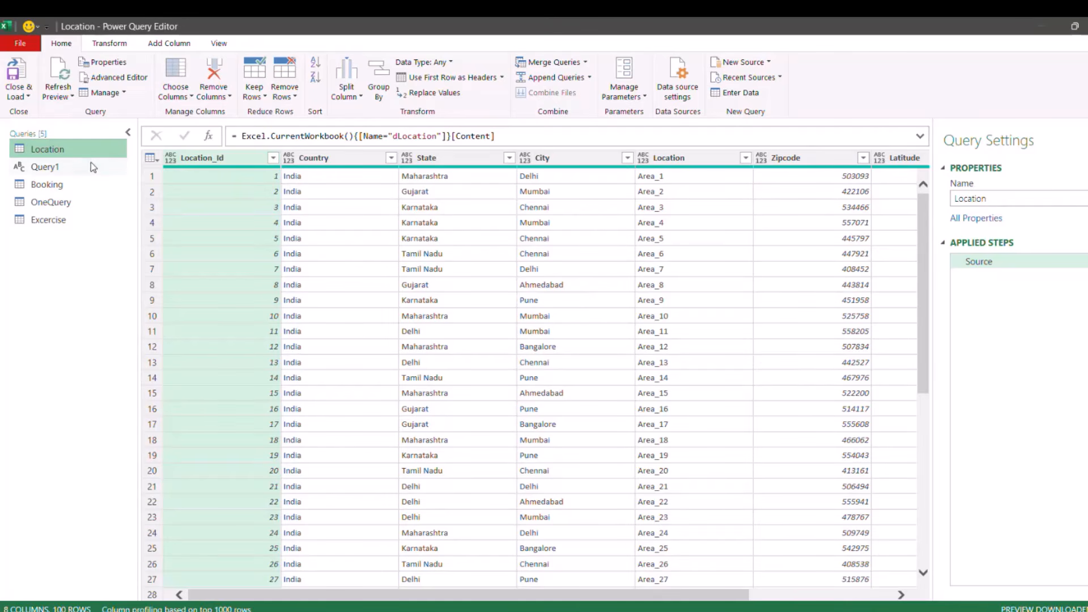
Compare the source tables of the Location and Booking queries and read the notes in Query1.
{"action": "left_click", "coordinate": [59, 166]}
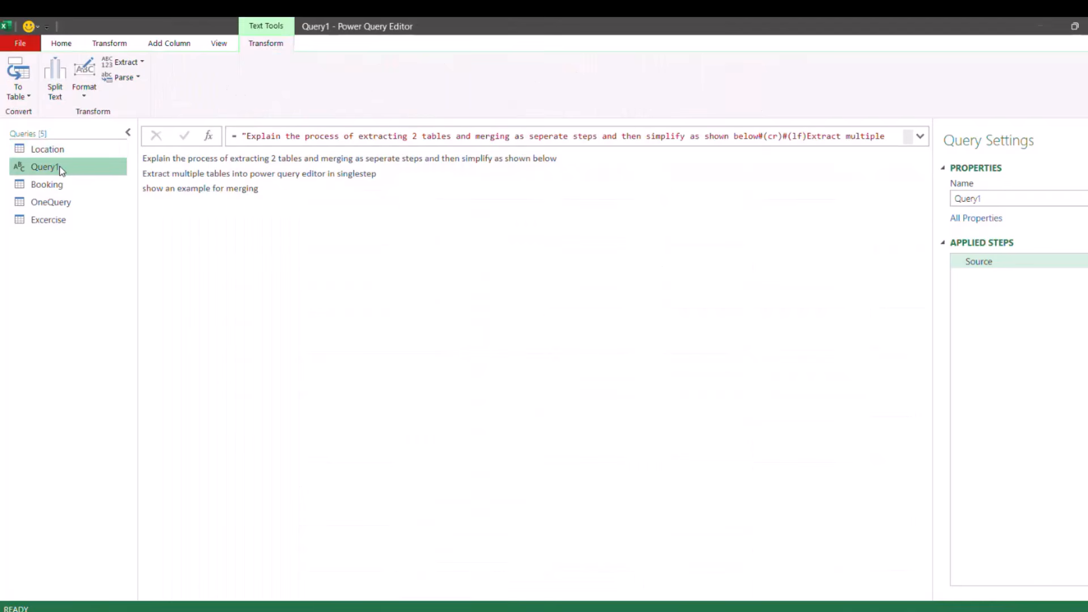
{"action": "left_click", "coordinate": [55, 150]}
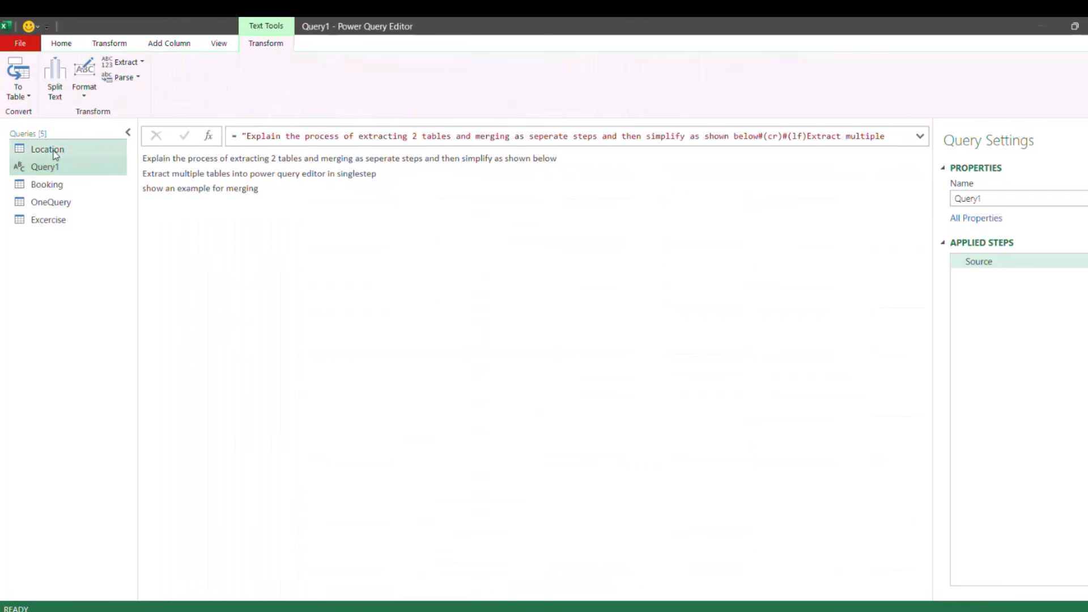
{"action": "left_click", "coordinate": [55, 189]}
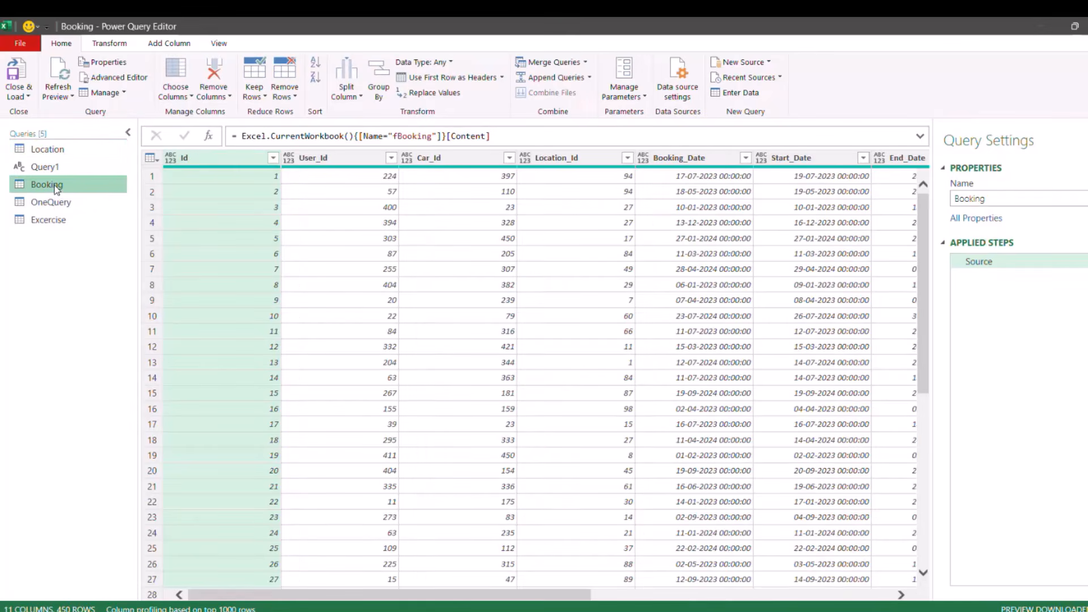
{"action": "left_click", "coordinate": [55, 151]}
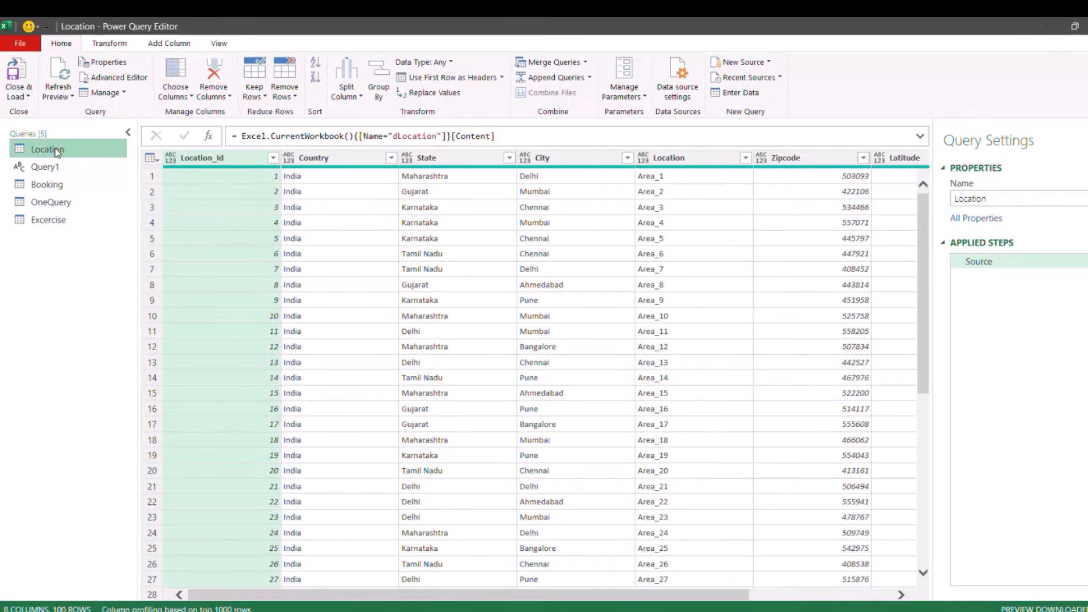
{"action": "left_click", "coordinate": [57, 185]}
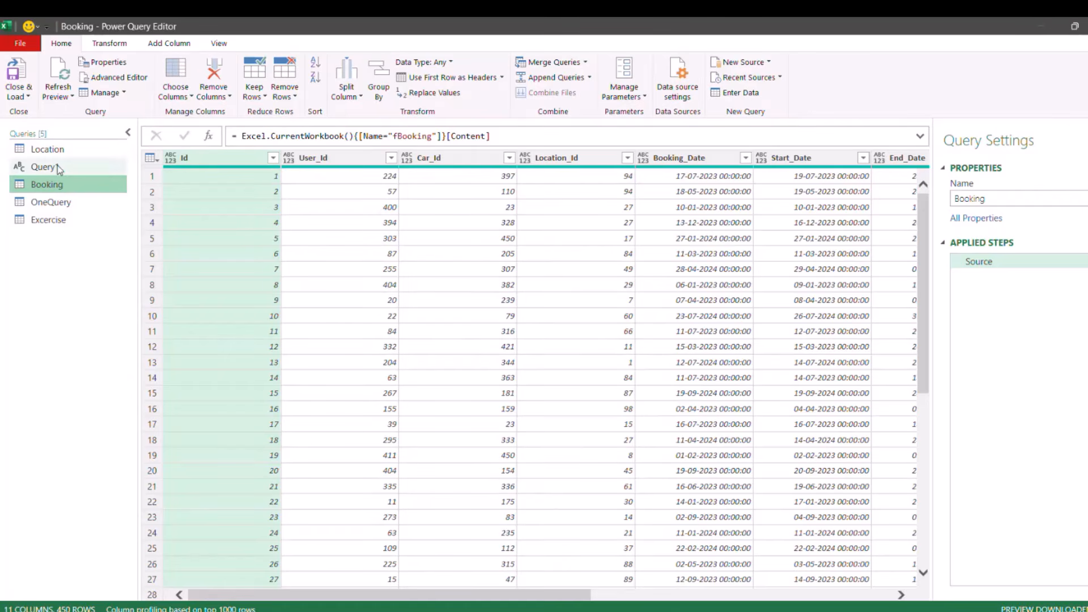
{"action": "left_click", "coordinate": [53, 149]}
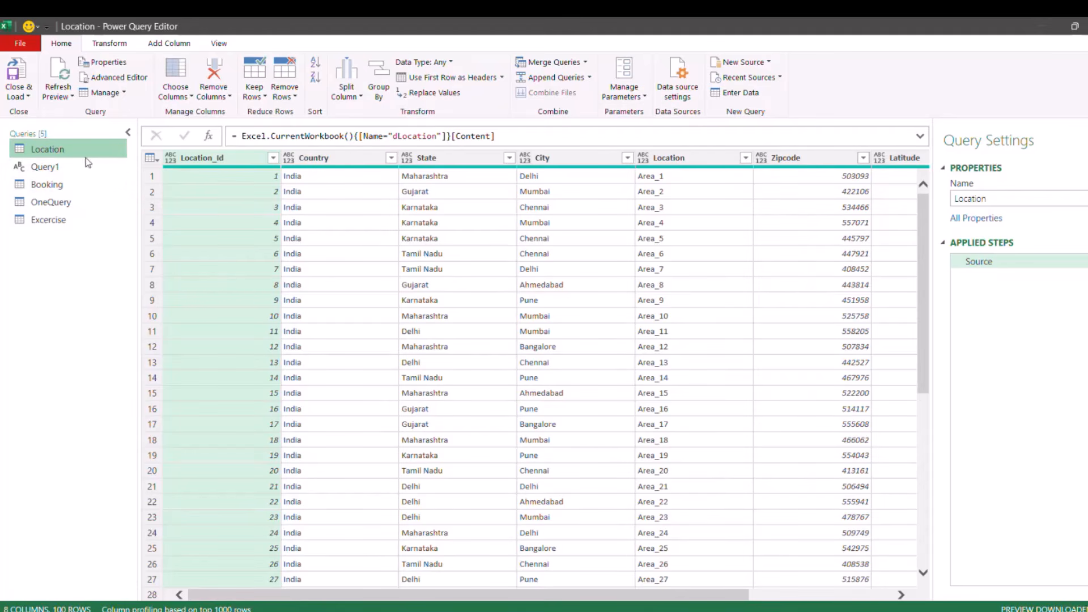
{"action": "left_click", "coordinate": [62, 188]}
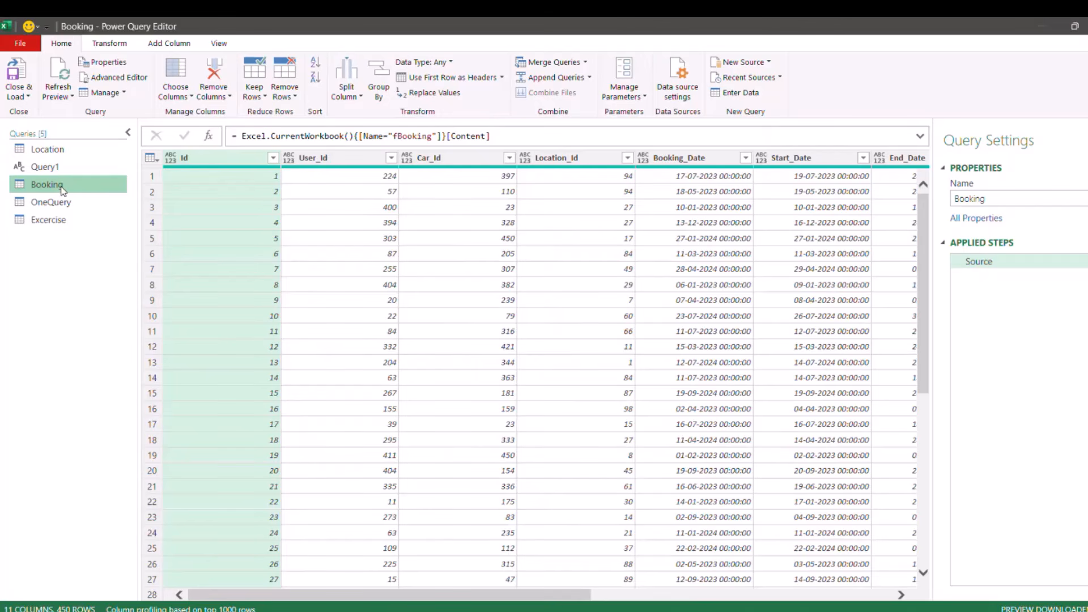
Compare the Source and Custom1 applied steps of the OneQuery query.
{"action": "left_click", "coordinate": [62, 202]}
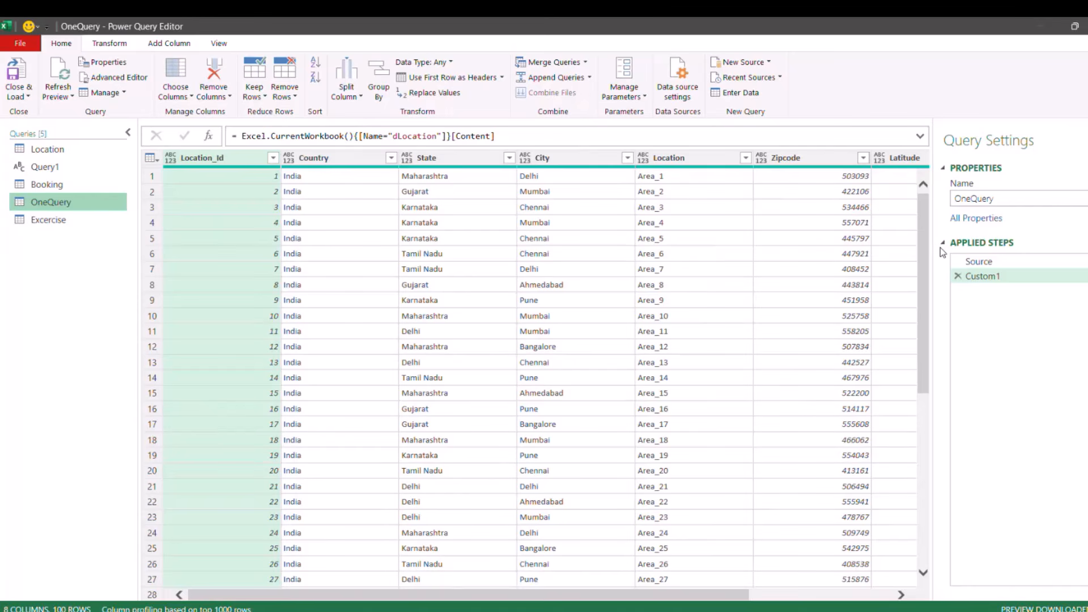
{"action": "left_click", "coordinate": [996, 263]}
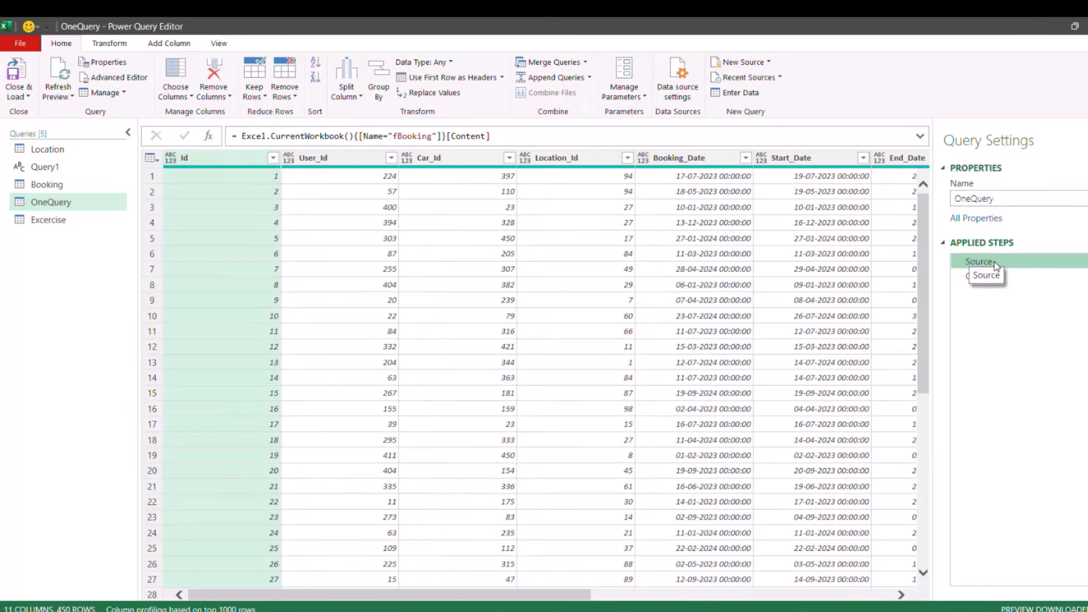
{"action": "left_click", "coordinate": [995, 279]}
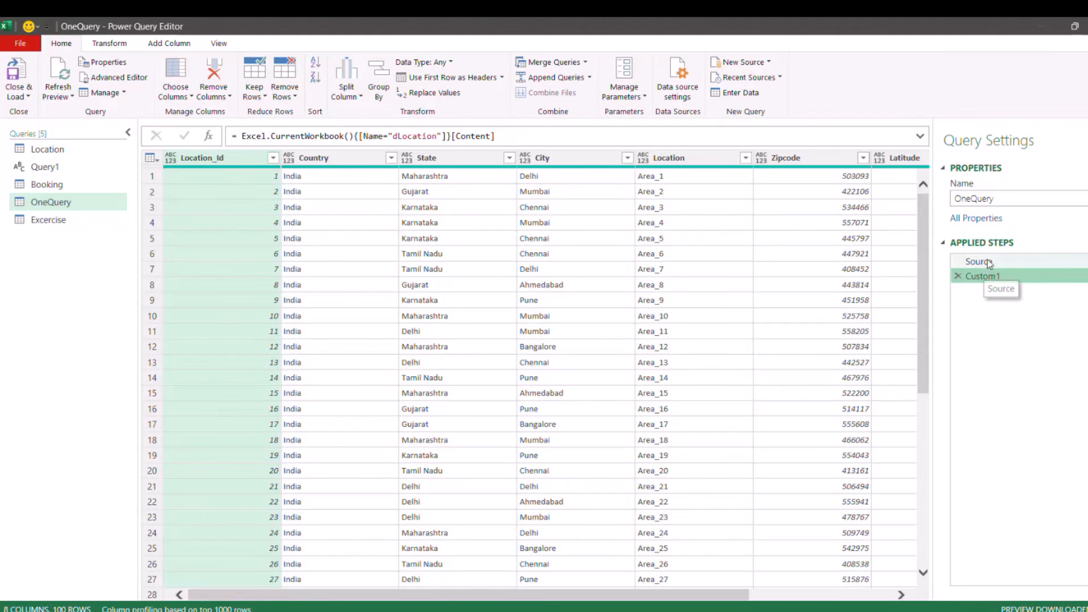
{"action": "left_click", "coordinate": [988, 260]}
{"action": "left_click", "coordinate": [993, 276]}
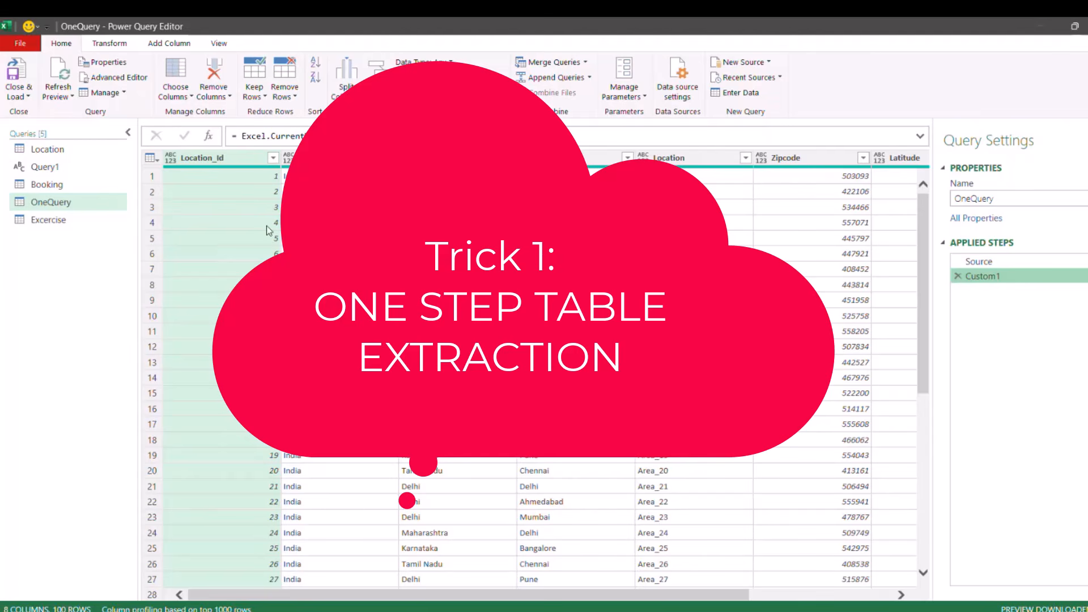
Cut the Excercise query's source formula down to = Excel.CurrentWorkbook() and inspect the Content and Name entries.
{"action": "left_click", "coordinate": [57, 221]}
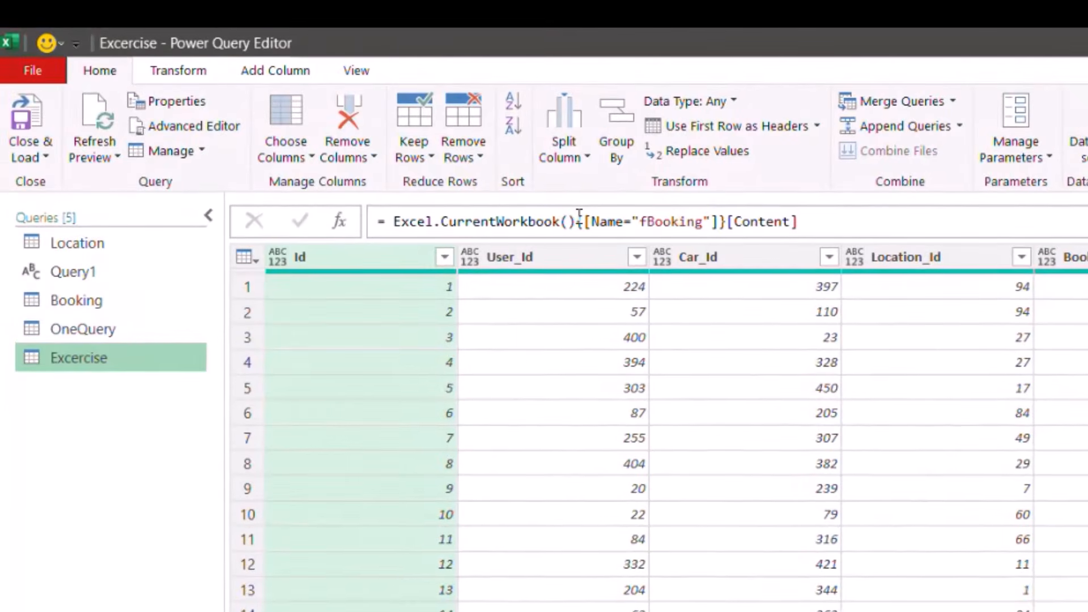
{"action": "left_click", "coordinate": [577, 221]}
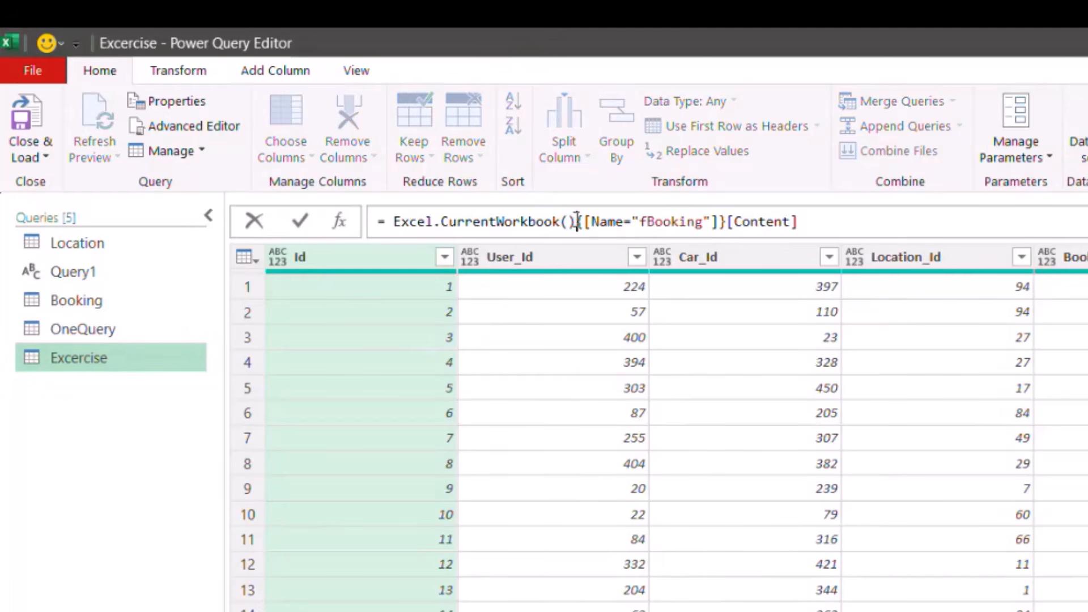
{"action": "left_click_drag", "start_coordinate": [576, 221], "coordinate": [386, 221]}
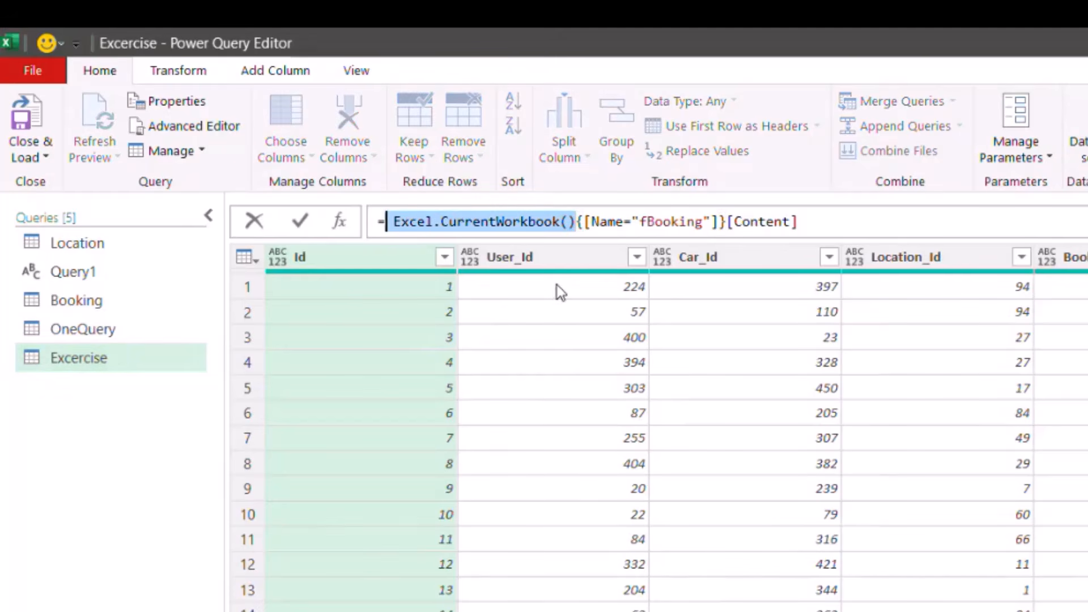
{"action": "left_click_drag", "start_coordinate": [576, 221], "coordinate": [865, 233]}
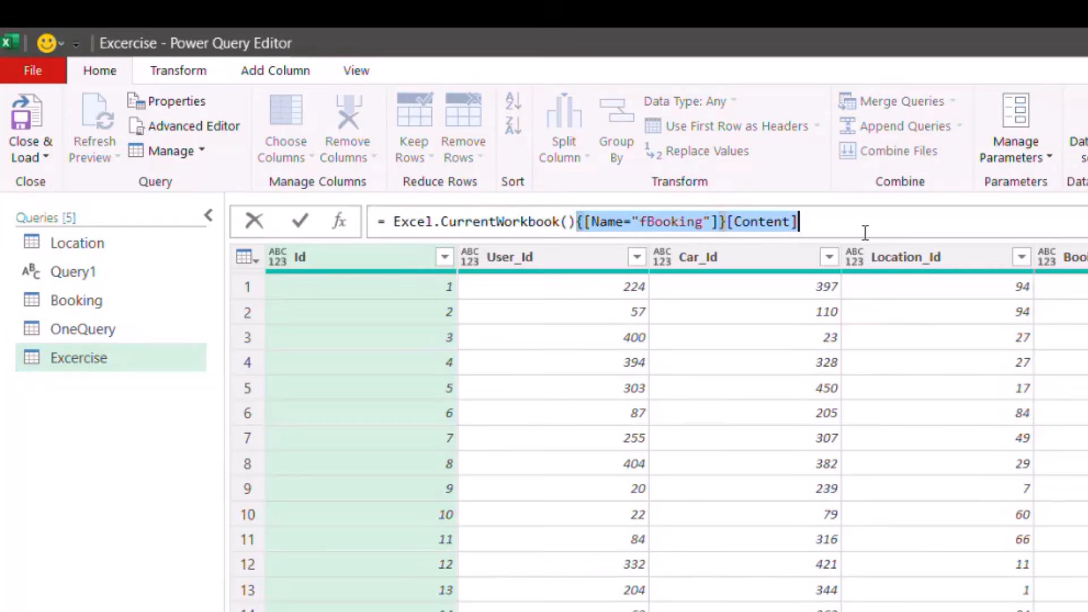
{"action": "key", "text": "Delete"}
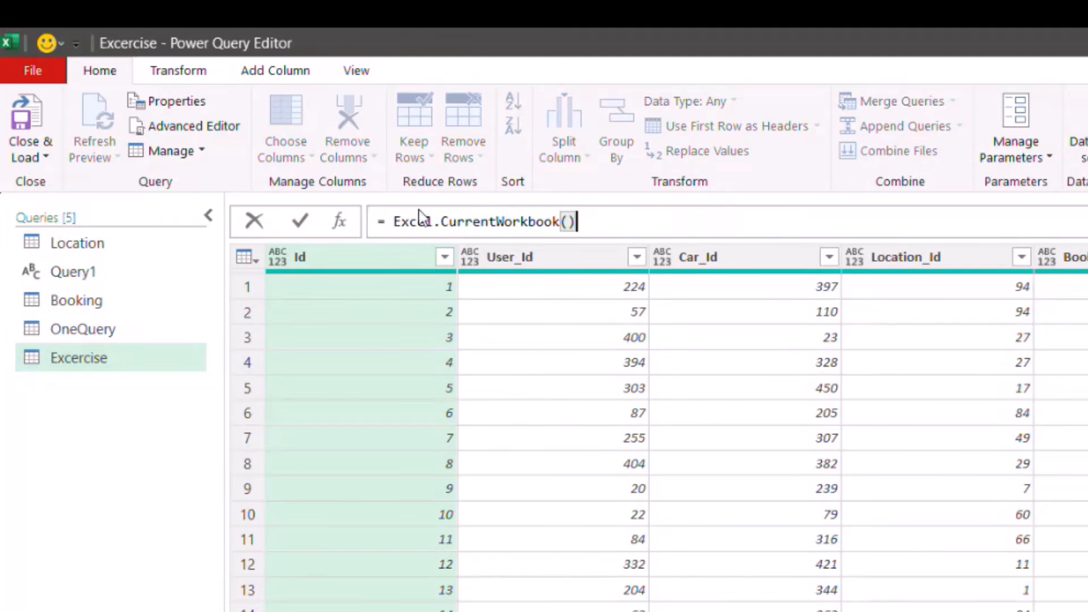
{"action": "left_click", "coordinate": [301, 222]}
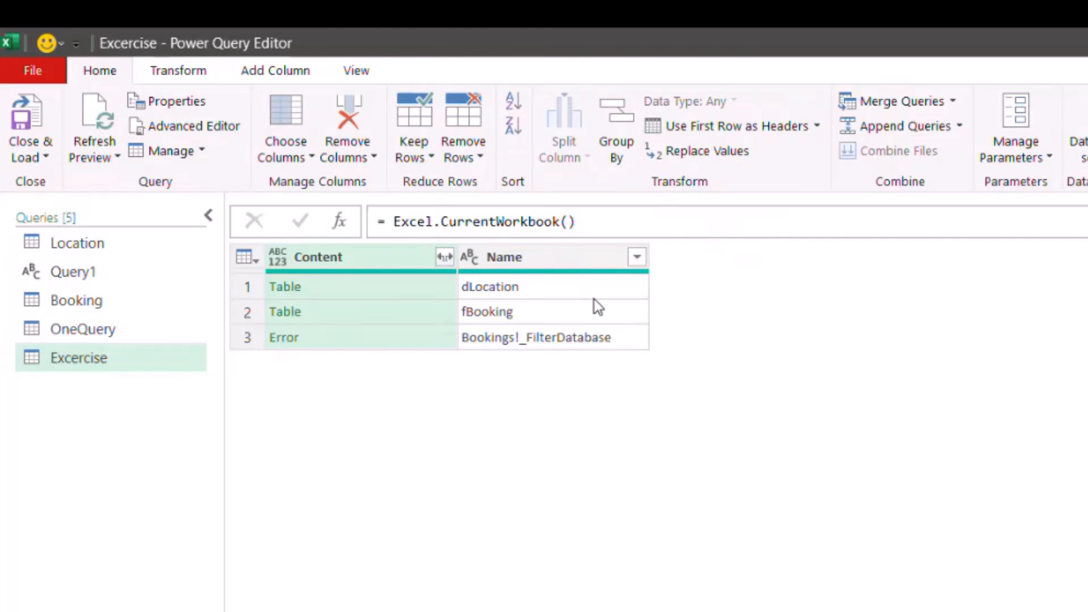
{"action": "left_click", "coordinate": [411, 292]}
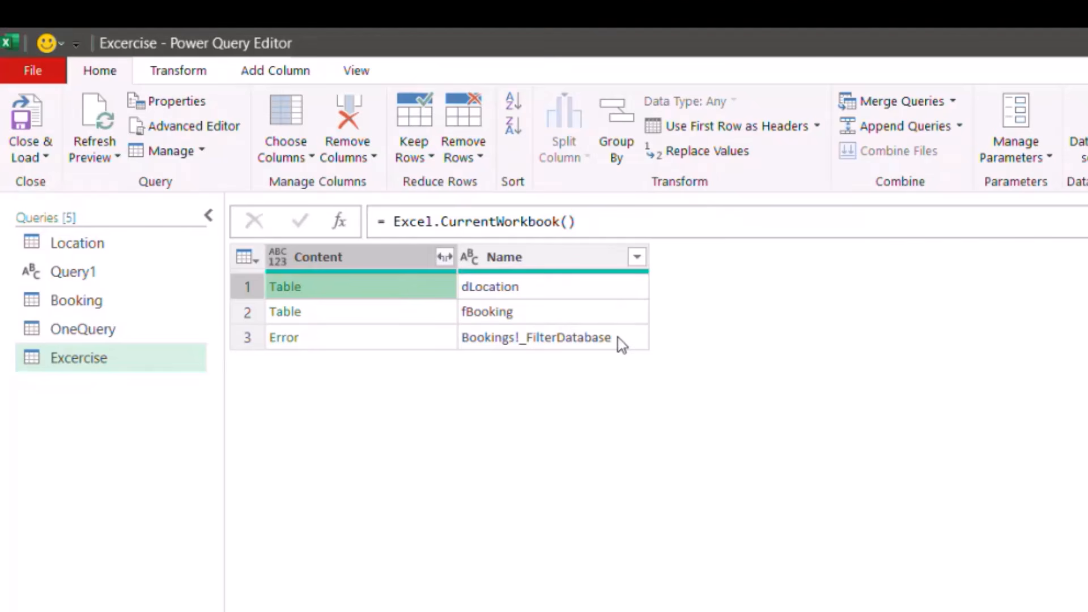
{"action": "left_click", "coordinate": [637, 338]}
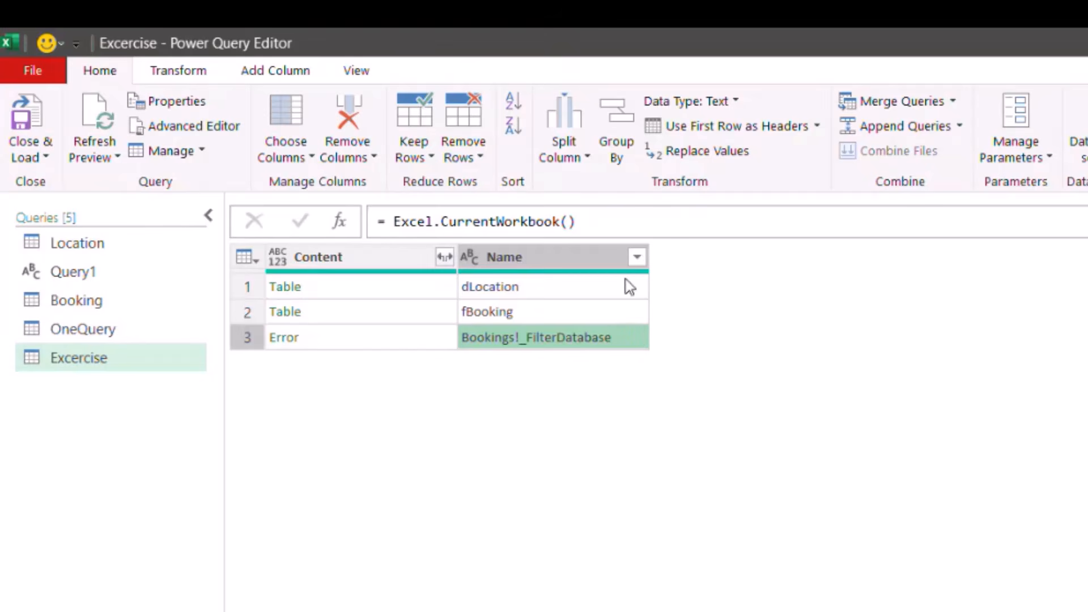
{"action": "mouse_move", "coordinate": [607, 271]}
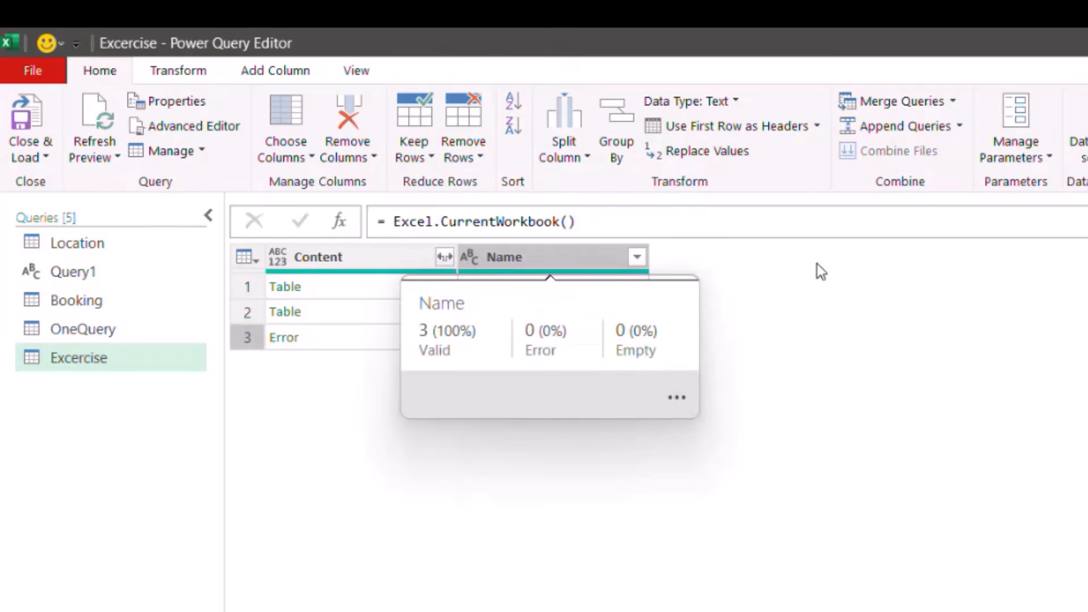
{"action": "left_click", "coordinate": [631, 287]}
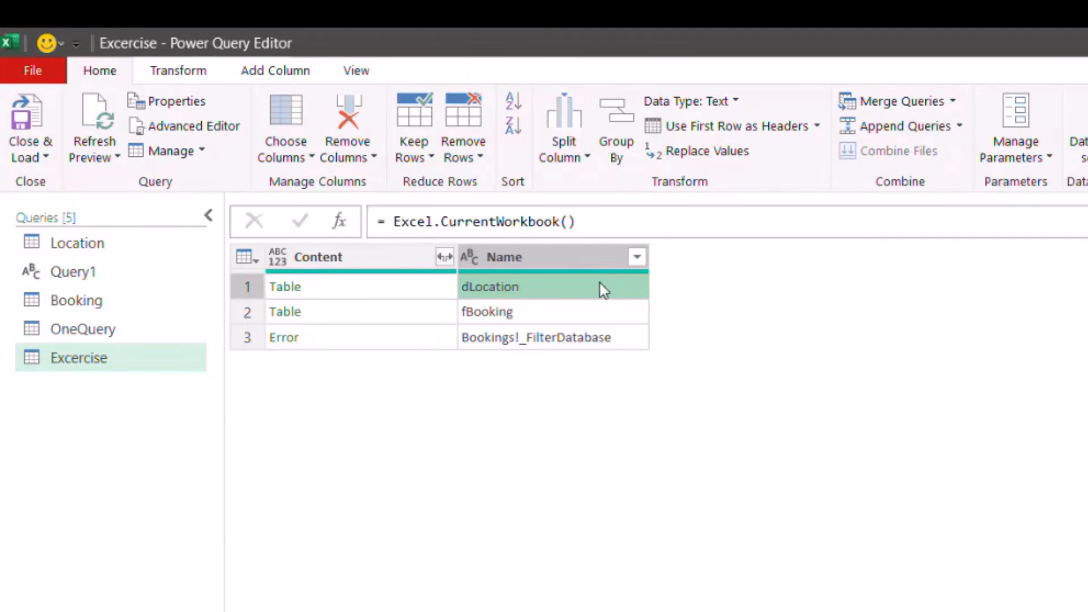
Change the formula to = Excel.CurrentWorkbook(){[Name="fBooking"]}, copying the [Content] part of the restored full expression before removing it.
{"action": "left_click", "coordinate": [615, 221]}
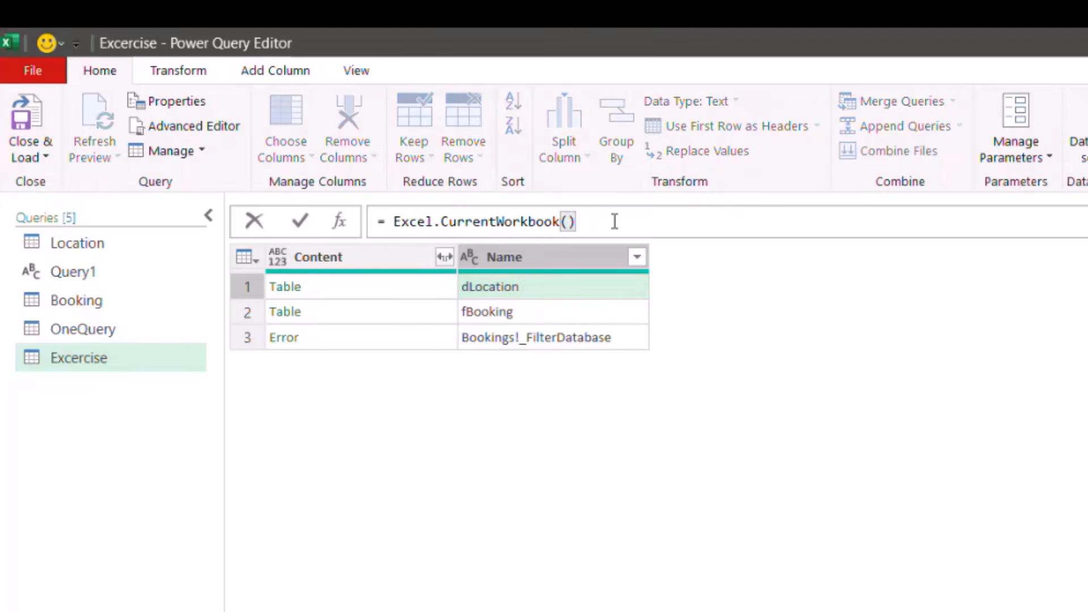
{"action": "type", "text": "{[Name=\"fBooking\"]}[Content]"}
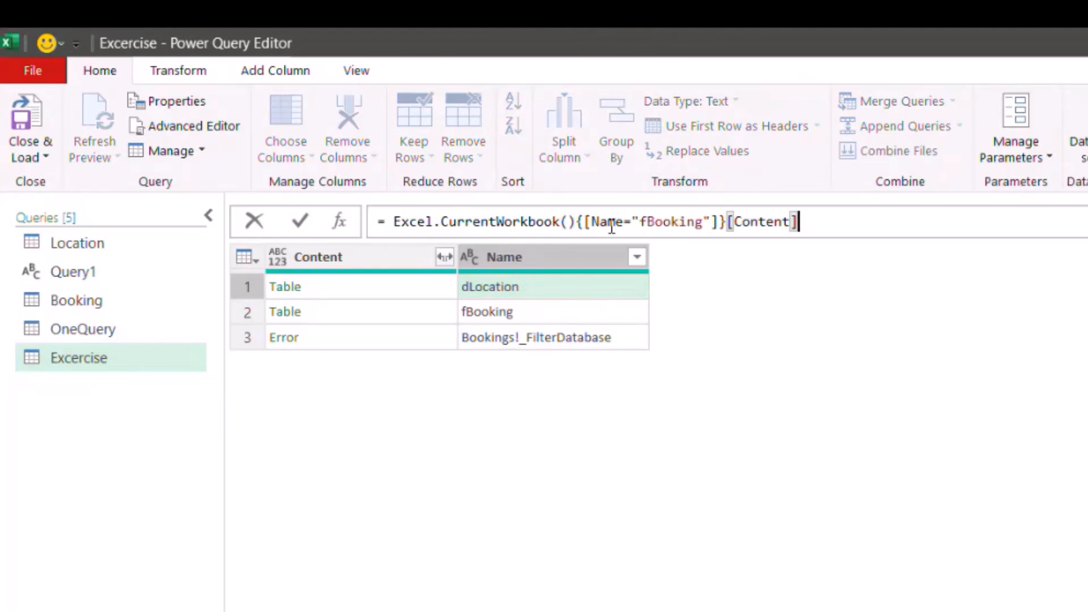
{"action": "left_click_drag", "start_coordinate": [592, 221], "coordinate": [728, 222]}
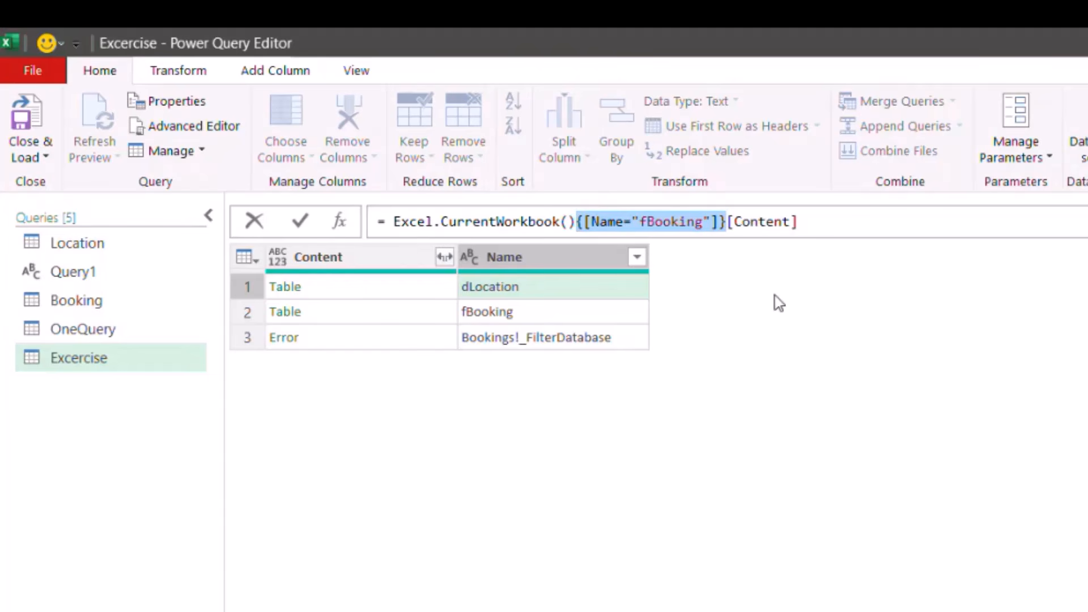
{"action": "left_click_drag", "start_coordinate": [729, 219], "coordinate": [818, 217]}
{"action": "key", "text": "ctrl+c"}
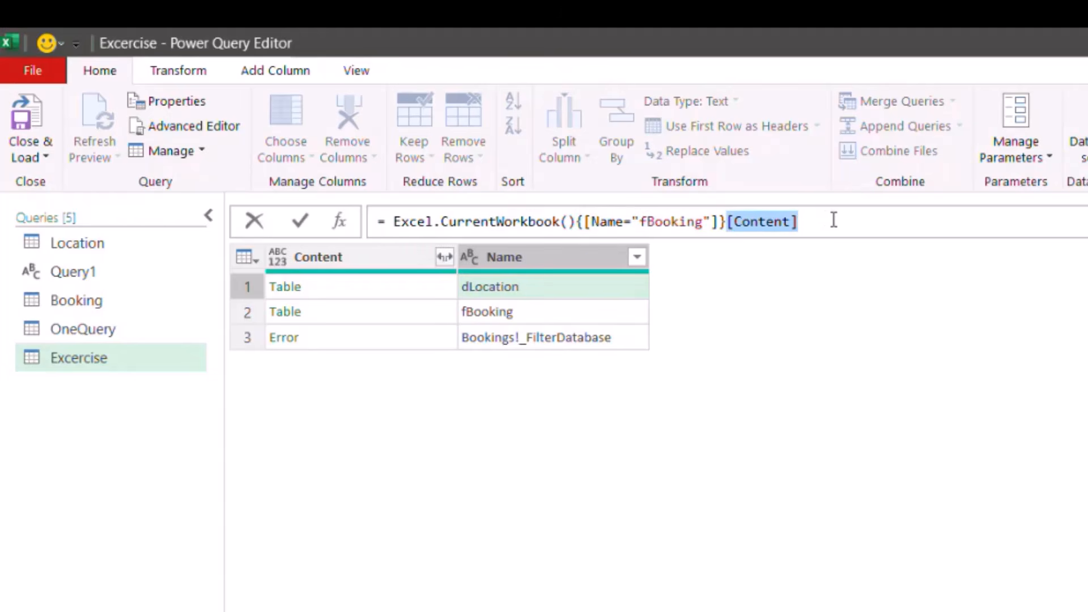
{"action": "left_click_drag", "start_coordinate": [584, 220], "coordinate": [720, 222]}
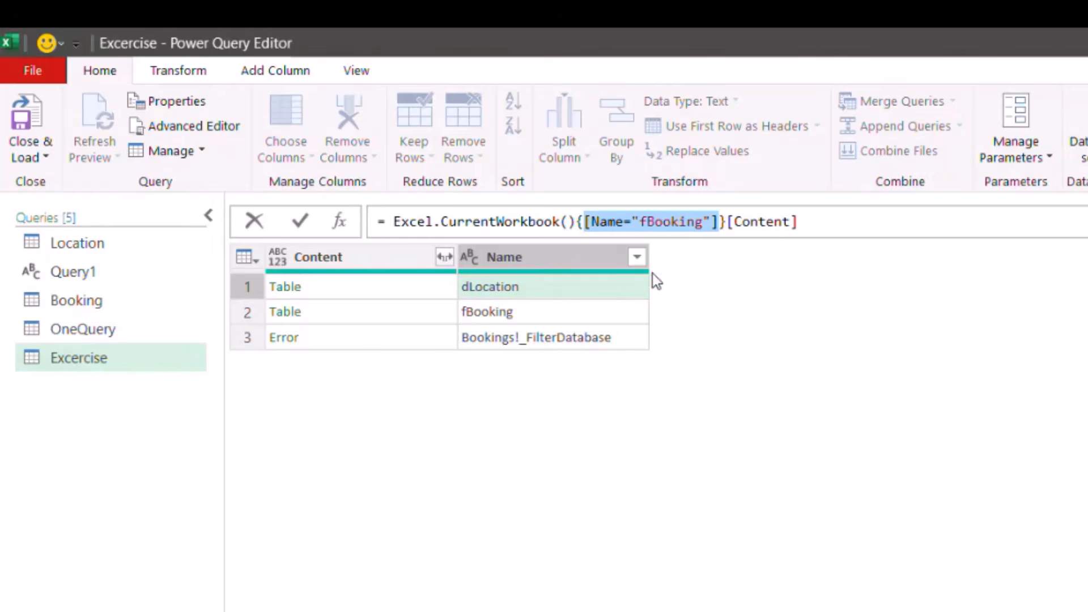
{"action": "left_click_drag", "start_coordinate": [591, 222], "coordinate": [625, 221]}
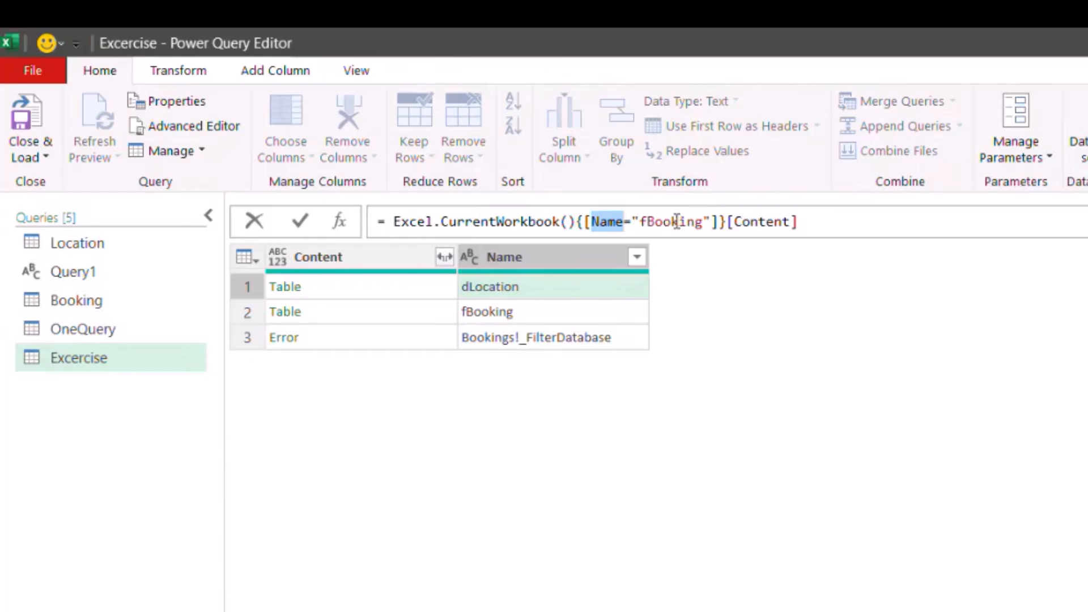
{"action": "left_click_drag", "start_coordinate": [728, 222], "coordinate": [855, 228]}
{"action": "key", "text": "Delete"}
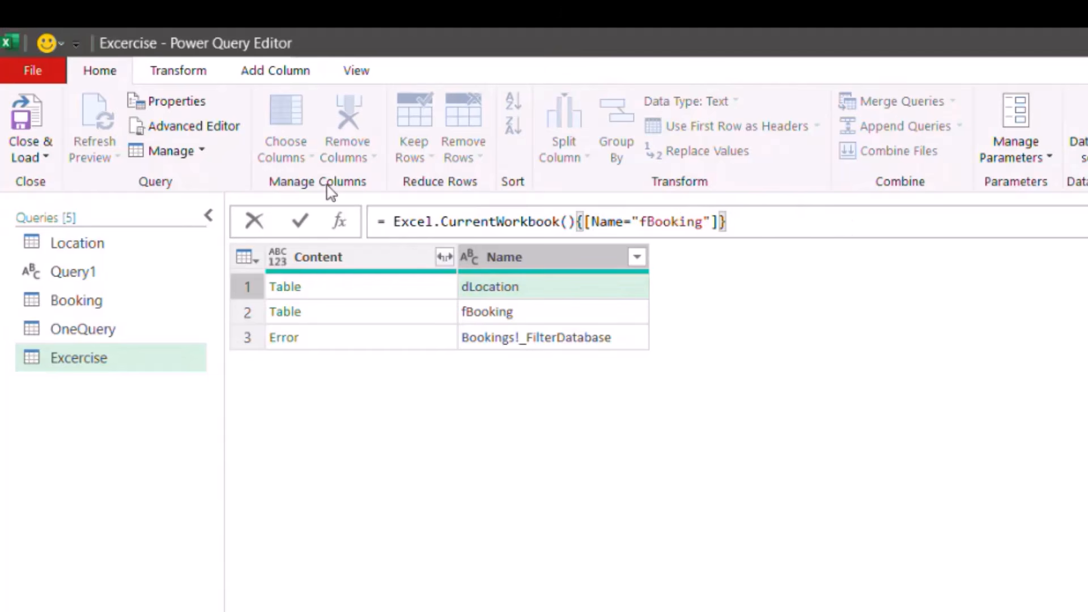
{"action": "left_click", "coordinate": [301, 221]}
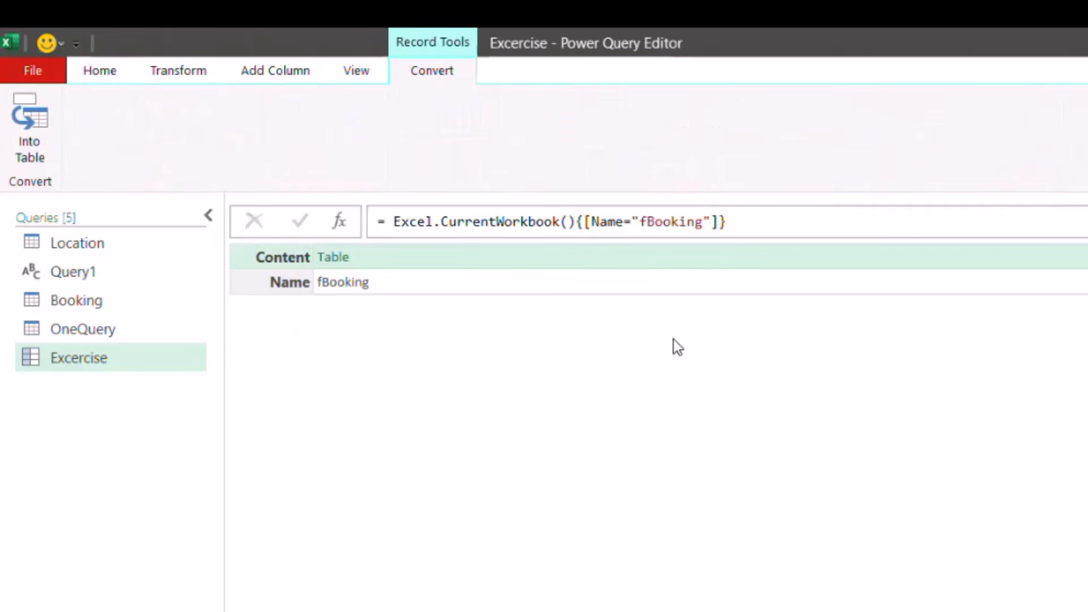
Append the copied [Content] to the end of the Excercise query's formula and apply it.
{"action": "left_click", "coordinate": [756, 221]}
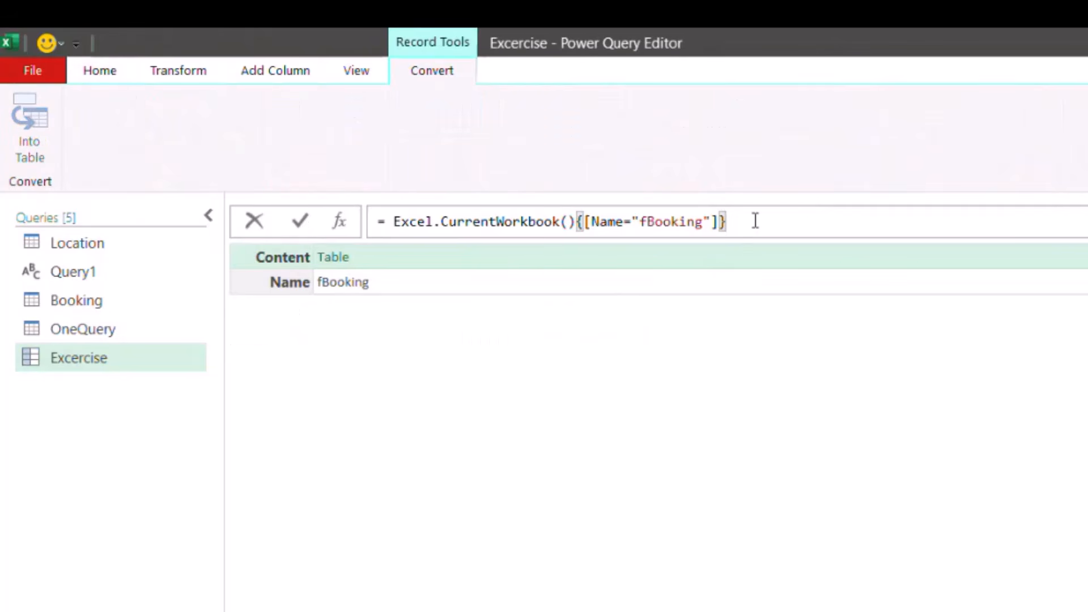
{"action": "key", "text": "ctrl+v"}
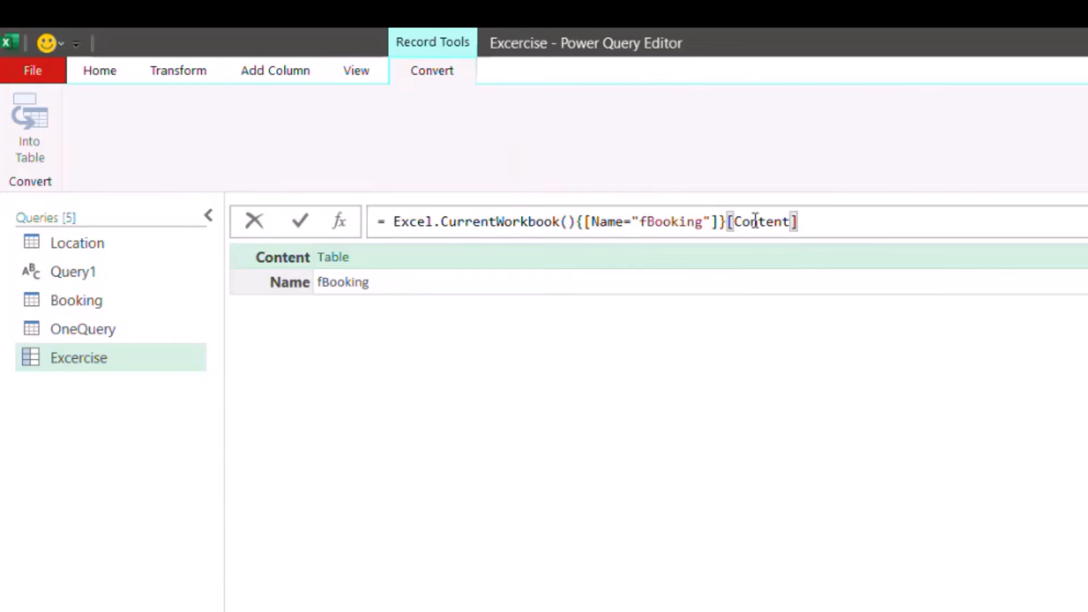
{"action": "left_click", "coordinate": [303, 215]}
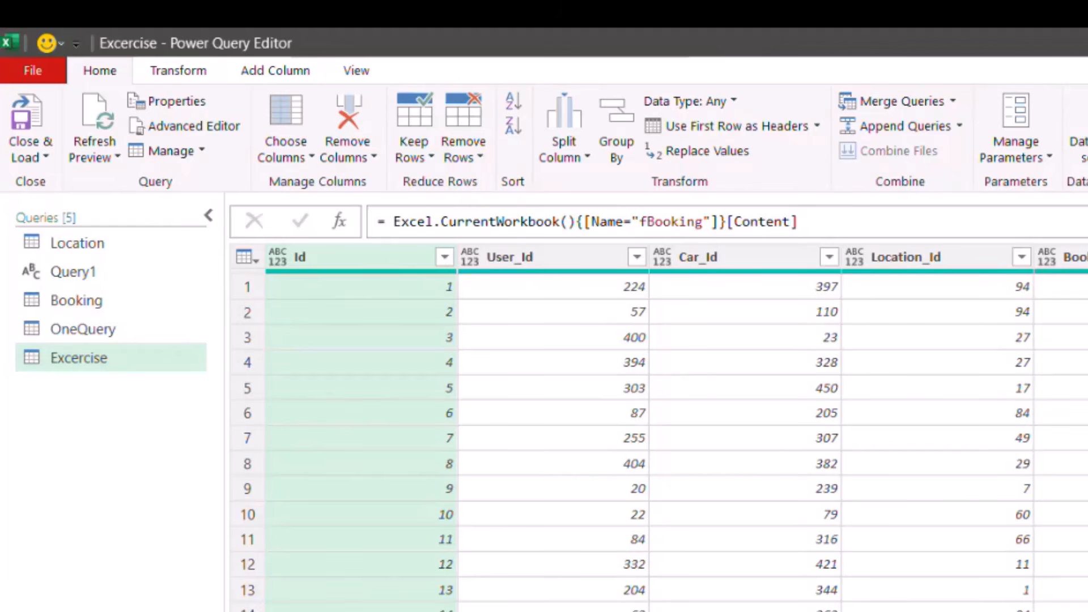
Add the keyword each in front of Excel.CurrentWorkbook() in the Excercise query's formula.
{"action": "left_click", "coordinate": [386, 220]}
{"action": "type", "text": "eac"}
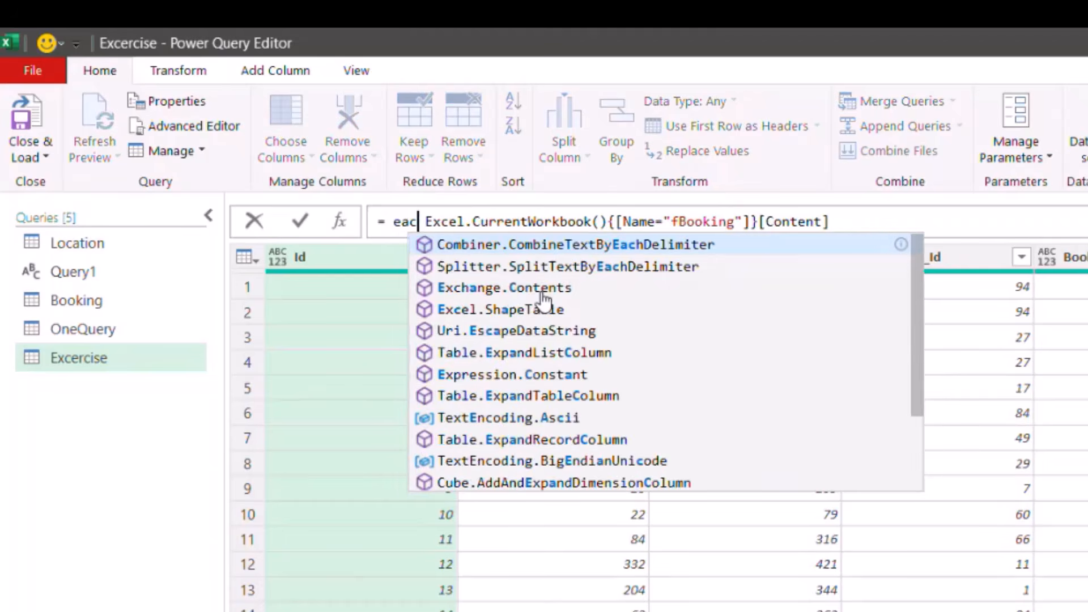
{"action": "type", "text": "h"}
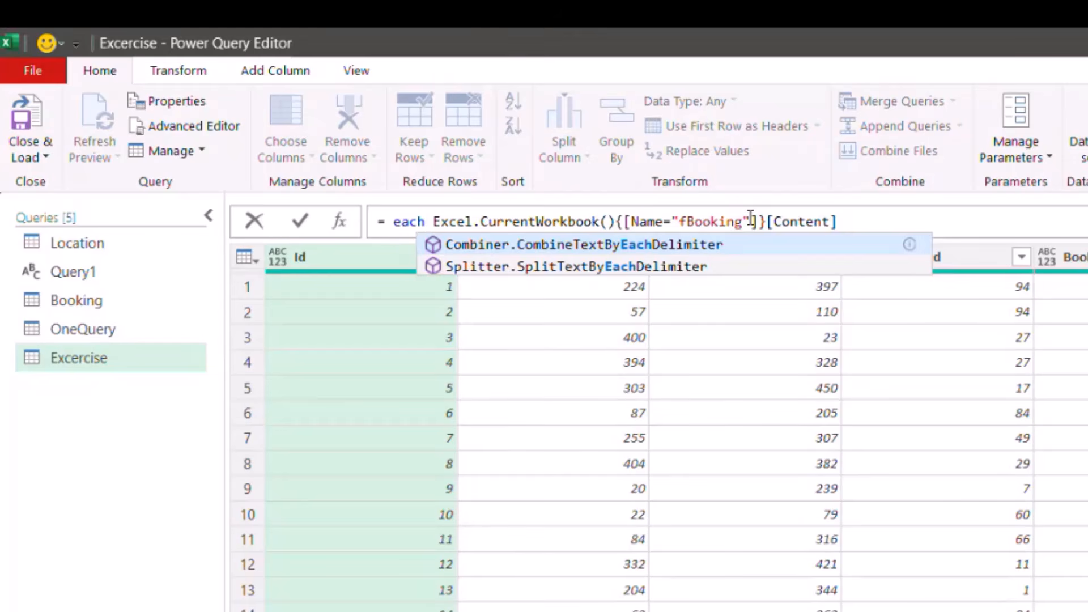
Replace the "fBooking" name in the Excercise query's each formula with an underscore, giving [Name=_], and apply it.
{"action": "left_click", "coordinate": [752, 222]}
{"action": "key", "text": "BackSpace"}
{"action": "key", "text": "BackSpace"}
{"action": "key", "text": "BackSpace"}
{"action": "key", "text": "BackSpace"}
{"action": "key", "text": "BackSpace"}
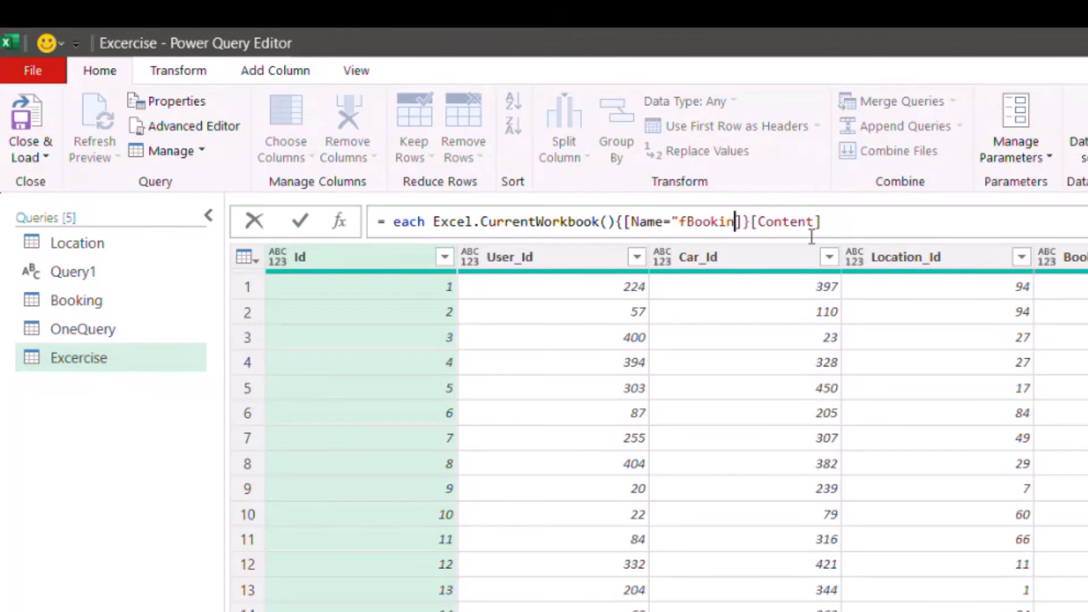
{"action": "key", "text": "BackSpace"}
{"action": "key", "text": "BackSpace"}
{"action": "key", "text": "BackSpace"}
{"action": "key", "text": "BackSpace"}
{"action": "key", "text": "BackSpace"}
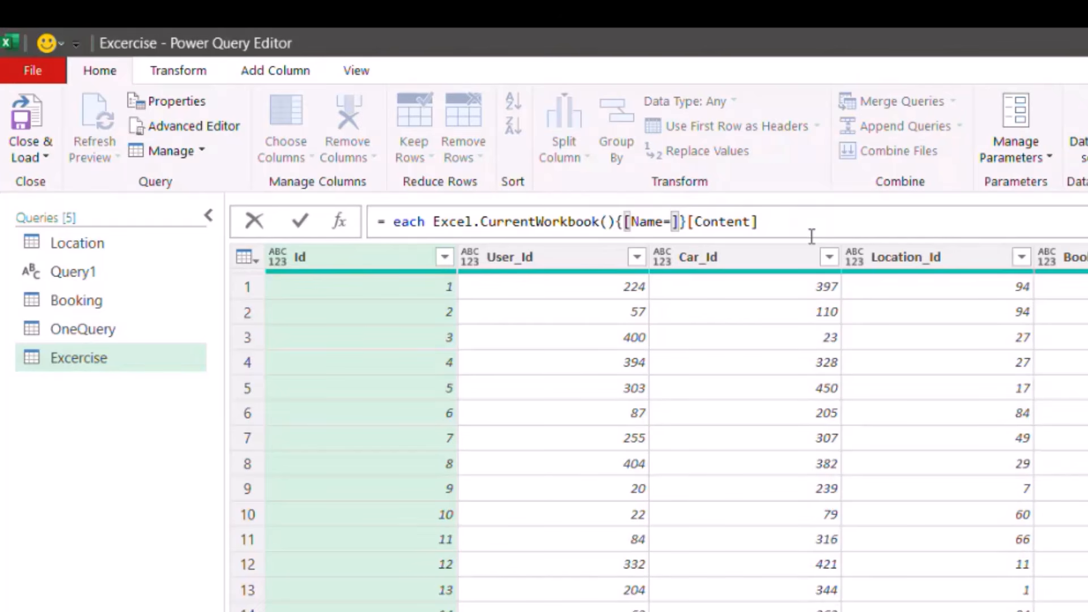
{"action": "type", "text": "_"}
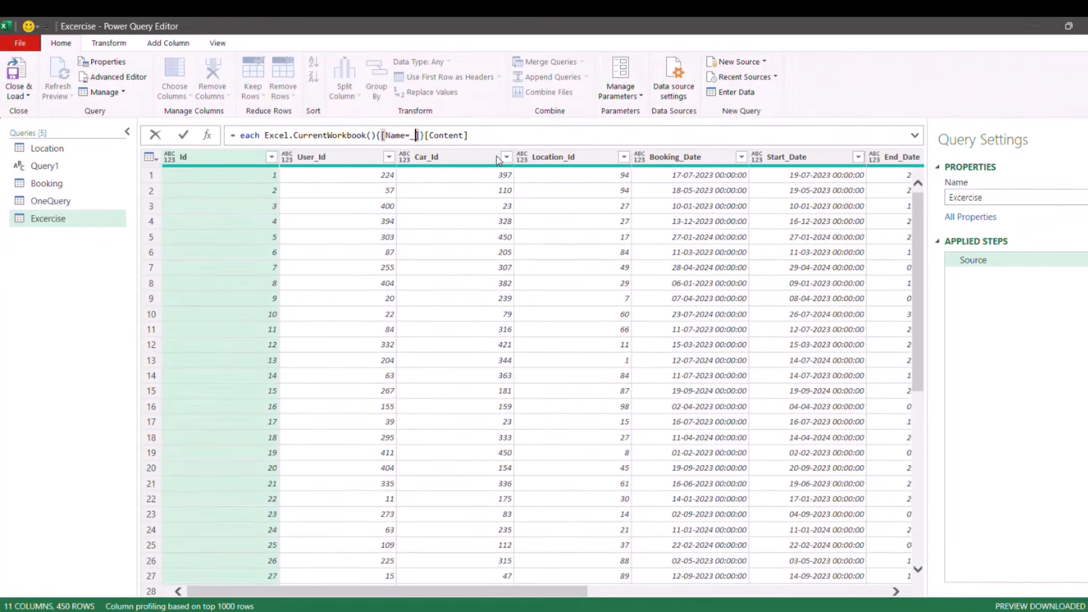
{"action": "left_click", "coordinate": [187, 136]}
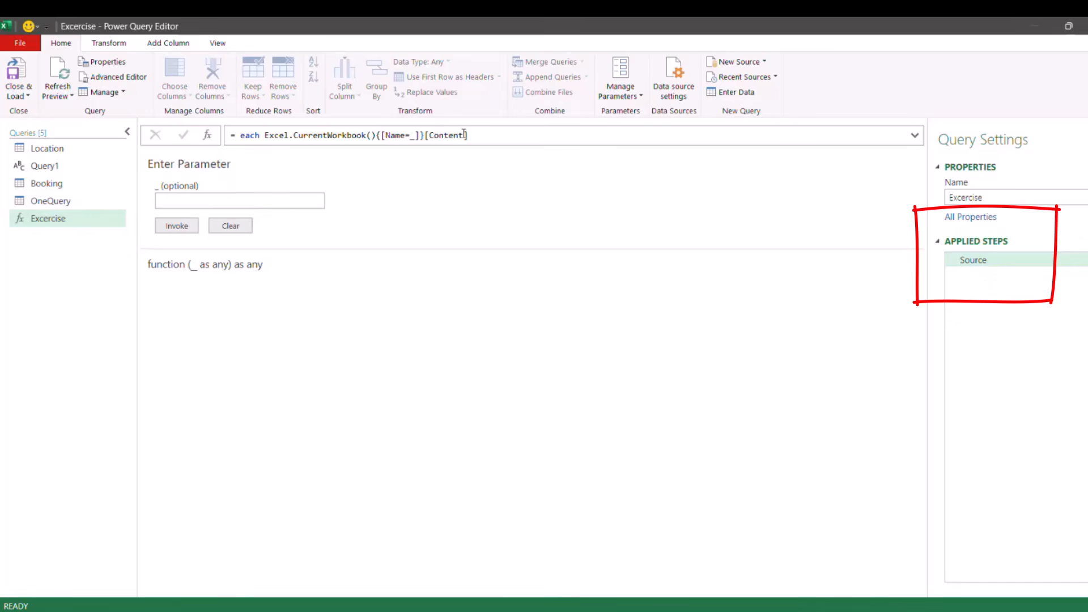
Add a custom step after Source with the formula = Source("fBooking") and apply it.
{"action": "left_click", "coordinate": [208, 136]}
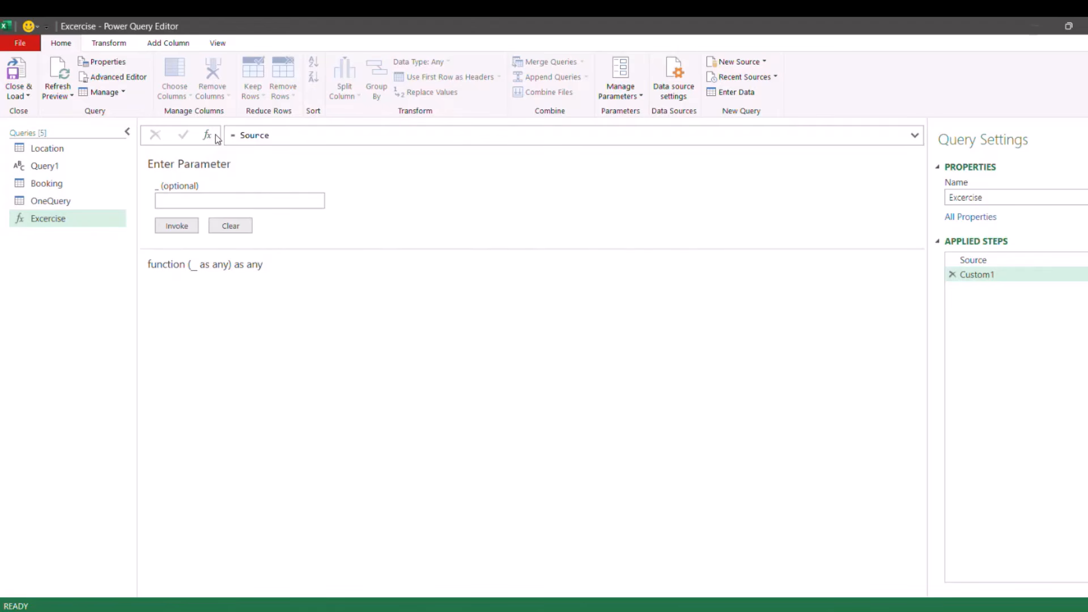
{"action": "left_click", "coordinate": [294, 139]}
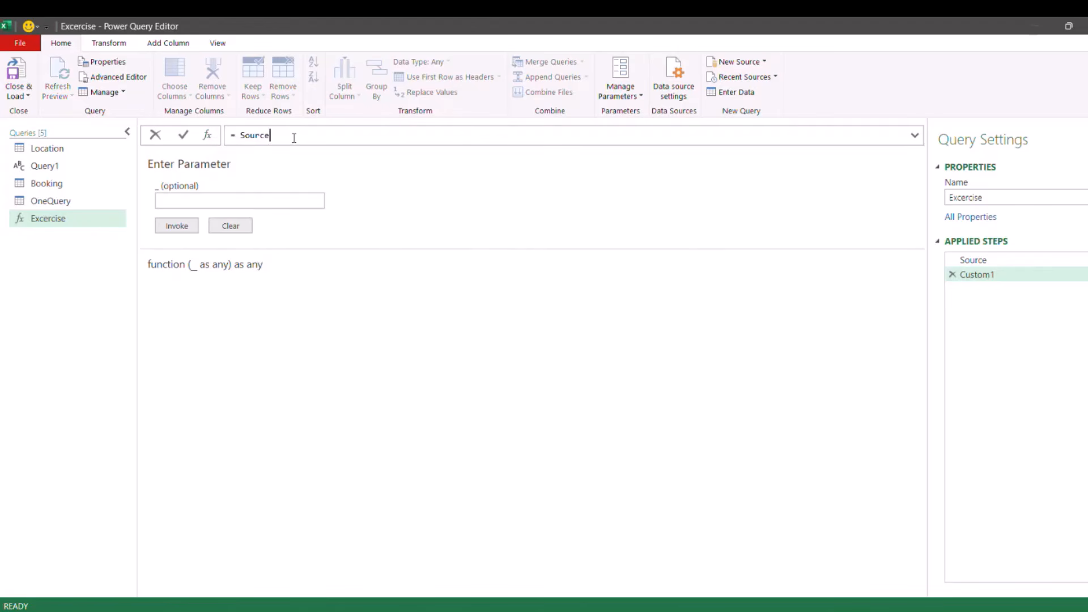
{"action": "type", "text": "("}
{"action": "type", "text": "\""}
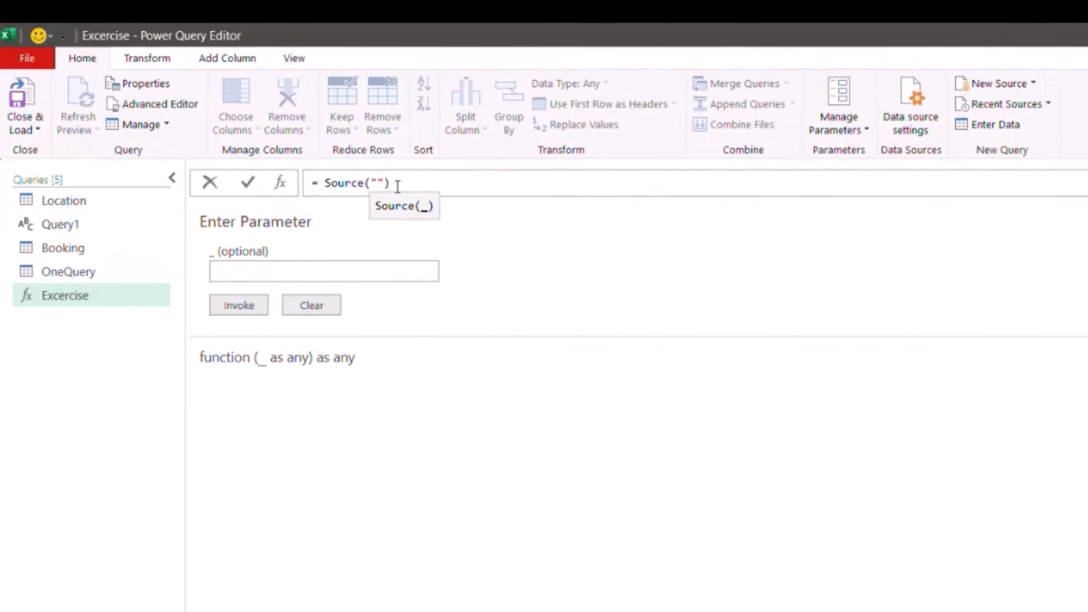
{"action": "type", "text": "fBook"}
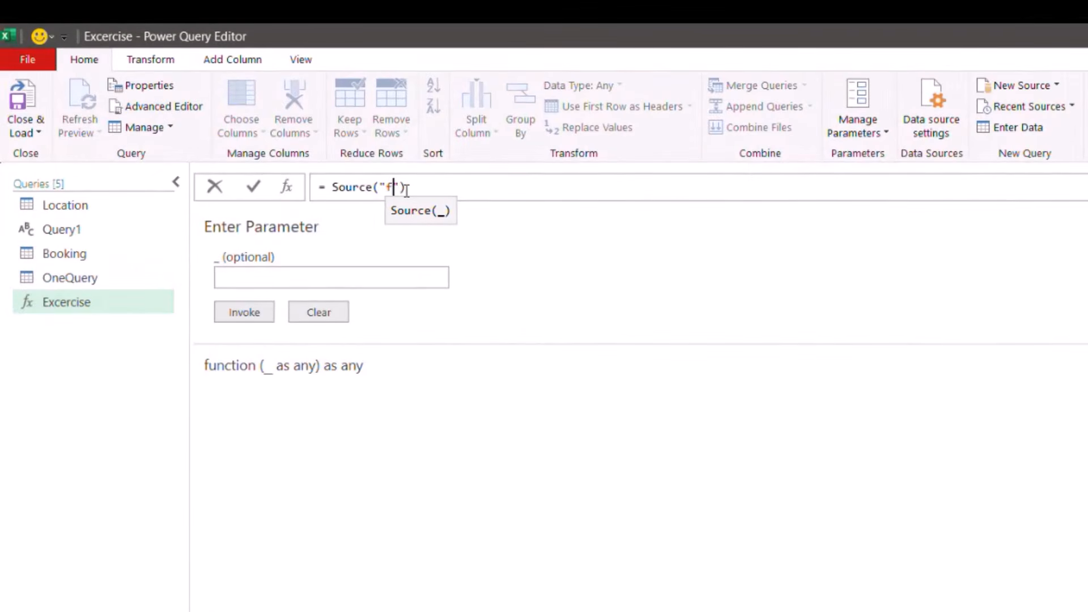
{"action": "type", "text": "ing"}
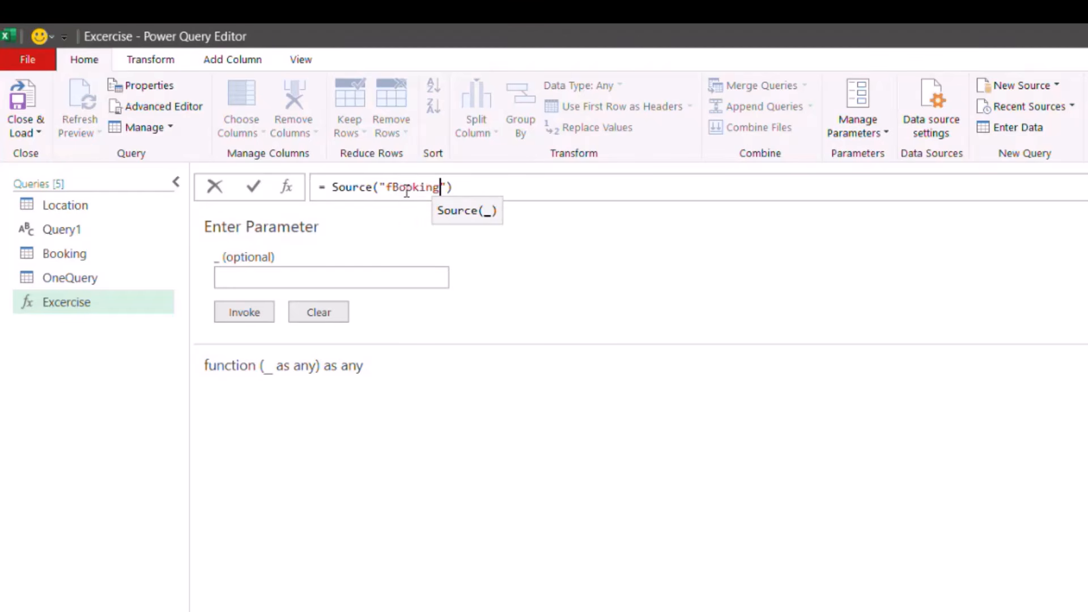
{"action": "left_click", "coordinate": [253, 187]}
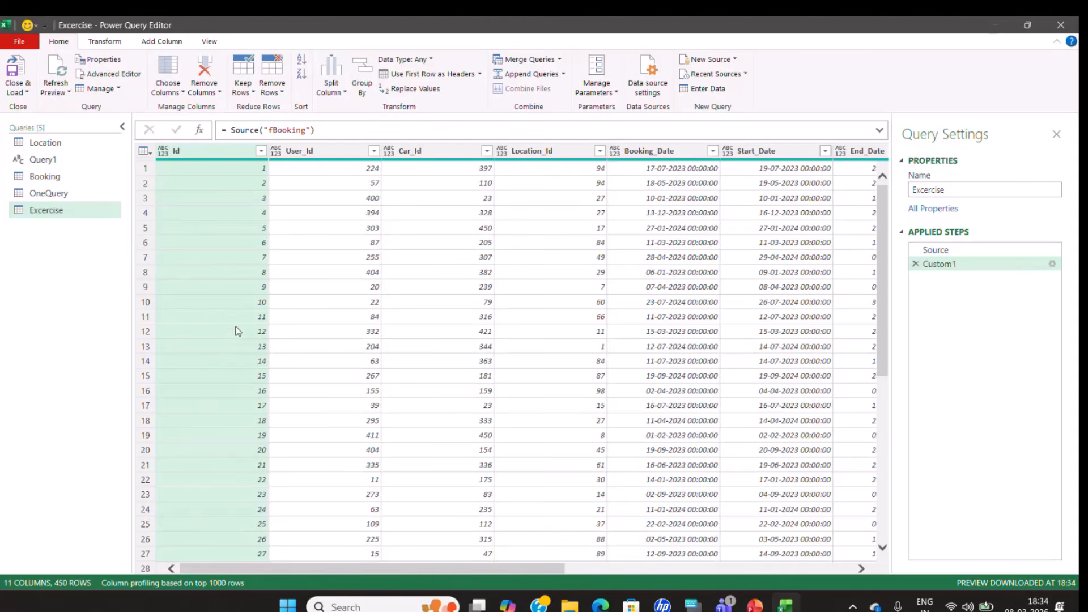
Wrap the Custom1 step's Source("fBooking") call in Table.AddColumn as its table argument.
{"action": "left_click", "coordinate": [225, 130]}
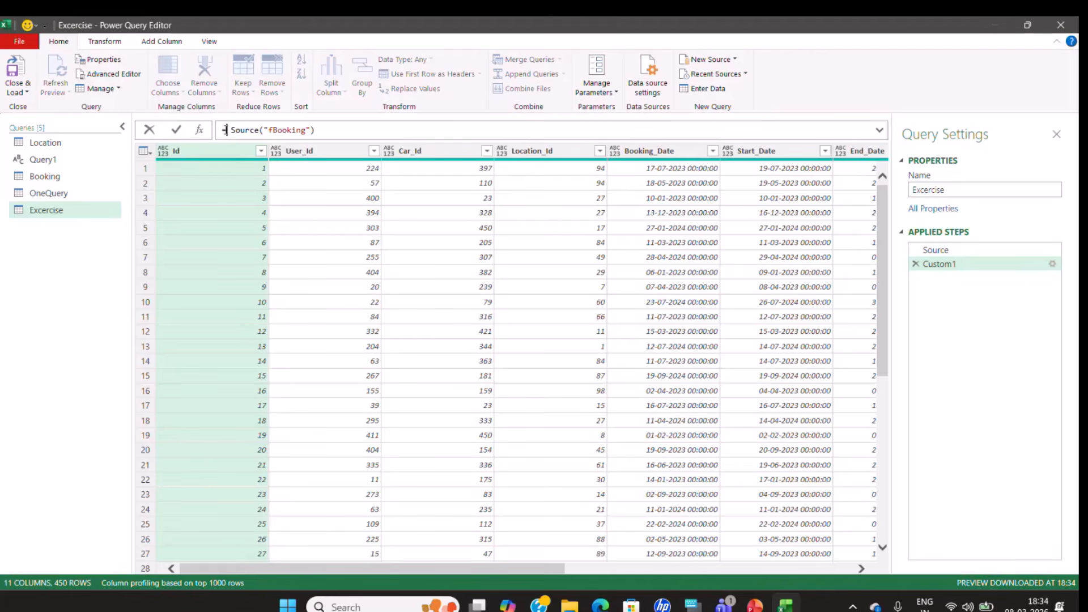
{"action": "type", "text": "tba"}
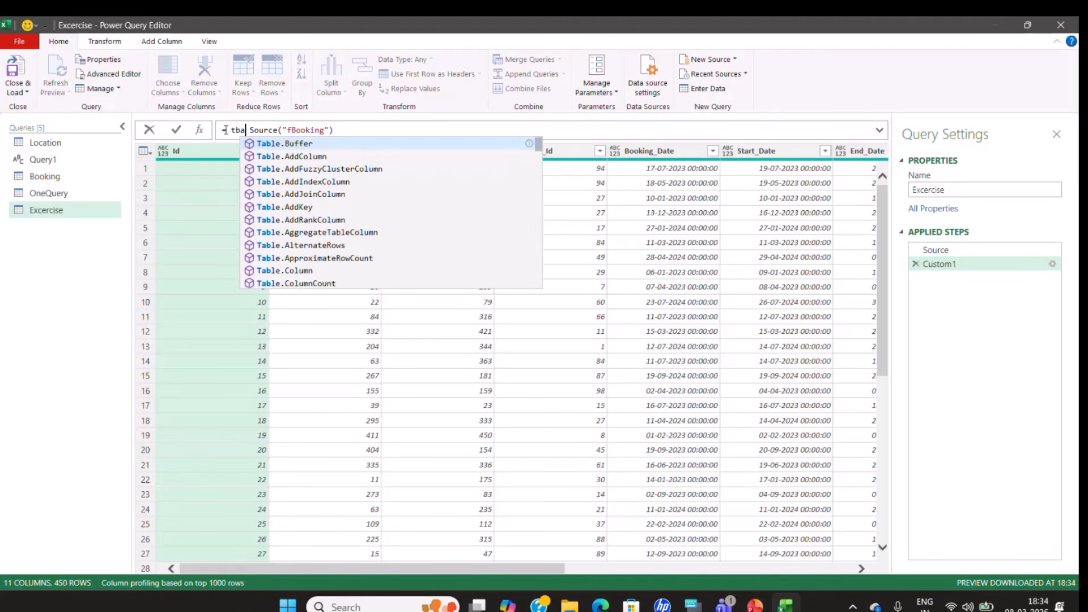
{"action": "key", "text": "Down"}
{"action": "key", "text": "Tab"}
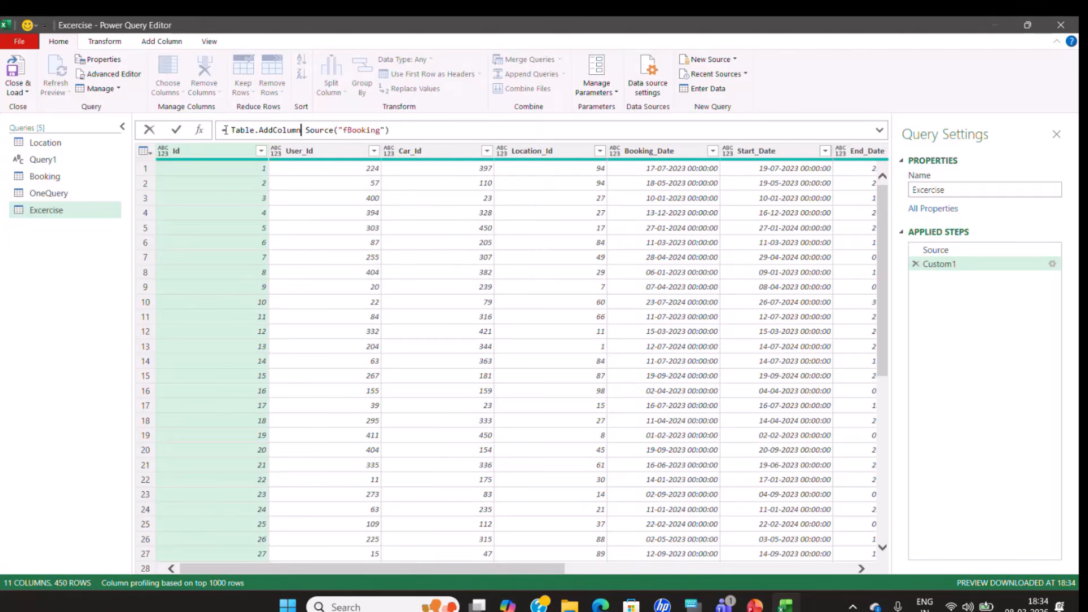
{"action": "type", "text": "("}
{"action": "key", "text": "Delete"}
{"action": "left_click_drag", "start_coordinate": [306, 130], "coordinate": [392, 127]}
{"action": "left_click", "coordinate": [415, 129]}
{"action": "type", "text": ","}
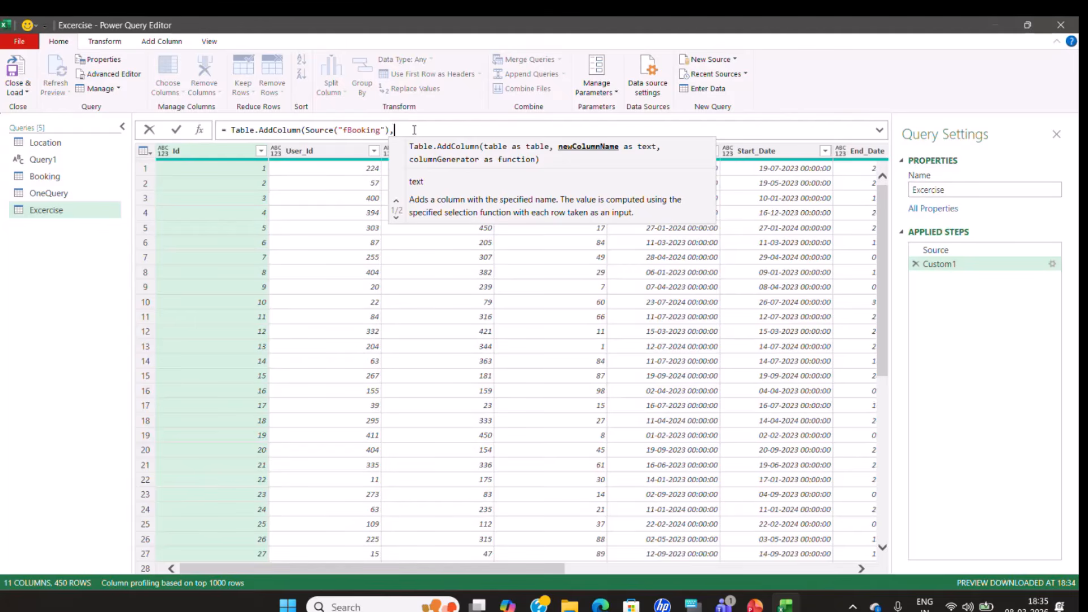
Complete the Table.AddColumn formula with the column name "Check" and the generator each Source("dLocation"), and apply it.
{"action": "type", "text": "\"Check"}
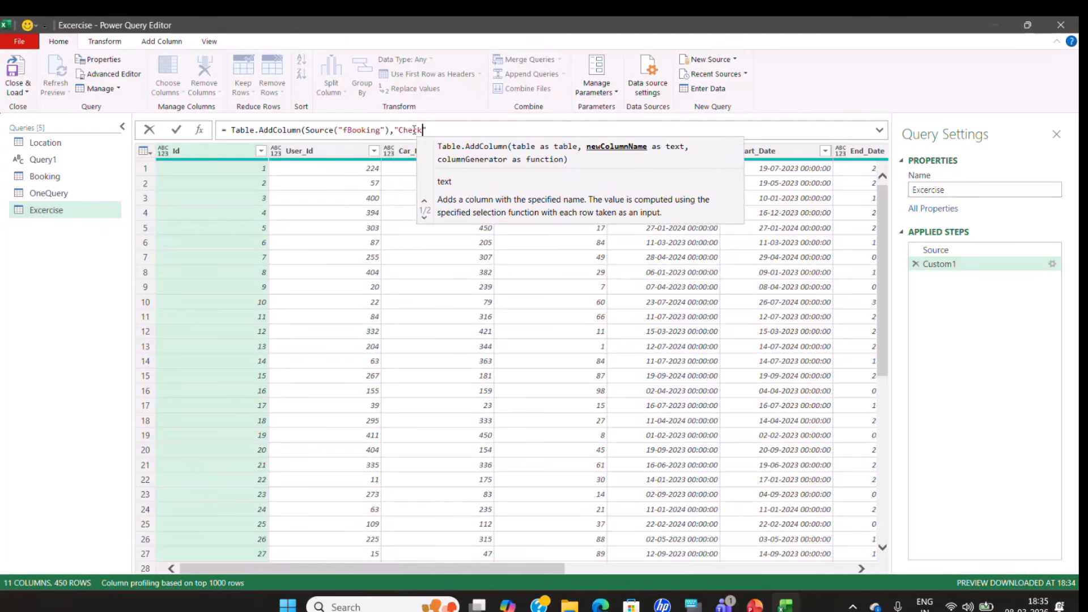
{"action": "type", "text": "\","}
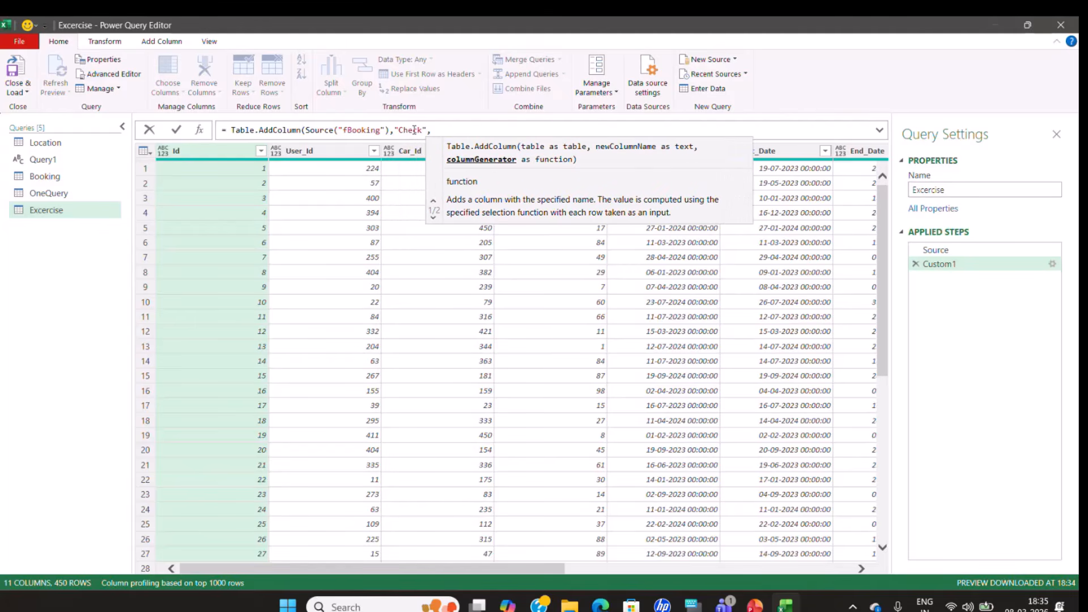
{"action": "type", "text": " each"}
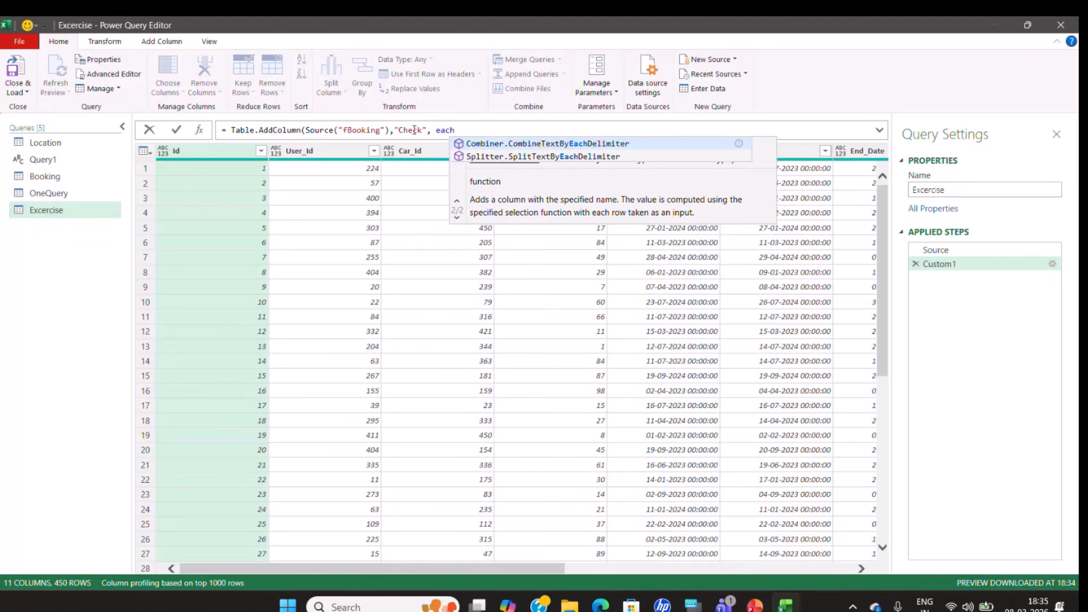
{"action": "type", "text": "Source"}
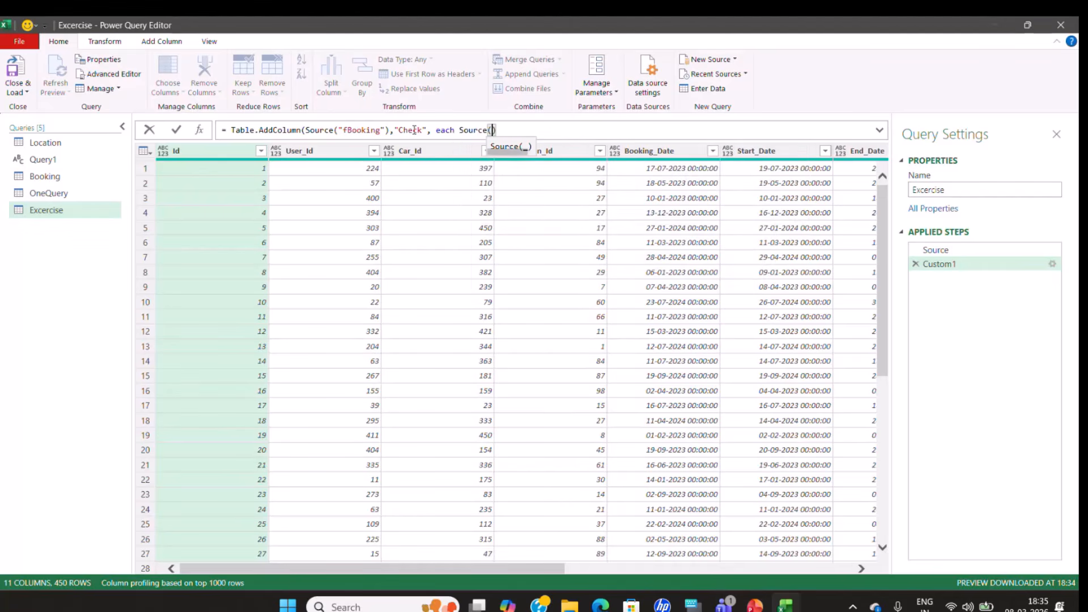
{"action": "type", "text": "(\""}
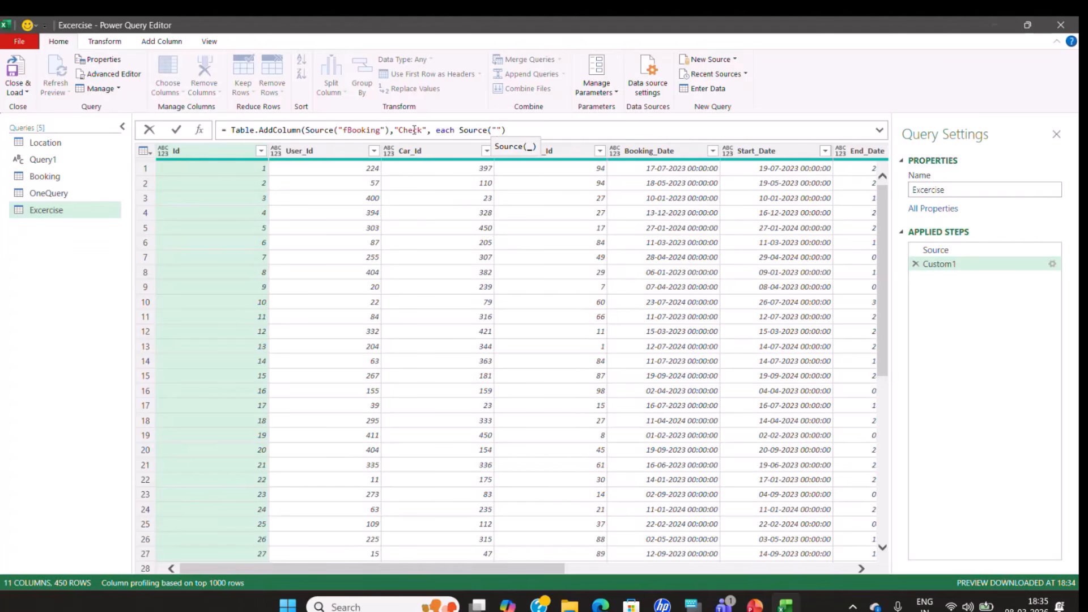
{"action": "type", "text": "dLocation"}
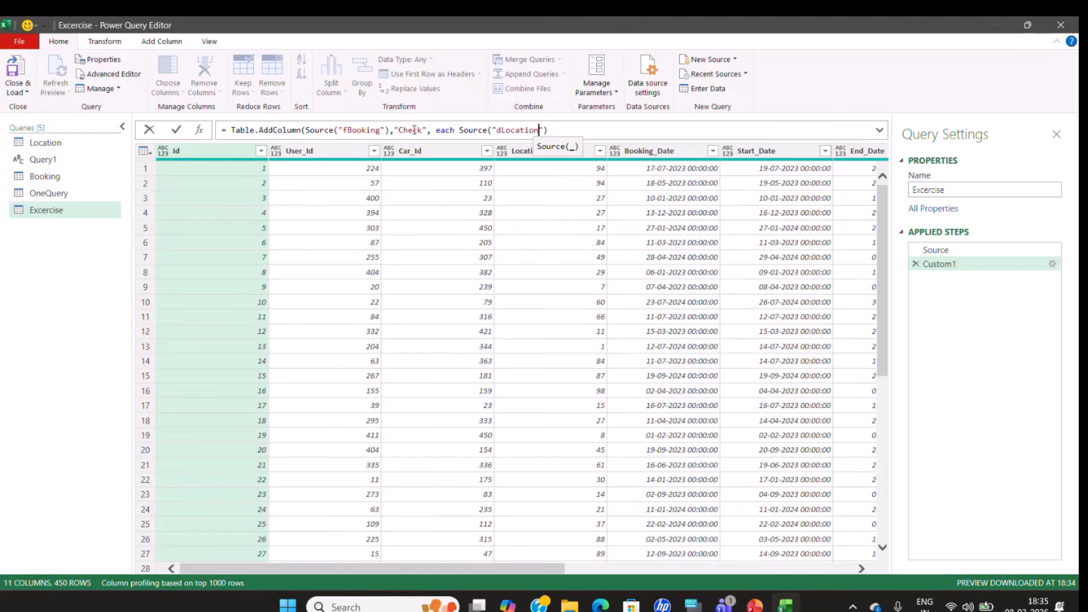
{"action": "type", "text": "\"))"}
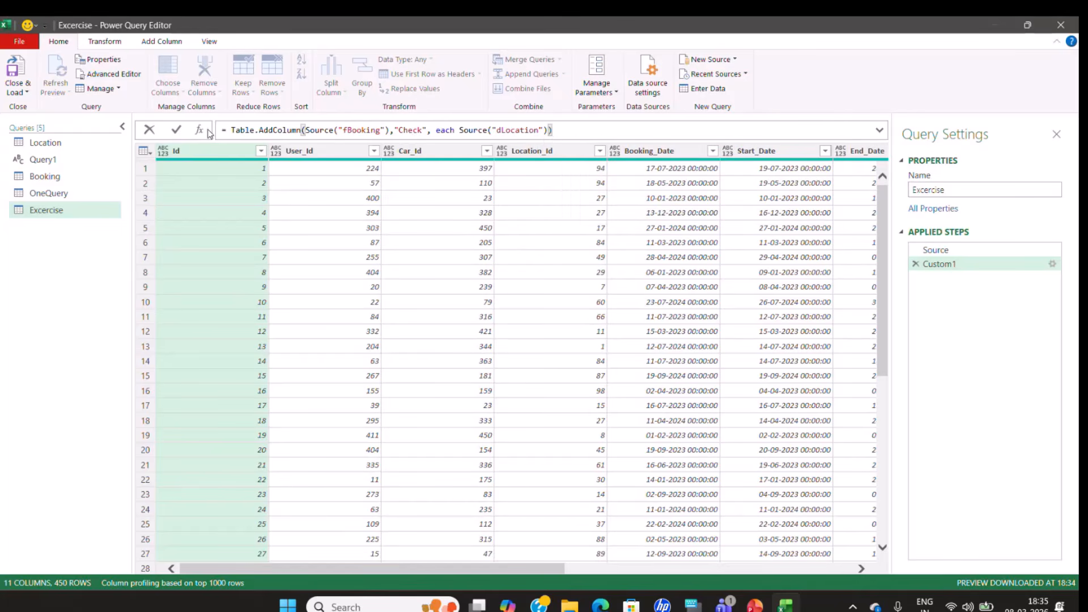
{"action": "left_click", "coordinate": [176, 131]}
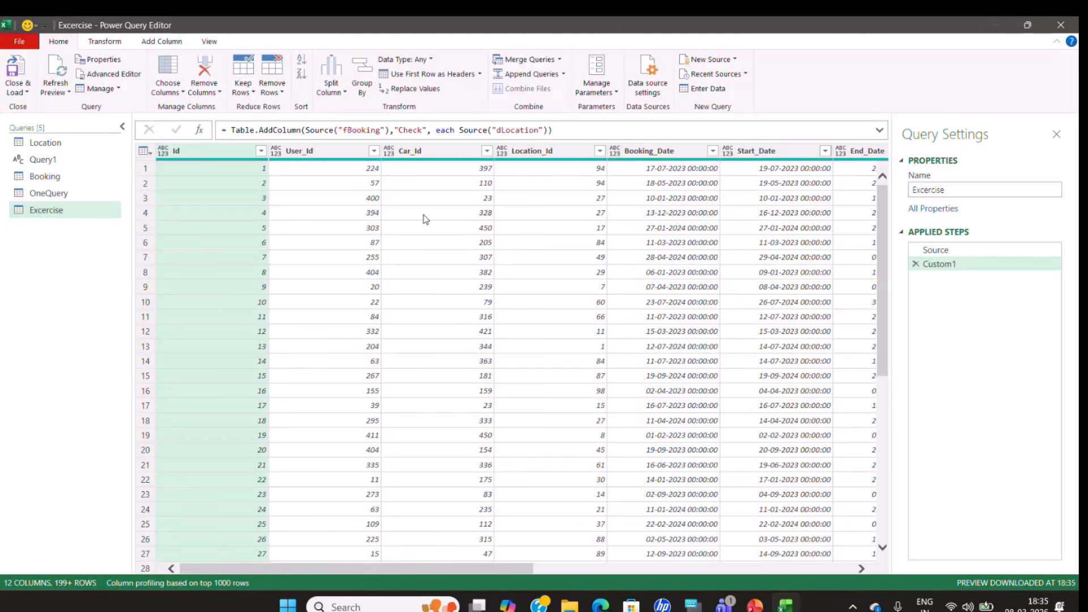
Preview the nested table in the Check column's first row, and review the formulas of the Source and Custom1 steps.
{"action": "left_click_drag", "start_coordinate": [350, 570], "coordinate": [670, 569]}
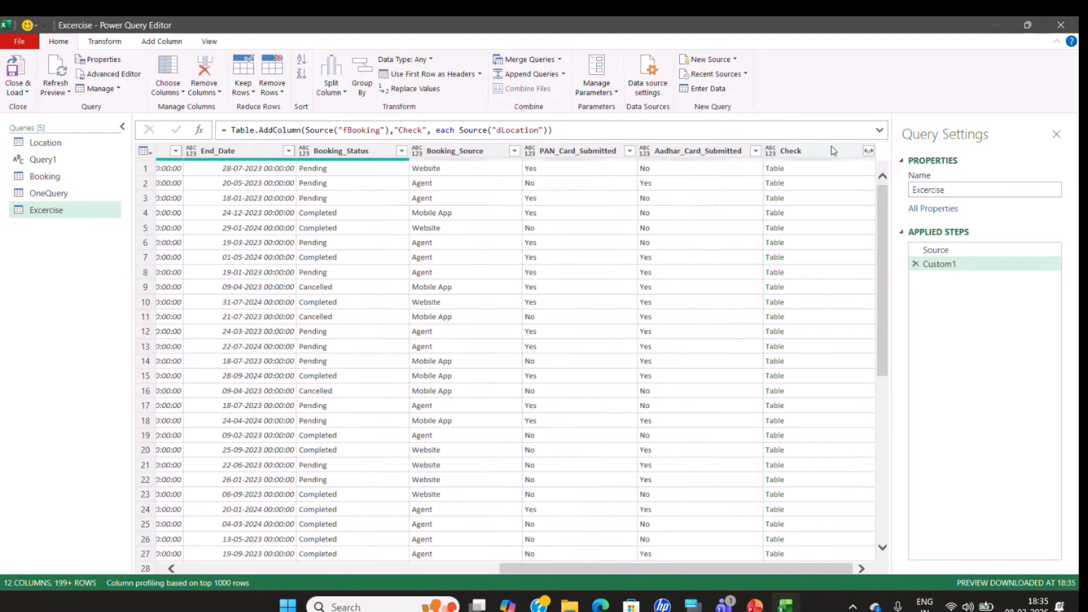
{"action": "left_click", "coordinate": [840, 169]}
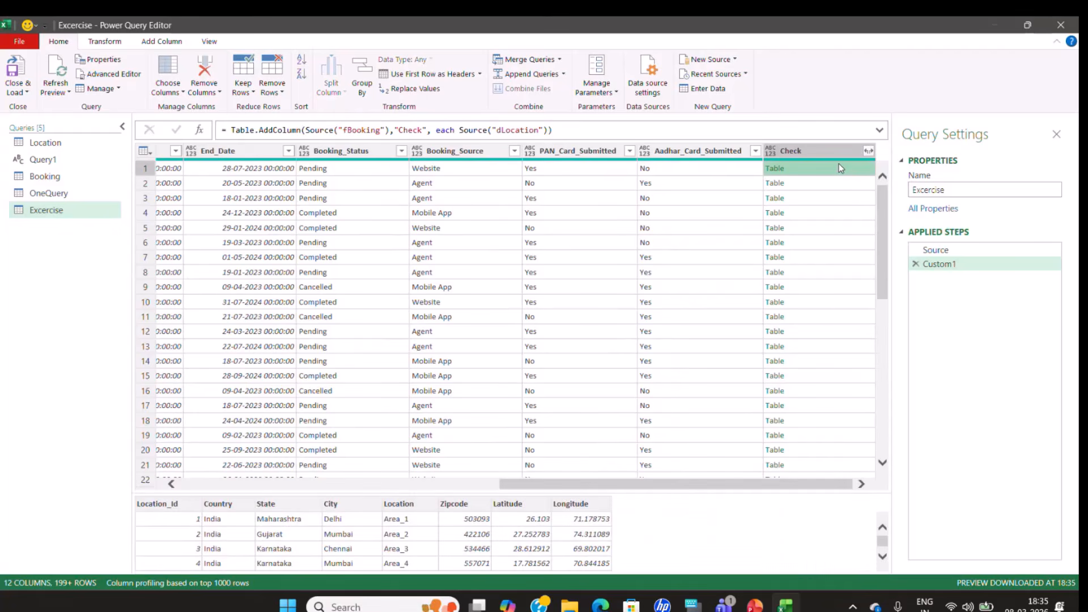
{"action": "left_click", "coordinate": [963, 249]}
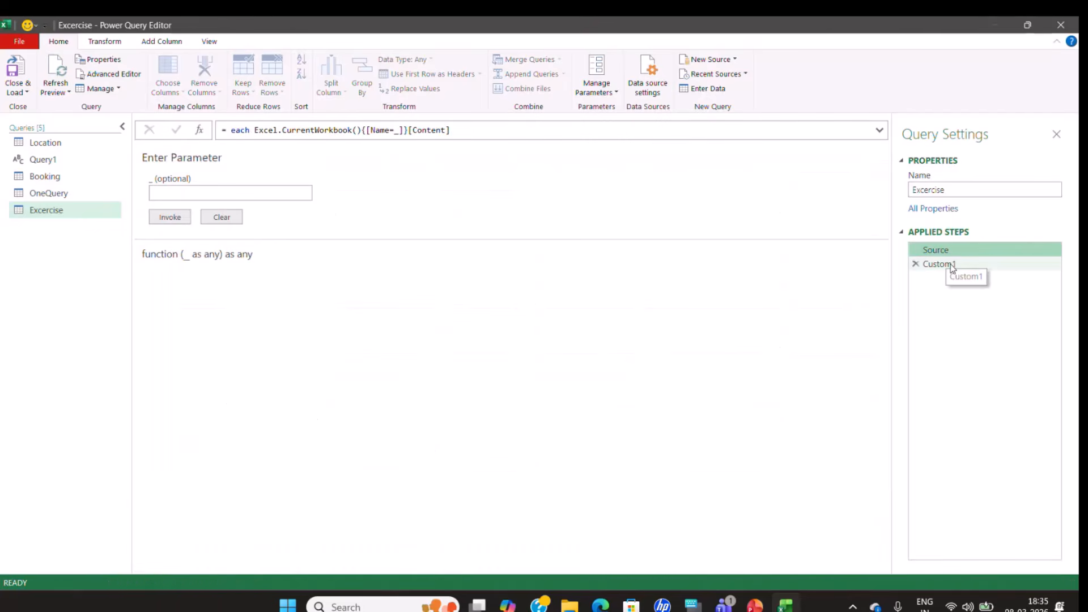
{"action": "left_click", "coordinate": [939, 264]}
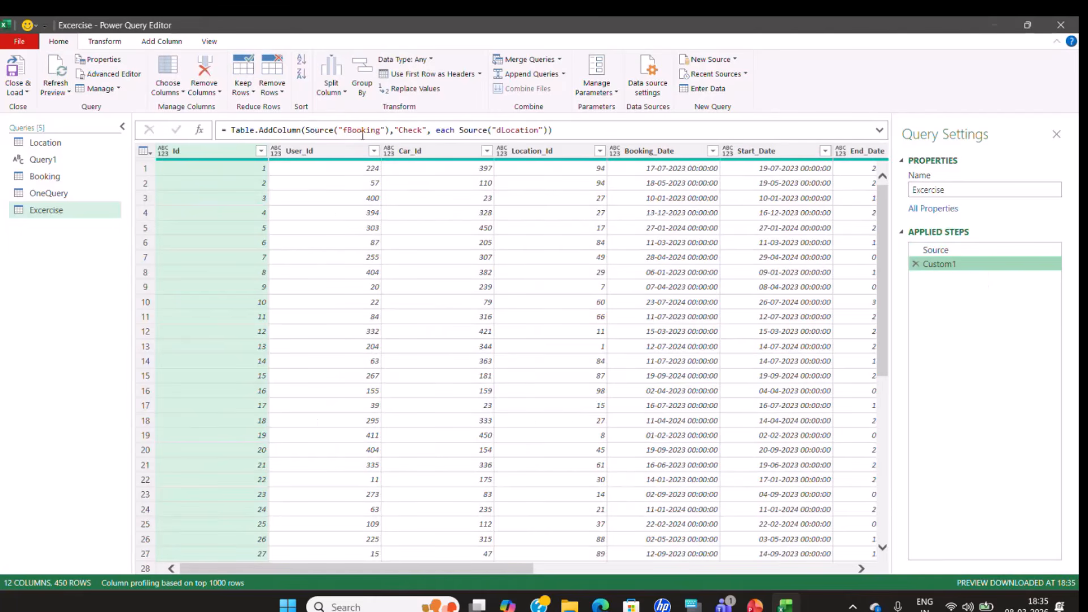
{"action": "left_click_drag", "start_coordinate": [306, 131], "coordinate": [391, 127]}
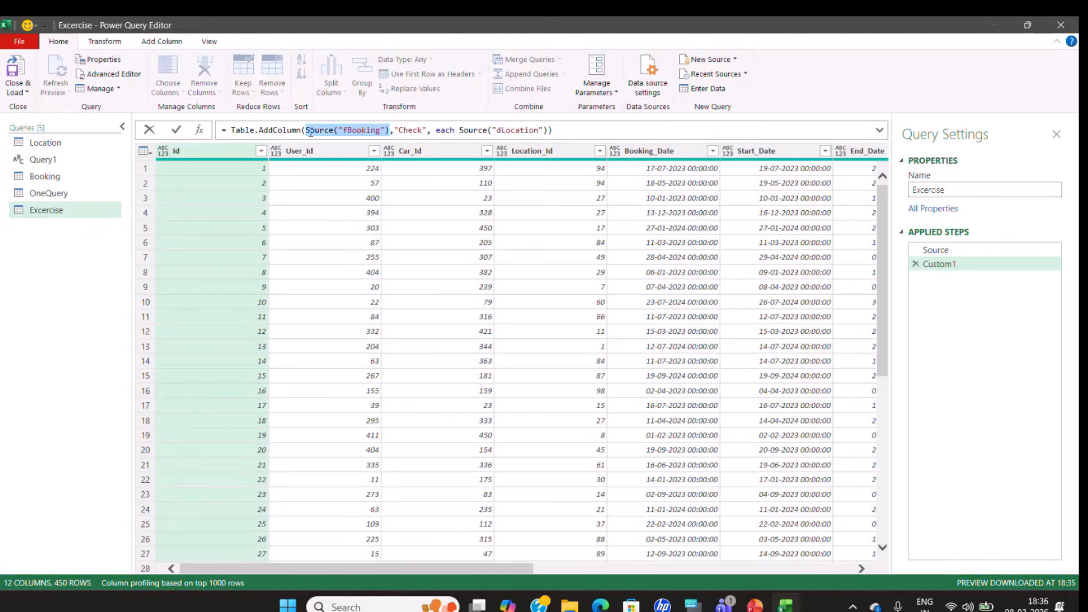
{"action": "left_click", "coordinate": [946, 249]}
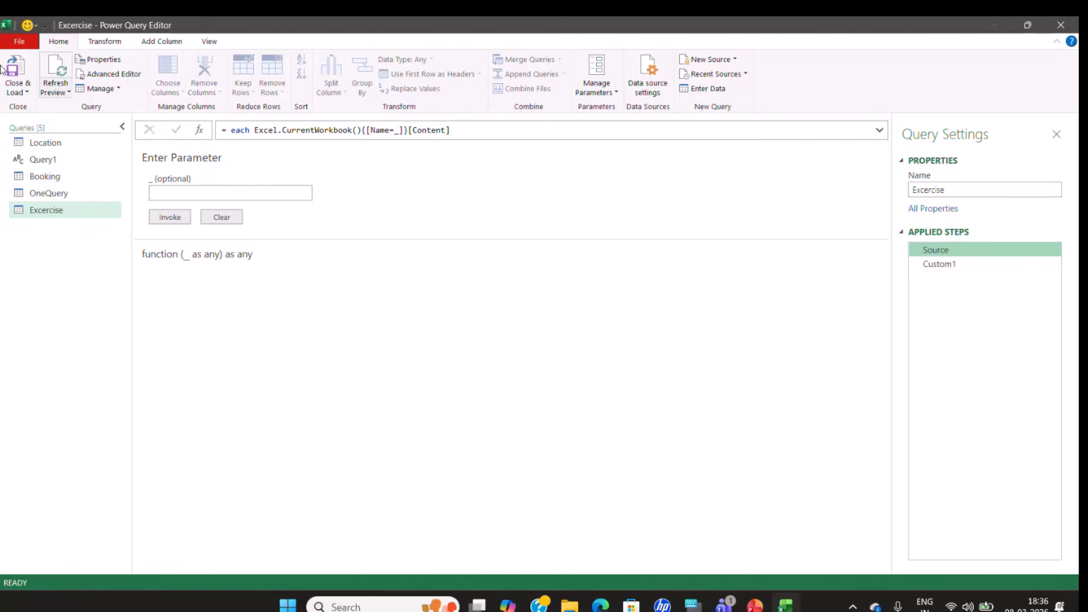
Close and load the queries, and open the workbook 2. Generate Multiple Columns from the Power Query Webinar Files folder in File Explorer.
{"action": "left_click", "coordinate": [26, 92]}
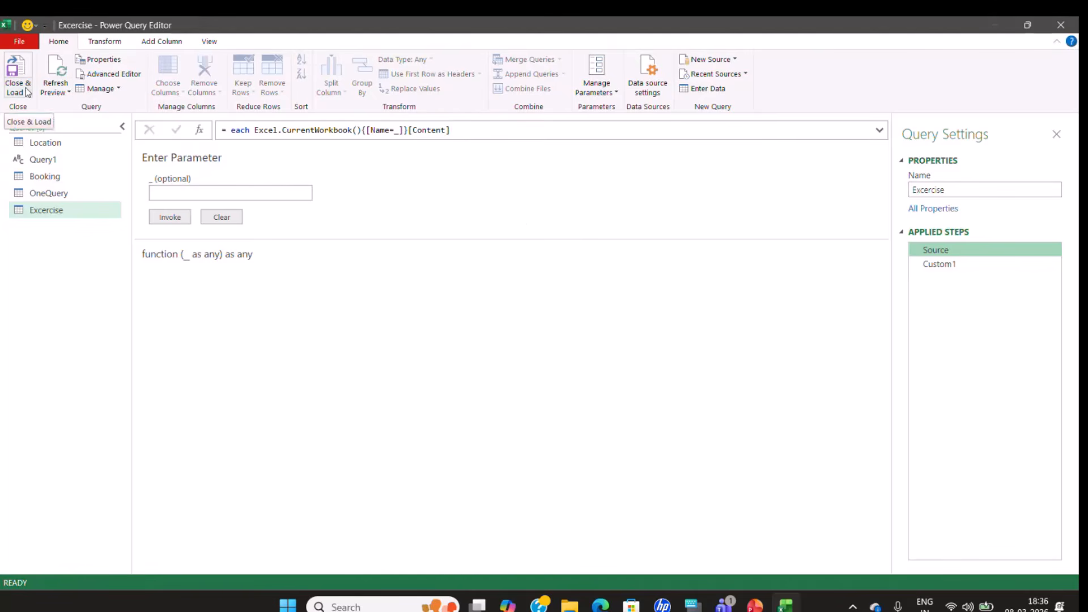
{"action": "left_click", "coordinate": [34, 105]}
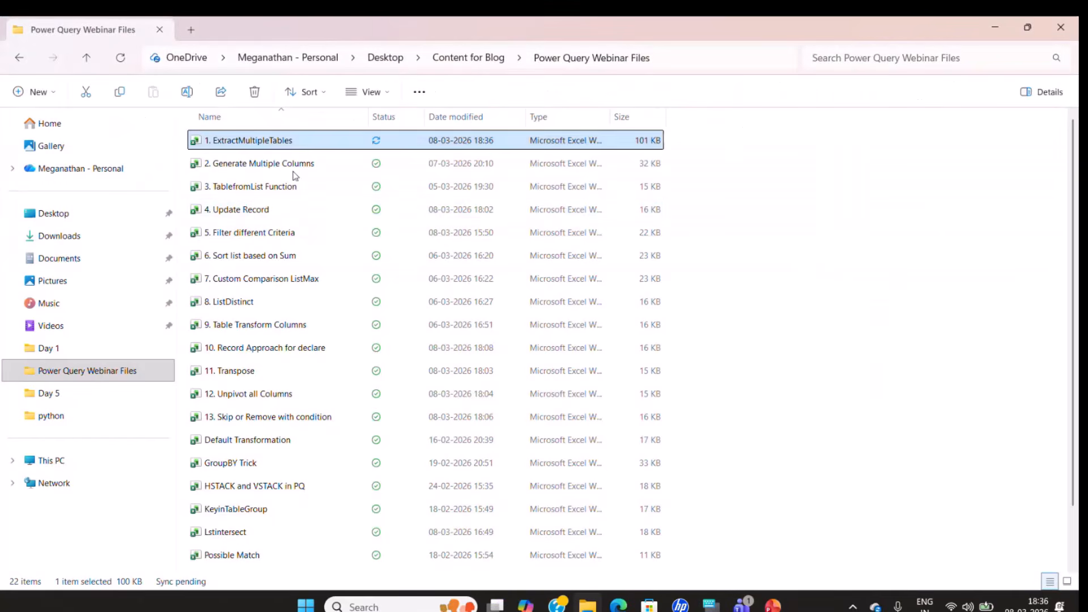
{"action": "double_click", "coordinate": [293, 163]}
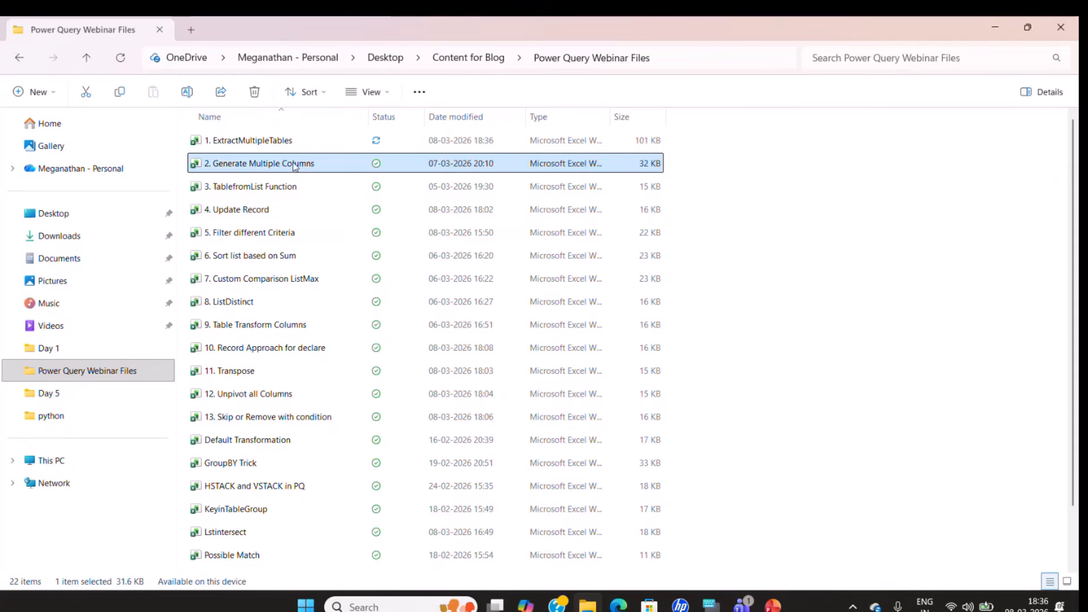
{"action": "key", "text": "Up"}
{"action": "key", "text": "Down"}
{"action": "double_click", "coordinate": [295, 165]}
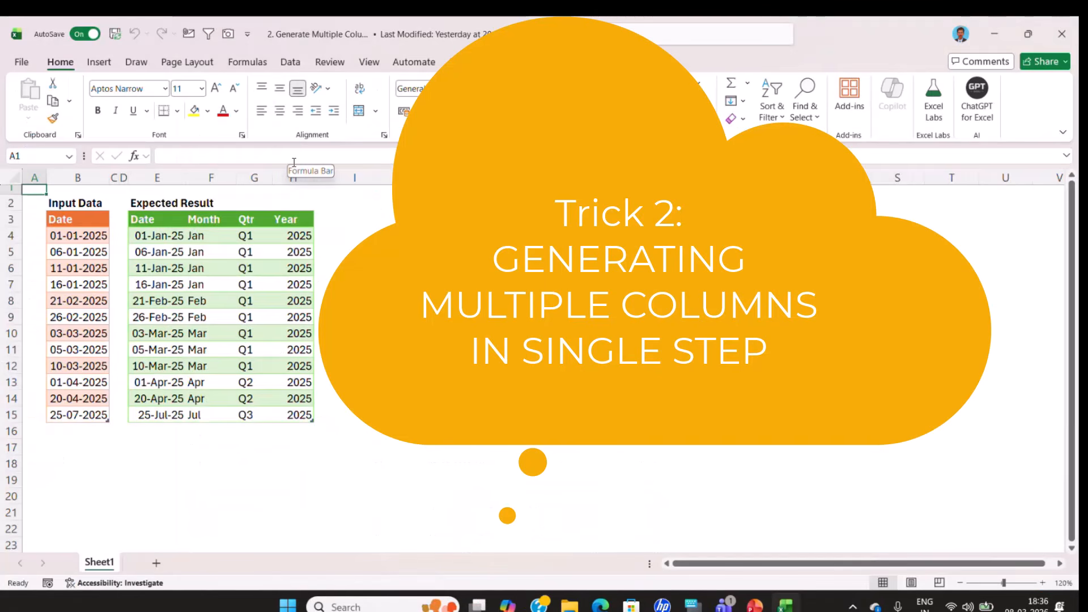
Show the workbook's queries and connections, and open the Excercise query in the Power Query Editor.
{"action": "left_click", "coordinate": [78, 284]}
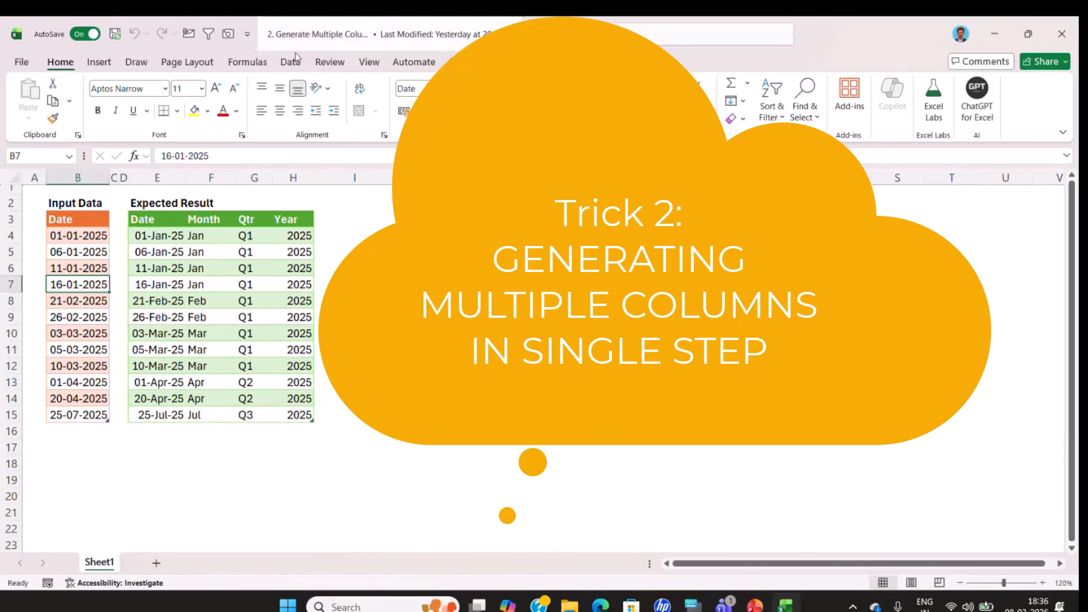
{"action": "left_click", "coordinate": [294, 62]}
{"action": "left_click", "coordinate": [339, 83]}
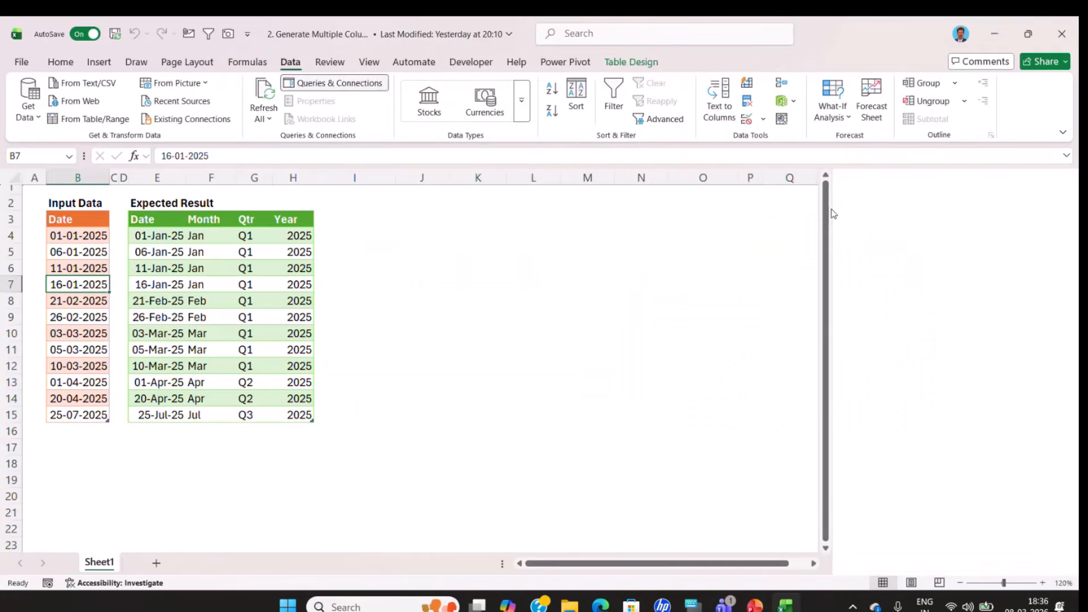
{"action": "left_click", "coordinate": [908, 279]}
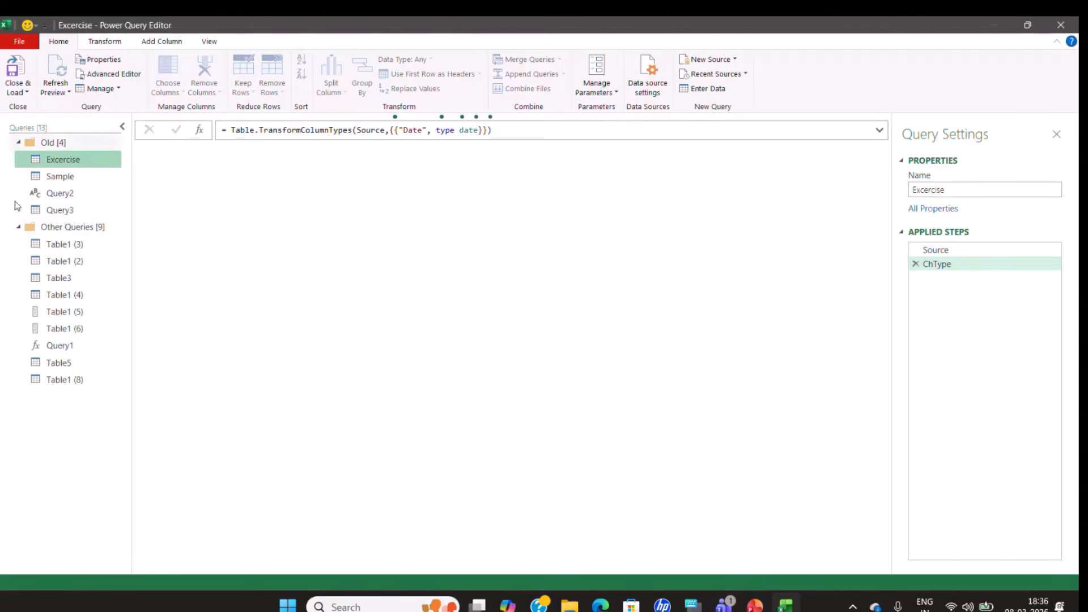
Collapse the Other Queries group and compare the Sample query's output with the Excercise query.
{"action": "left_click", "coordinate": [20, 229]}
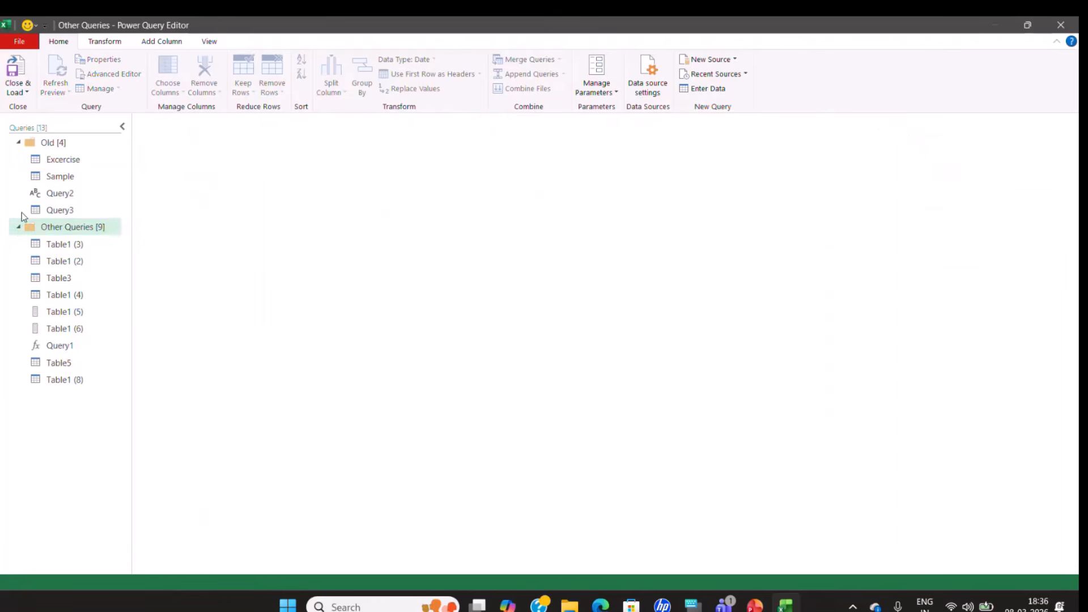
{"action": "left_click", "coordinate": [19, 227]}
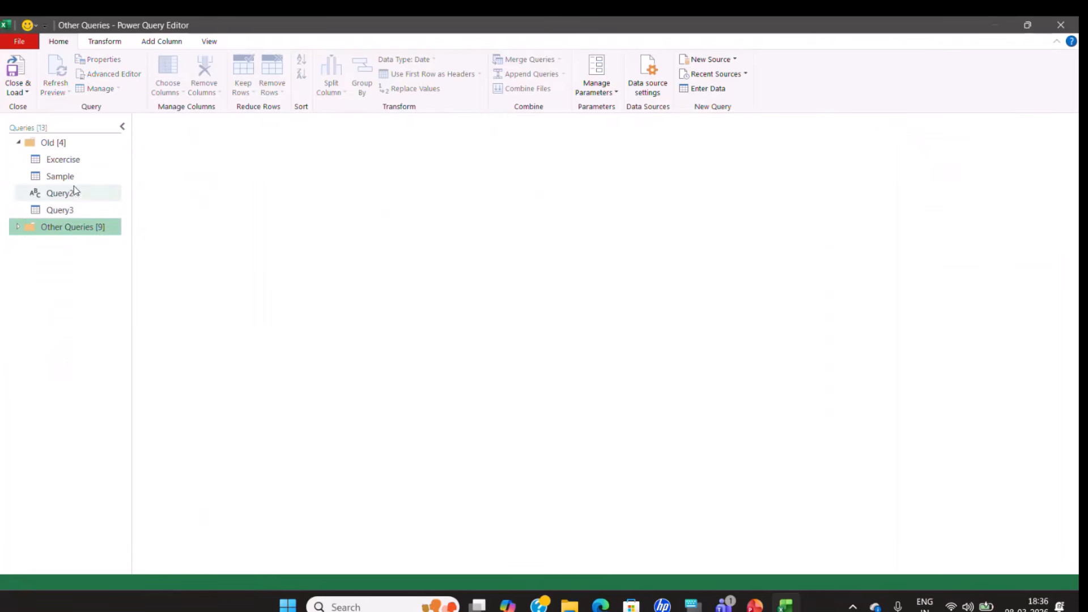
{"action": "left_click", "coordinate": [73, 176]}
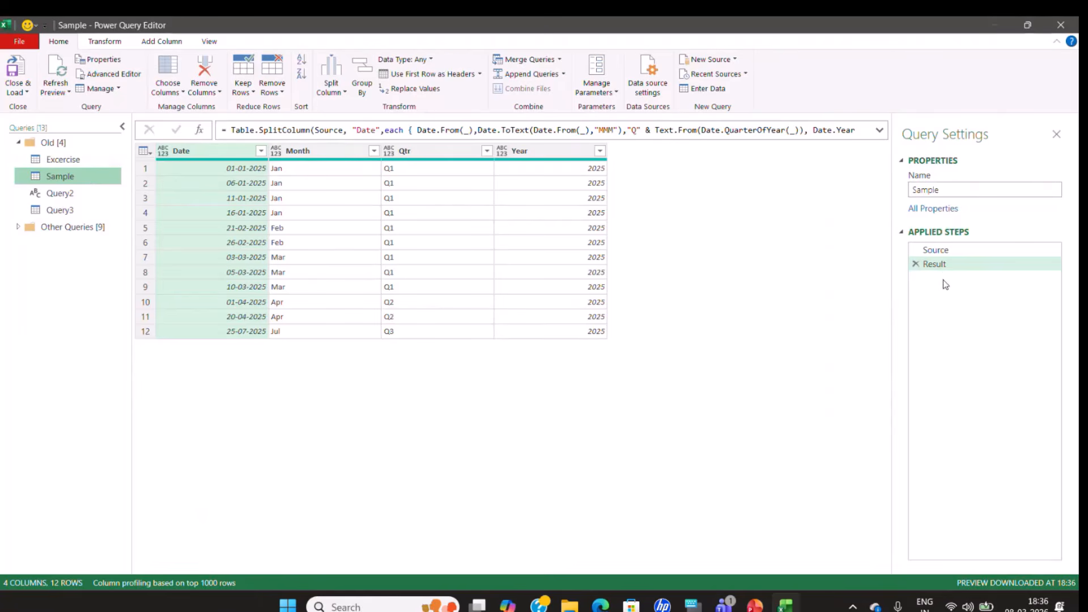
{"action": "left_click", "coordinate": [65, 159]}
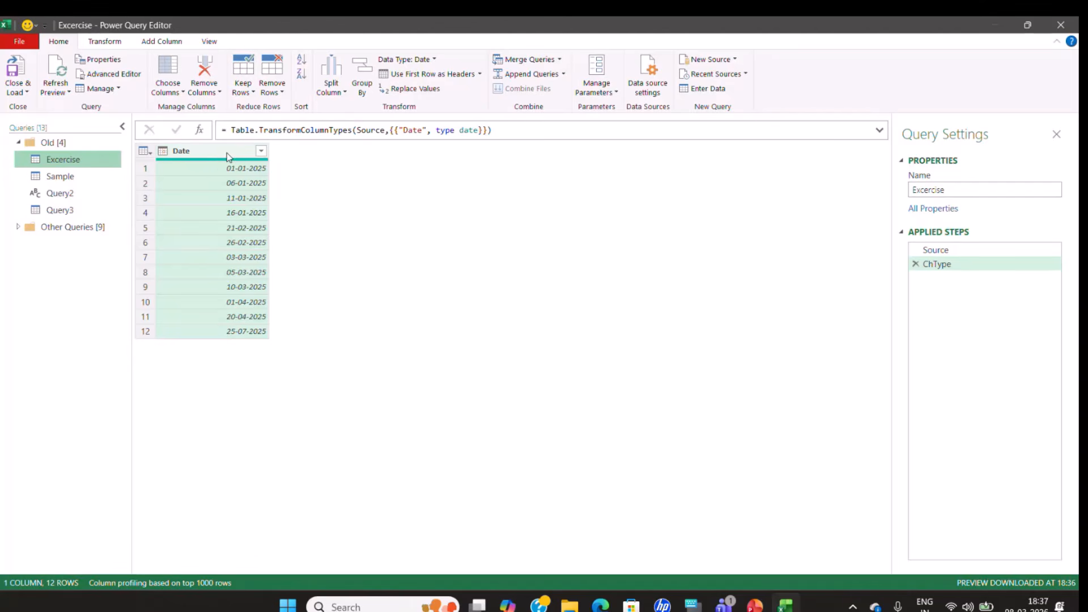
Examine the Date, Month, Qtr and Year columns of the Sample query as the target result.
{"action": "left_click", "coordinate": [74, 176]}
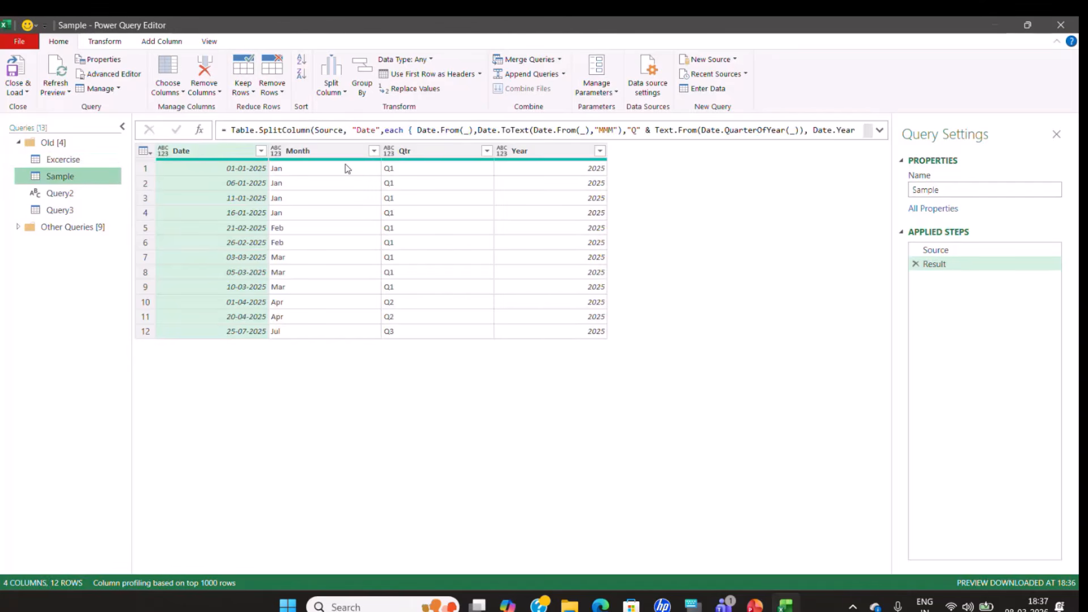
{"action": "left_click", "coordinate": [336, 173]}
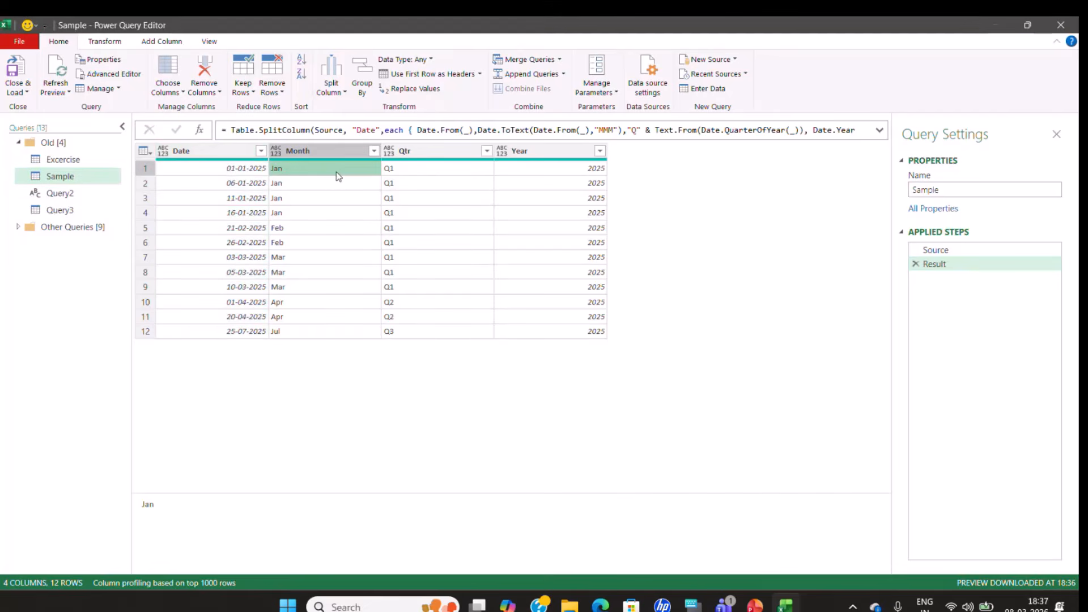
{"action": "left_click", "coordinate": [433, 174]}
{"action": "left_click", "coordinate": [524, 172]}
{"action": "left_click", "coordinate": [189, 170]}
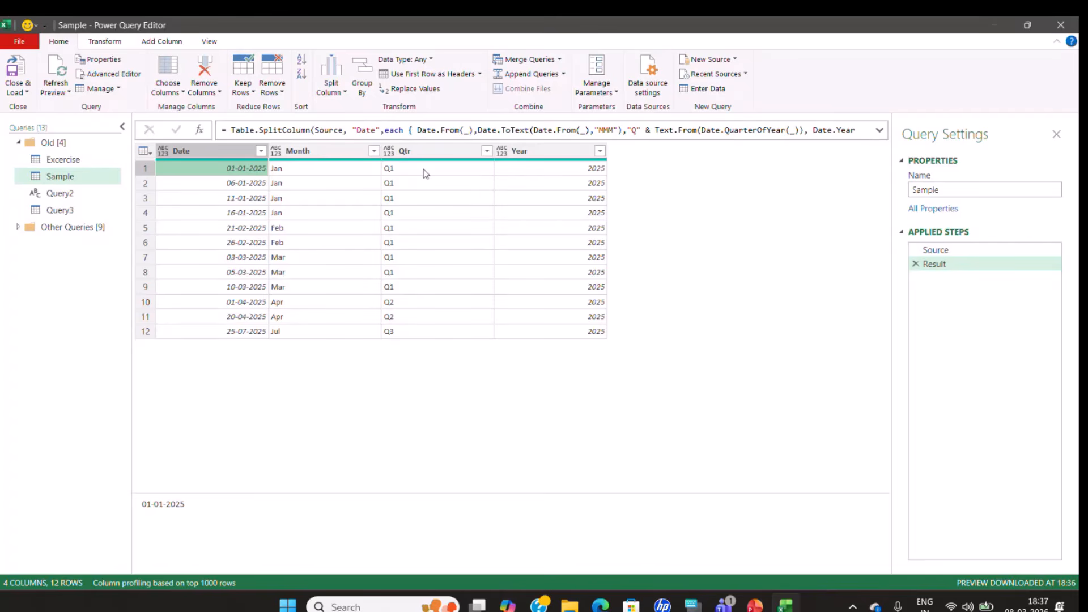
{"action": "left_click", "coordinate": [333, 150]}
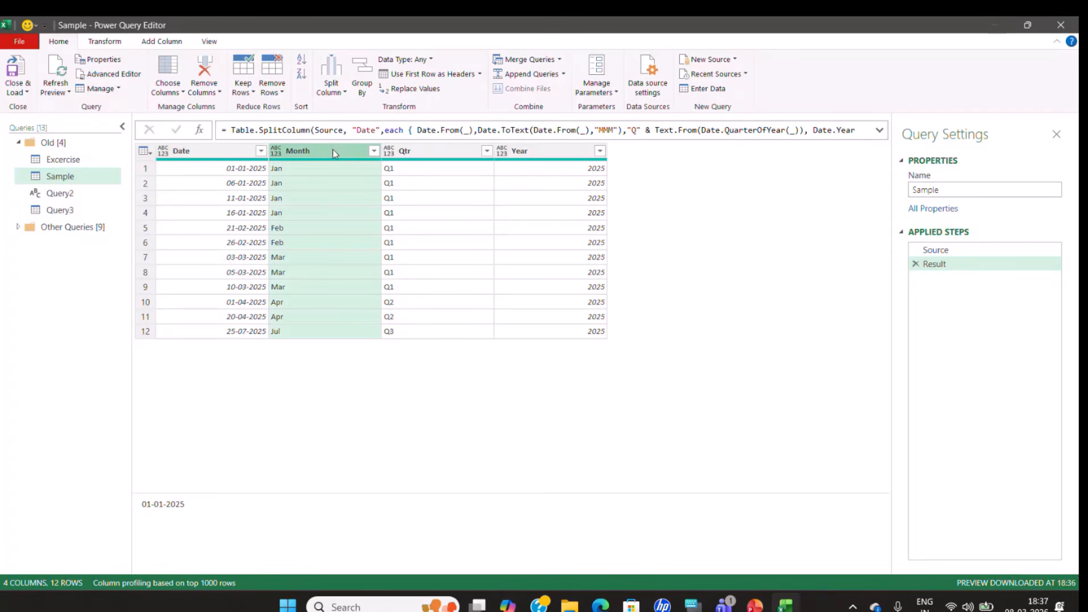
{"action": "left_click", "coordinate": [427, 149]}
{"action": "left_click", "coordinate": [532, 150]}
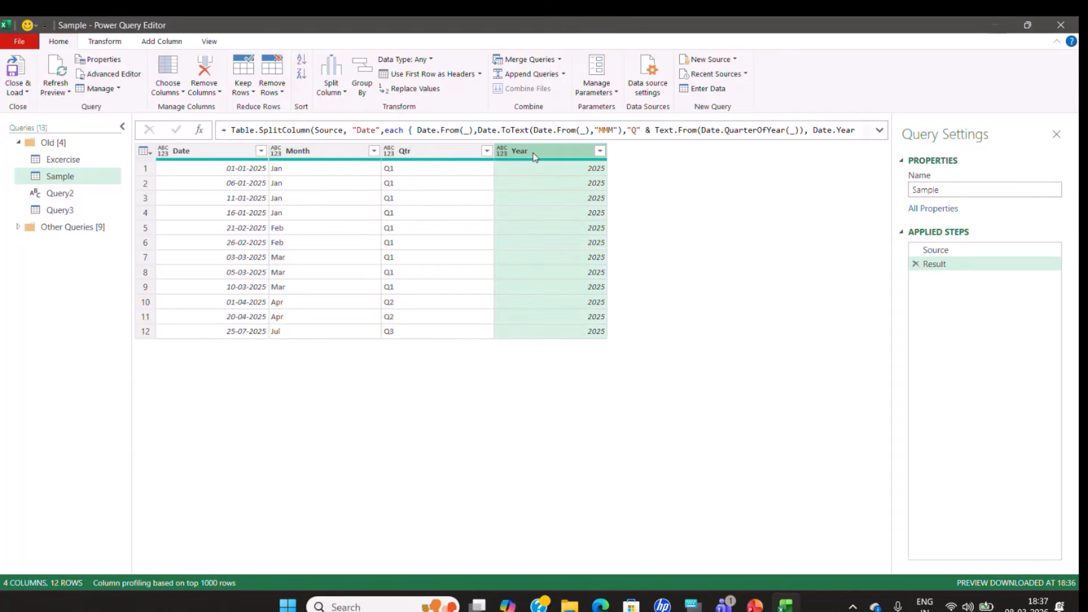
Read the list of suggested functions in Query2, and return to the Excercise query.
{"action": "left_click", "coordinate": [79, 158]}
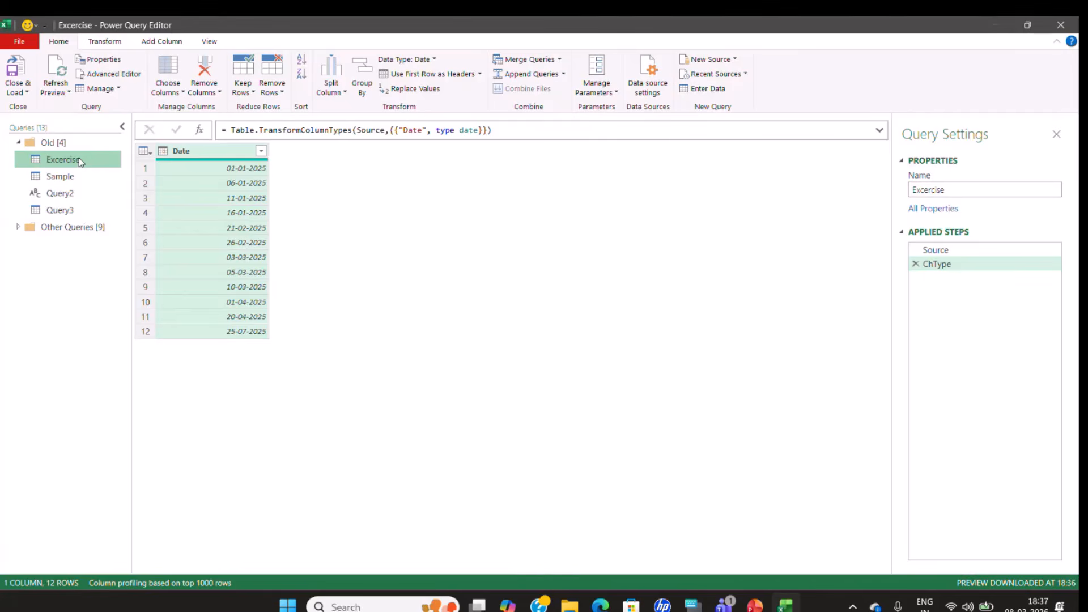
{"action": "left_click", "coordinate": [69, 194]}
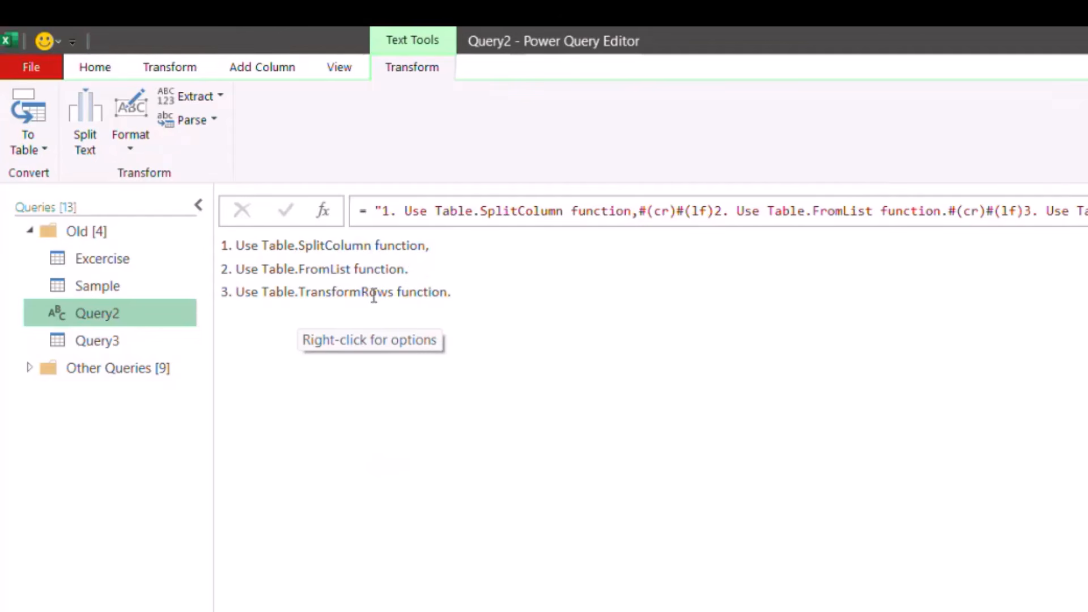
{"action": "left_click", "coordinate": [129, 266]}
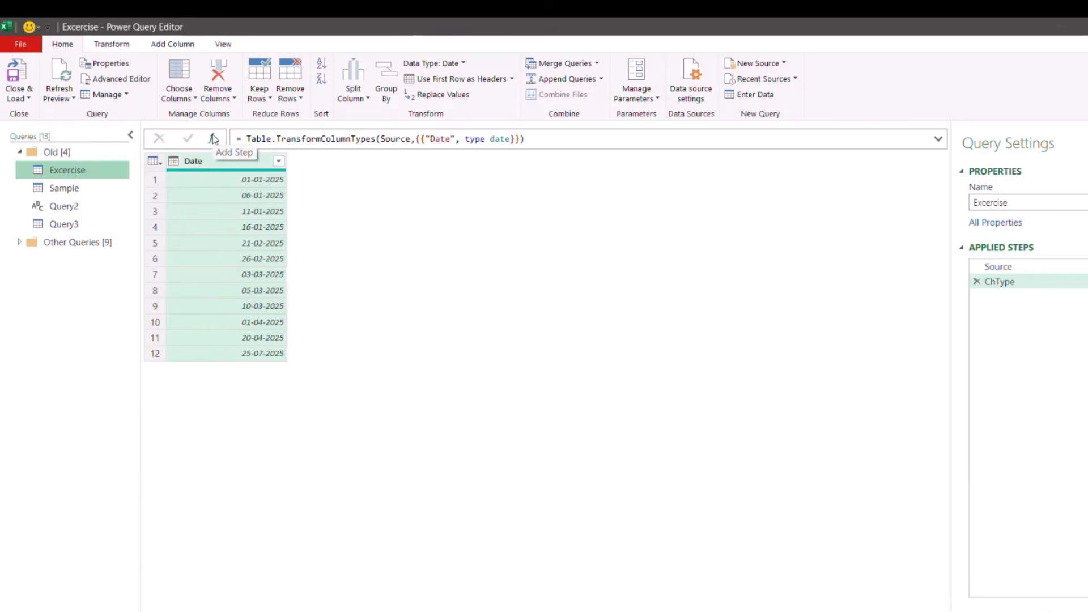
Add a step after ChType in the Excercise query and begin its formula as Table.SplitColumn(ChType.
{"action": "left_click", "coordinate": [214, 139]}
{"action": "left_click", "coordinate": [242, 138]}
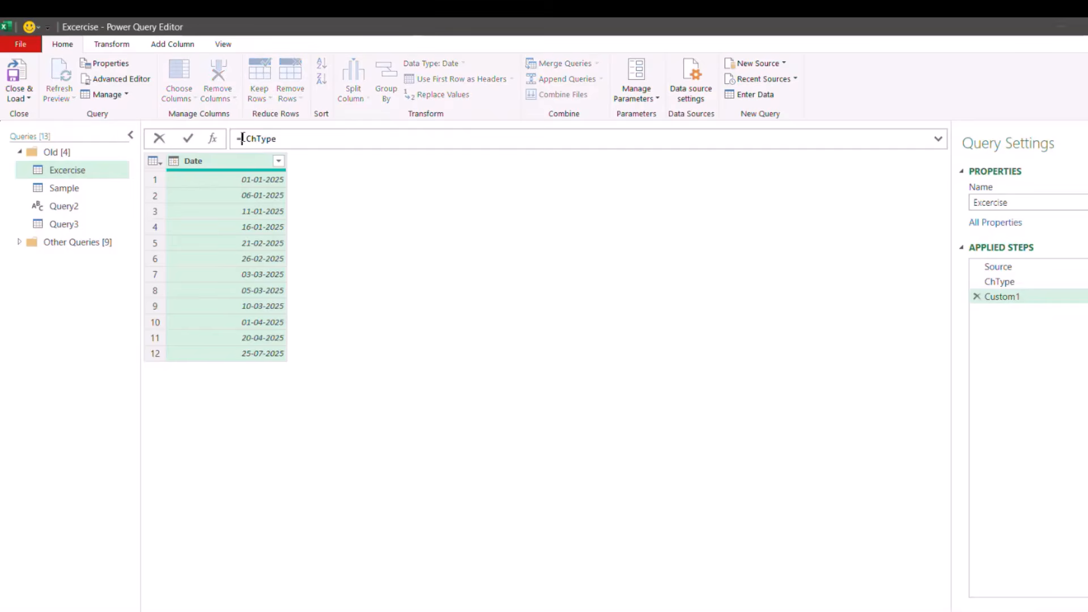
{"action": "type", "text": "tblspl"}
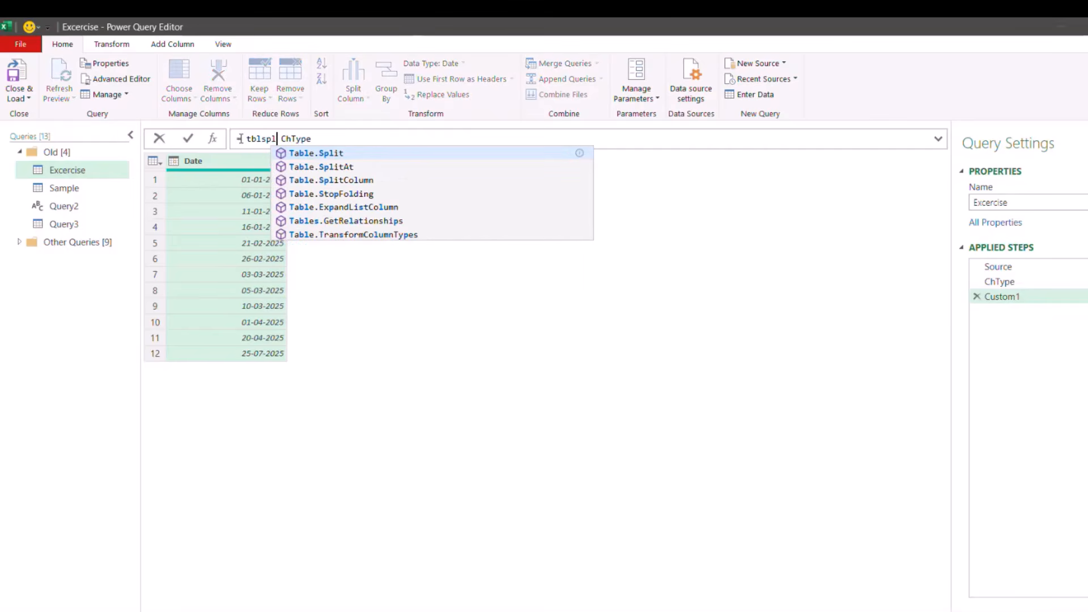
{"action": "key", "text": "Down"}
{"action": "key", "text": "Down"}
{"action": "key", "text": "Tab"}
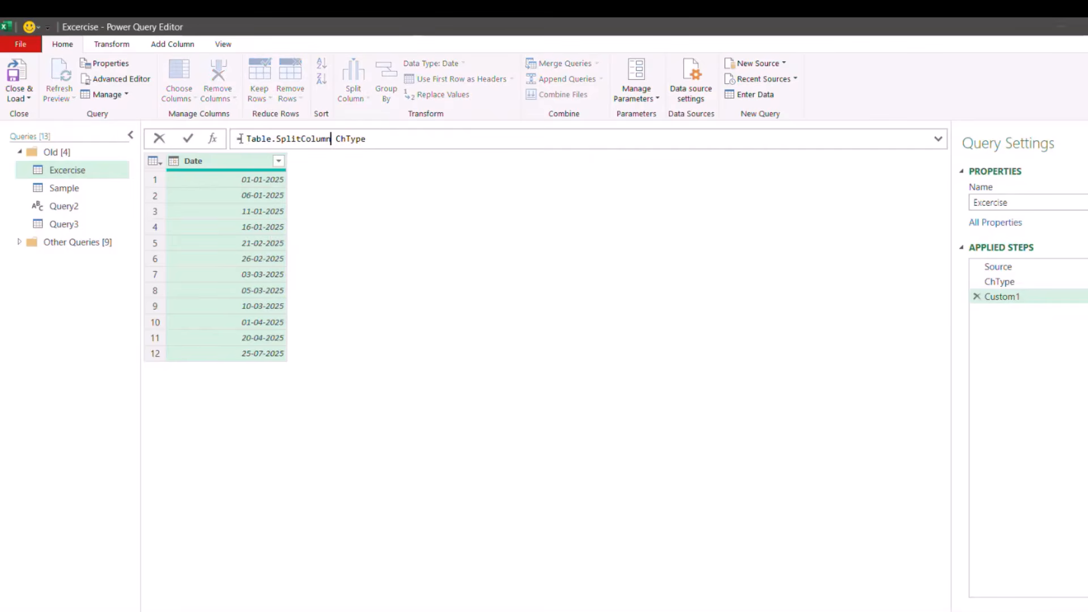
{"action": "type", "text": "("}
{"action": "key", "text": "Delete"}
{"action": "key", "text": "Delete"}
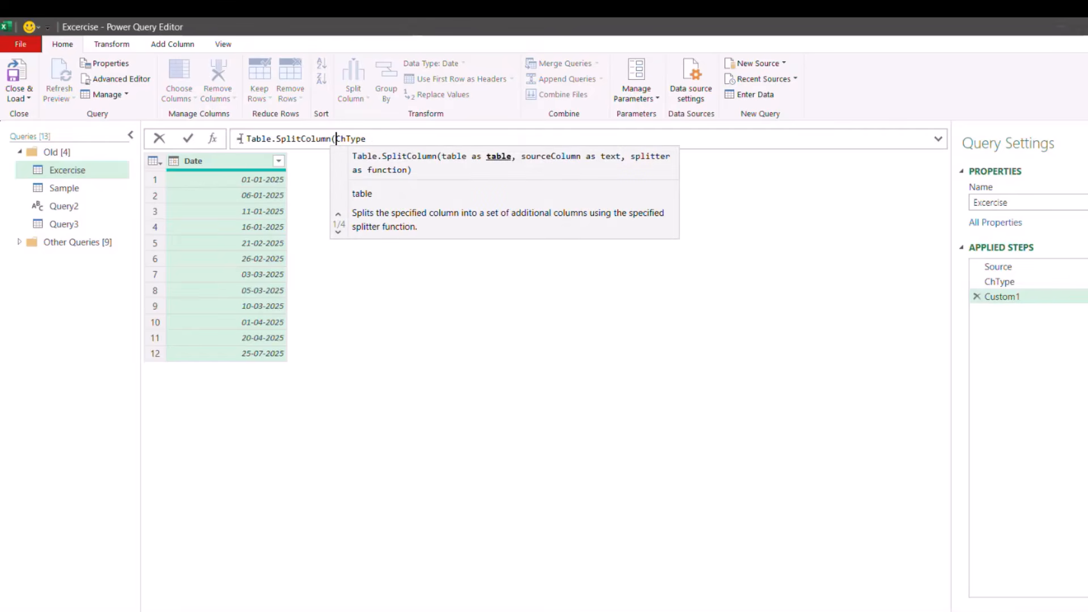
Supply "Date" as the source column argument of the Table.SplitColumn formula.
{"action": "left_click", "coordinate": [381, 138]}
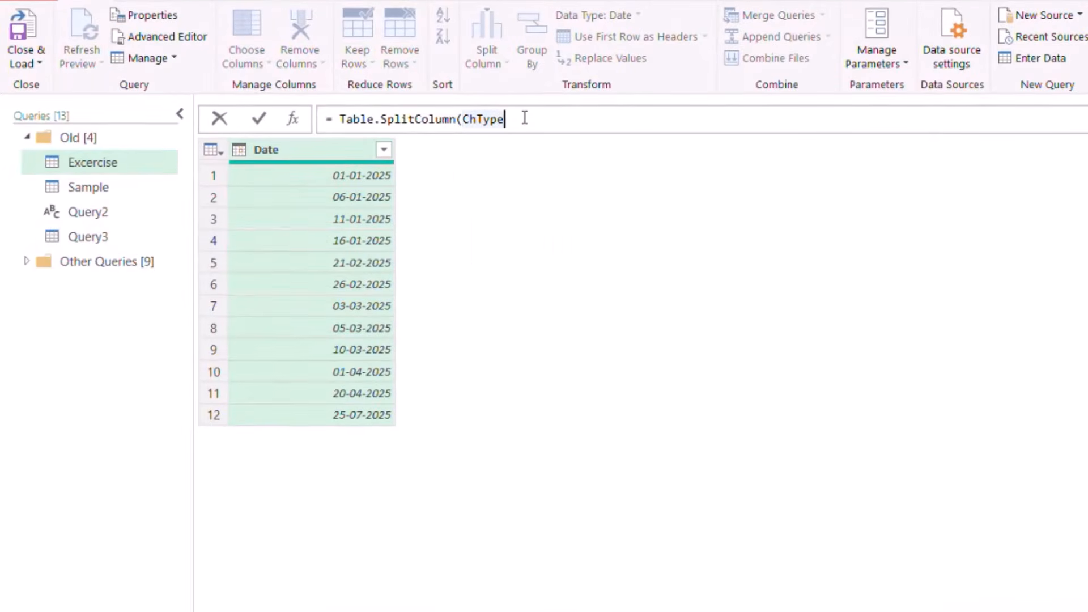
{"action": "type", "text": ","}
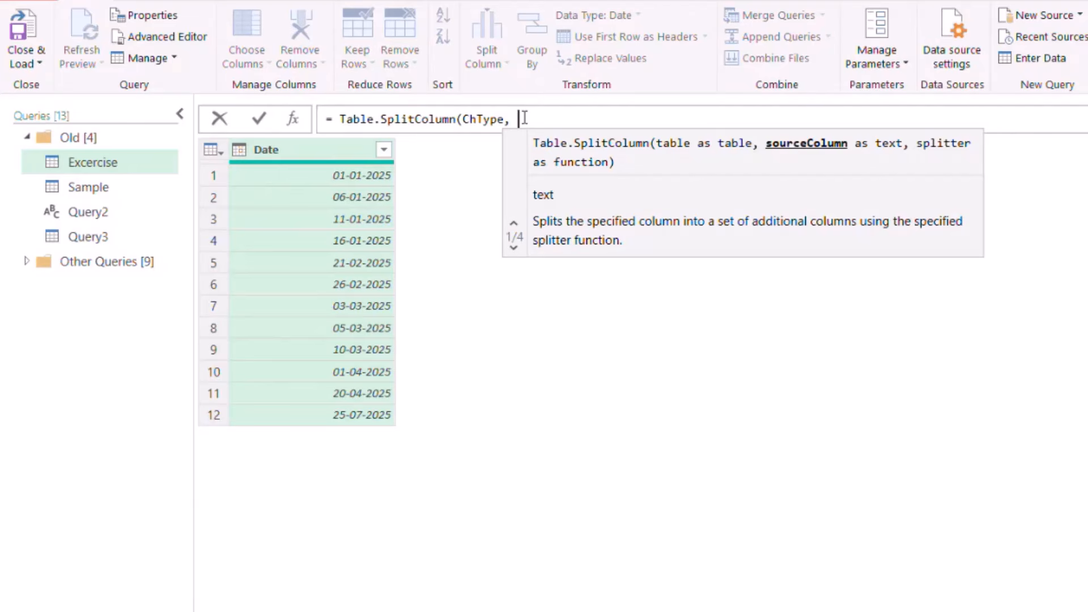
{"action": "type", "text": "\"Date"}
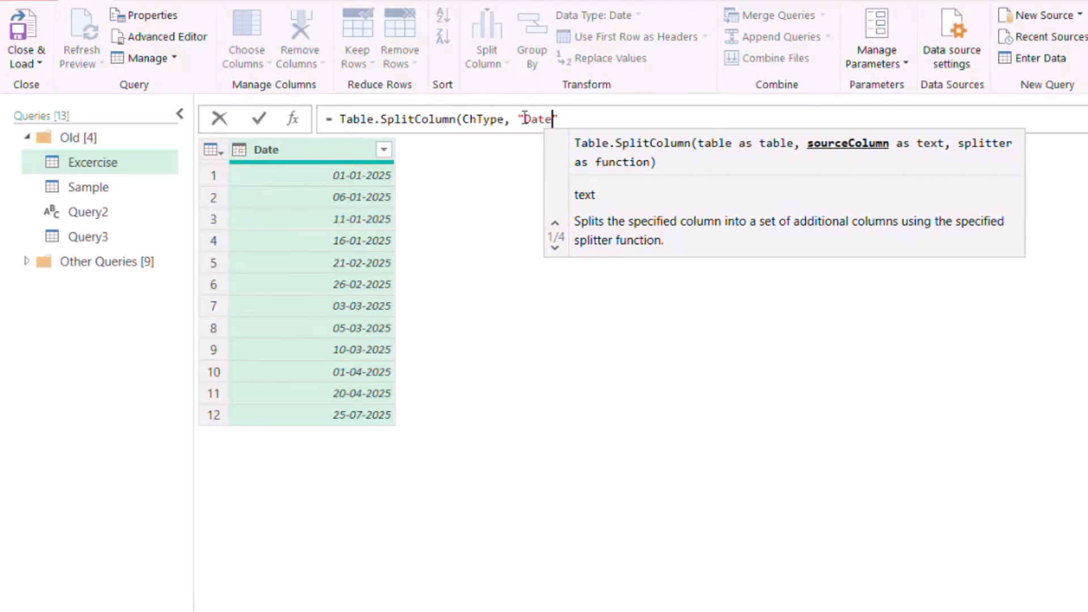
{"action": "type", "text": "\","}
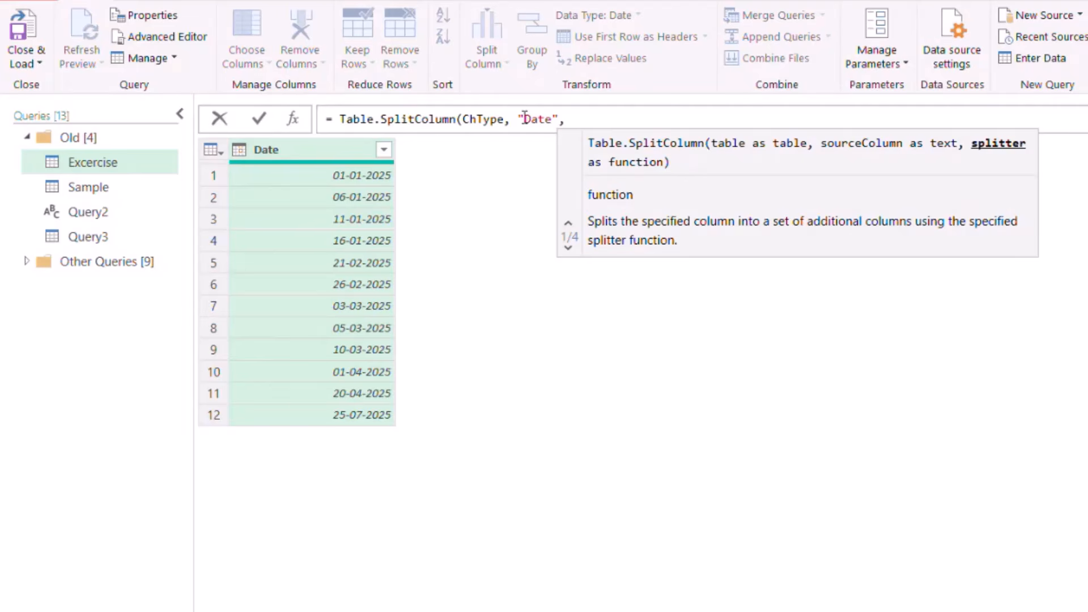
Enter each {_} as the splitter function of the Table.SplitColumn formula.
{"action": "type", "text": "ea"}
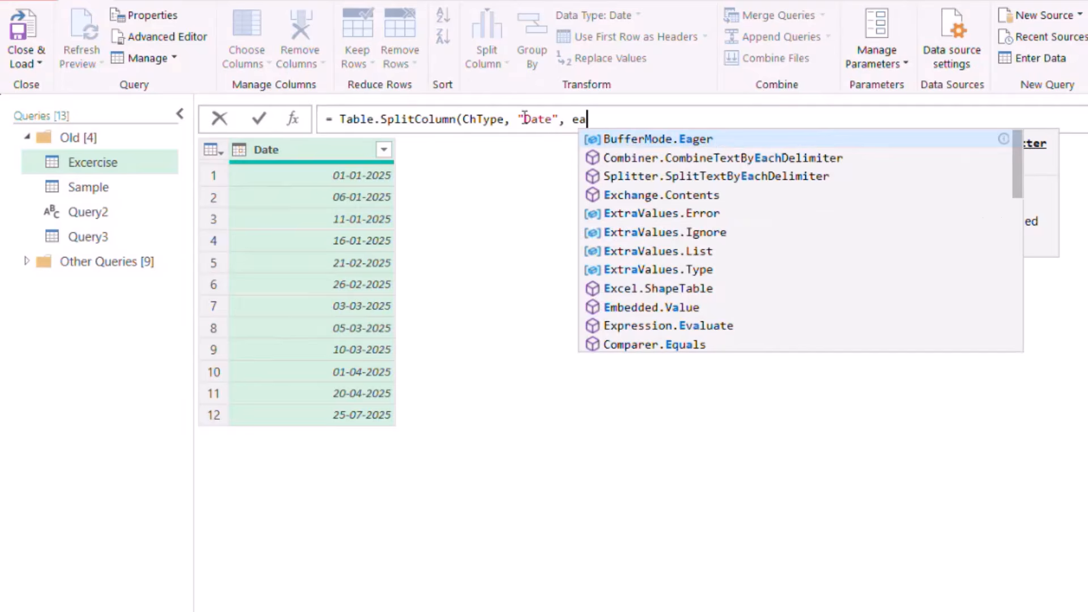
{"action": "type", "text": "ch{-"}
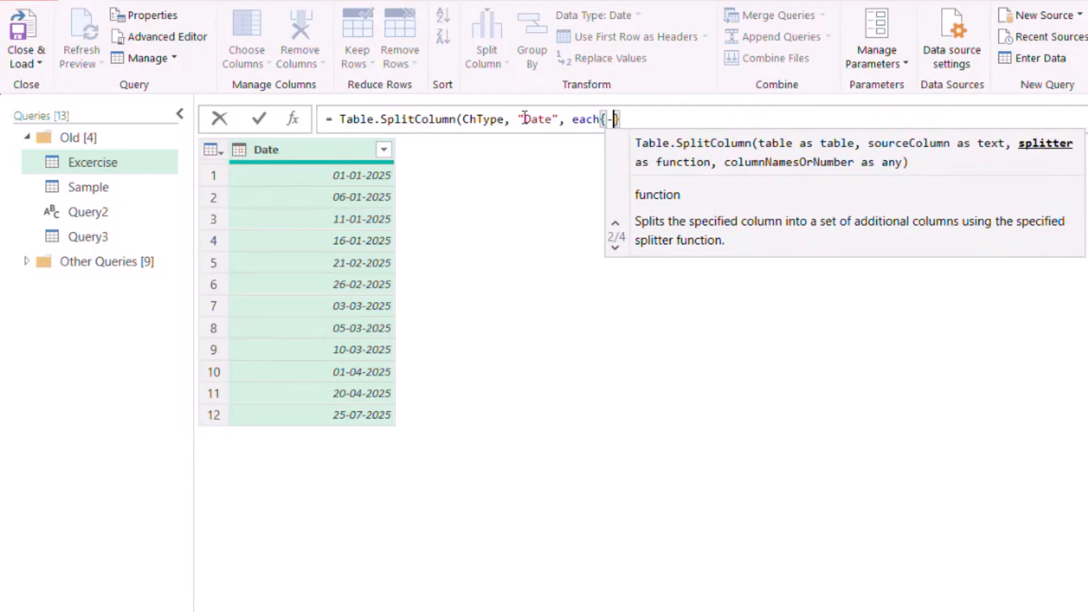
{"action": "key", "text": "BackSpace"}
{"action": "type", "text": "_"}
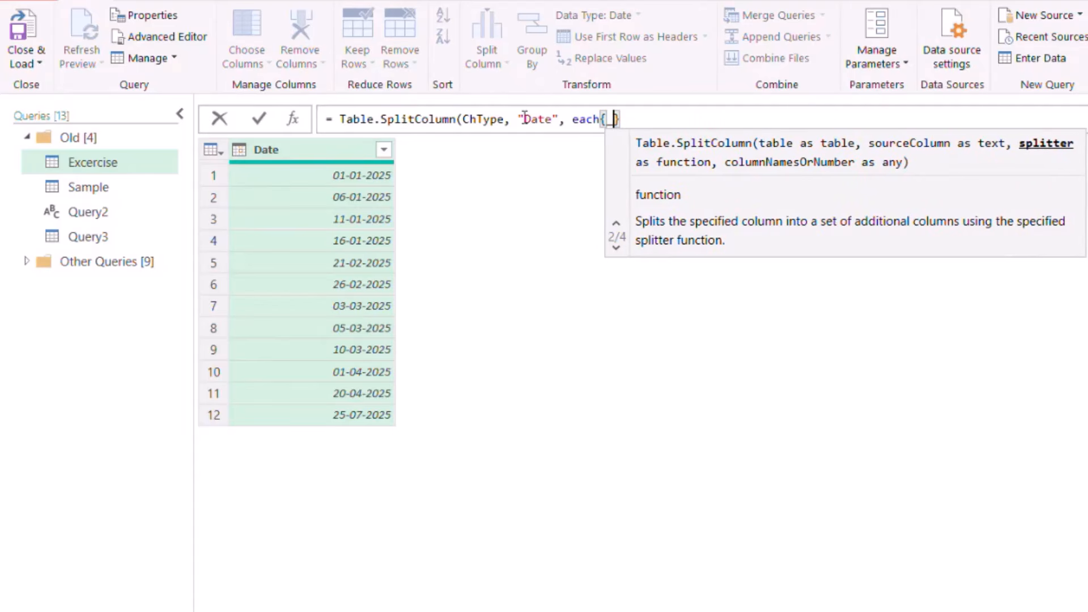
{"action": "key", "text": "Left"}
{"action": "key", "text": "Left"}
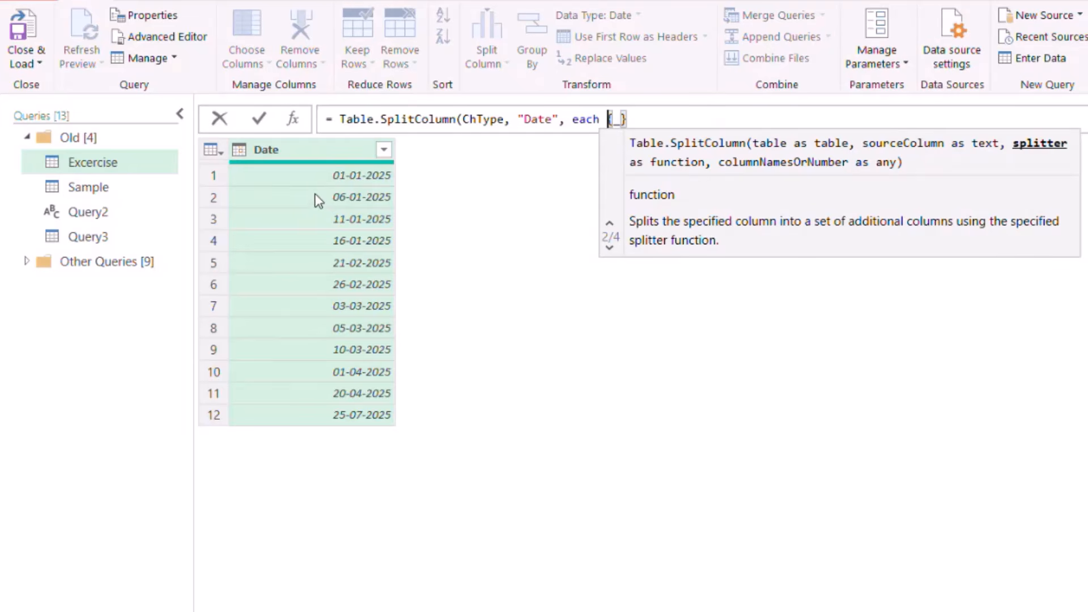
Complete the Table.SplitColumn formula with 4 as the number of columns, and apply it.
{"action": "left_click", "coordinate": [644, 114]}
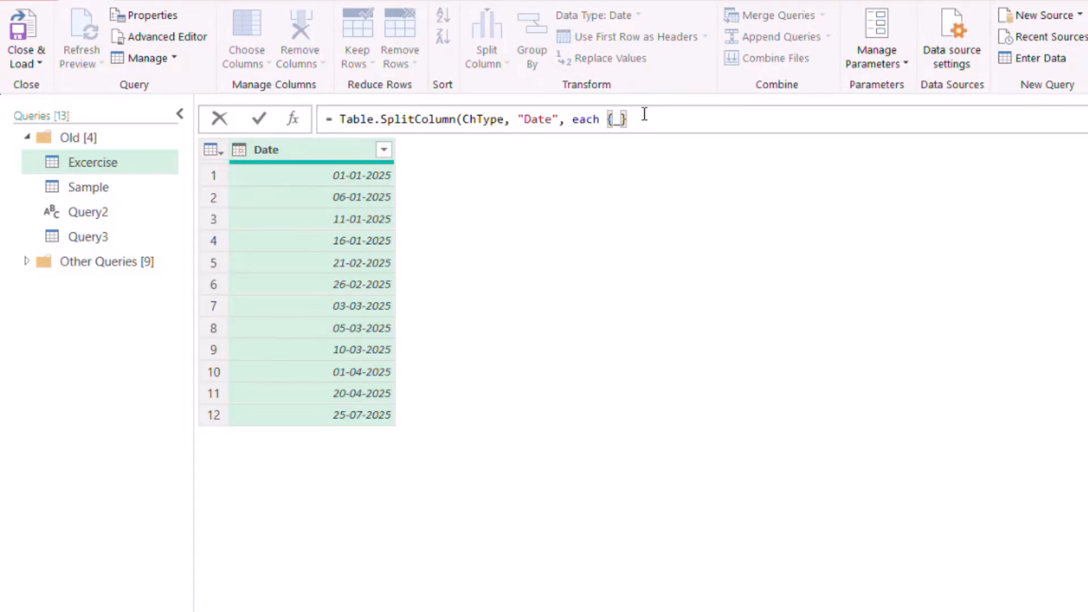
{"action": "type", "text": ","}
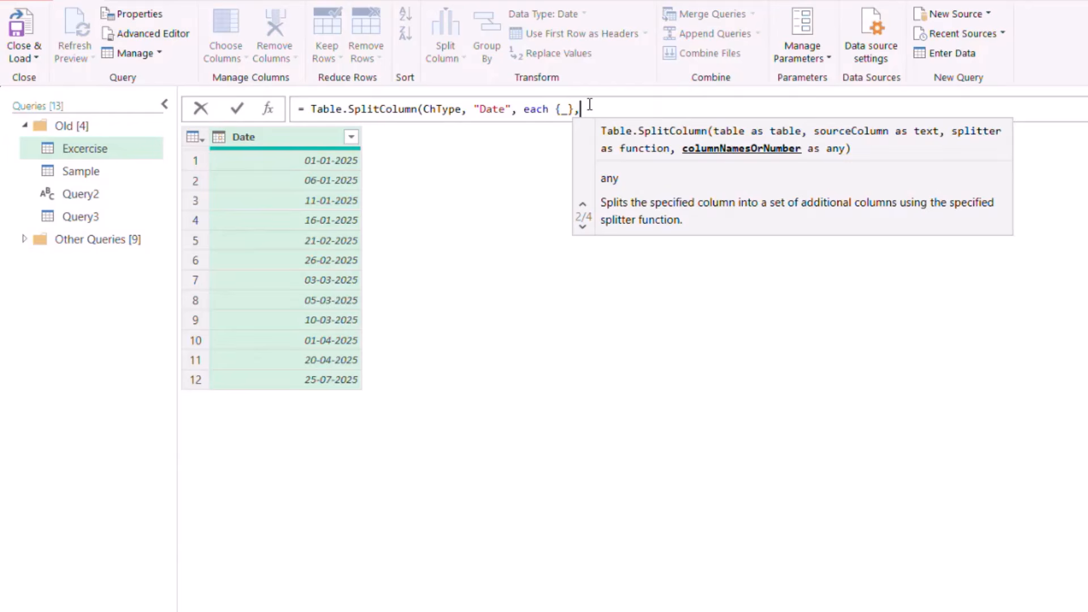
{"action": "type", "text": "4"}
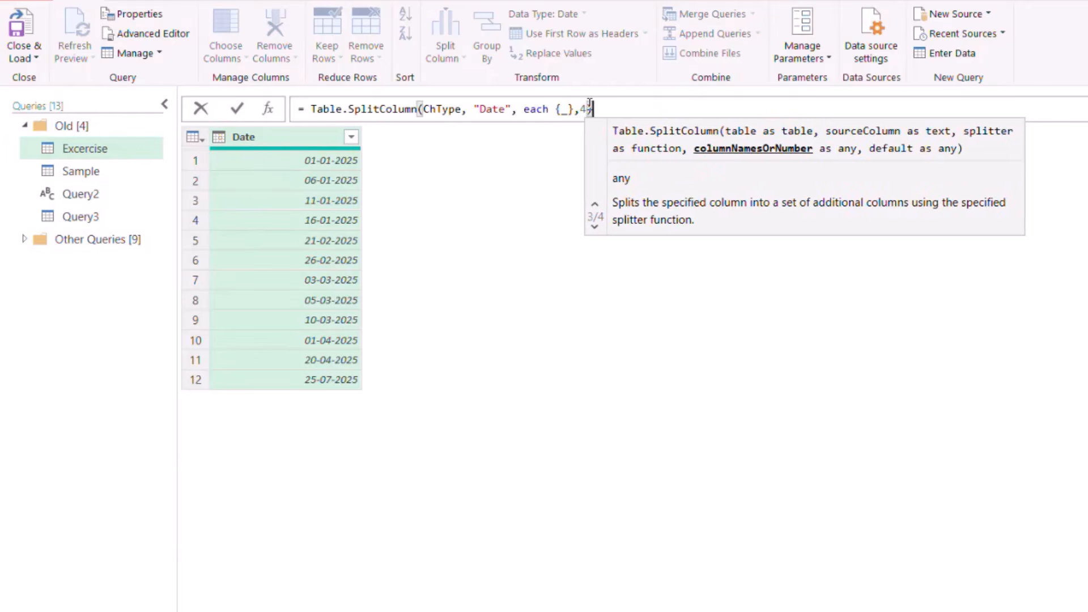
{"action": "type", "text": ")"}
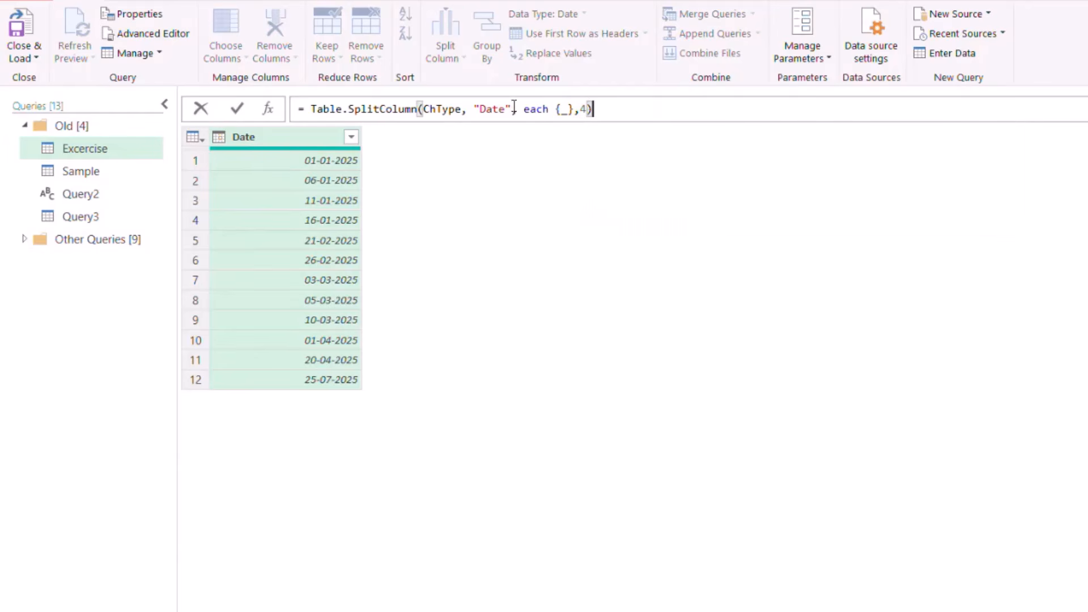
{"action": "left_click", "coordinate": [244, 101]}
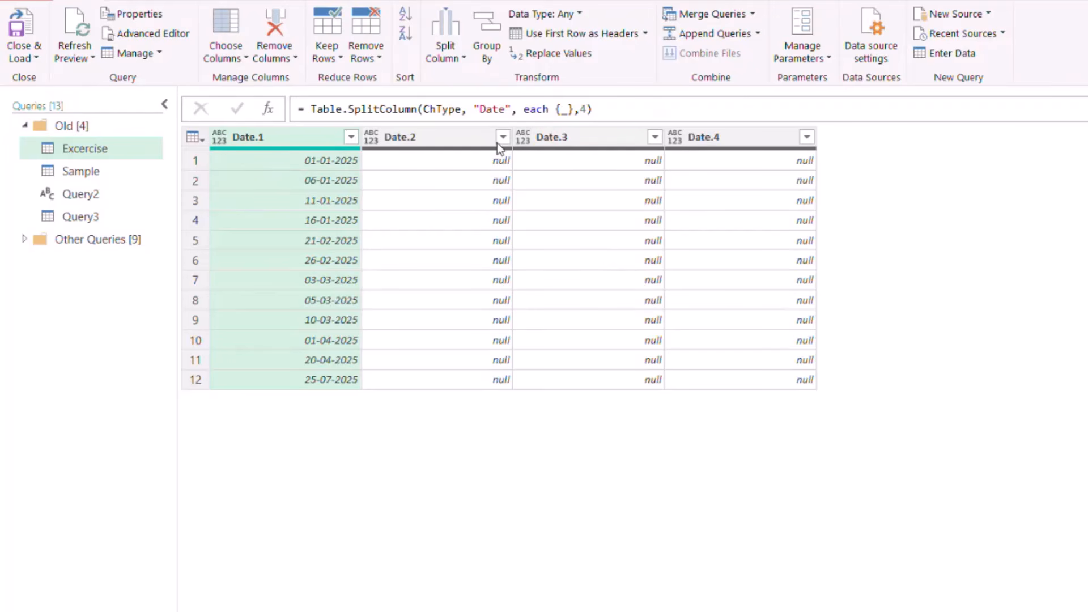
Extend the splitter list to each {_,_,_,_} and apply the updated Table.SplitColumn formula.
{"action": "left_click", "coordinate": [569, 108]}
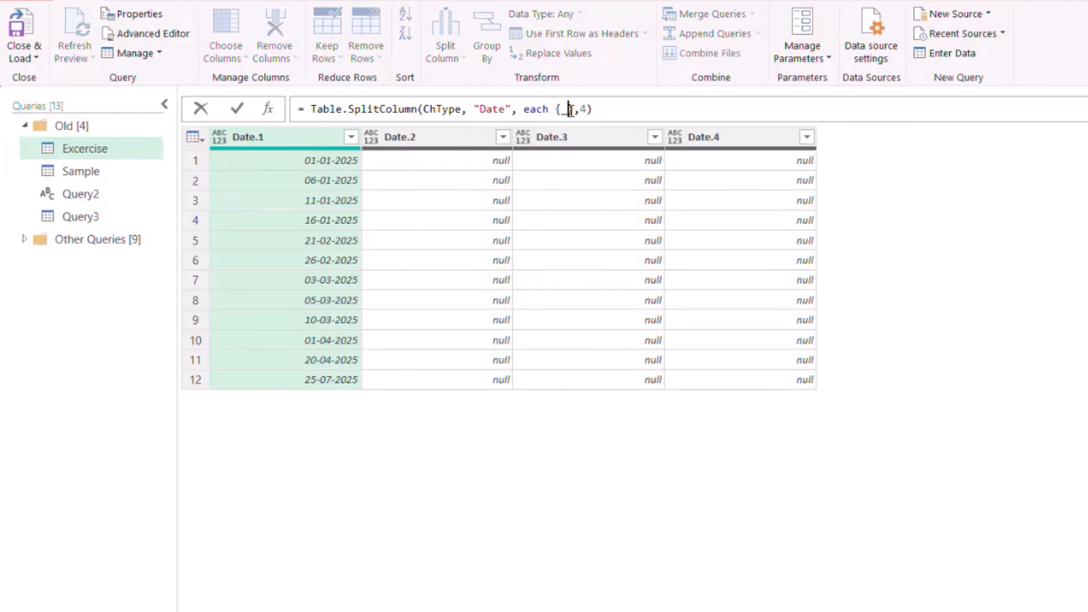
{"action": "type", "text": ","}
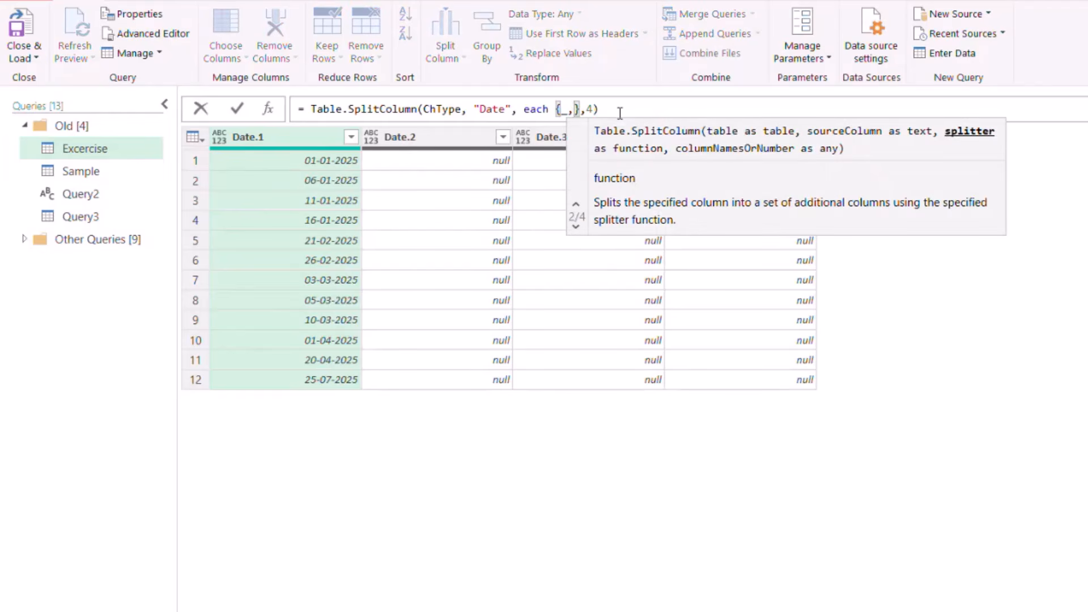
{"action": "type", "text": "_,_,"}
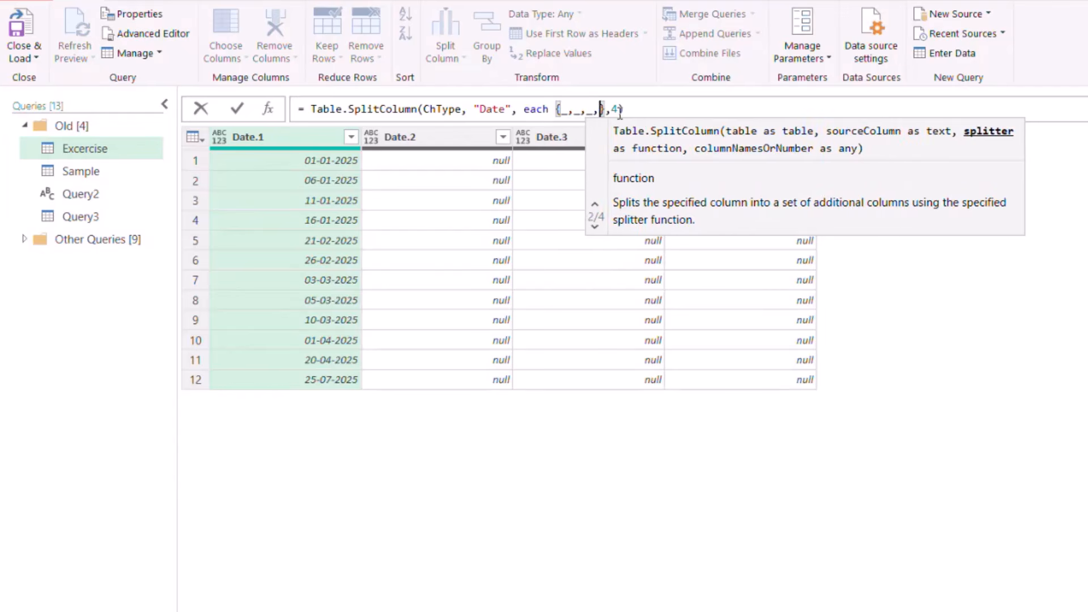
{"action": "type", "text": "_"}
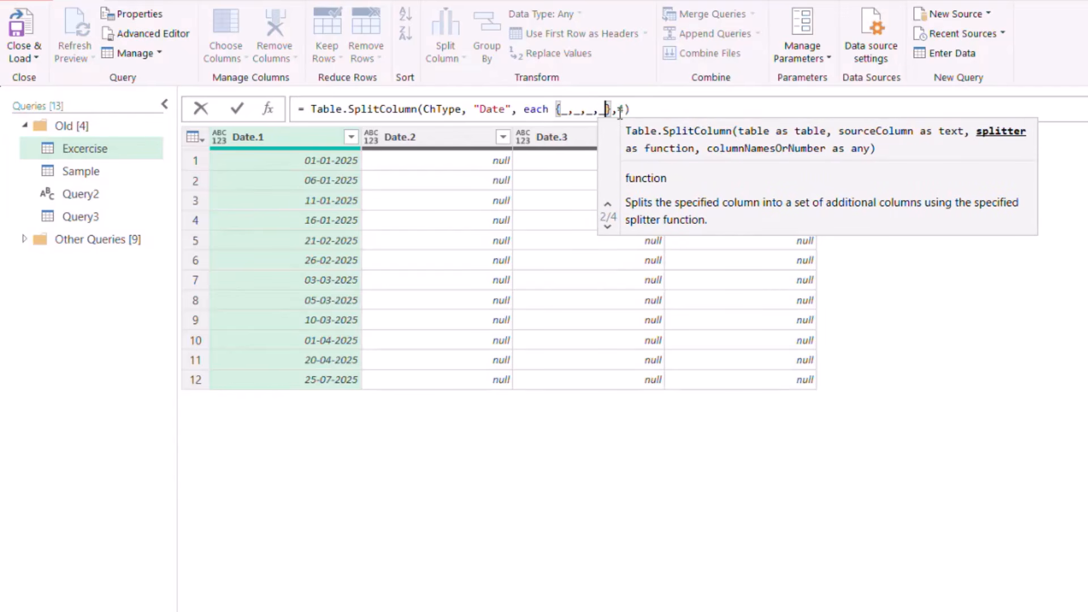
{"action": "left_click", "coordinate": [653, 103]}
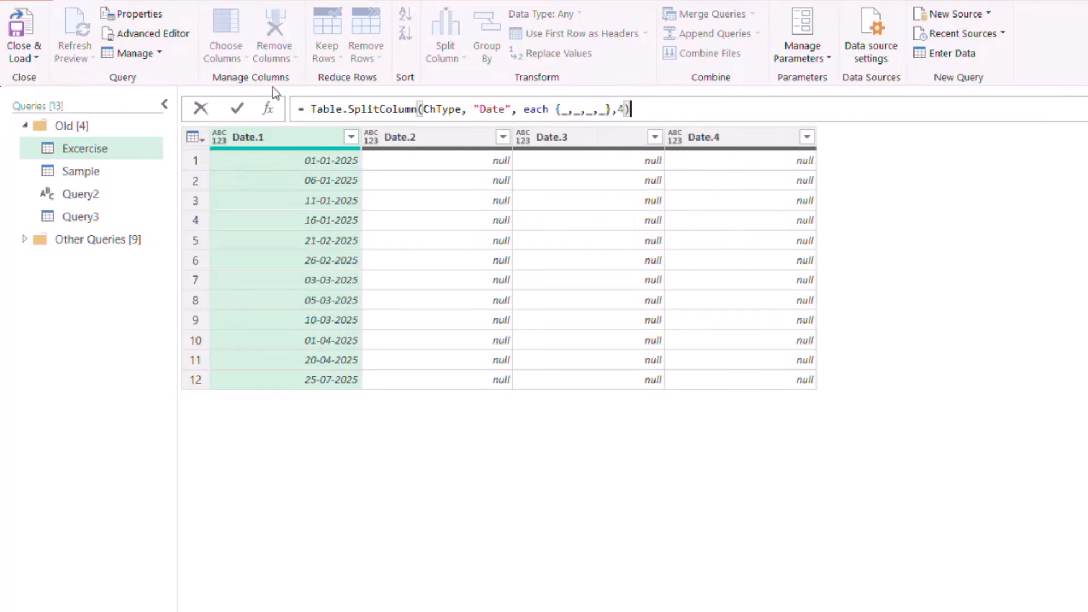
{"action": "left_click", "coordinate": [240, 109]}
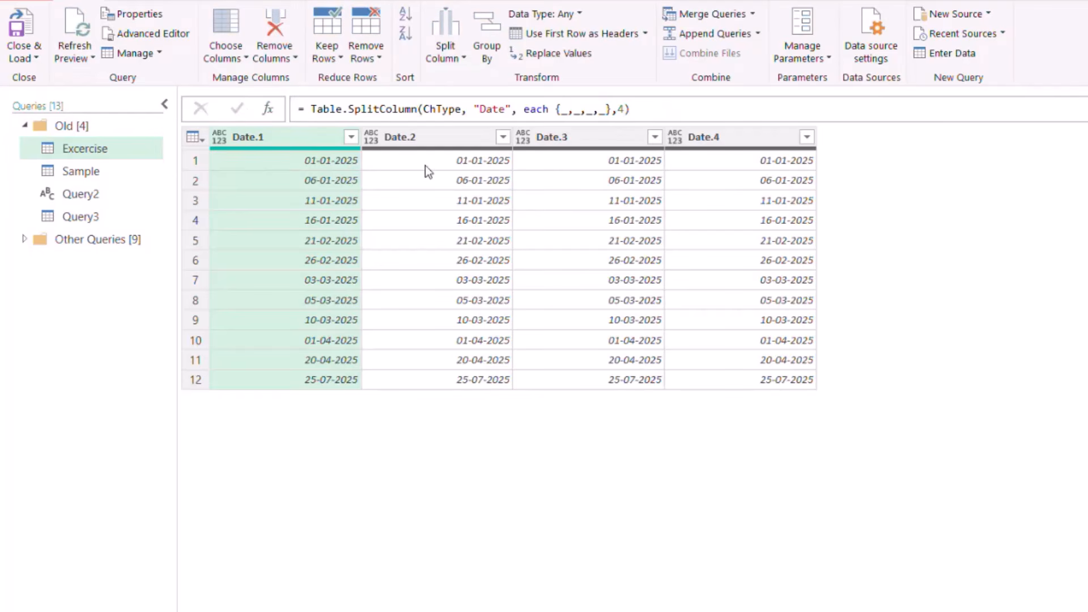
Replace the second item of the splitter list with Date.Year(_) and apply the Table.SplitColumn formula.
{"action": "left_click", "coordinate": [569, 109]}
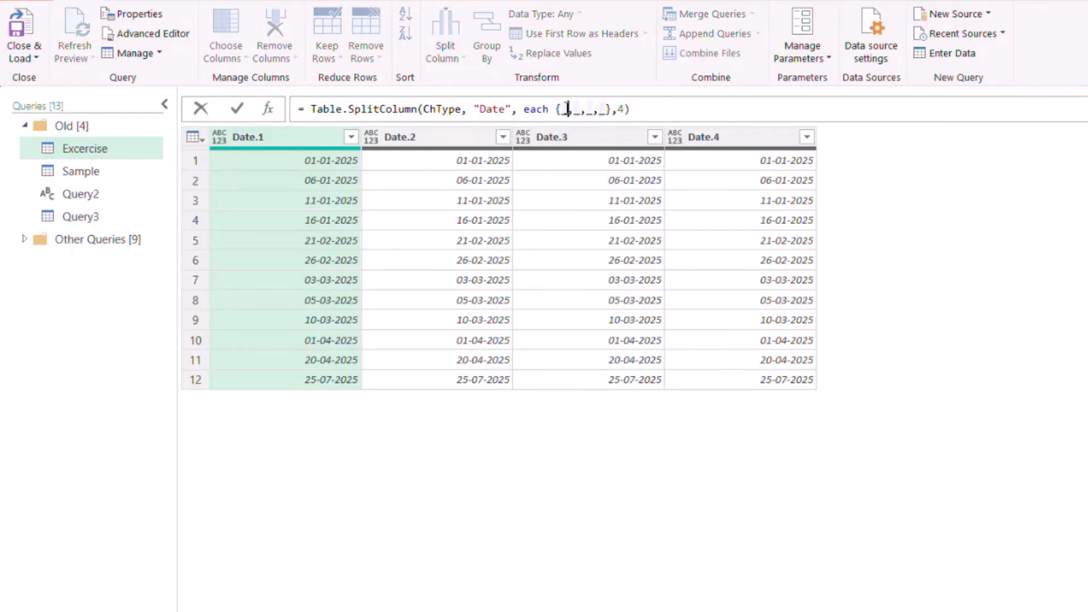
{"action": "left_click_drag", "start_coordinate": [569, 109], "coordinate": [558, 109]}
{"action": "key", "text": "Left"}
{"action": "key", "text": "Right"}
{"action": "key", "text": "Right"}
{"action": "key", "text": "Right"}
{"action": "type", "text": "Date.Year"}
{"action": "key", "text": "Tab"}
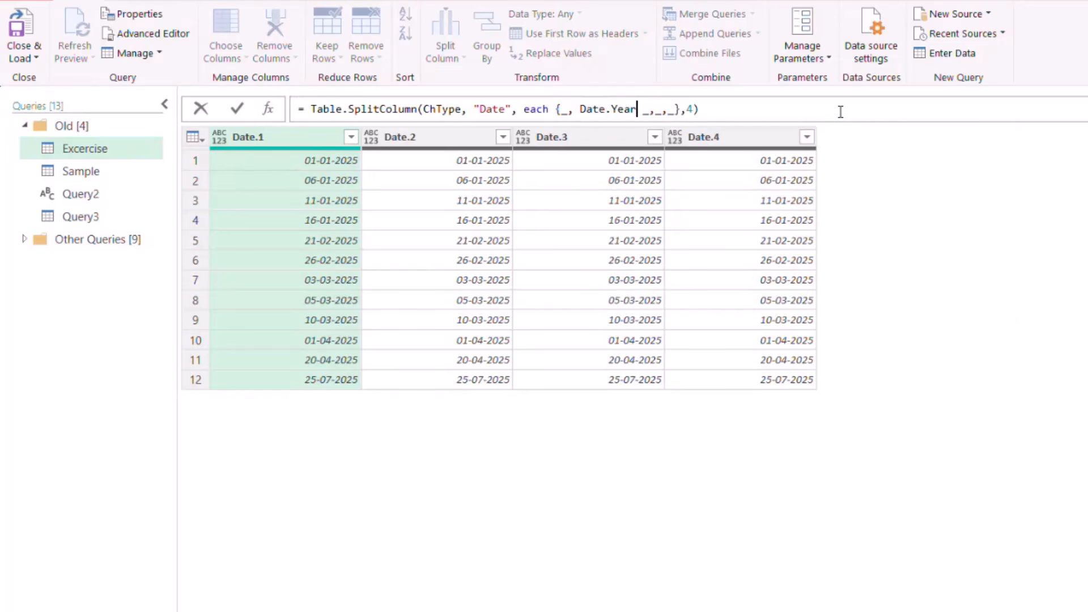
{"action": "type", "text": "("}
{"action": "key", "text": "Delete"}
{"action": "key", "text": "Right"}
{"action": "type", "text": ")"}
{"action": "left_click", "coordinate": [240, 106]}
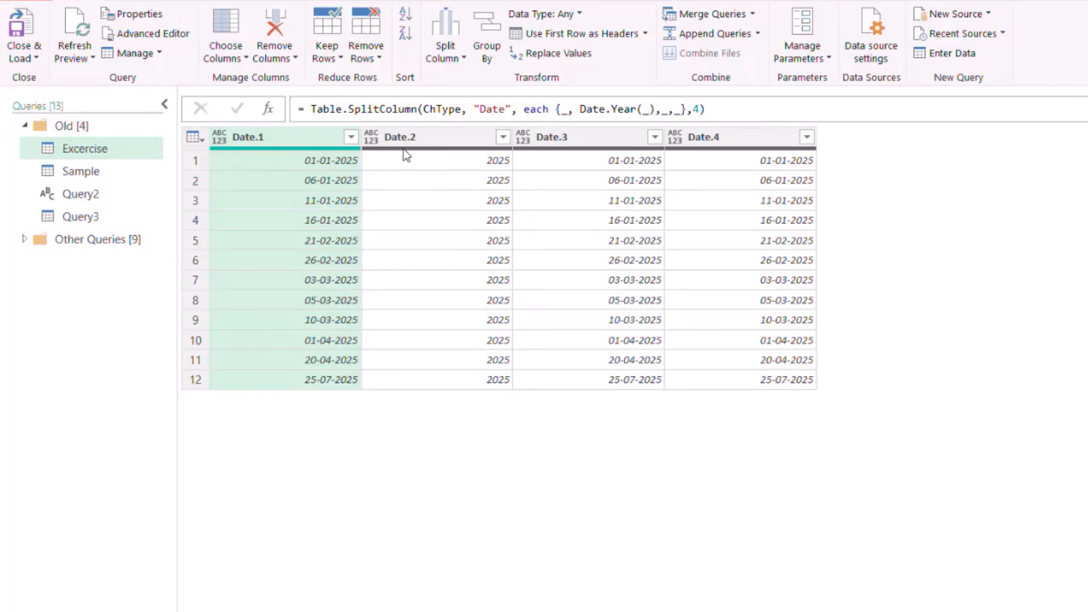
Replace the third item of the splitter list with Date.QuarterOfYear(_) and apply the formula.
{"action": "left_click", "coordinate": [664, 109]}
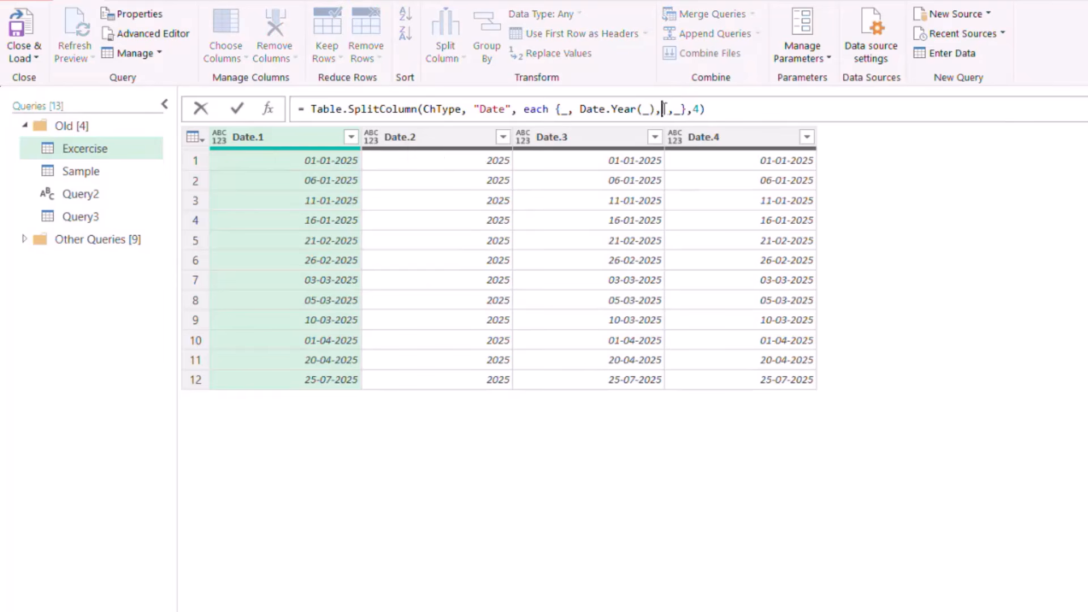
{"action": "type", "text": "dat "}
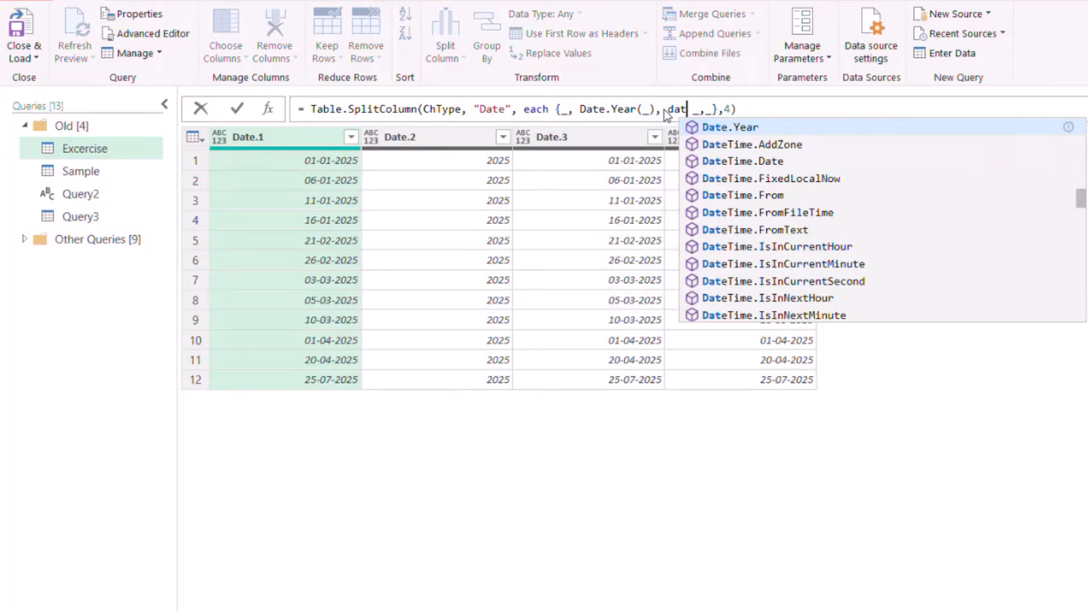
{"action": "type", "text": "equ"}
{"action": "key", "text": "Tab"}
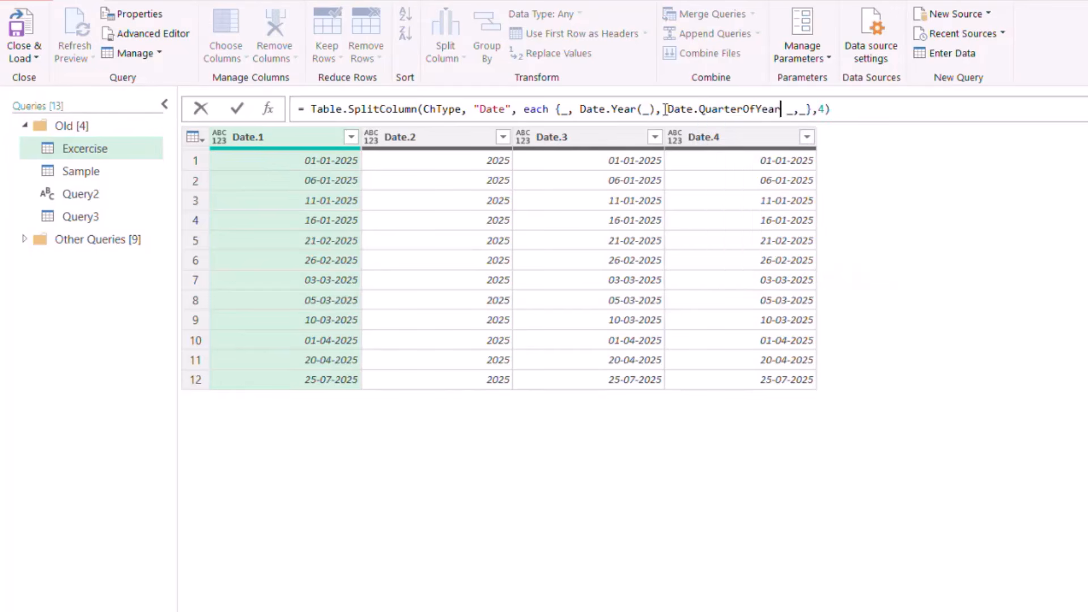
{"action": "type", "text": "("}
{"action": "key", "text": "Right"}
{"action": "type", "text": ")"}
{"action": "left_click", "coordinate": [238, 112]}
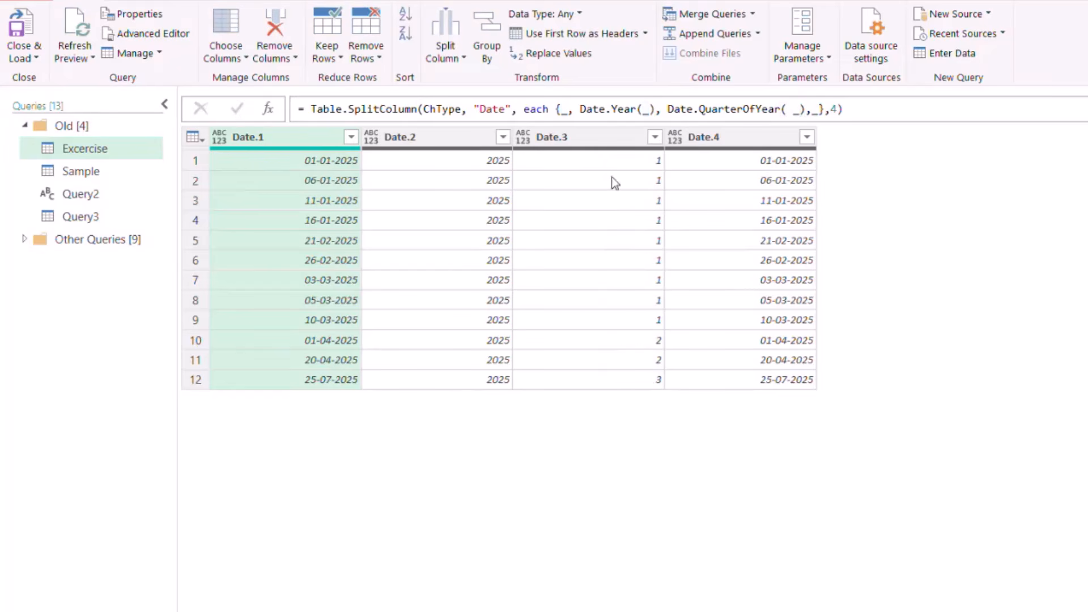
Replace the fourth item of the splitter list with Date.ToText(_,"MMM") and apply the formula.
{"action": "left_click", "coordinate": [814, 110]}
{"action": "type", "text": "_),"}
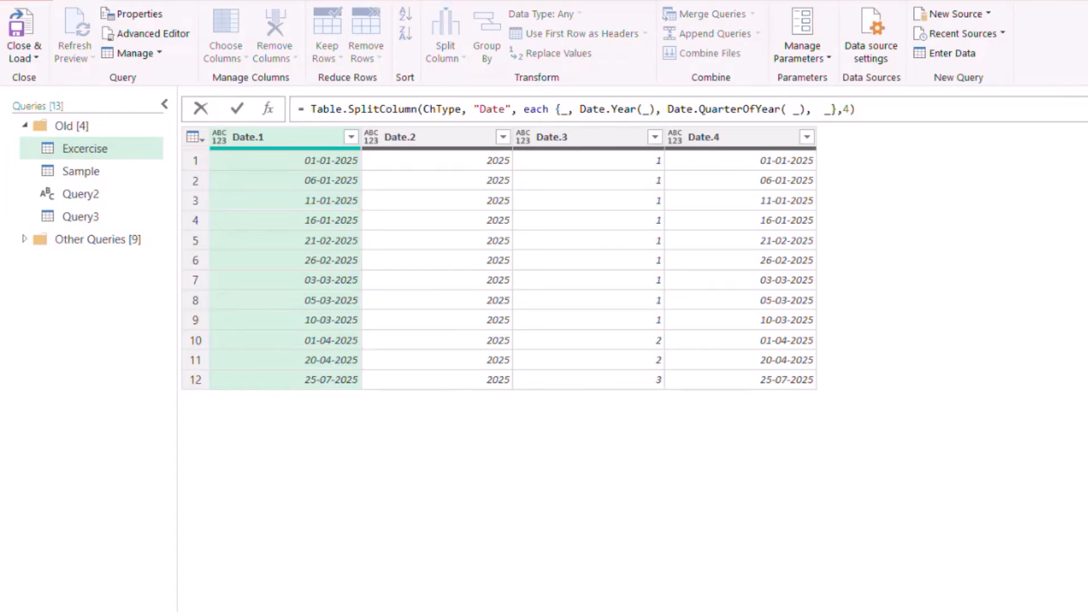
{"action": "type", "text": " dateto"}
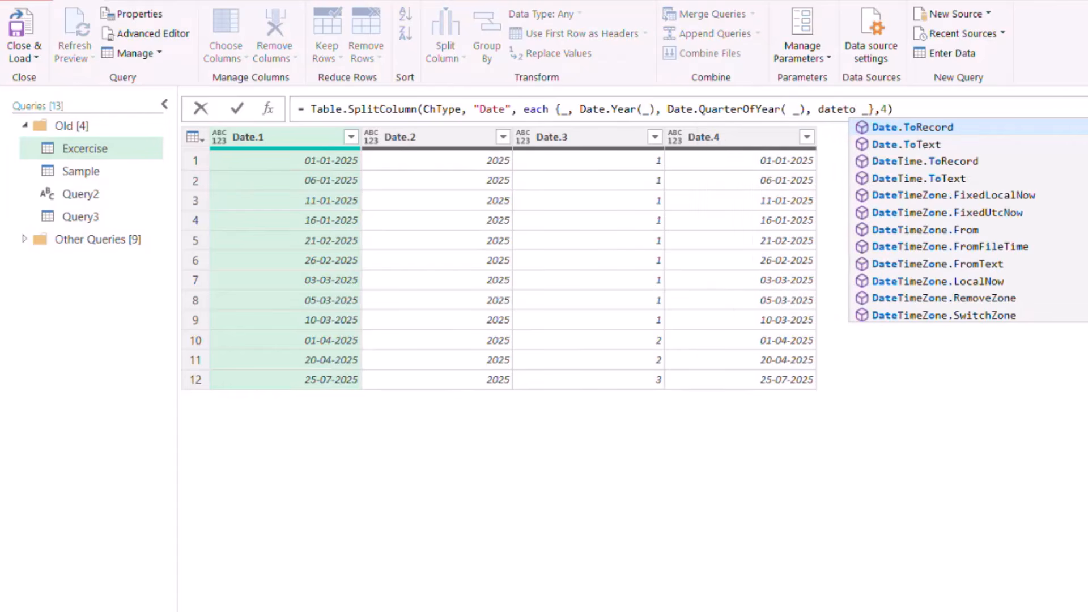
{"action": "key", "text": "Down"}
{"action": "key", "text": "Tab"}
{"action": "type", "text": "("}
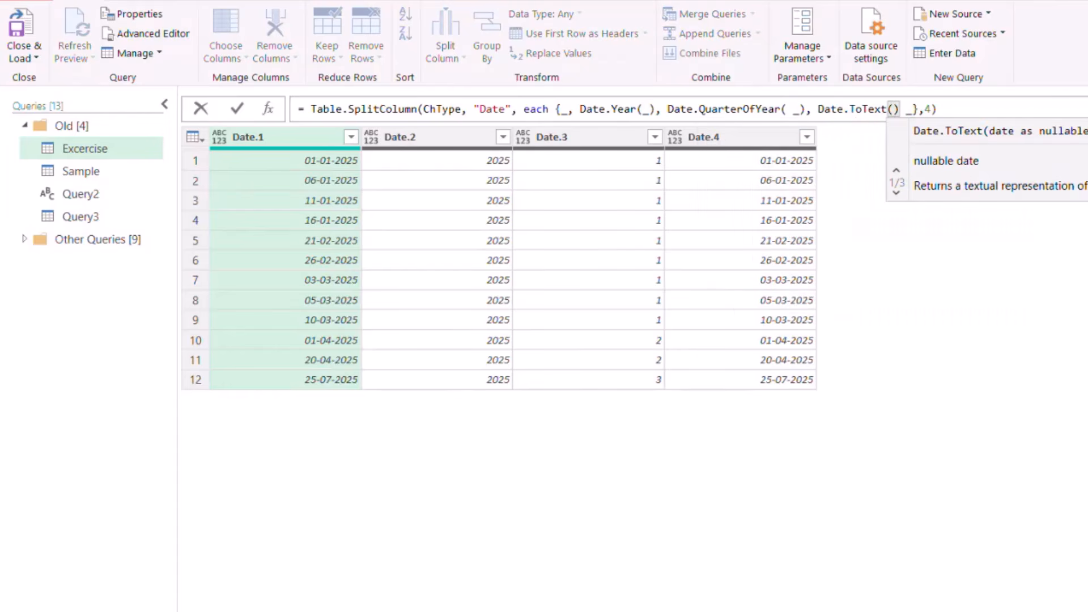
{"action": "key", "text": "Delete"}
{"action": "key", "text": "Delete"}
{"action": "key", "text": "Right"}
{"action": "type", "text": ",\"MMM"}
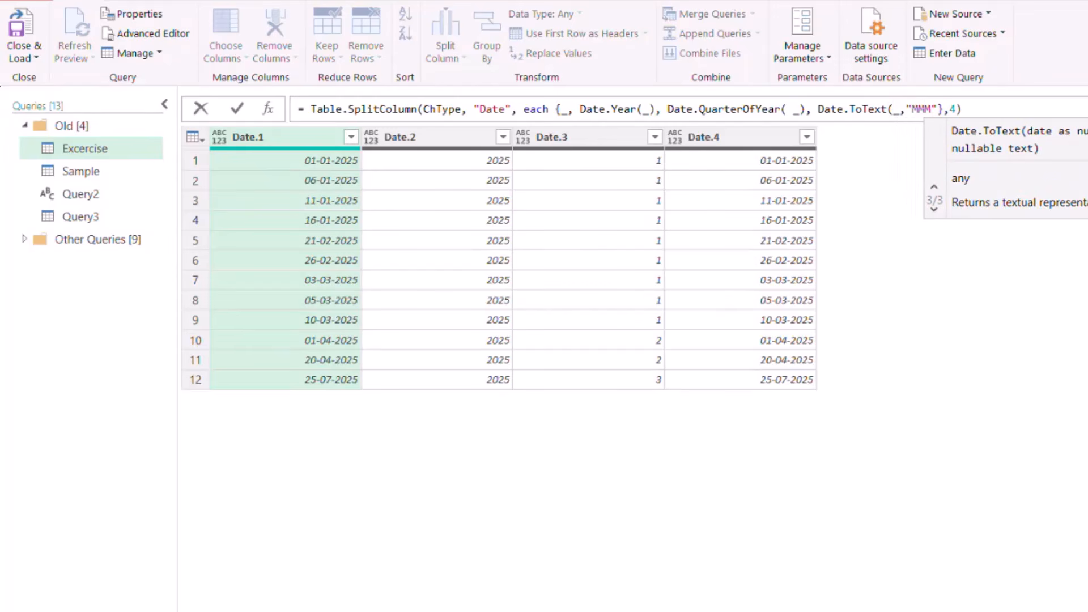
{"action": "key", "text": "Right"}
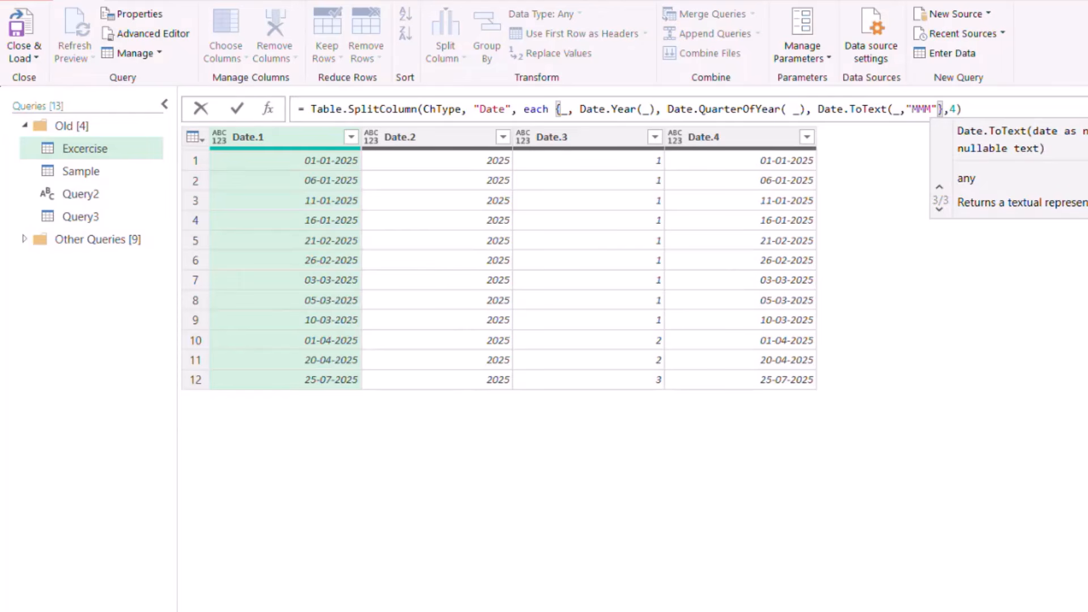
{"action": "type", "text": ")"}
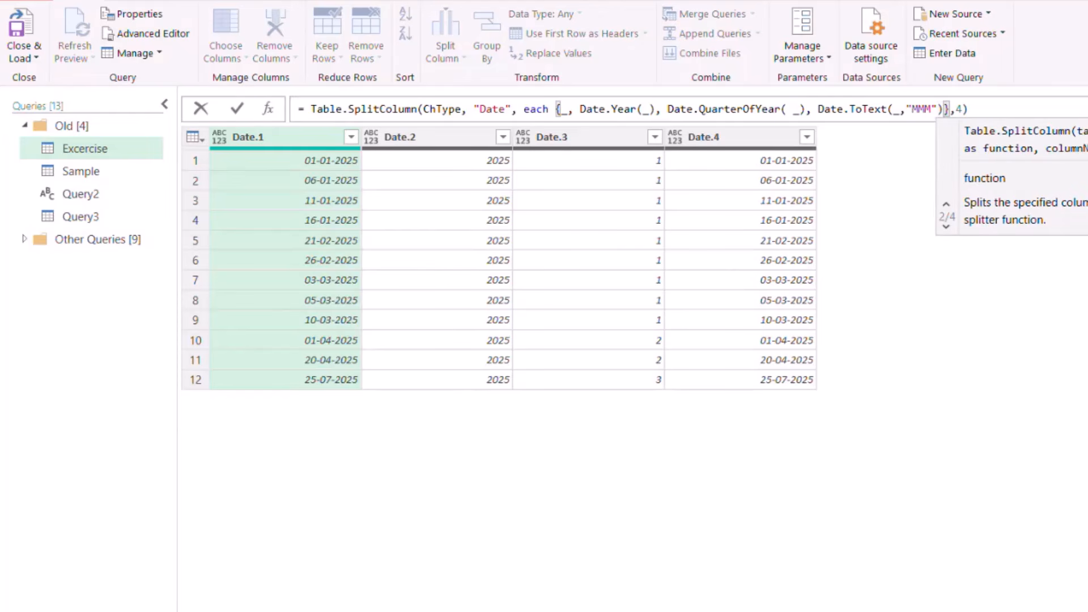
{"action": "left_click", "coordinate": [238, 107]}
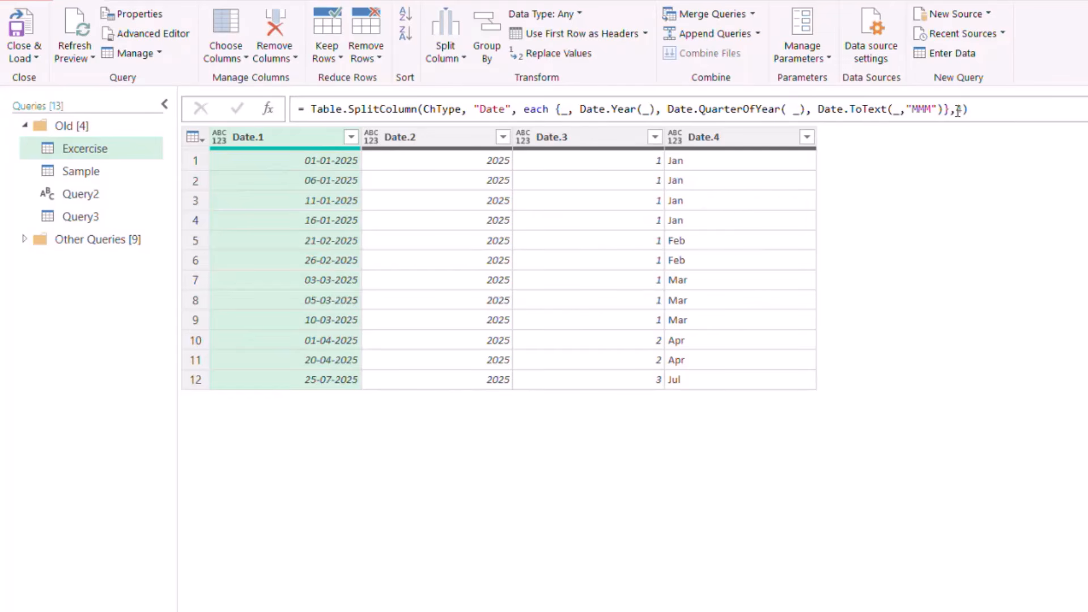
Replace the column count 4 with the name list {"Date","Year","Qtr","Month"}, apply the formula and check the Year and Qtr columns.
{"action": "left_click", "coordinate": [978, 109]}
{"action": "key", "text": "Left"}
{"action": "key", "text": "BackSpace"}
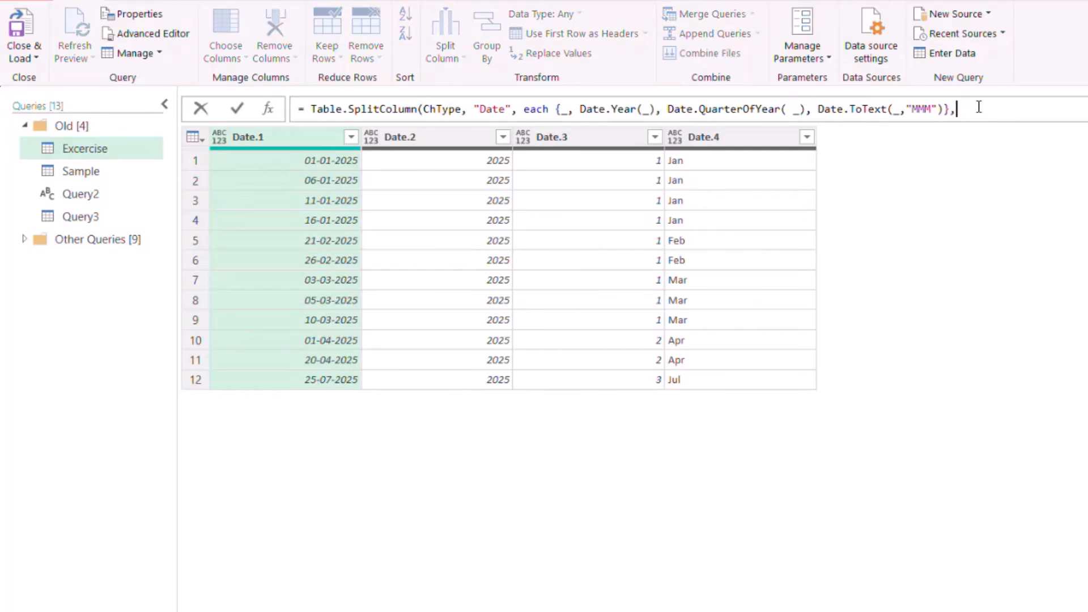
{"action": "type", "text": "{"}
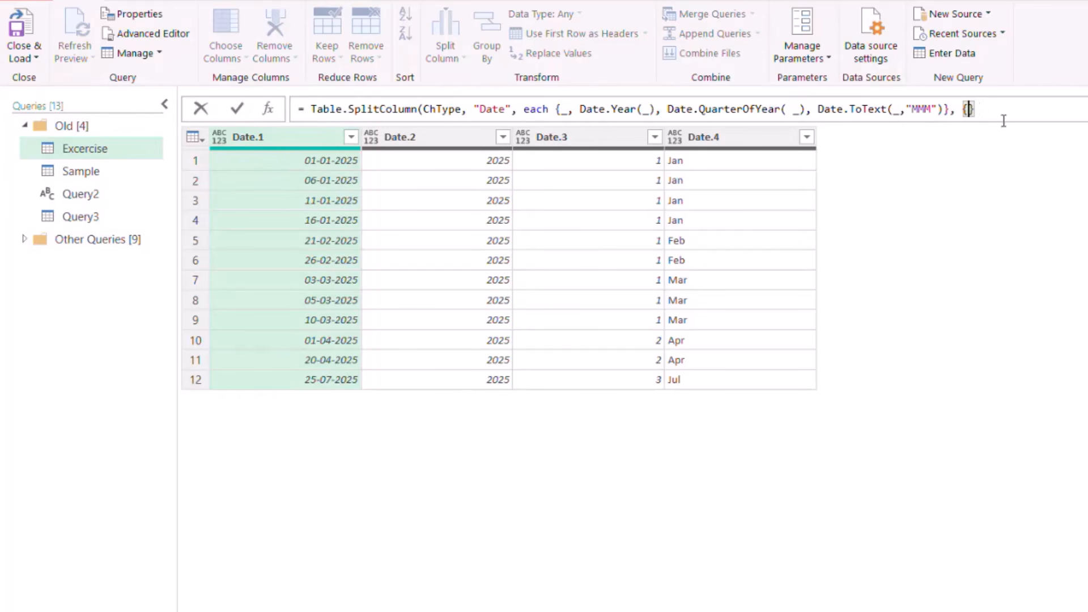
{"action": "key", "text": "Left"}
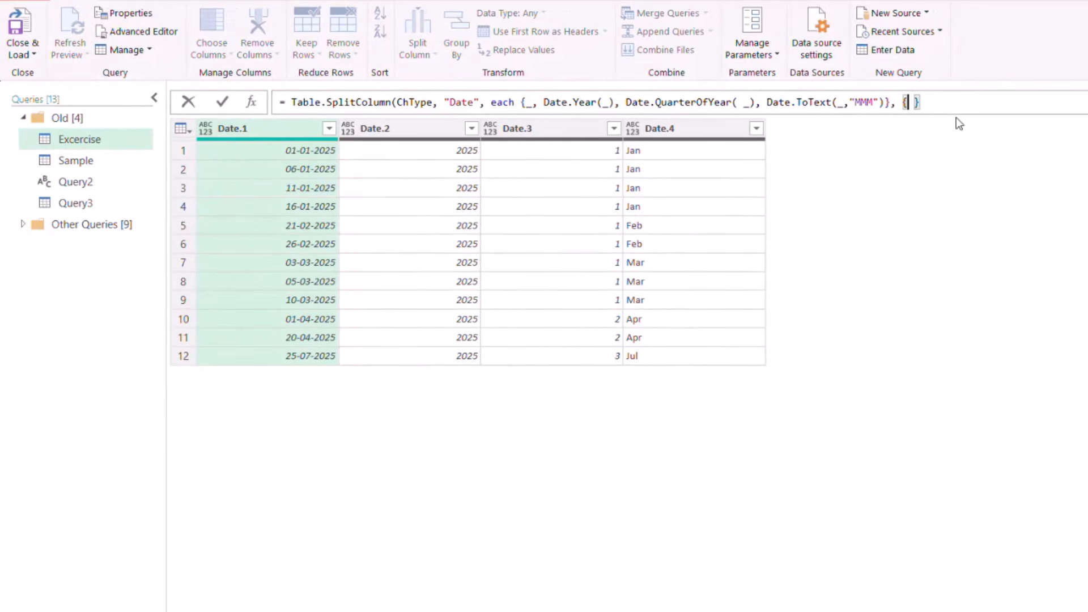
{"action": "type", "text": "\"Date\",\""}
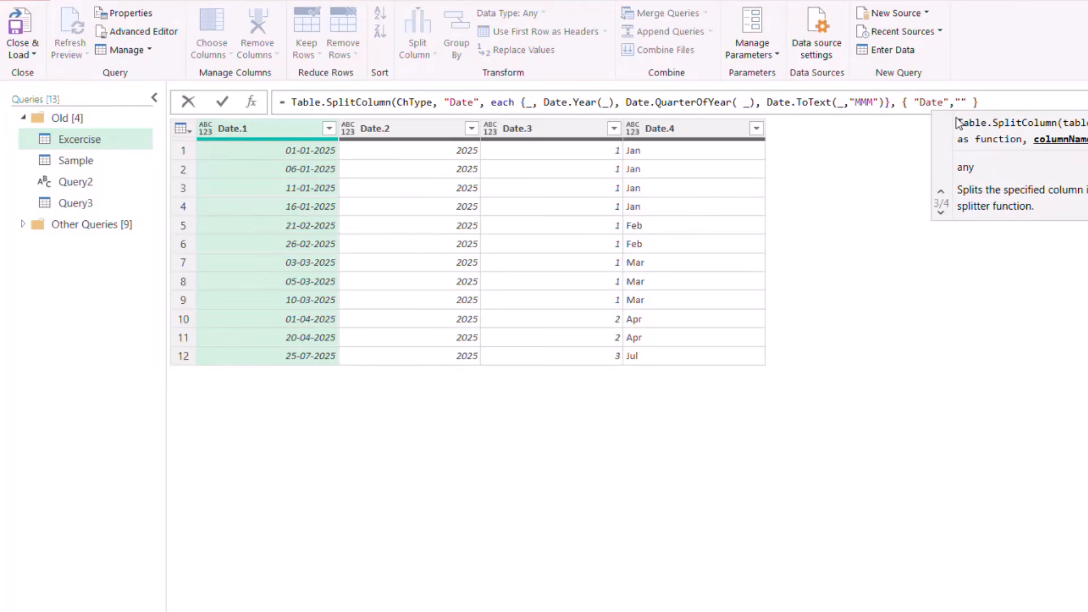
{"action": "type", "text": "Year\",\"Qtr\",\"Month"}
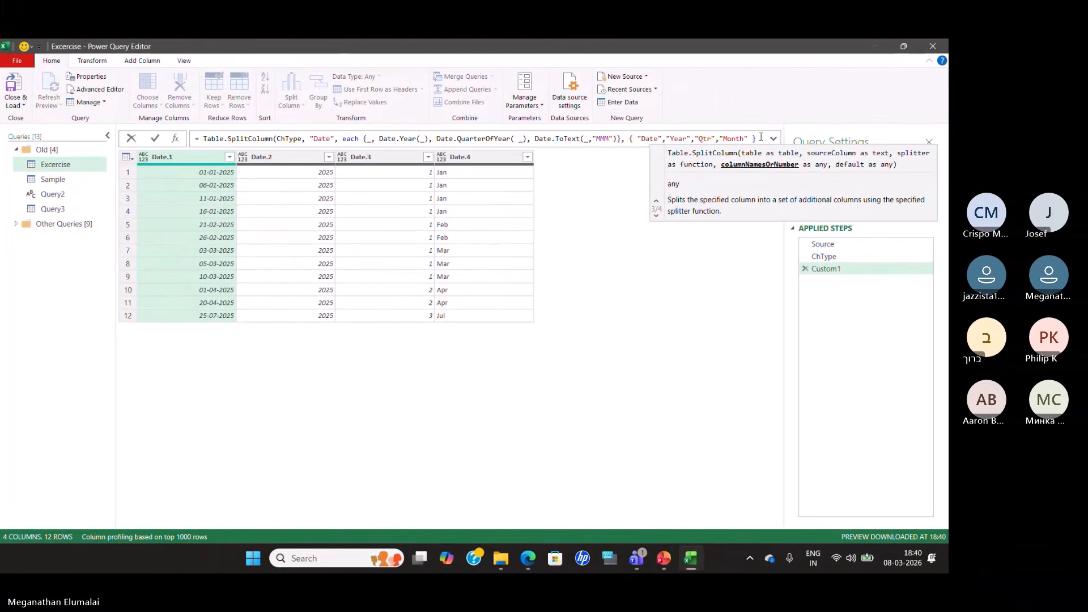
{"action": "left_click", "coordinate": [760, 139]}
{"action": "type", "text": ")"}
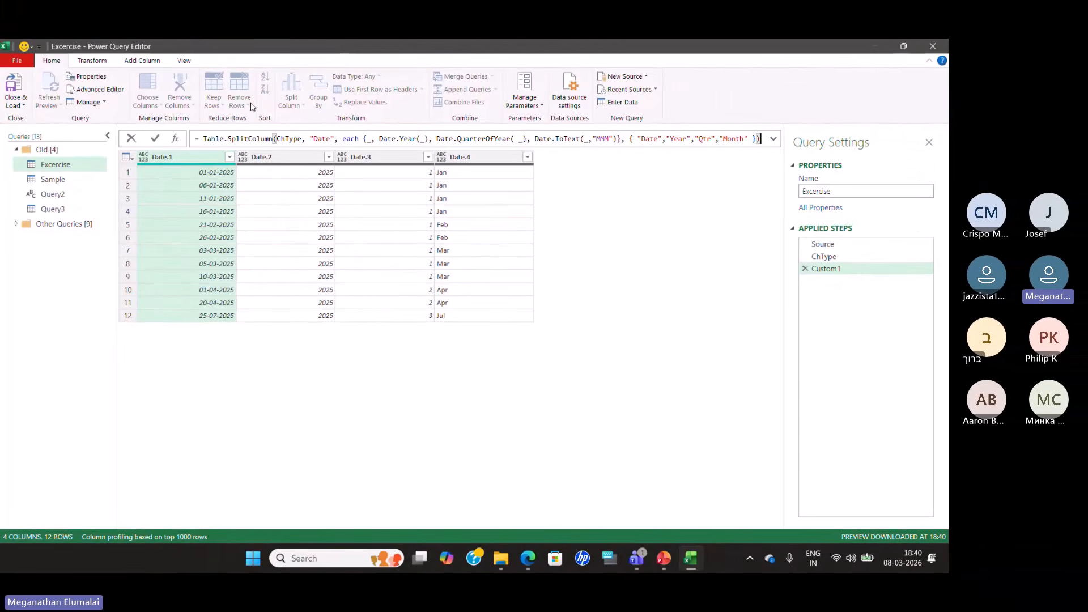
{"action": "left_click", "coordinate": [158, 137]}
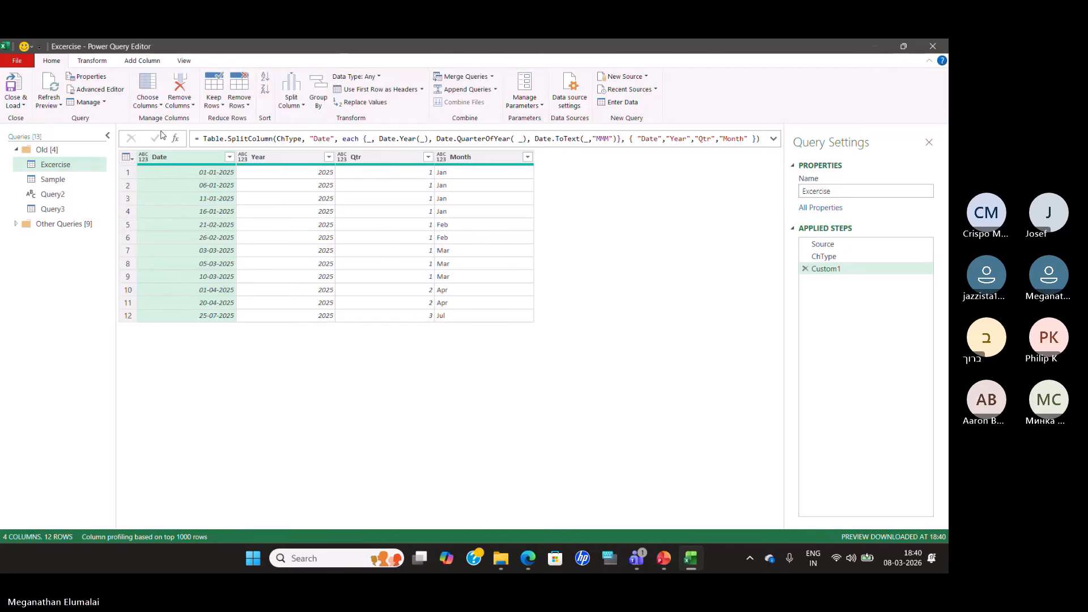
{"action": "left_click", "coordinate": [294, 170]}
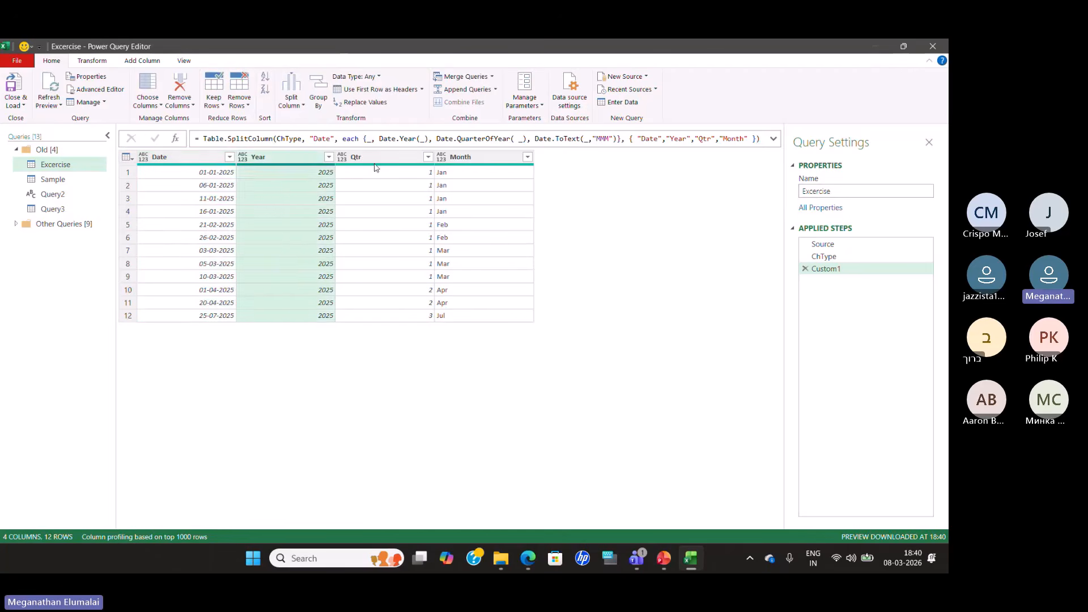
{"action": "left_click", "coordinate": [374, 166]}
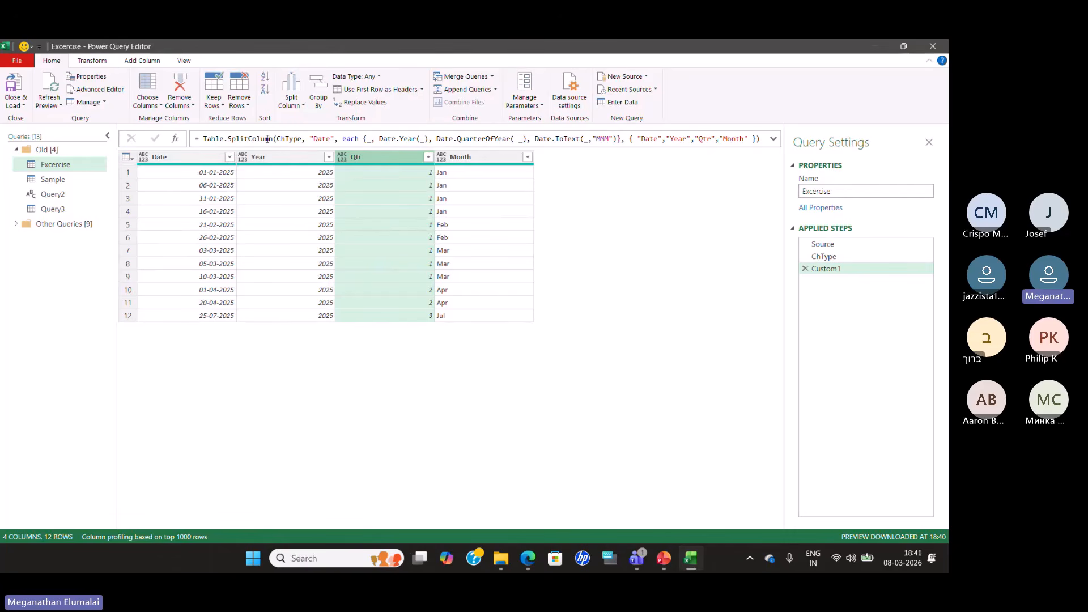
Duplicate the Excercise query and rename the copy as Tbllist.
{"action": "right_click", "coordinate": [65, 168]}
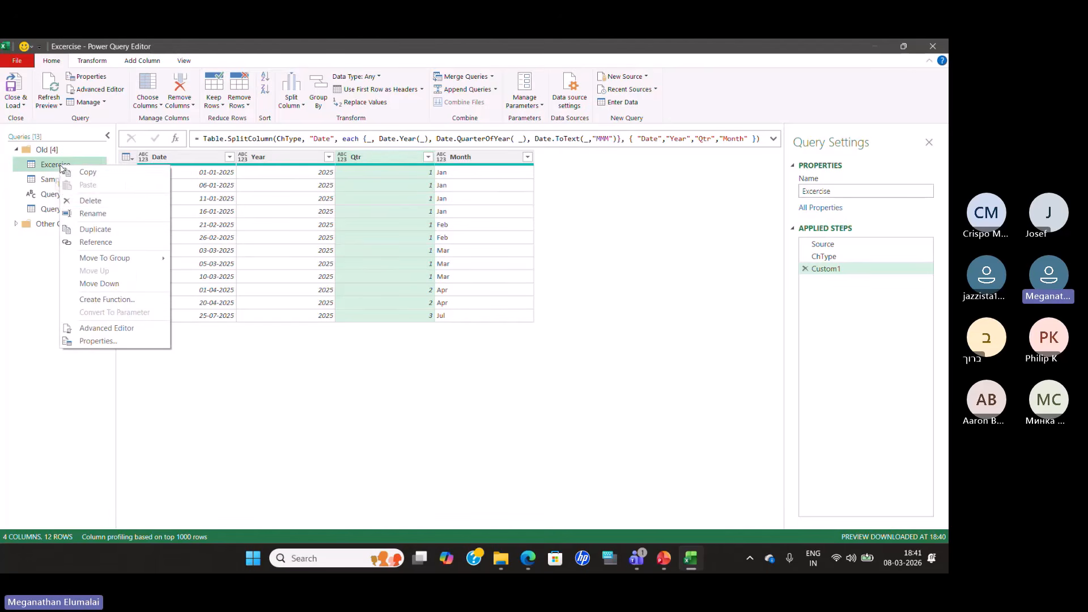
{"action": "left_click", "coordinate": [96, 230]}
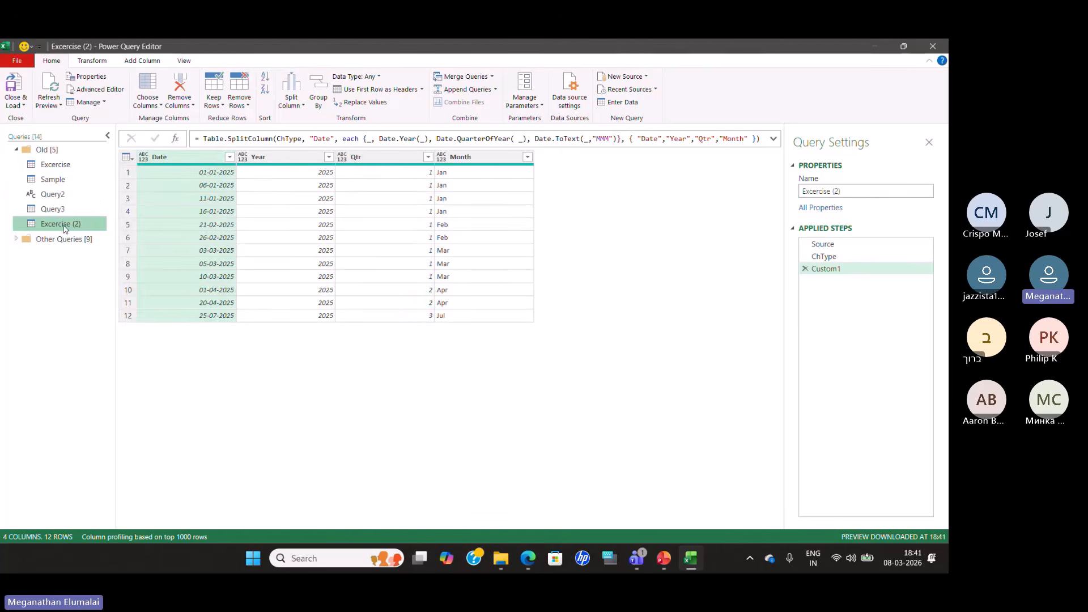
{"action": "left_click", "coordinate": [812, 191]}
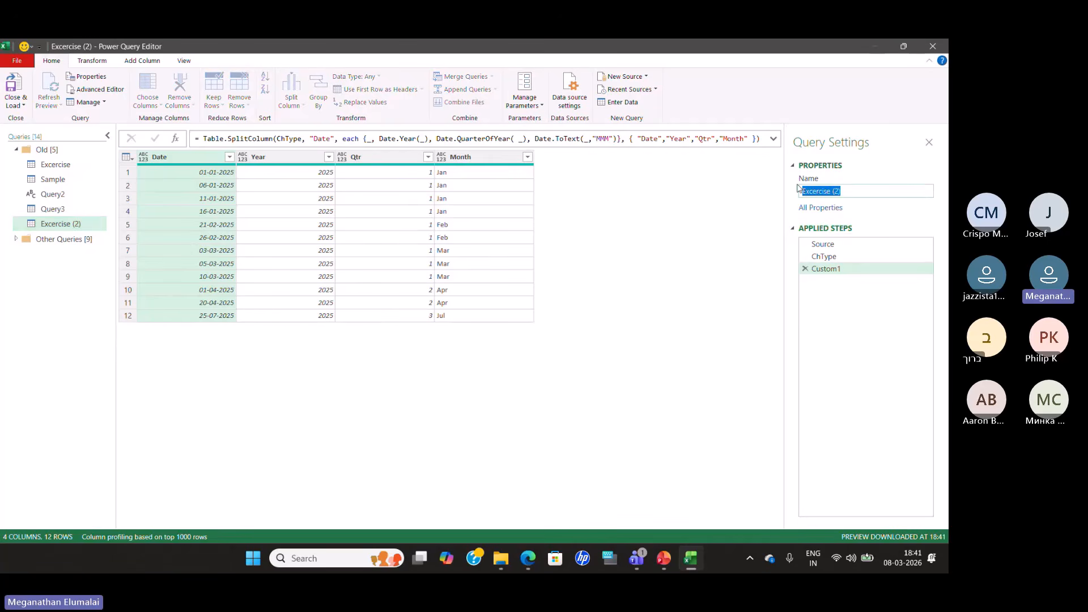
{"action": "type", "text": "Tbllist"}
{"action": "key", "text": "Return"}
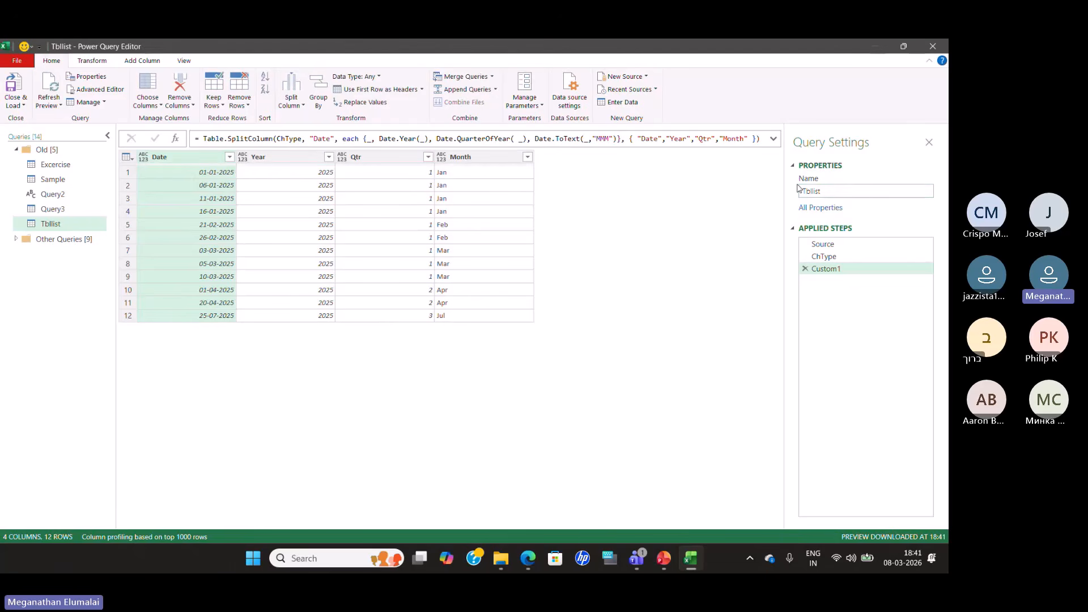
Delete the Table.SplitColumn step from the Tbllist query and add a new step that references ChType.
{"action": "left_click", "coordinate": [805, 269]}
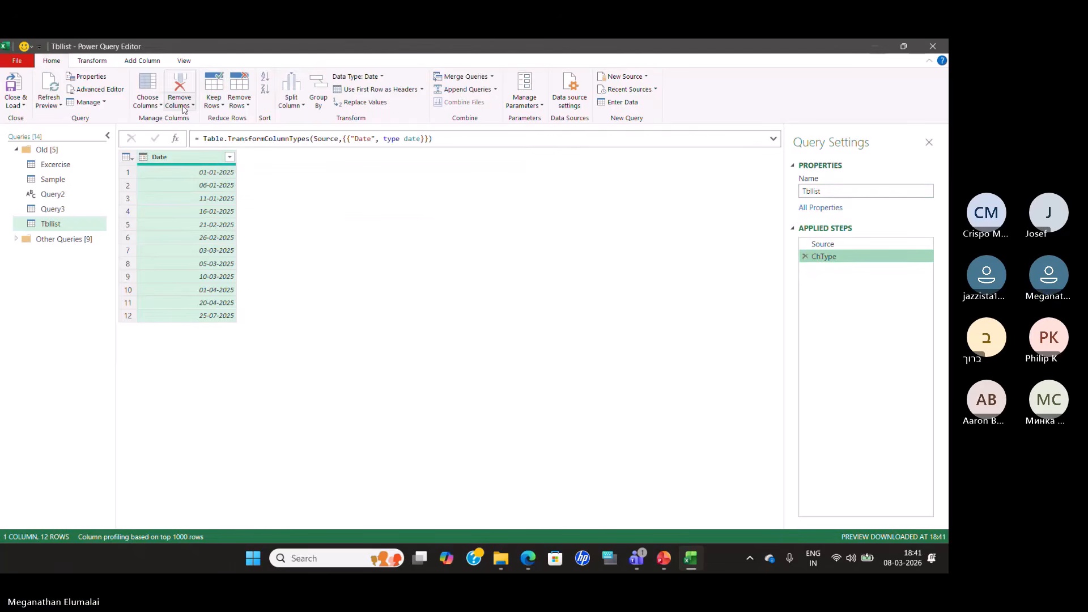
{"action": "left_click", "coordinate": [176, 141]}
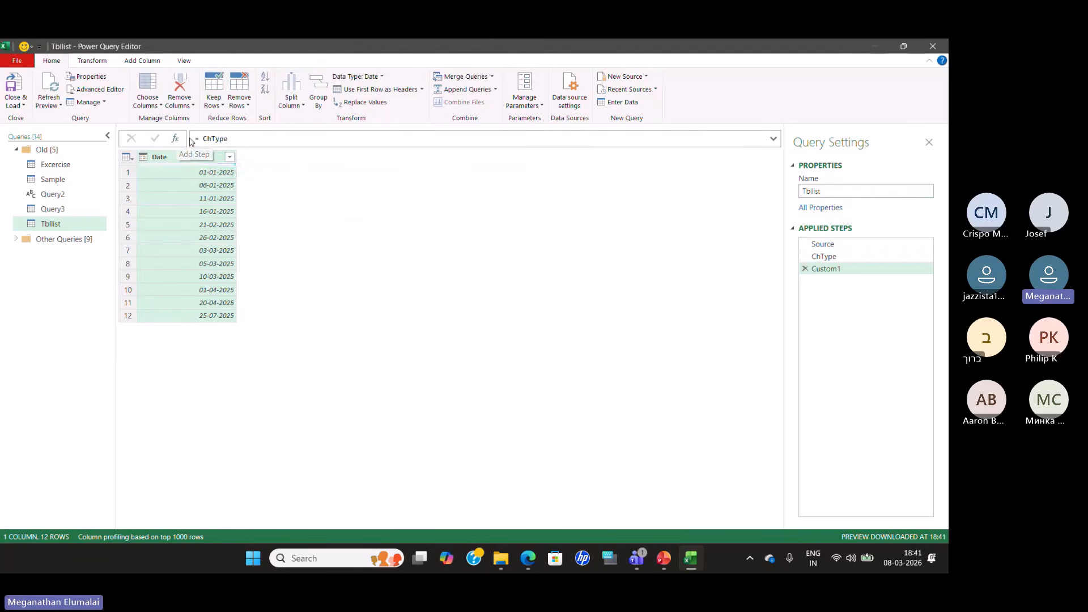
{"action": "left_click", "coordinate": [199, 139]}
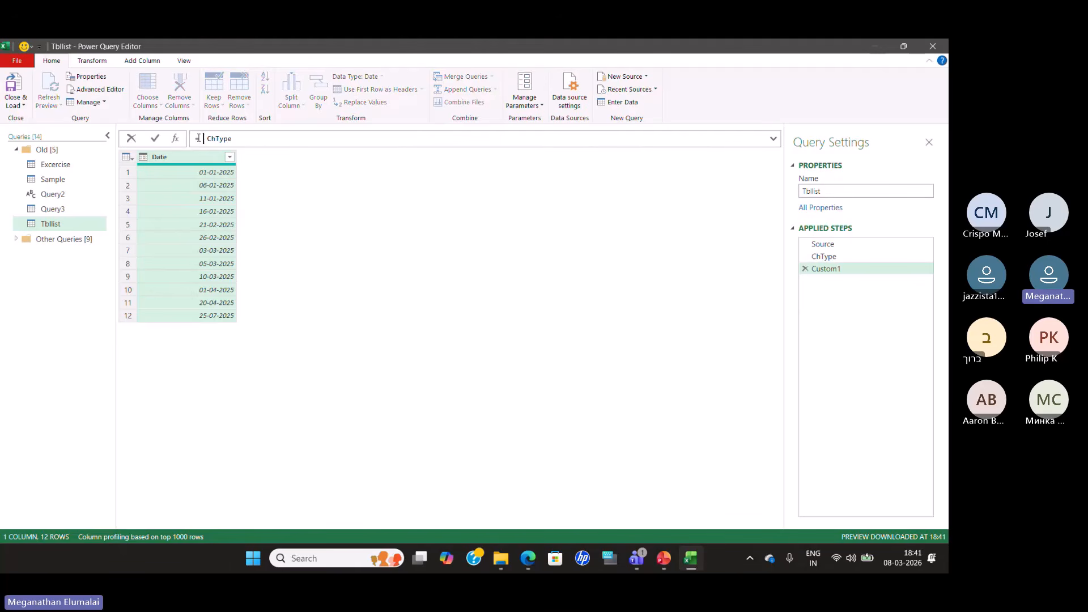
{"action": "key", "text": "Escape"}
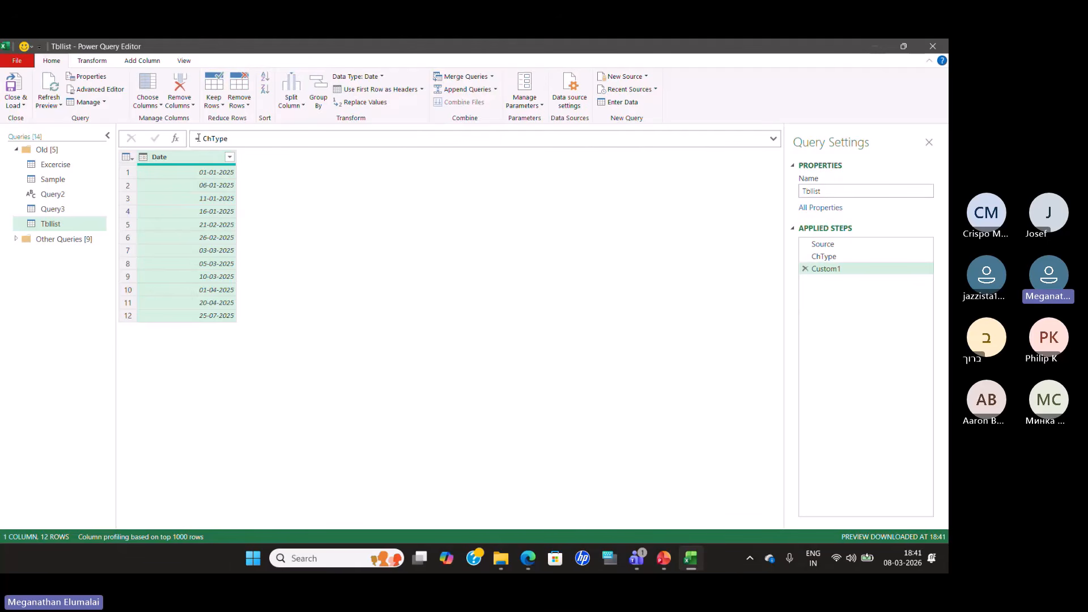
Extract the Date column as a list by changing the new step's formula to ChType[Date] and applying it.
{"action": "left_click", "coordinate": [263, 139]}
{"action": "type", "text": "["}
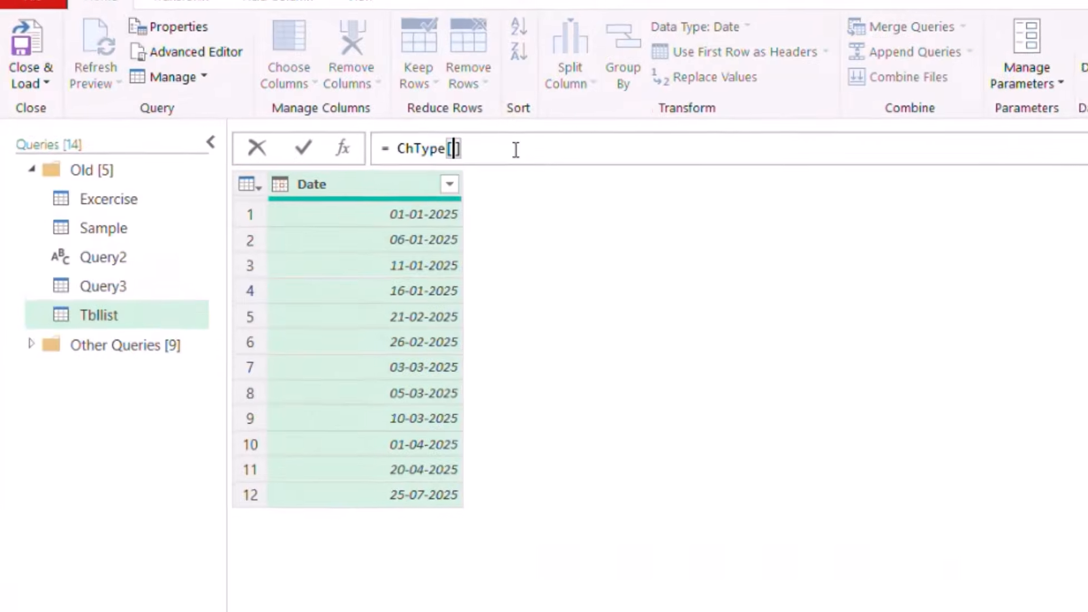
{"action": "type", "text": "Date"}
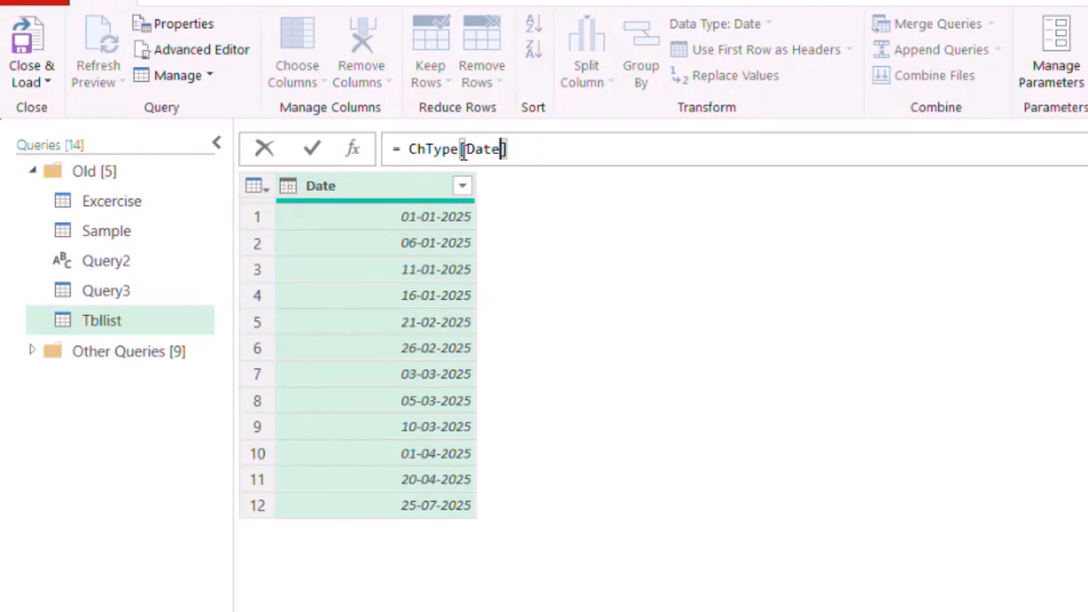
{"action": "left_click_drag", "start_coordinate": [461, 149], "coordinate": [510, 150]}
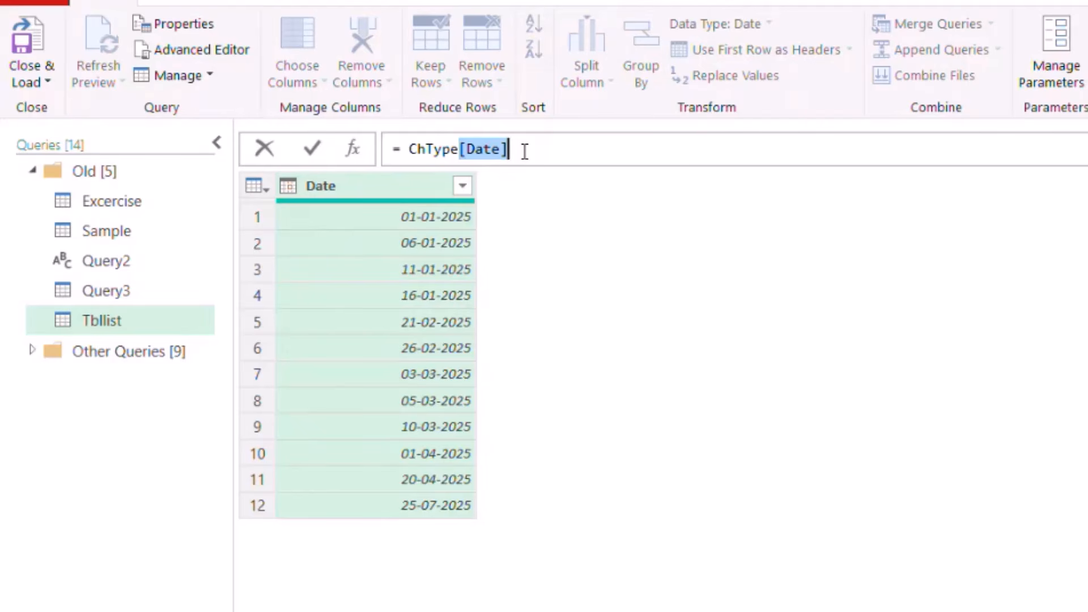
{"action": "left_click", "coordinate": [312, 149]}
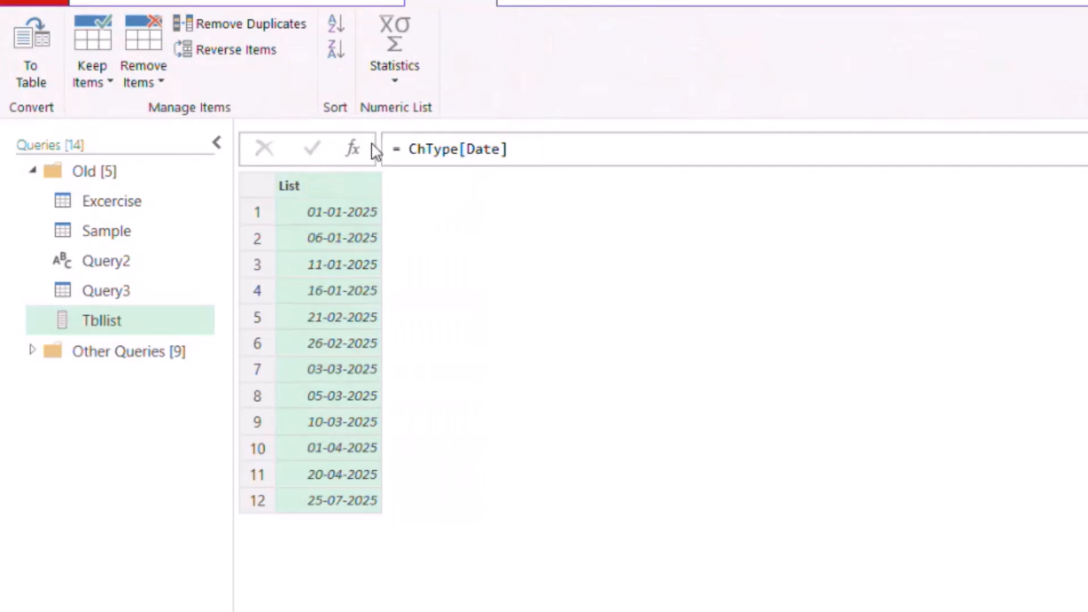
Wrap ChType[Date] in the Table.FromList function in the Tbllist query's formula.
{"action": "left_click", "coordinate": [401, 148]}
{"action": "type", "text": "tb"}
{"action": "type", "text": "lfromli"}
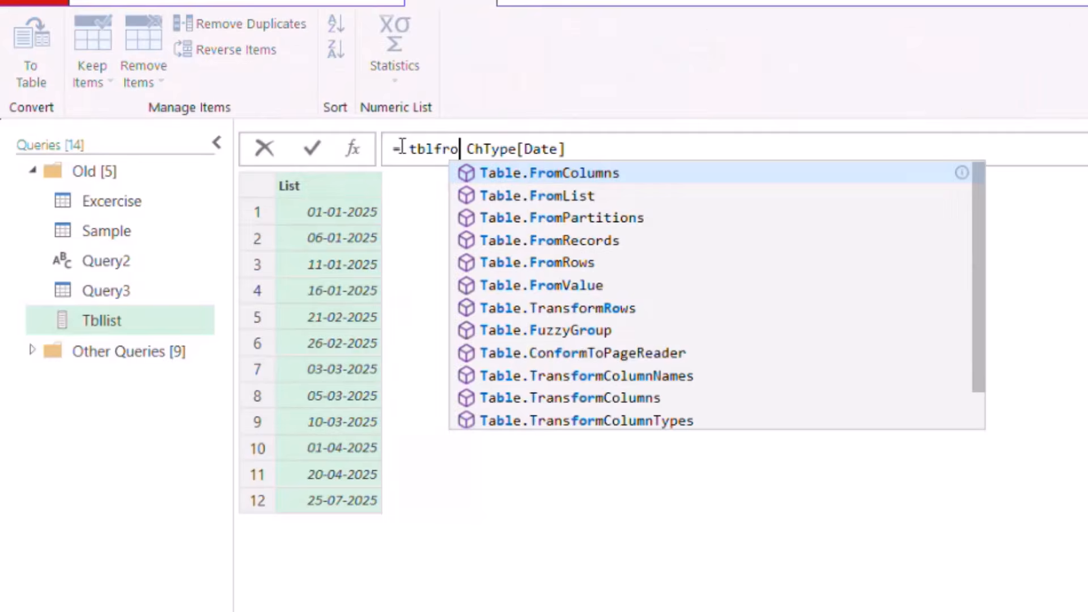
{"action": "key", "text": "Tab"}
{"action": "type", "text": "("}
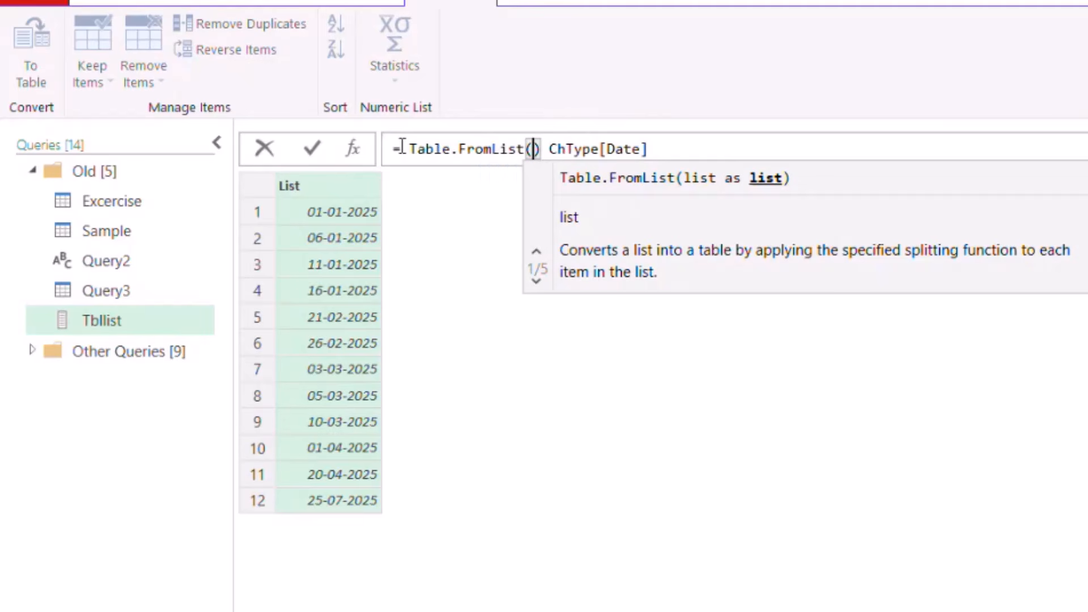
{"action": "key", "text": "Delete"}
{"action": "key", "text": "Delete"}
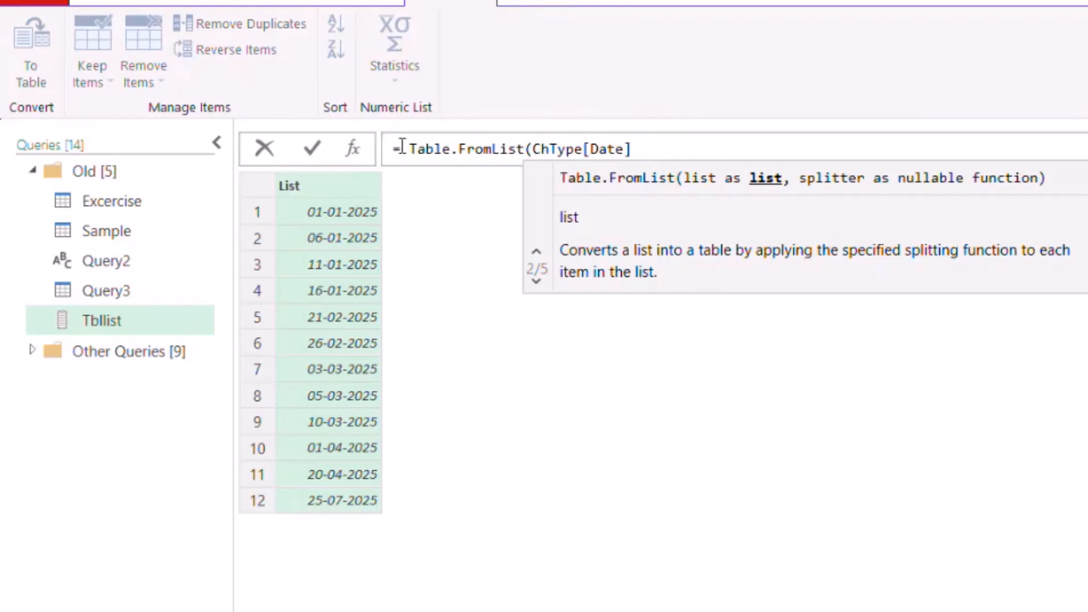
Add the splitter each {_,_,_,_} to Table.FromList, close the formula and apply it.
{"action": "left_click", "coordinate": [689, 145]}
{"action": "type", "text": ","}
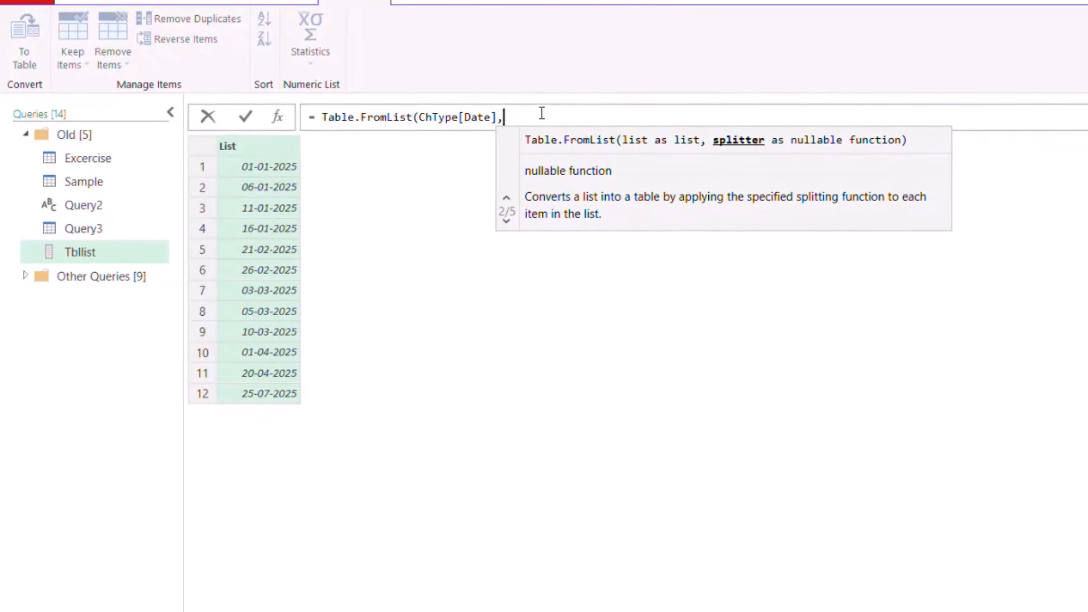
{"action": "type", "text": " each"}
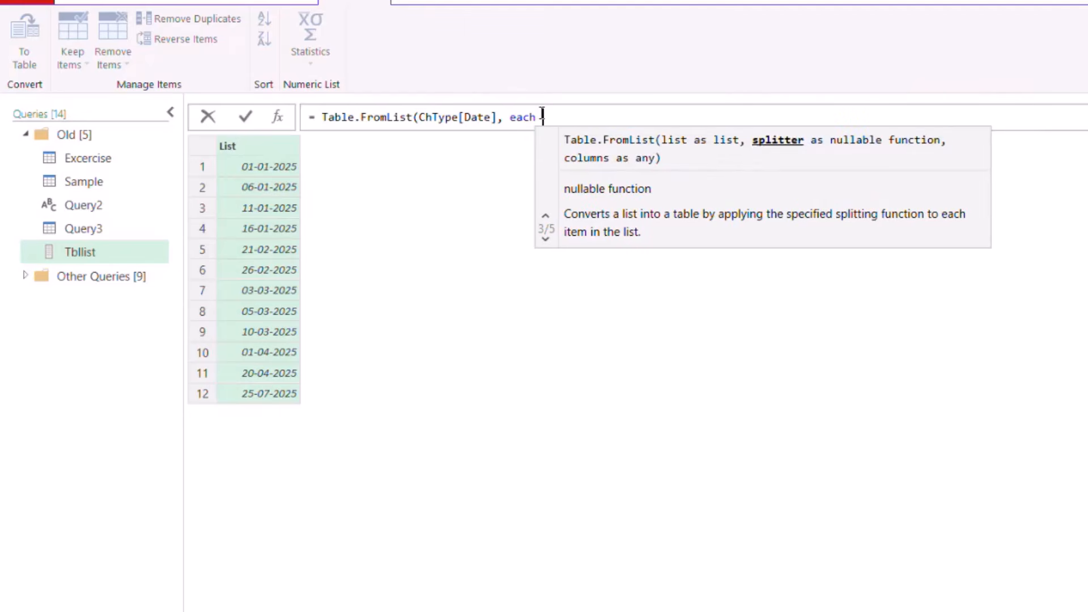
{"action": "type", "text": " {"}
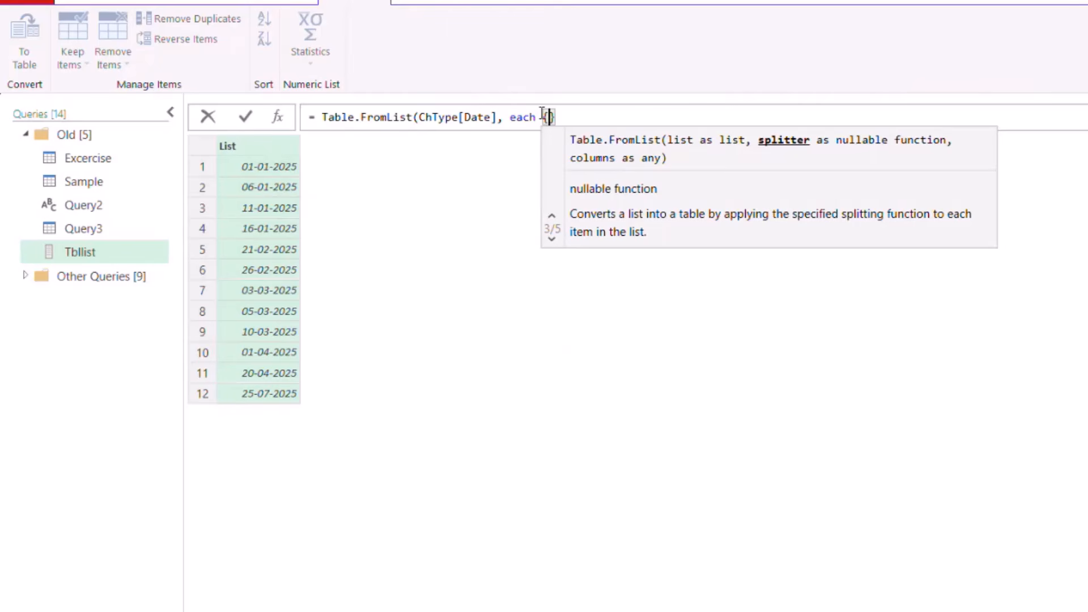
{"action": "type", "text": "_,"}
{"action": "type", "text": "_,_,"}
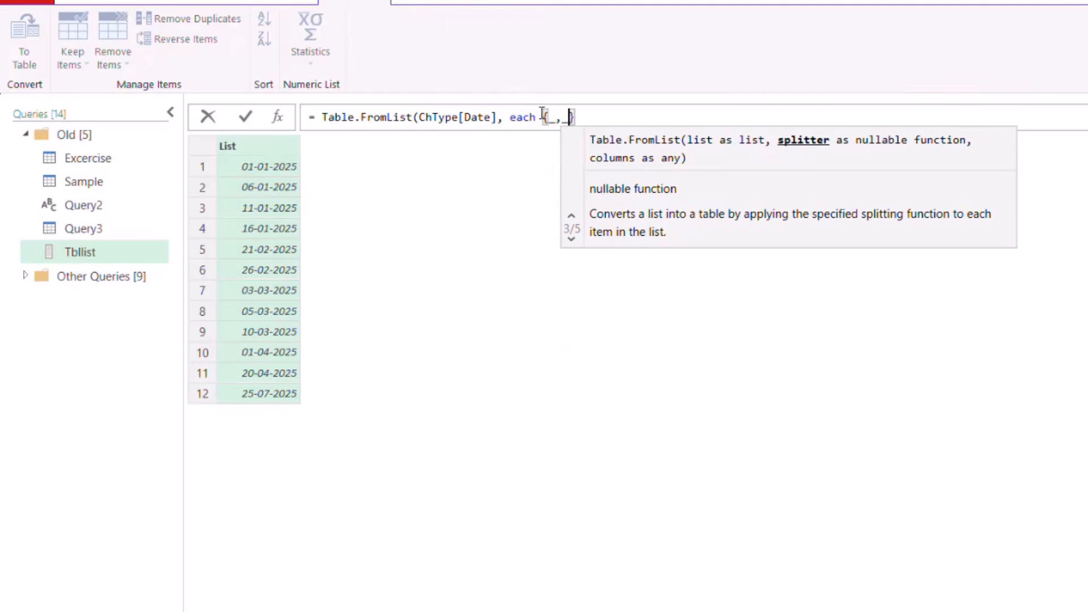
{"action": "type", "text": "_}"}
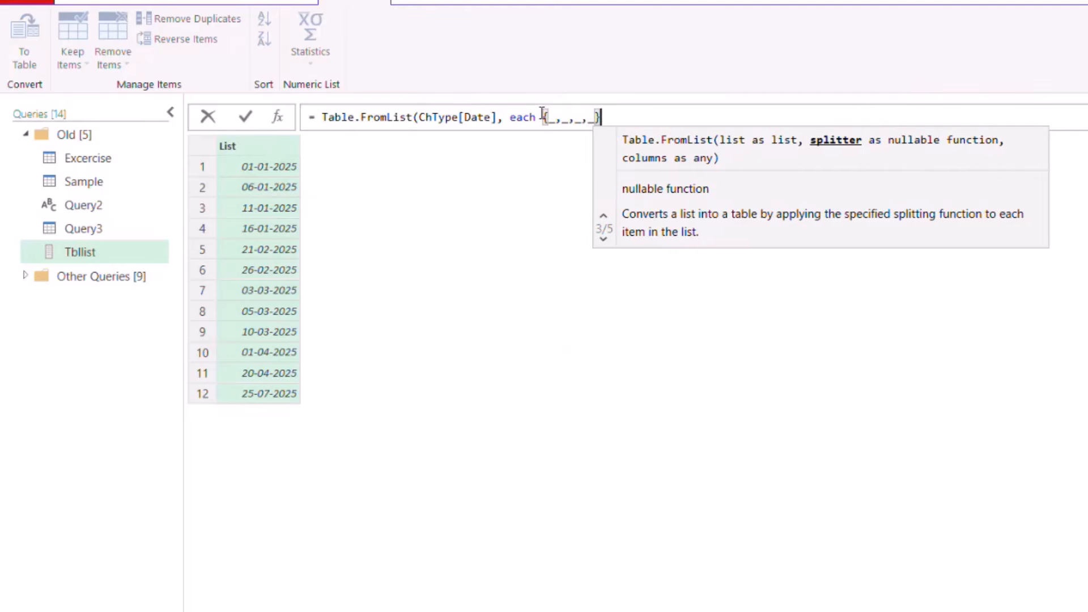
{"action": "type", "text": ")"}
{"action": "left_click", "coordinate": [245, 117]}
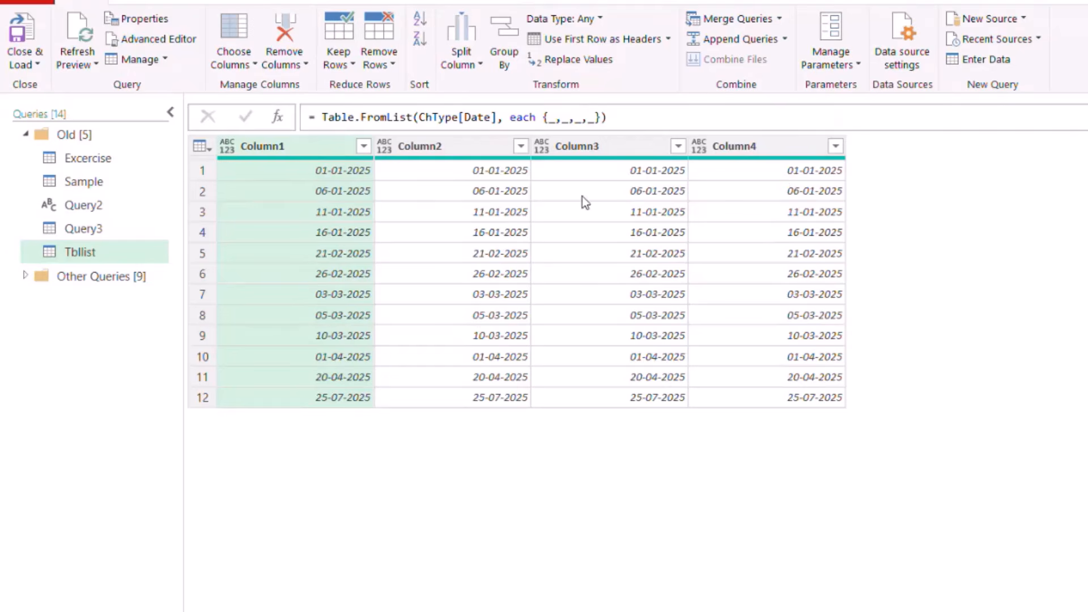
{"action": "left_click", "coordinate": [552, 118]}
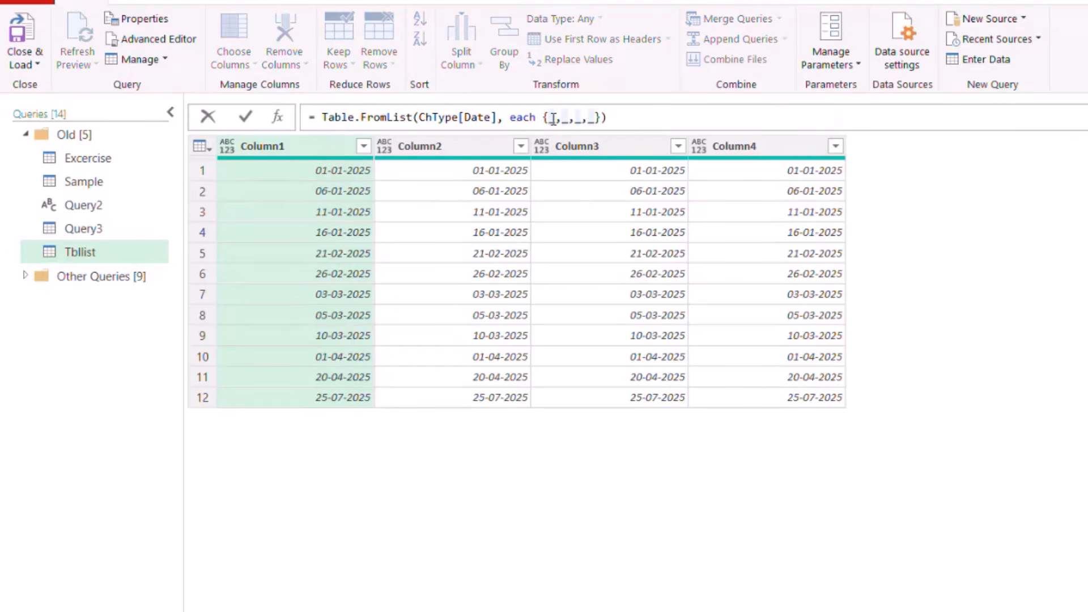
{"action": "key", "text": "Right"}
{"action": "key", "text": "Right"}
{"action": "key", "text": "Right"}
{"action": "key", "text": "Right"}
{"action": "key", "text": "Right"}
{"action": "key", "text": "Right"}
{"action": "type", "text": ","}
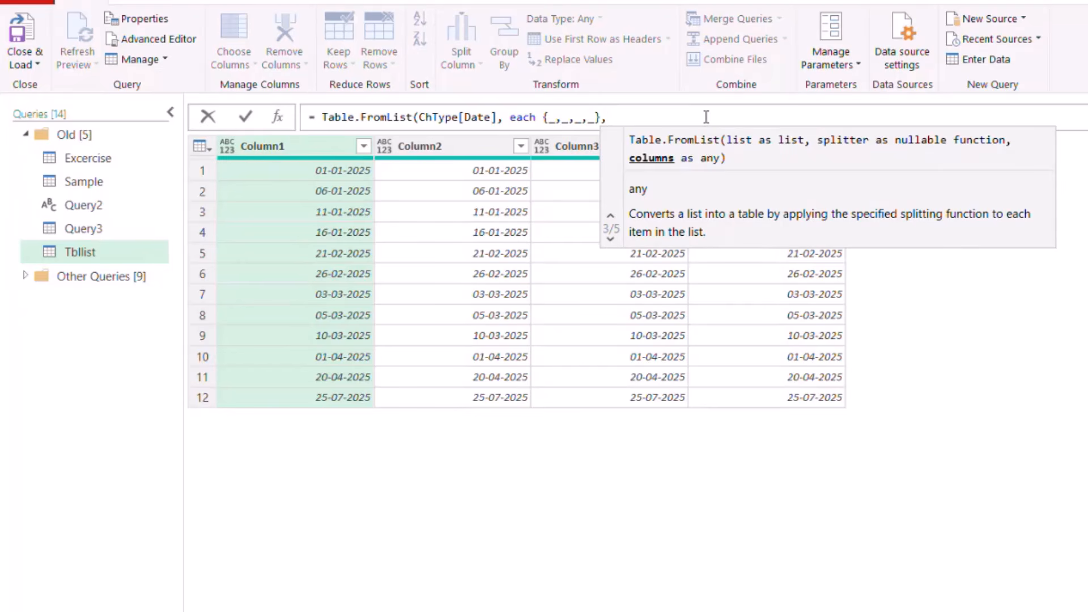
{"action": "key", "text": "BackSpace"}
{"action": "type", "text": ")"}
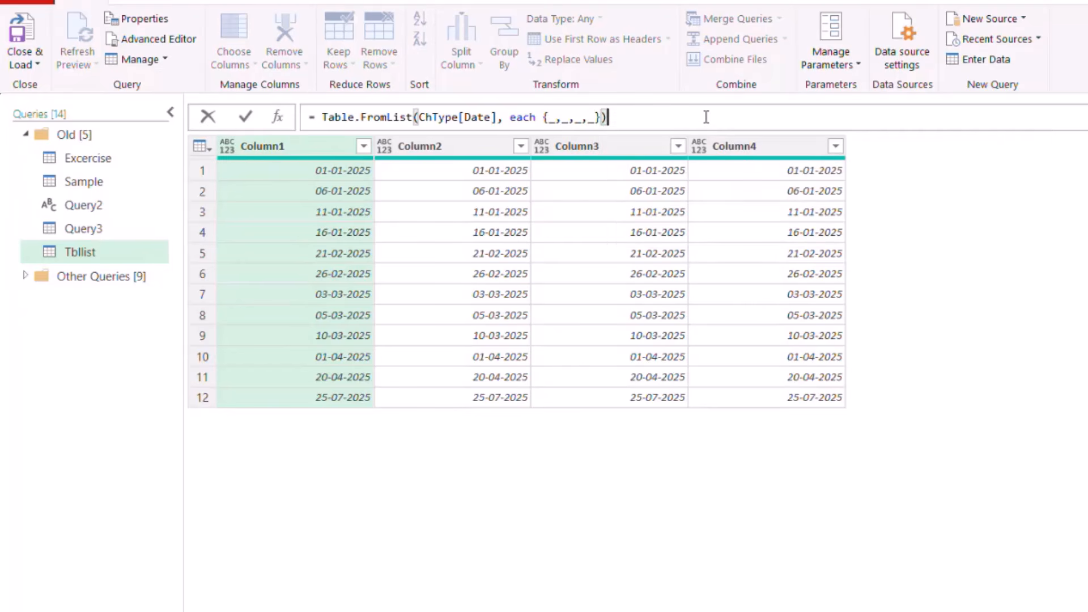
{"action": "left_click", "coordinate": [246, 116]}
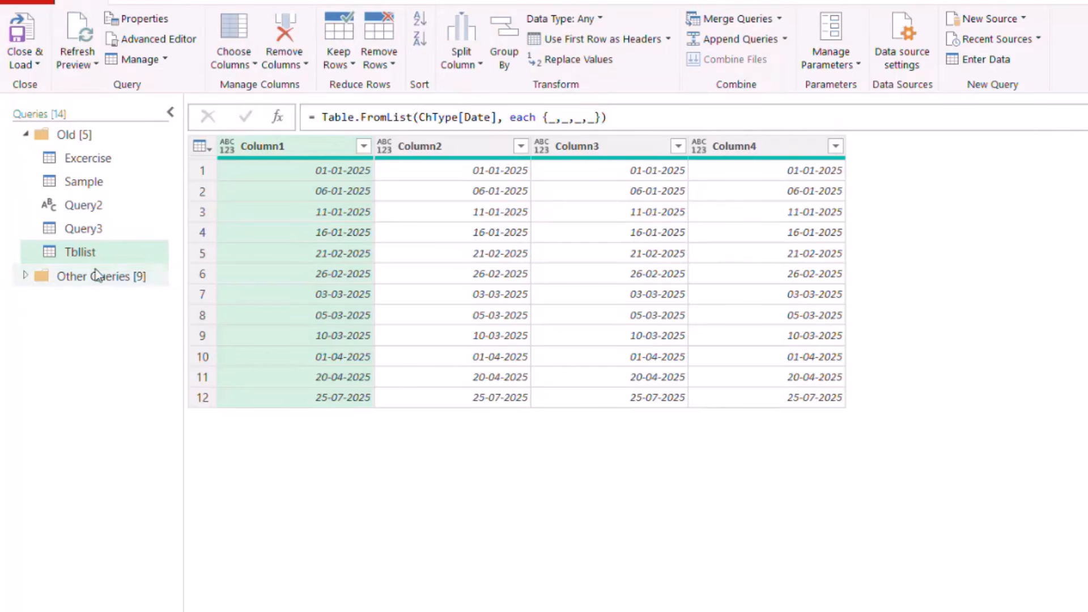
Duplicate the Tbllist query and rename the copy as rows.
{"action": "right_click", "coordinate": [85, 253]}
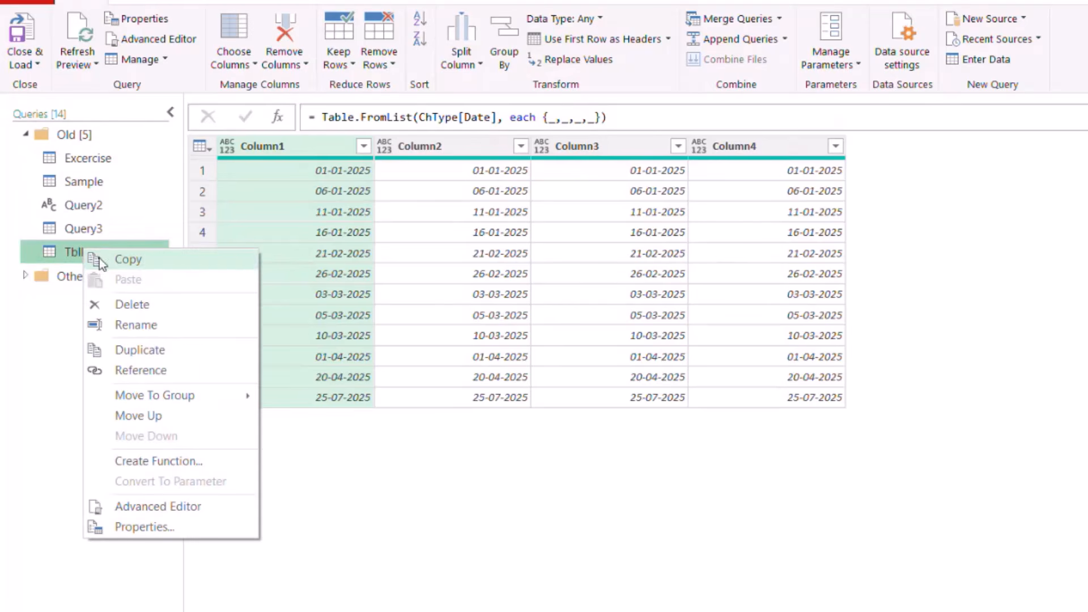
{"action": "left_click", "coordinate": [153, 346]}
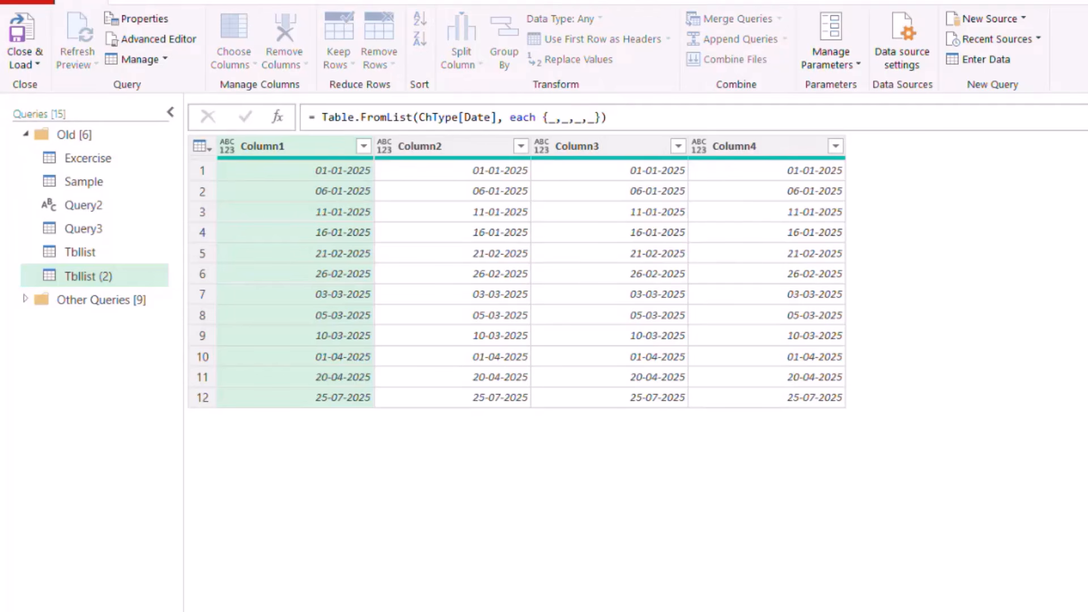
{"action": "type", "text": "rows"}
{"action": "key", "text": "Return"}
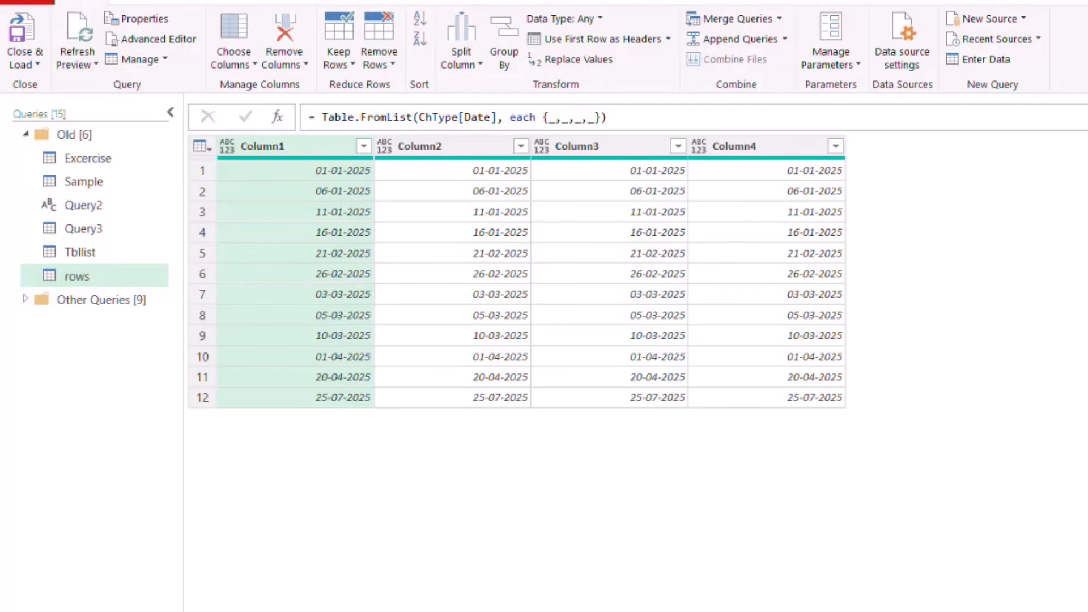
In the rows query, replace the Table.FromList step with a new step that wraps ChType in Table.TransformRows.
{"action": "key", "text": "Delete"}
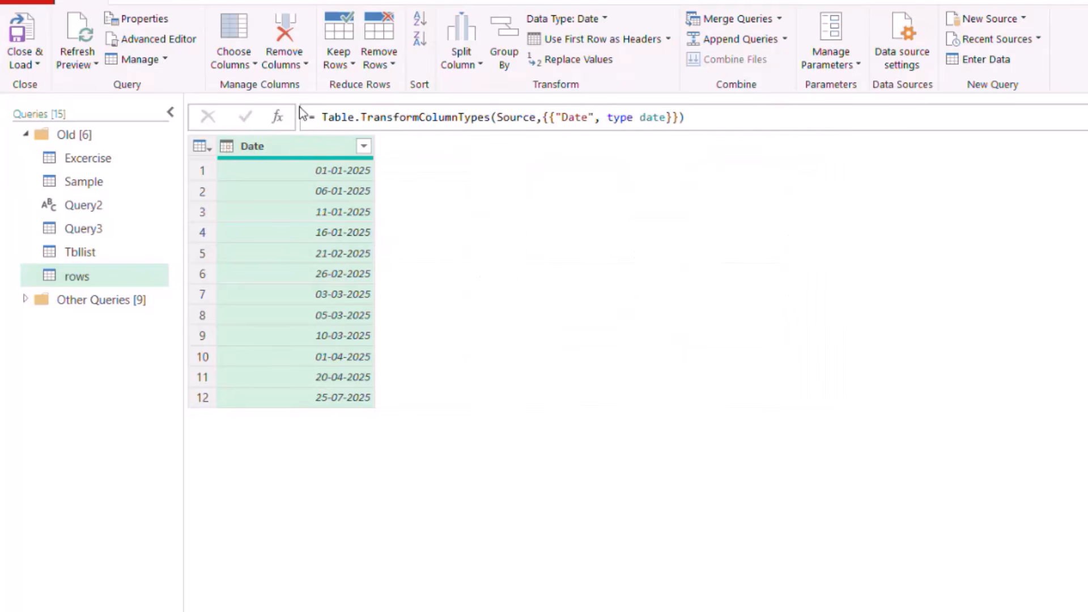
{"action": "left_click", "coordinate": [278, 117]}
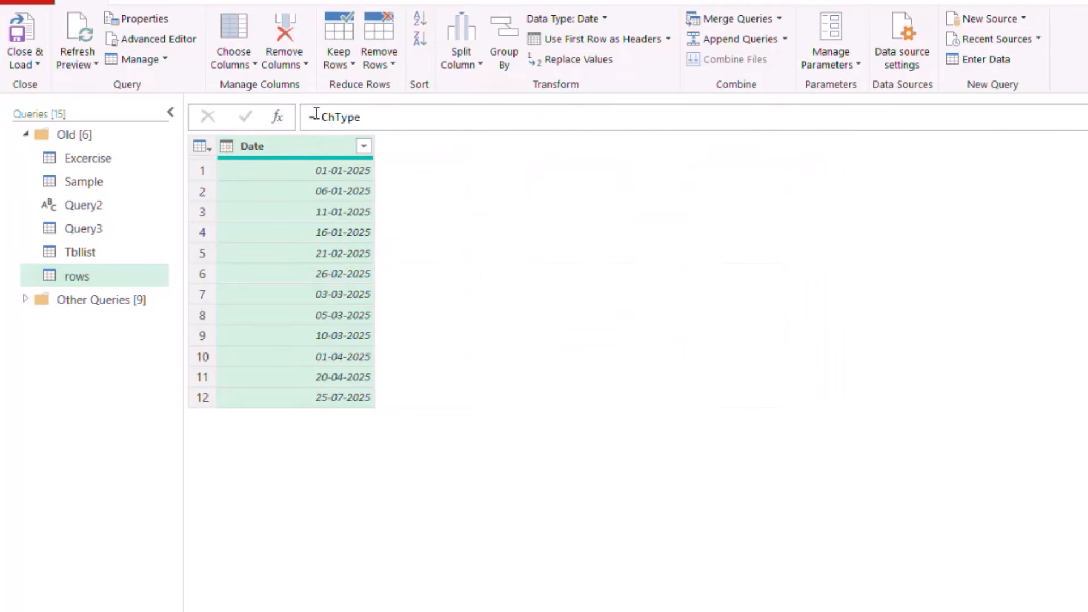
{"action": "type", "text": "tbltrro"}
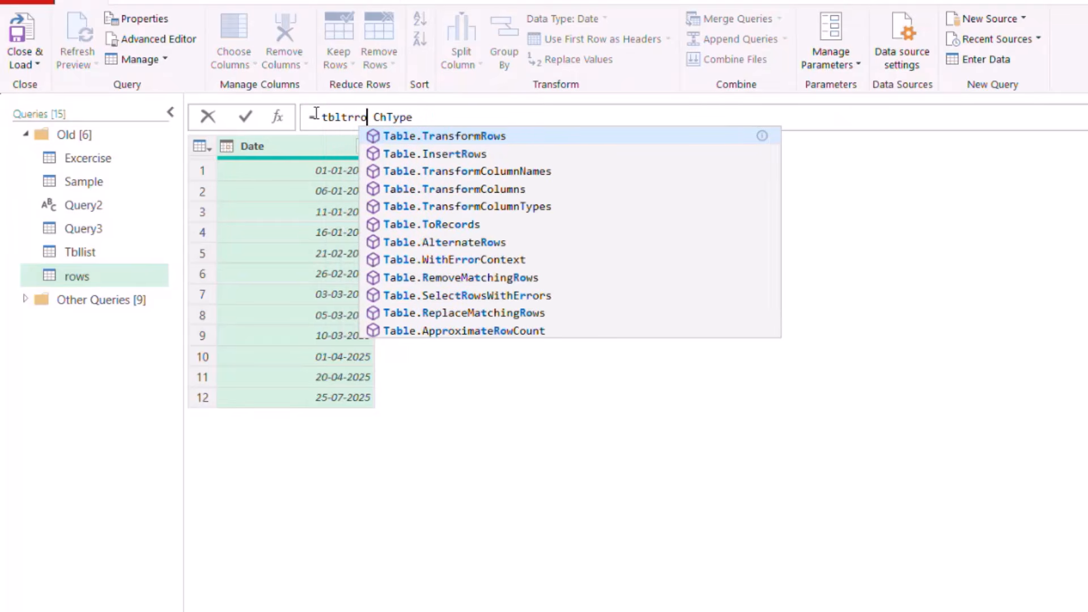
{"action": "key", "text": "Tab"}
{"action": "type", "text": "("}
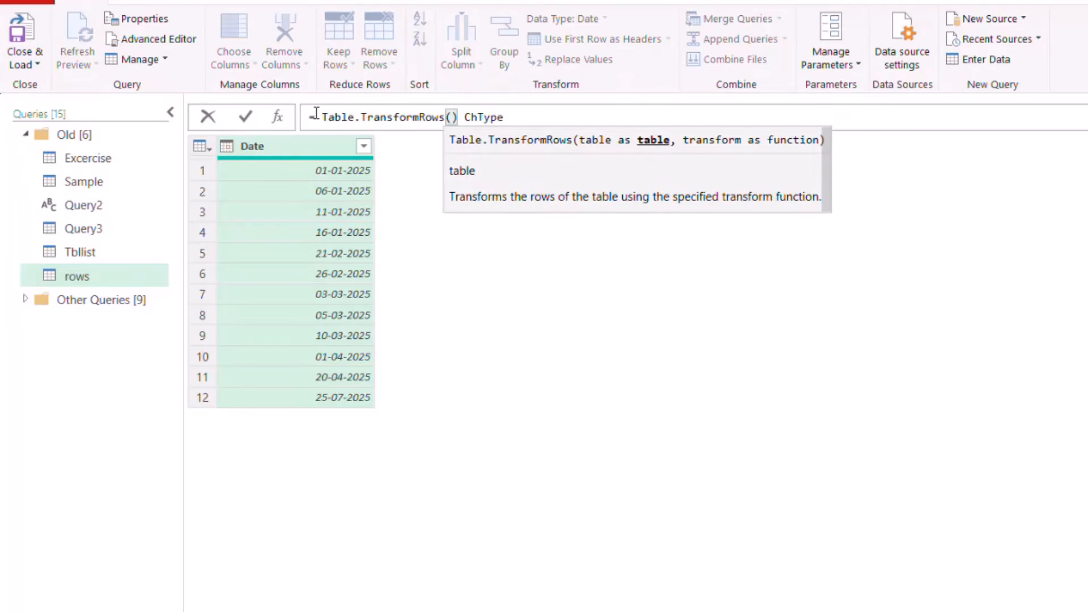
{"action": "key", "text": "Delete"}
{"action": "key", "text": "Delete"}
Complete the Table.TransformRows formula with each _, apply it and inspect the first three records.
{"action": "left_click", "coordinate": [510, 117]}
{"action": "type", "text": ", each"}
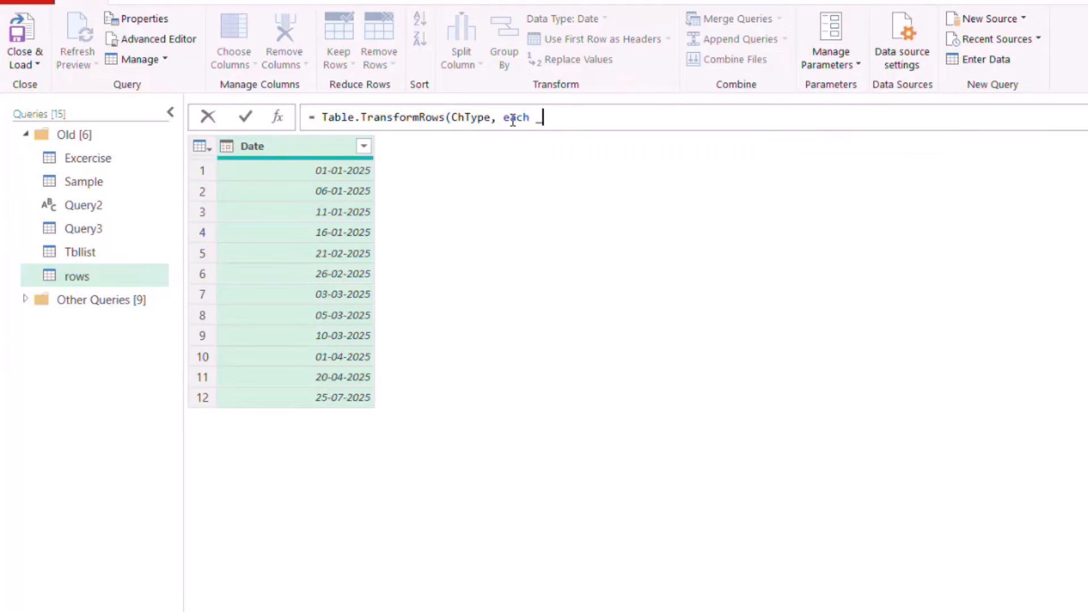
{"action": "type", "text": " _)"}
{"action": "left_click", "coordinate": [246, 117]}
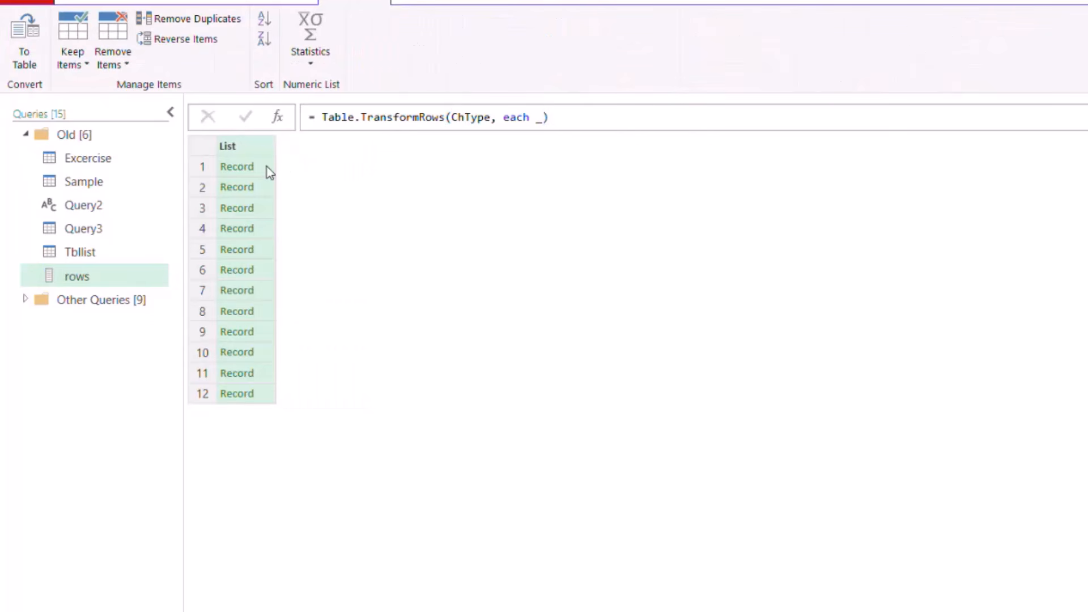
{"action": "left_click", "coordinate": [267, 166]}
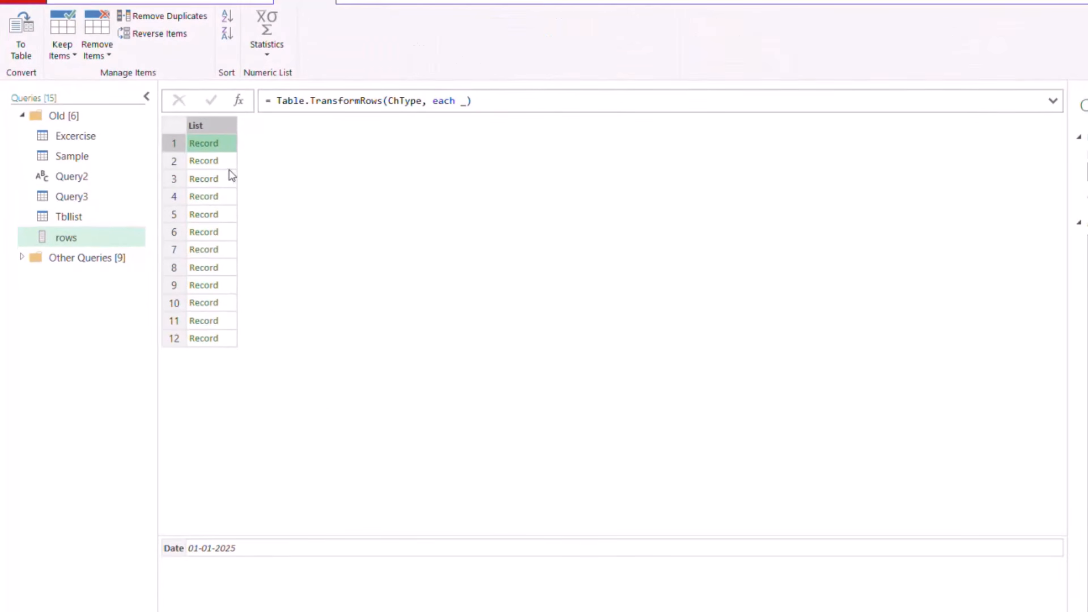
{"action": "left_click", "coordinate": [230, 163]}
{"action": "left_click", "coordinate": [231, 180]}
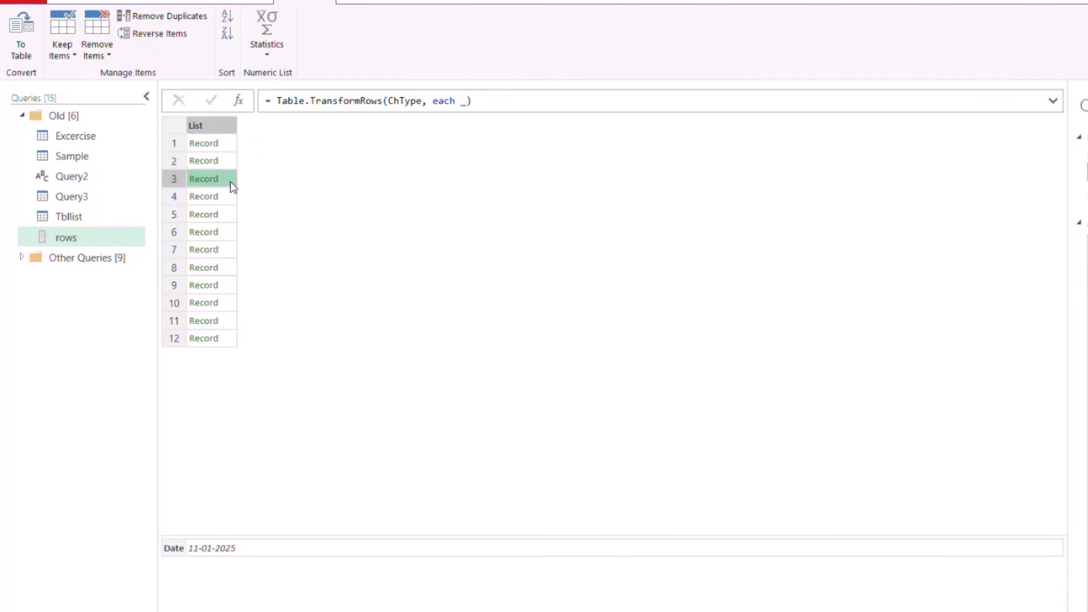
Append & [Year = Date.Year([Date])] to each row in Table.TransformRows, apply the formula and check the first record.
{"action": "left_click", "coordinate": [483, 101]}
{"action": "key", "text": "BackSpace"}
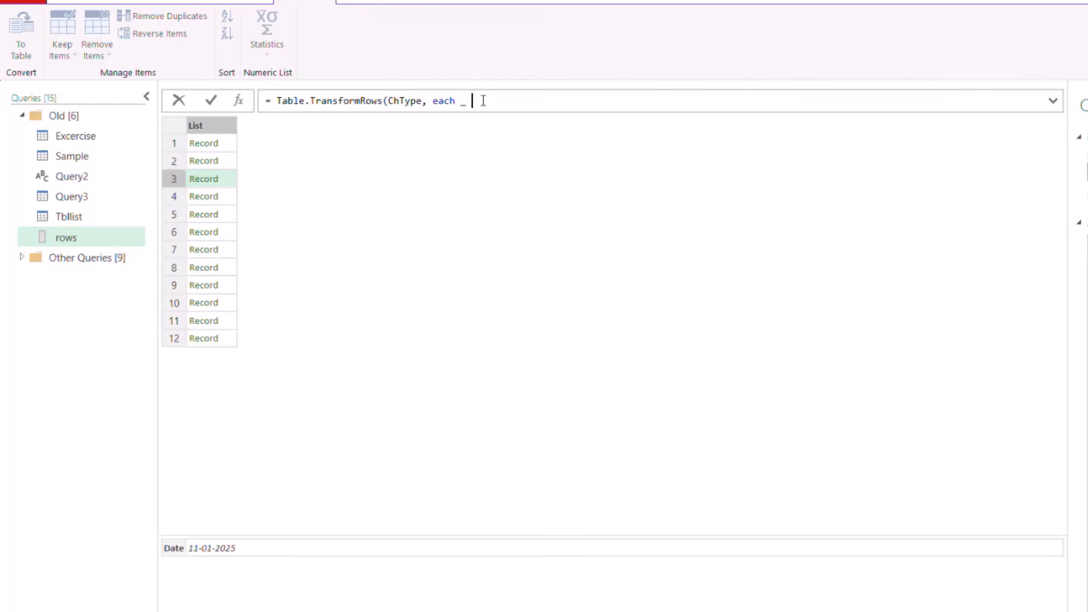
{"action": "type", "text": "&"}
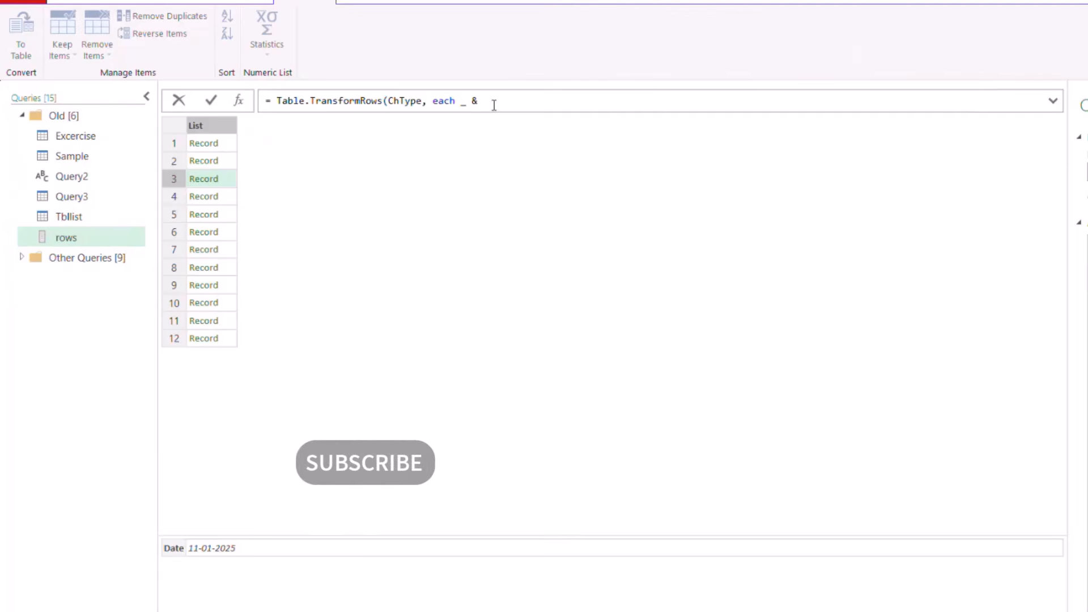
{"action": "type", "text": "["}
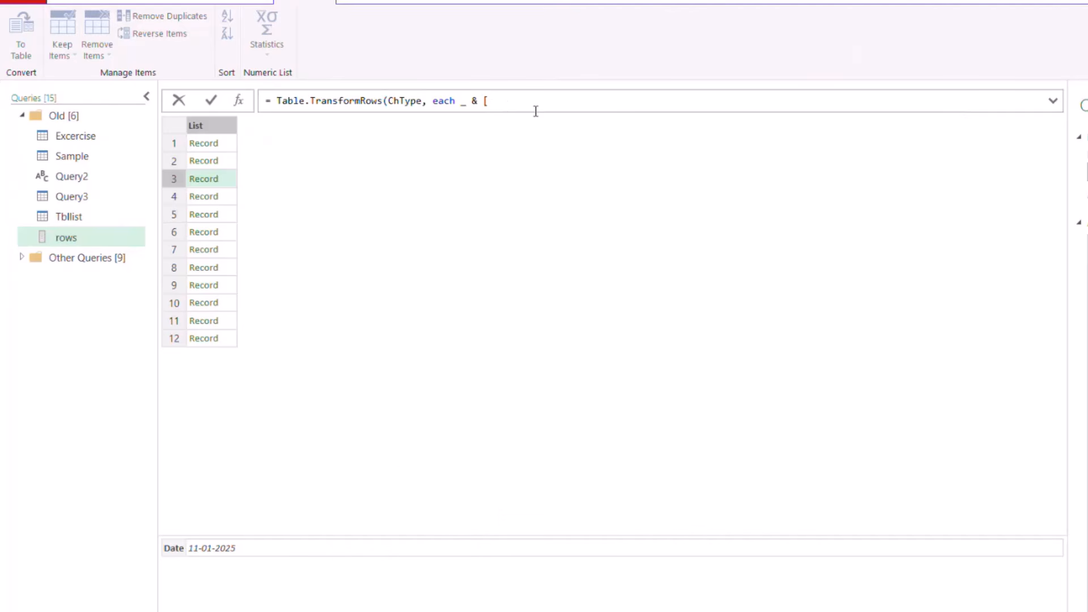
{"action": "type", "text": "Year = Date.Year"}
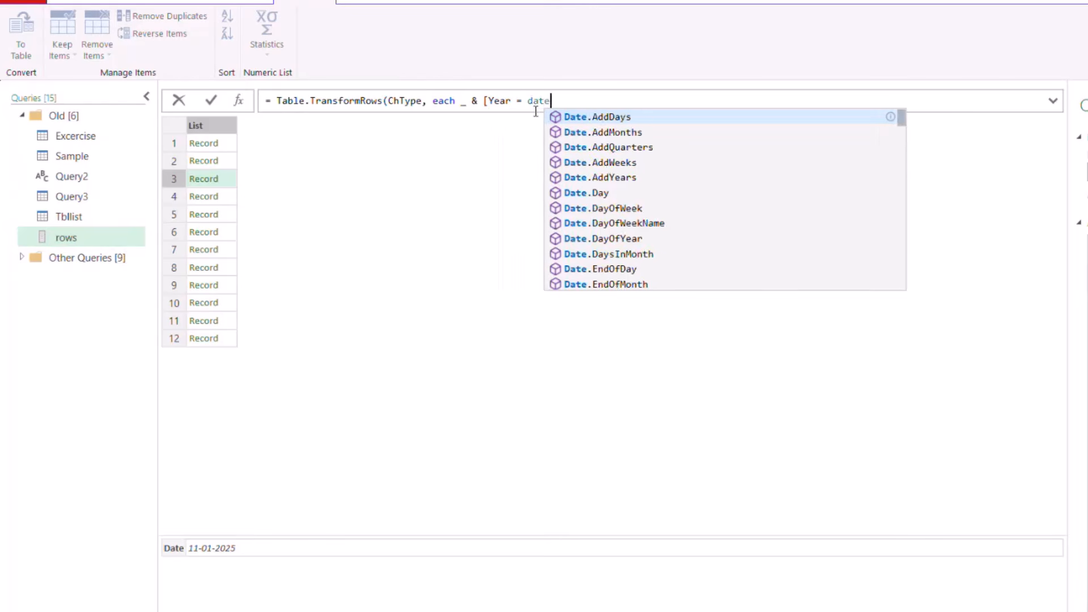
{"action": "type", "text": "("}
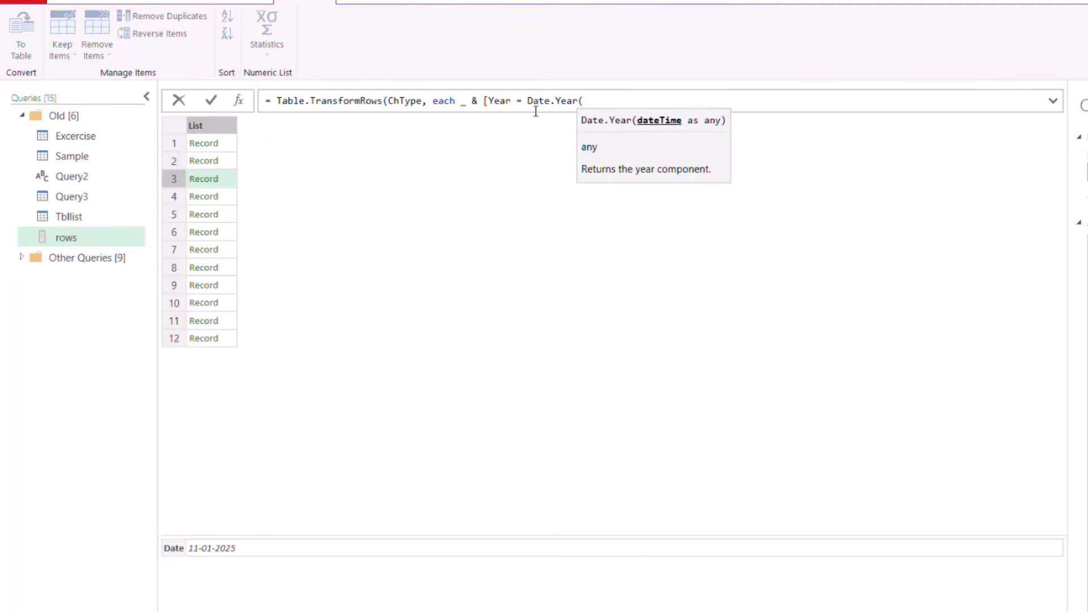
{"action": "type", "text": "[Dat"}
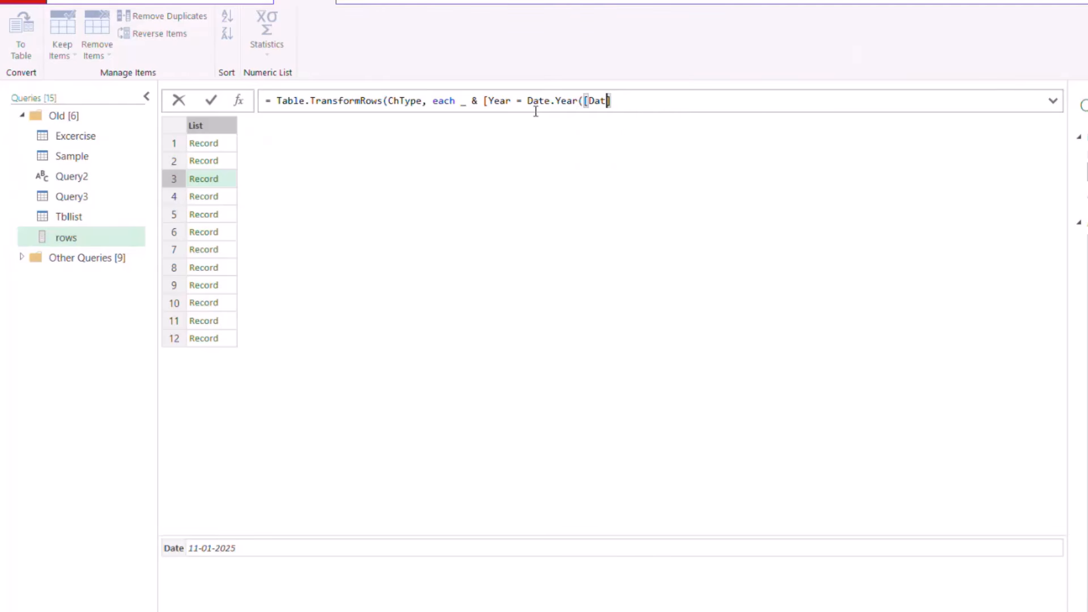
{"action": "type", "text": "e])"}
{"action": "type", "text": "])"}
{"action": "left_click", "coordinate": [212, 98]}
{"action": "left_click", "coordinate": [232, 147]}
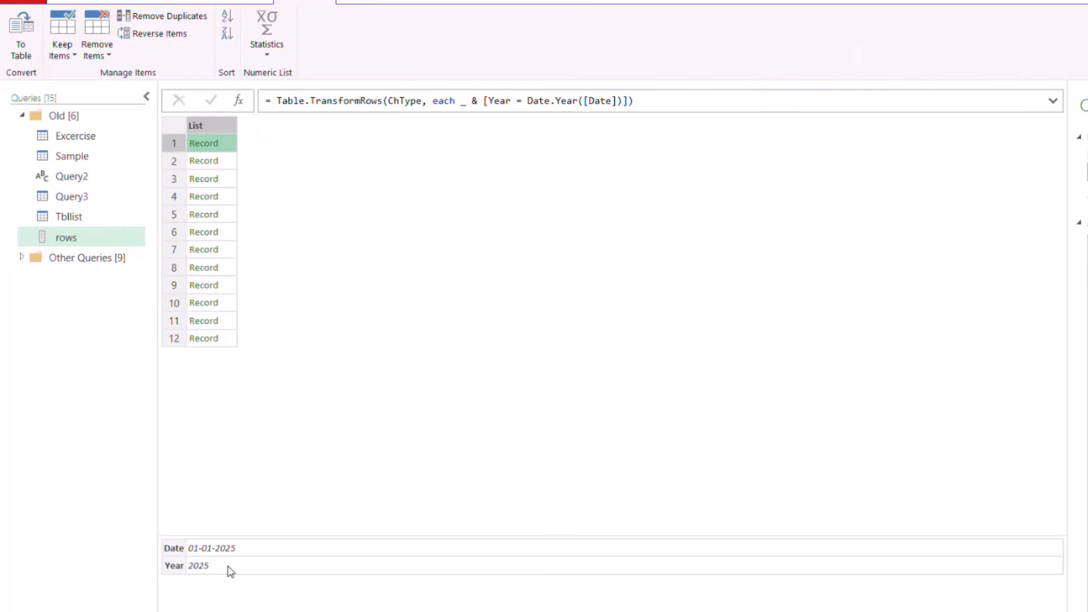
Wrap the Table.TransformRows expression in Table.FromRecords and apply the formula to turn the records into a table.
{"action": "left_click", "coordinate": [275, 103]}
{"action": "type", "text": "Tblfromre"}
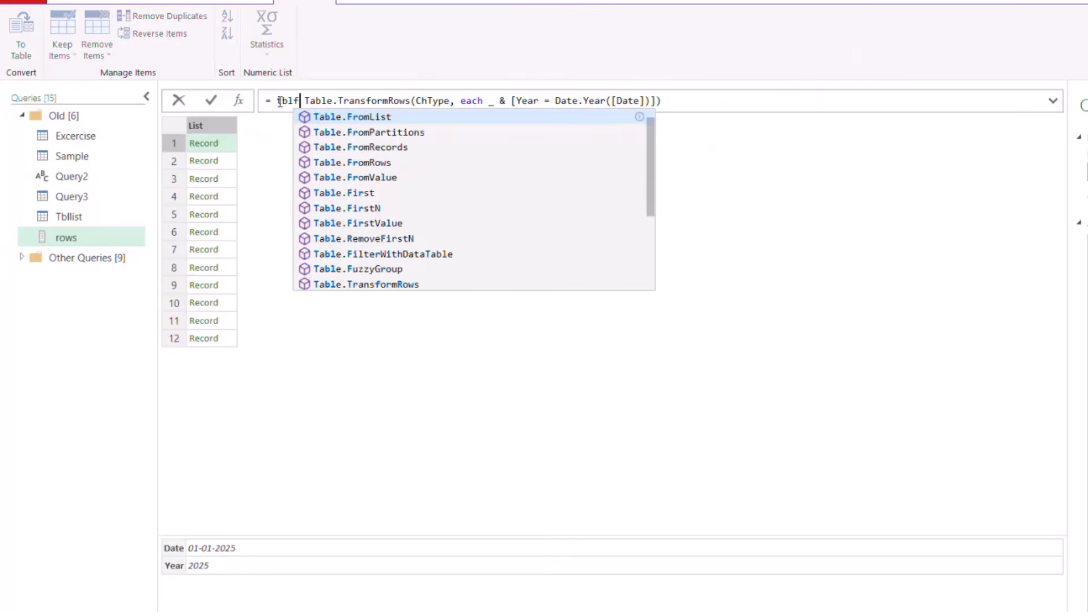
{"action": "key", "text": "Tab"}
{"action": "type", "text": "("}
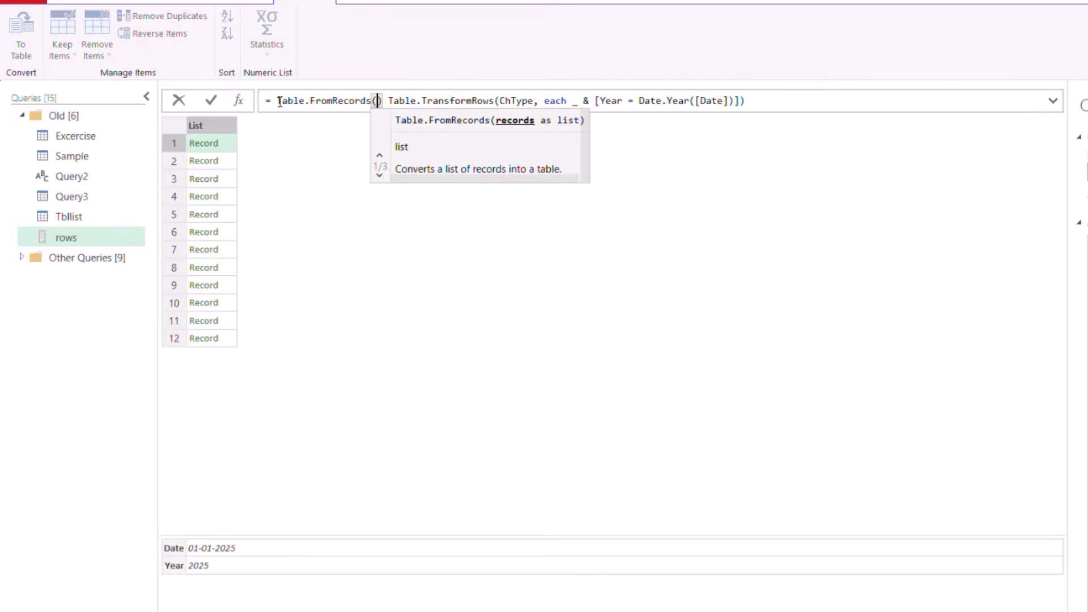
{"action": "left_click", "coordinate": [762, 106]}
{"action": "type", "text": ")"}
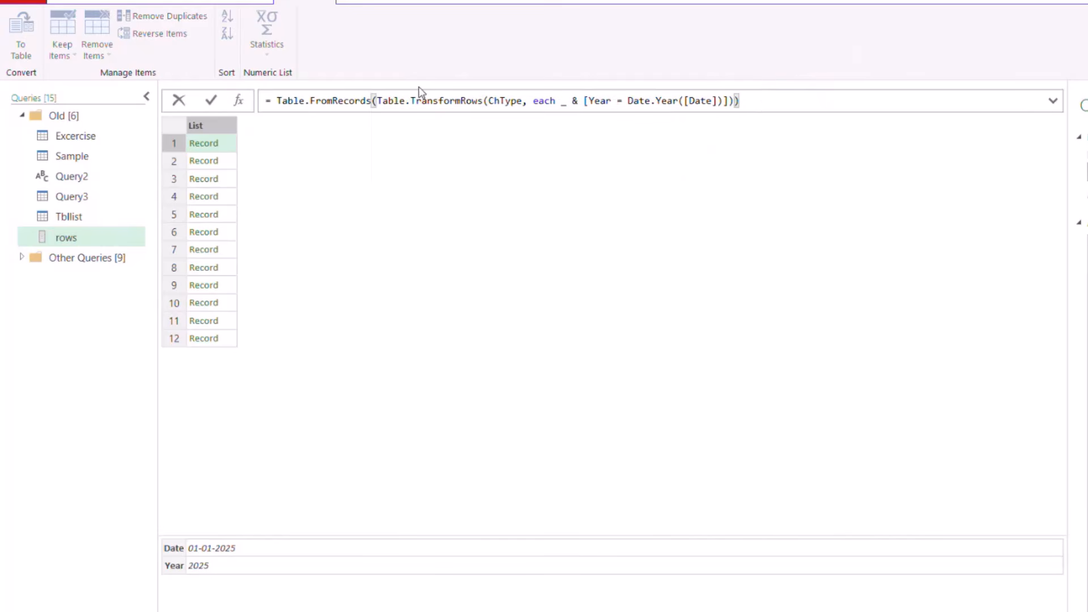
{"action": "left_click", "coordinate": [211, 101]}
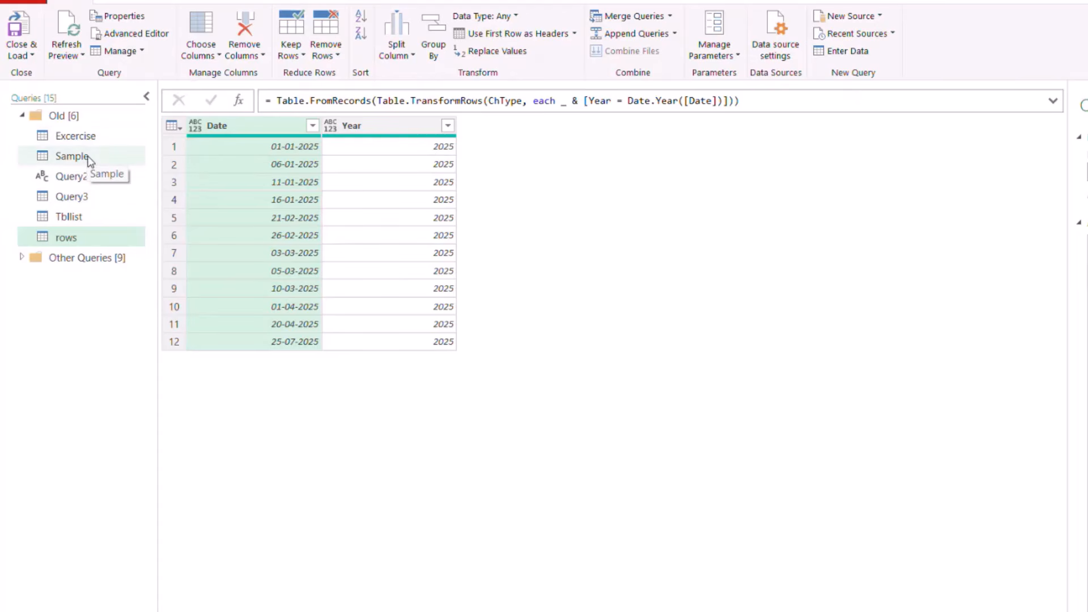
Review the Tbllist, rows and Sample queries to compare the different column-generating formulas.
{"action": "left_click", "coordinate": [83, 215]}
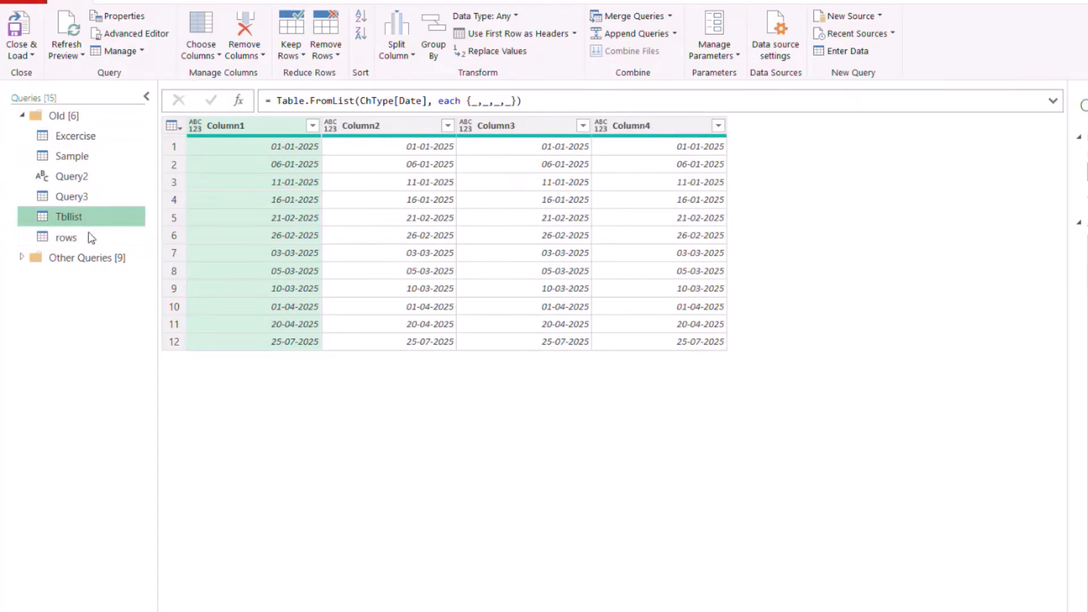
{"action": "left_click", "coordinate": [90, 238]}
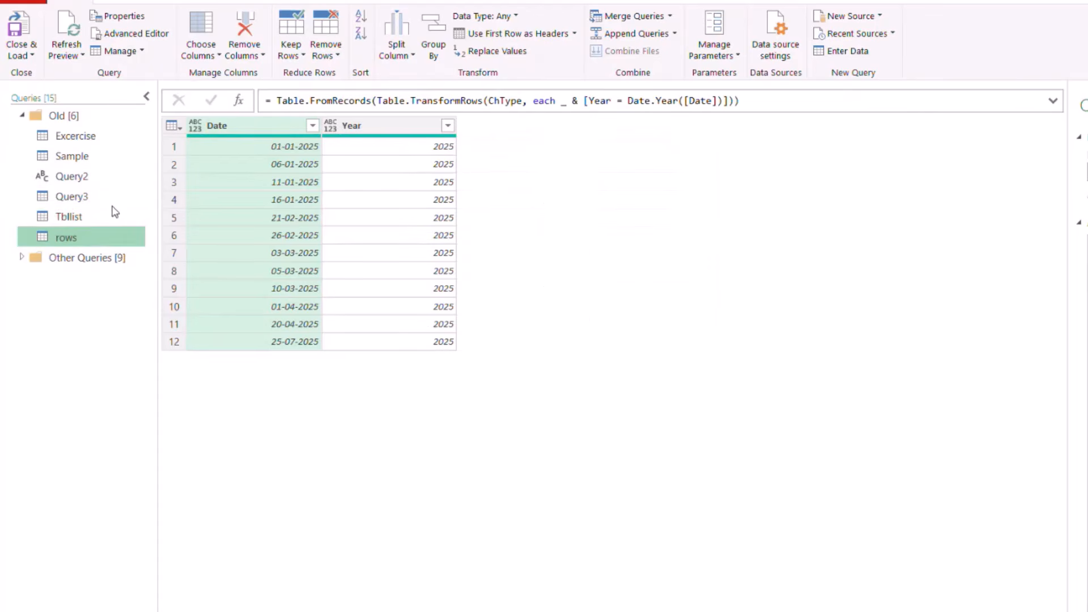
{"action": "left_click", "coordinate": [96, 161]}
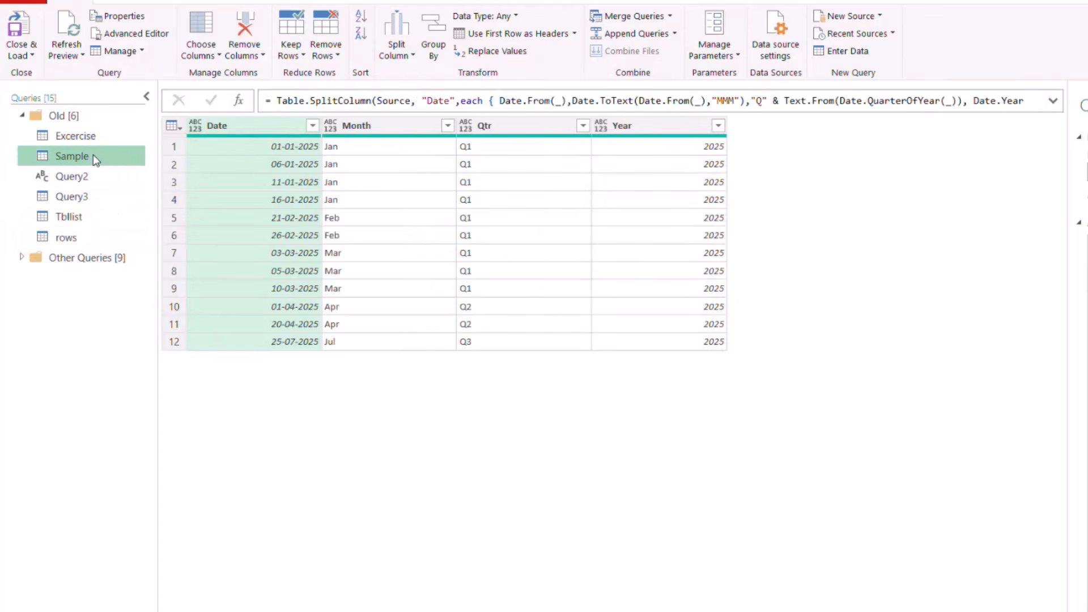
Close the query editor and load the new queries as connections only.
{"action": "left_click", "coordinate": [23, 53]}
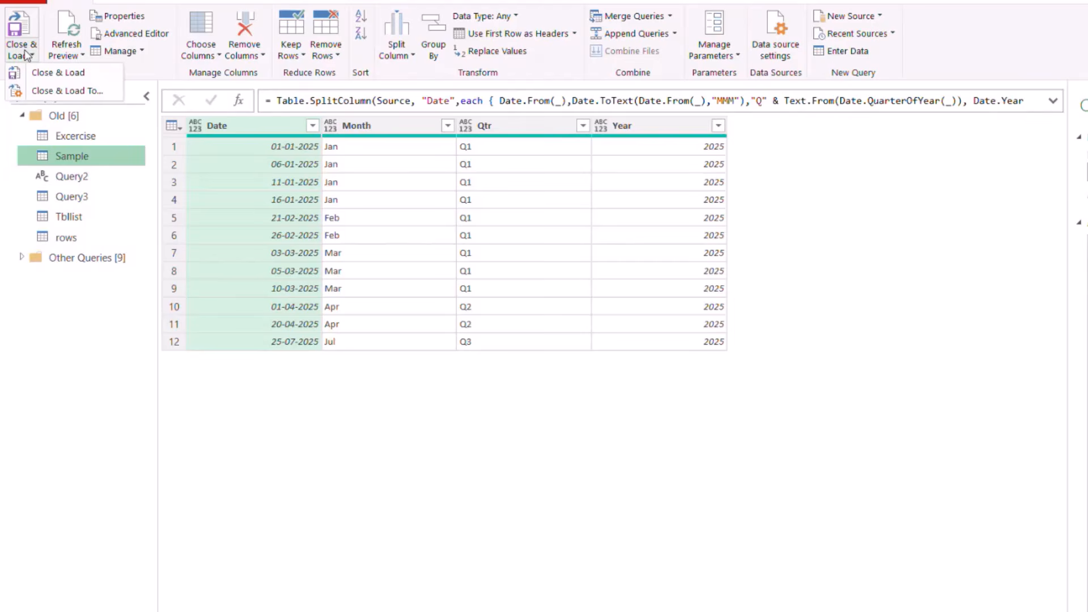
{"action": "left_click", "coordinate": [77, 91]}
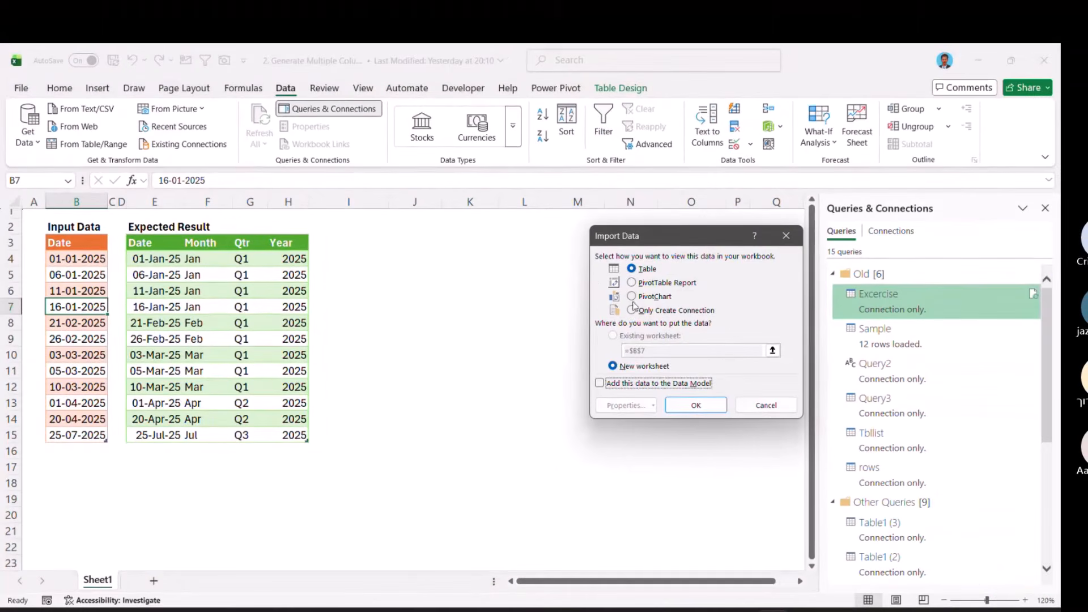
{"action": "left_click", "coordinate": [632, 311]}
{"action": "left_click", "coordinate": [696, 405]}
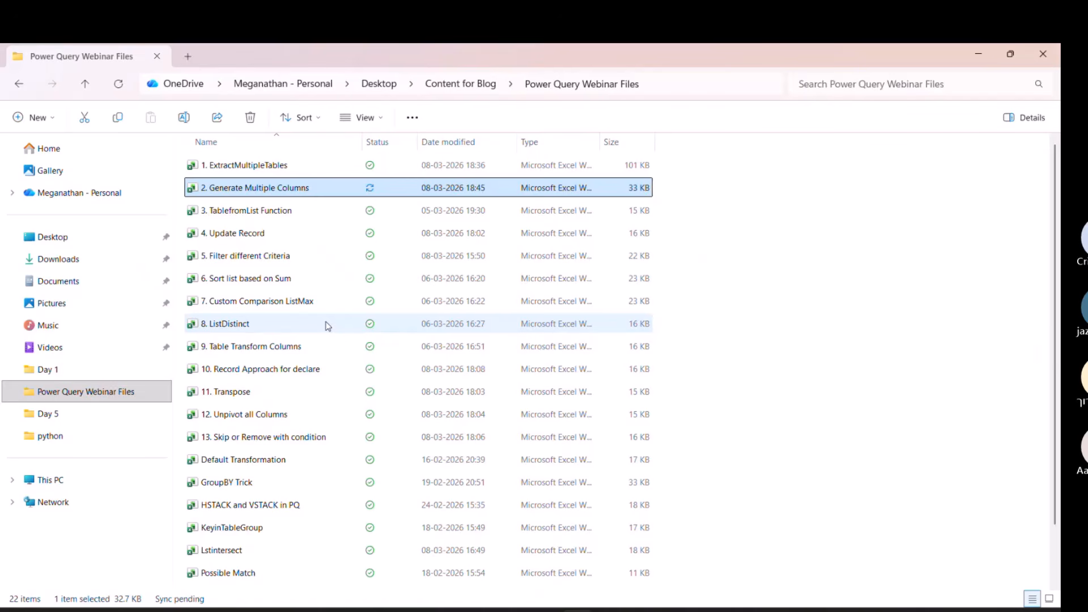
Open the workbook "3. TablefromList Function" and open its Data query for editing.
{"action": "left_click", "coordinate": [268, 212]}
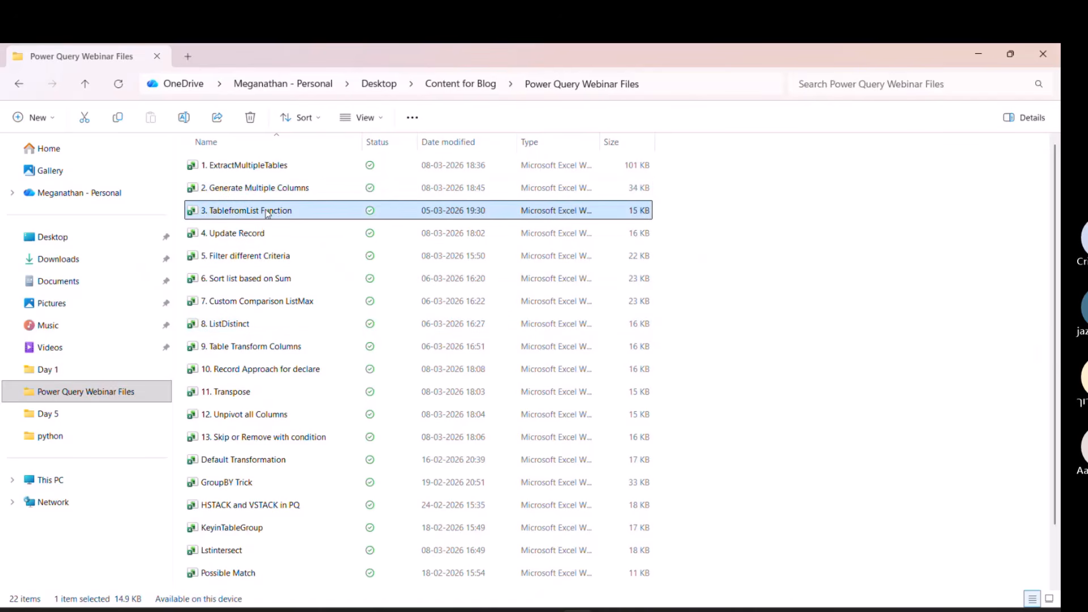
{"action": "double_click", "coordinate": [267, 214]}
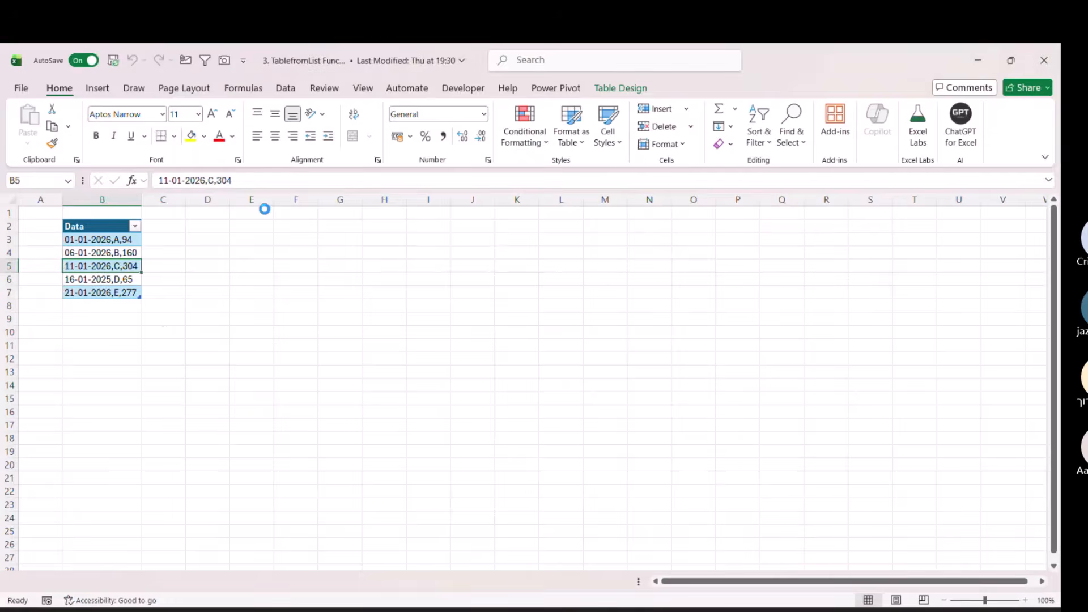
{"action": "left_click", "coordinate": [286, 89]}
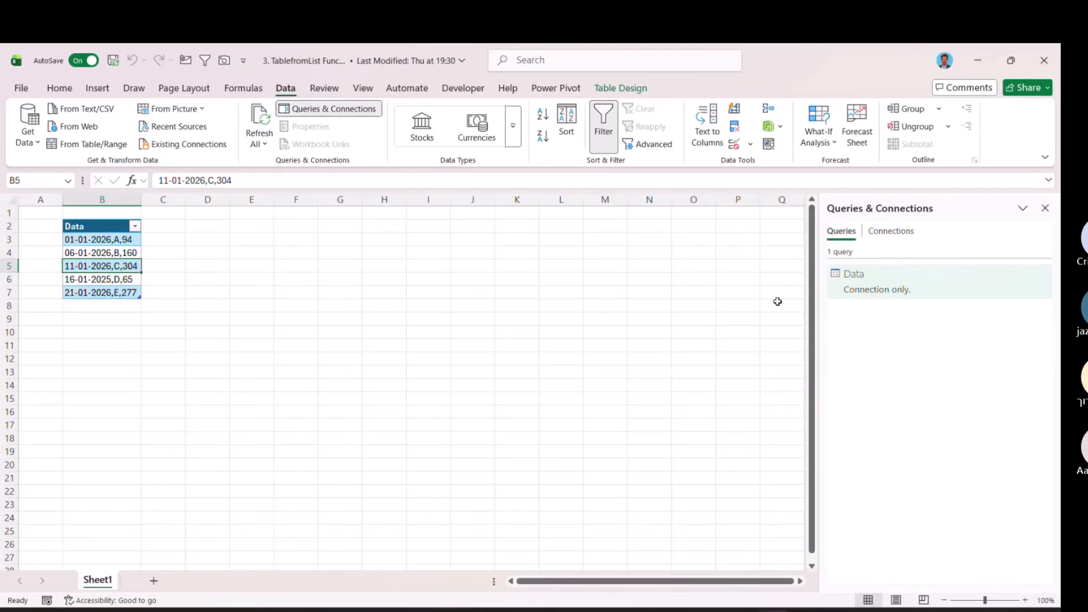
{"action": "double_click", "coordinate": [899, 289]}
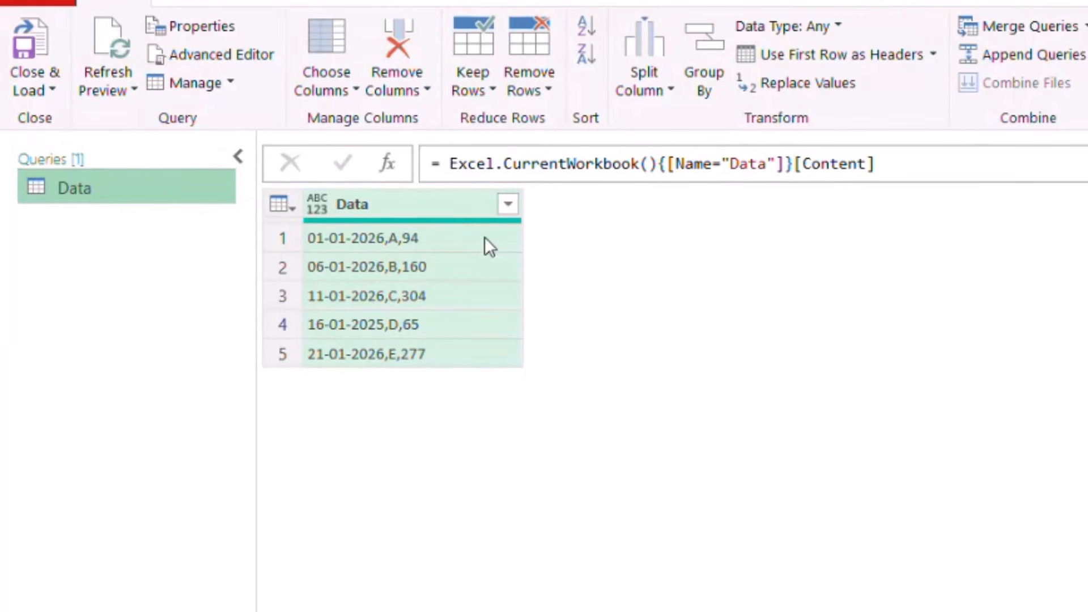
{"action": "left_click", "coordinate": [482, 239]}
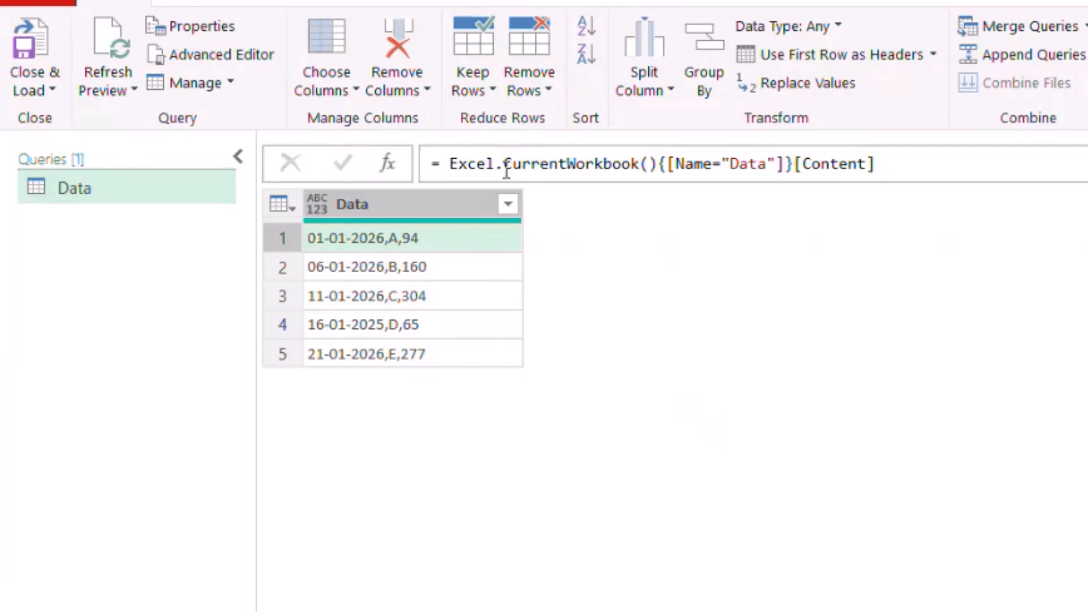
Add a new step to the Data query that extracts the Data column as a list with Source[Data].
{"action": "left_click", "coordinate": [388, 164]}
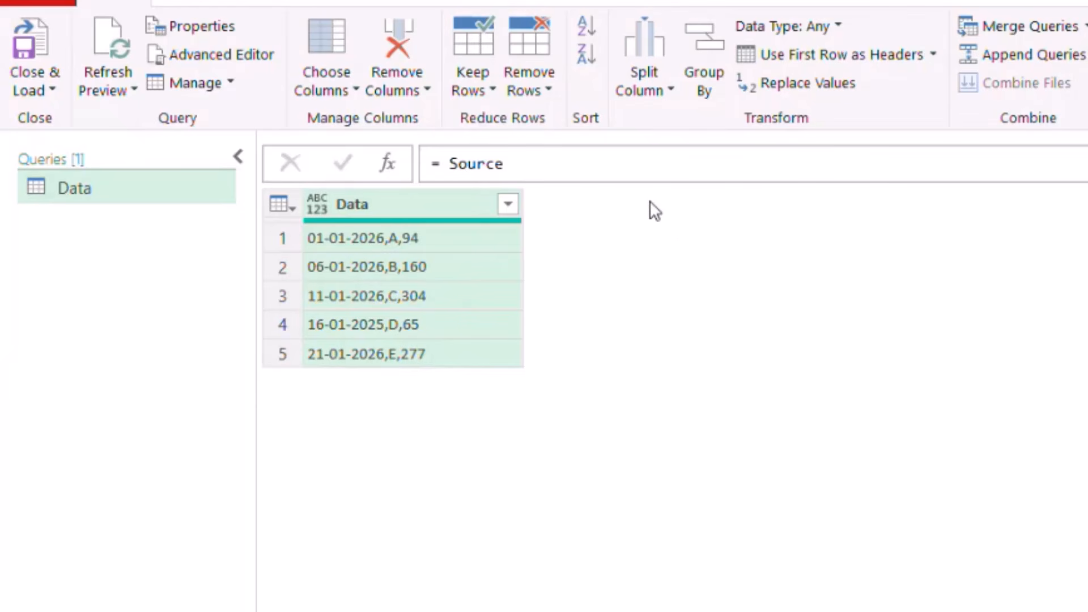
{"action": "left_click", "coordinate": [599, 170]}
{"action": "type", "text": "[Data]"}
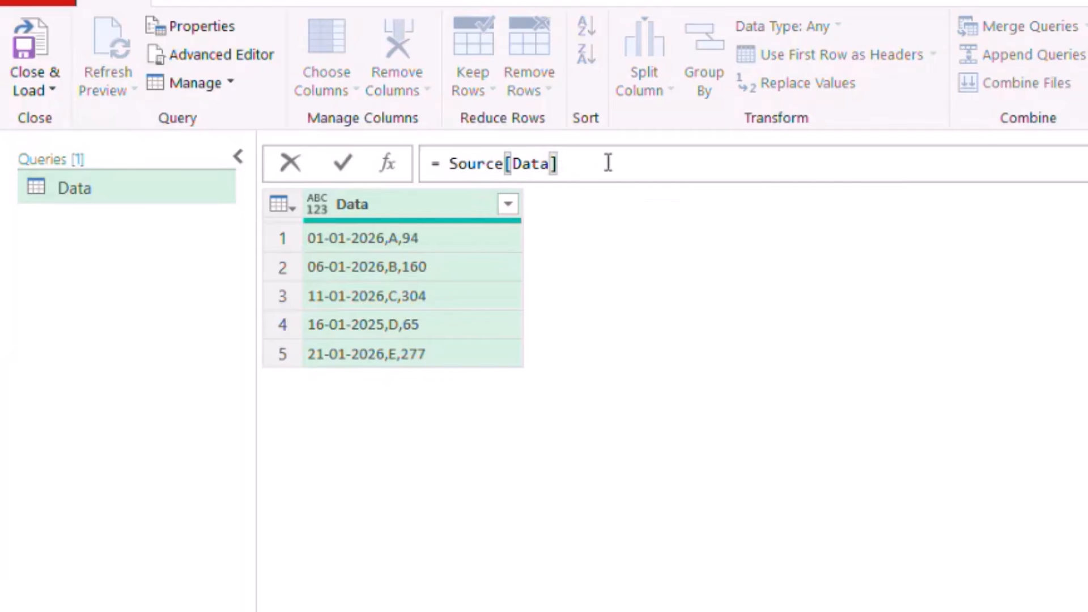
{"action": "left_click", "coordinate": [344, 160]}
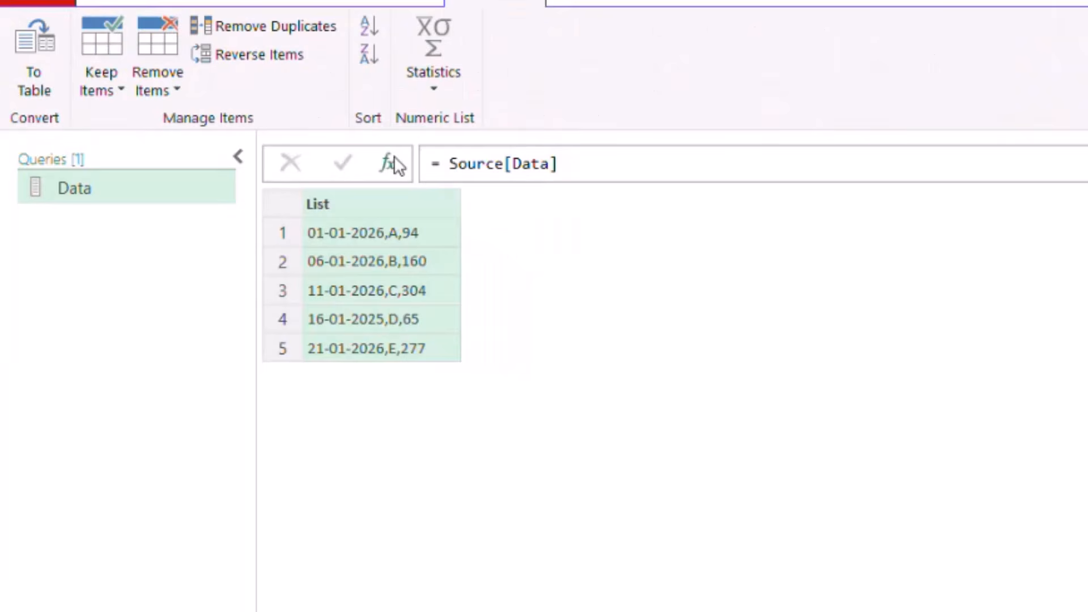
Wrap Source[Data] in Table.FromList, add a comma for the splitter argument and try to apply the incomplete formula.
{"action": "left_click", "coordinate": [440, 154]}
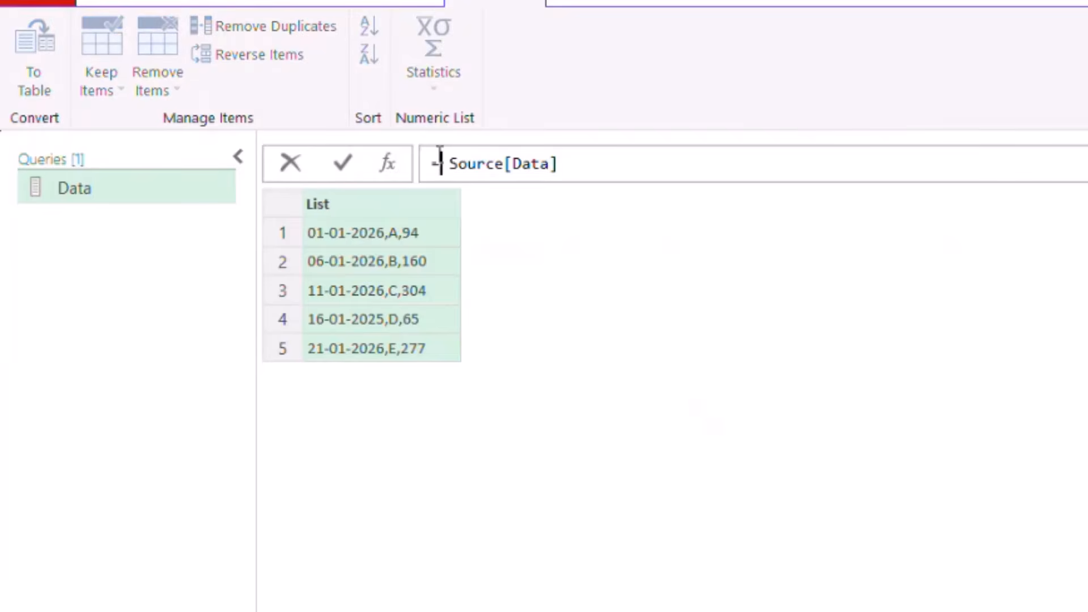
{"action": "type", "text": "tblfrom"}
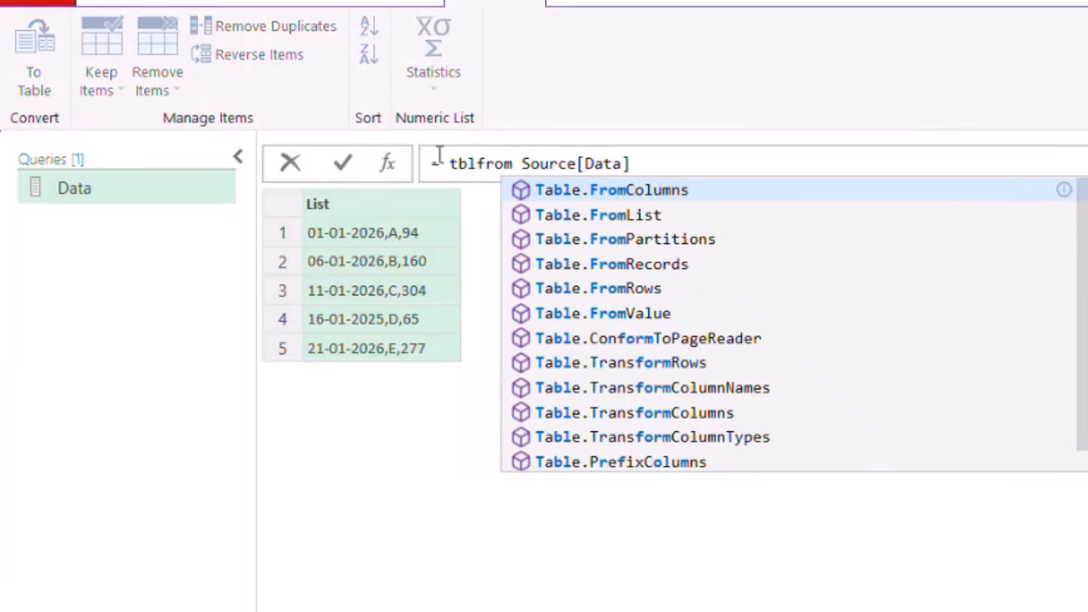
{"action": "key", "text": "Down"}
{"action": "key", "text": "Tab"}
{"action": "type", "text": "("}
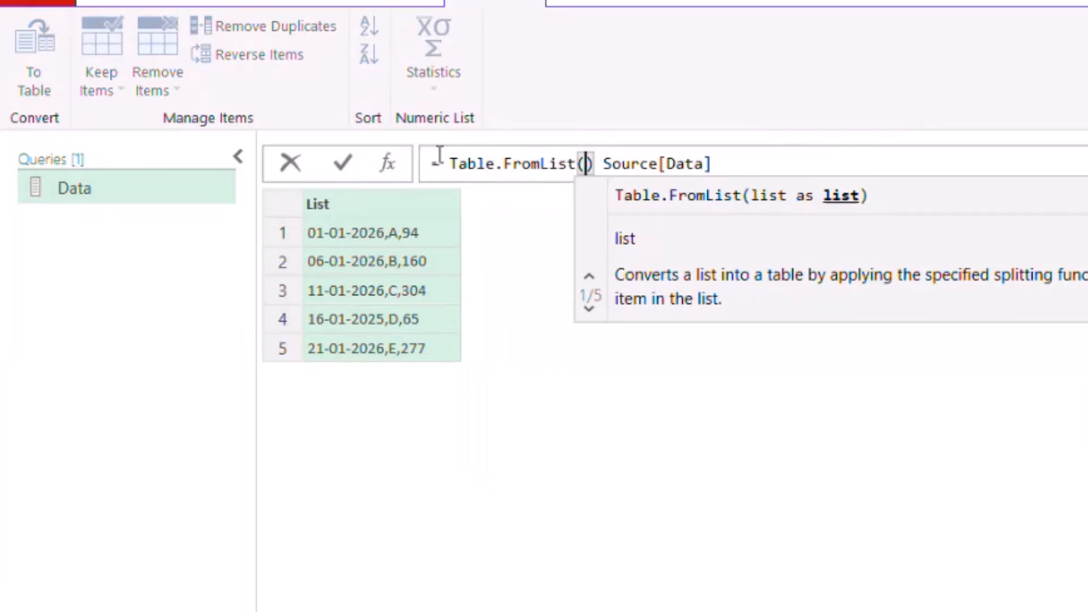
{"action": "key", "text": "Delete"}
{"action": "key", "text": "Delete"}
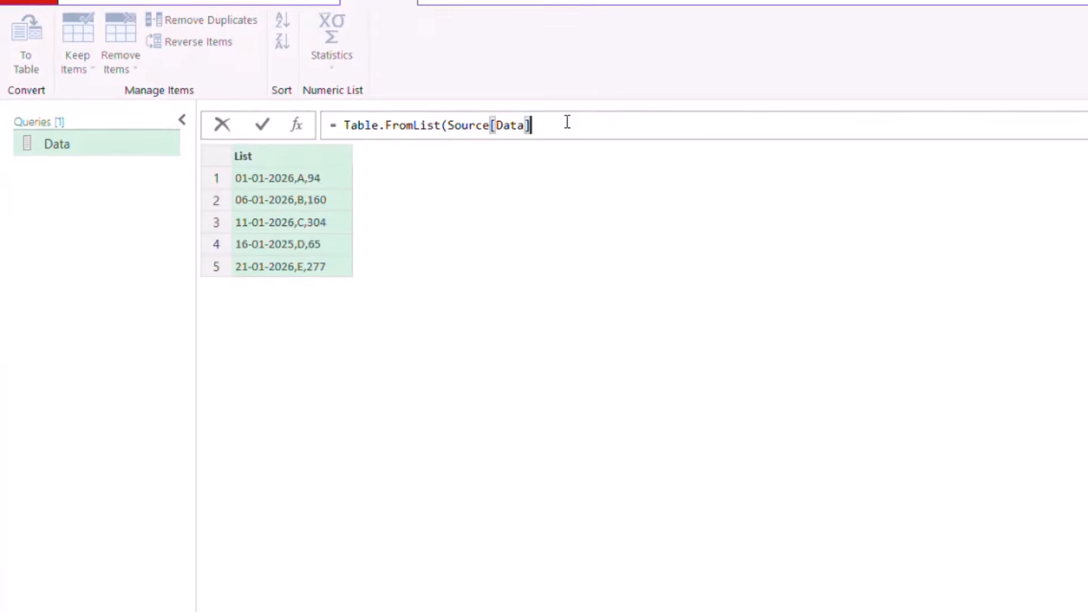
{"action": "type", "text": ","}
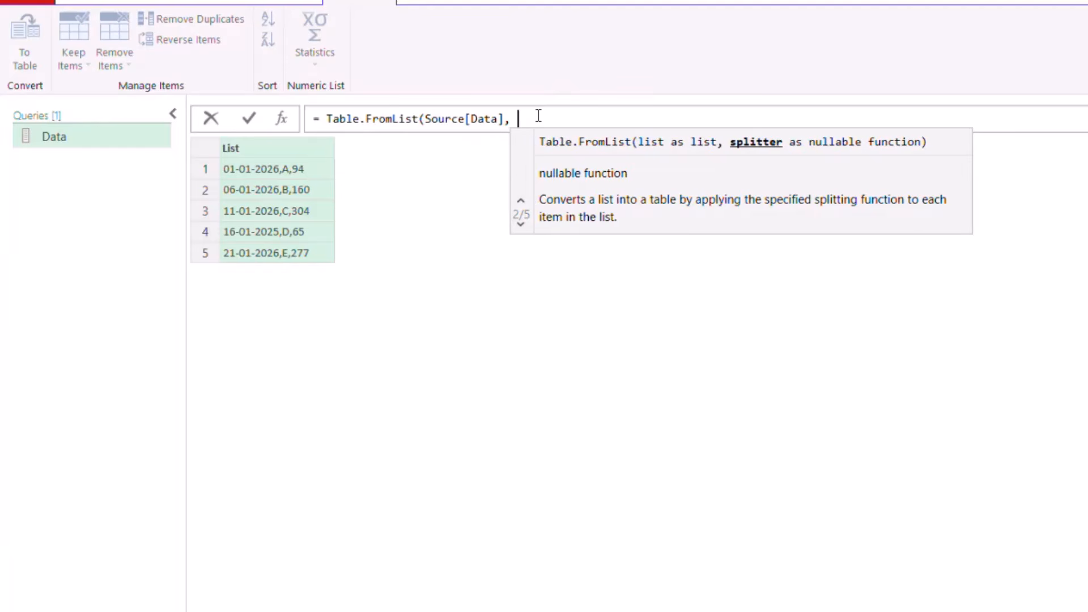
{"action": "key", "text": "Return"}
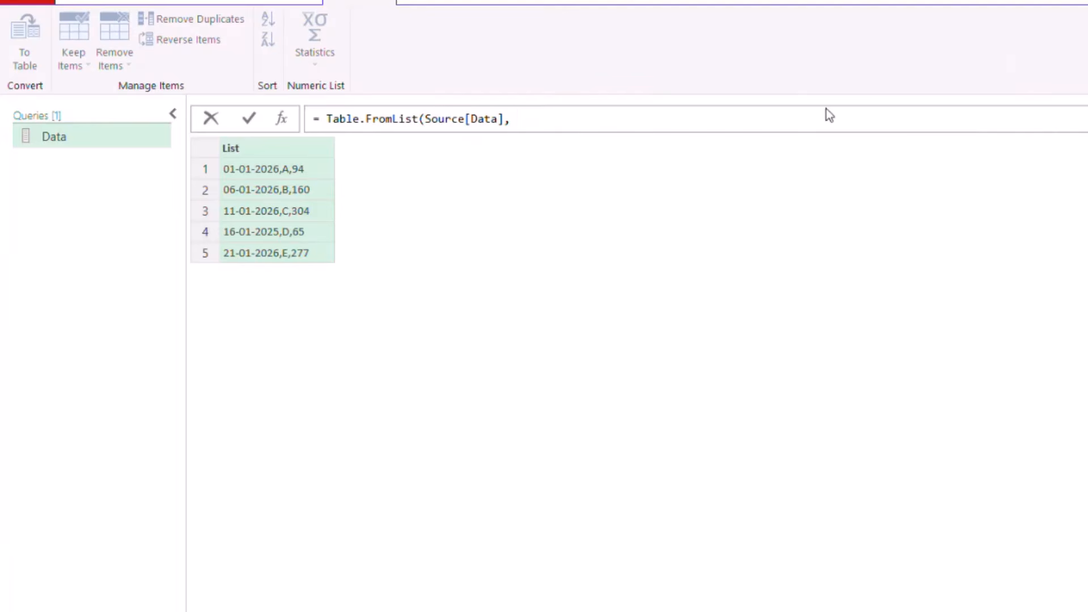
Complete the formula as Table.FromList(Source[Data], null, 3) and apply it to split the list into columns.
{"action": "left_click", "coordinate": [549, 121]}
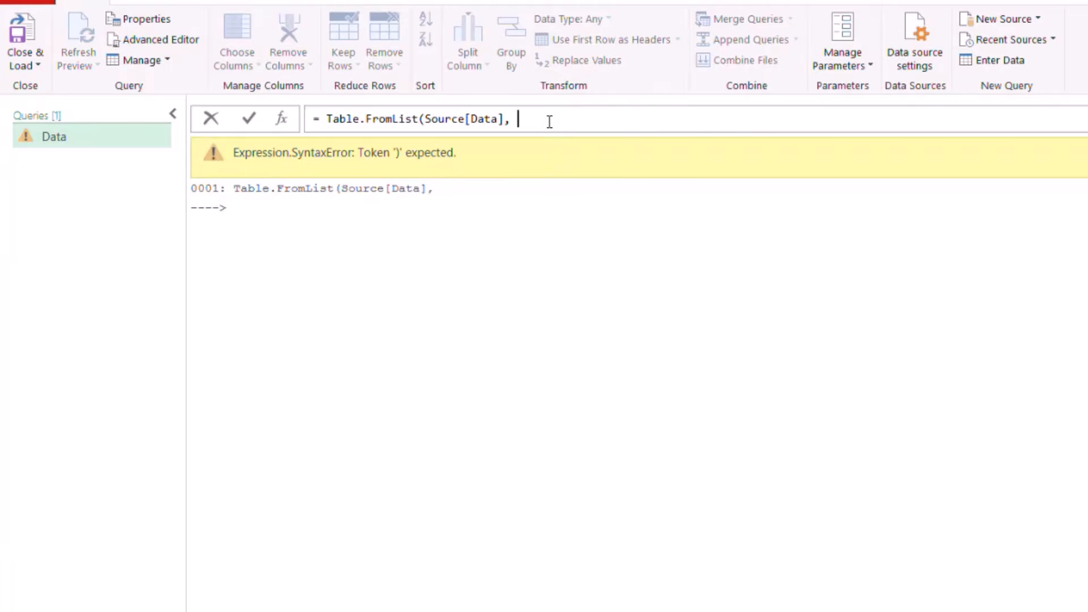
{"action": "type", "text": "null,"}
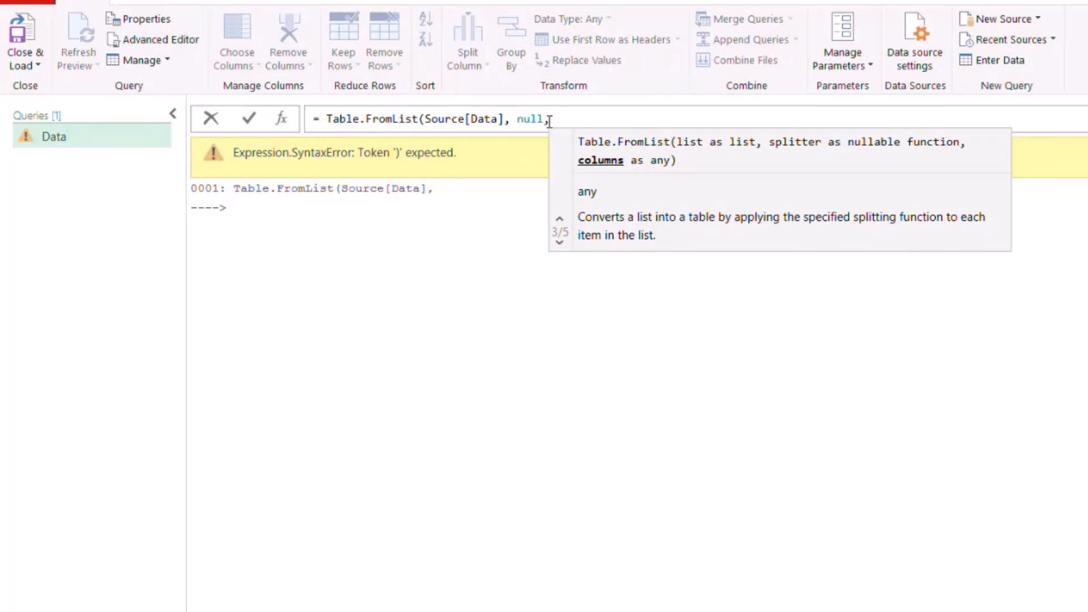
{"action": "type", "text": "3"}
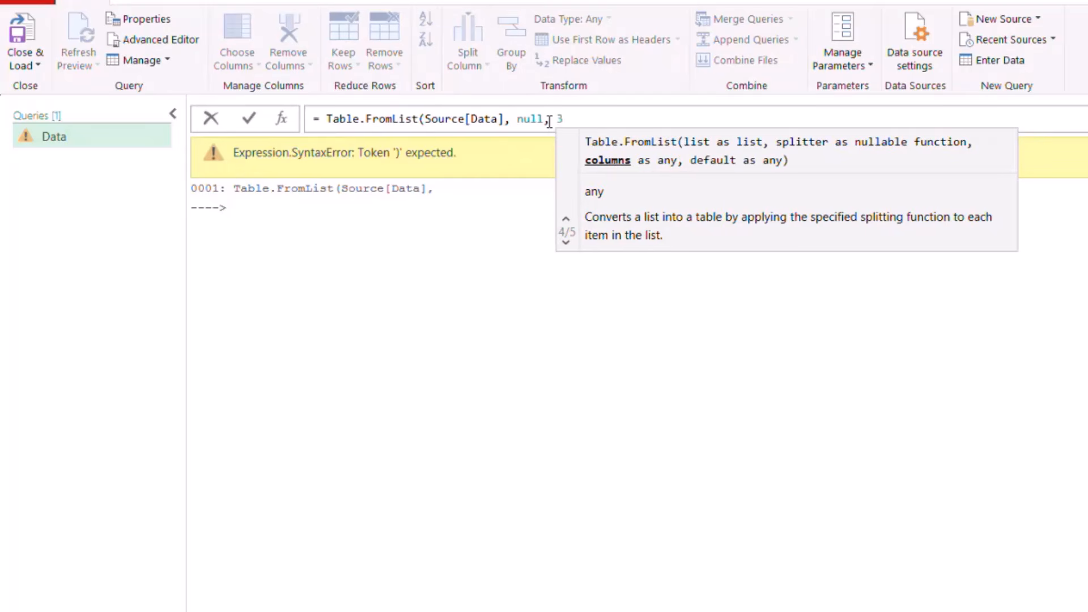
{"action": "type", "text": ")"}
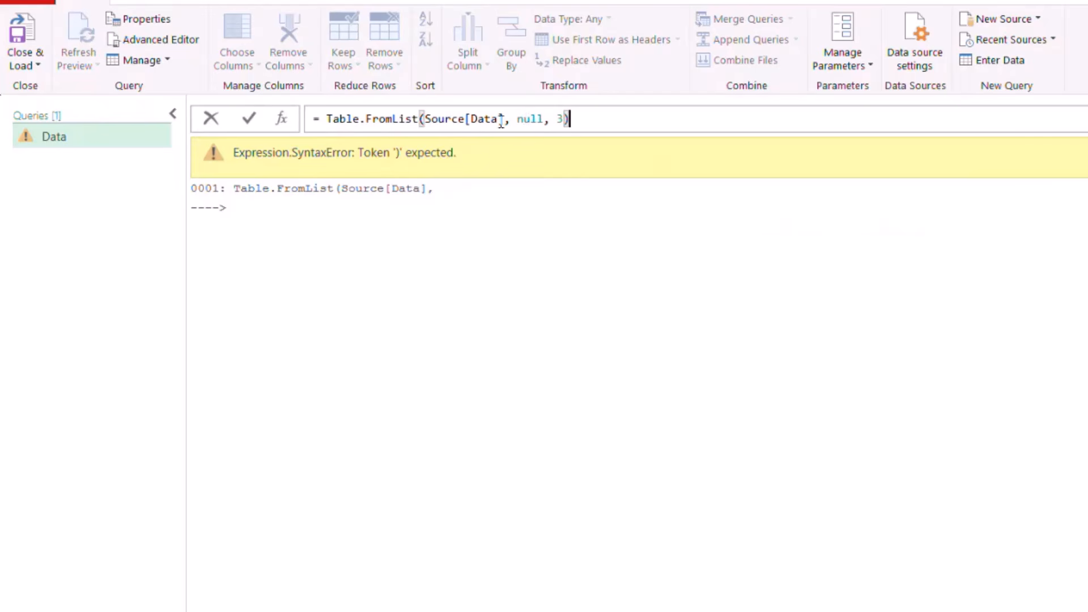
{"action": "left_click_drag", "start_coordinate": [425, 119], "coordinate": [543, 120]}
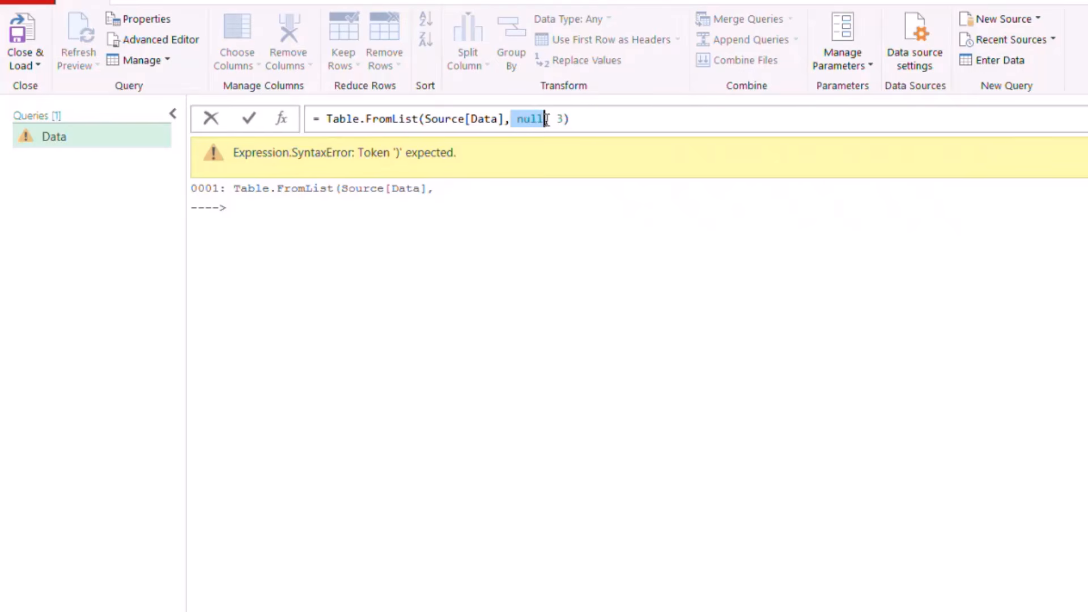
{"action": "double_click", "coordinate": [560, 119]}
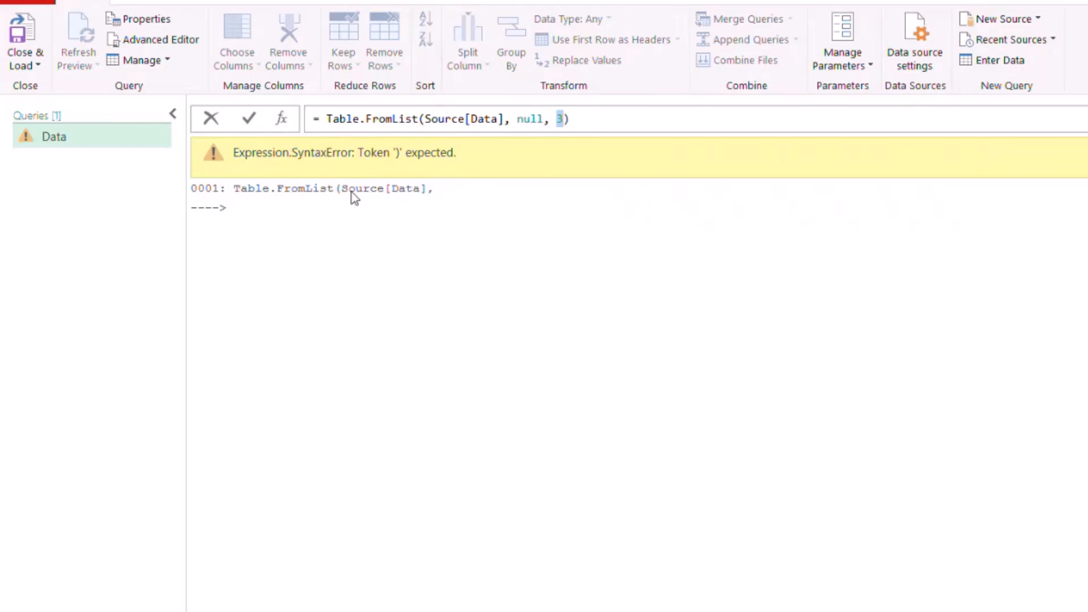
{"action": "left_click", "coordinate": [249, 113]}
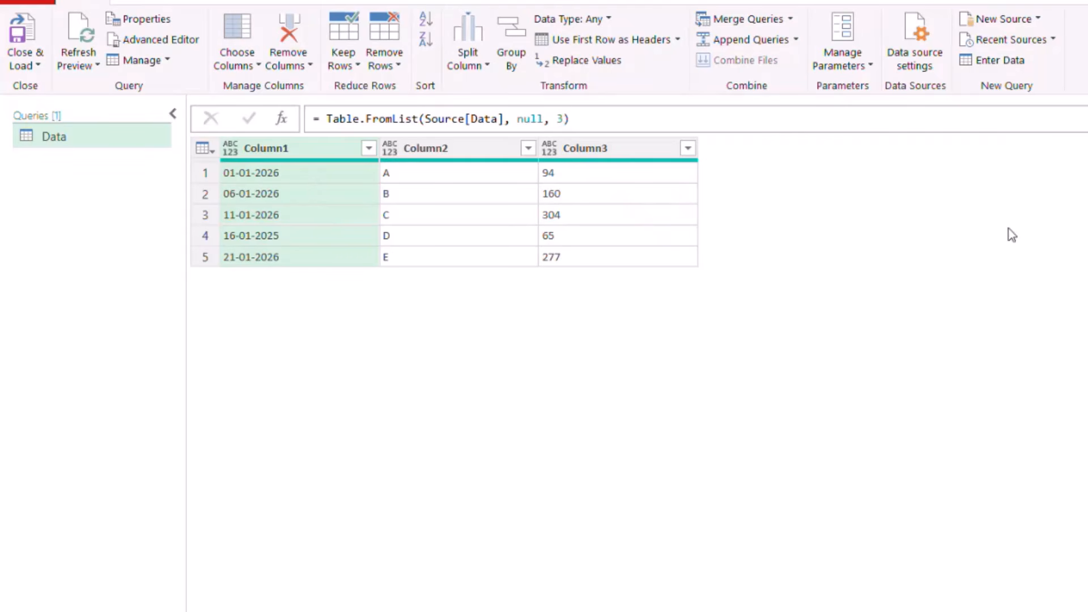
Add another step containing only the function name Table.FromList and apply it to look up the function.
{"action": "left_click", "coordinate": [282, 119]}
{"action": "left_click_drag", "start_coordinate": [327, 119], "coordinate": [388, 131]}
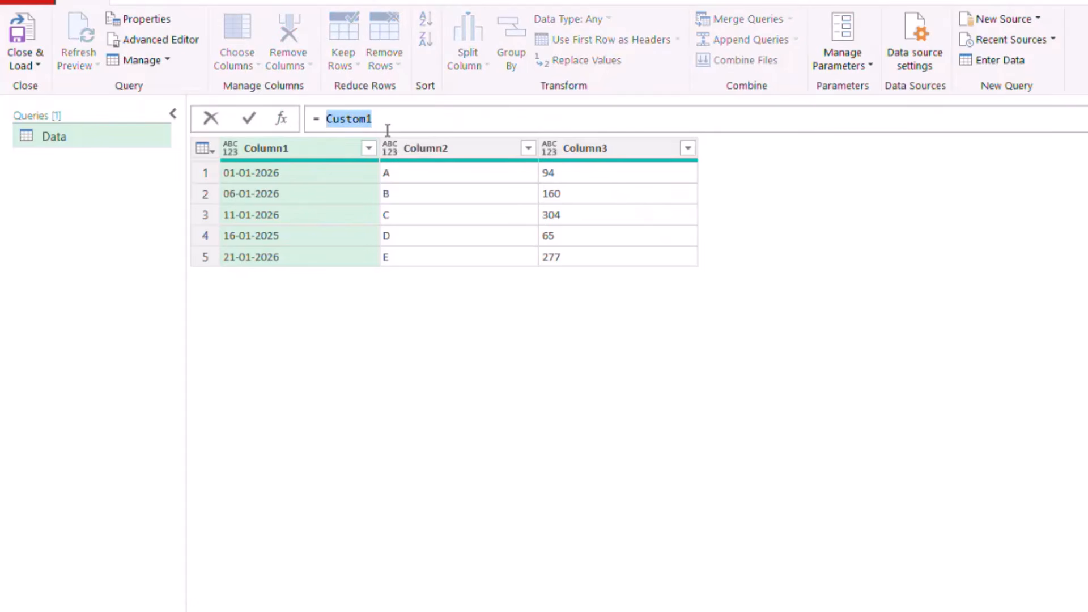
{"action": "type", "text": "tblFromL"}
{"action": "key", "text": "Tab"}
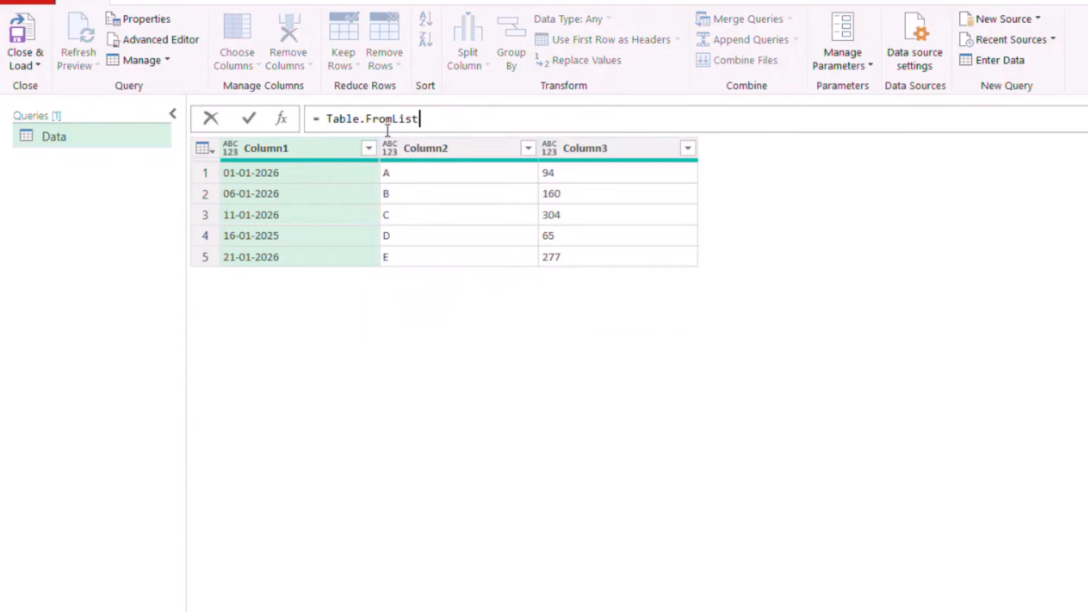
{"action": "left_click", "coordinate": [248, 118]}
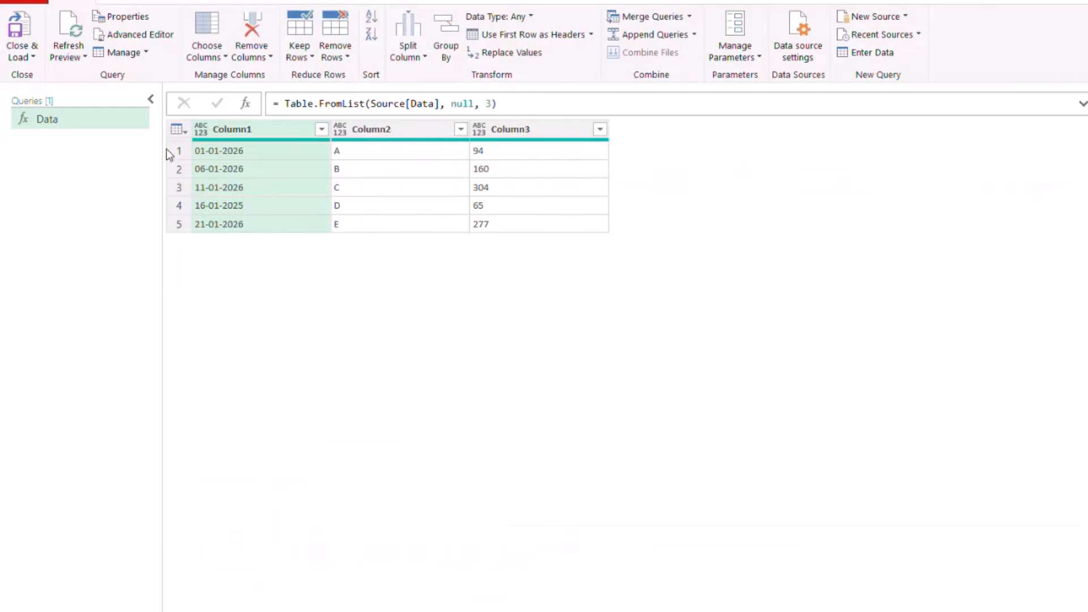
Compare the Source step with the Table.FromList step and examine the null and 3 arguments in its formula.
{"action": "left_click", "coordinate": [262, 157]}
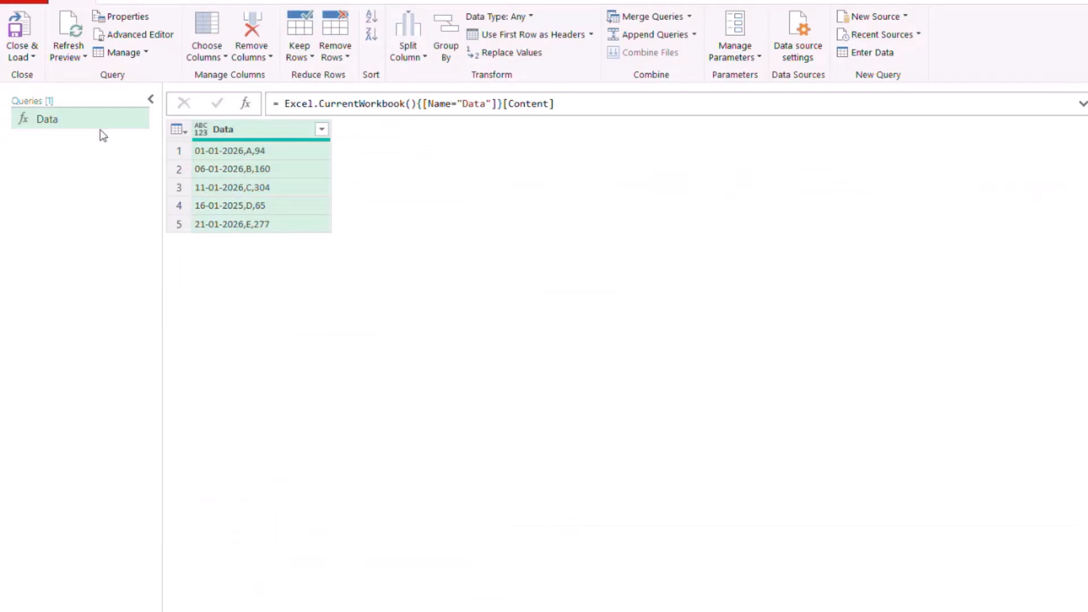
{"action": "left_click", "coordinate": [291, 148]}
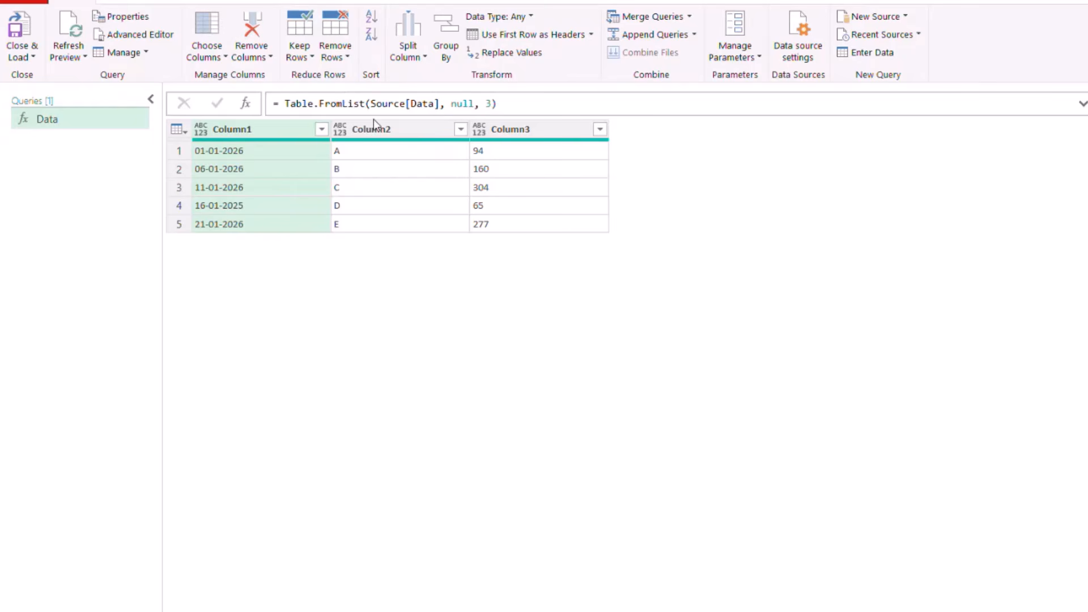
{"action": "double_click", "coordinate": [461, 104]}
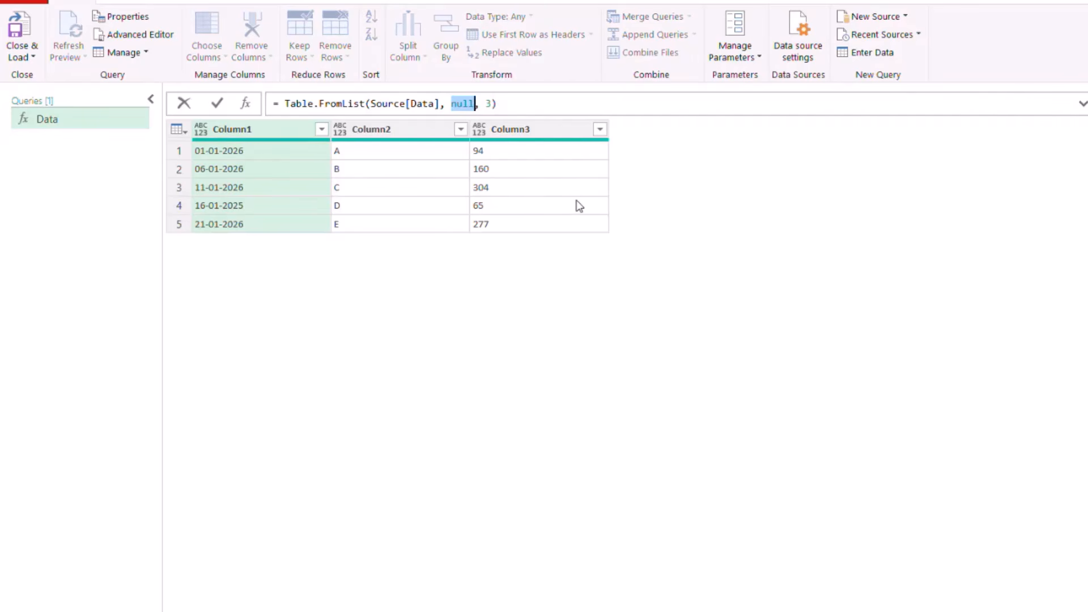
{"action": "key", "text": "Return"}
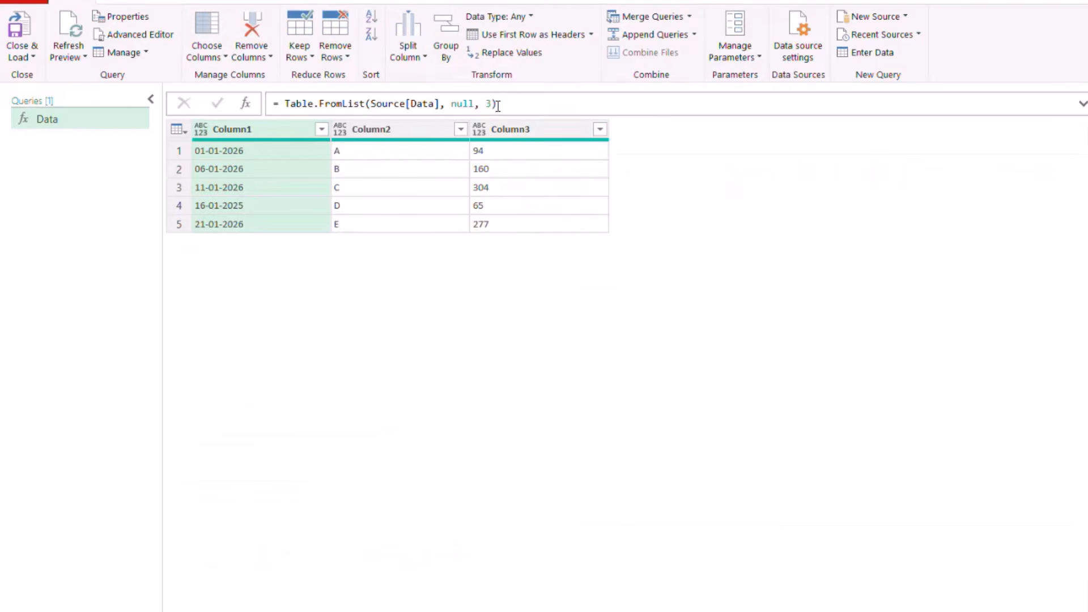
{"action": "left_click_drag", "start_coordinate": [481, 103], "coordinate": [523, 105]}
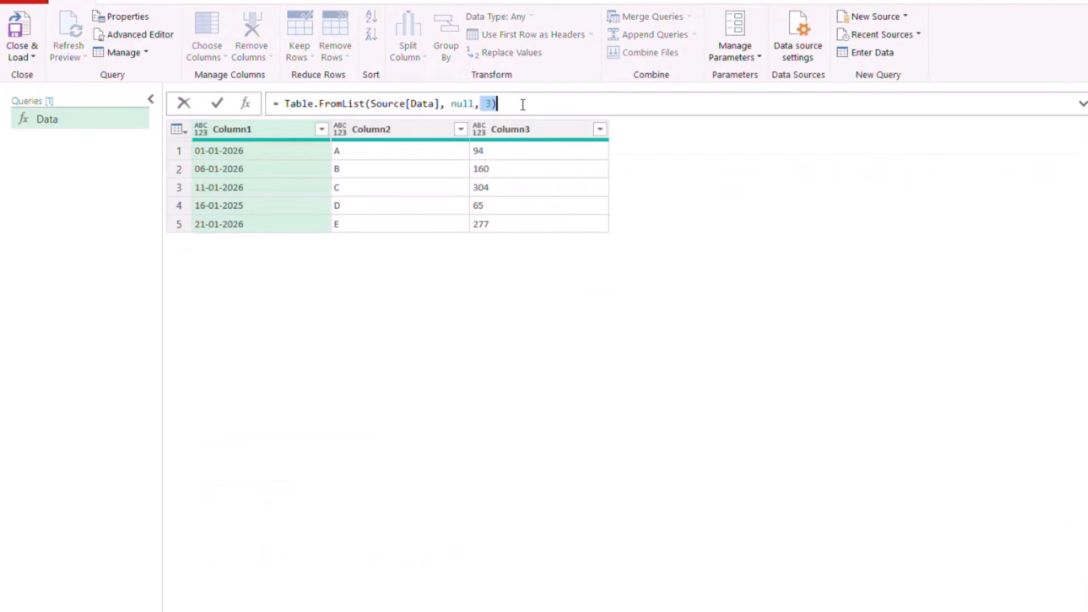
Replace the column count in the Table.FromList formula with the names {"Date","Product","Qty"} and apply it.
{"action": "key", "text": "BackSpace"}
{"action": "type", "text": "{\""}
{"action": "type", "text": "Date\","}
{"action": "type", "text": "\"Product"}
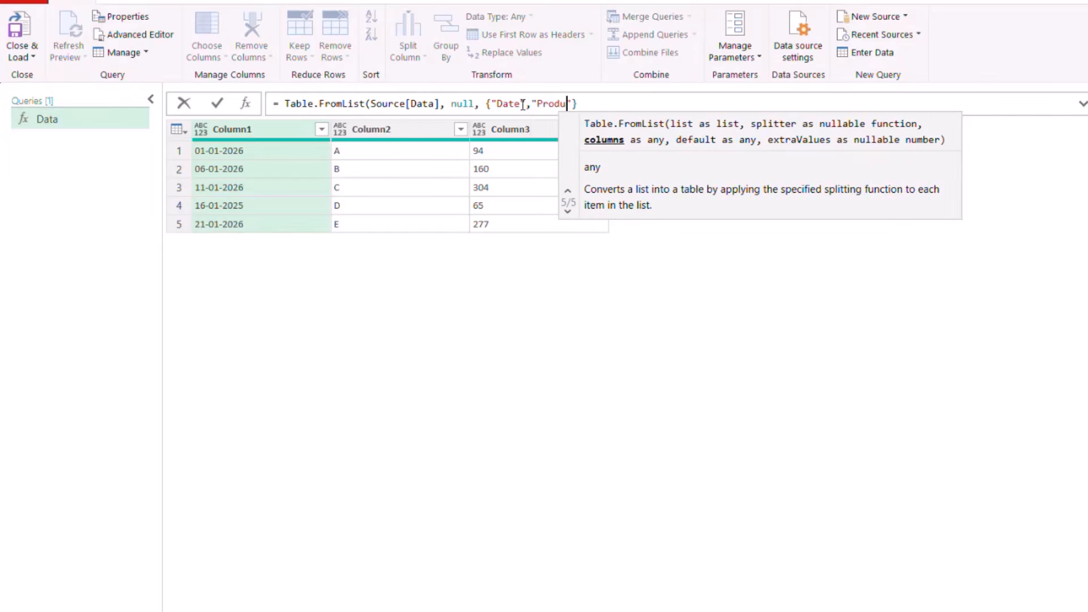
{"action": "type", "text": "\",\"Q"}
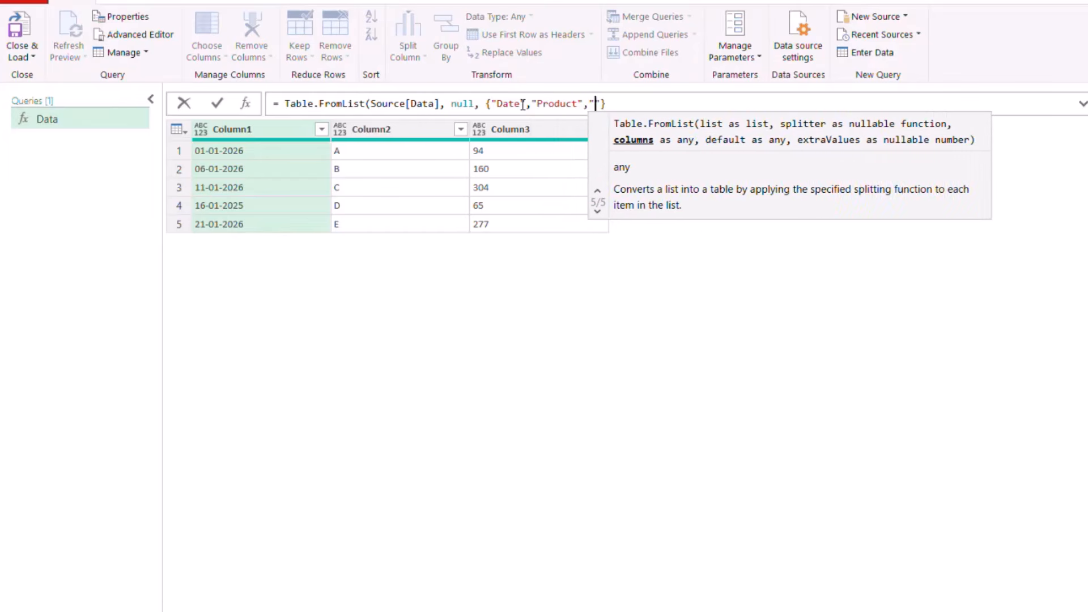
{"action": "type", "text": "ty"}
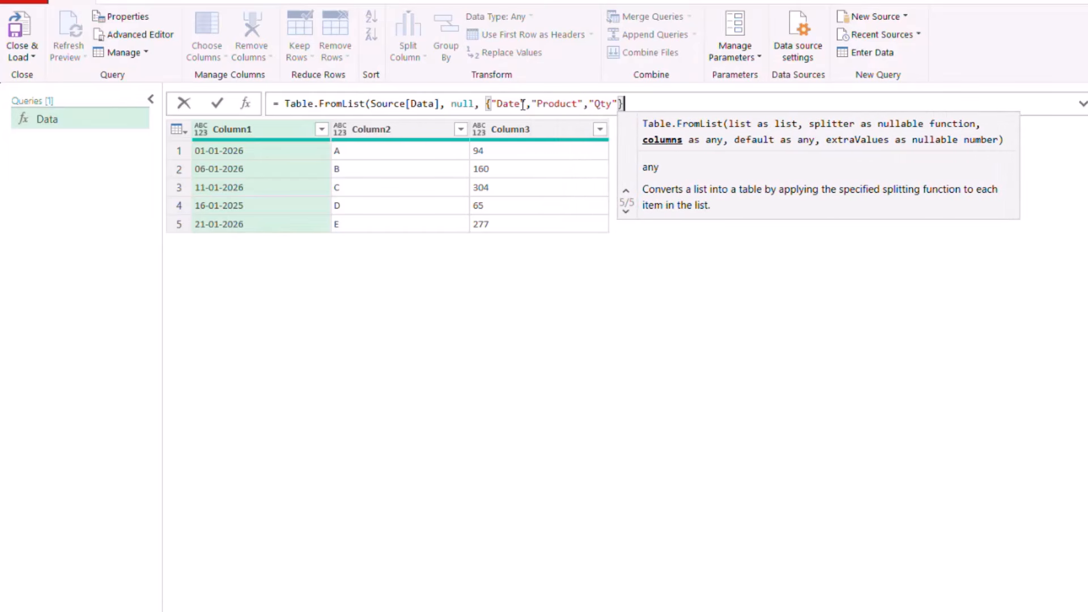
{"action": "type", "text": "\"})"}
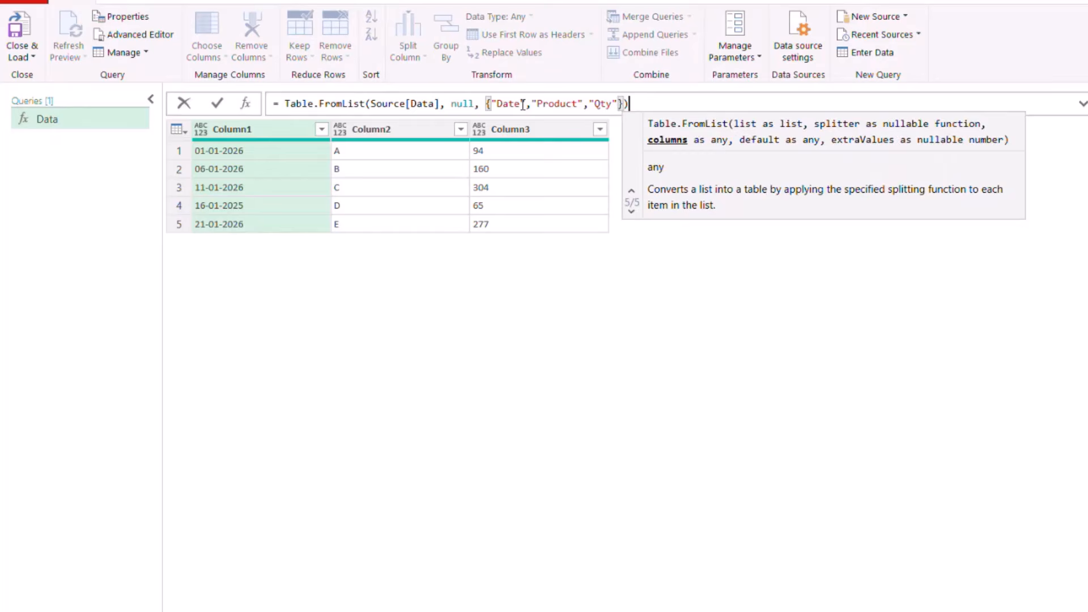
{"action": "left_click", "coordinate": [217, 102]}
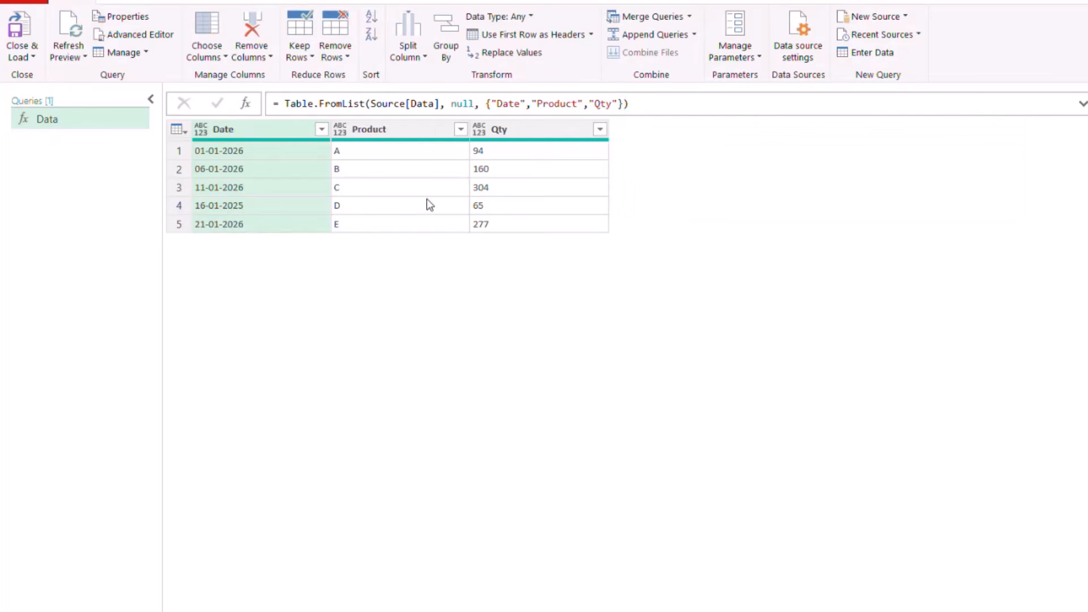
Close and load the Data query, then close the TablefromList Function workbook.
{"action": "left_click", "coordinate": [30, 57]}
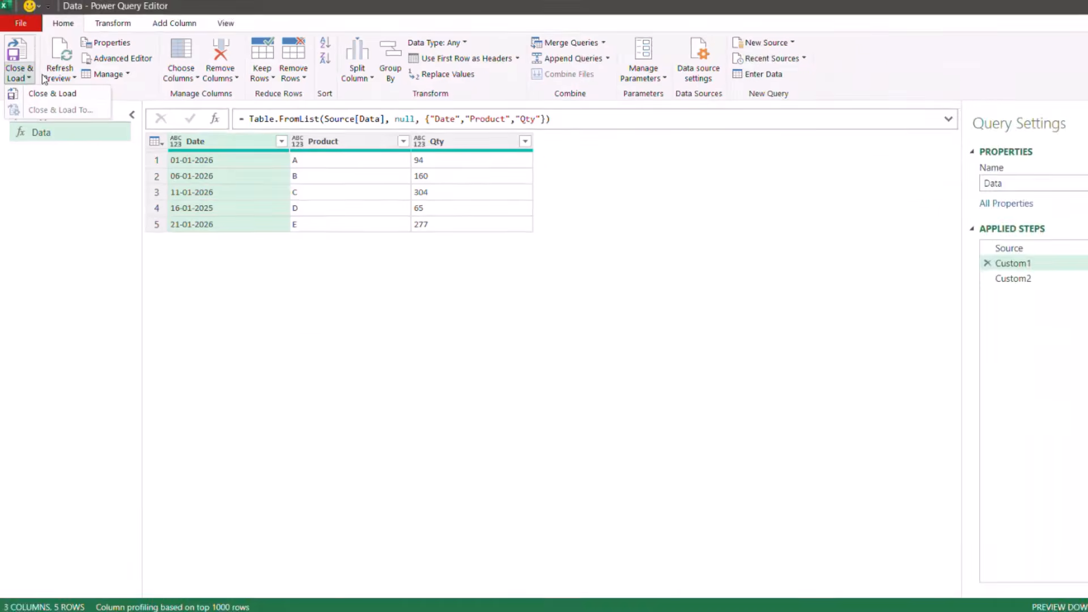
{"action": "left_click", "coordinate": [60, 74]}
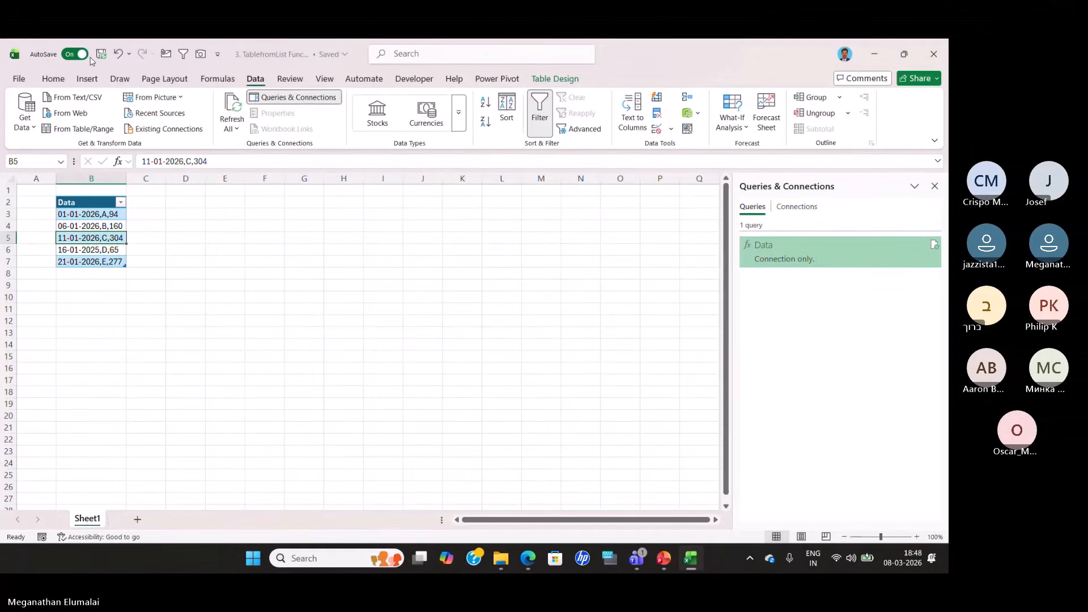
{"action": "left_click", "coordinate": [941, 54]}
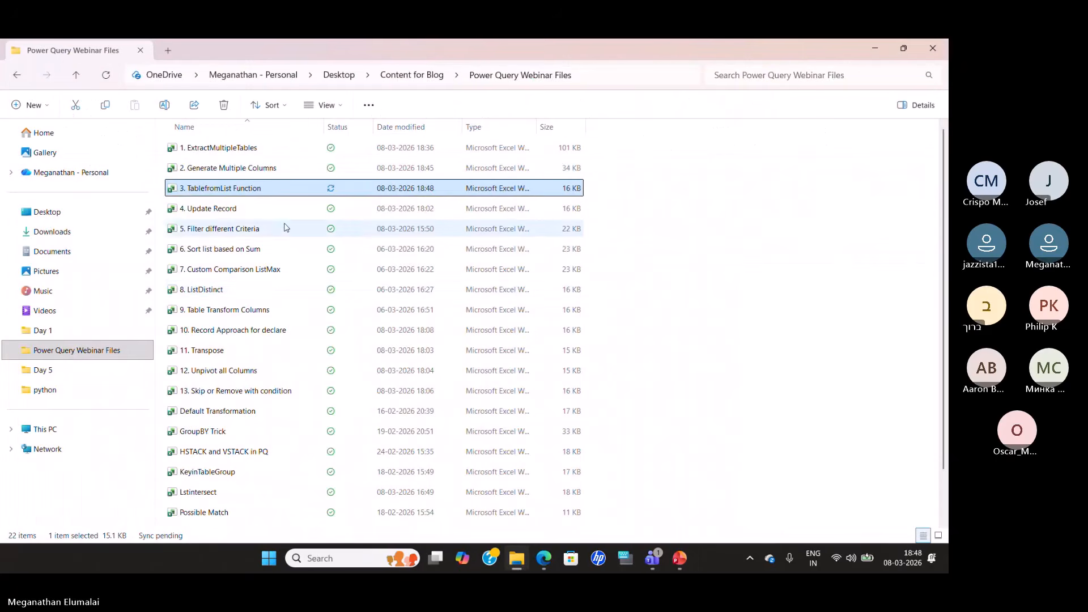
Open the workbook "4. Update Record" and open its Data query for editing at the Split step.
{"action": "double_click", "coordinate": [227, 210]}
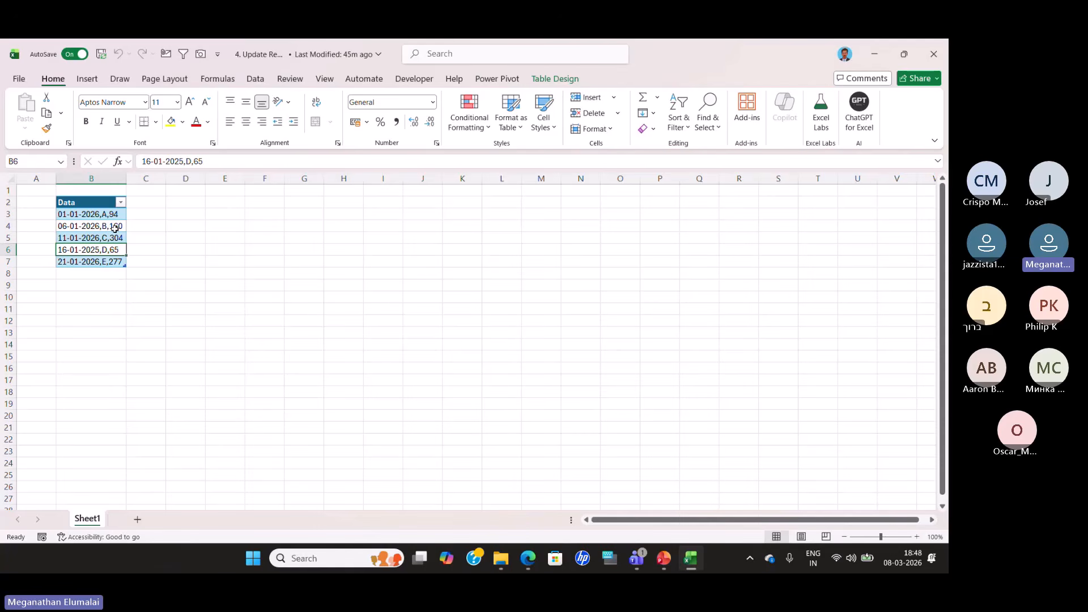
{"action": "left_click", "coordinate": [255, 78]}
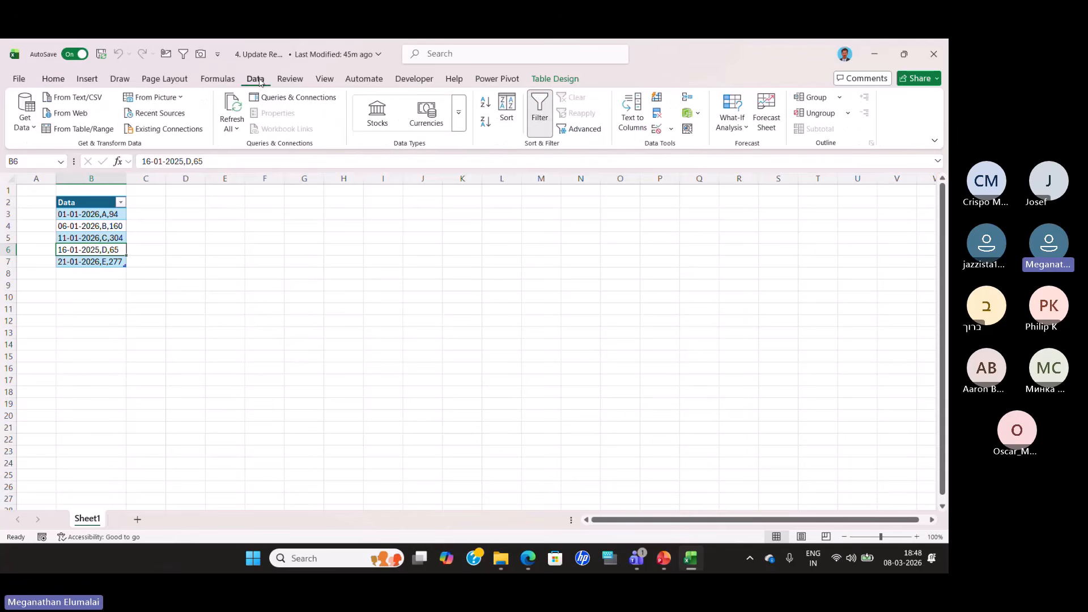
{"action": "left_click", "coordinate": [294, 97]}
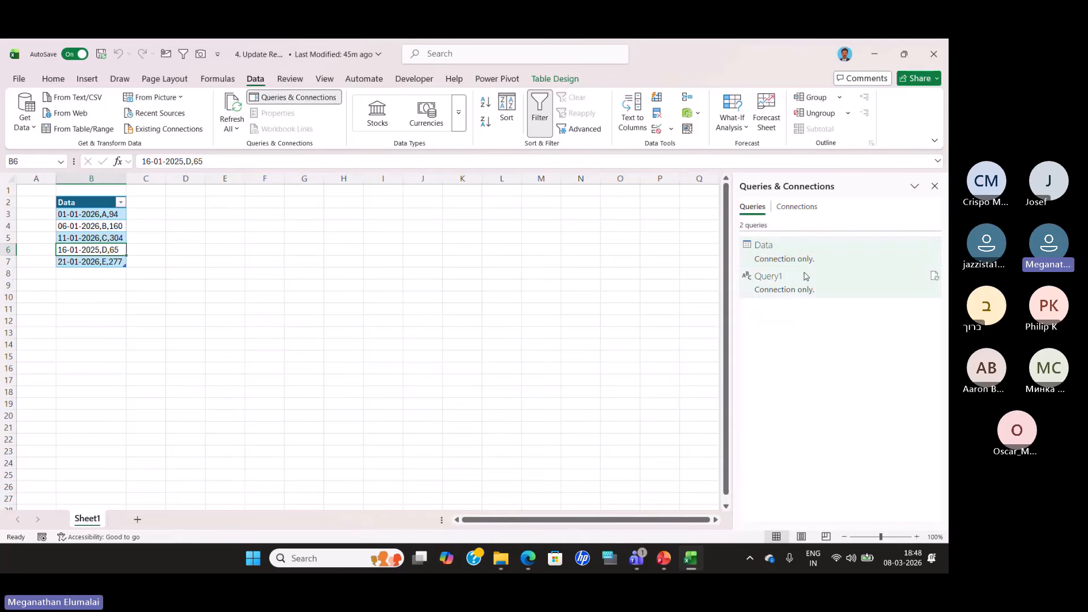
{"action": "double_click", "coordinate": [792, 256]}
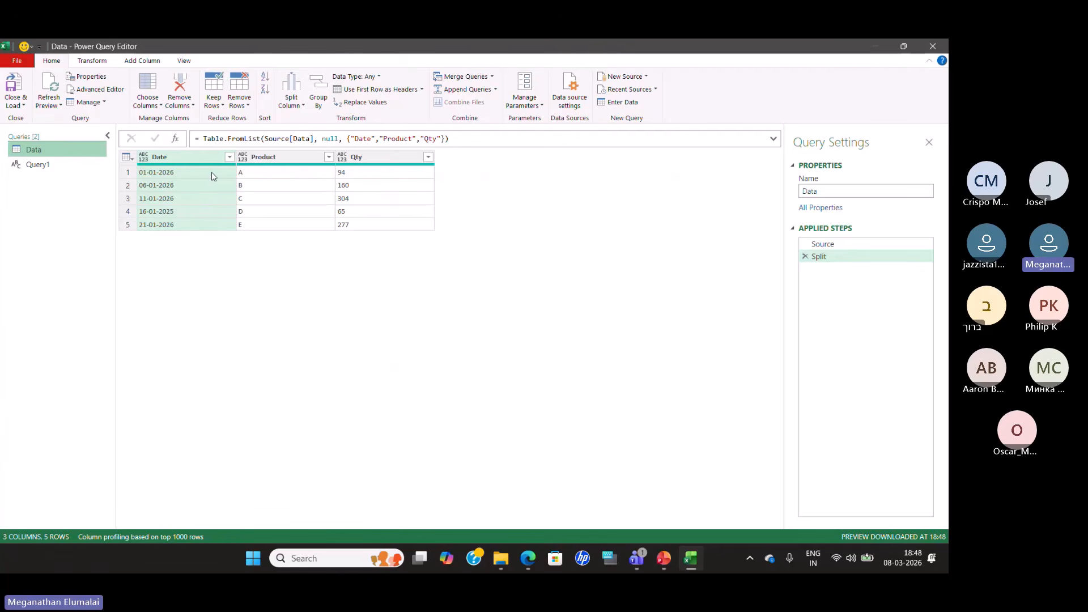
{"action": "left_click", "coordinate": [280, 172]}
{"action": "key", "text": "Right"}
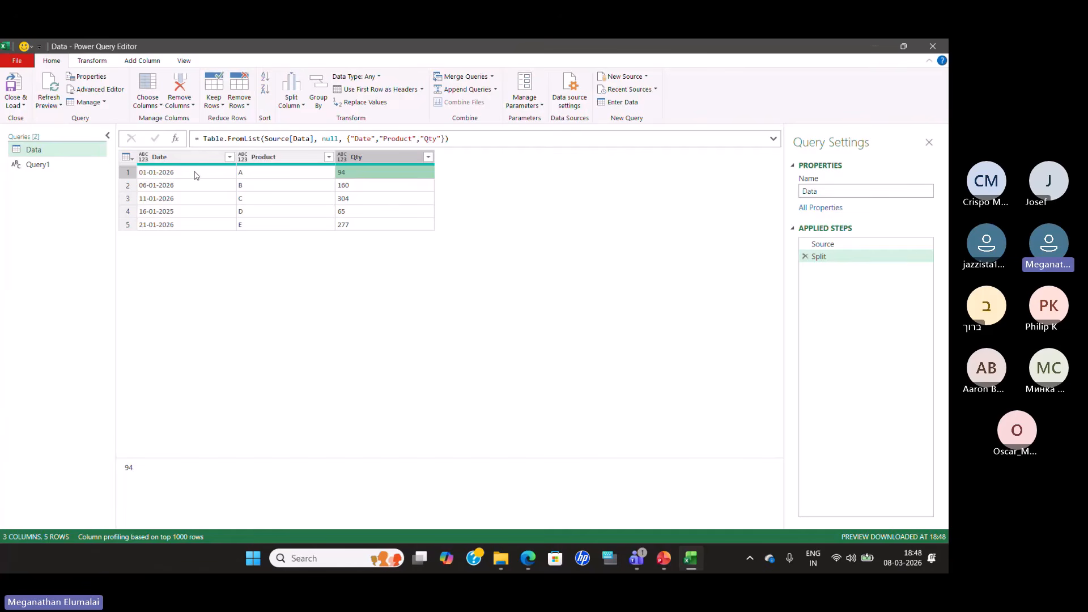
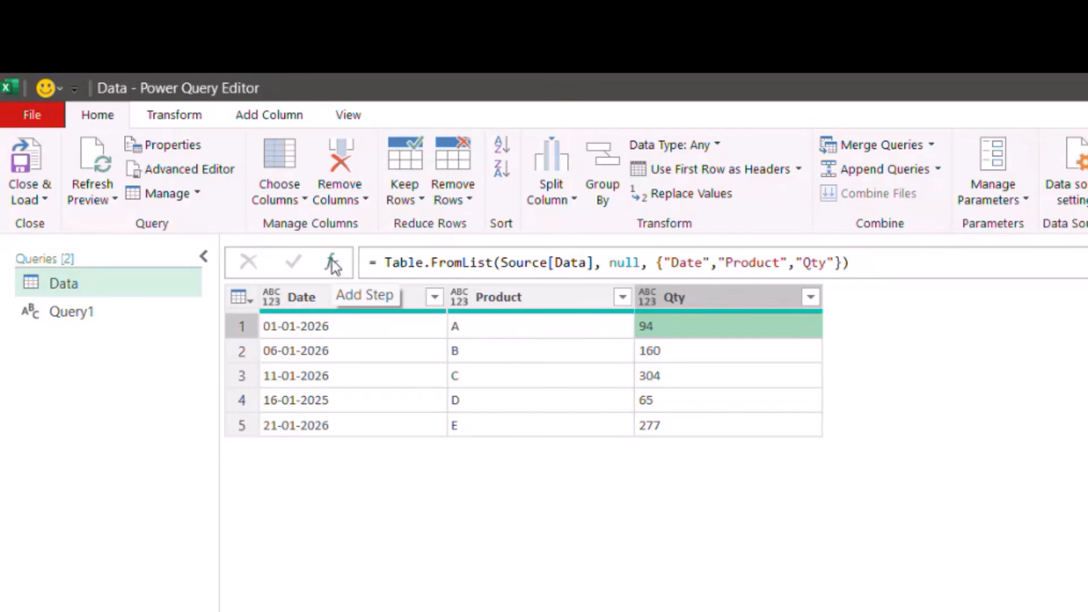
Add a custom step after Split and begin its formula as Table.TransformRows with Split as the table argument.
{"action": "left_click", "coordinate": [333, 264]}
{"action": "left_click", "coordinate": [377, 265]}
{"action": "type", "text": "tbltro Split"}
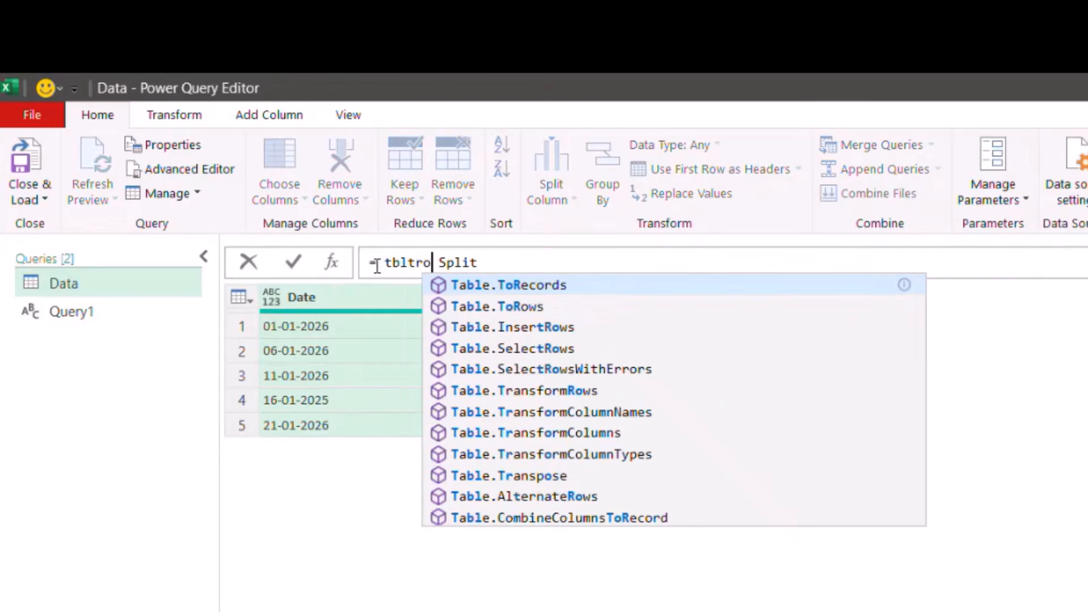
{"action": "key", "text": "Down"}
{"action": "key", "text": "Down"}
{"action": "key", "text": "Down"}
{"action": "key", "text": "Down"}
{"action": "key", "text": "Down"}
{"action": "key", "text": "Tab"}
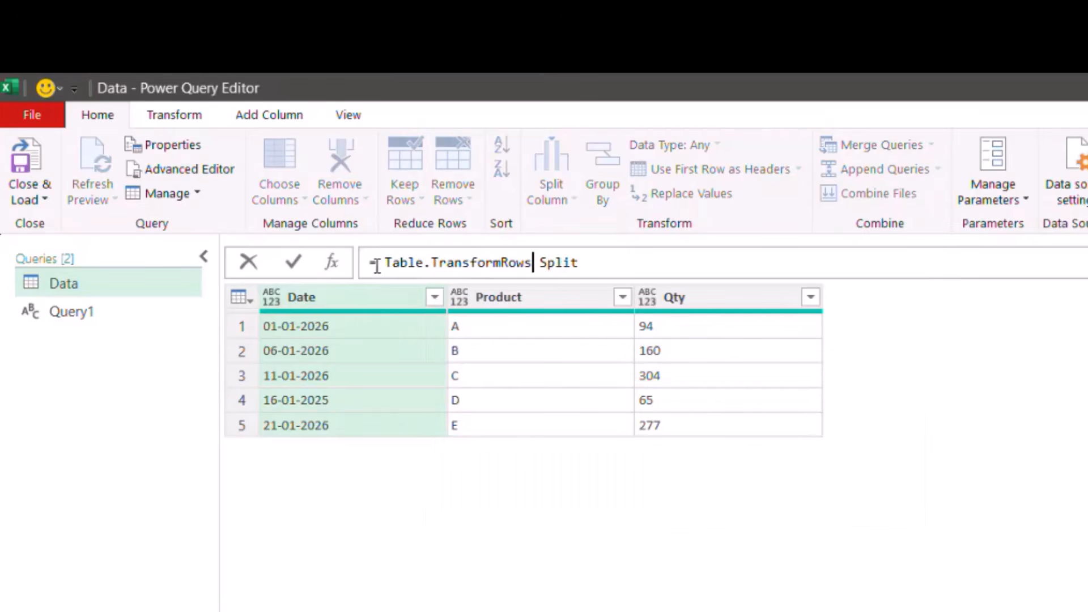
{"action": "type", "text": "("}
{"action": "key", "text": "Delete"}
{"action": "key", "text": "Delete"}
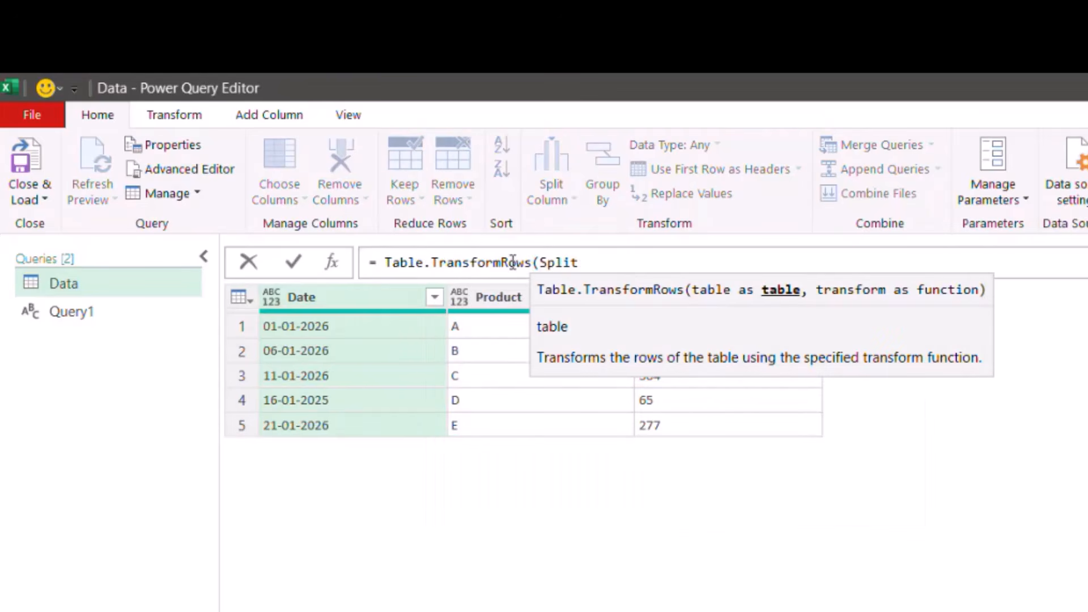
Complete the formula as Table.TransformRows(Split, each _) and apply it.
{"action": "left_click", "coordinate": [637, 262]}
{"action": "type", "text": ", each "}
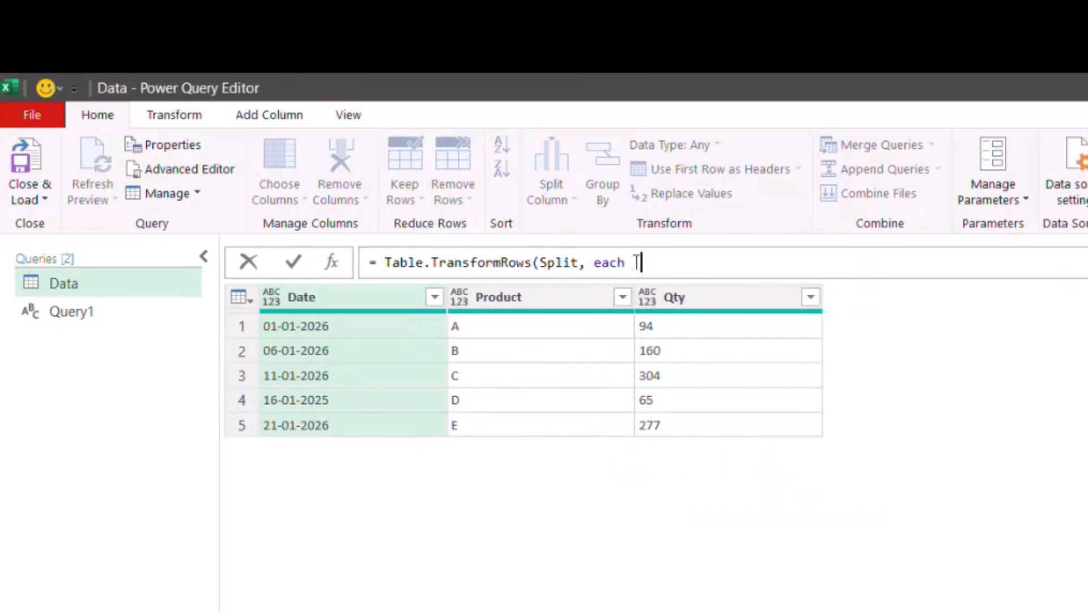
{"action": "type", "text": ")"}
{"action": "left_click", "coordinate": [295, 261]}
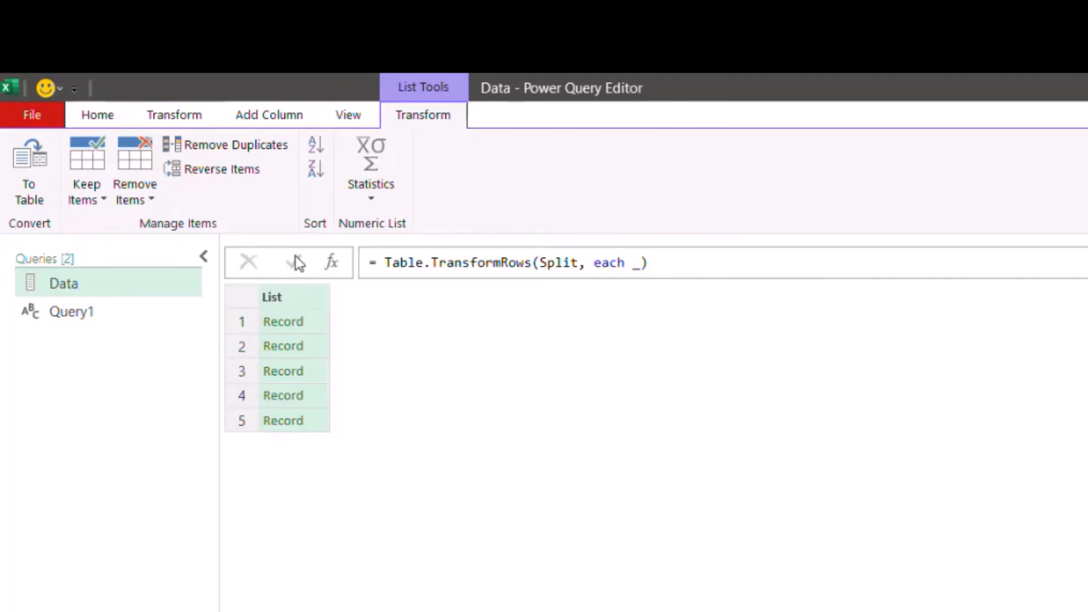
Preview the first record in the list and enlarge the preview area to view its fields.
{"action": "left_click", "coordinate": [319, 322]}
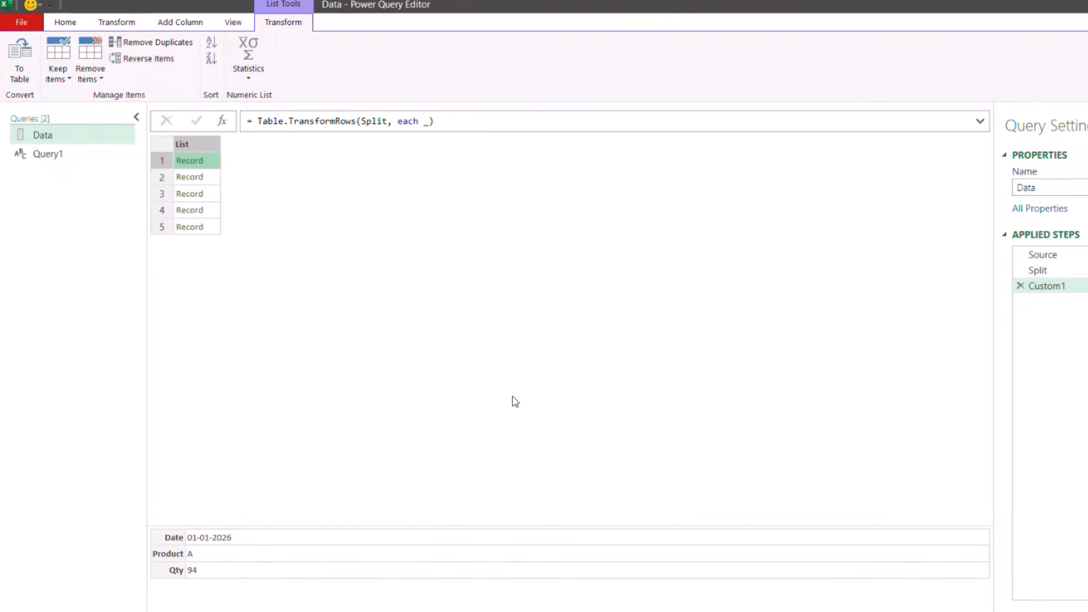
{"action": "key", "text": "ctrl+shift+plus"}
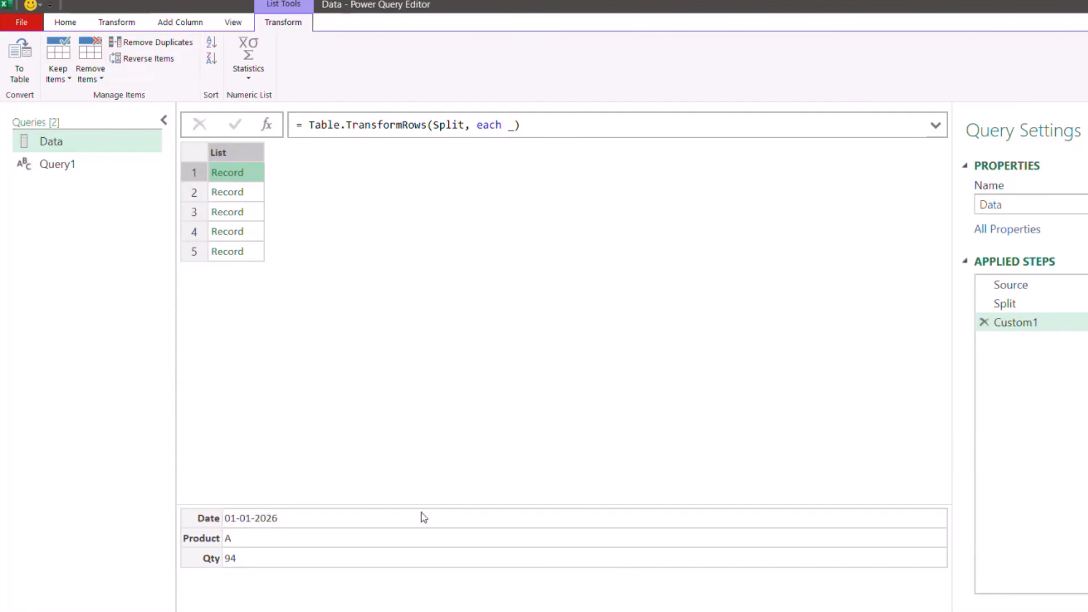
{"action": "left_click_drag", "start_coordinate": [421, 503], "coordinate": [421, 454]}
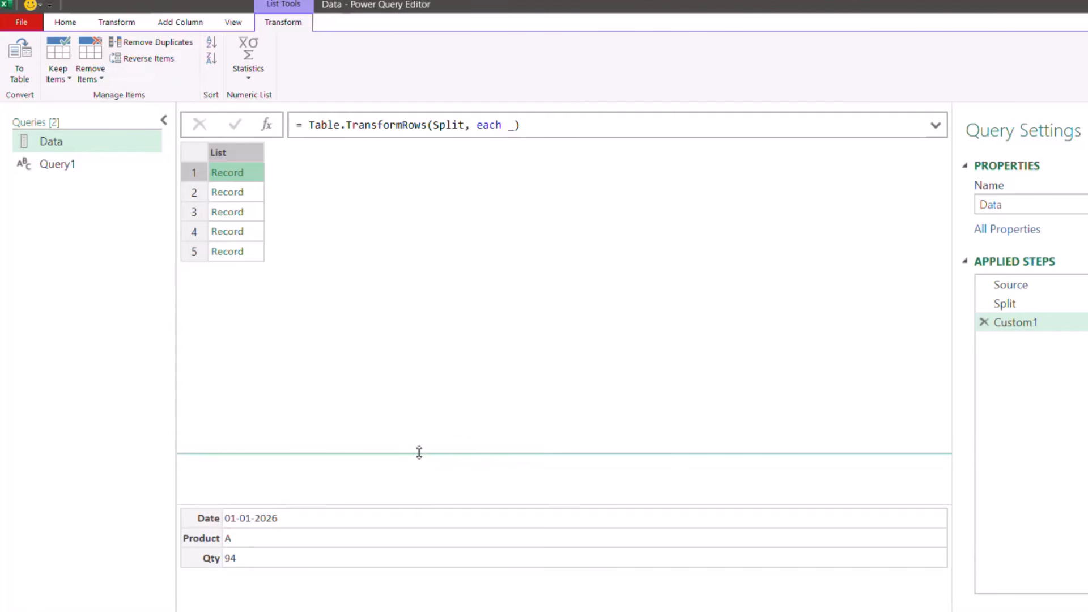
Append a record with a Name field holding a person's first name to each row using & and apply the formula.
{"action": "left_click", "coordinate": [532, 131]}
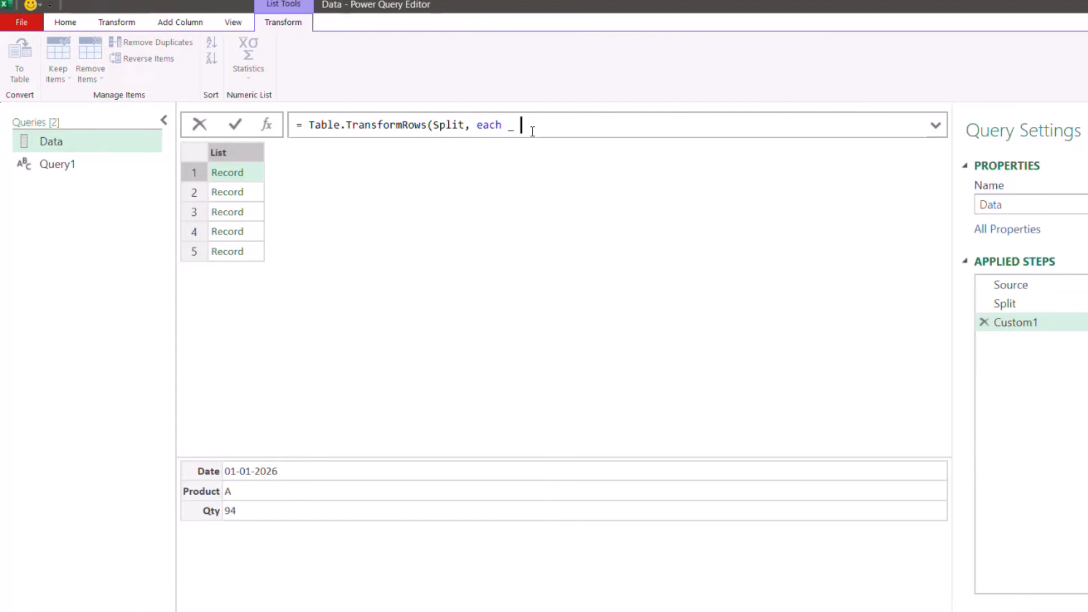
{"action": "type", "text": "&"}
{"action": "type", "text": " ["}
{"action": "type", "text": "Name = "}
{"action": "type", "text": "\"\""}
{"action": "type", "text": "Megan"}
{"action": "left_click", "coordinate": [658, 122]}
{"action": "type", "text": ")"}
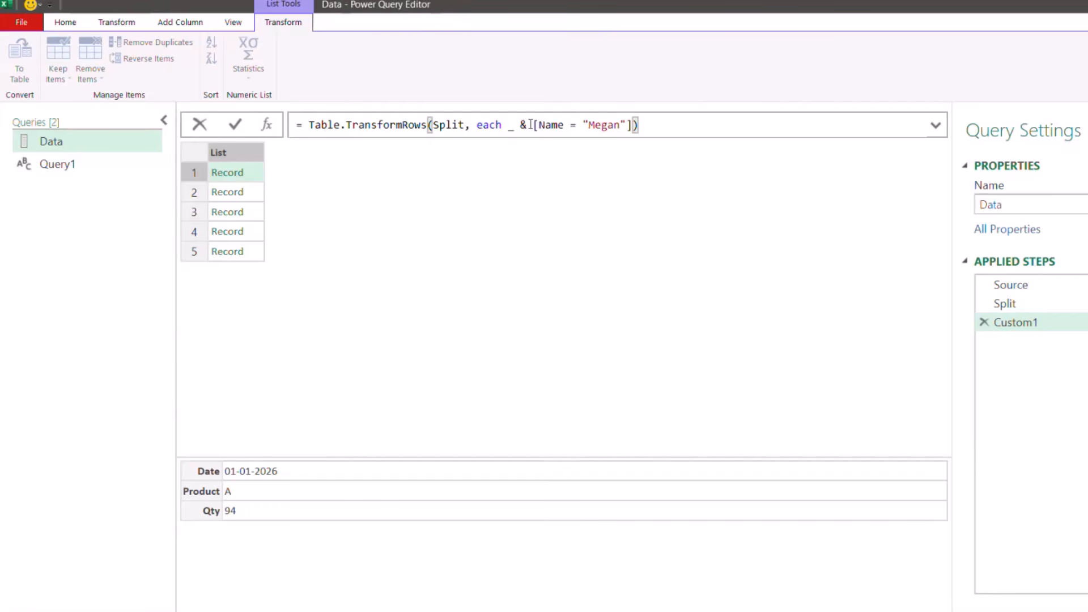
{"action": "left_click", "coordinate": [235, 124]}
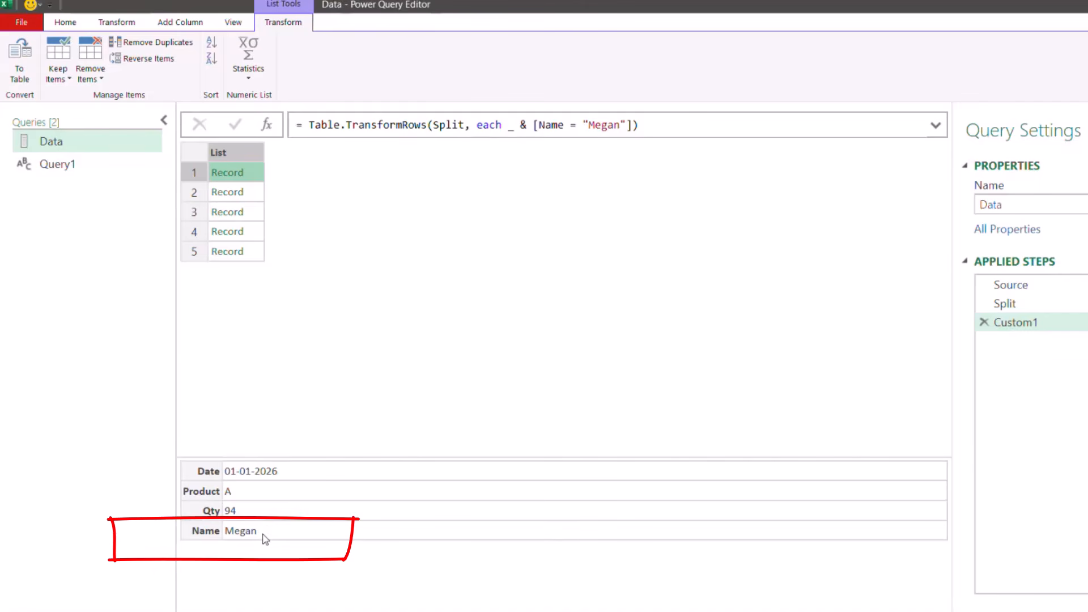
Add the field City = "Chennai" to the appended record, apply the formula and preview the first record.
{"action": "left_click_drag", "start_coordinate": [534, 124], "coordinate": [638, 125]}
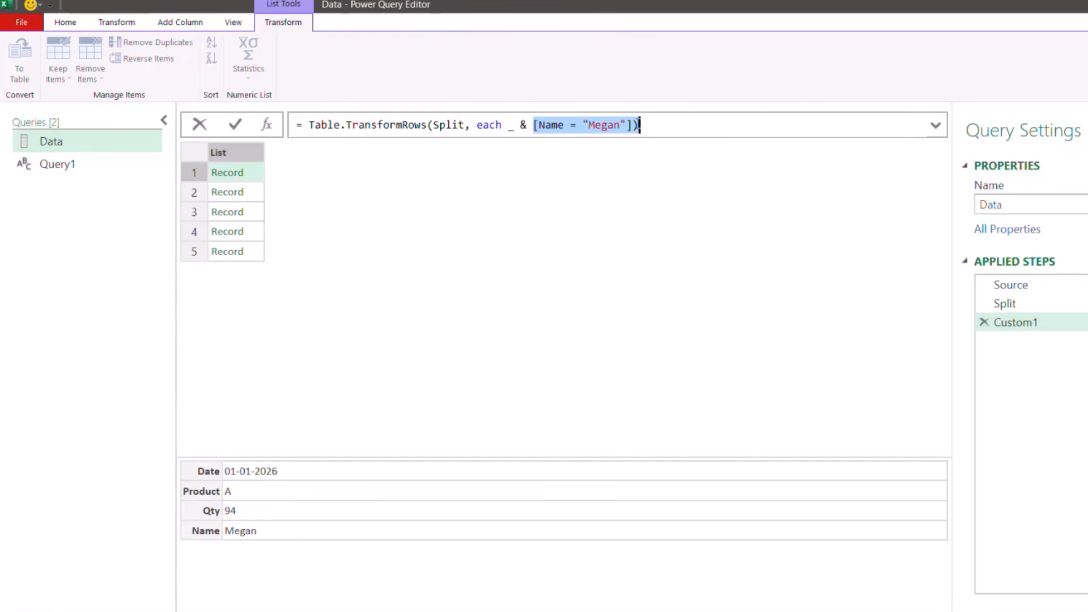
{"action": "left_click", "coordinate": [522, 124]}
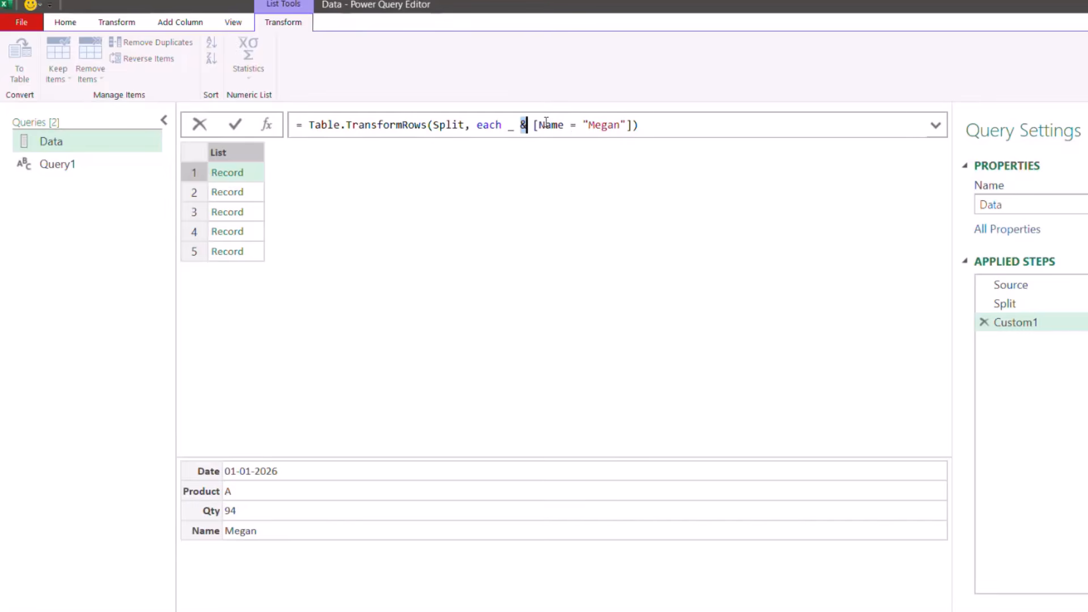
{"action": "left_click", "coordinate": [627, 125]}
{"action": "type", "text": ","}
{"action": "key", "text": "Left"}
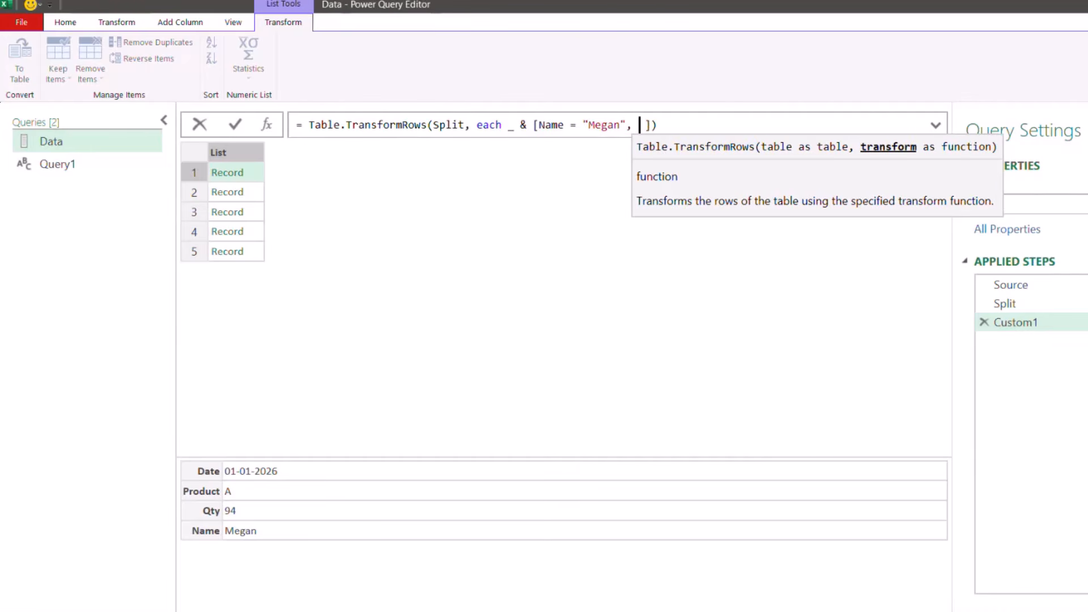
{"action": "type", "text": "City"}
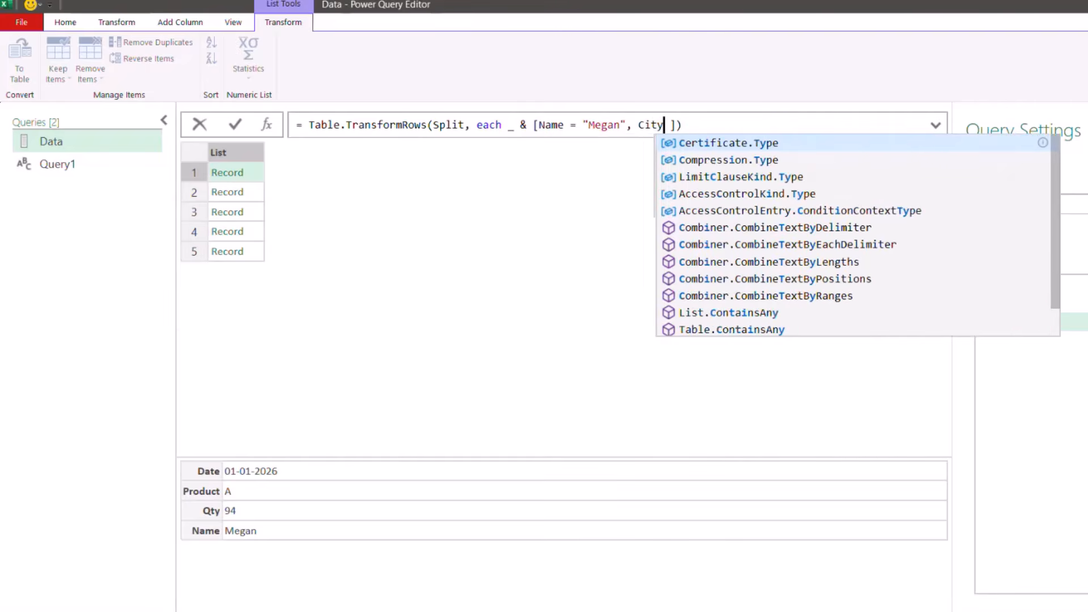
{"action": "type", "text": " = \"Che"}
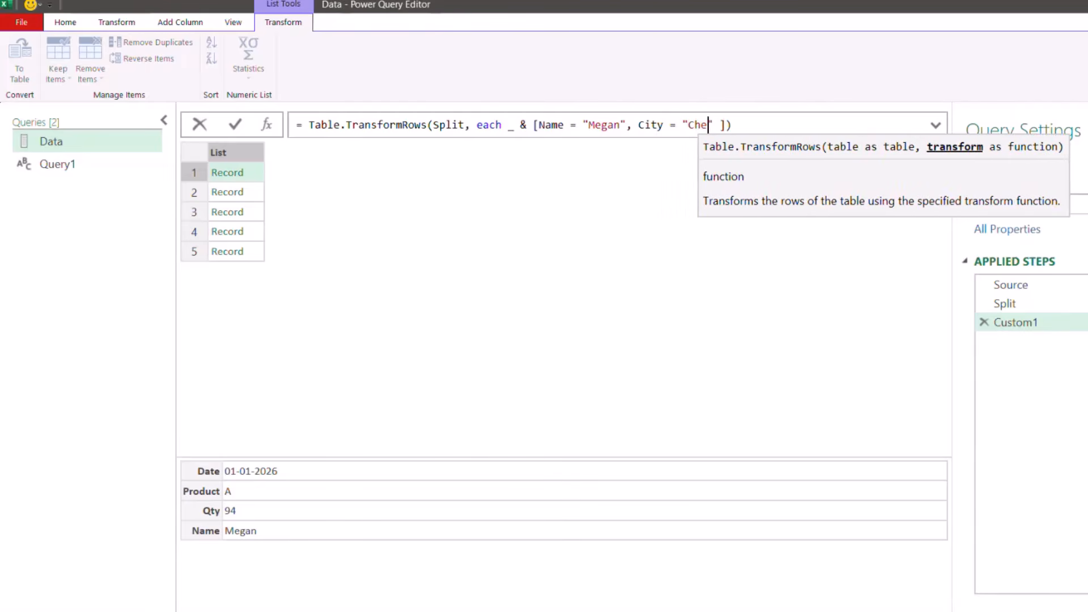
{"action": "type", "text": "nnai"}
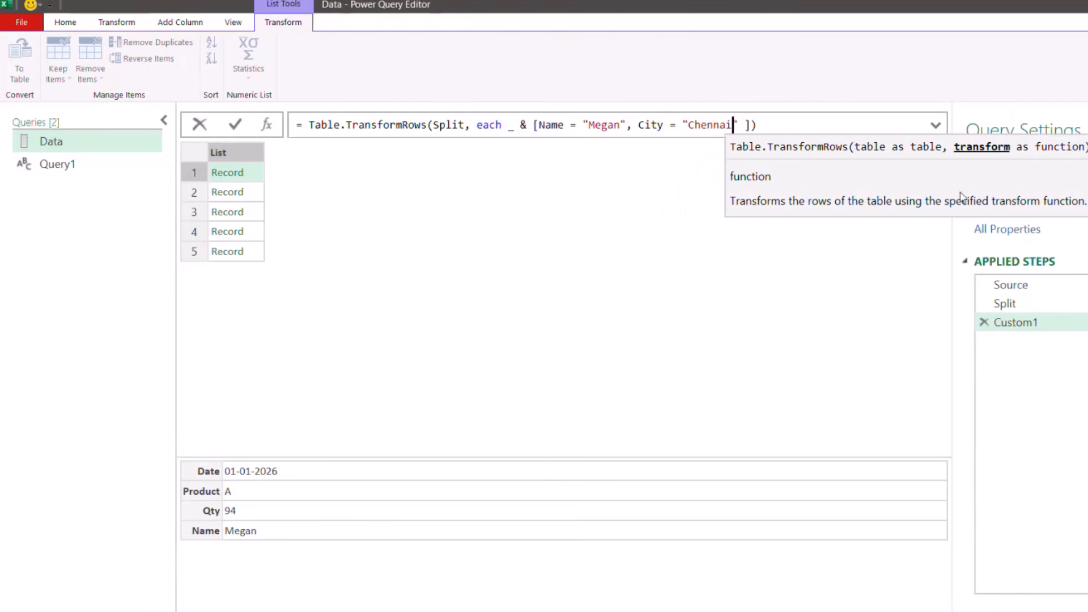
{"action": "left_click", "coordinate": [236, 126]}
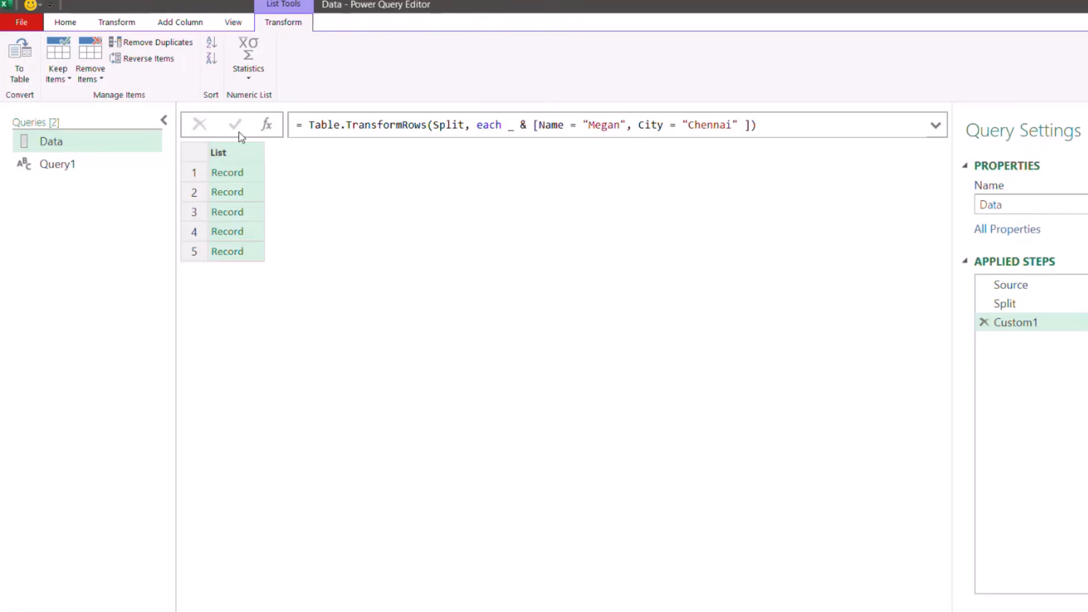
{"action": "left_click", "coordinate": [258, 173]}
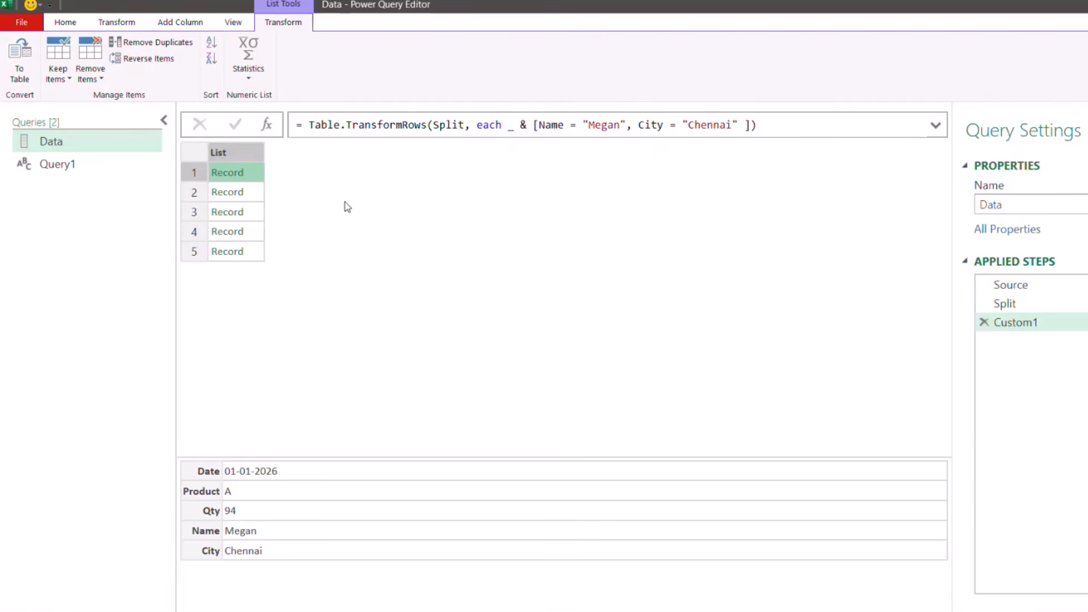
Rename the appended record's Name field to Date in the formula, apply it and preview the first record.
{"action": "left_click", "coordinate": [568, 124]}
{"action": "double_click", "coordinate": [568, 124]}
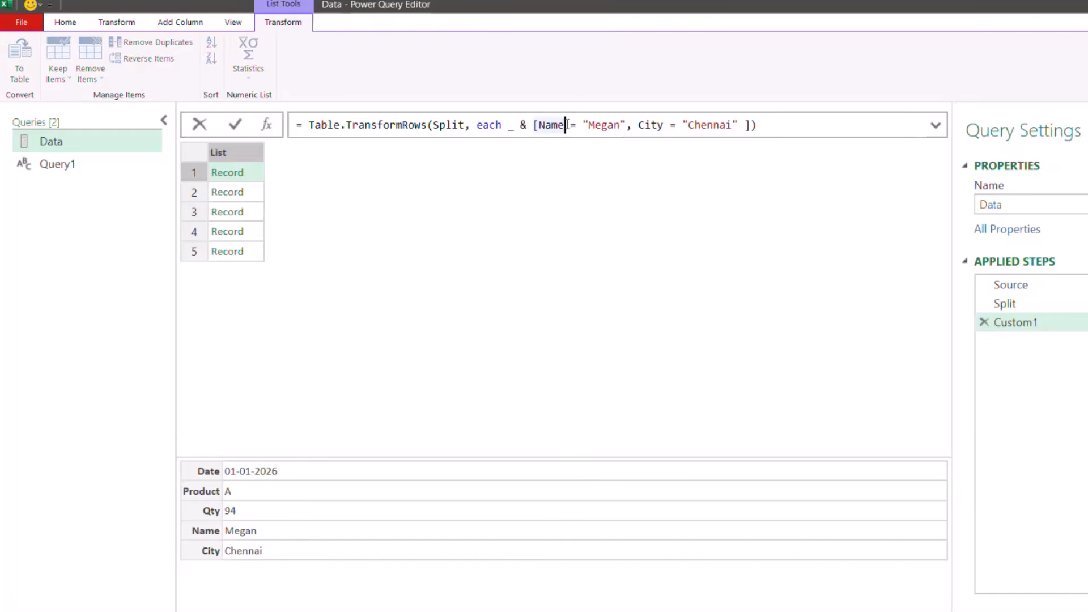
{"action": "key", "text": "BackSpace"}
{"action": "type", "text": "Date"}
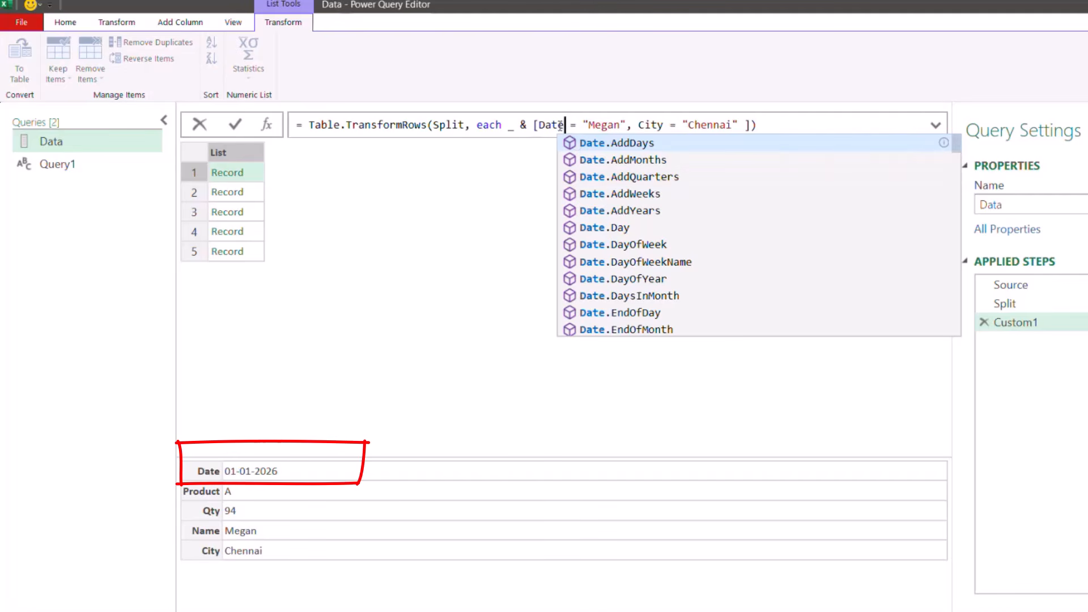
{"action": "left_click", "coordinate": [233, 125]}
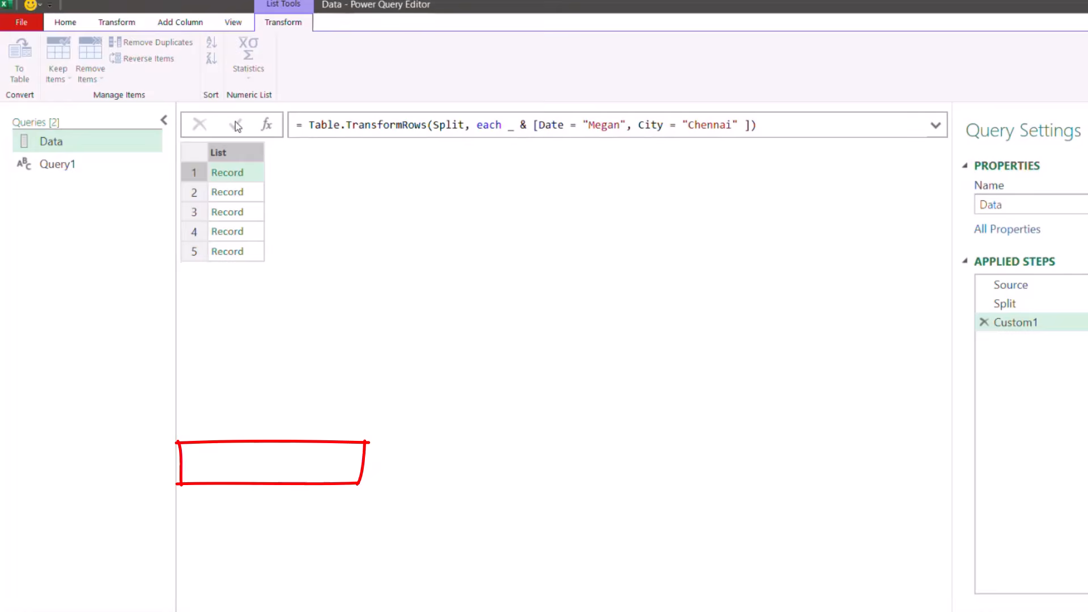
{"action": "left_click", "coordinate": [260, 173]}
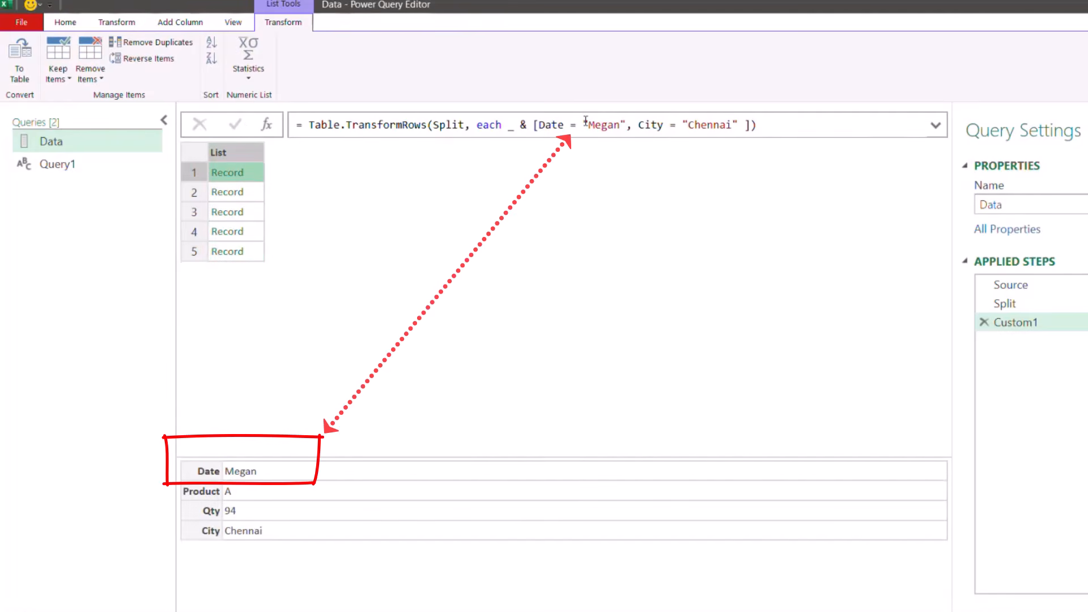
{"action": "left_click_drag", "start_coordinate": [540, 126], "coordinate": [628, 126]}
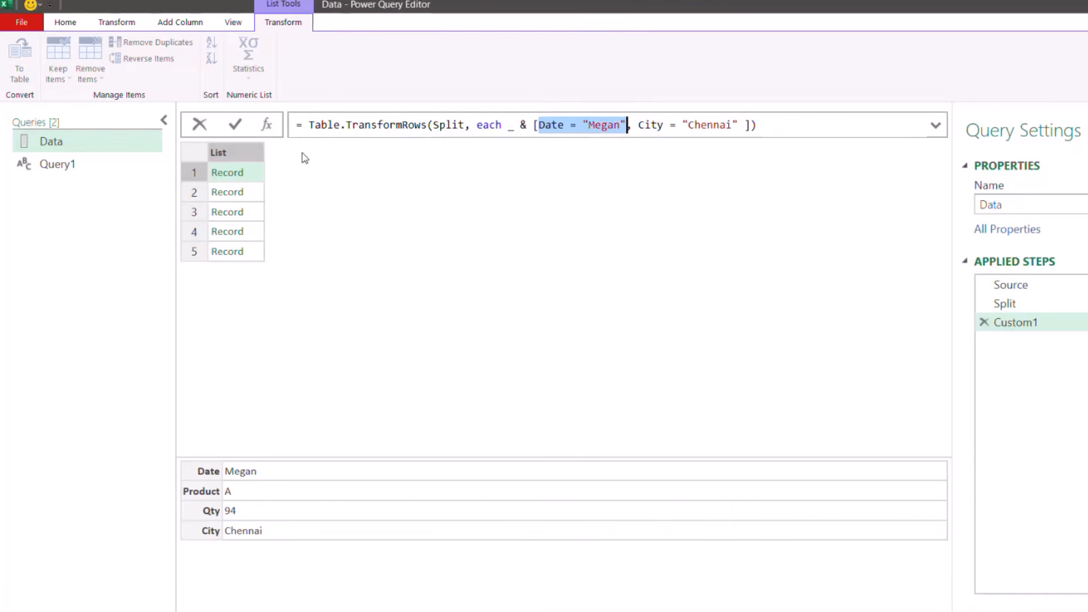
{"action": "key", "text": "Escape"}
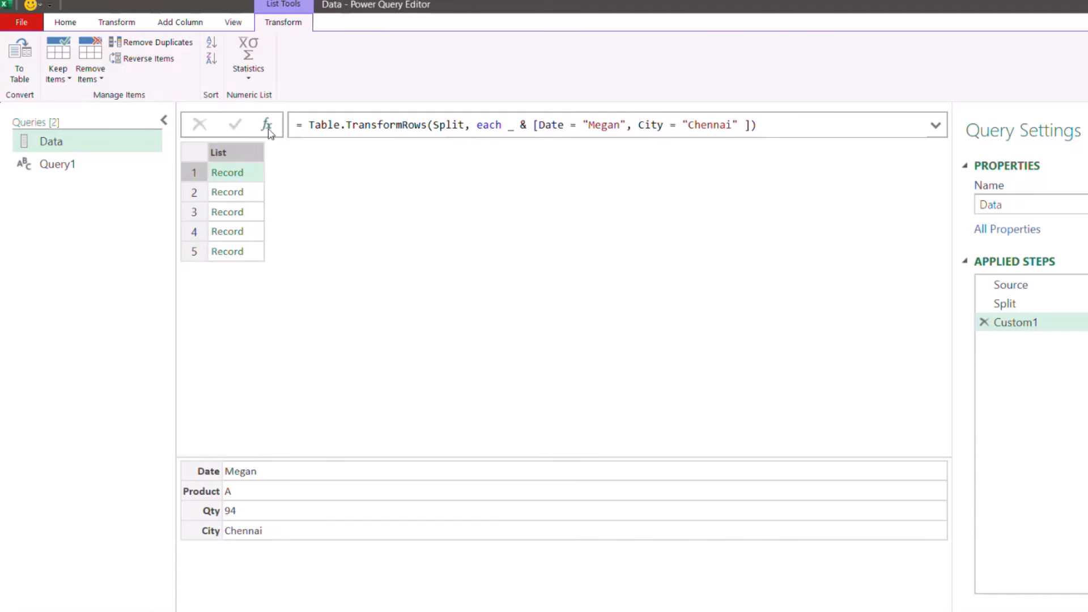
Add a new custom step that reuses the current Table.TransformRows formula on Split.
{"action": "left_click_drag", "start_coordinate": [794, 124], "coordinate": [203, 124]}
{"action": "key", "text": "ctrl+c"}
{"action": "left_click", "coordinate": [267, 124]}
{"action": "key", "text": "ctrl+v"}
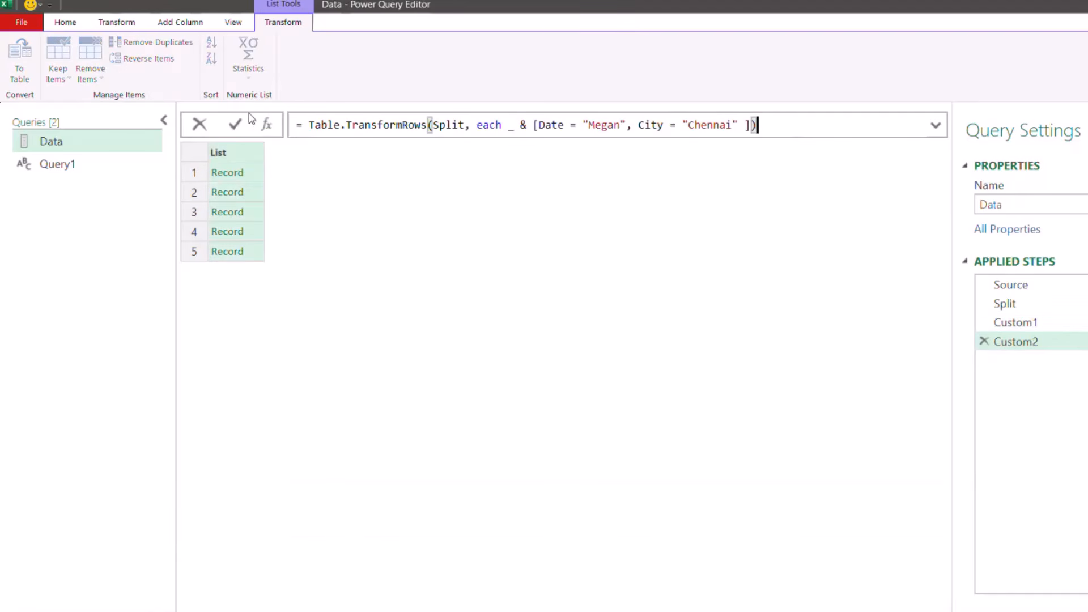
{"action": "left_click", "coordinate": [235, 124]}
Remove the appended record from the new step's formula, leaving each _, and preview the first record.
{"action": "left_click_drag", "start_coordinate": [520, 124], "coordinate": [749, 123]}
{"action": "key", "text": "BackSpace"}
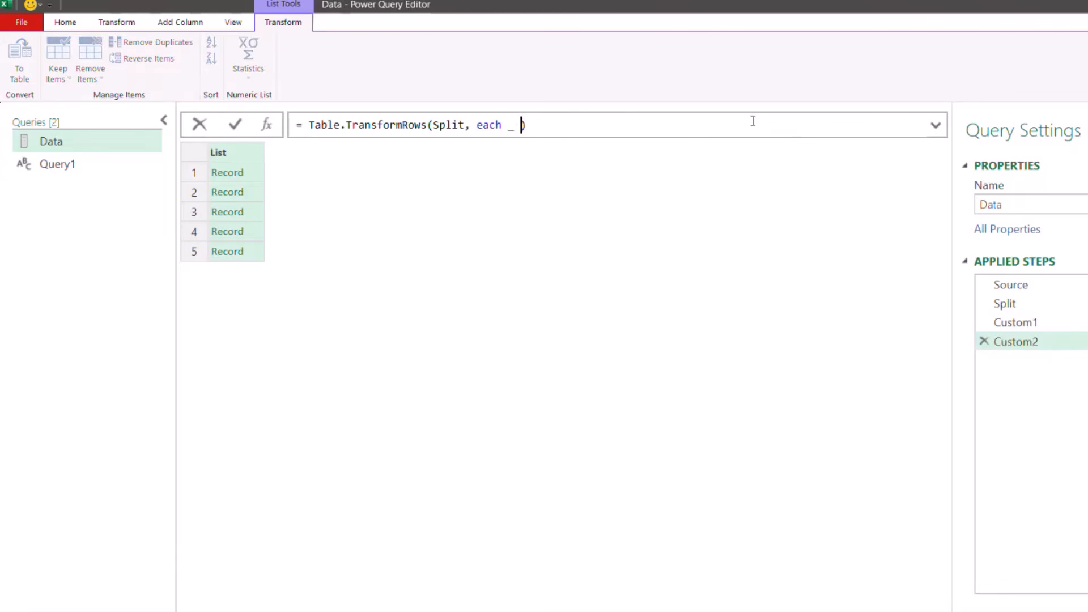
{"action": "left_click", "coordinate": [235, 125]}
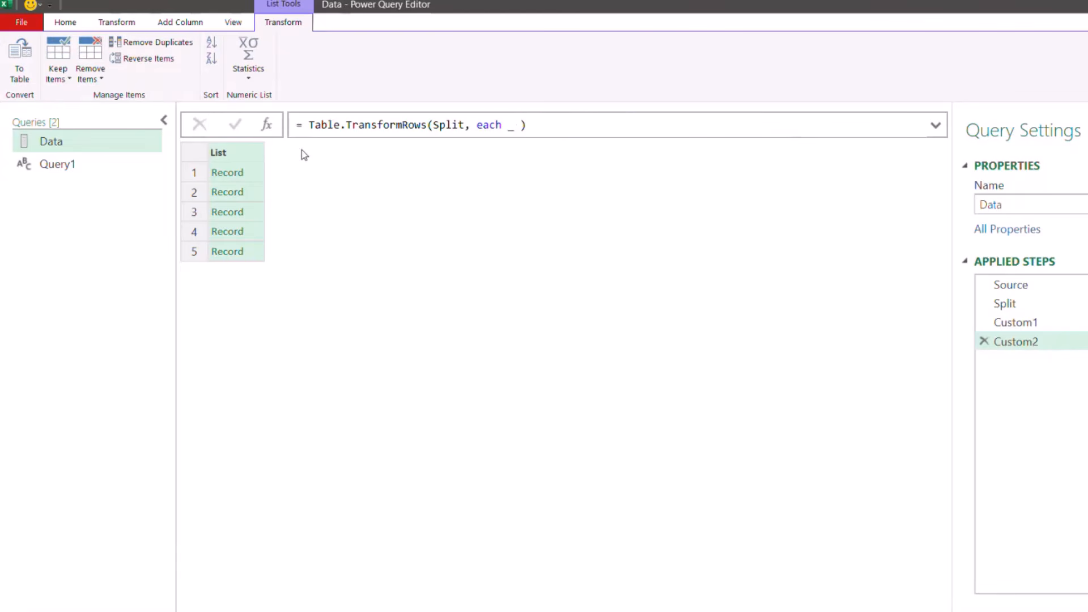
{"action": "left_click", "coordinate": [259, 177]}
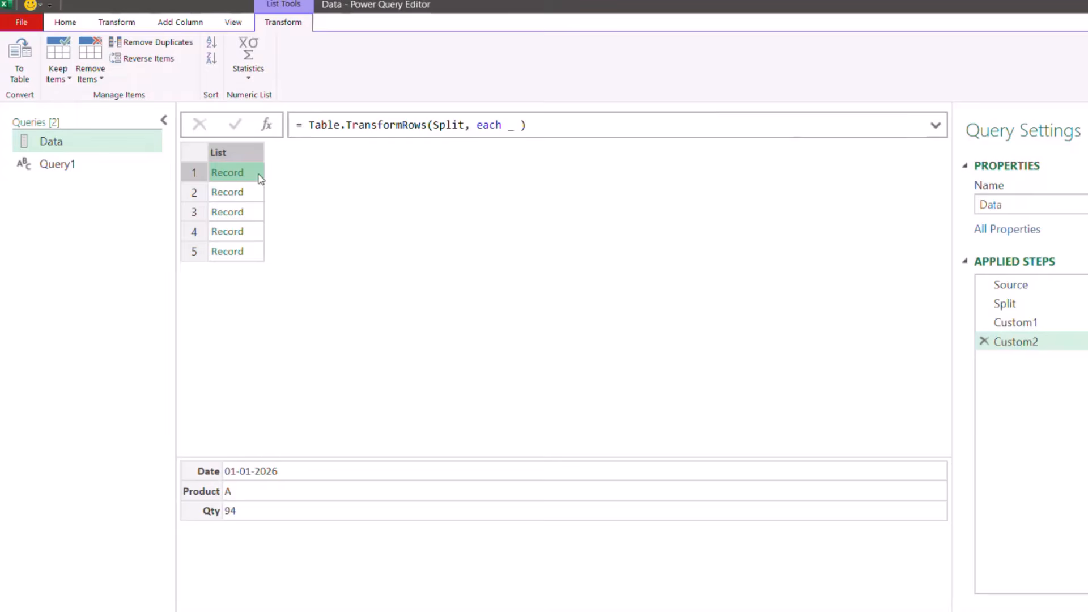
Extract only the Product value from each row with _[Product], apply the formula and preview the first item.
{"action": "left_click", "coordinate": [522, 126]}
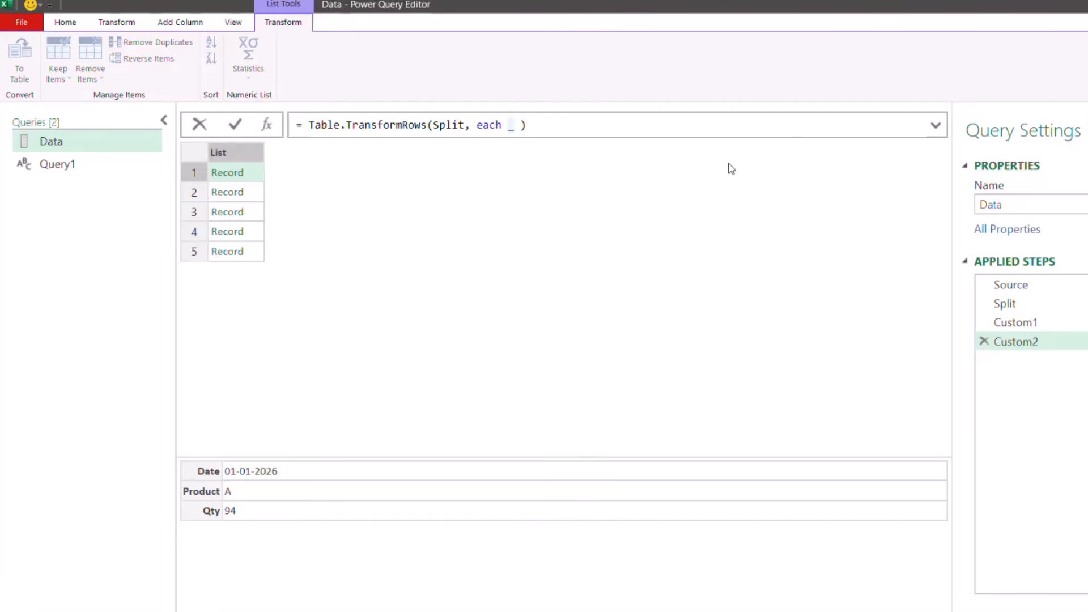
{"action": "type", "text": "["}
{"action": "type", "text": "Product"}
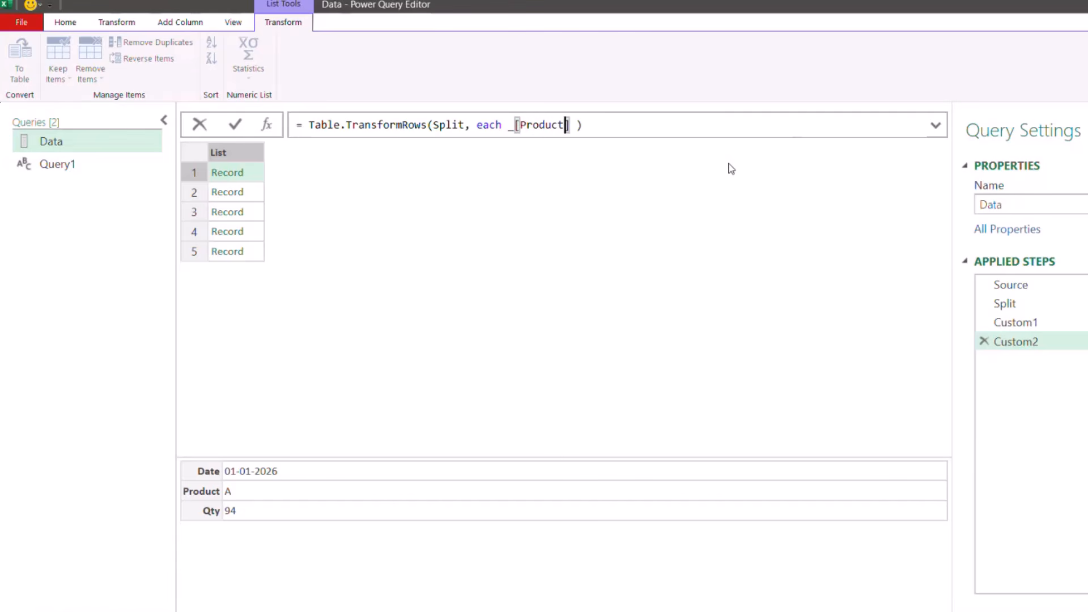
{"action": "left_click", "coordinate": [235, 124]}
{"action": "left_click", "coordinate": [256, 173]}
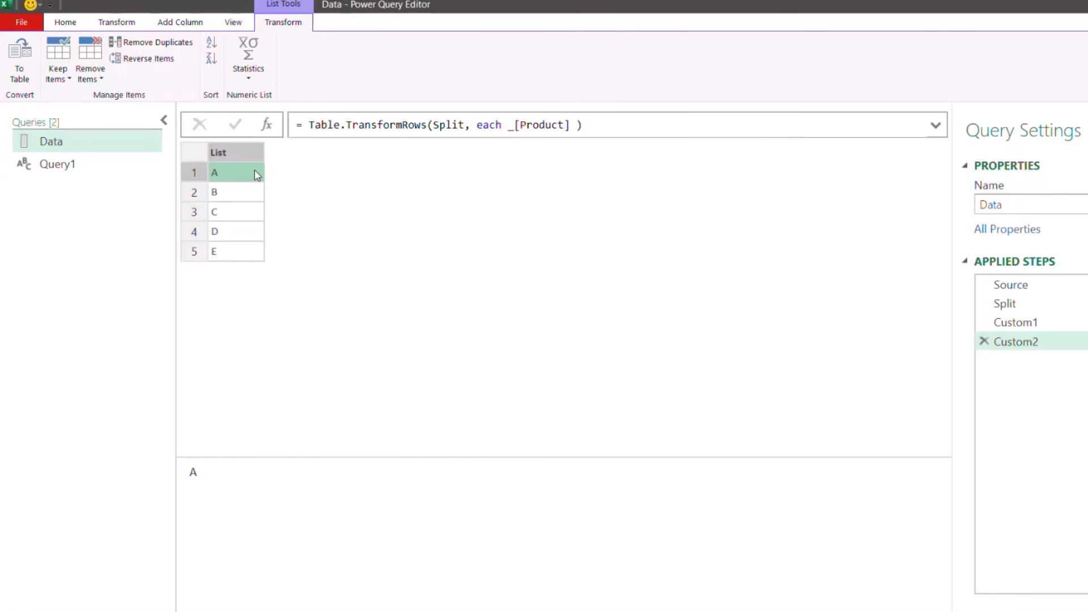
Remove the underscore before [Product] in the formula, apply it and preview the first item.
{"action": "left_click", "coordinate": [514, 125]}
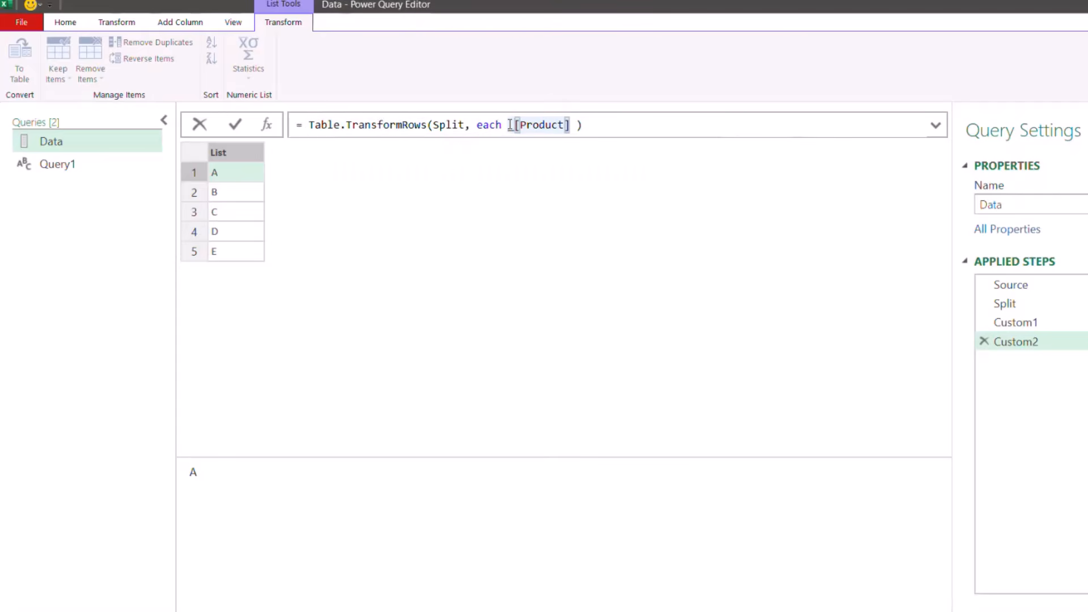
{"action": "type", "text": "_"}
{"action": "key", "text": "BackSpace"}
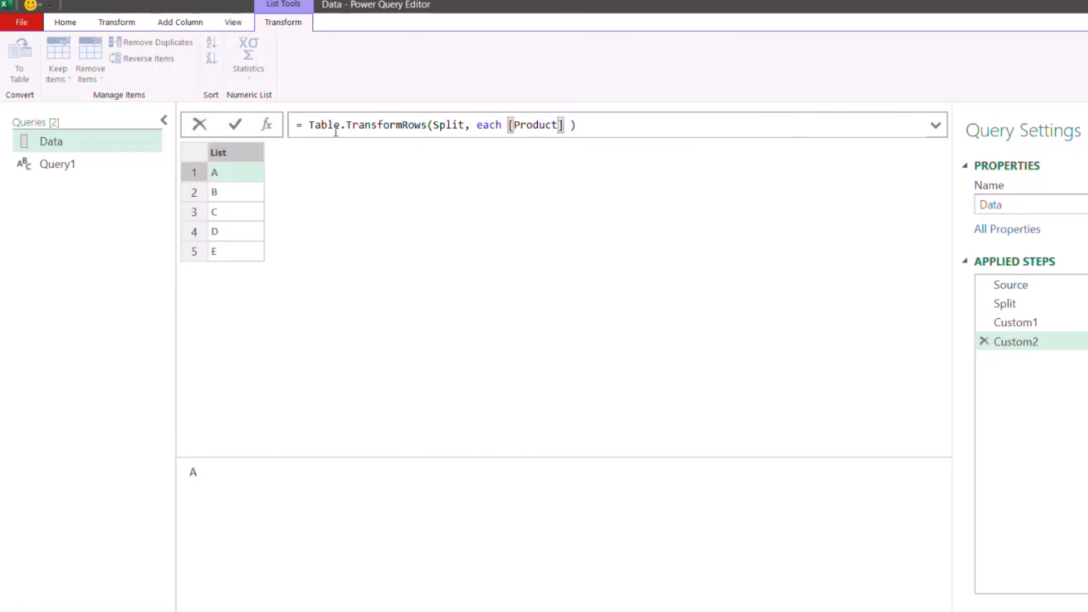
{"action": "left_click", "coordinate": [238, 126]}
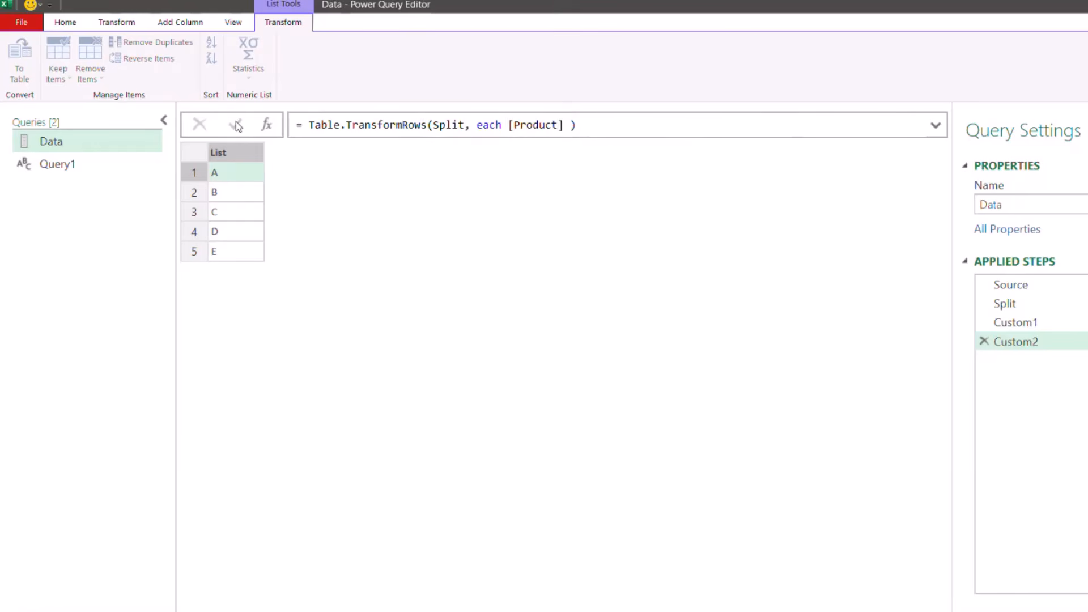
{"action": "left_click", "coordinate": [253, 179]}
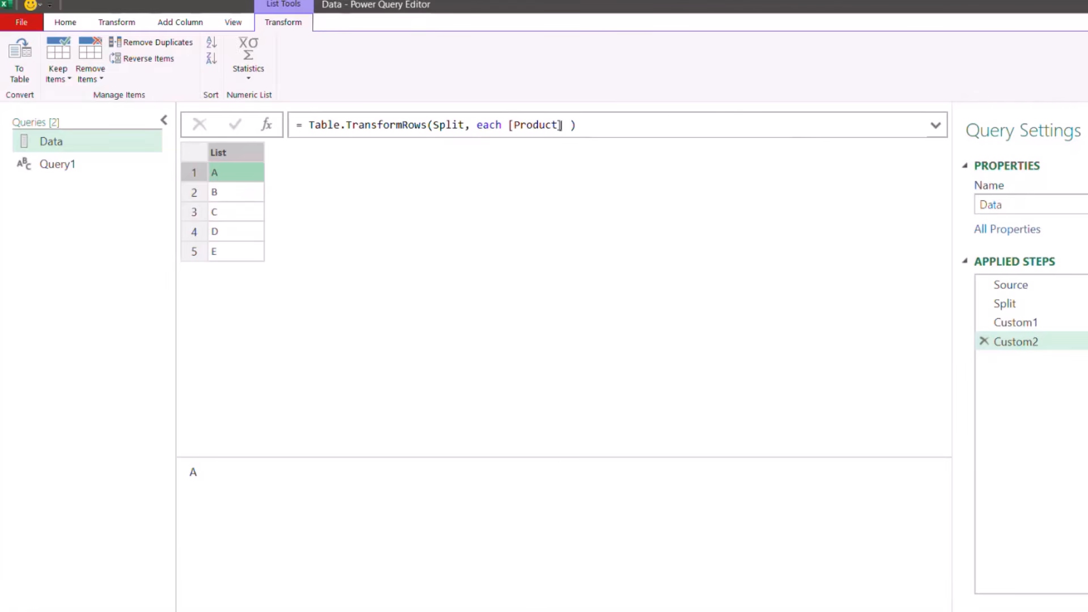
Change the field access to [[Product]] to return records, apply the formula and preview the first record in a widened list column.
{"action": "left_click", "coordinate": [509, 123]}
{"action": "type", "text": "["}
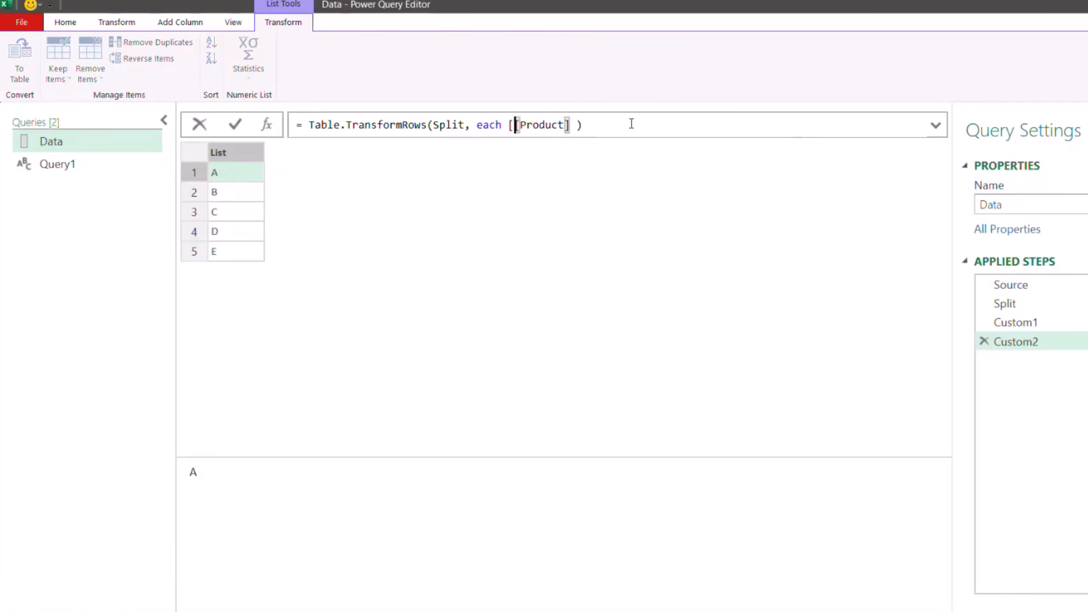
{"action": "left_click", "coordinate": [567, 125]}
{"action": "key", "text": "Delete"}
{"action": "type", "text": "]"}
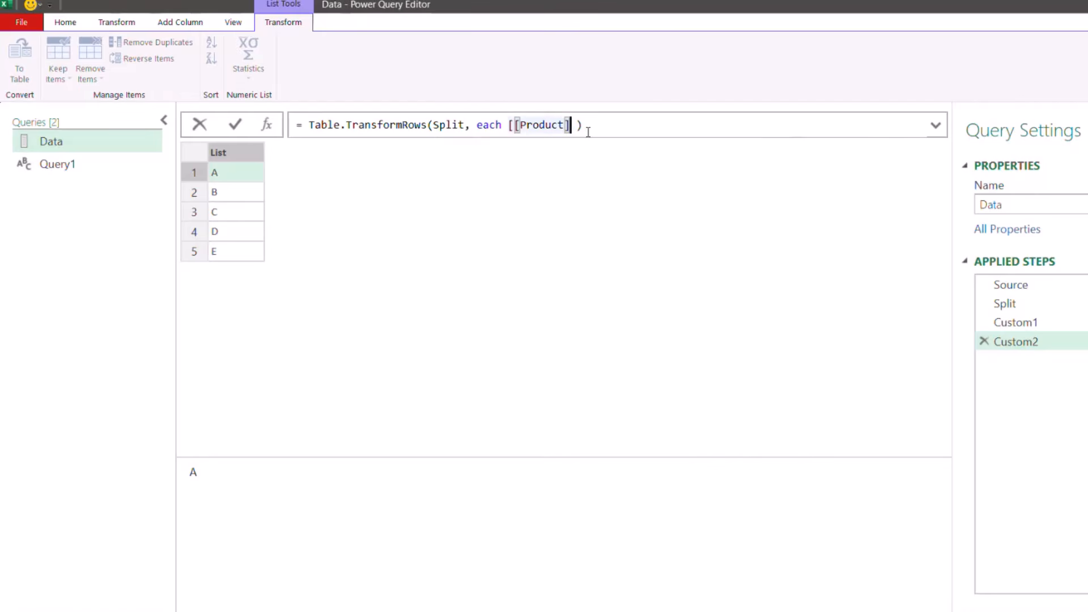
{"action": "key", "text": "Left"}
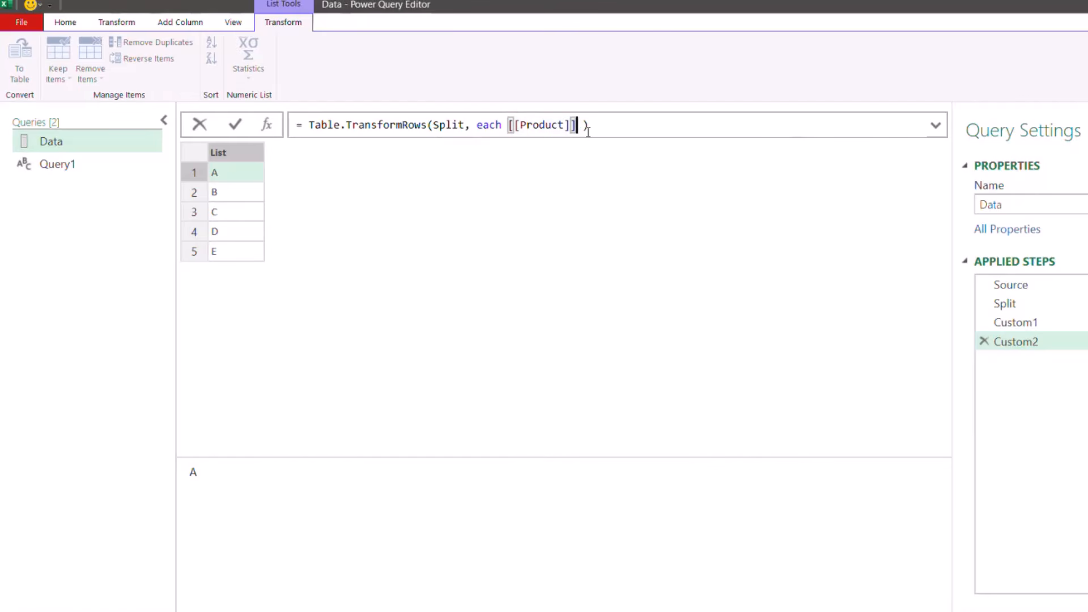
{"action": "left_click", "coordinate": [235, 125]}
{"action": "left_click_drag", "start_coordinate": [262, 152], "coordinate": [320, 154]}
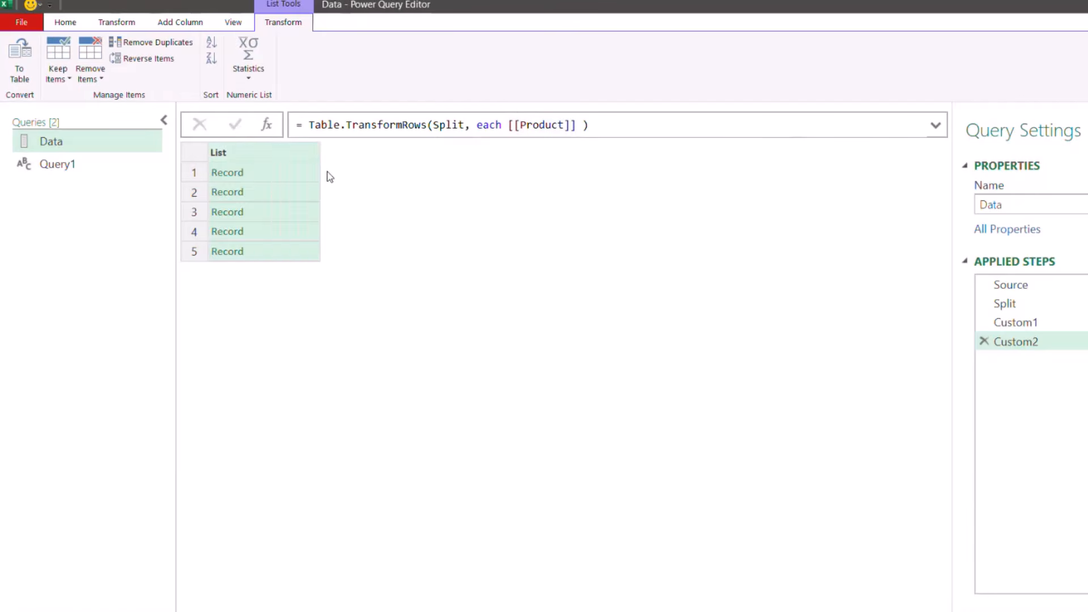
{"action": "left_click", "coordinate": [303, 177]}
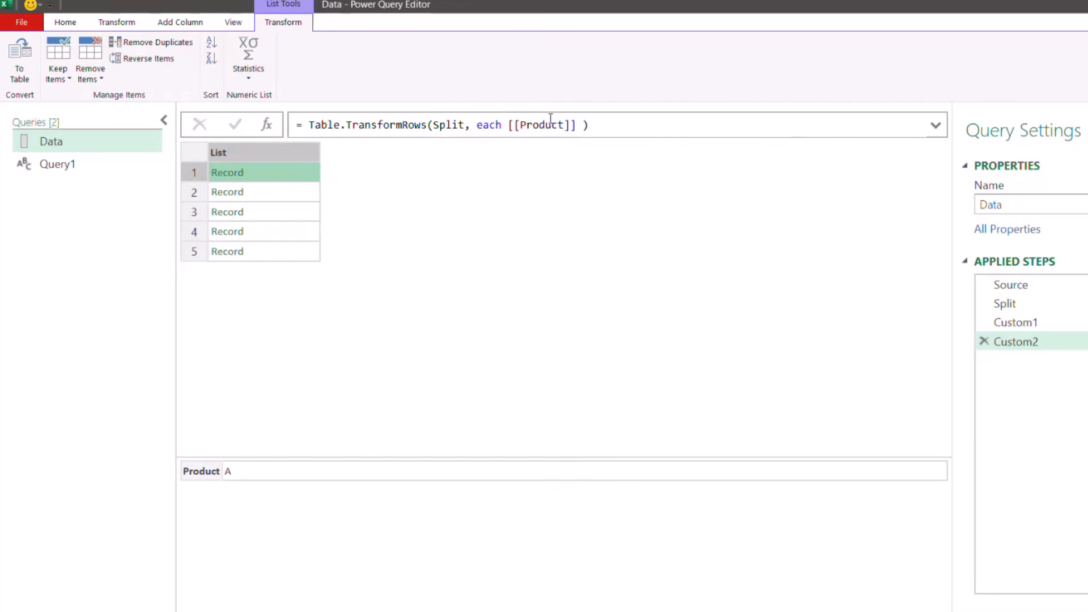
Extend the field selection to [[Product], [Qty]], apply the formula and preview the first record.
{"action": "left_click", "coordinate": [569, 125]}
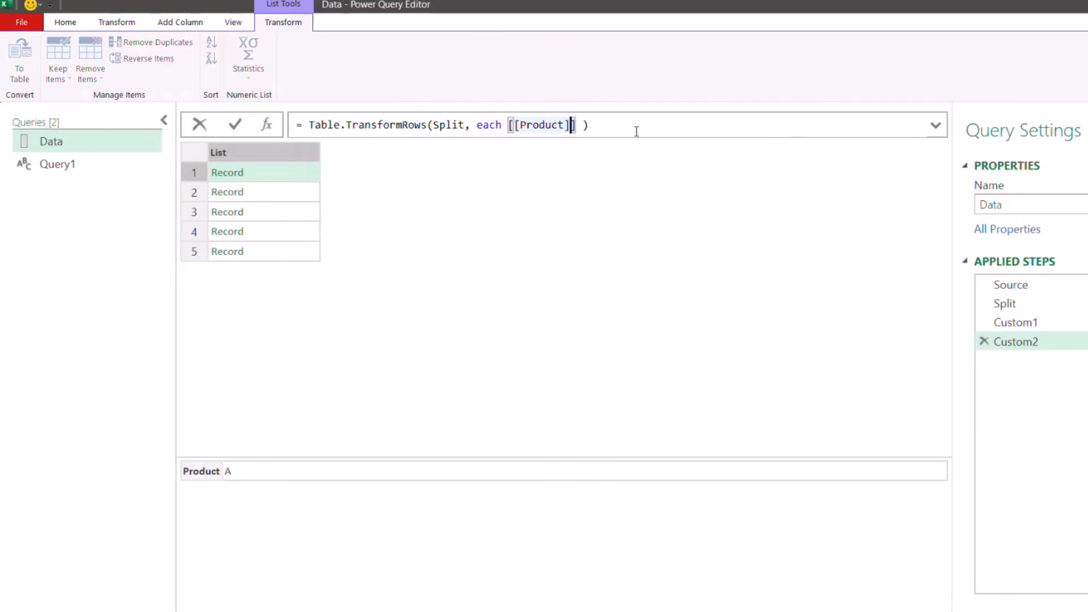
{"action": "type", "text": ","}
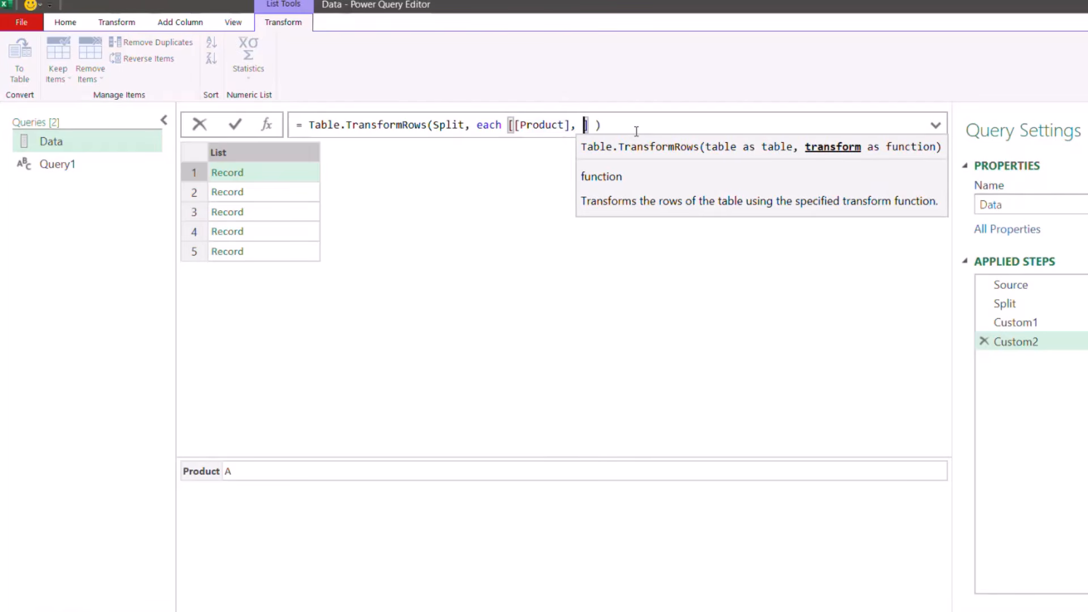
{"action": "key", "text": "Left"}
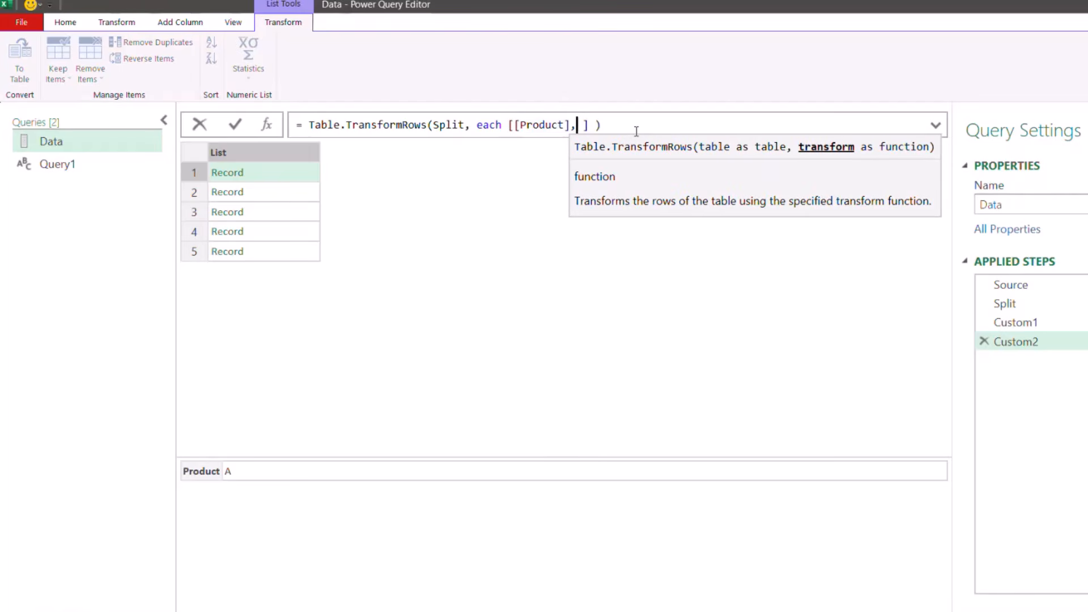
{"action": "key", "text": "Right"}
{"action": "type", "text": "["}
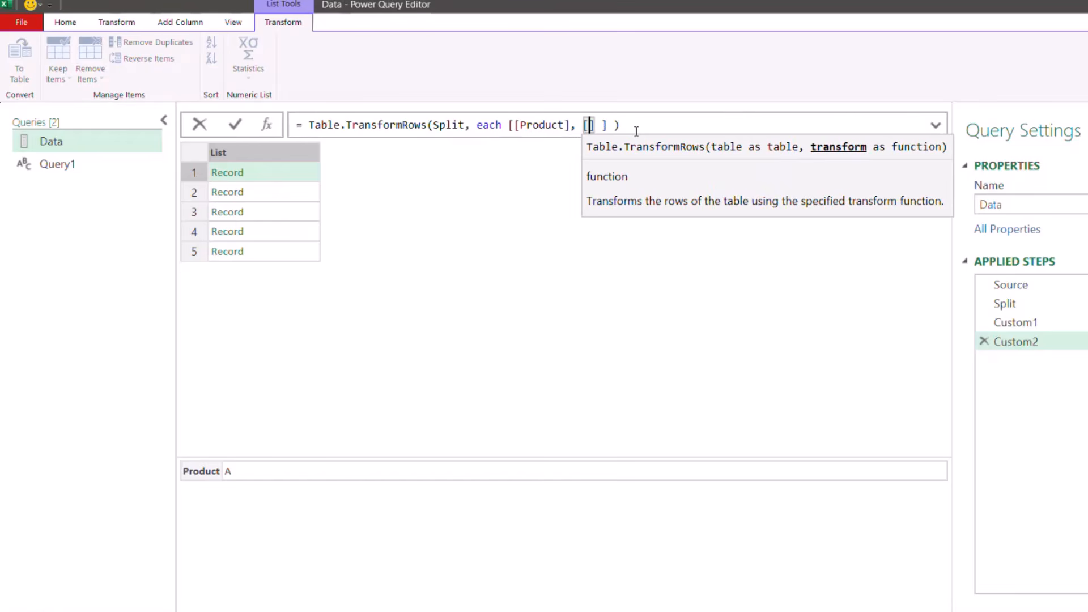
{"action": "type", "text": "Qty"}
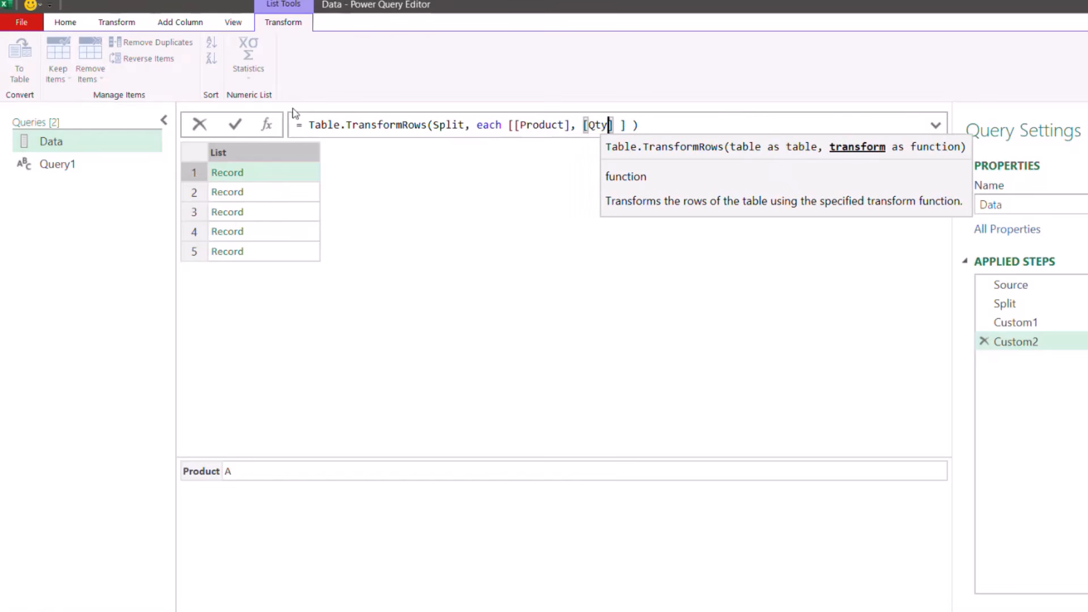
{"action": "left_click", "coordinate": [241, 123]}
{"action": "left_click", "coordinate": [295, 177]}
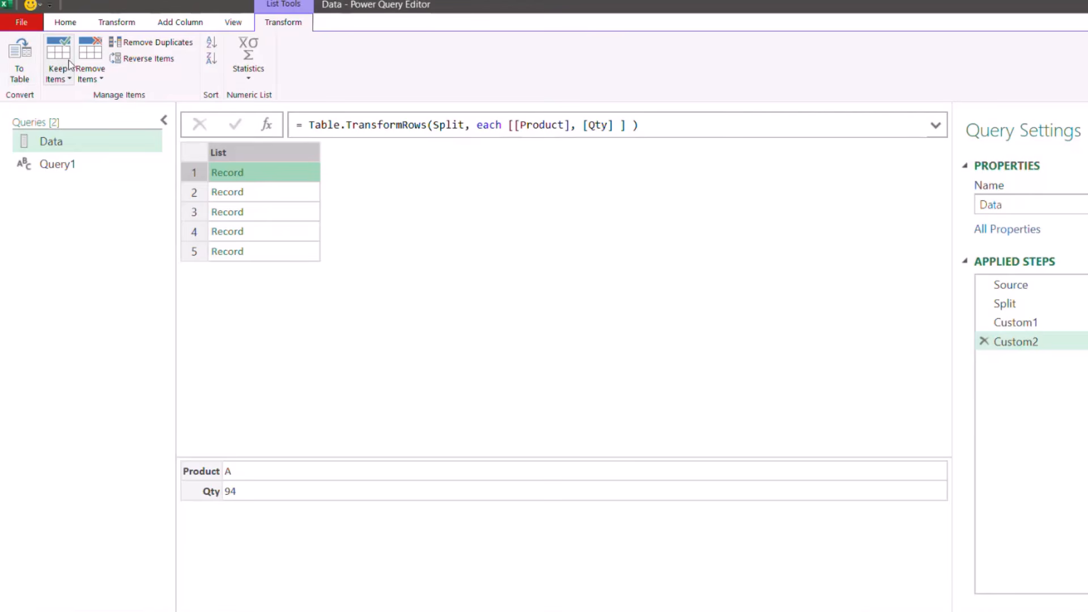
Close and load the queries, and save and close the 4. Update Record workbook.
{"action": "left_click", "coordinate": [64, 23]}
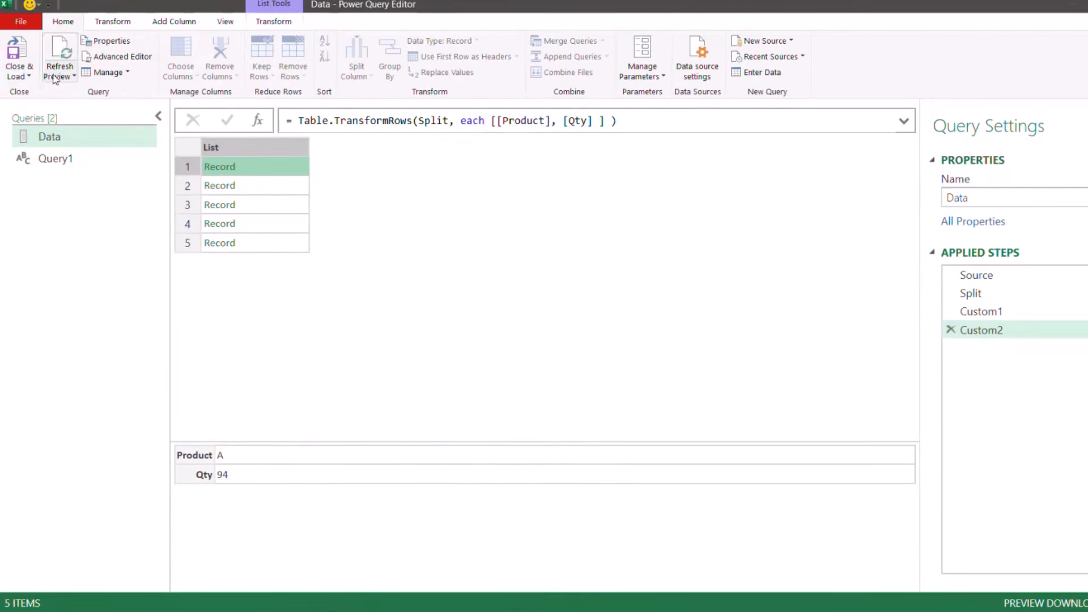
{"action": "left_click", "coordinate": [20, 76]}
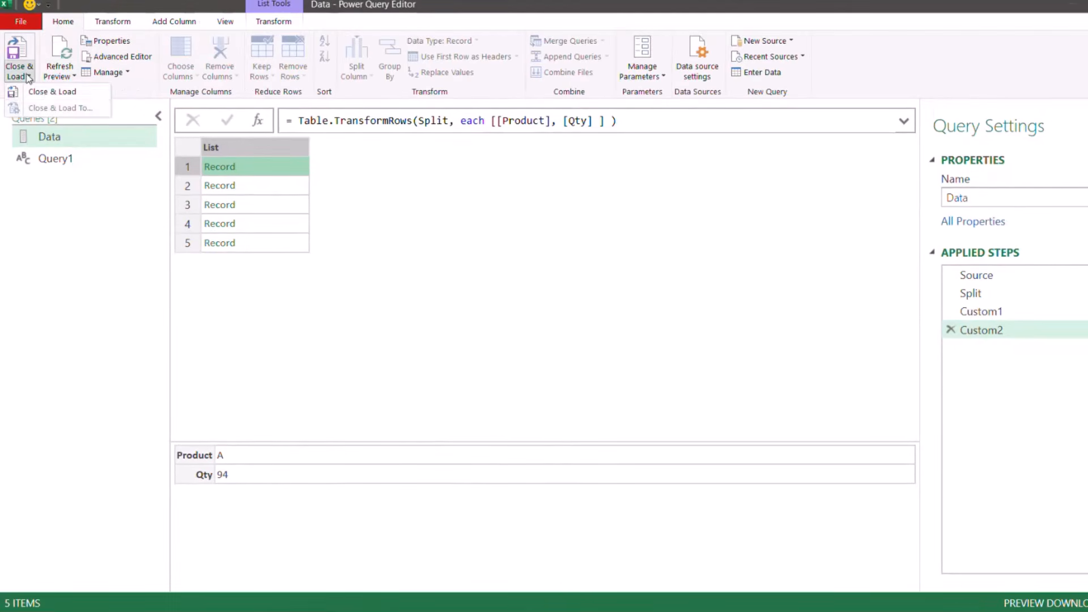
{"action": "left_click", "coordinate": [42, 89]}
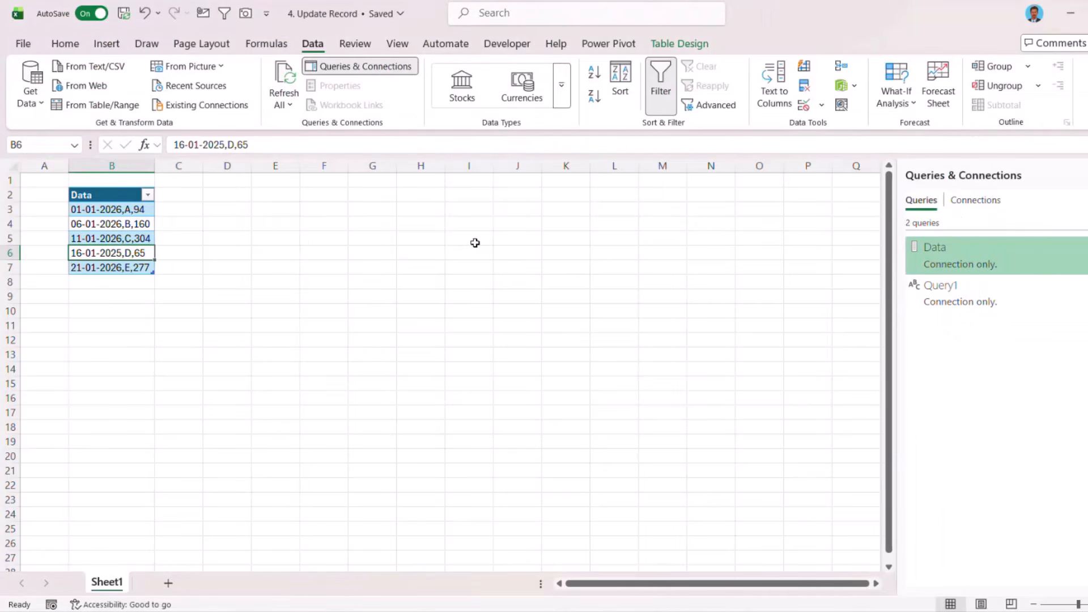
{"action": "left_click", "coordinate": [124, 15]}
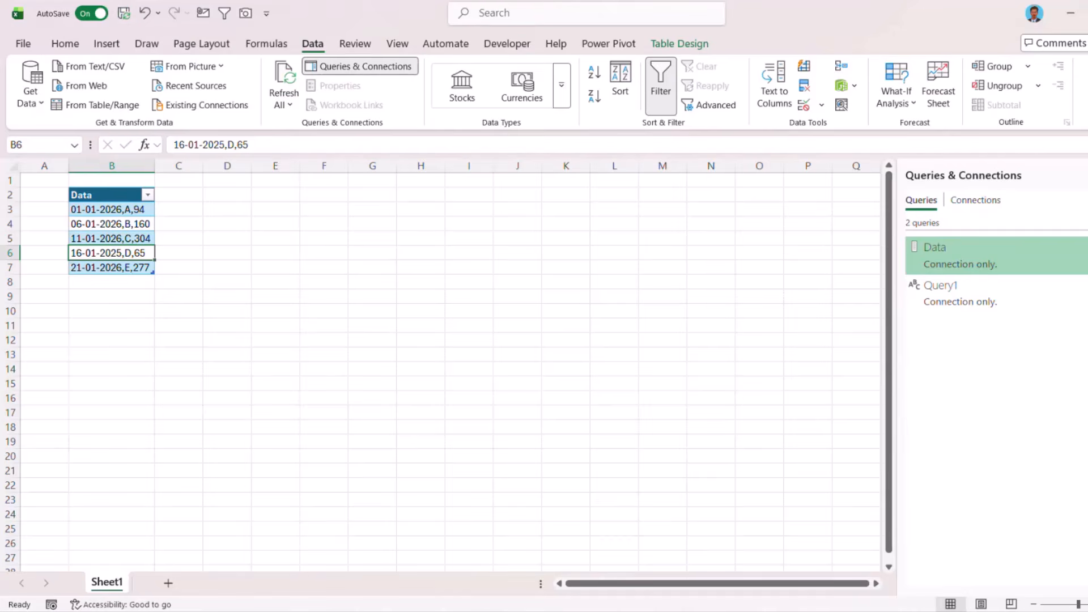
{"action": "key", "text": "alt+F4"}
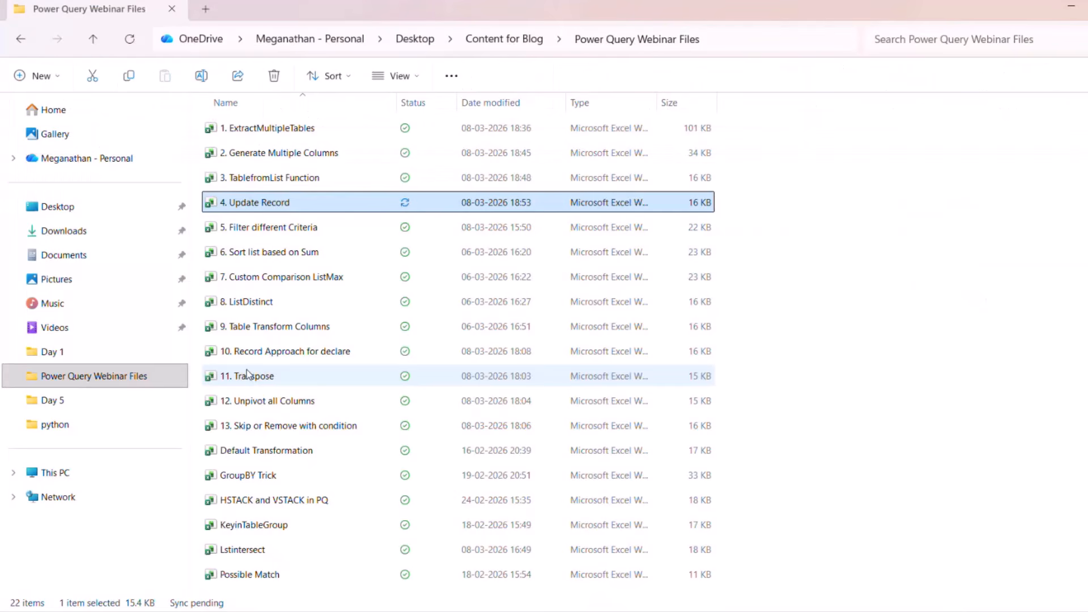
Open the workbook 5. Filter different Criteria from the Power Query Webinar Files folder.
{"action": "left_click", "coordinate": [286, 236]}
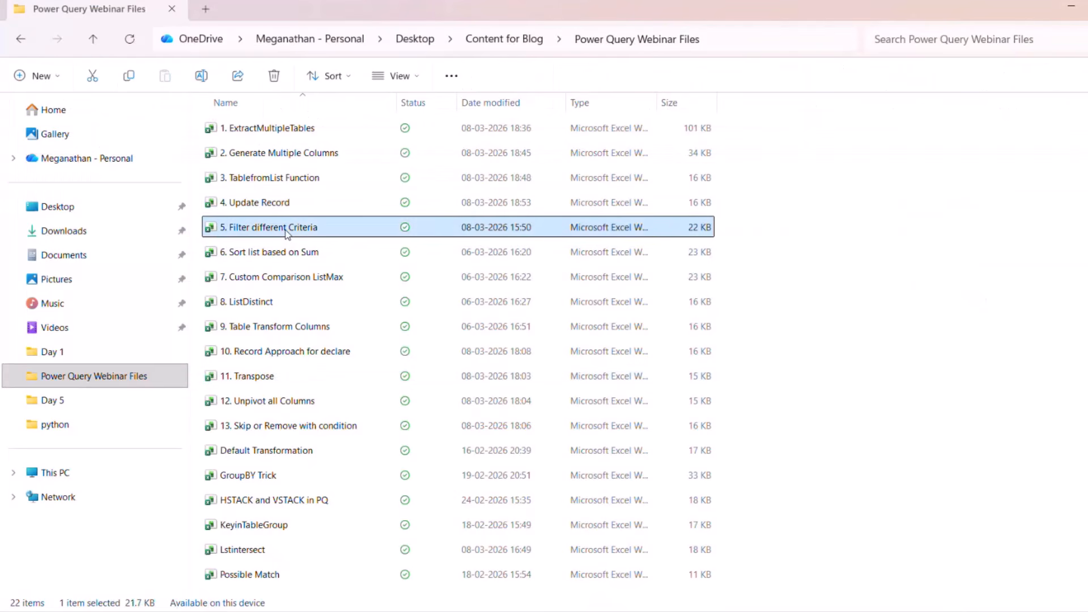
{"action": "double_click", "coordinate": [287, 232]}
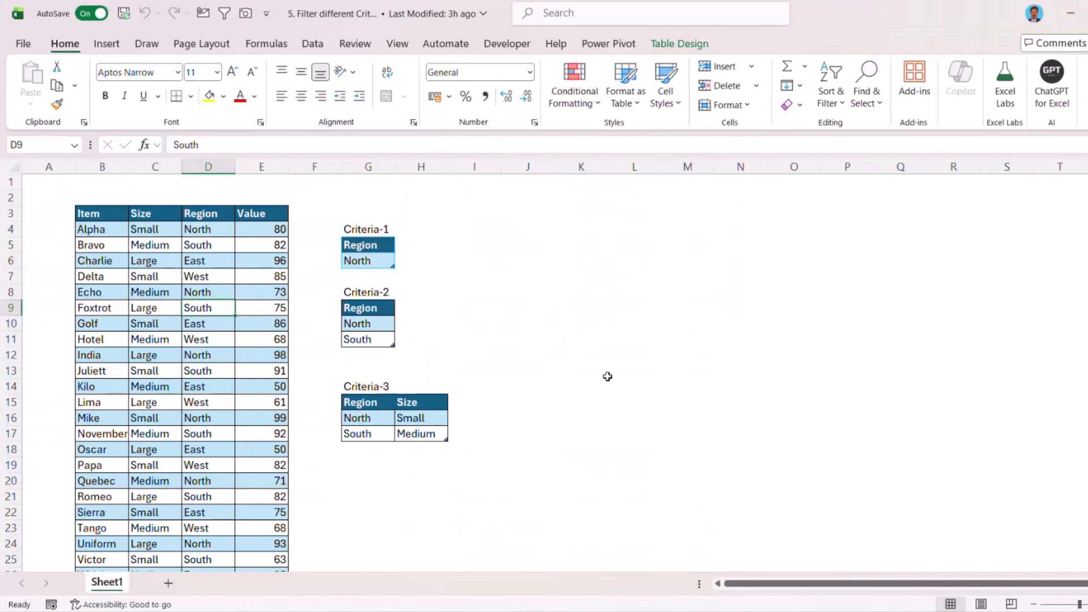
Review the sales table's Region values and the Region and Size entries in the Criteria-1, Criteria-2 and Criteria-3 tables.
{"action": "left_click", "coordinate": [203, 277]}
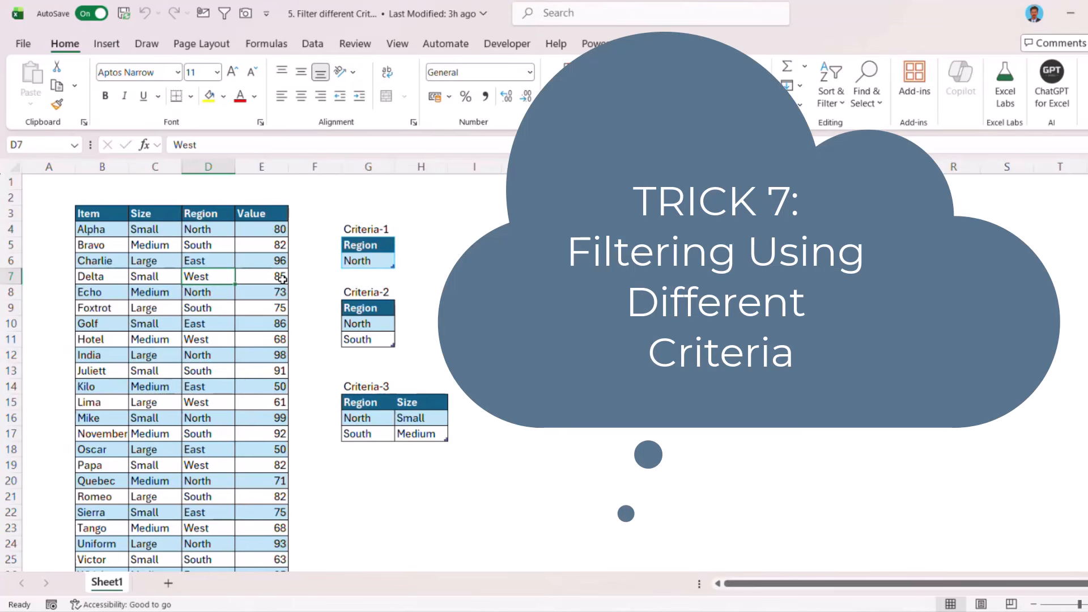
{"action": "left_click", "coordinate": [386, 263]}
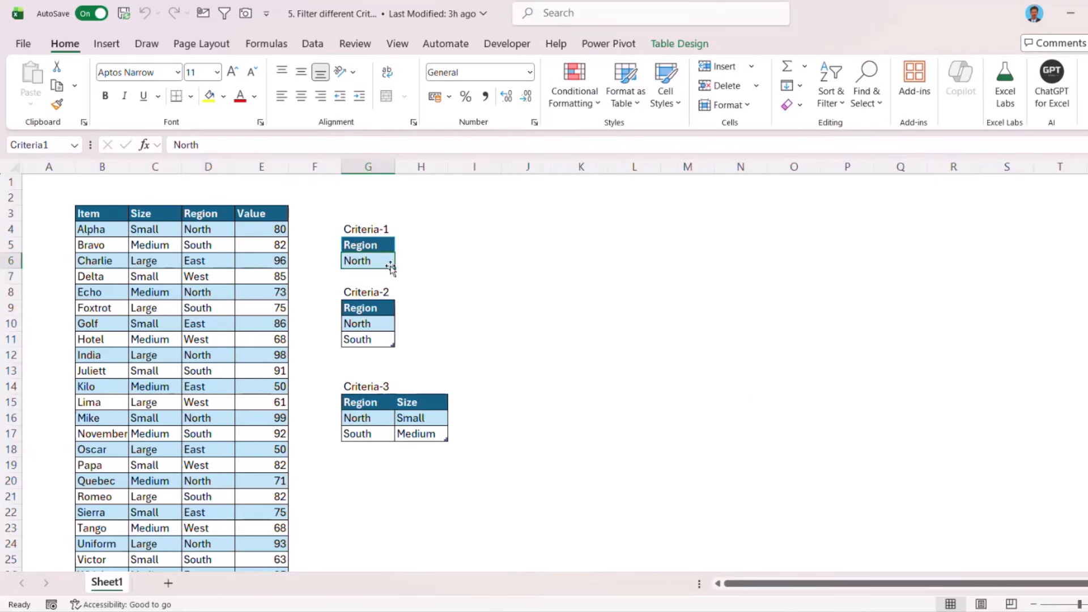
{"action": "left_click_drag", "start_coordinate": [379, 324], "coordinate": [381, 338]}
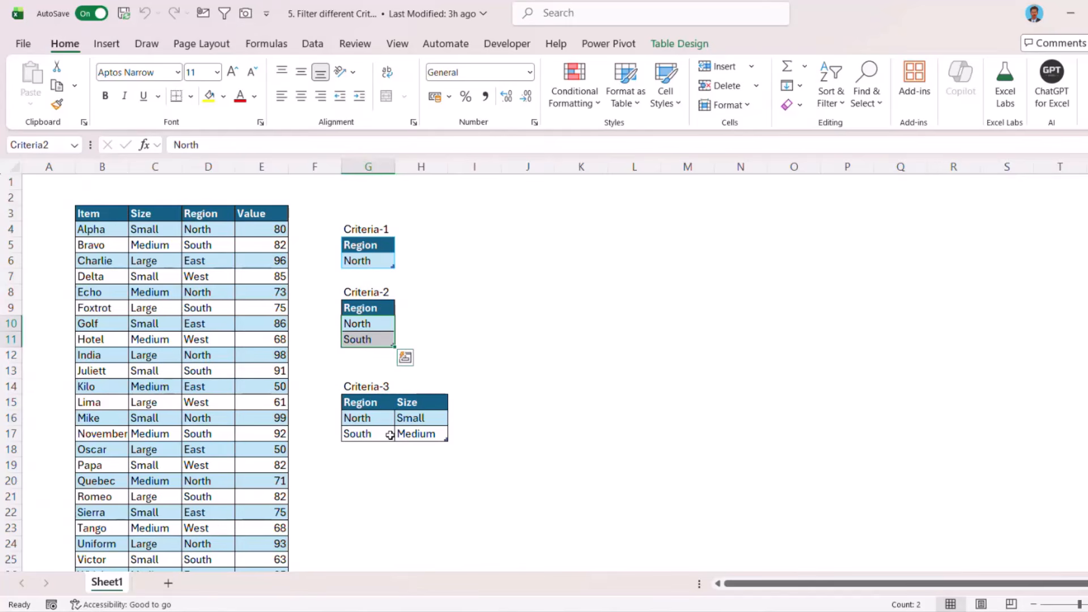
{"action": "scroll", "coordinate": [390, 420], "scroll_direction": "down", "scroll_amount": 1}
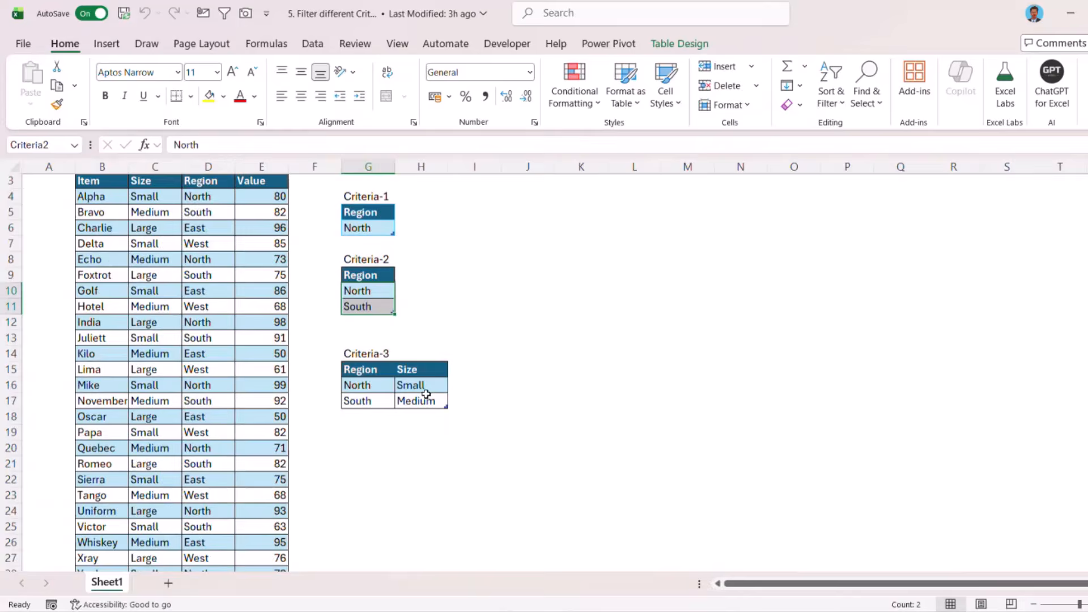
{"action": "left_click", "coordinate": [382, 373]}
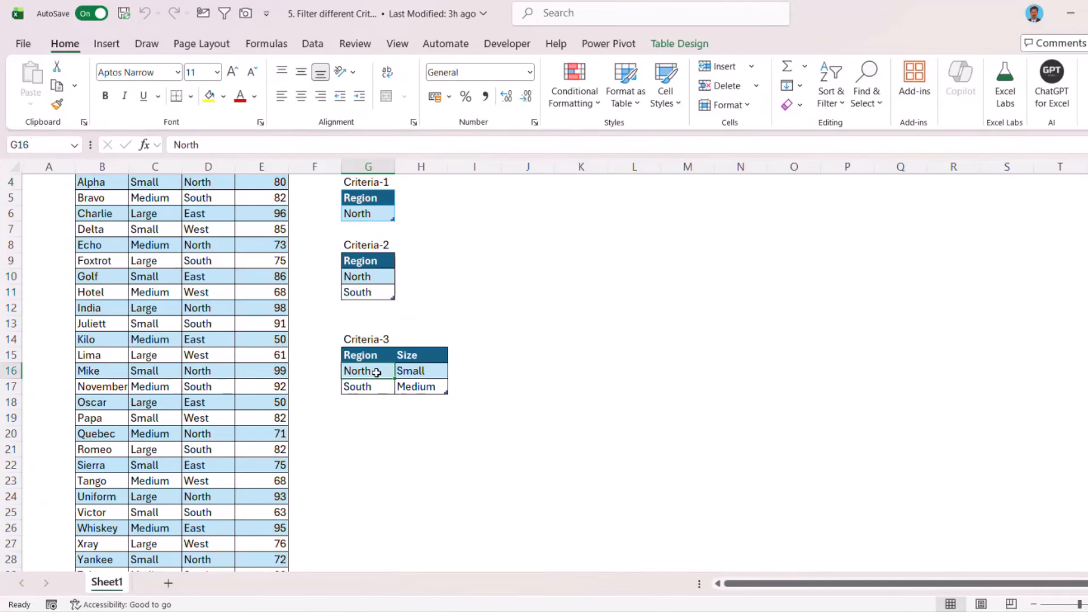
{"action": "left_click", "coordinate": [425, 370]}
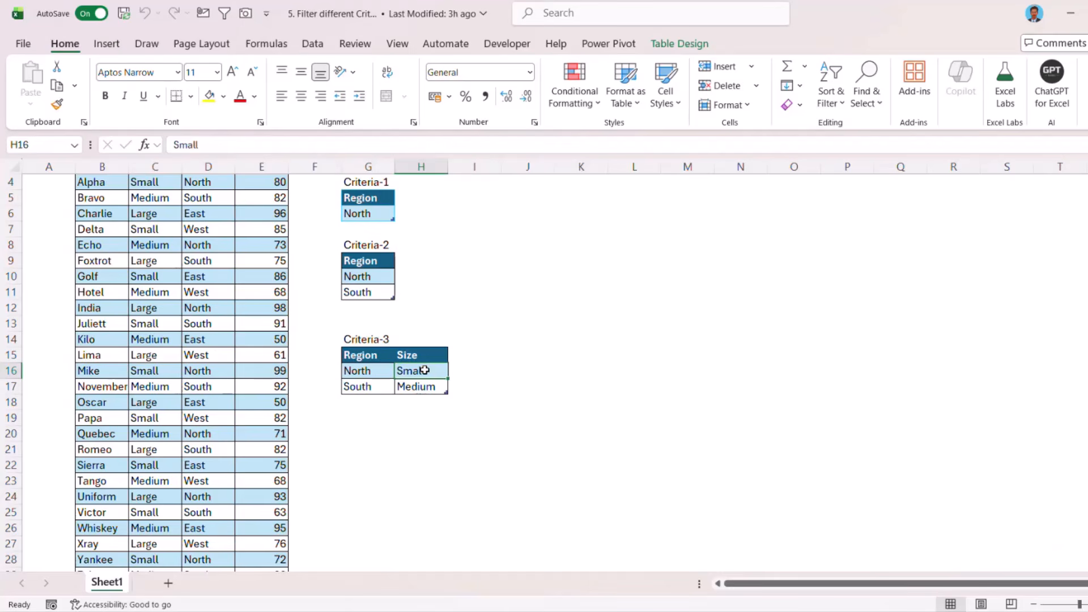
{"action": "left_click", "coordinate": [372, 385]}
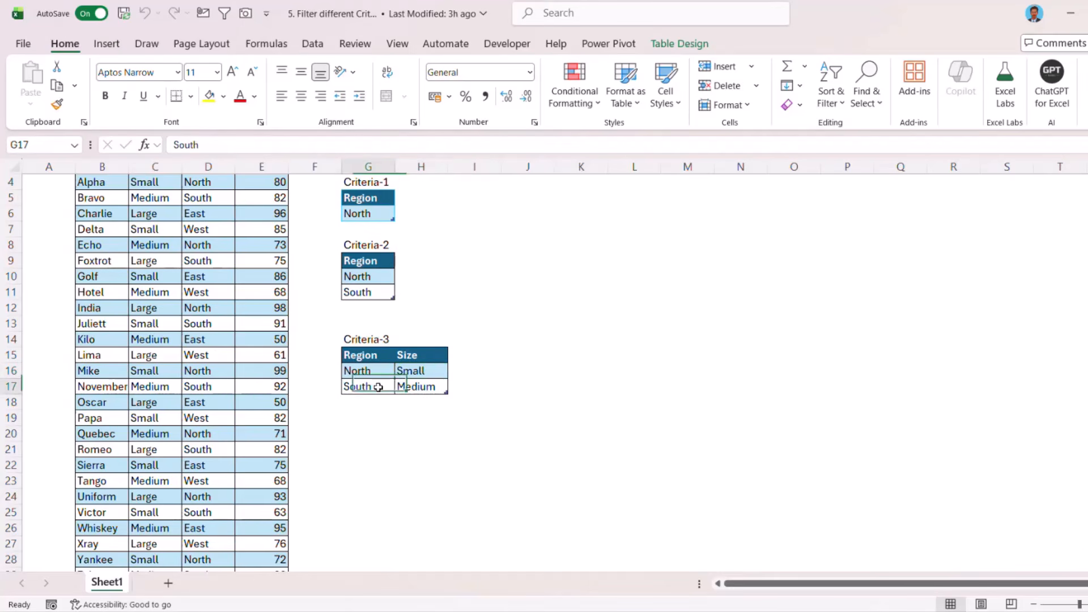
{"action": "left_click", "coordinate": [422, 386]}
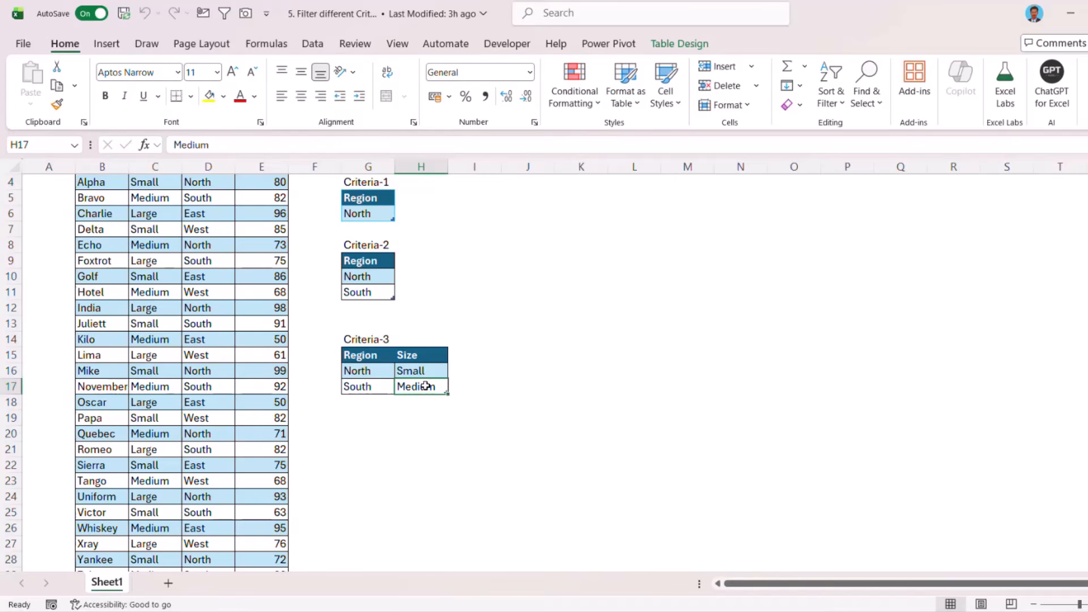
{"action": "scroll", "coordinate": [311, 348], "scroll_direction": "up", "scroll_amount": 1}
Show the workbook's queries and open the Sample query in the Power Query Editor.
{"action": "left_click", "coordinate": [226, 307]}
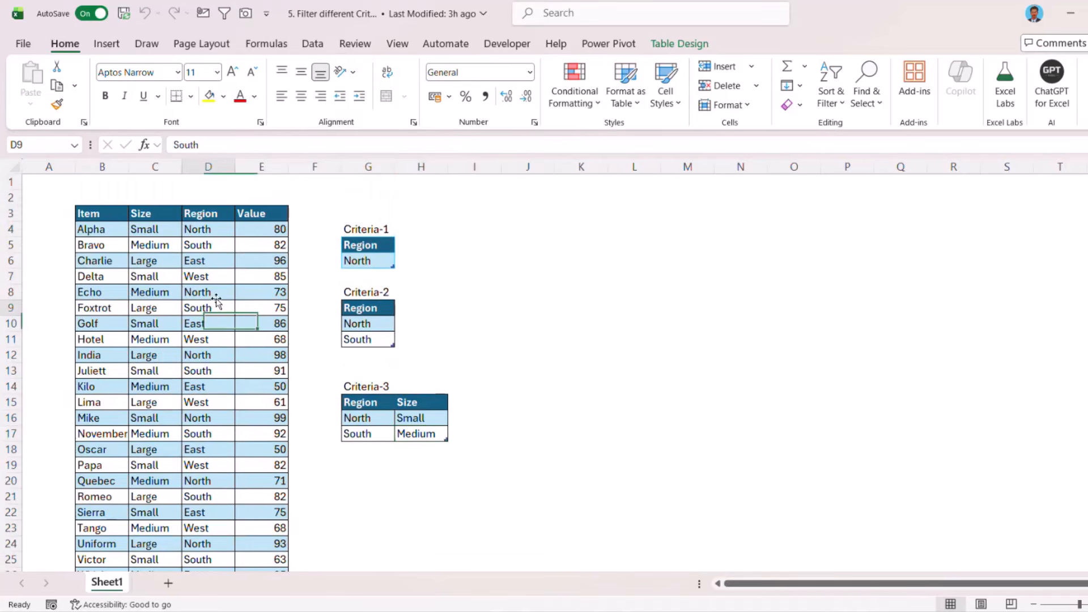
{"action": "left_click", "coordinate": [312, 43]}
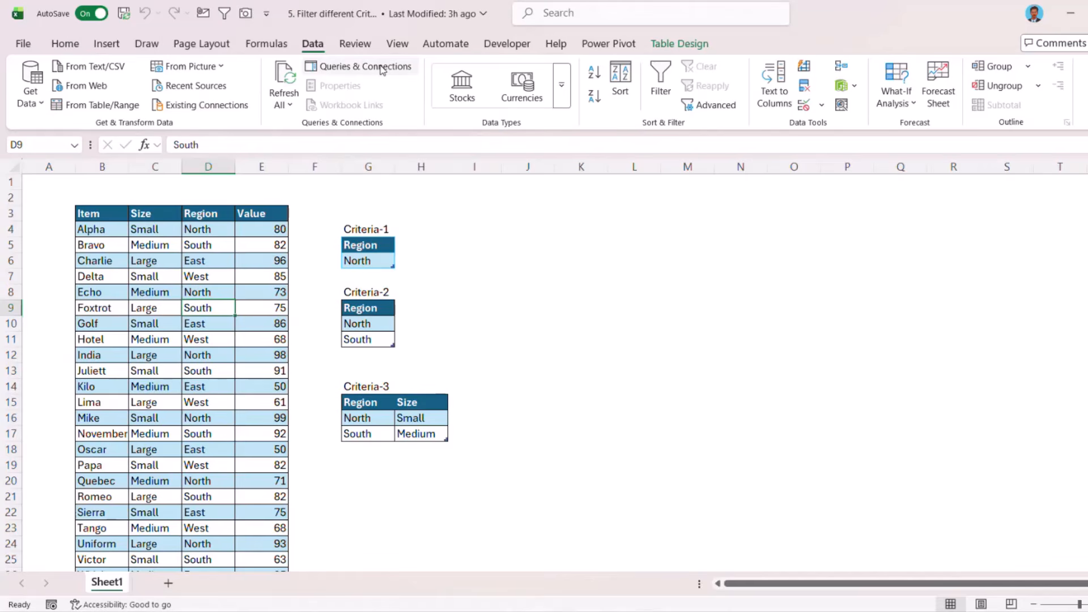
{"action": "left_click", "coordinate": [380, 67]}
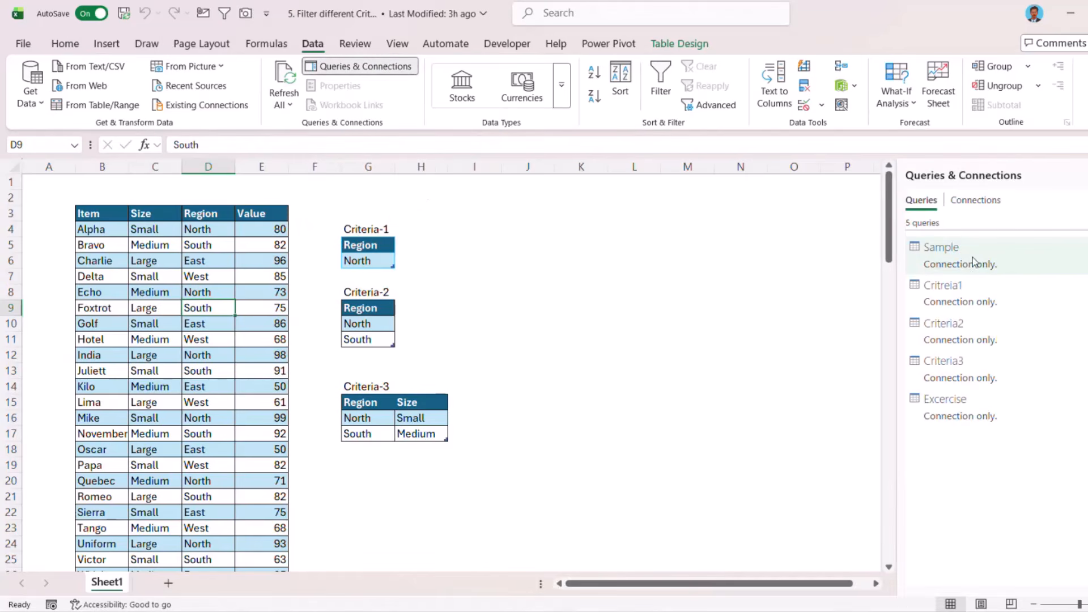
{"action": "double_click", "coordinate": [972, 258]}
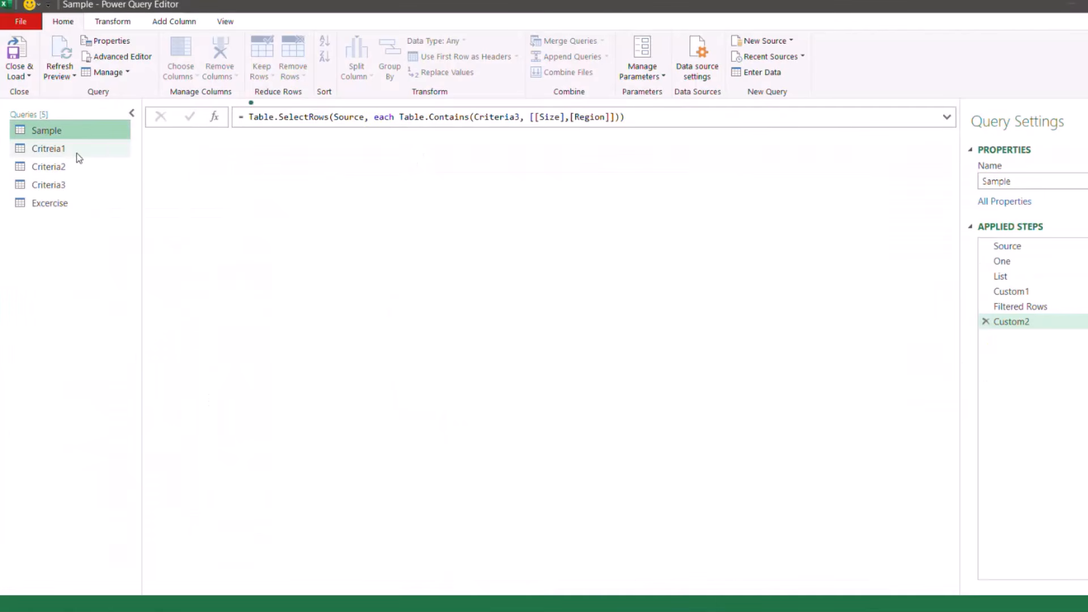
Examine the Critreia1, Criteria2, Criteria3 and Excercise queries, including the Item, Size, Region and Value columns of Excercise.
{"action": "left_click", "coordinate": [65, 151]}
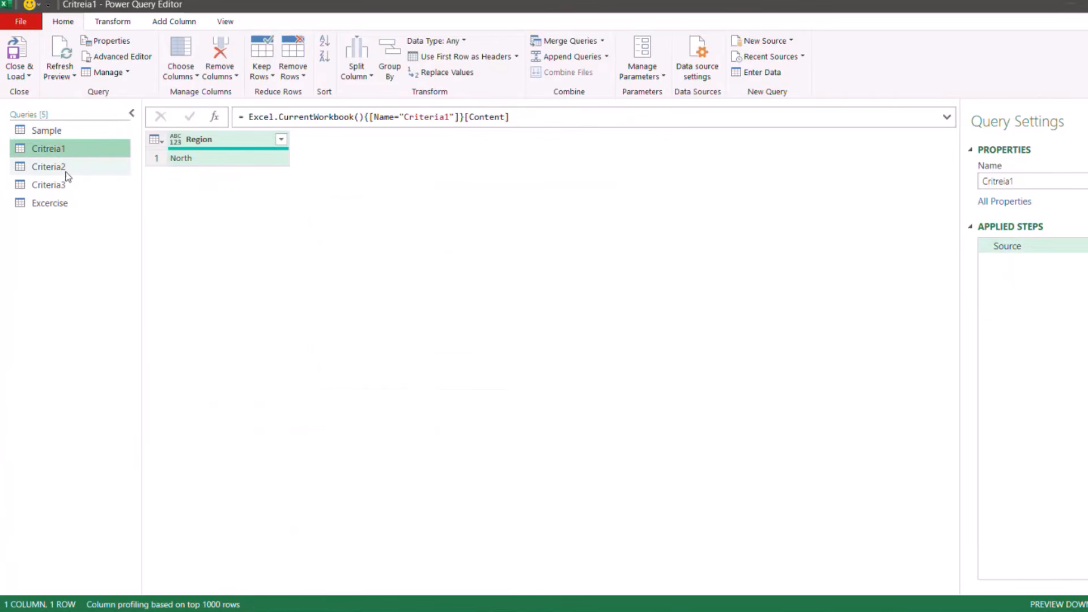
{"action": "left_click", "coordinate": [66, 173]}
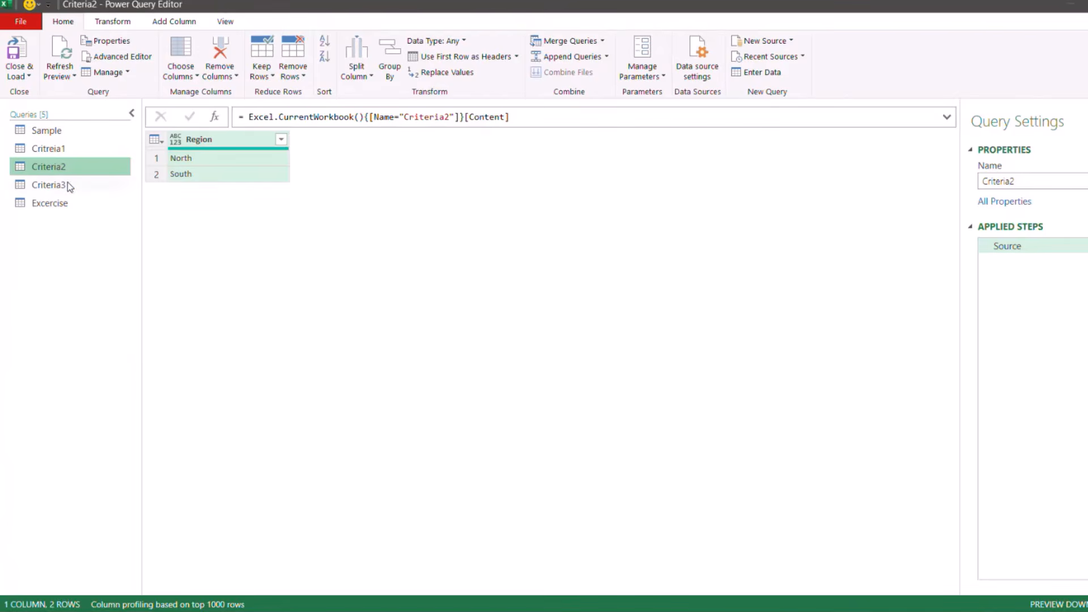
{"action": "left_click", "coordinate": [67, 183]}
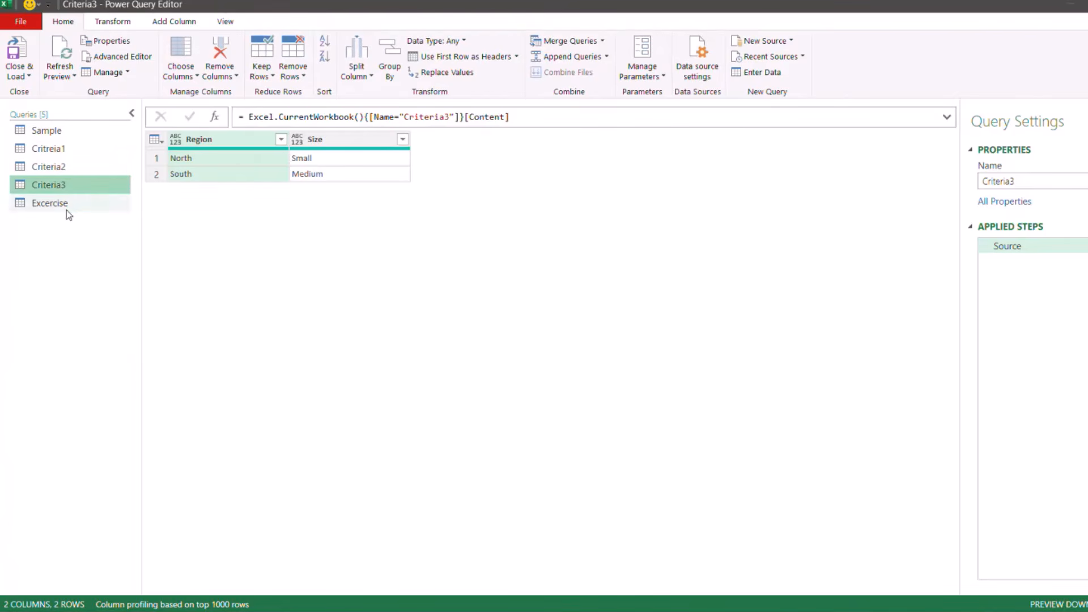
{"action": "left_click", "coordinate": [65, 204]}
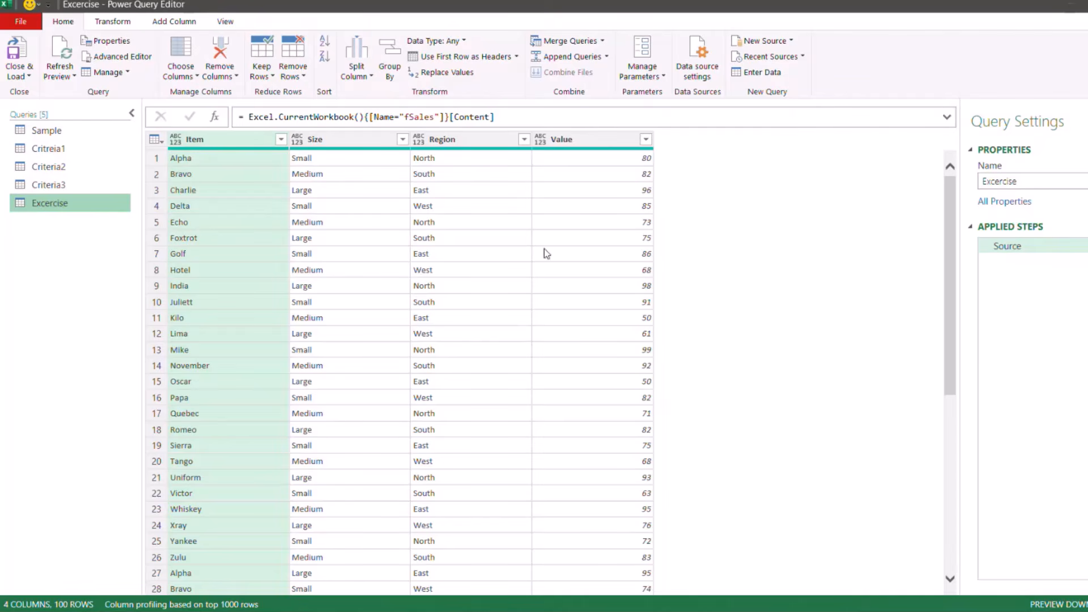
{"action": "left_click", "coordinate": [229, 139]}
{"action": "left_click", "coordinate": [346, 143]}
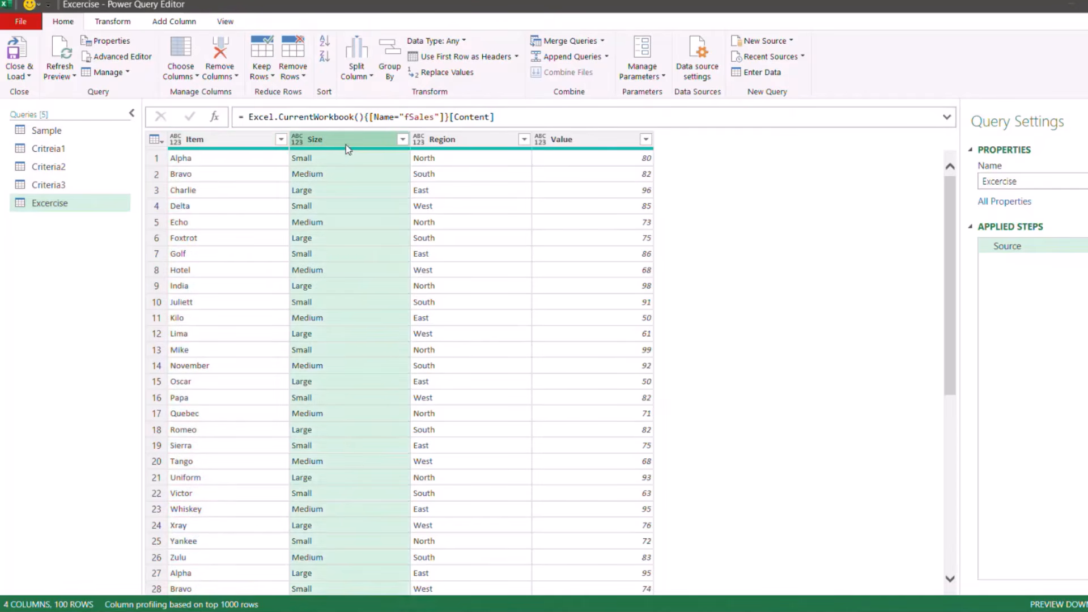
{"action": "left_click", "coordinate": [464, 143]}
{"action": "left_click", "coordinate": [601, 142]}
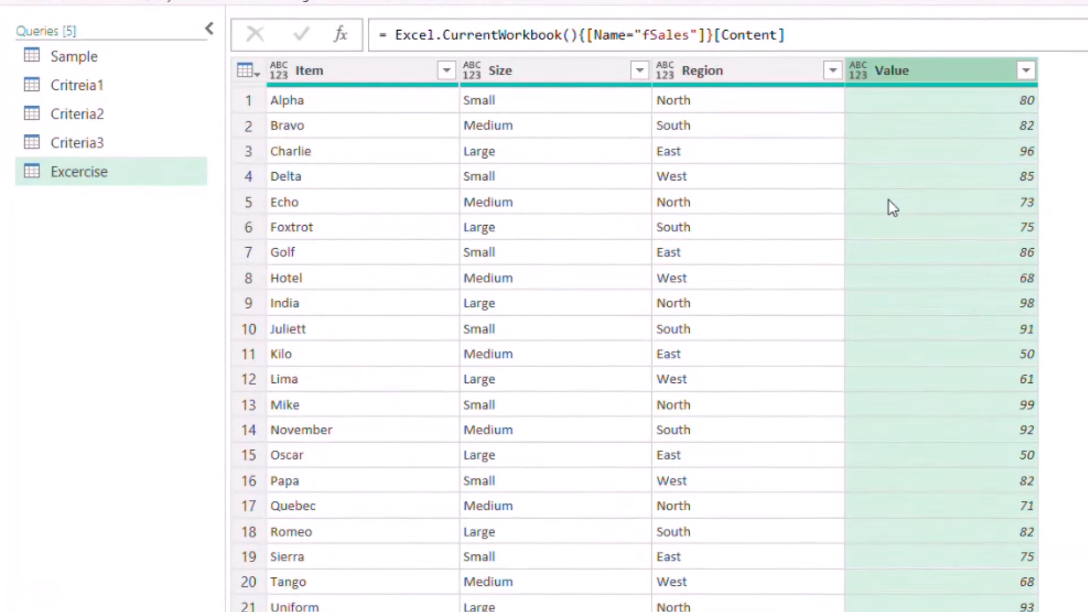
{"action": "left_click", "coordinate": [100, 88]}
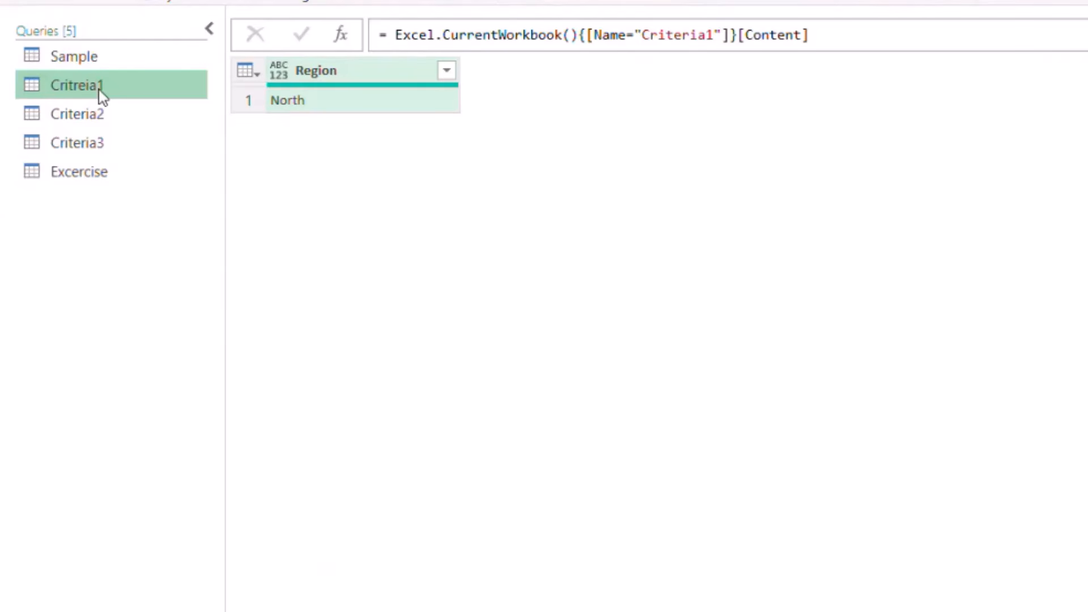
Add a custom step to the Excercise query and start its formula as Table.SelectRows with Source as the table argument.
{"action": "left_click", "coordinate": [101, 172]}
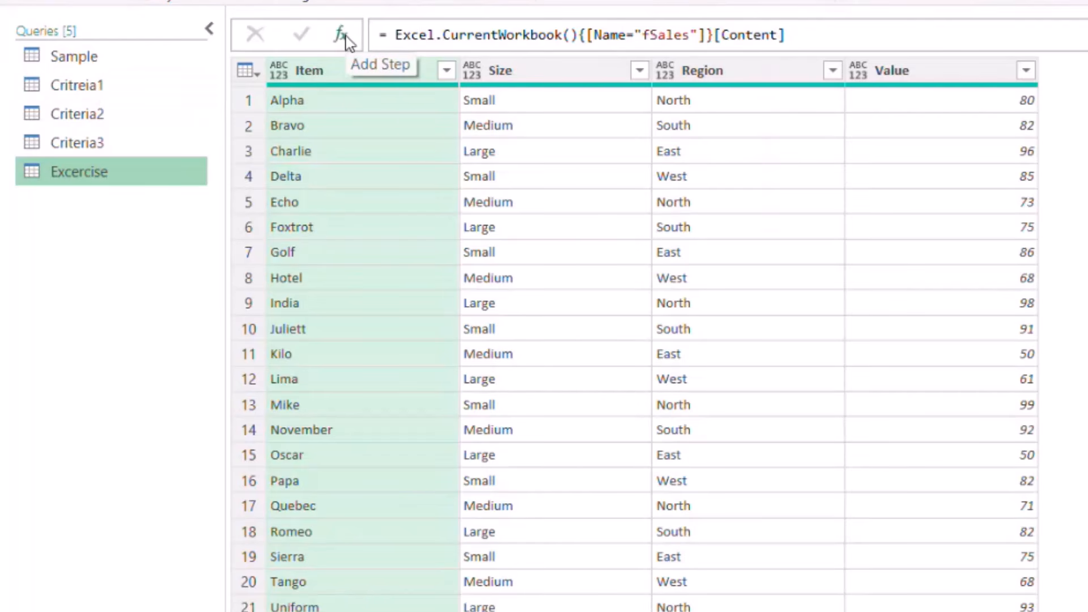
{"action": "left_click", "coordinate": [342, 35]}
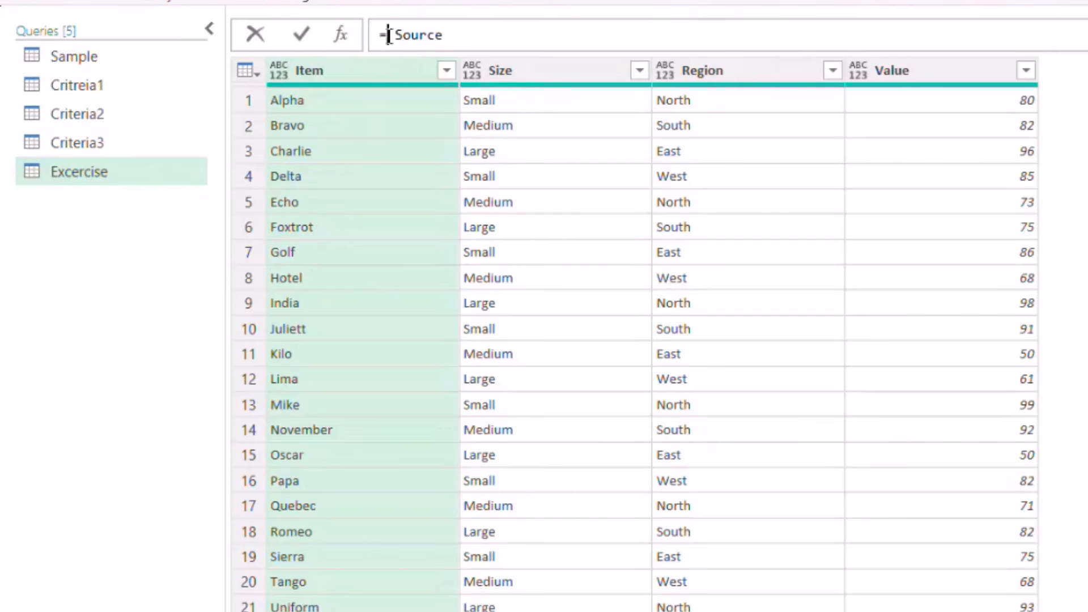
{"action": "left_click", "coordinate": [388, 35]}
{"action": "type", "text": "tblsel"}
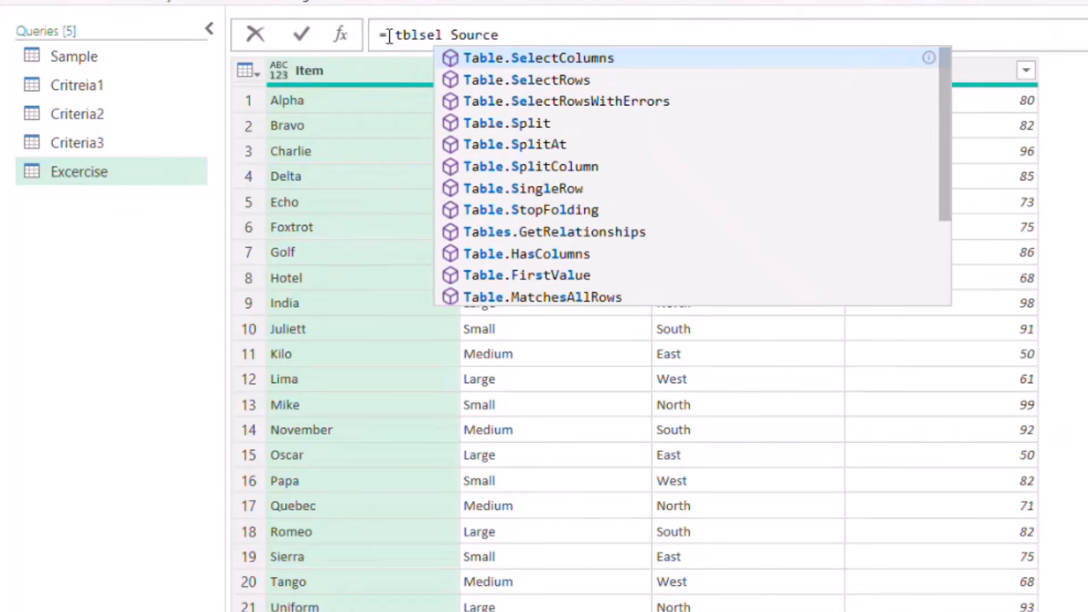
{"action": "key", "text": "Down"}
{"action": "key", "text": "Tab"}
{"action": "type", "text": "("}
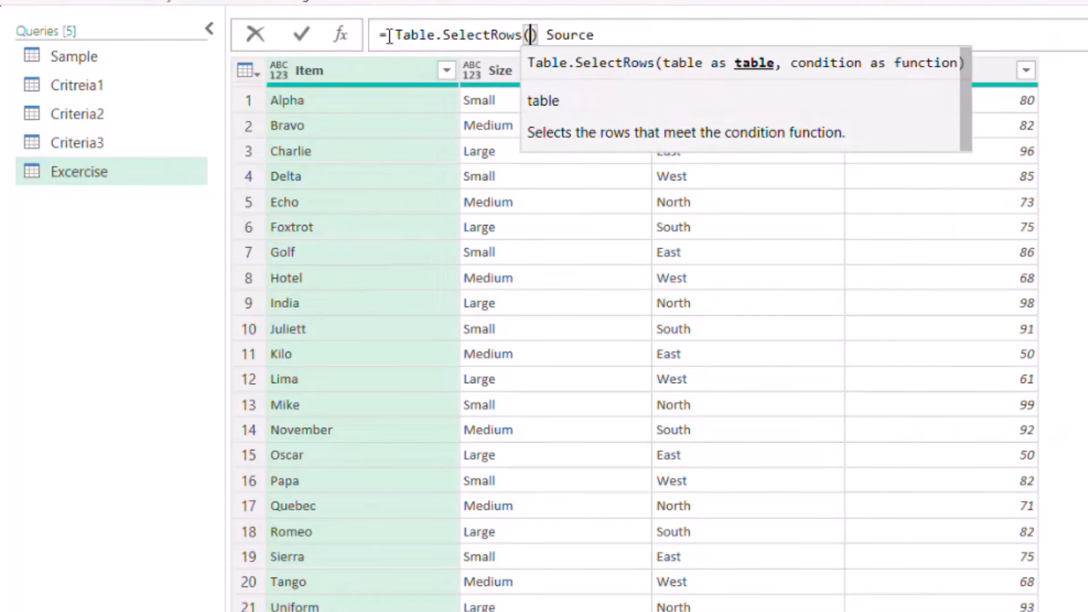
{"action": "key", "text": "Delete"}
{"action": "key", "text": "Delete"}
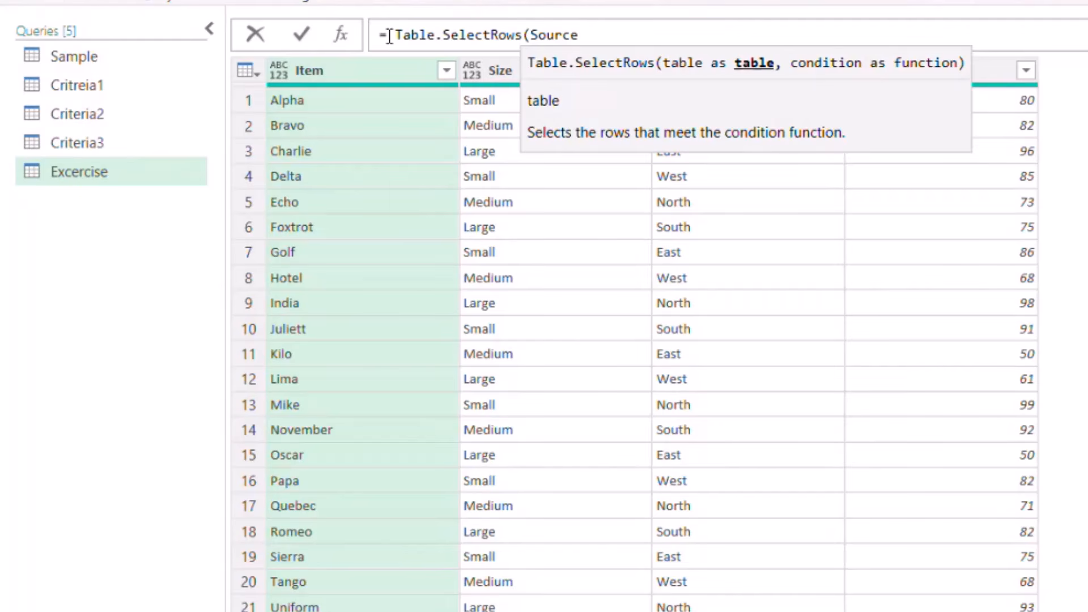
{"action": "left_click", "coordinate": [605, 31]}
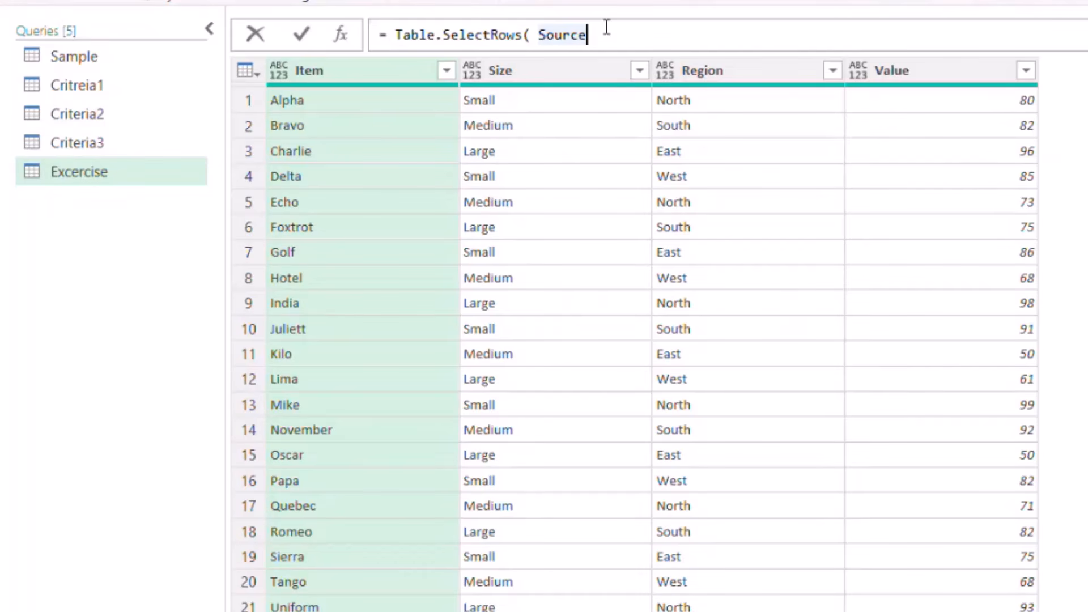
Begin the Table.SelectRows condition argument with each [Region] = after Source.
{"action": "type", "text": ","}
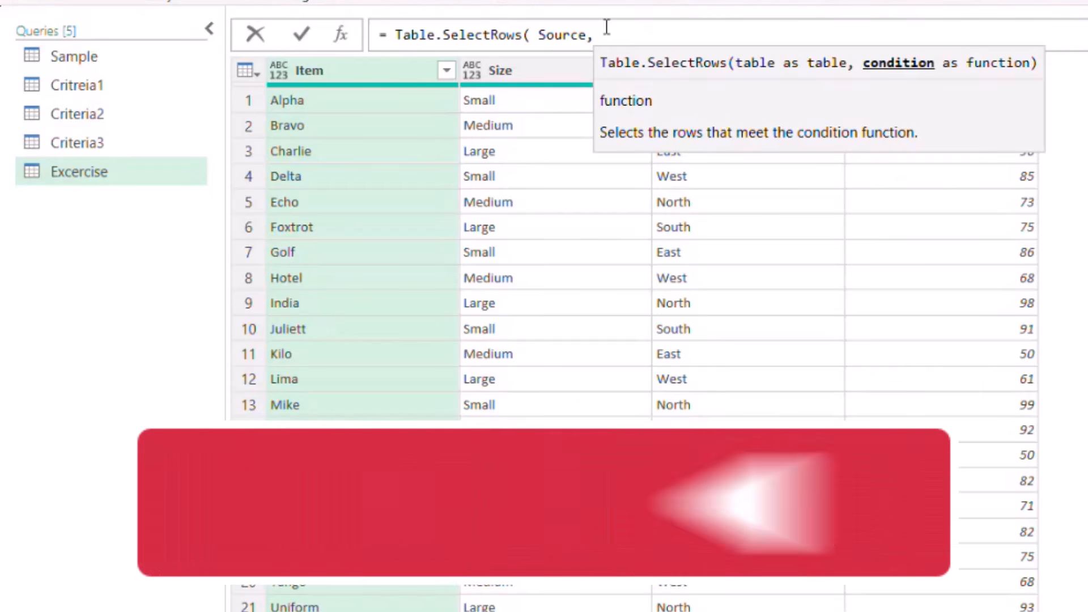
{"action": "type", "text": "eac"}
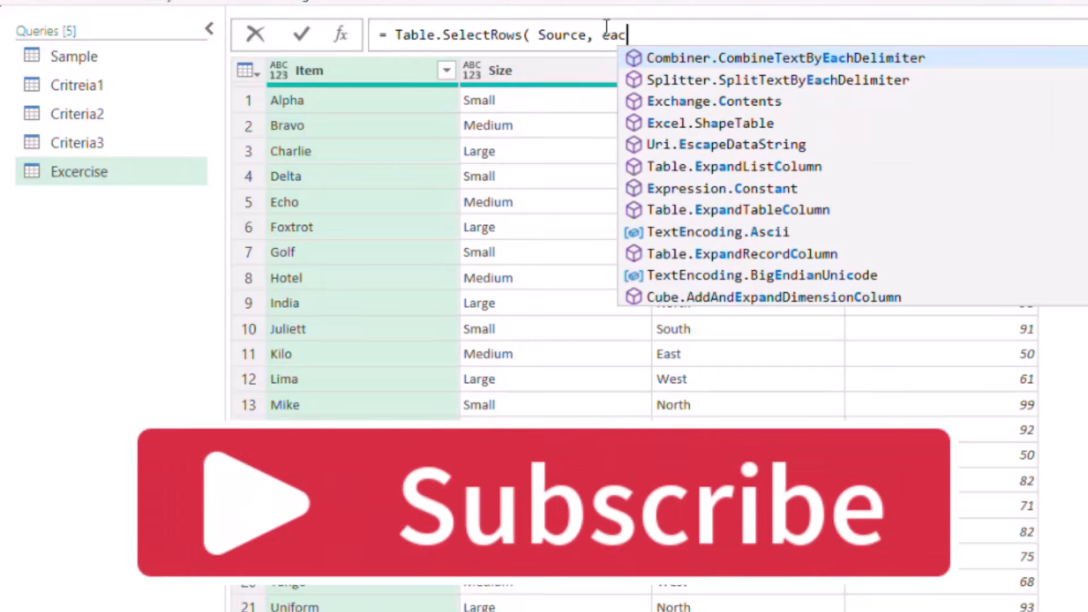
{"action": "type", "text": "h"}
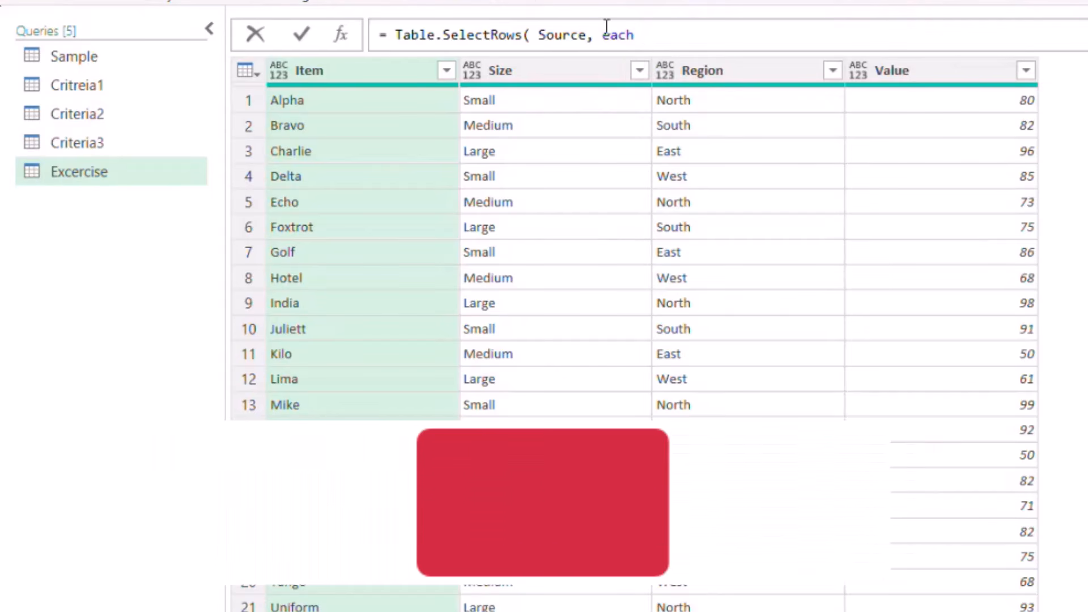
{"action": "type", "text": " [Re"}
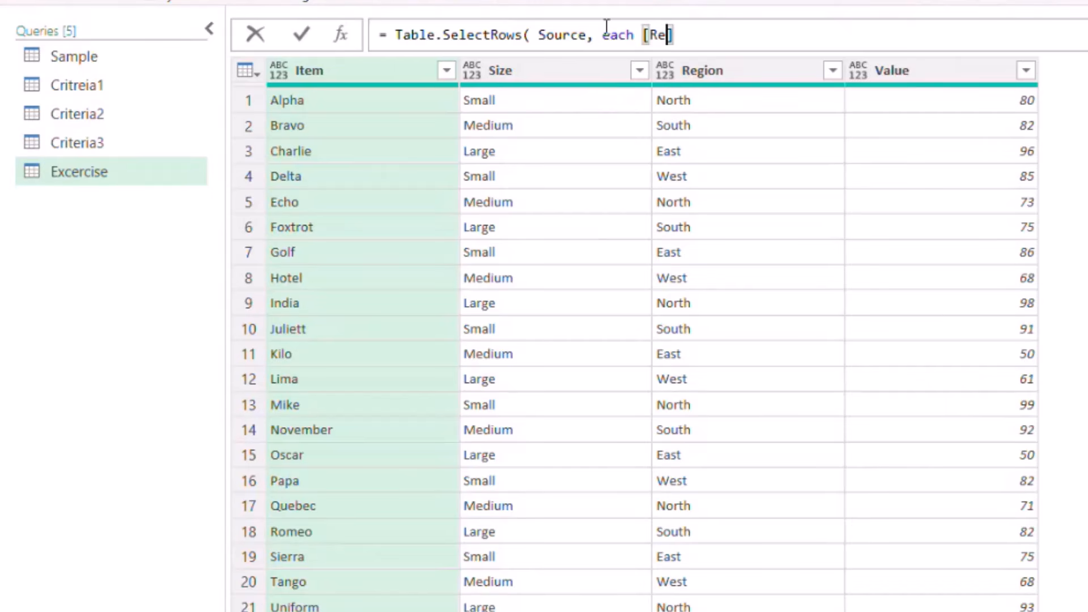
{"action": "type", "text": "gion] ="}
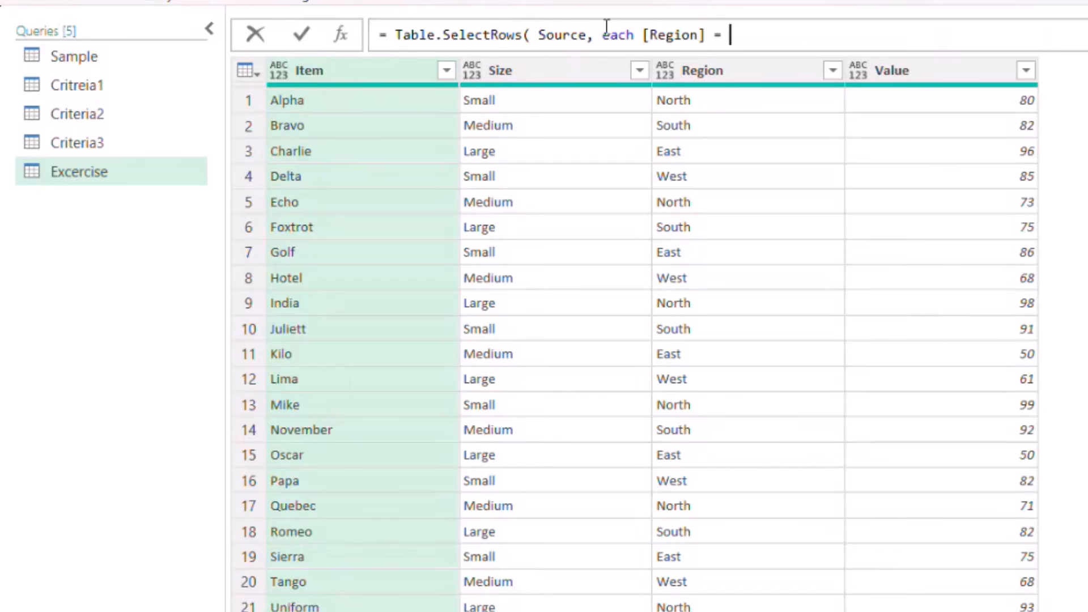
Continue the Region comparison in the Table.SelectRows condition with a Table.FirstValue call.
{"action": "type", "text": "tblfi"}
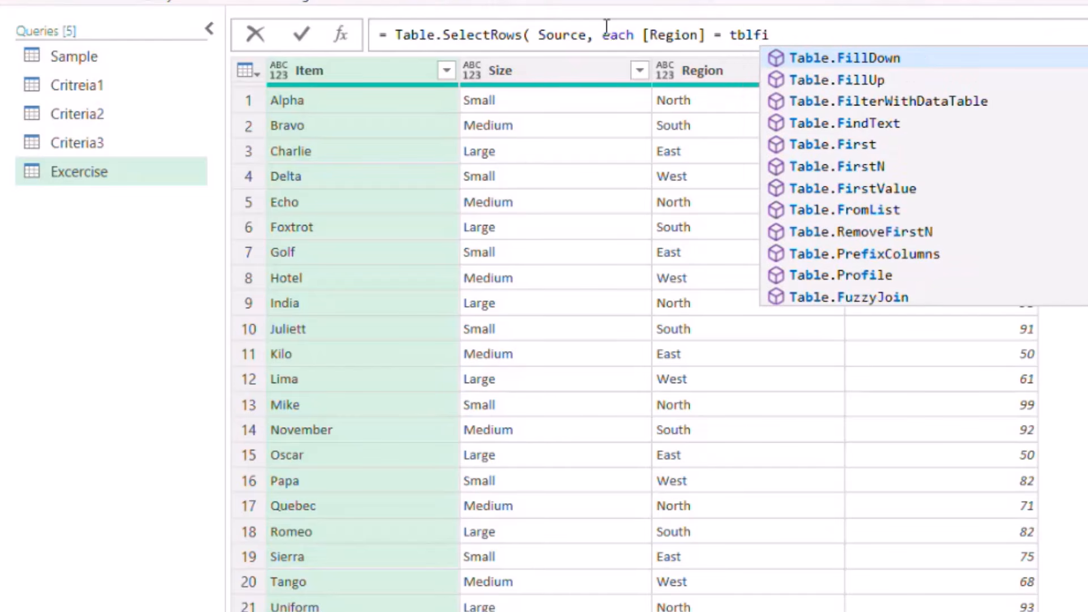
{"action": "key", "text": "Down"}
{"action": "key", "text": "Down"}
{"action": "key", "text": "Down"}
{"action": "key", "text": "Down"}
{"action": "key", "text": "Down"}
{"action": "key", "text": "Down"}
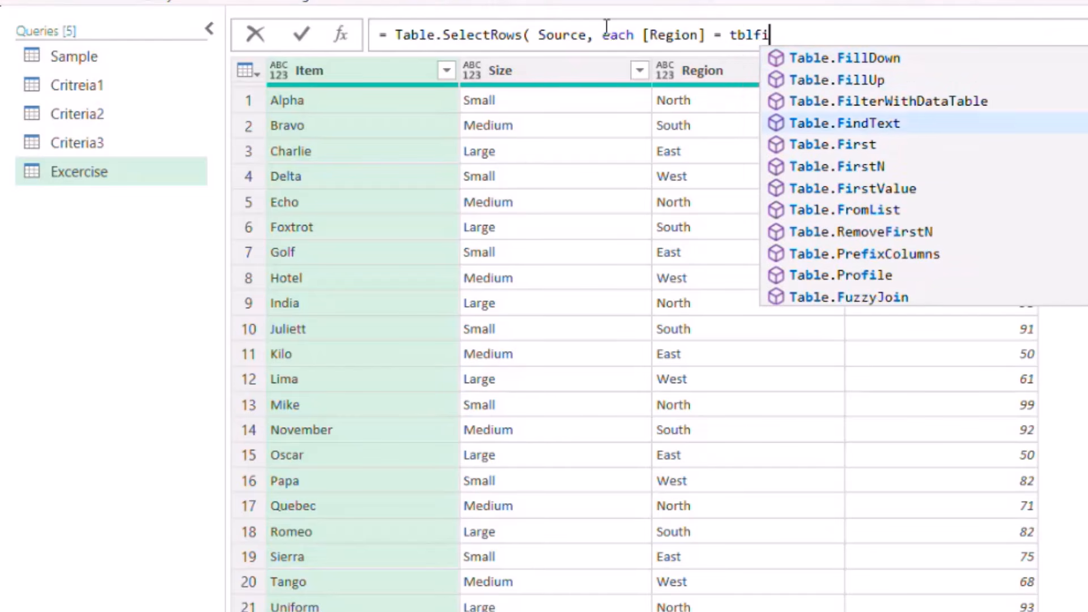
{"action": "key", "text": "Tab"}
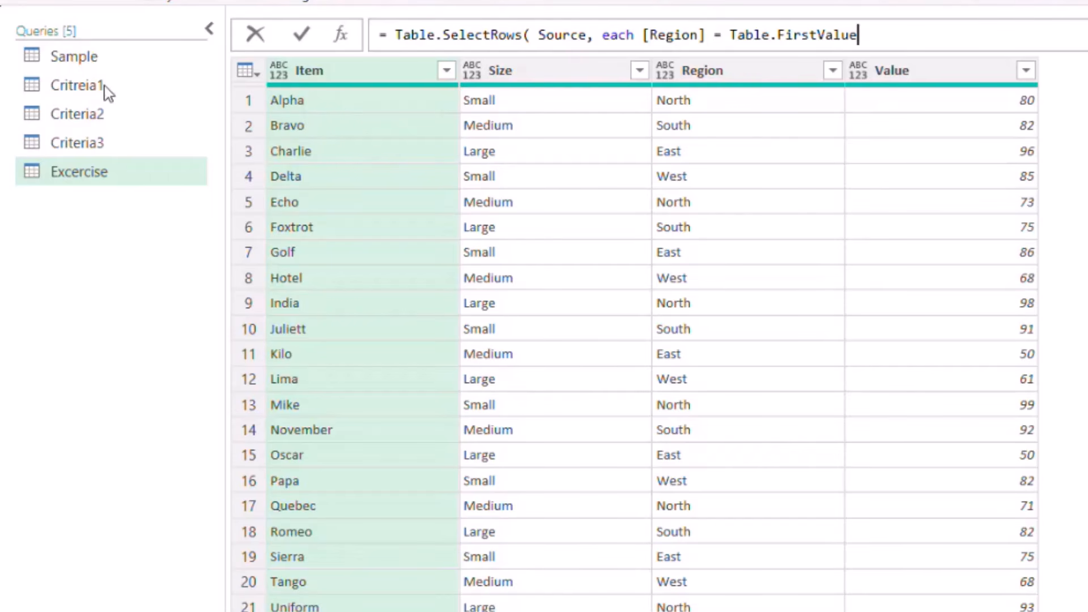
{"action": "type", "text": "("}
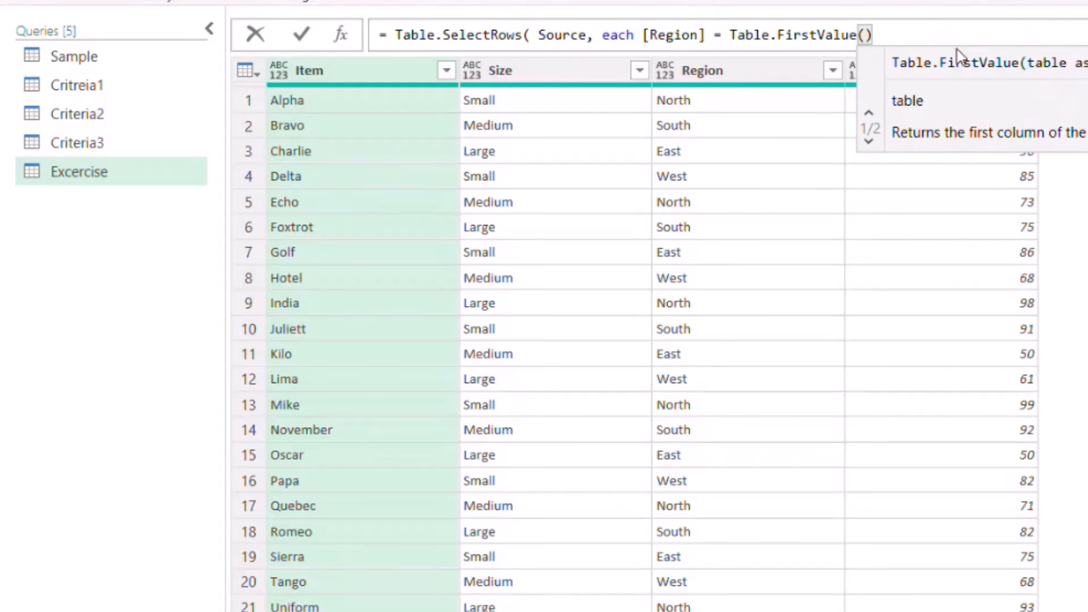
Pass Critreia1 to Table.FirstValue, close both functions' parentheses and commit the filter formula.
{"action": "type", "text": "Cri"}
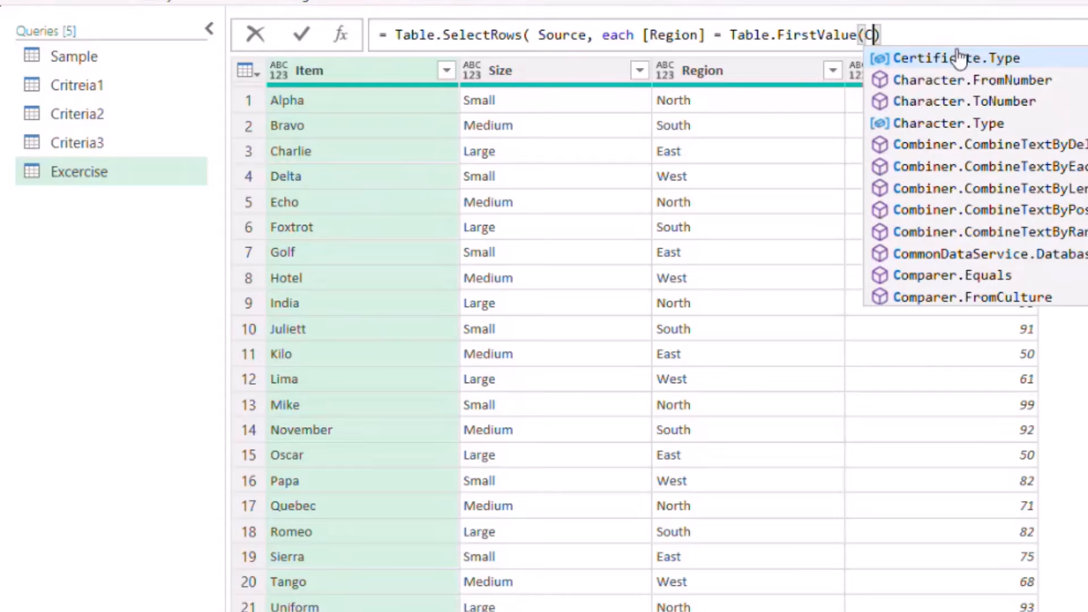
{"action": "key", "text": "Down"}
{"action": "key", "text": "Down"}
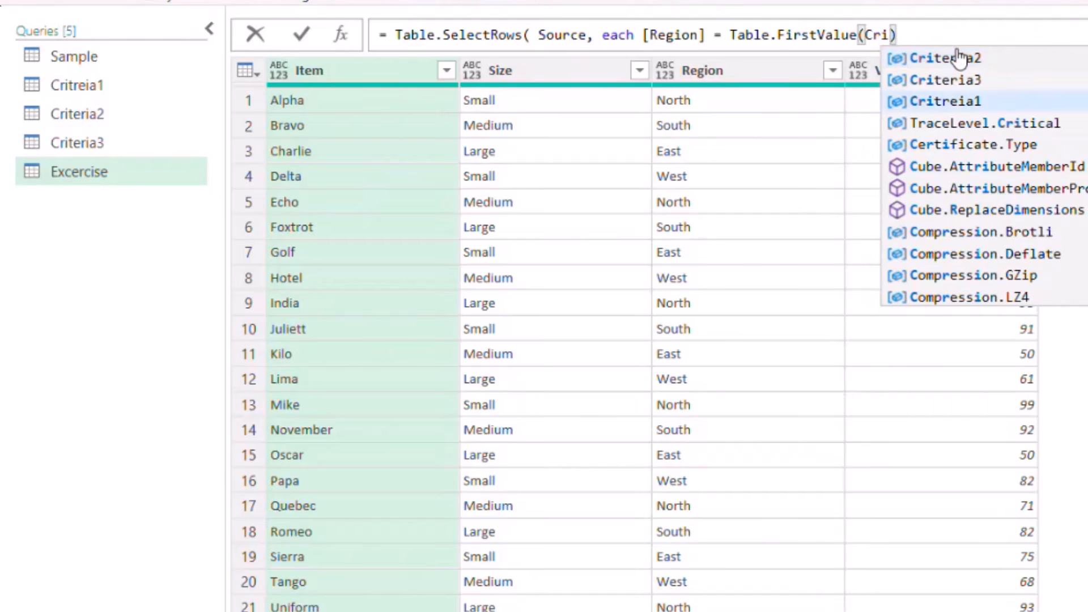
{"action": "key", "text": "Tab"}
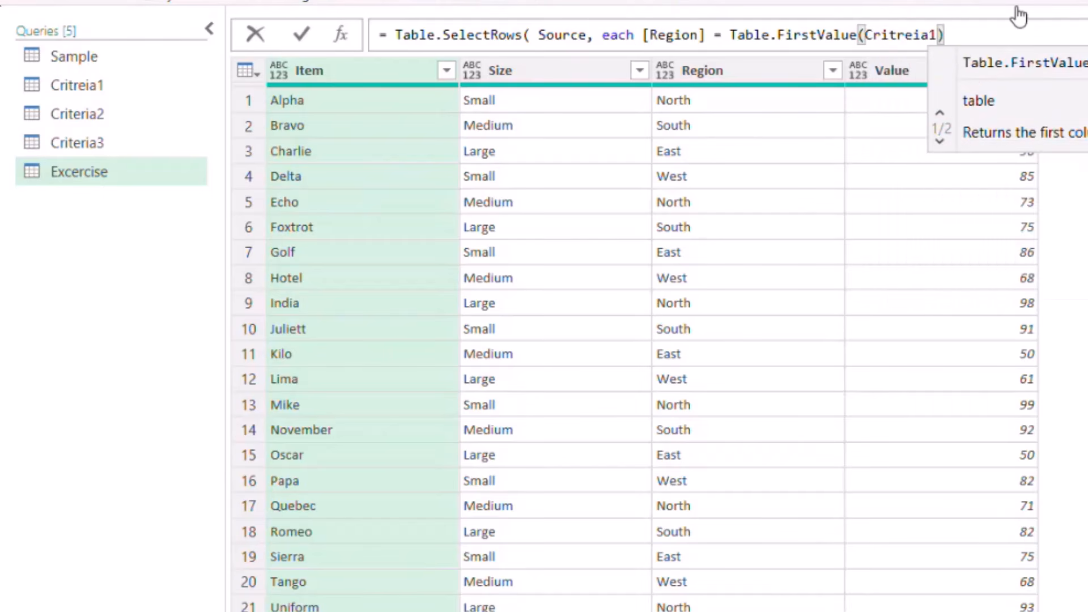
{"action": "key", "text": "Return"}
{"action": "left_click", "coordinate": [986, 41]}
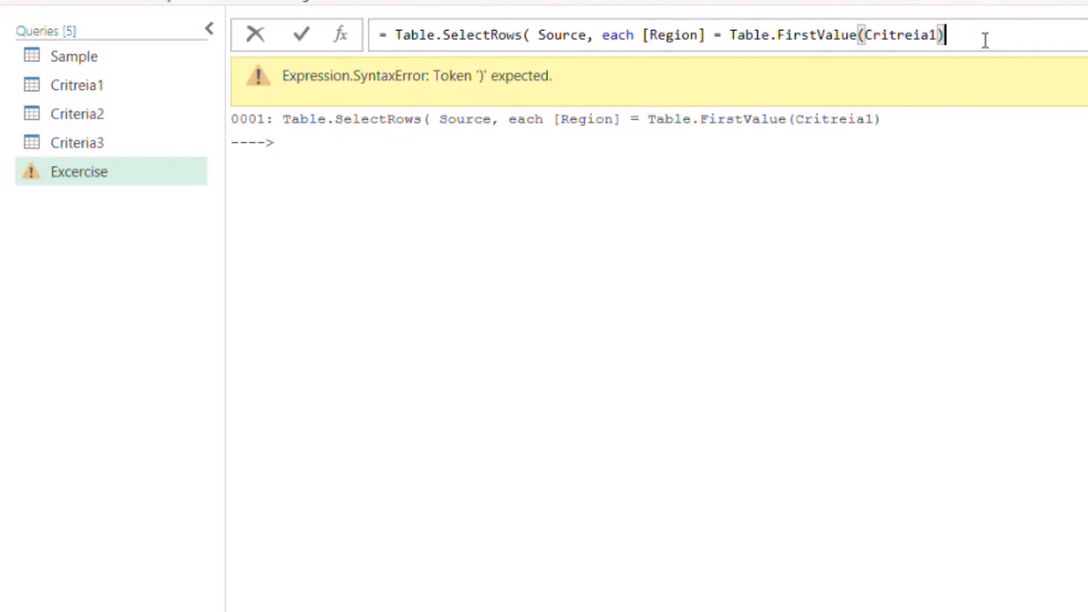
{"action": "type", "text": ")"}
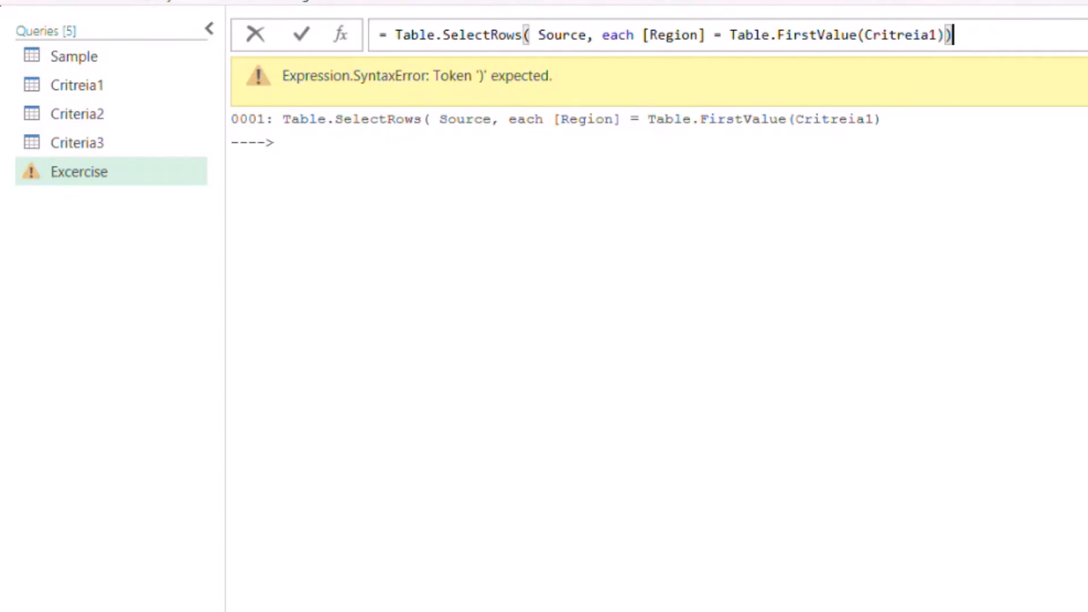
{"action": "left_click", "coordinate": [300, 37]}
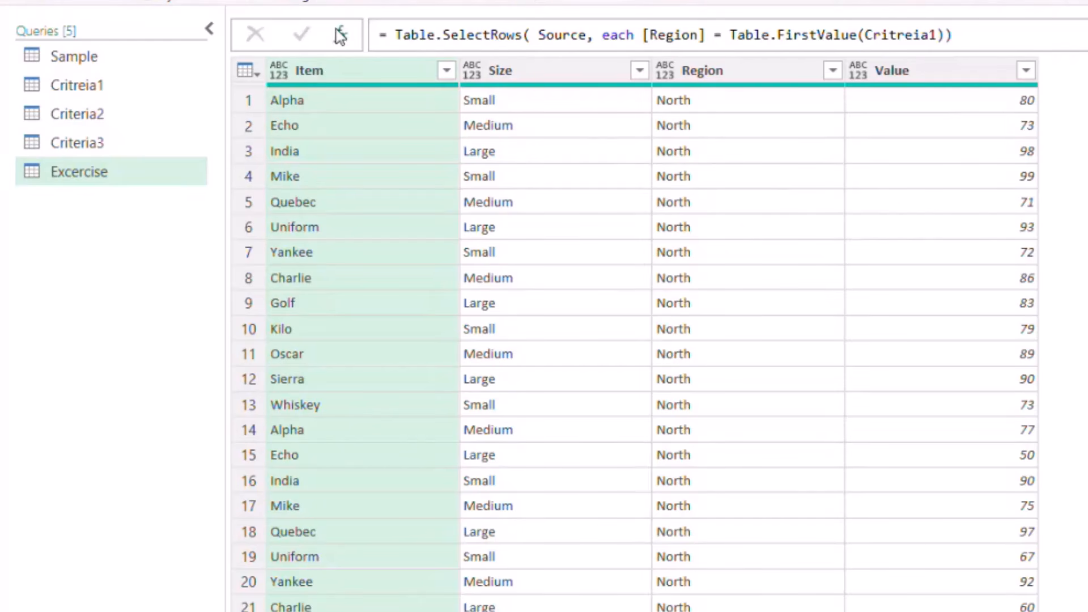
Copy the complete Table.SelectRows formula into a new custom step of the Excercise query and commit it.
{"action": "left_click_drag", "start_coordinate": [988, 32], "coordinate": [381, 35]}
{"action": "key", "text": "ctrl+c"}
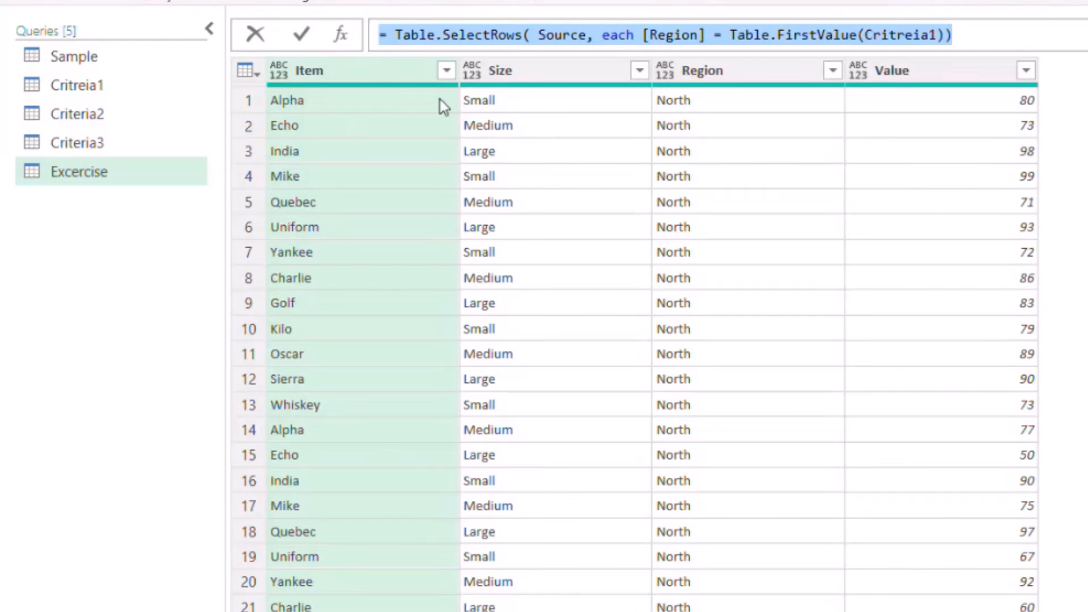
{"action": "key", "text": "Escape"}
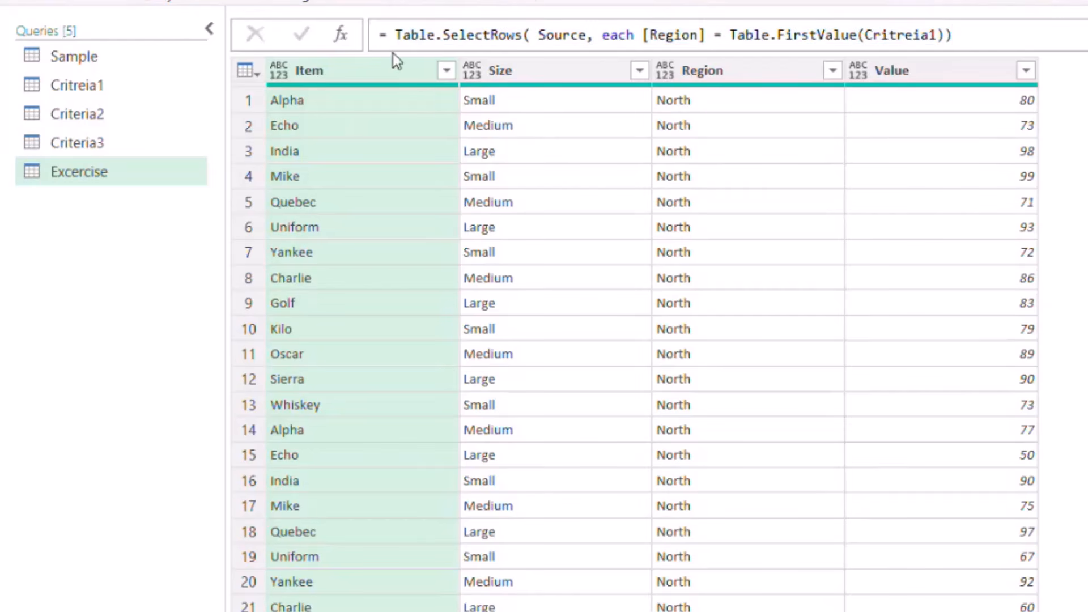
{"action": "left_click", "coordinate": [342, 35]}
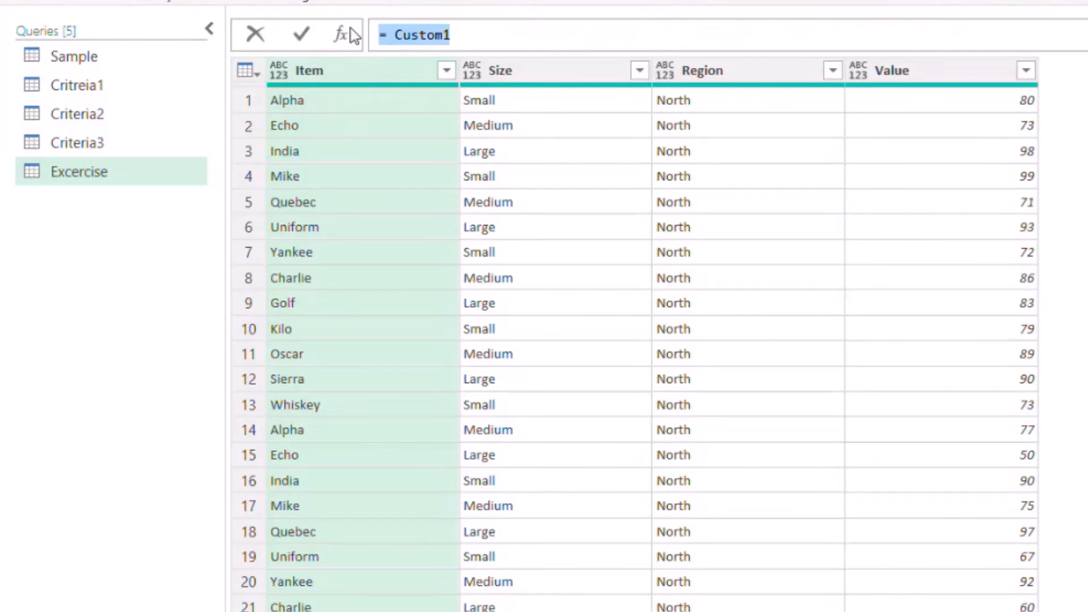
{"action": "key", "text": "ctrl+v"}
{"action": "left_click", "coordinate": [303, 36]}
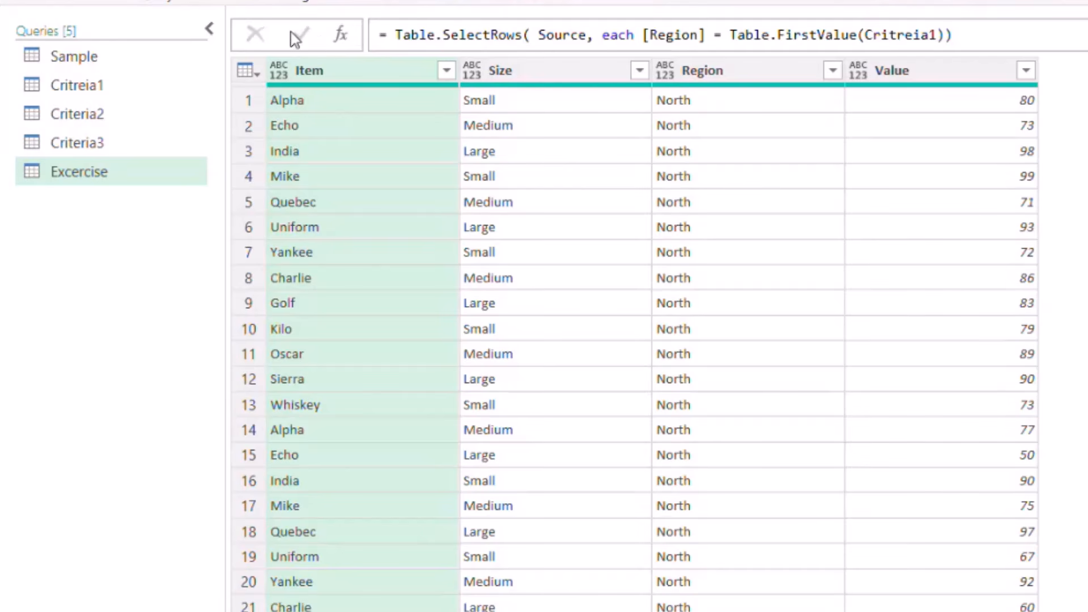
Check the entries in the Region column of the Criteria2 query, and return to the Excercise query.
{"action": "left_click", "coordinate": [87, 115]}
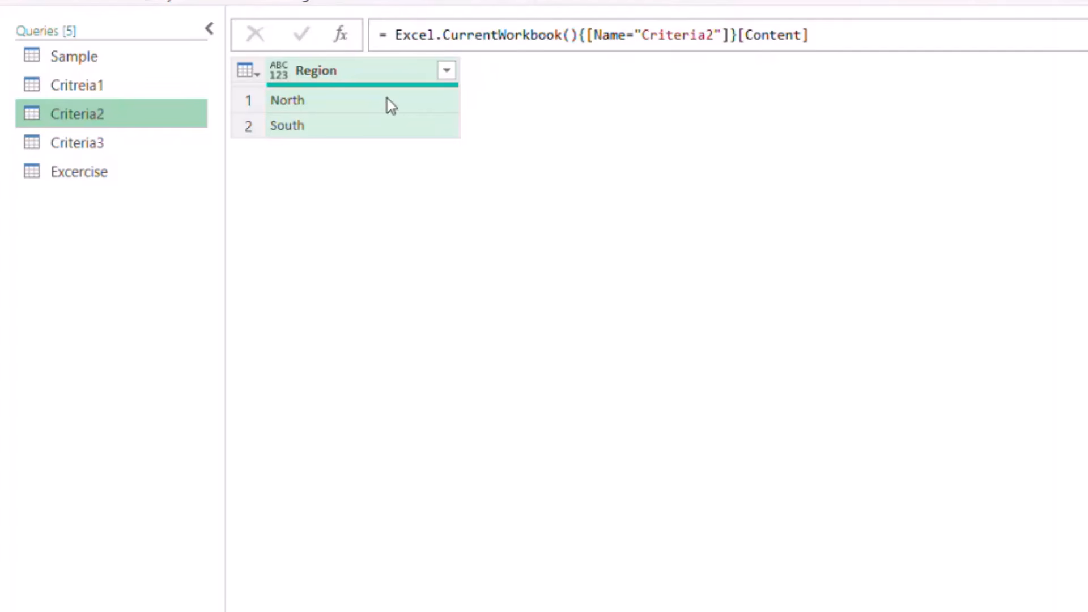
{"action": "left_click", "coordinate": [385, 100]}
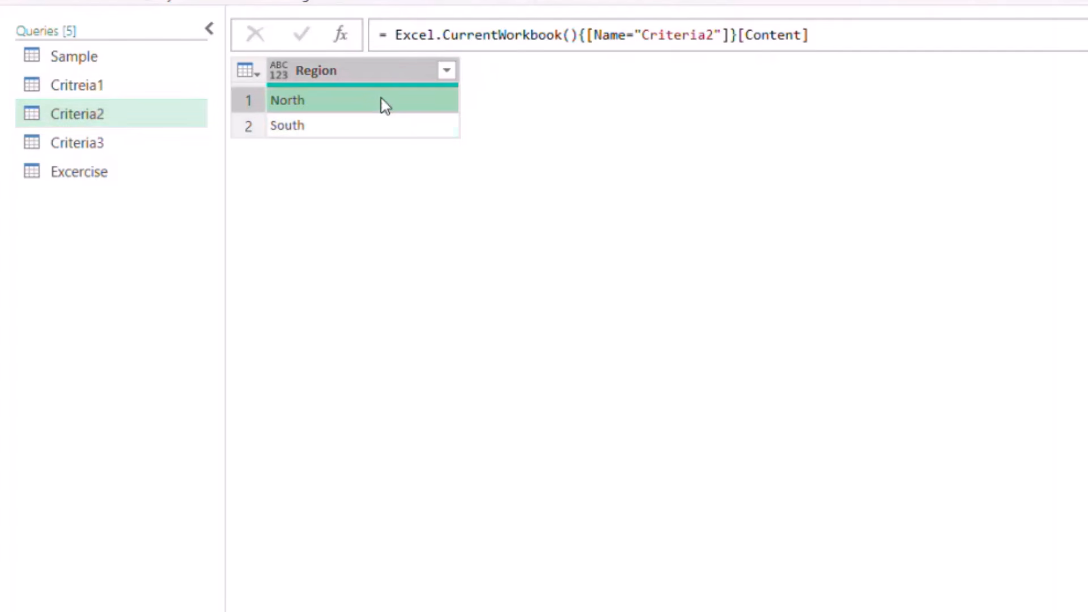
{"action": "left_click", "coordinate": [359, 129]}
{"action": "left_click", "coordinate": [106, 173]}
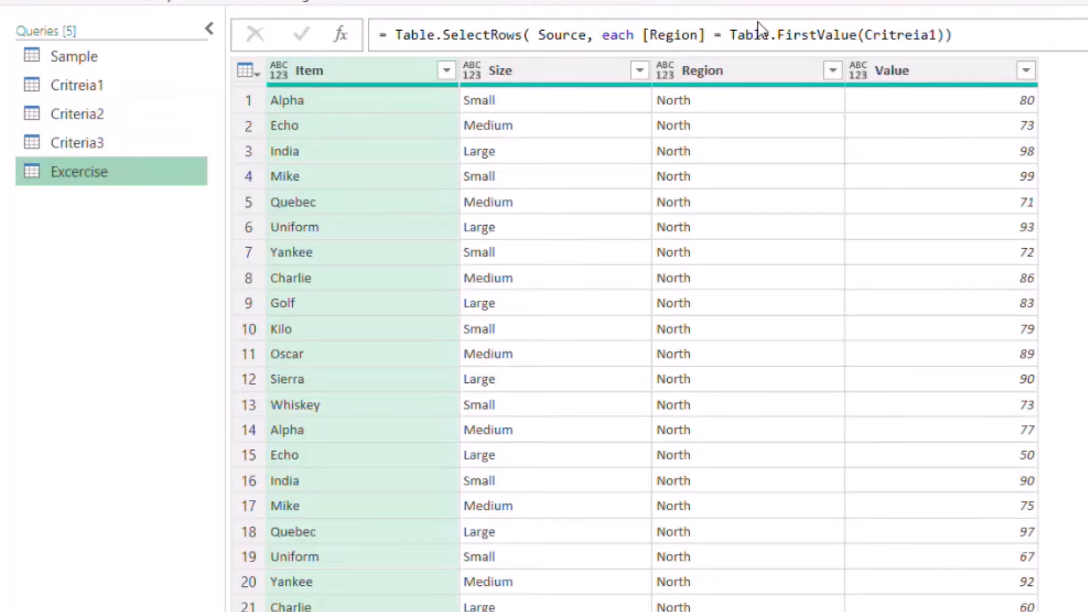
Replace the condition after each in the new step's formula with the start of a List.Contains call.
{"action": "left_click_drag", "start_coordinate": [643, 32], "coordinate": [985, 18]}
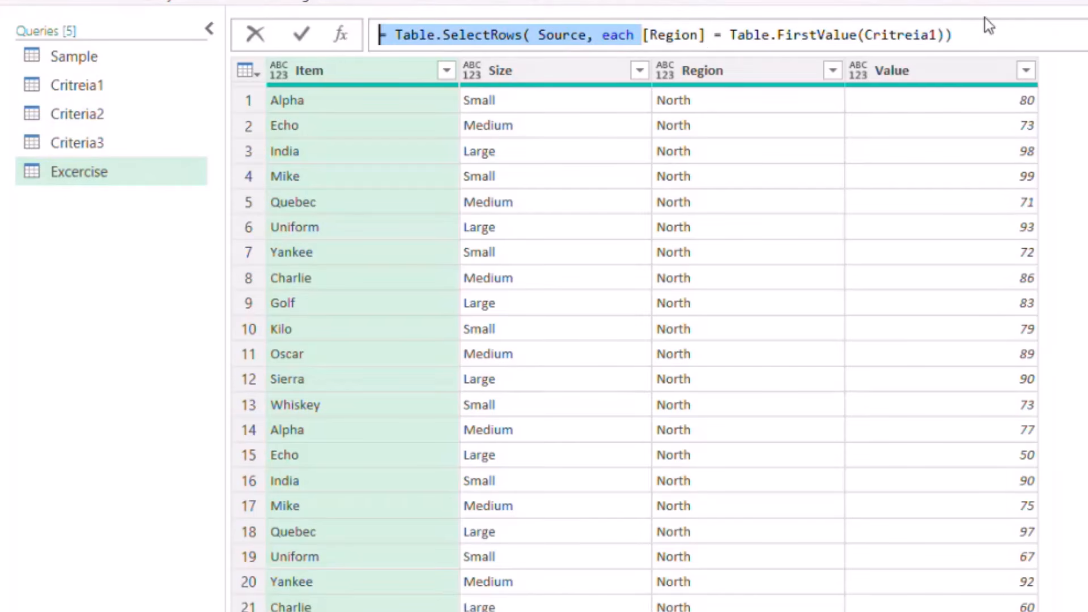
{"action": "left_click", "coordinate": [642, 34]}
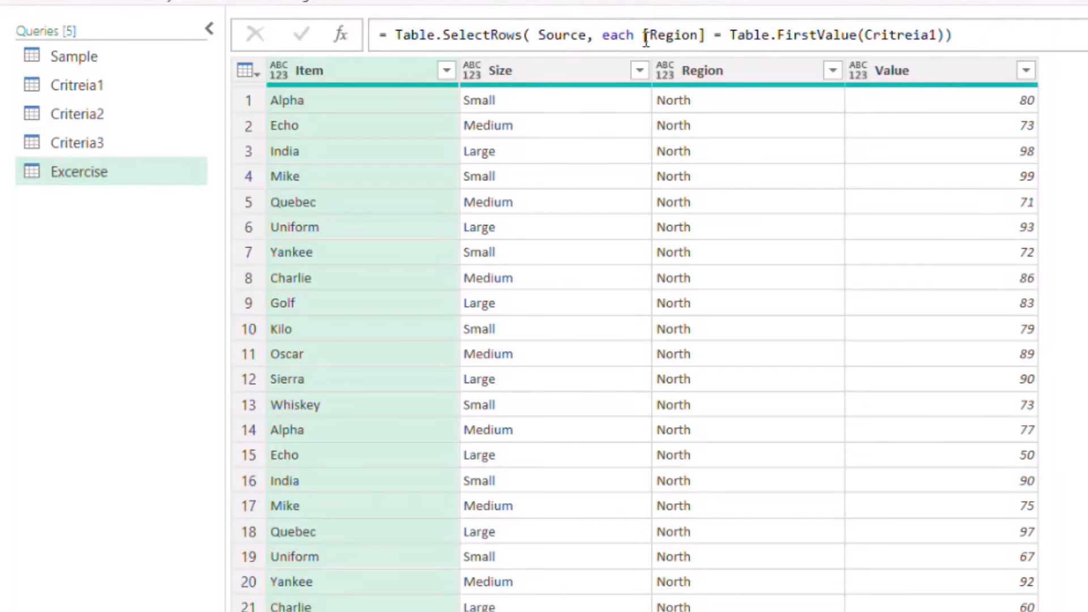
{"action": "left_click_drag", "start_coordinate": [642, 34], "coordinate": [1060, 39]}
{"action": "key", "text": "BackSpace"}
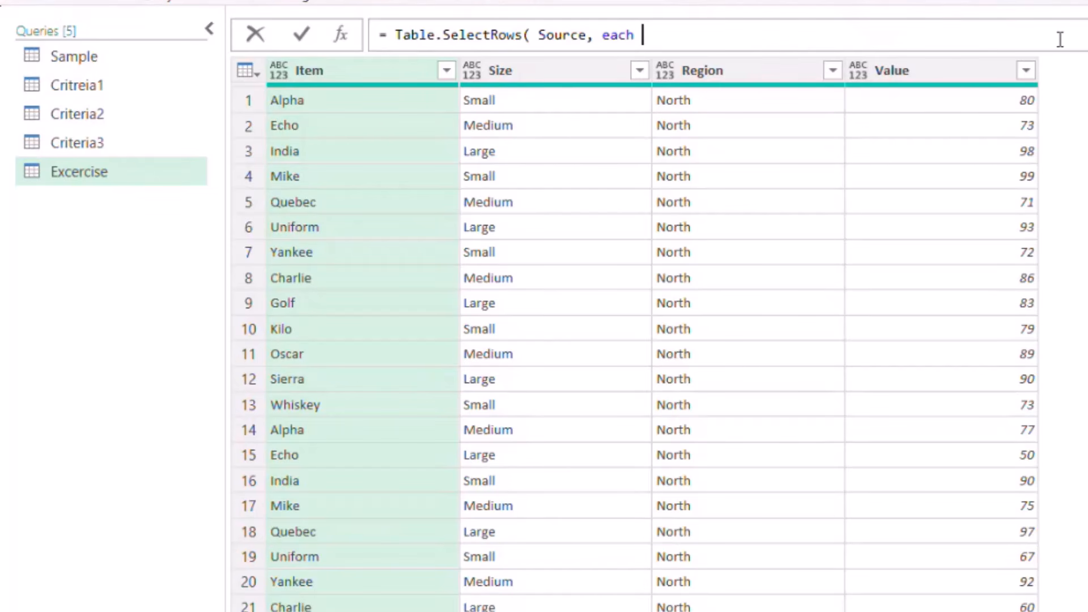
{"action": "type", "text": "lstcon"}
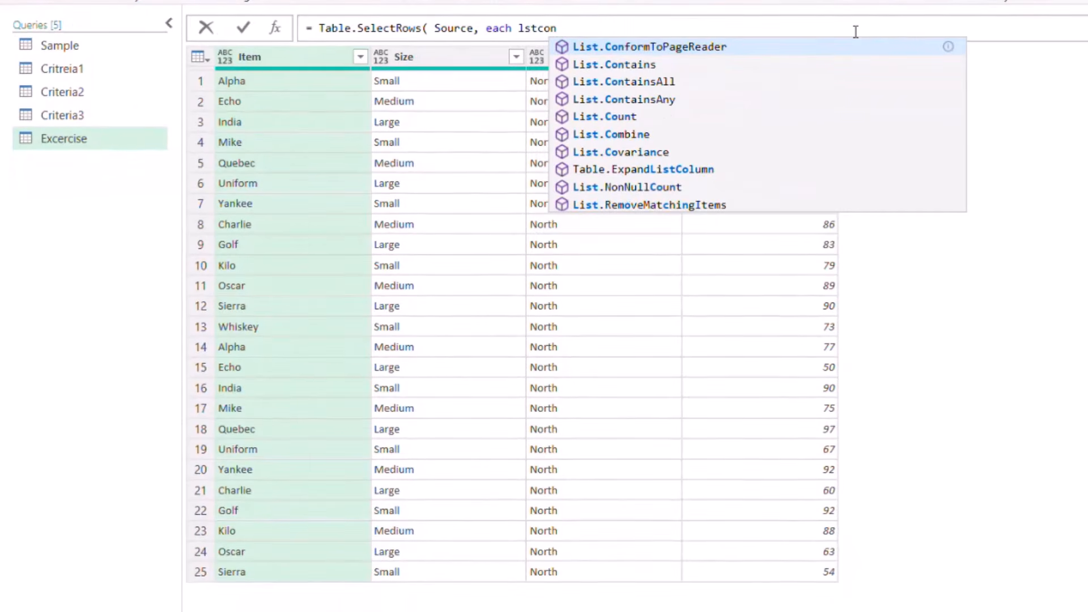
{"action": "key", "text": "Down"}
{"action": "key", "text": "Tab"}
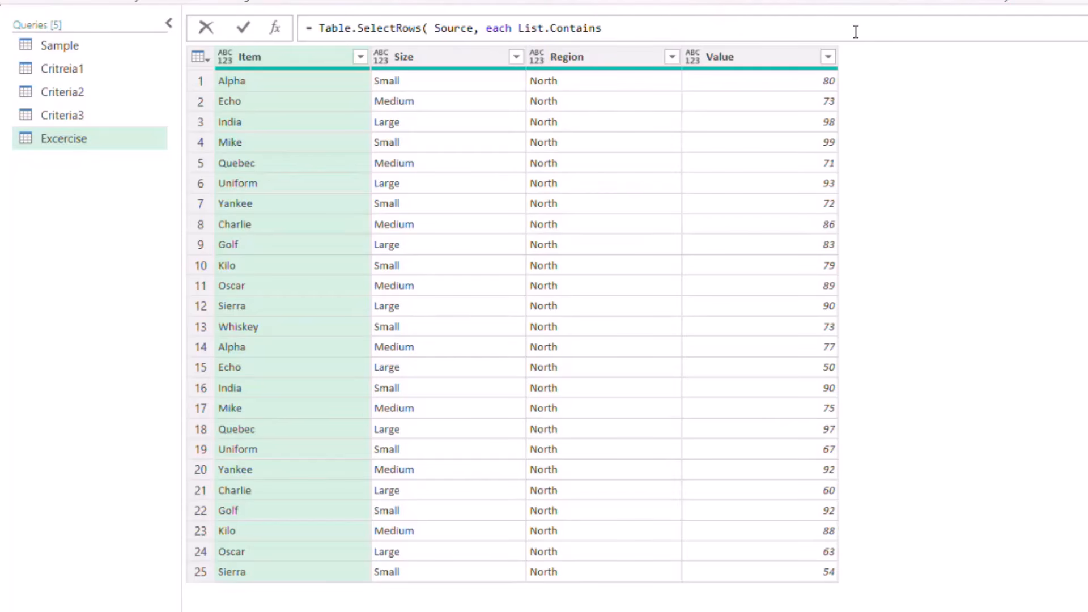
{"action": "type", "text": "("}
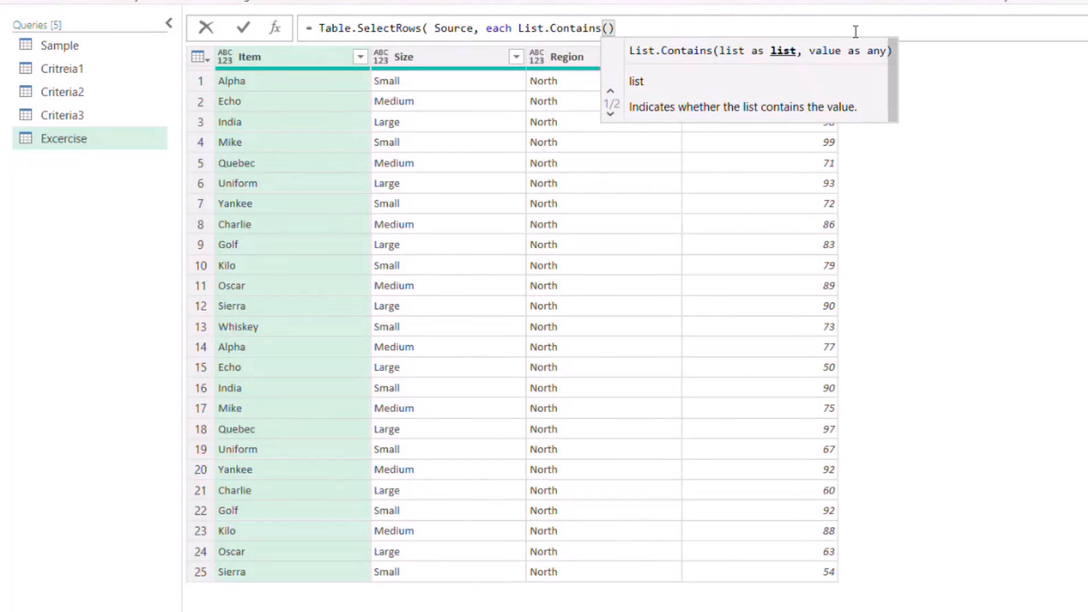
{"action": "key", "text": "Delete"}
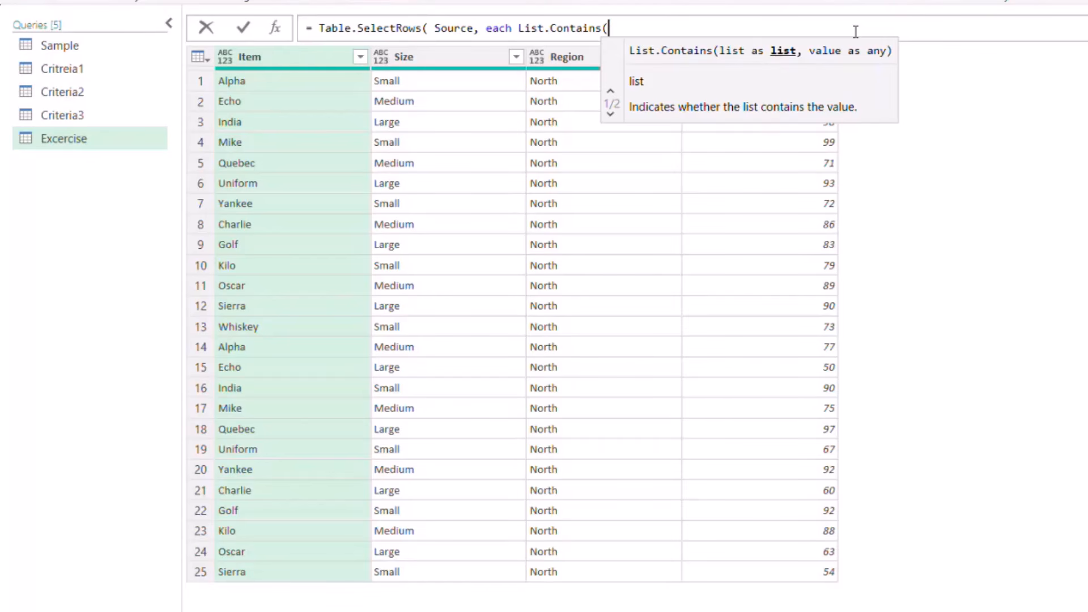
Enter Criteria2[Region] as the list argument of List.Contains, followed by a comma for the value argument.
{"action": "type", "text": "C"}
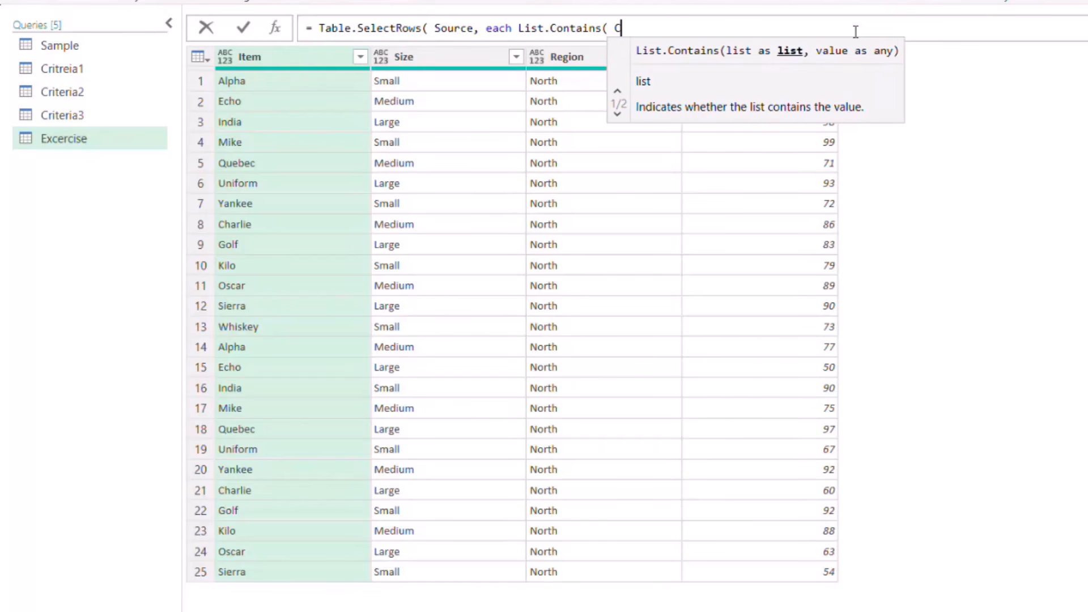
{"action": "type", "text": "ri"}
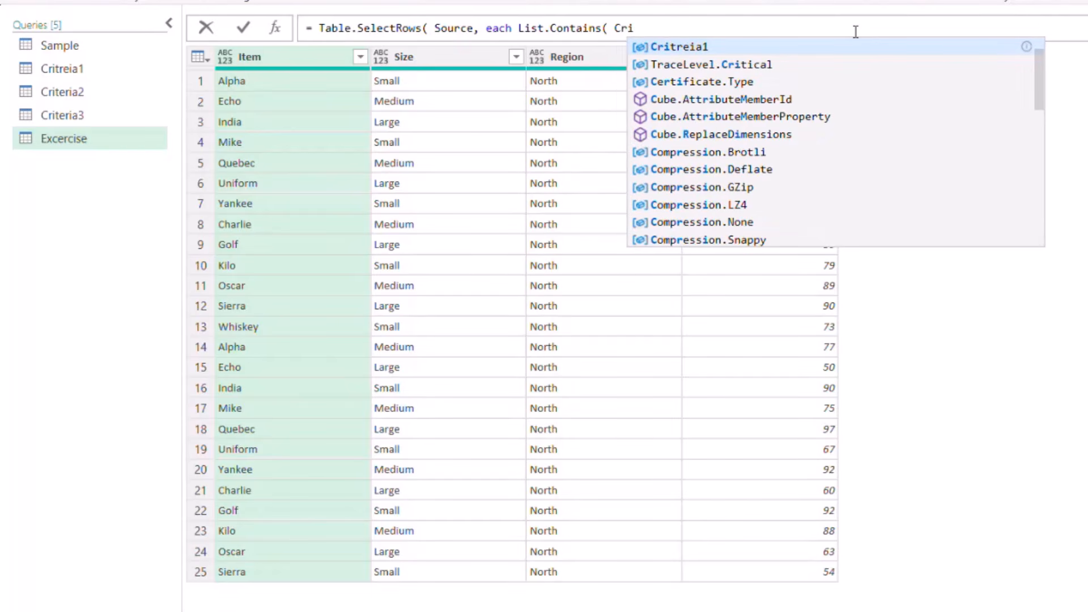
{"action": "type", "text": "e"}
{"action": "key", "text": "BackSpace"}
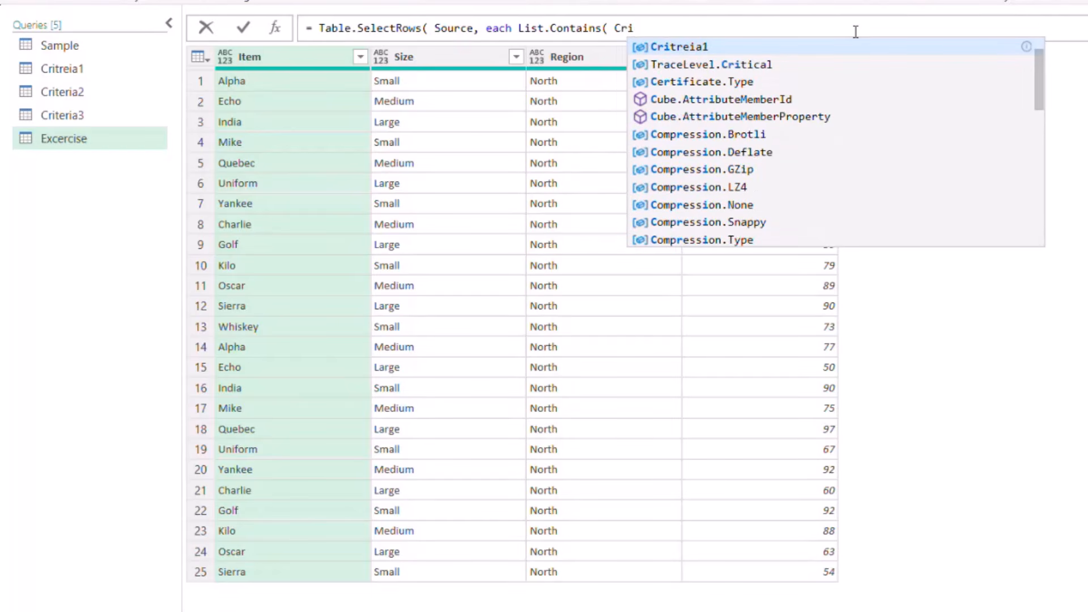
{"action": "key", "text": "Down"}
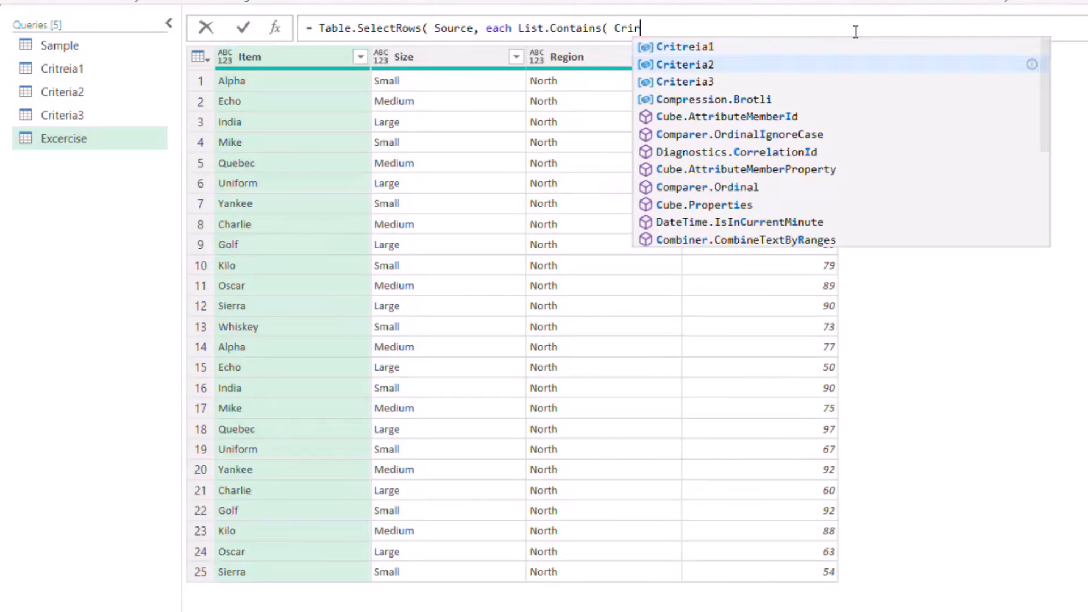
{"action": "key", "text": "Tab"}
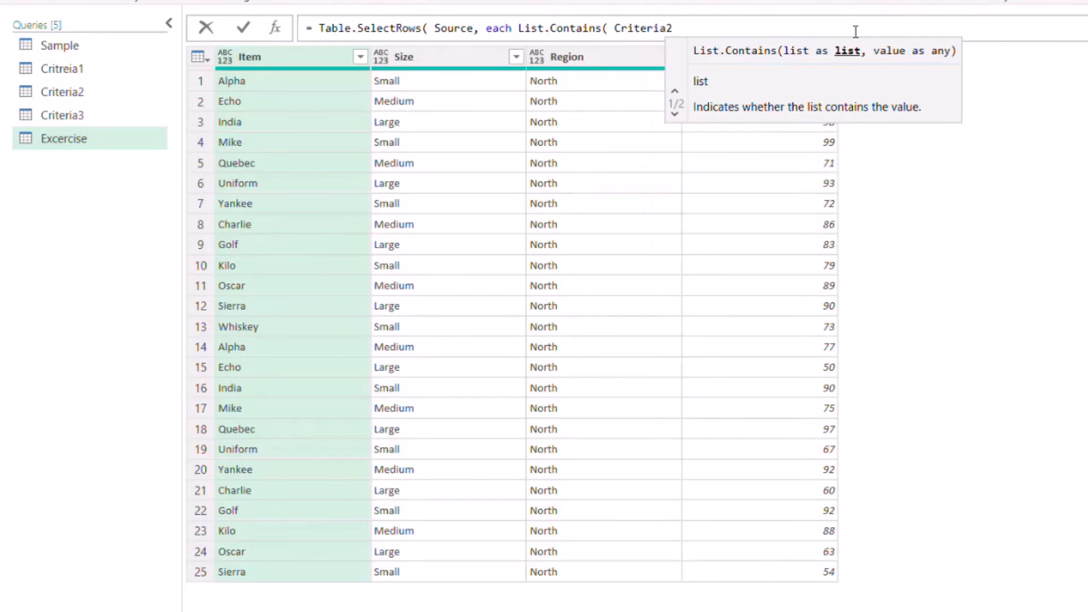
{"action": "type", "text": "["}
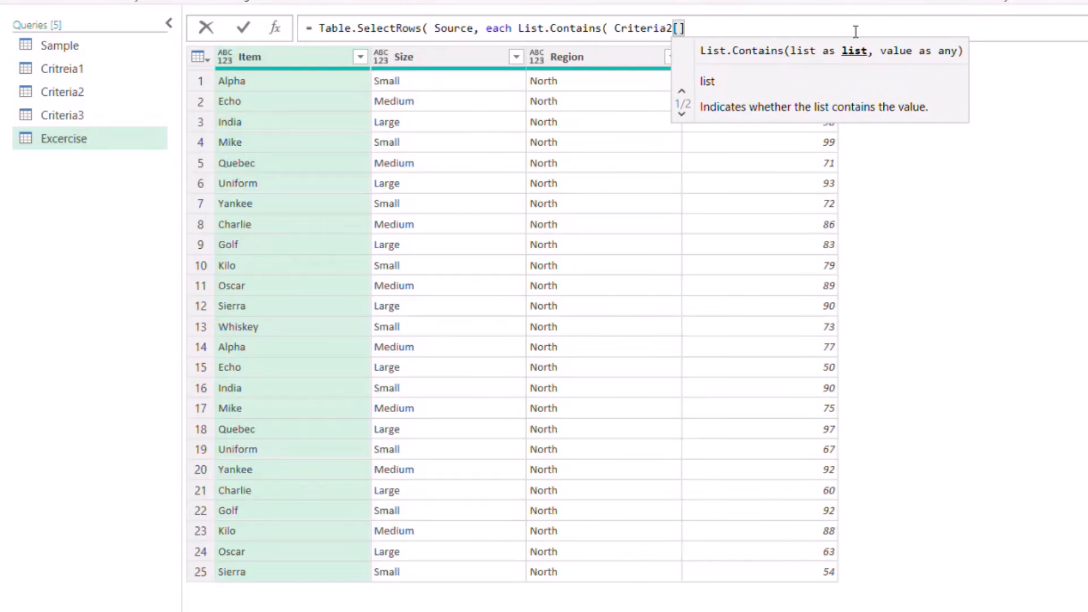
{"action": "type", "text": "Region"}
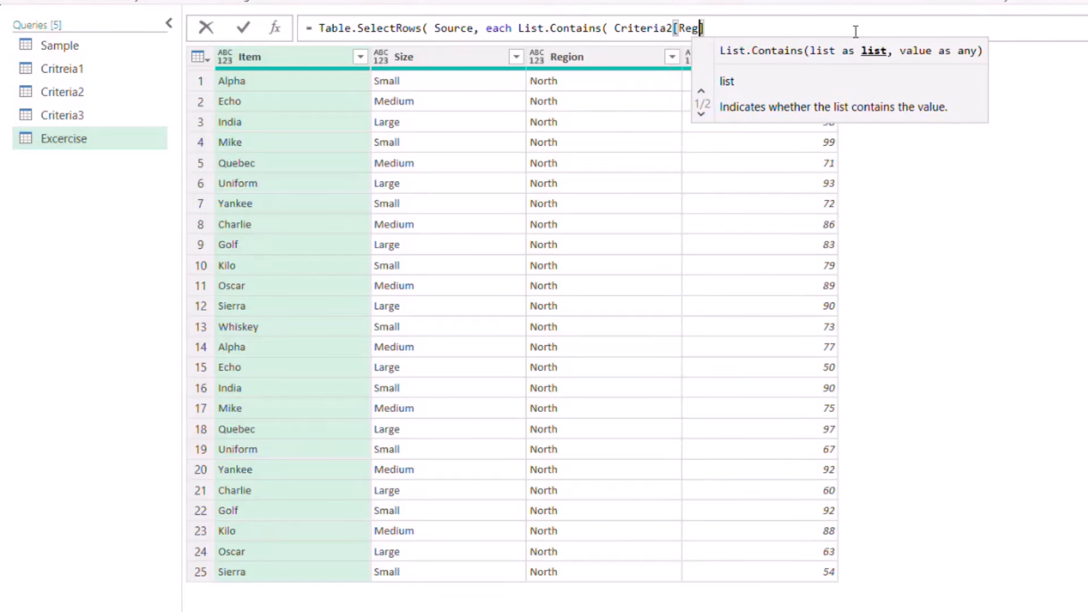
{"action": "type", "text": "]"}
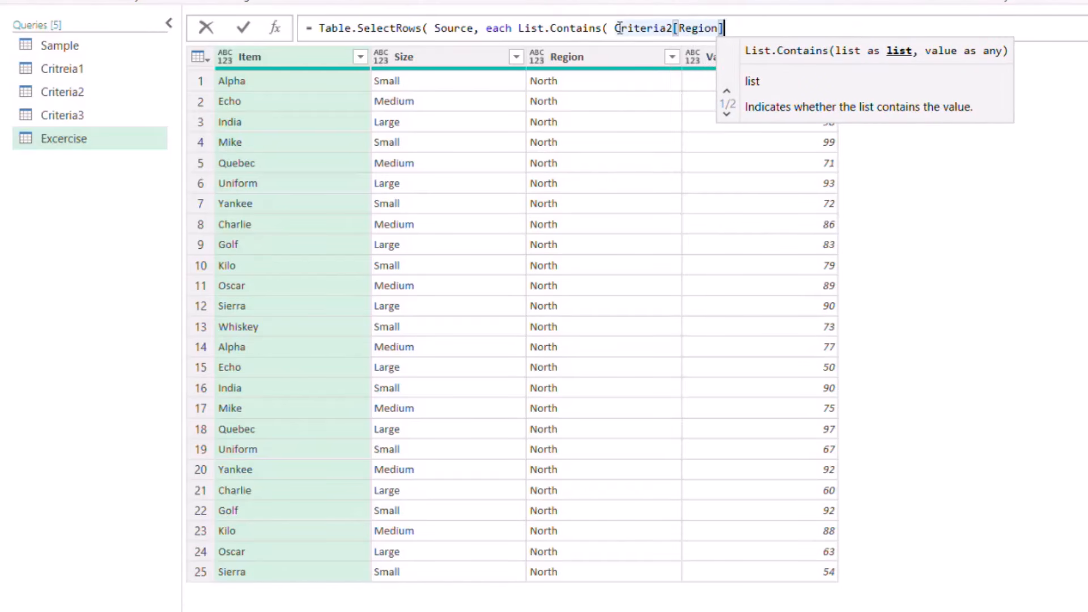
{"action": "left_click_drag", "start_coordinate": [620, 28], "coordinate": [736, 28]}
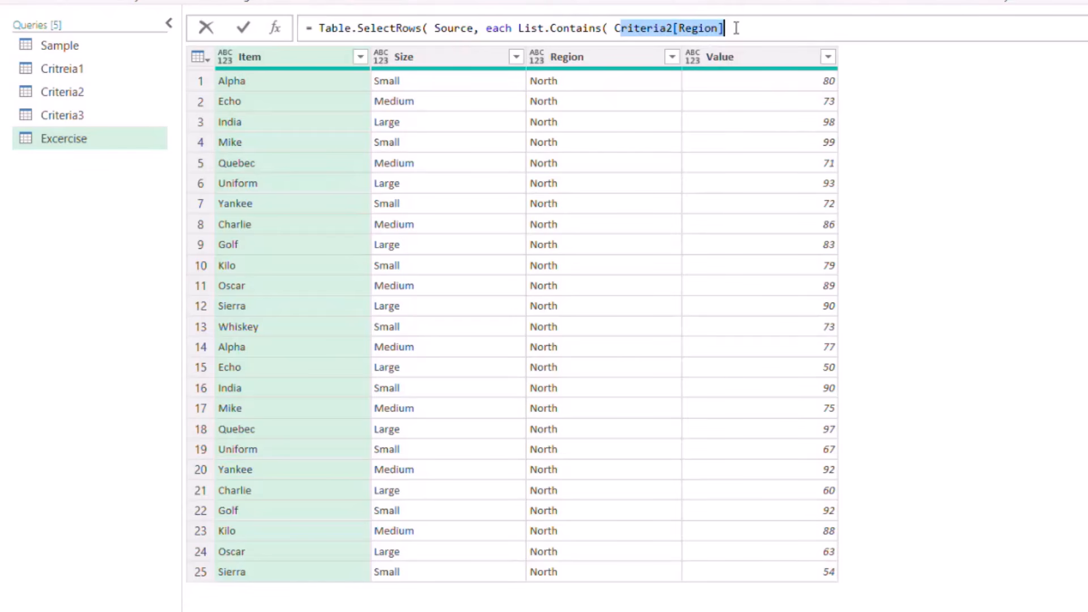
{"action": "left_click", "coordinate": [736, 28]}
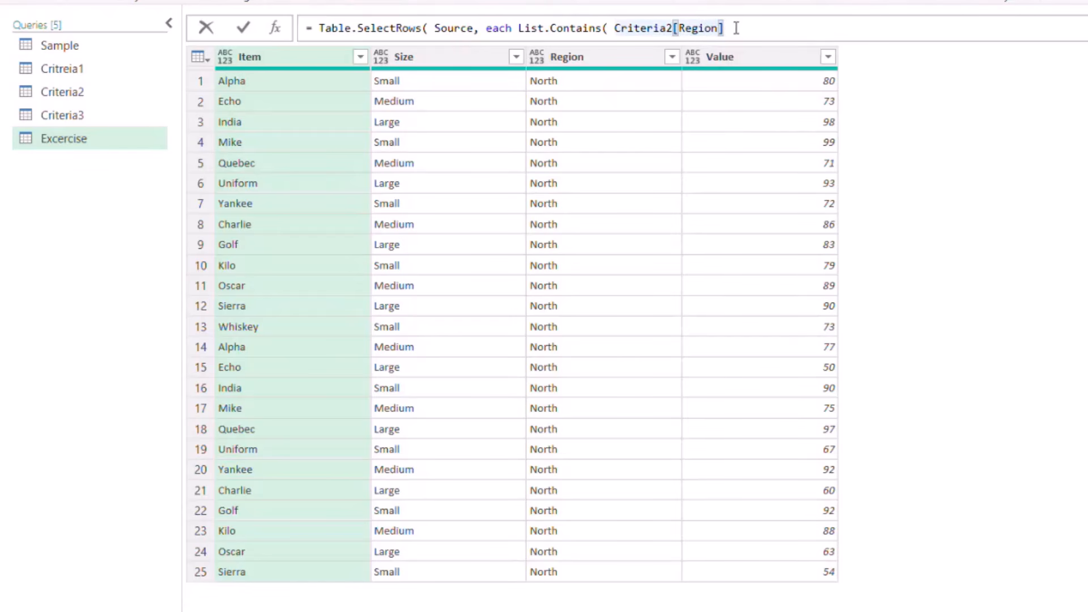
{"action": "type", "text": ","}
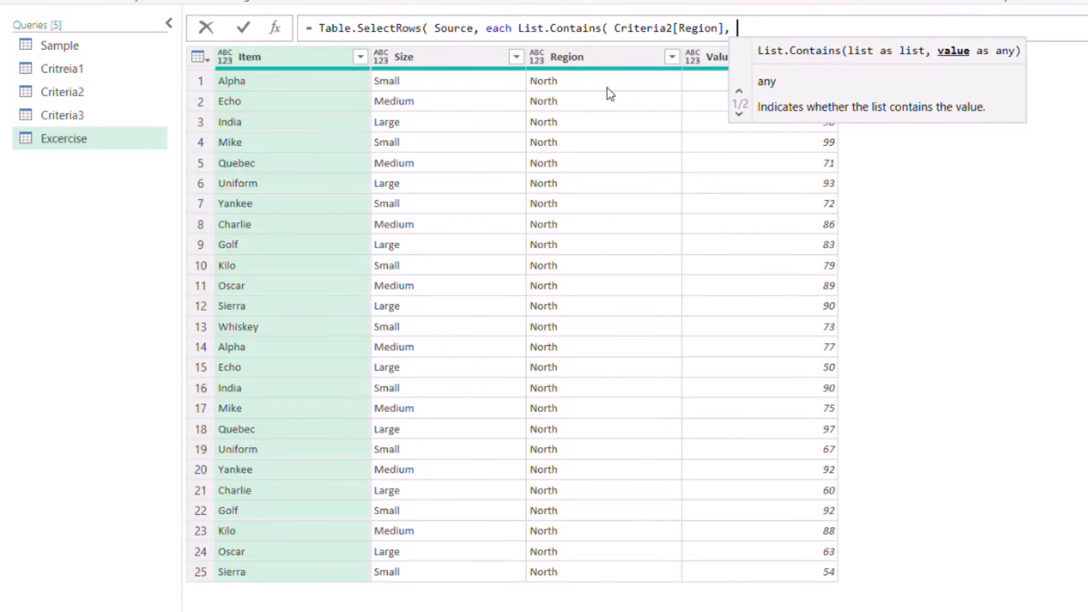
Enter [Region] as the value argument of List.Contains, close both functions and commit the Table.SelectRows formula.
{"action": "type", "text": "[Reg"}
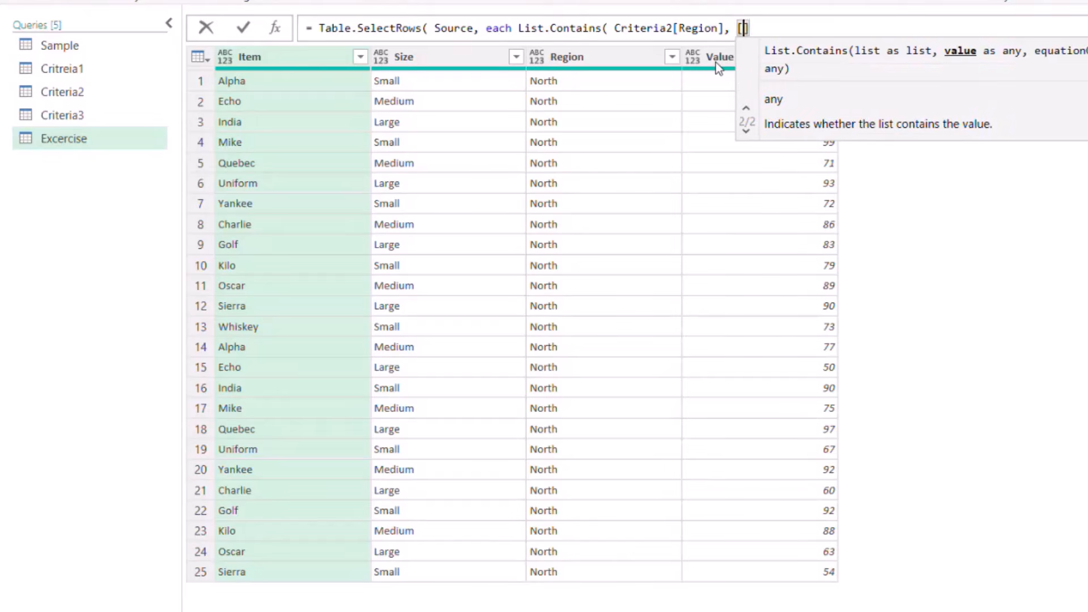
{"action": "type", "text": "ion"}
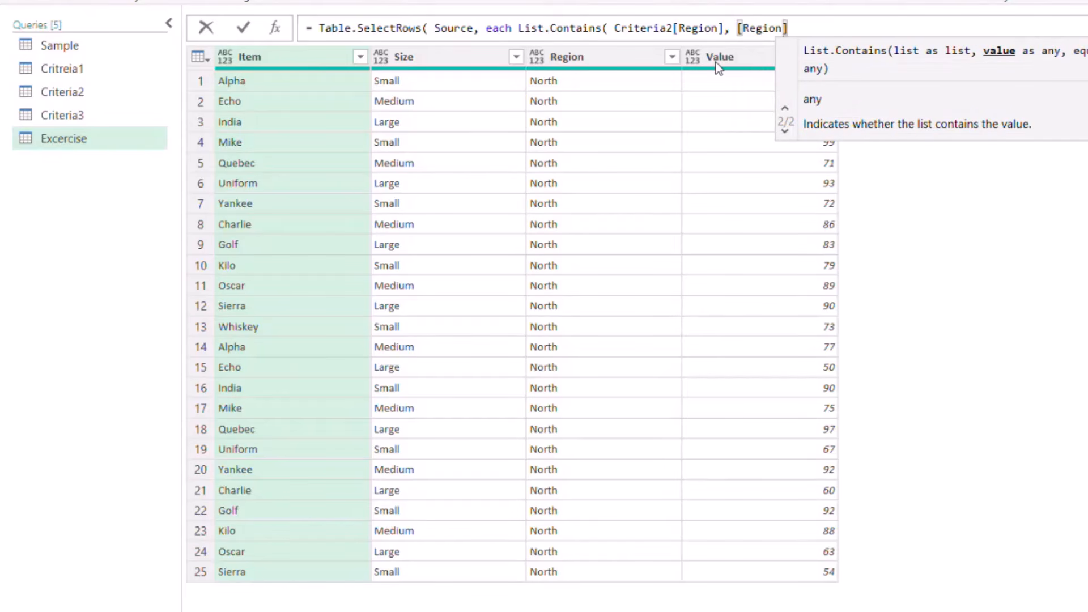
{"action": "left_click_drag", "start_coordinate": [738, 29], "coordinate": [818, 26]}
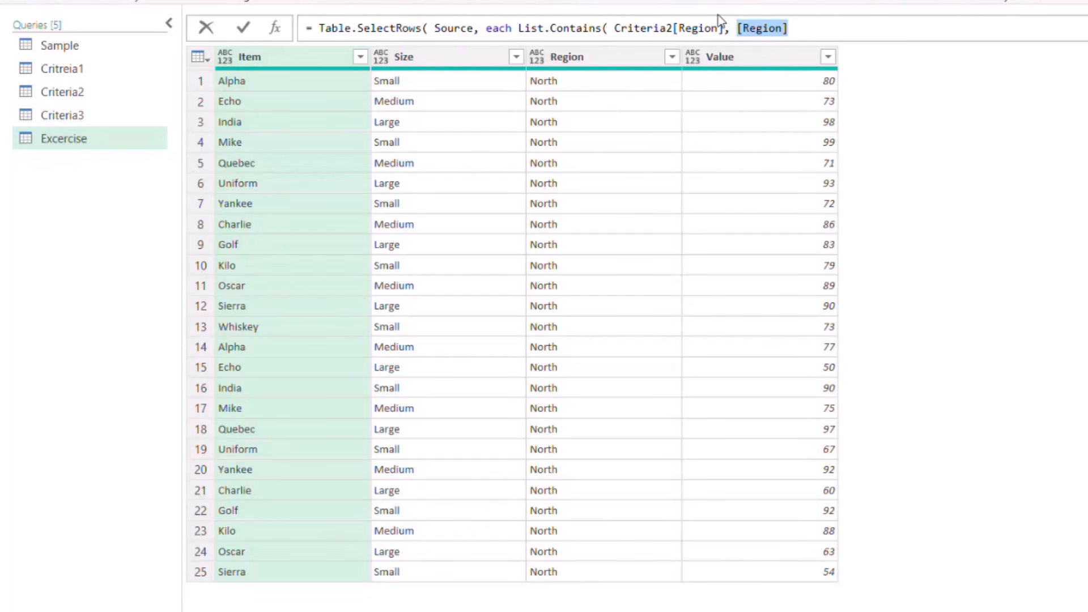
{"action": "left_click_drag", "start_coordinate": [724, 29], "coordinate": [615, 34]}
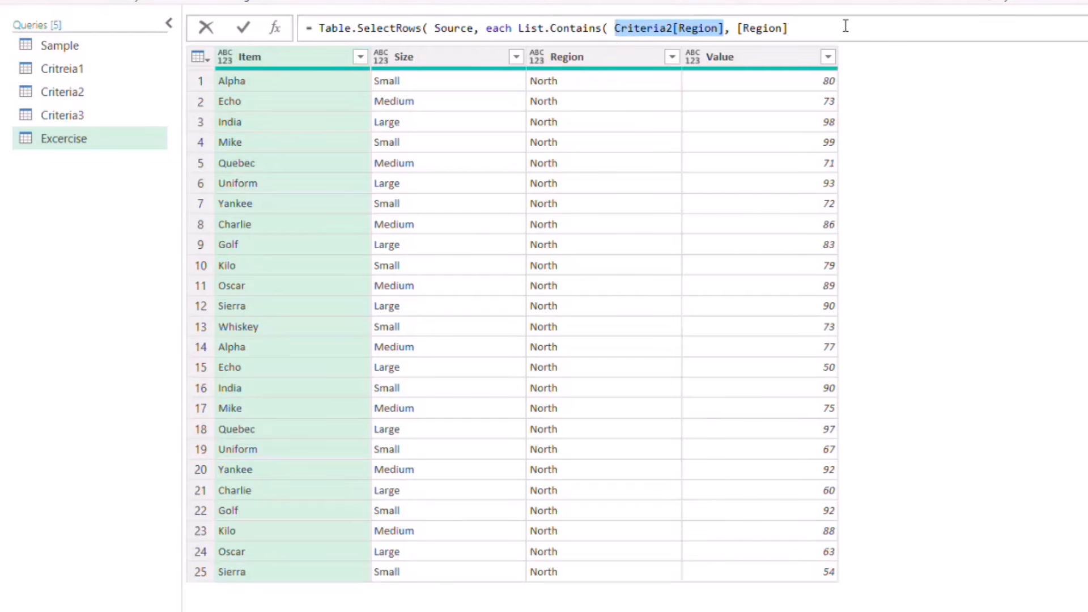
{"action": "left_click", "coordinate": [842, 26]}
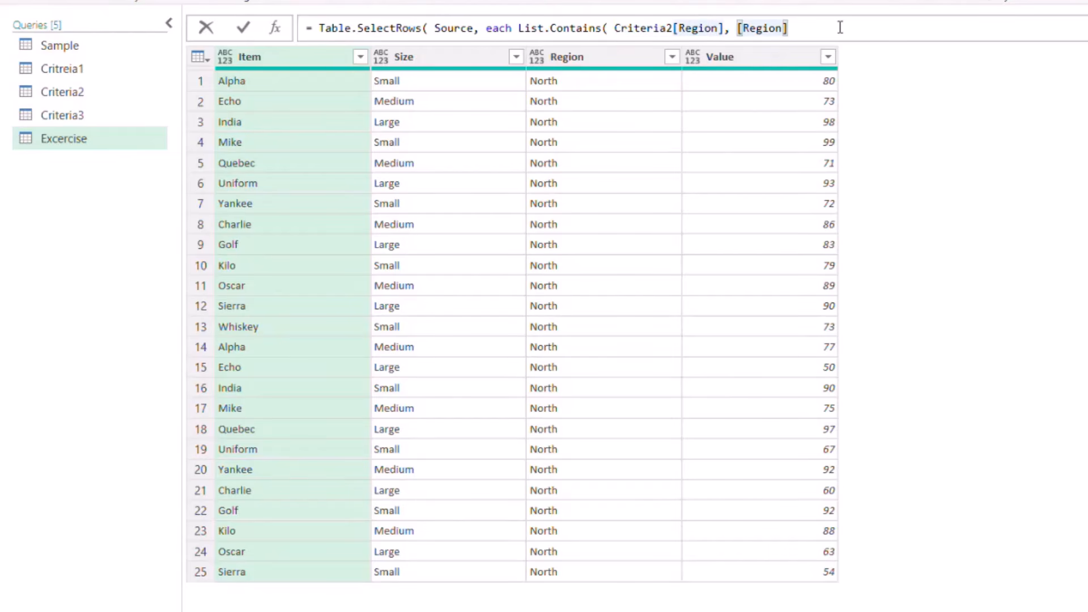
{"action": "type", "text": ")"}
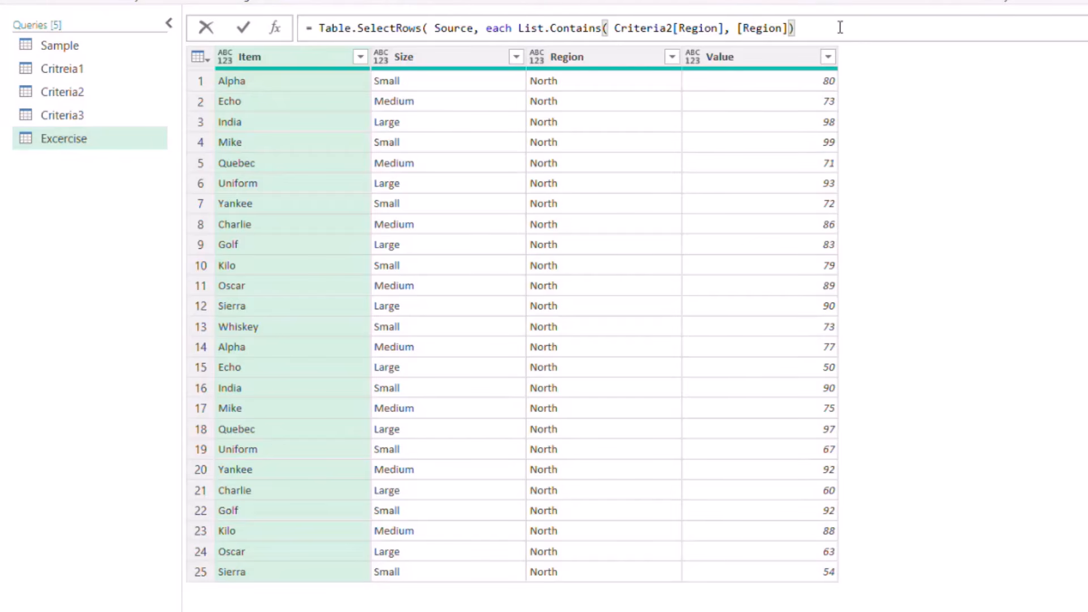
{"action": "type", "text": ")"}
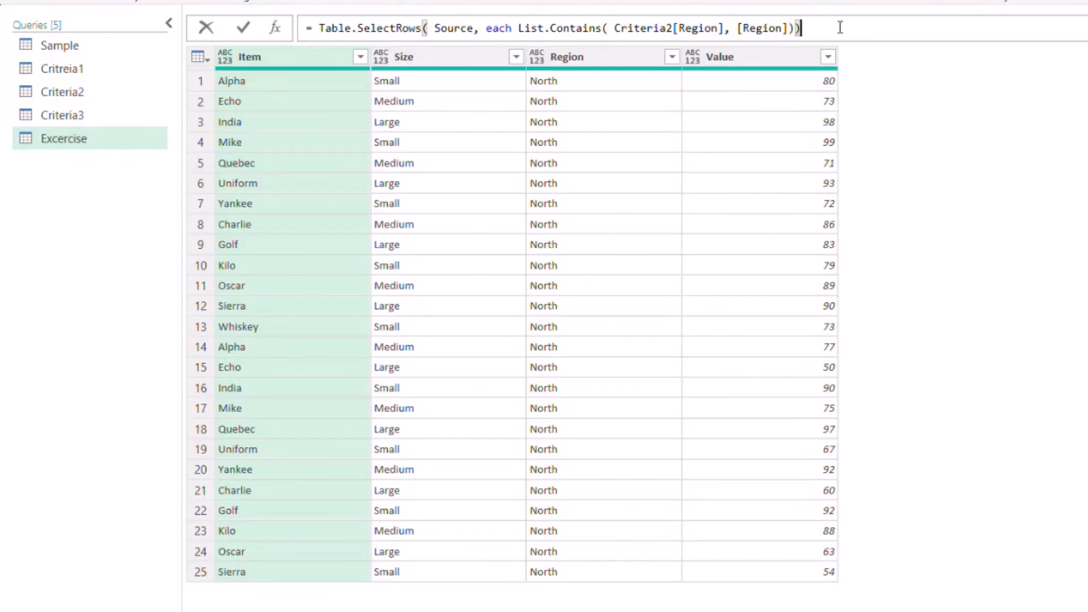
{"action": "left_click", "coordinate": [245, 33]}
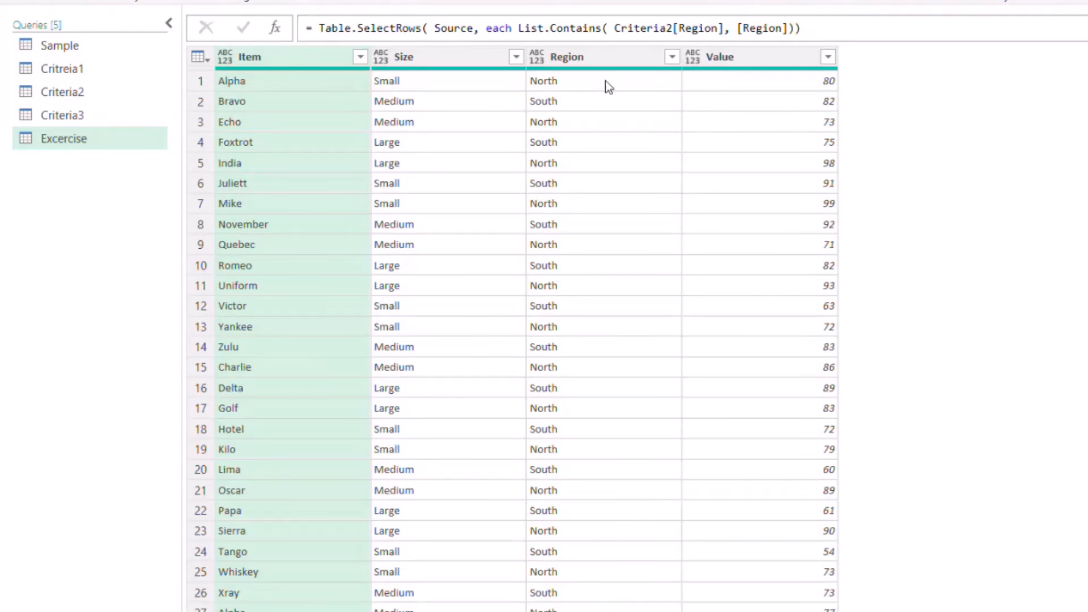
{"action": "scroll", "coordinate": [601, 170], "scroll_direction": "down", "scroll_amount": 2}
{"action": "scroll", "coordinate": [602, 172], "scroll_direction": "up", "scroll_amount": 2}
Duplicate the Excercise query and delete the filter steps from the copy, keeping only its Source step.
{"action": "right_click", "coordinate": [50, 143]}
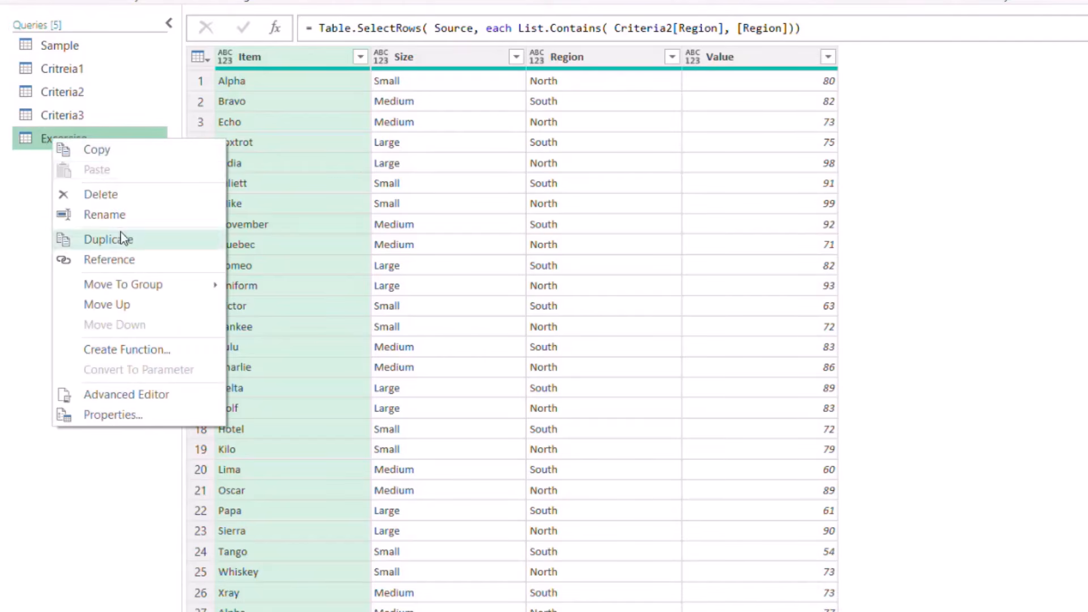
{"action": "left_click", "coordinate": [122, 239]}
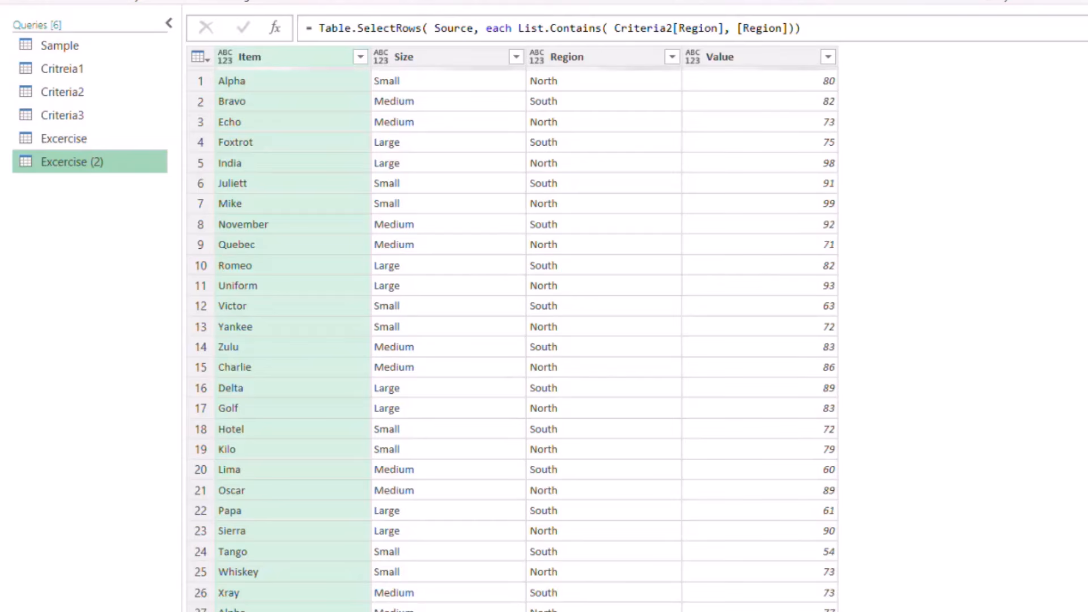
{"action": "key", "text": "Delete"}
{"action": "key", "text": "Delete"}
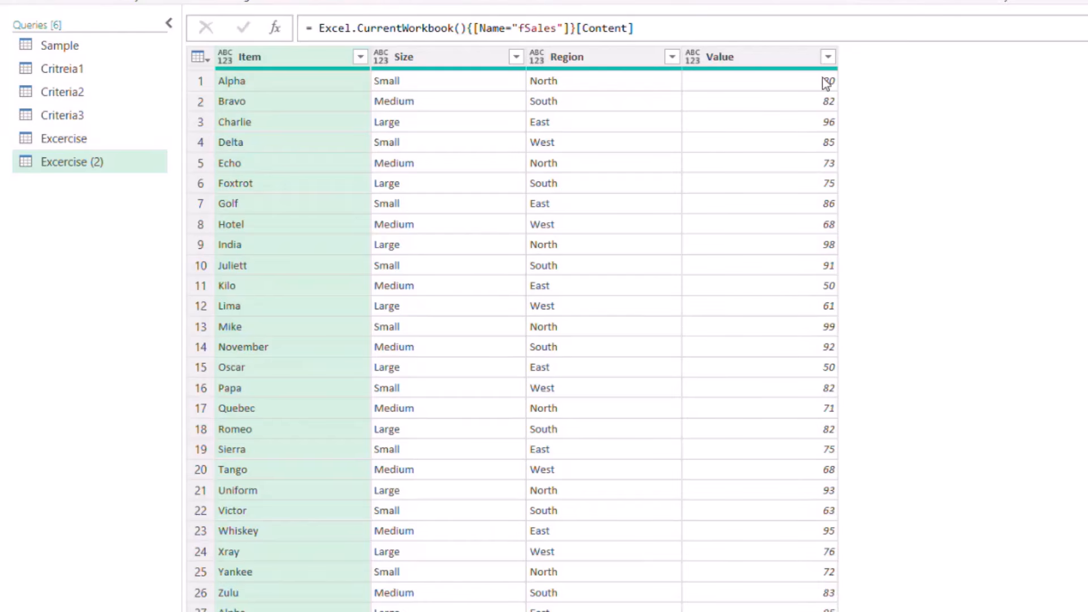
Examine the Region and Size combination in each row of the Criteria3 query.
{"action": "left_click", "coordinate": [78, 115]}
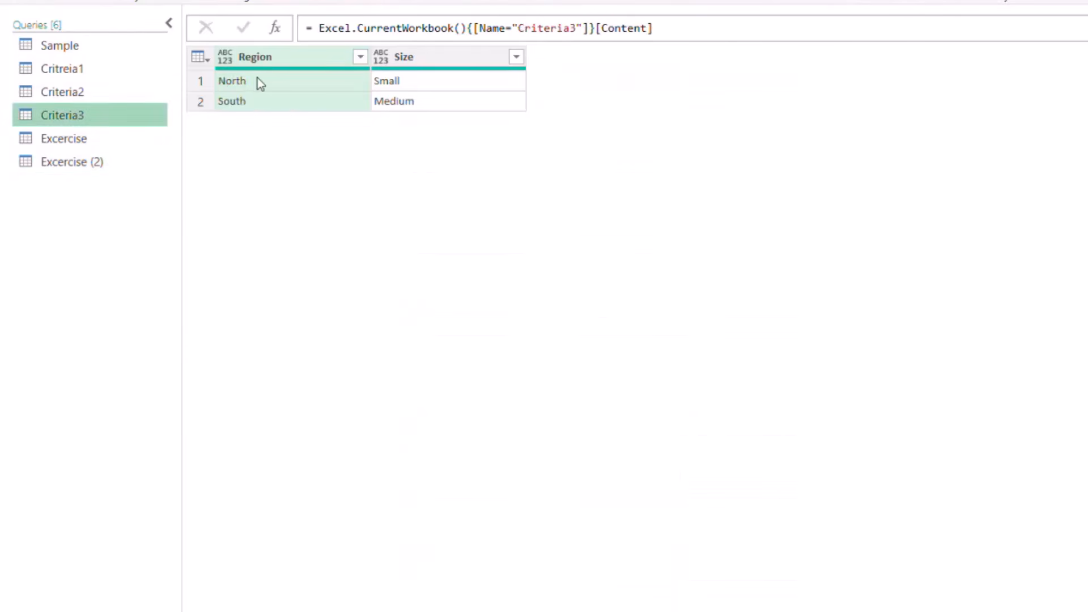
{"action": "left_click", "coordinate": [295, 86]}
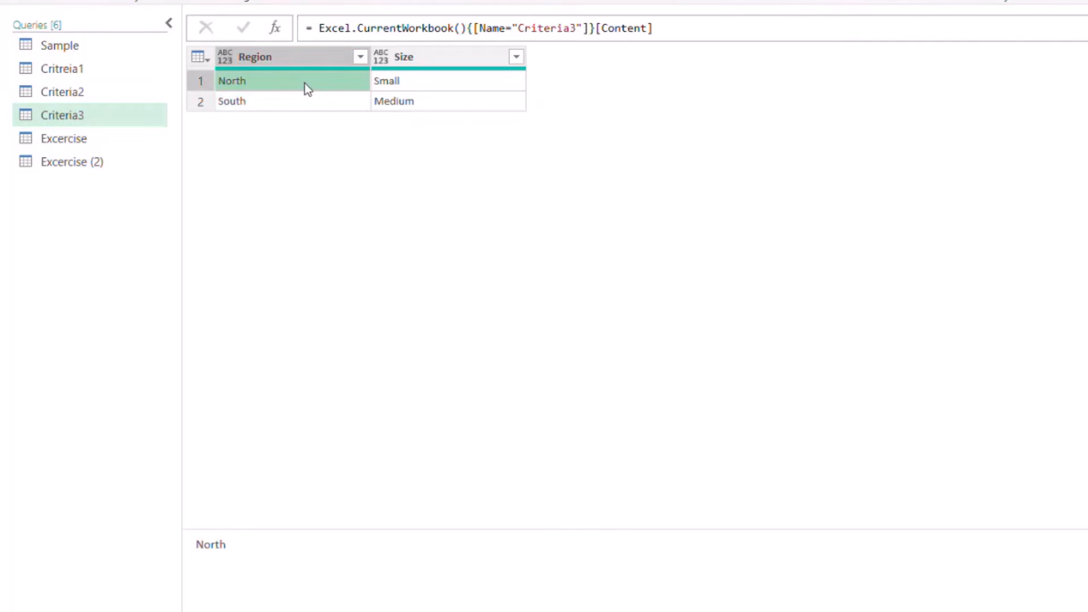
{"action": "left_click", "coordinate": [430, 88]}
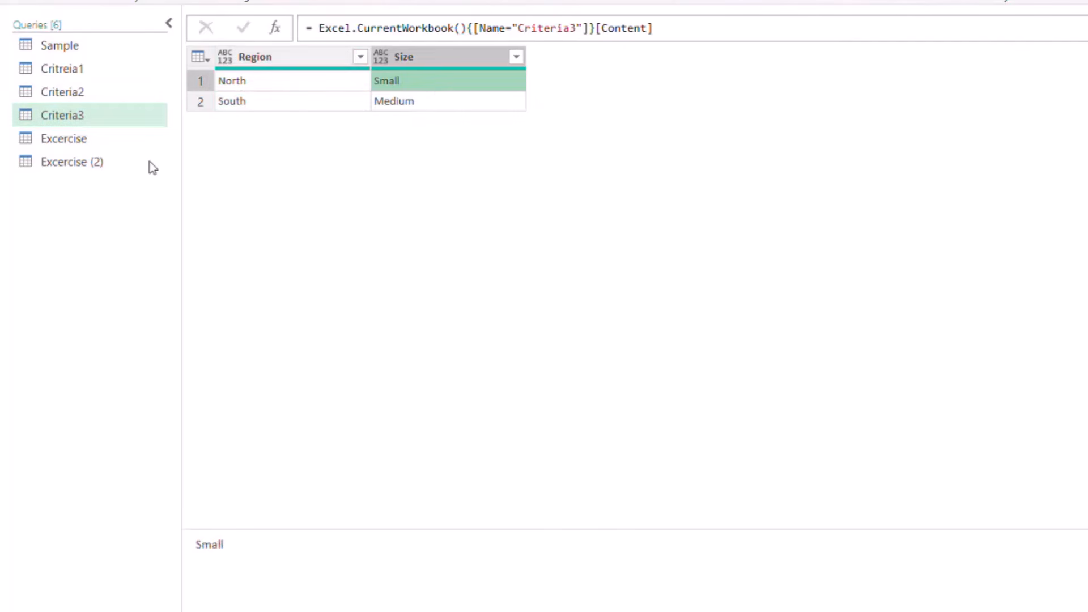
{"action": "left_click", "coordinate": [303, 103]}
{"action": "left_click", "coordinate": [440, 98]}
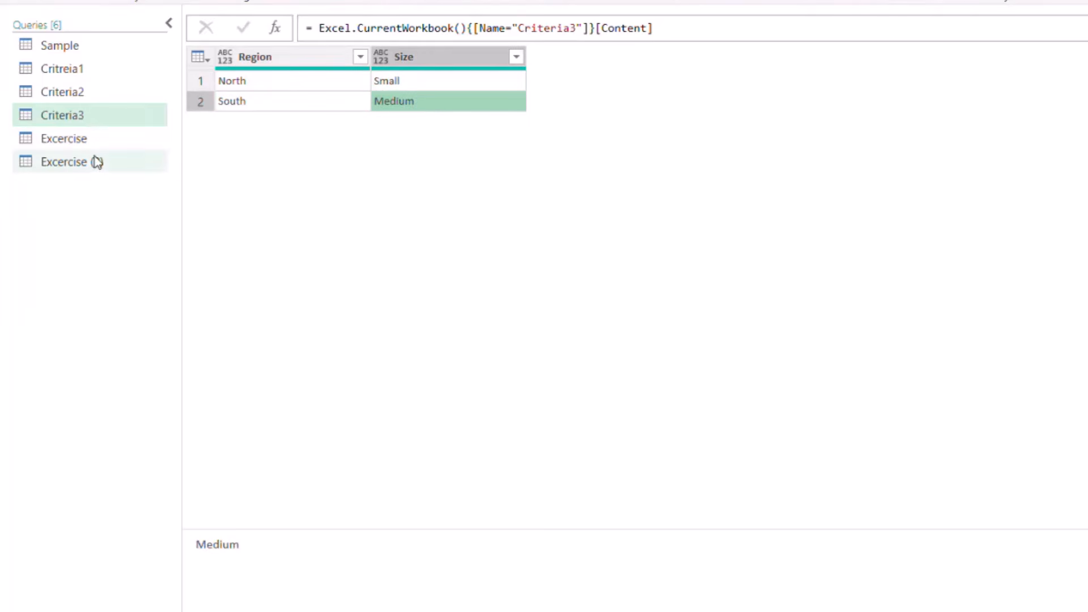
Filter the Region column of the Excercise (2) query to keep only North and South.
{"action": "left_click", "coordinate": [97, 161]}
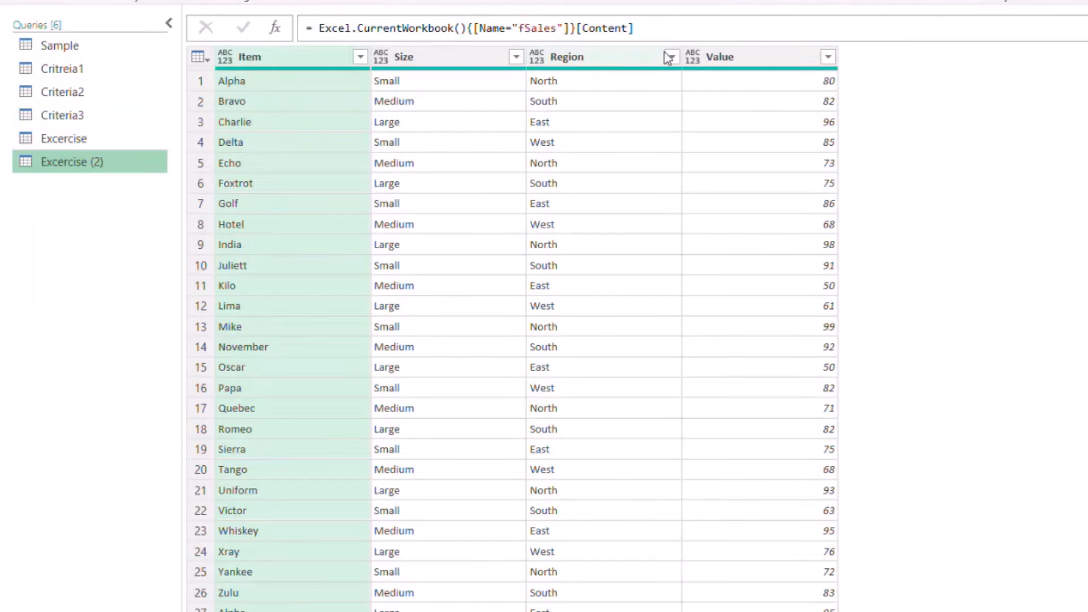
{"action": "left_click", "coordinate": [671, 56]}
{"action": "left_click", "coordinate": [413, 268]}
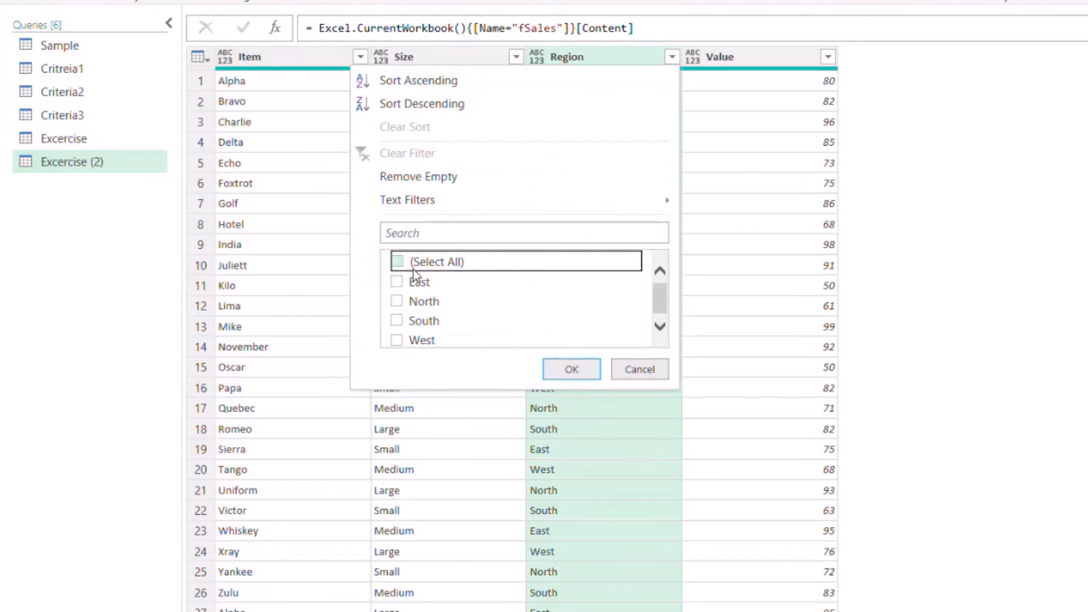
{"action": "left_click", "coordinate": [397, 300]}
{"action": "left_click", "coordinate": [397, 321]}
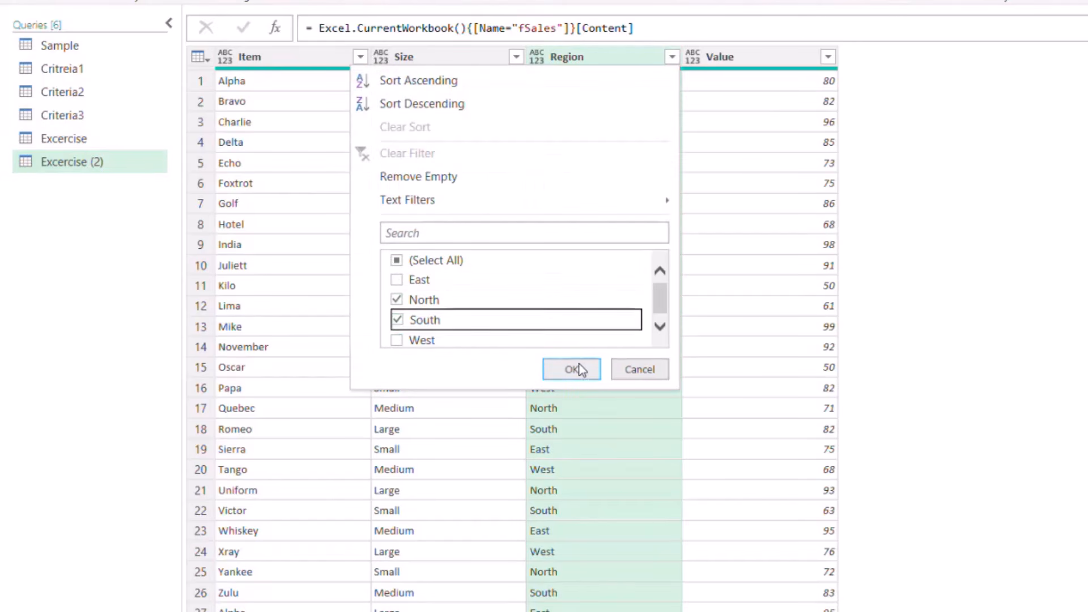
{"action": "left_click", "coordinate": [573, 367]}
Filter the Size column of Excercise (2) to keep only Medium and Small.
{"action": "left_click", "coordinate": [514, 58]}
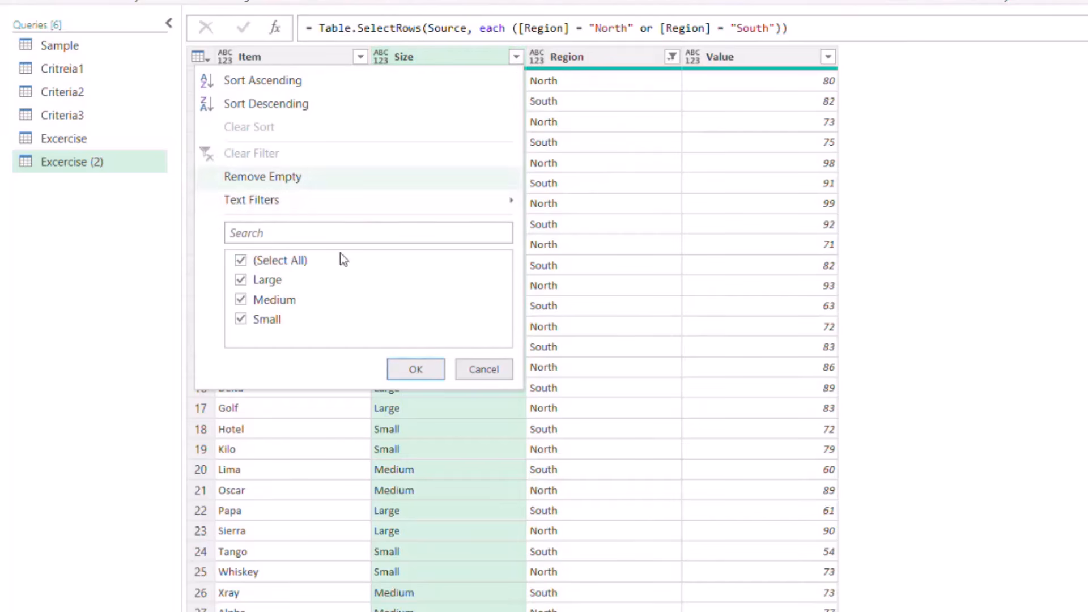
{"action": "left_click", "coordinate": [242, 261]}
{"action": "left_click", "coordinate": [241, 302]}
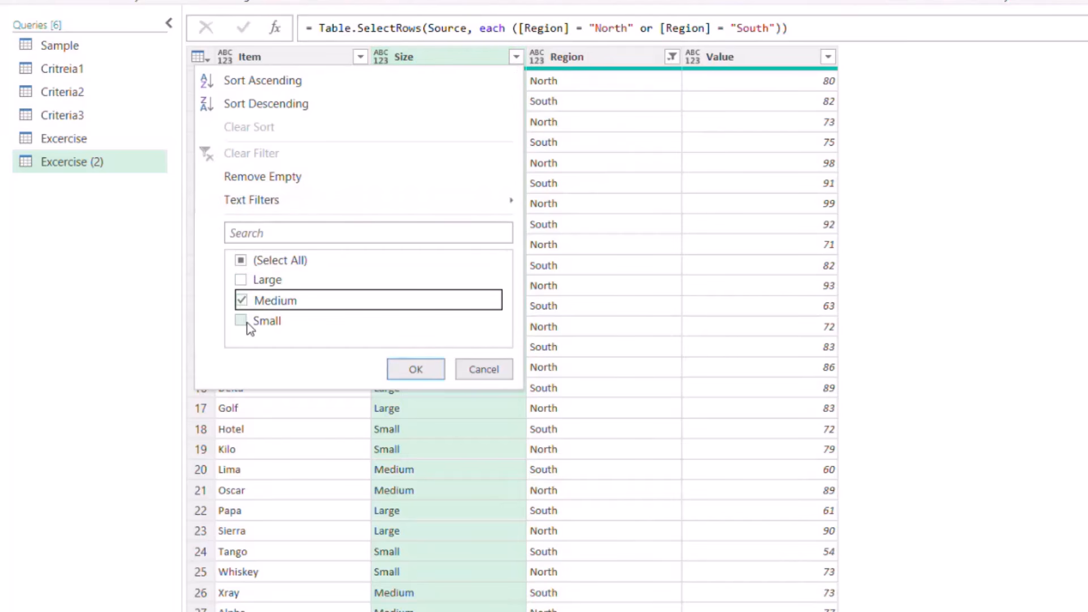
{"action": "left_click", "coordinate": [241, 321]}
{"action": "left_click", "coordinate": [415, 369]}
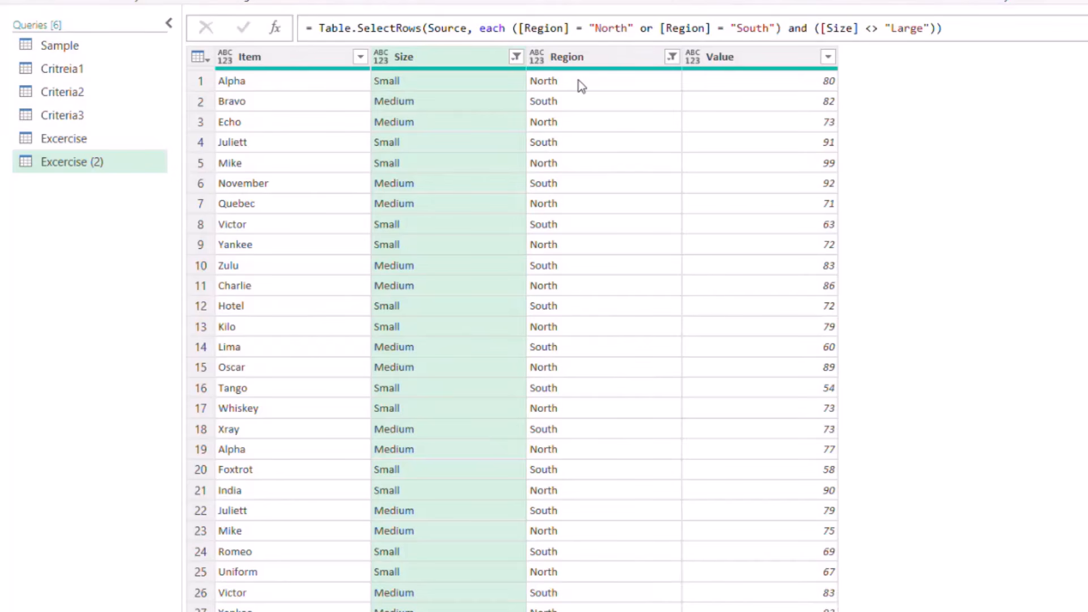
Recheck the Region and Size pairs of the Criteria3 query for comparison with the filtered rows.
{"action": "left_click", "coordinate": [85, 116]}
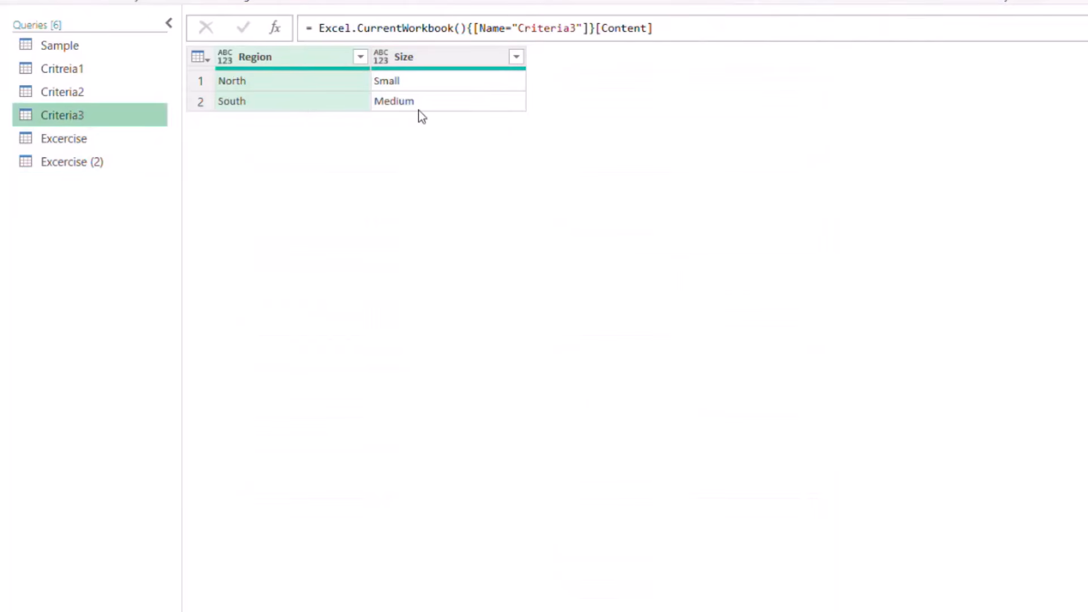
{"action": "left_click", "coordinate": [451, 105]}
{"action": "left_click", "coordinate": [340, 102]}
{"action": "left_click", "coordinate": [328, 84]}
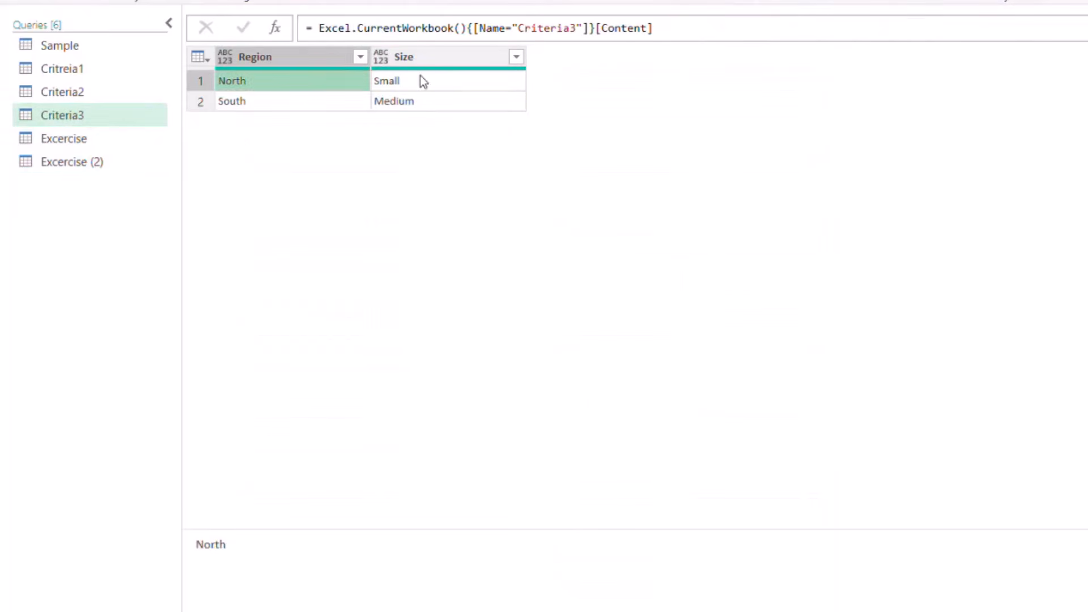
{"action": "left_click", "coordinate": [421, 80]}
Inspect the Region and Size values of the filtered rows in Excercise (2), especially the Victor record in row 8.
{"action": "left_click", "coordinate": [97, 161]}
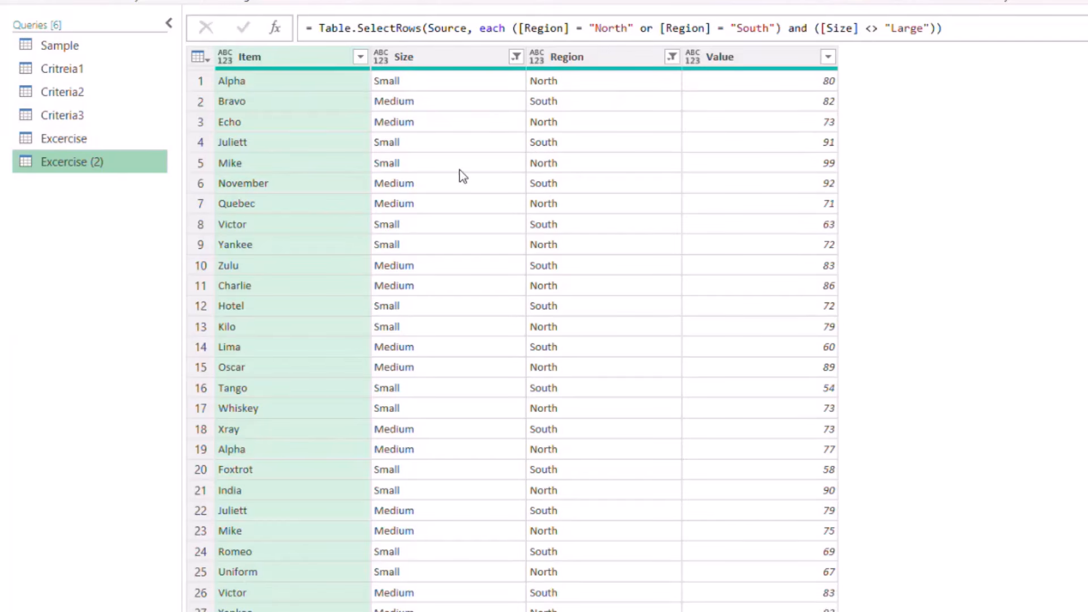
{"action": "left_click", "coordinate": [573, 166]}
{"action": "left_click", "coordinate": [601, 187]}
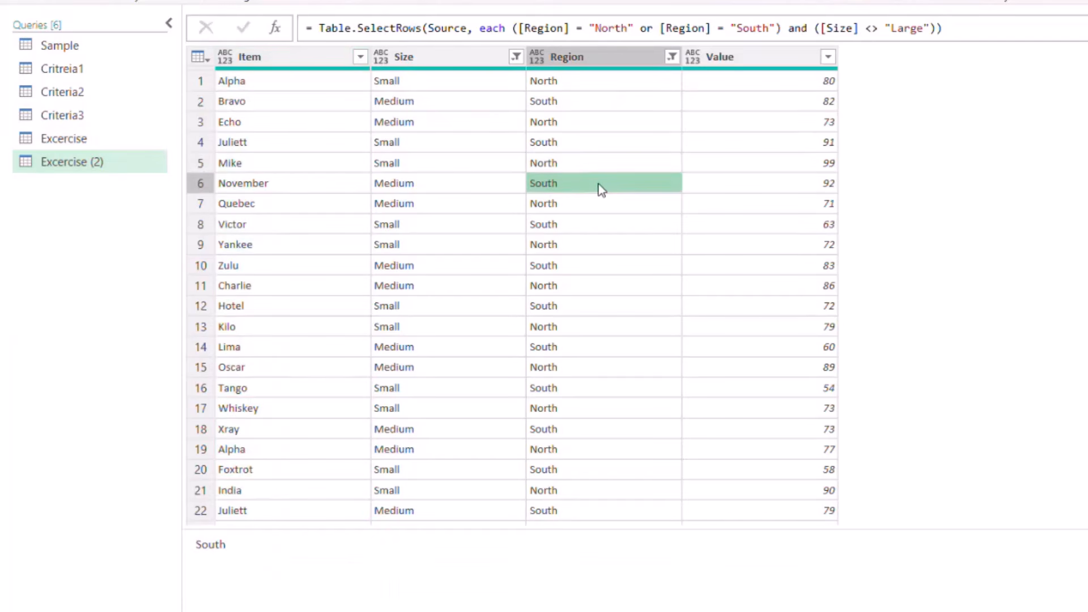
{"action": "left_click", "coordinate": [586, 227]}
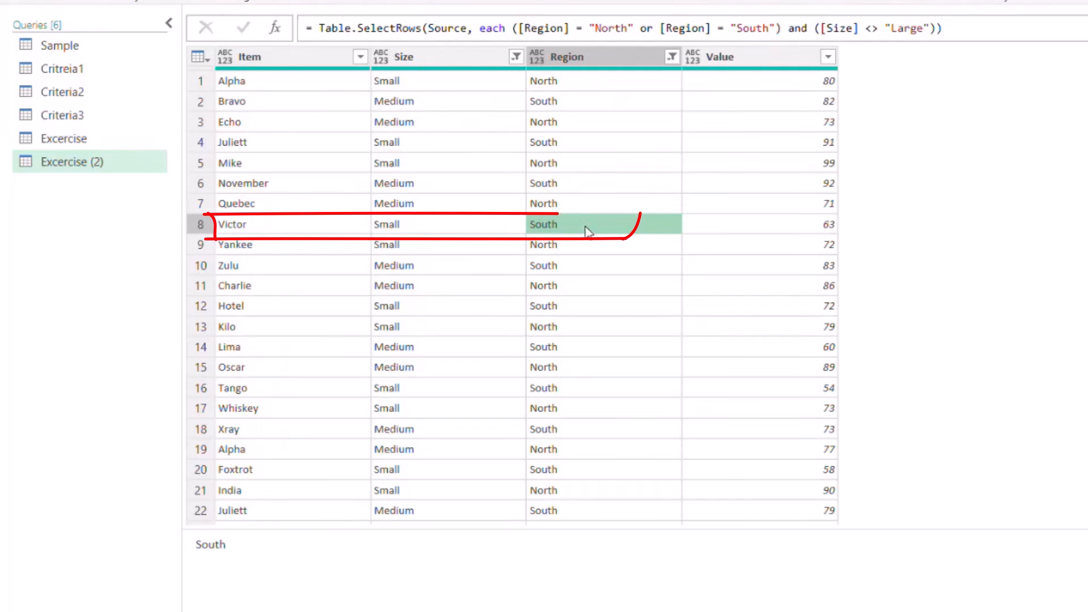
{"action": "left_click", "coordinate": [461, 225]}
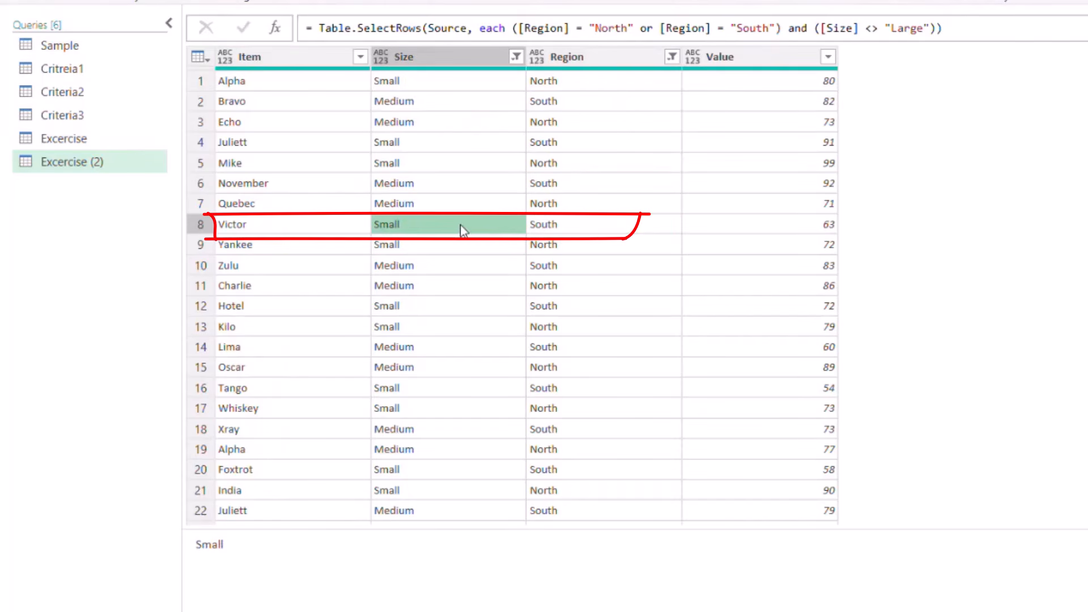
{"action": "left_click", "coordinate": [193, 227]}
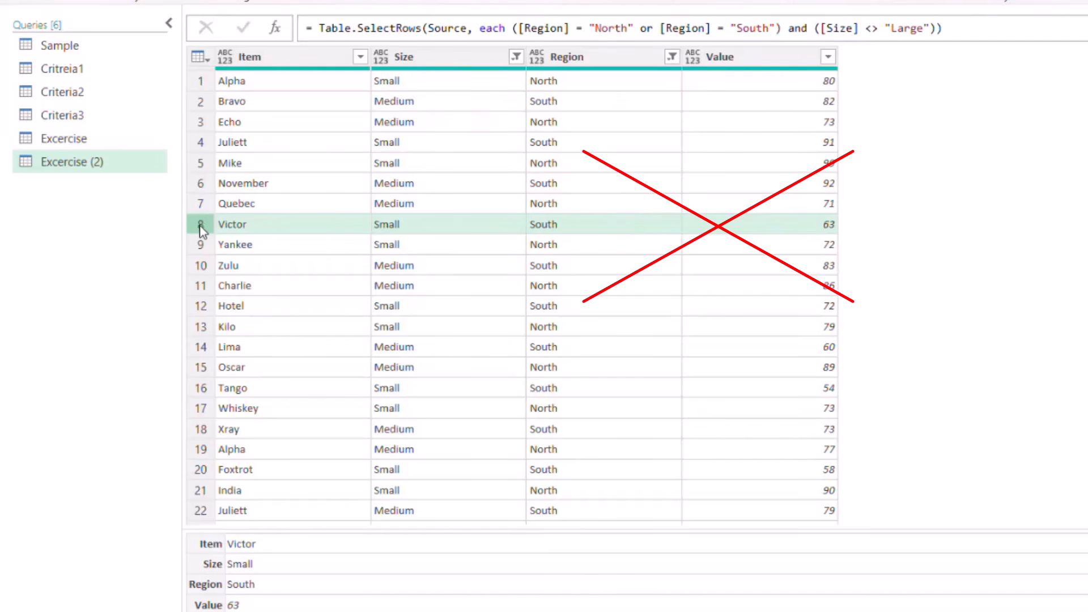
Compare the North criteria row of Criteria3 with the filtered rows of Excercise (2).
{"action": "left_click", "coordinate": [76, 115]}
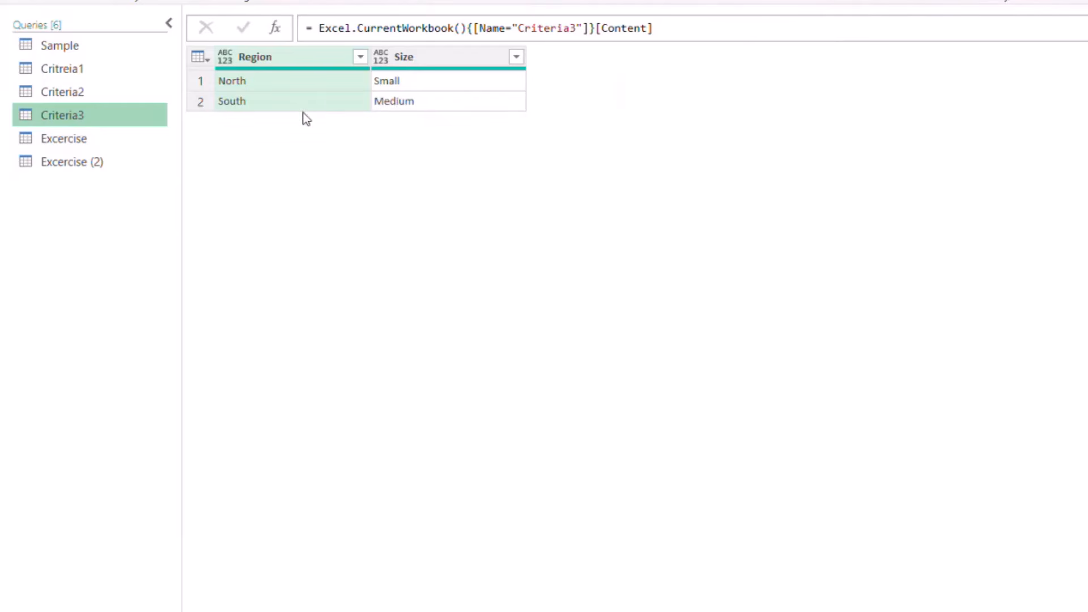
{"action": "left_click", "coordinate": [318, 87]}
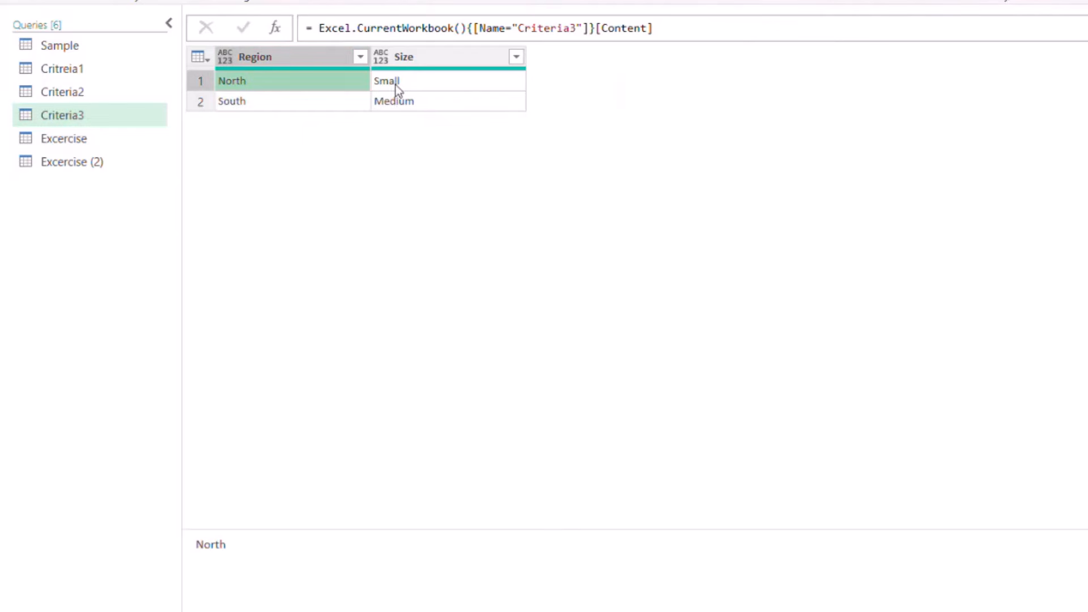
{"action": "left_click", "coordinate": [100, 161]}
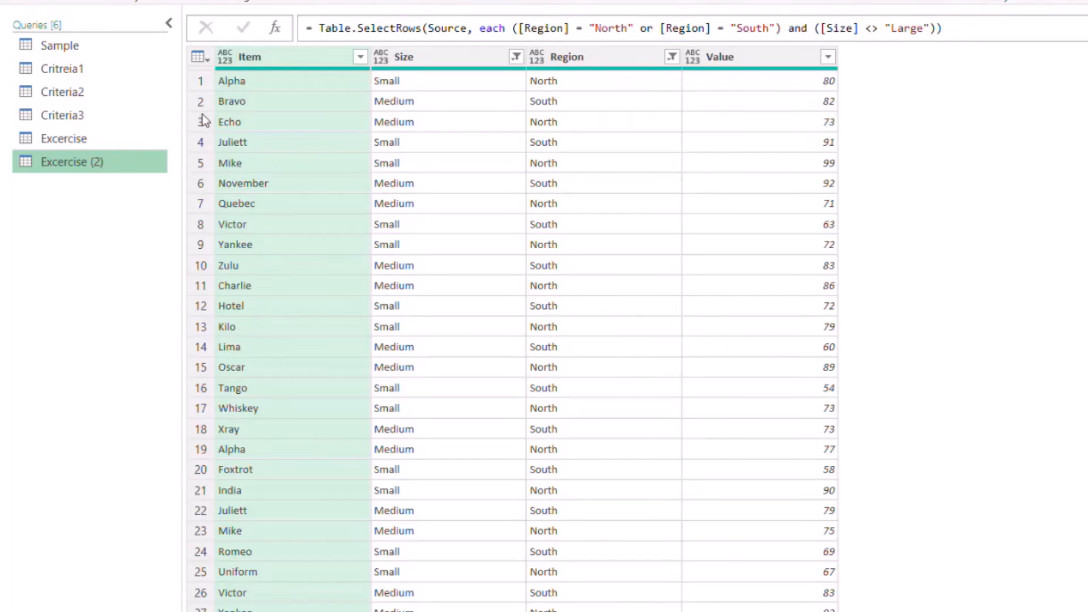
{"action": "left_click", "coordinate": [76, 116]}
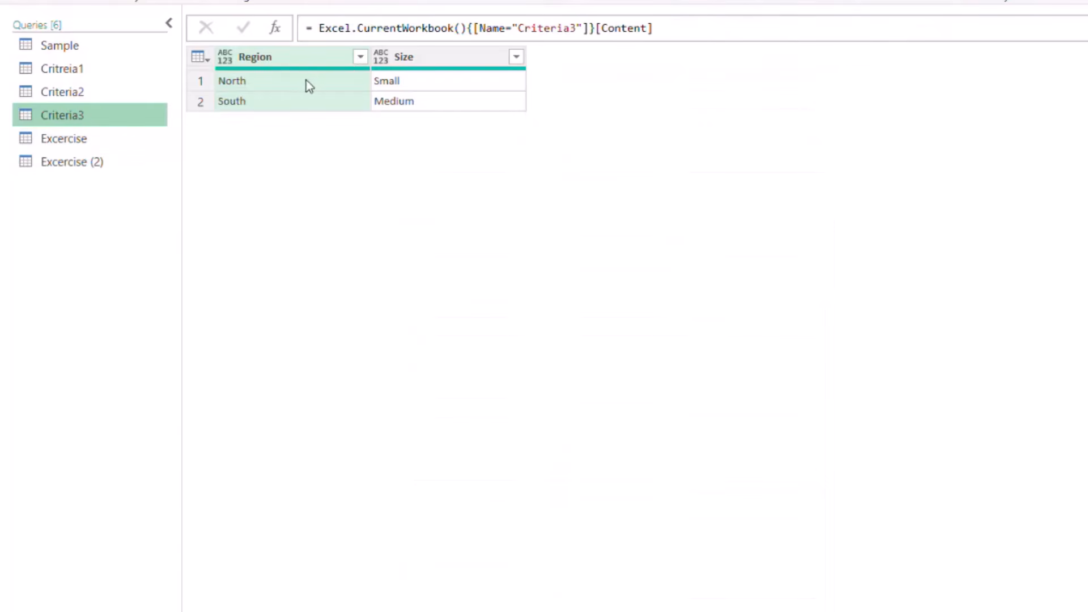
In the Excercise (2) filter formula, change the operator between the North and South region conditions to and.
{"action": "left_click", "coordinate": [86, 162]}
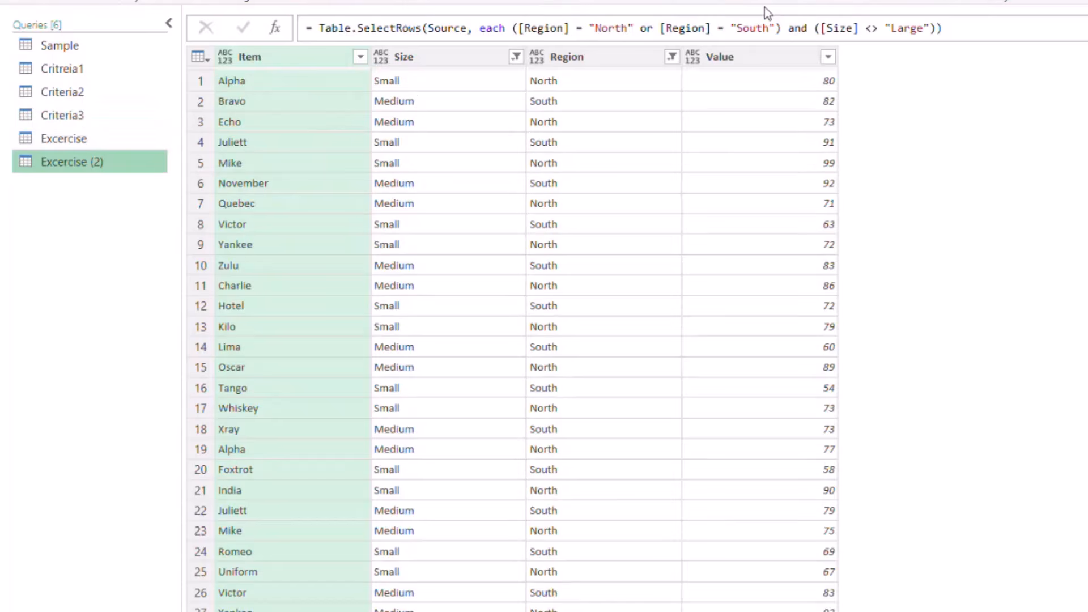
{"action": "left_click", "coordinate": [655, 27]}
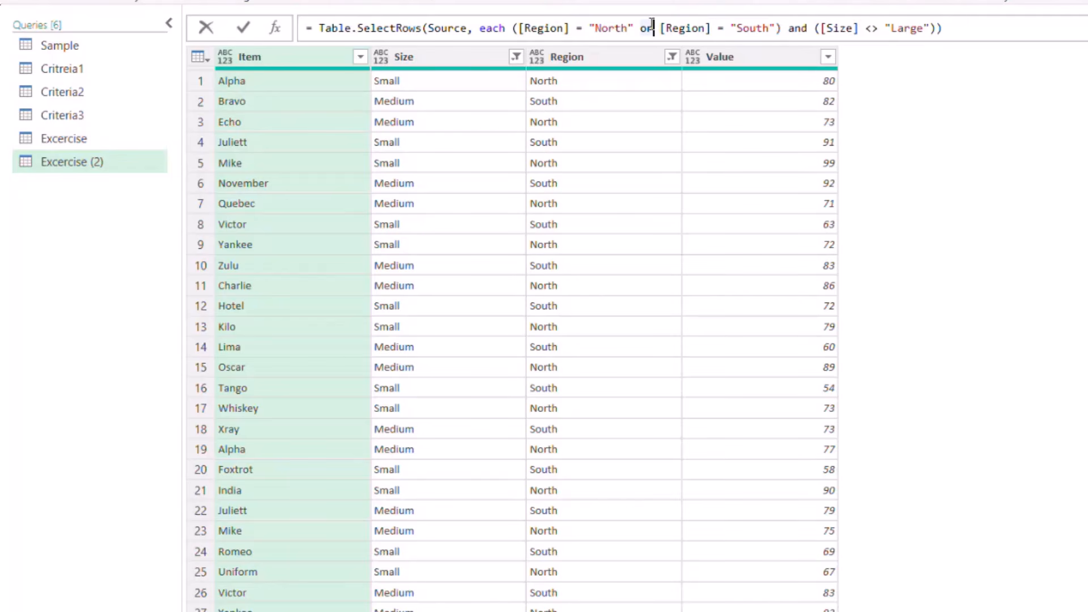
{"action": "key", "text": "BackSpace"}
{"action": "key", "text": "BackSpace"}
{"action": "type", "text": "and"}
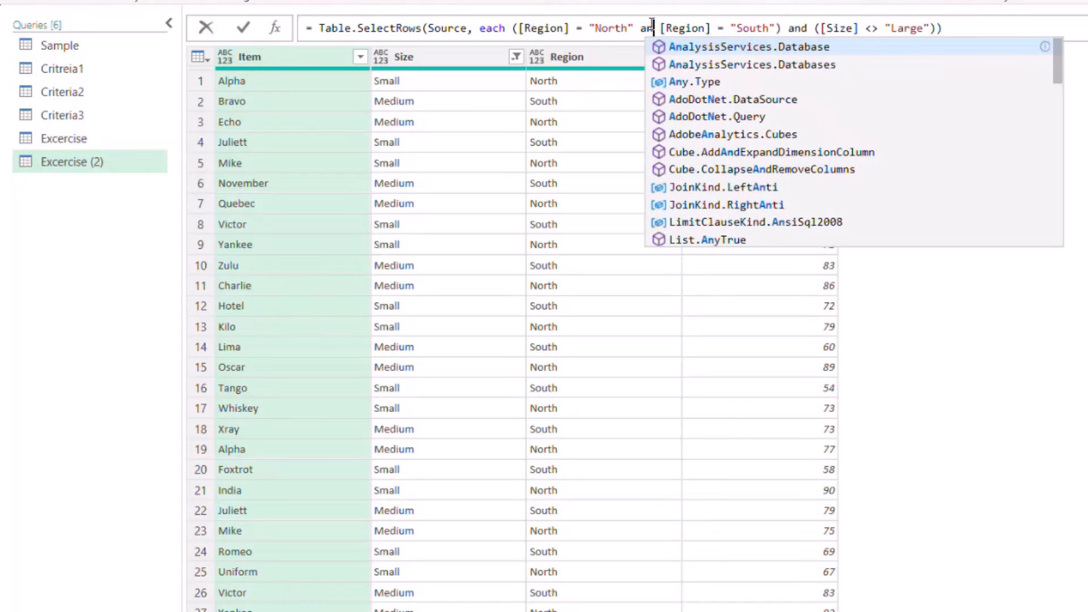
Change the condition joined to Region North in the formula to [Size] = "Small".
{"action": "left_click", "coordinate": [713, 28]}
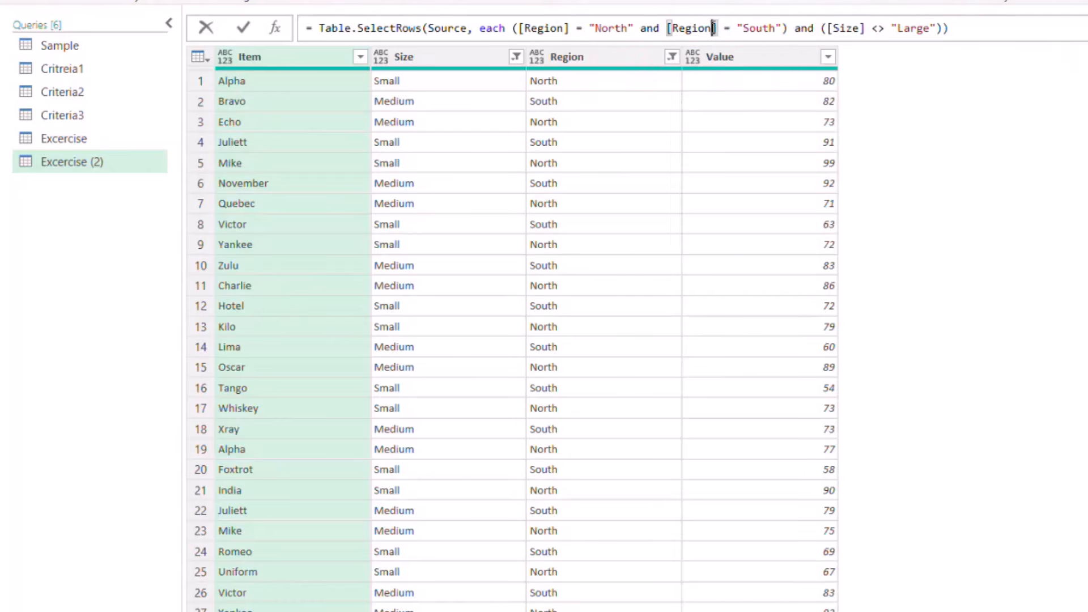
{"action": "key", "text": "BackSpace"}
{"action": "key", "text": "BackSpace"}
{"action": "key", "text": "BackSpace"}
{"action": "key", "text": "BackSpace"}
{"action": "key", "text": "BackSpace"}
{"action": "key", "text": "BackSpace"}
{"action": "type", "text": "Size"}
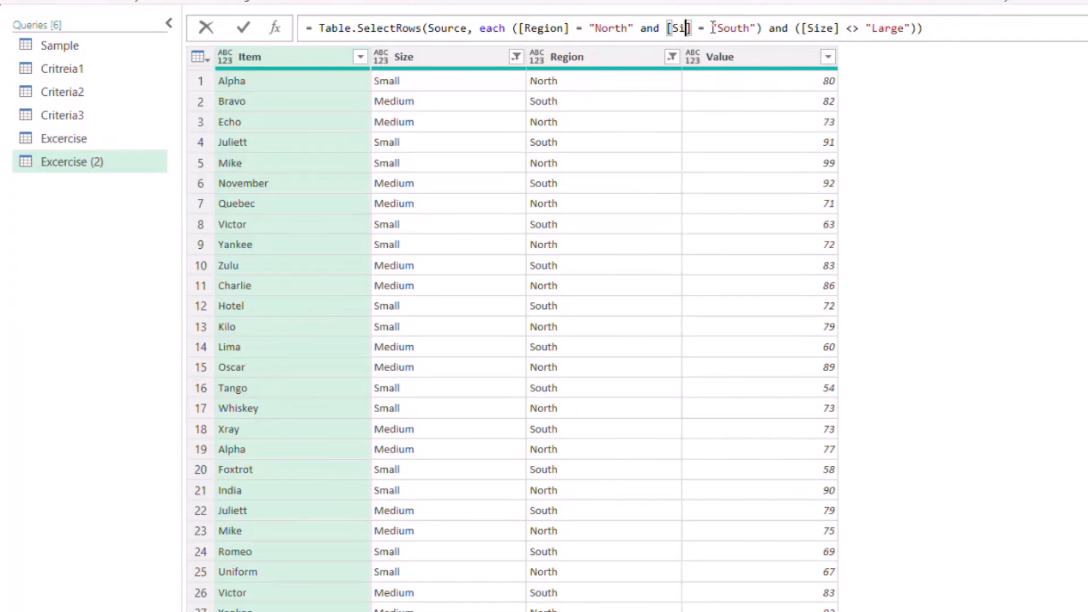
{"action": "left_click", "coordinate": [763, 28]}
{"action": "key", "text": "BackSpace"}
{"action": "key", "text": "BackSpace"}
{"action": "key", "text": "BackSpace"}
{"action": "key", "text": "BackSpace"}
{"action": "type", "text": "mall"}
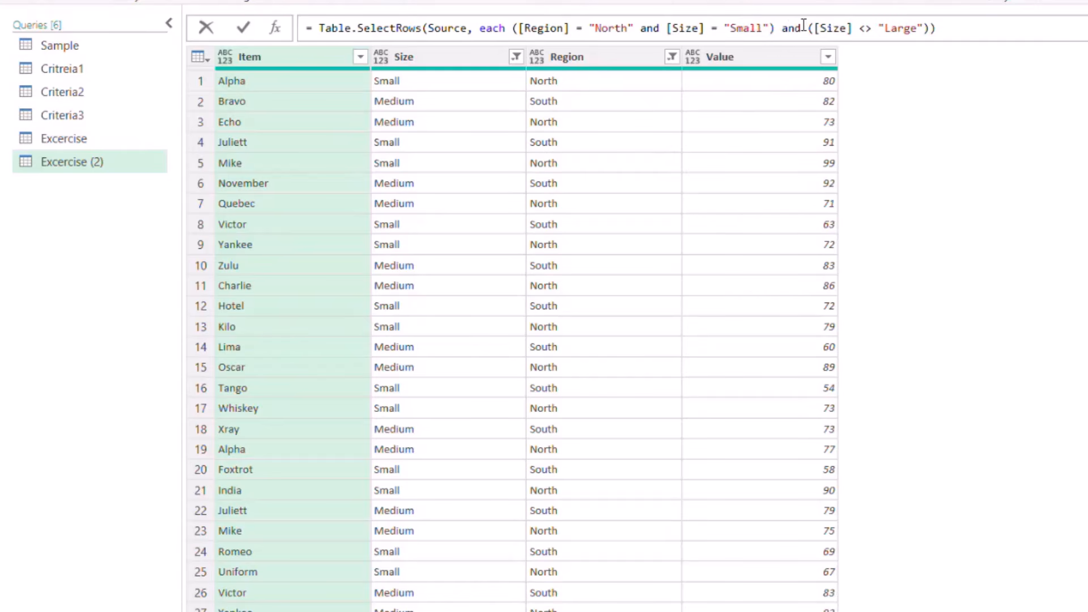
Join the two condition groups with or, and replace the [Size] <> "Large" group with a copy of the North and Small group.
{"action": "double_click", "coordinate": [785, 26]}
{"action": "type", "text": "or"}
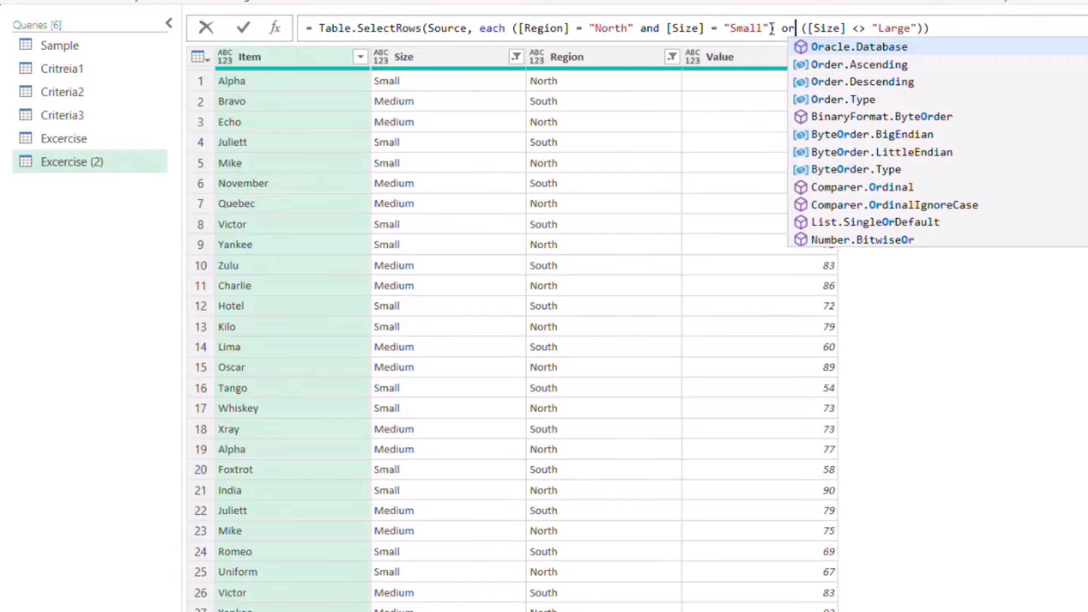
{"action": "left_click_drag", "start_coordinate": [775, 28], "coordinate": [514, 29]}
{"action": "key", "text": "ctrl+c"}
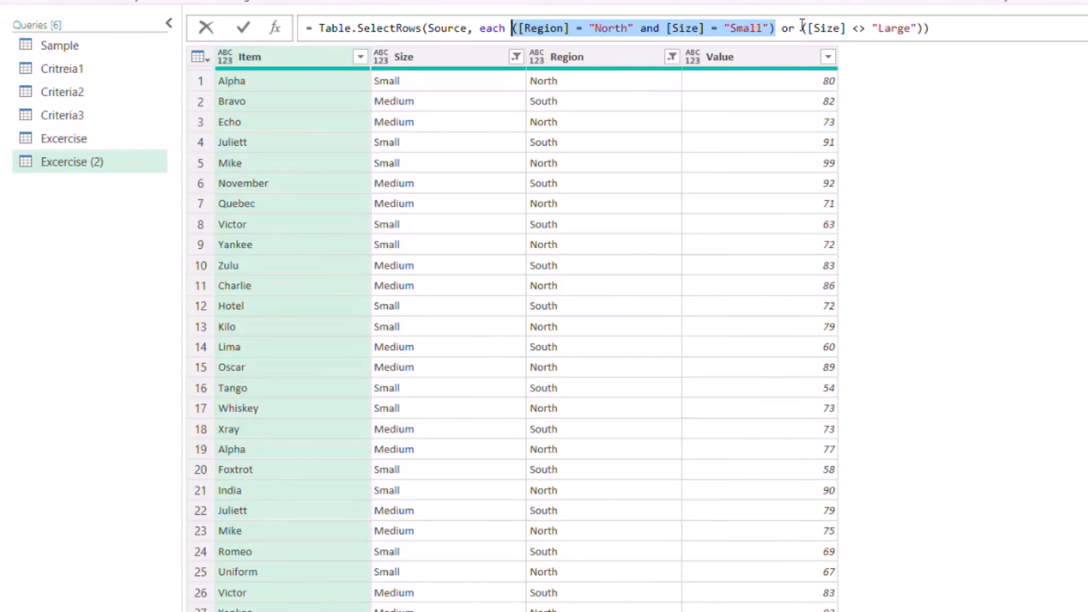
{"action": "left_click_drag", "start_coordinate": [803, 26], "coordinate": [919, 31]}
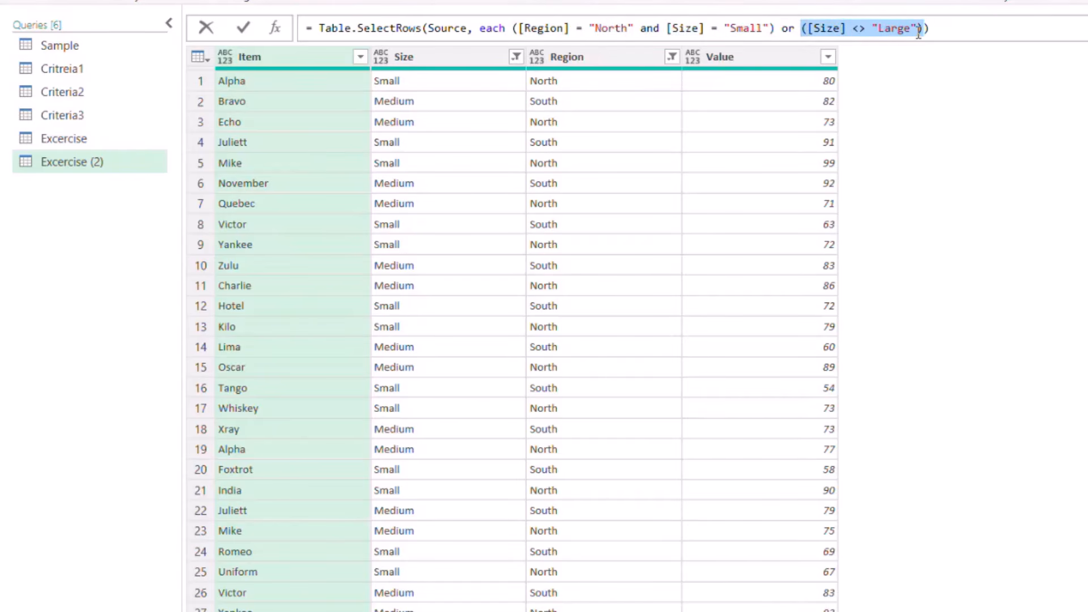
{"action": "key", "text": "ctrl+v"}
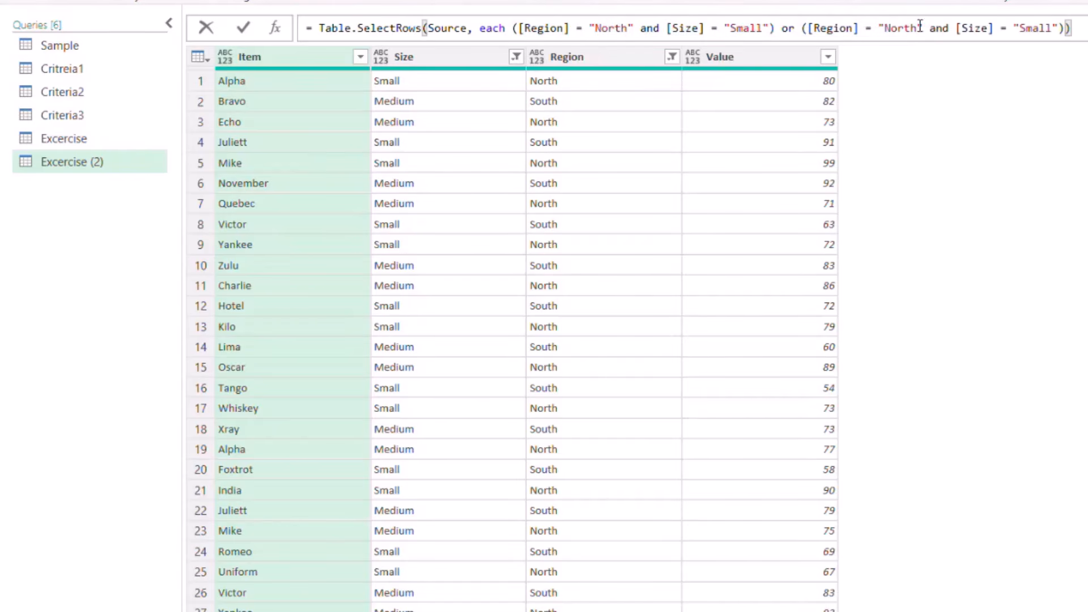
Set the Region value in the second condition group to "South".
{"action": "left_click", "coordinate": [919, 27]}
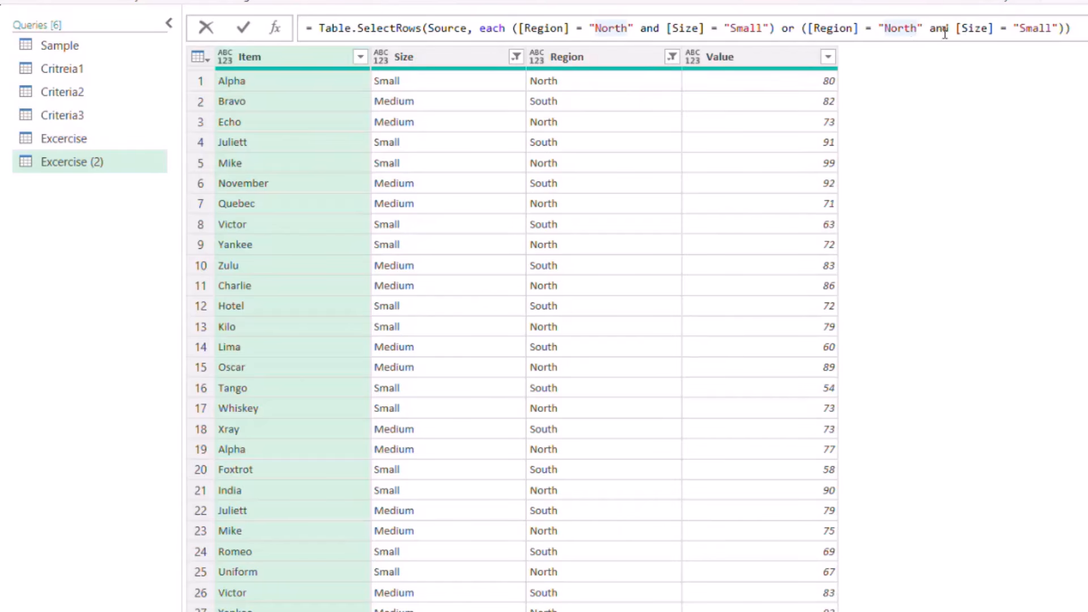
{"action": "key", "text": "BackSpace"}
{"action": "key", "text": "BackSpace"}
{"action": "key", "text": "BackSpace"}
{"action": "key", "text": "BackSpace"}
{"action": "key", "text": "BackSpace"}
{"action": "type", "text": "S"}
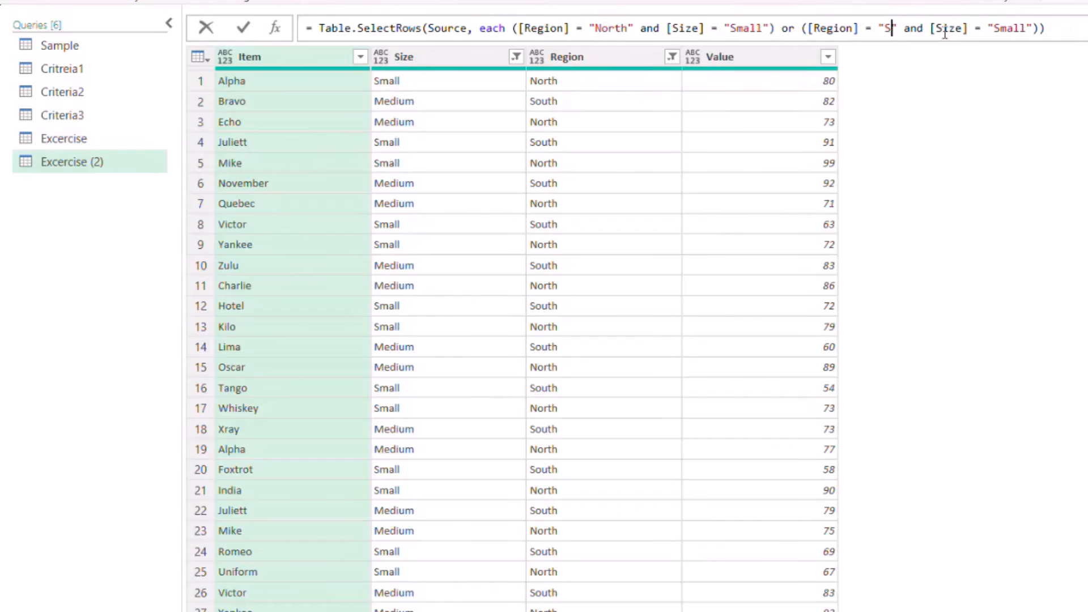
{"action": "type", "text": "outh"}
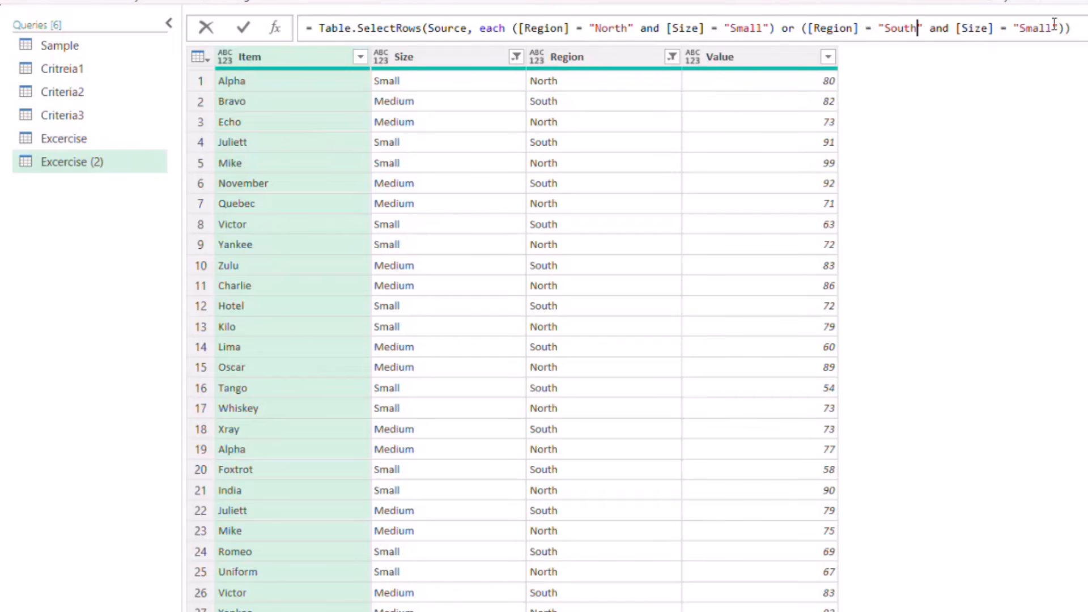
Set the Size value in the second condition group to "Medium" and apply the filter formula.
{"action": "left_click", "coordinate": [1056, 28]}
{"action": "key", "text": "ctrl+shift+Left"}
{"action": "key", "text": "BackSpace"}
{"action": "type", "text": "Medium"}
{"action": "left_click", "coordinate": [244, 28]}
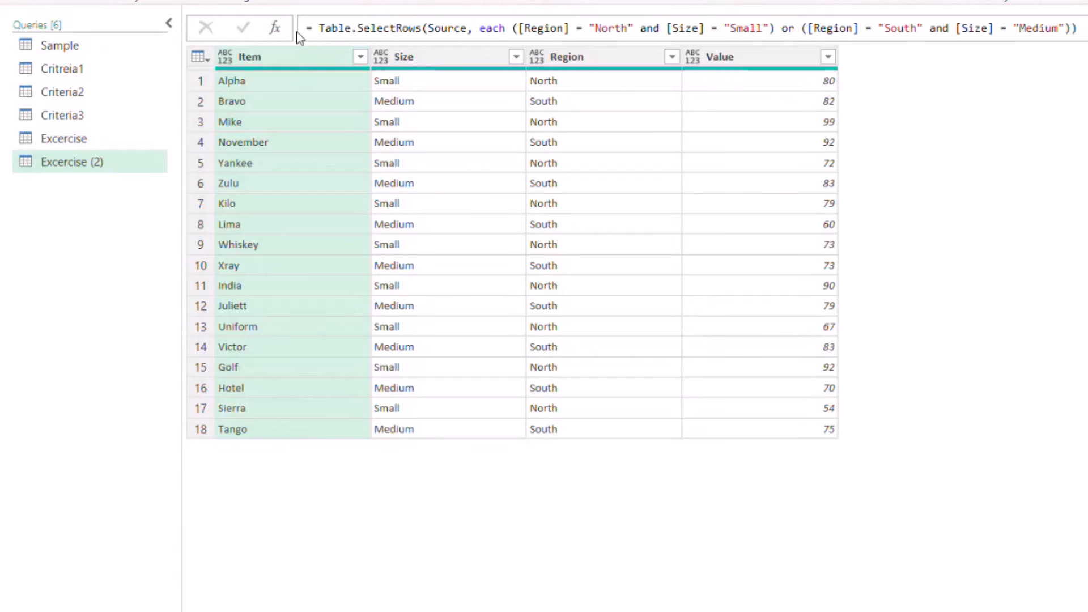
Add a new step to Excercise (2) and make its formula reference Source instead of the filtered rows.
{"action": "left_click", "coordinate": [276, 29]}
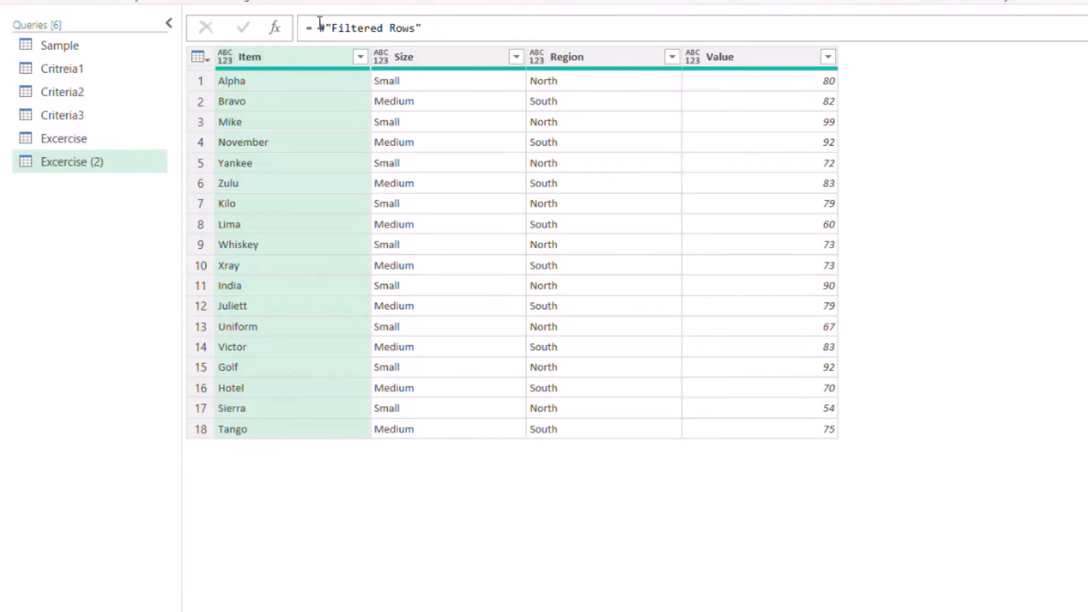
{"action": "left_click_drag", "start_coordinate": [318, 29], "coordinate": [498, 29]}
{"action": "key", "text": "BackSpace"}
{"action": "type", "text": "sour"}
{"action": "key", "text": "Tab"}
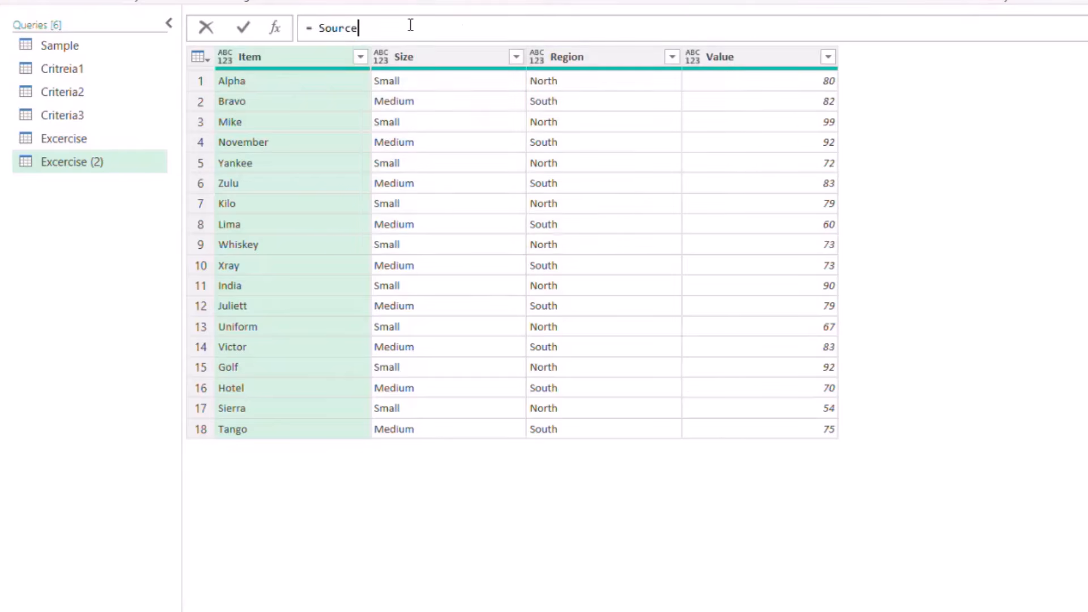
Base the new custom step on Source and wrap it in Table.SelectRows, starting the row condition with each.
{"action": "left_click", "coordinate": [248, 30]}
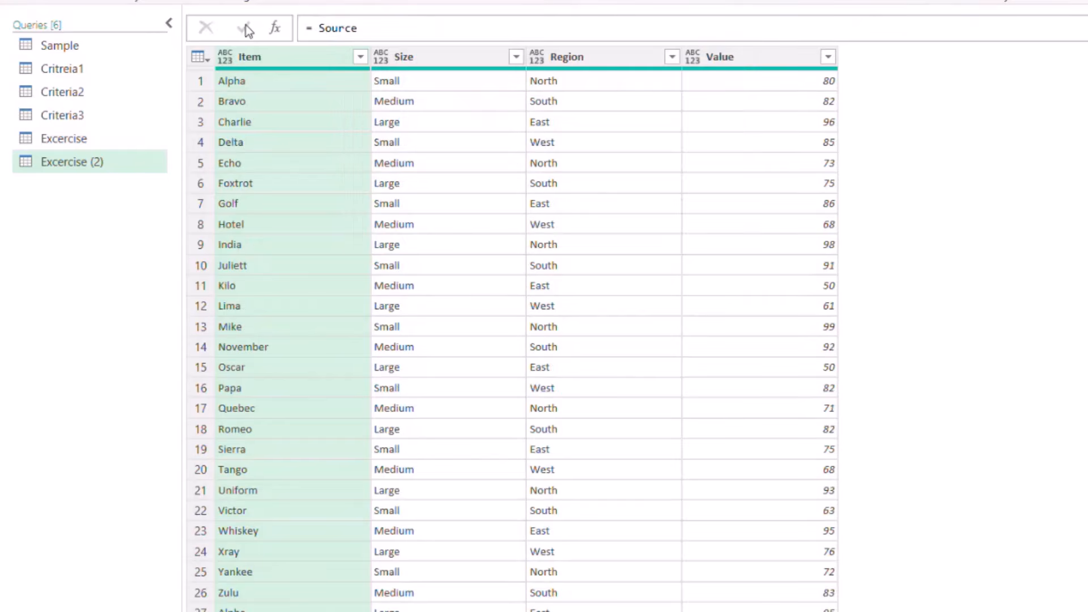
{"action": "left_click", "coordinate": [314, 28]}
{"action": "left_click", "coordinate": [375, 106]}
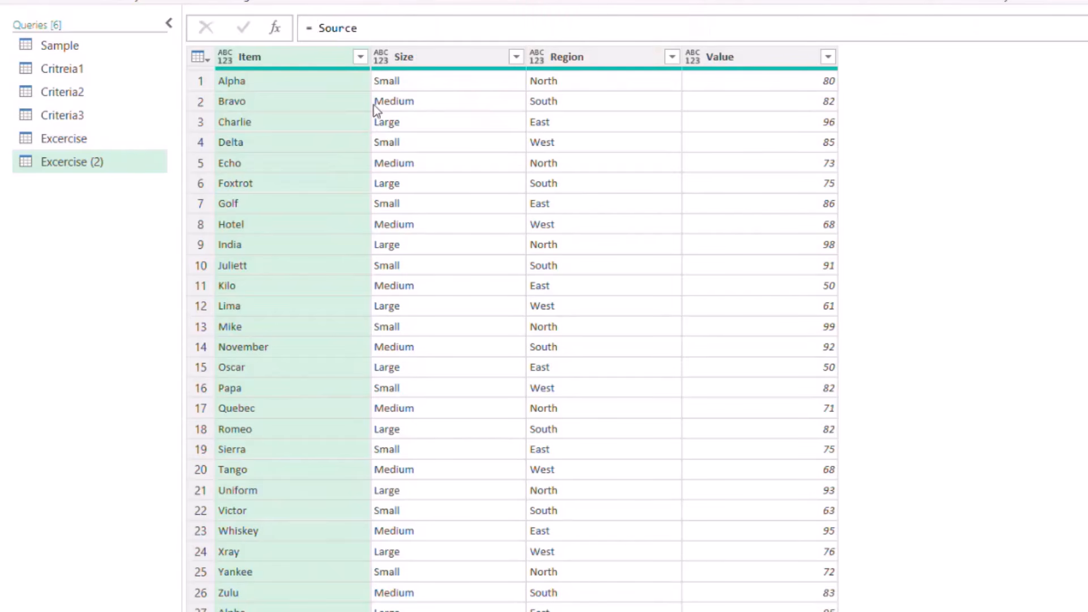
{"action": "left_click", "coordinate": [312, 26]}
{"action": "type", "text": "tblsel"}
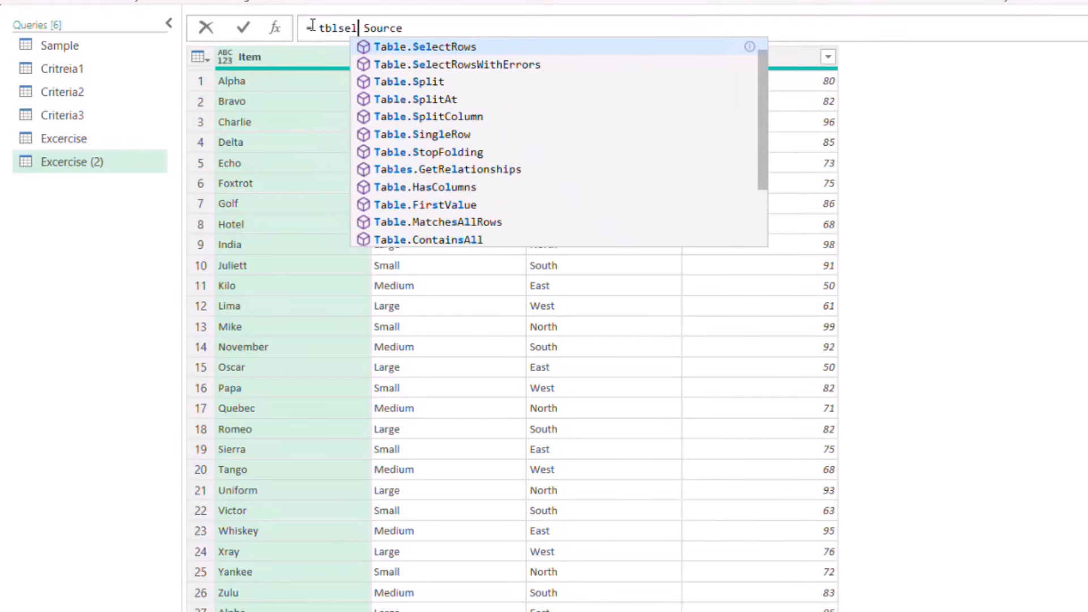
{"action": "key", "text": "Tab"}
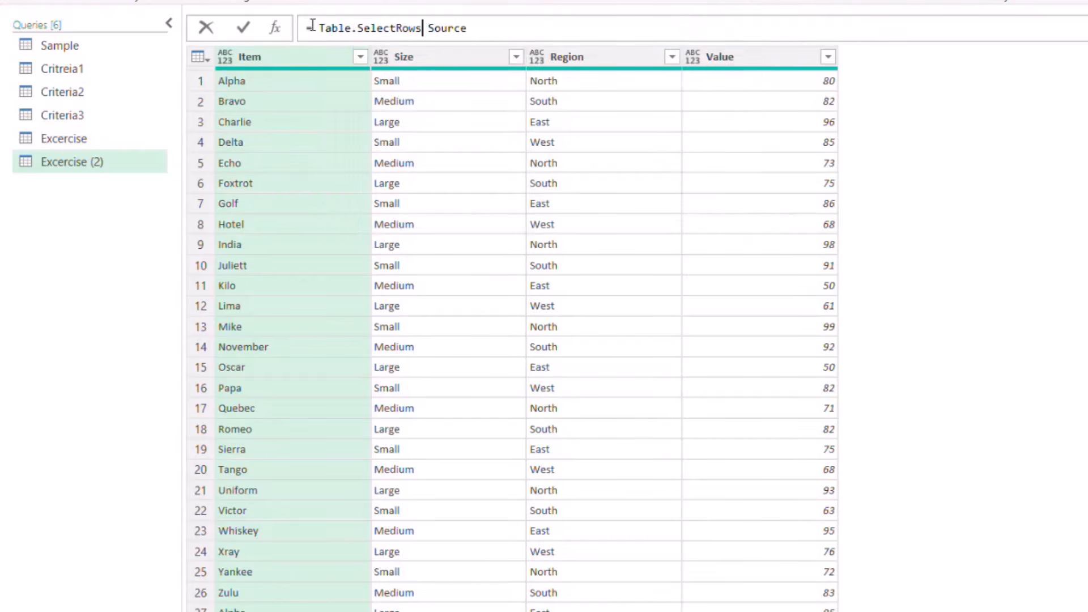
{"action": "type", "text": "("}
{"action": "key", "text": "Delete"}
{"action": "key", "text": "Delete"}
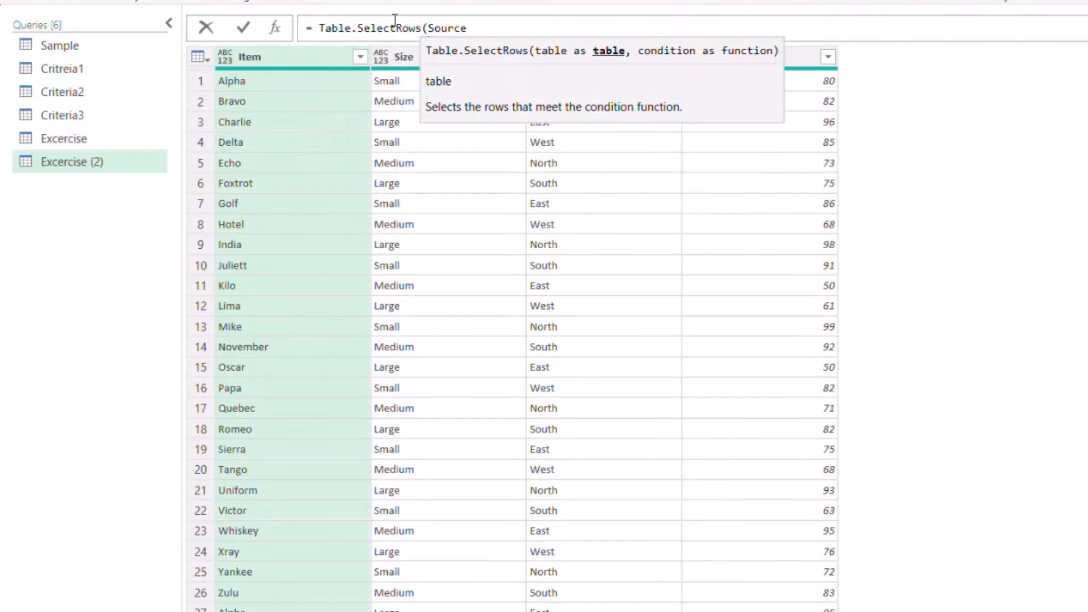
{"action": "left_click", "coordinate": [492, 28]}
{"action": "type", "text": ", each"}
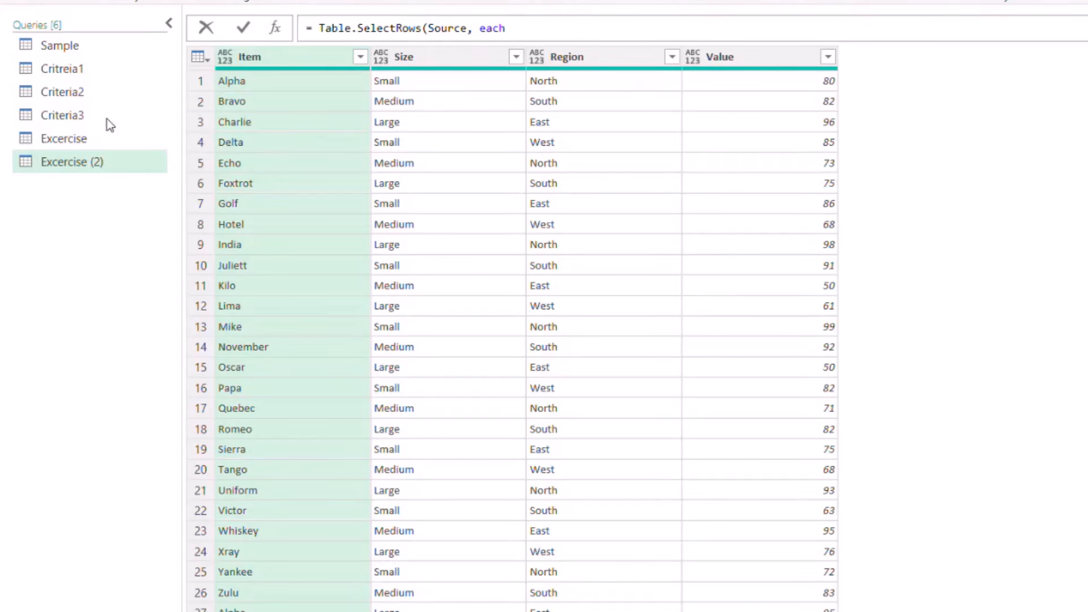
Use Table.Contains as the row condition, with Criteria3 as the table to check against.
{"action": "type", "text": "tblc"}
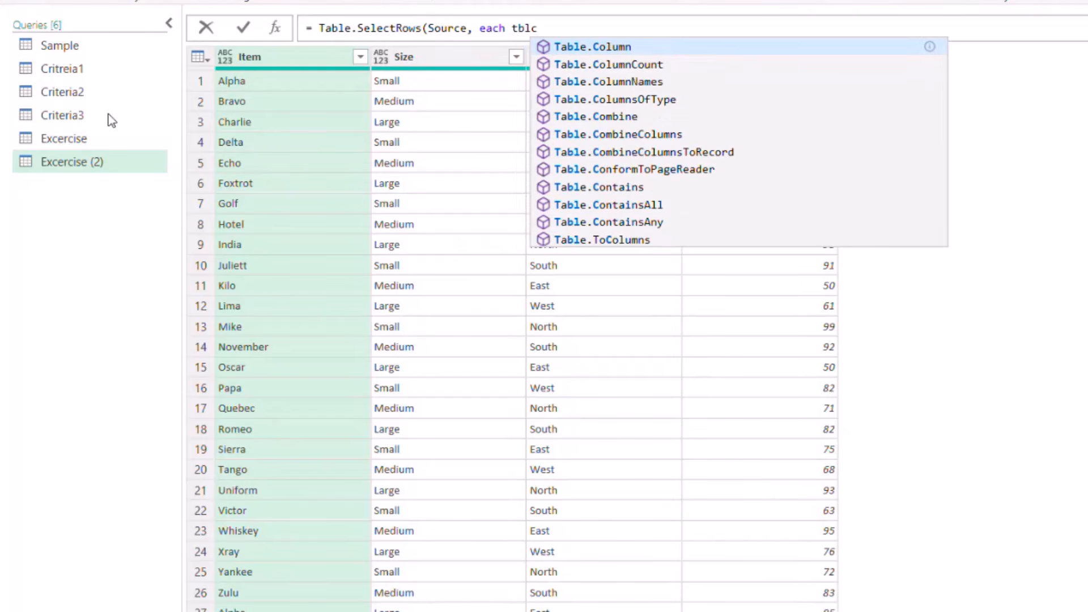
{"action": "type", "text": "on"}
{"action": "key", "text": "Down"}
{"action": "key", "text": "Tab"}
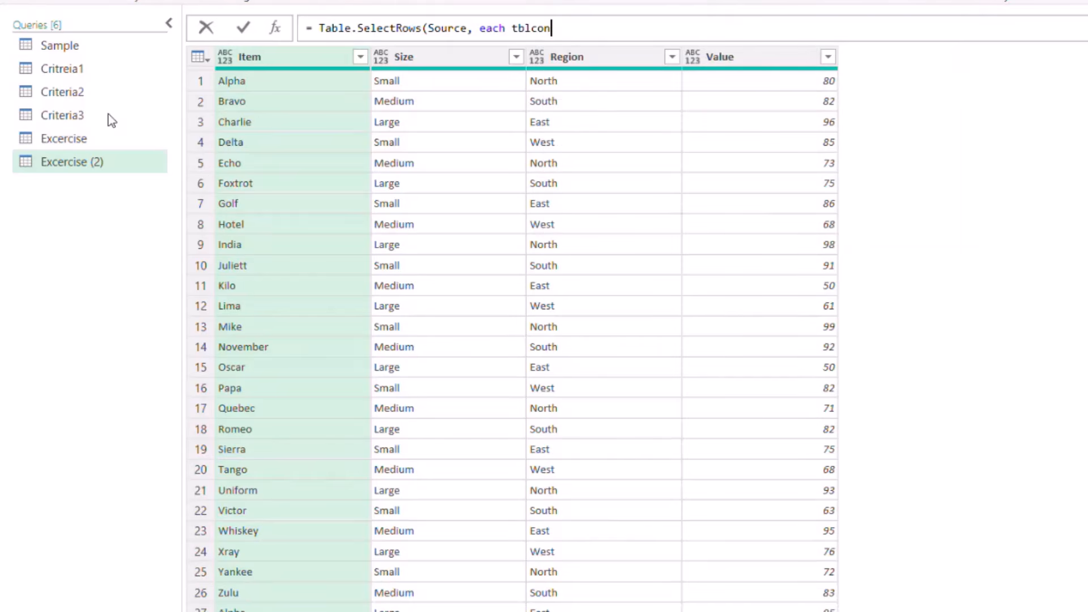
{"action": "type", "text": "("}
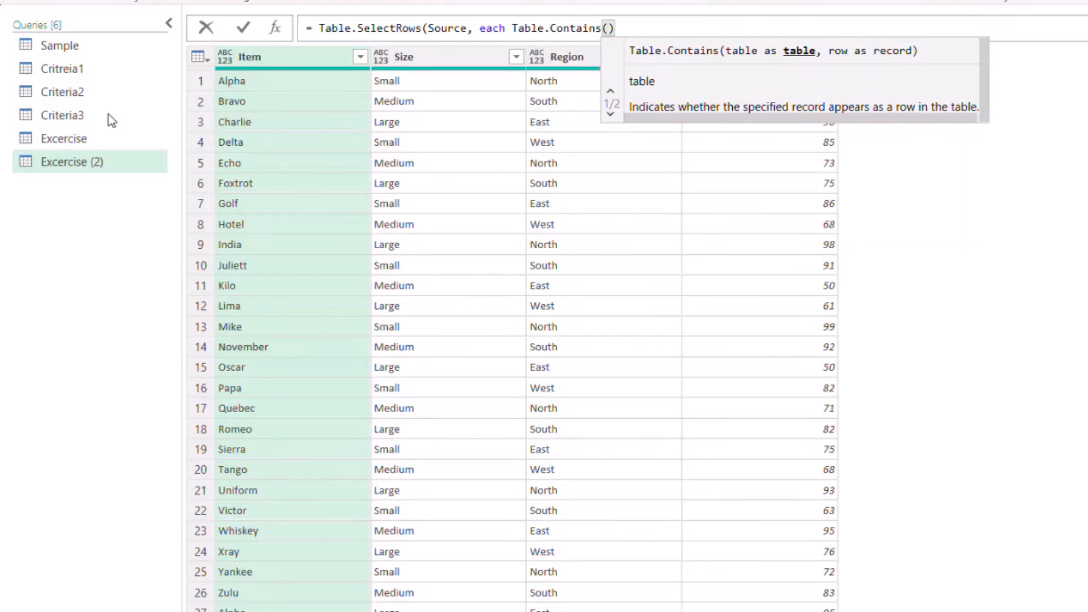
{"action": "key", "text": "Delete"}
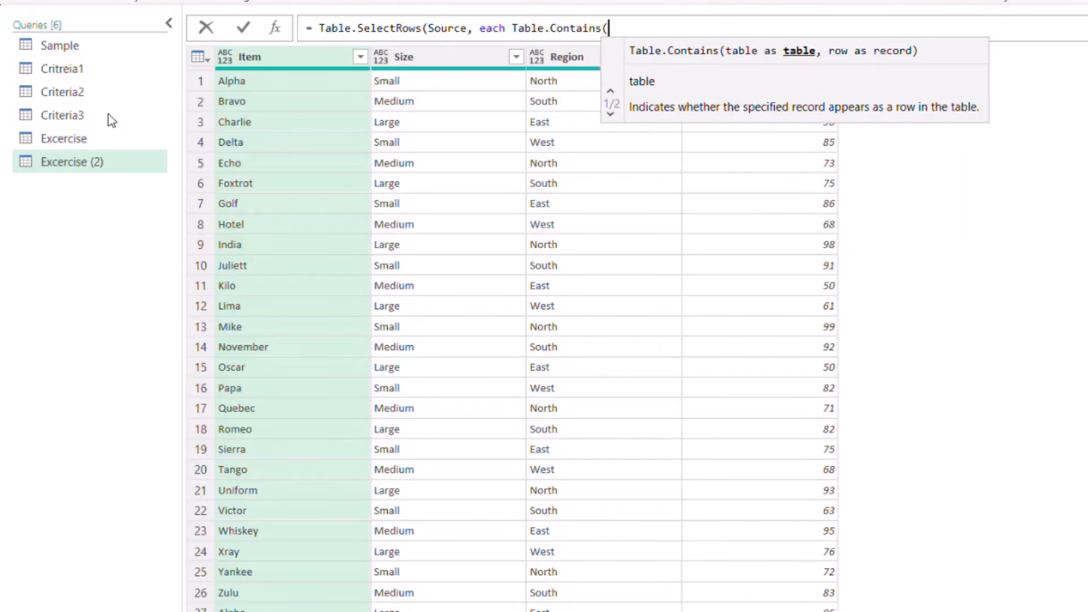
{"action": "type", "text": "Cri"}
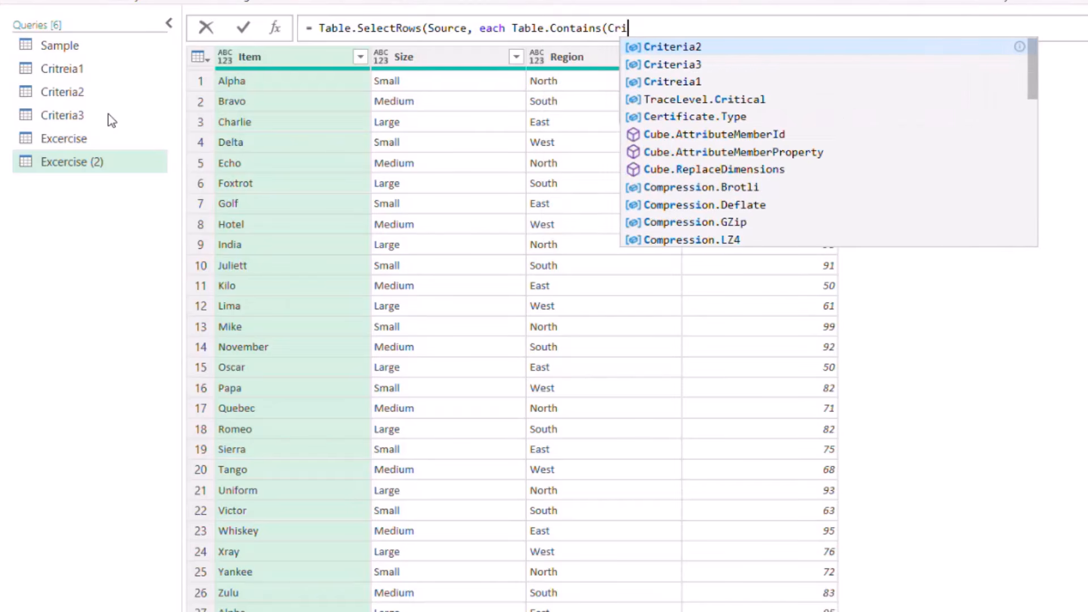
{"action": "key", "text": "Down"}
{"action": "key", "text": "Tab"}
{"action": "type", "text": ","}
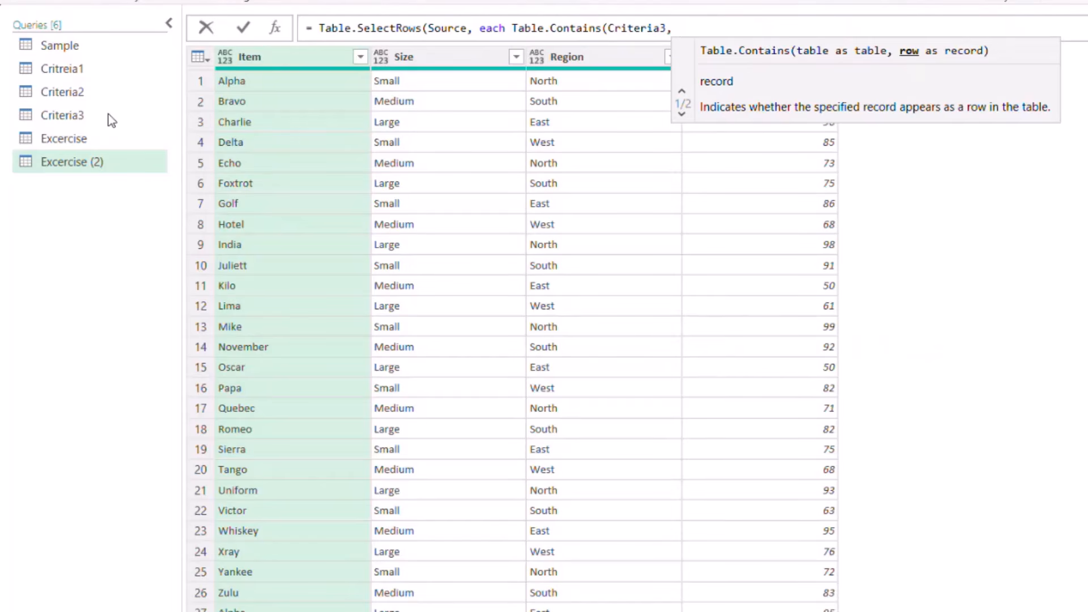
Give Table.Contains the record [[Region], [Size]] as its row argument.
{"action": "type", "text": "[["}
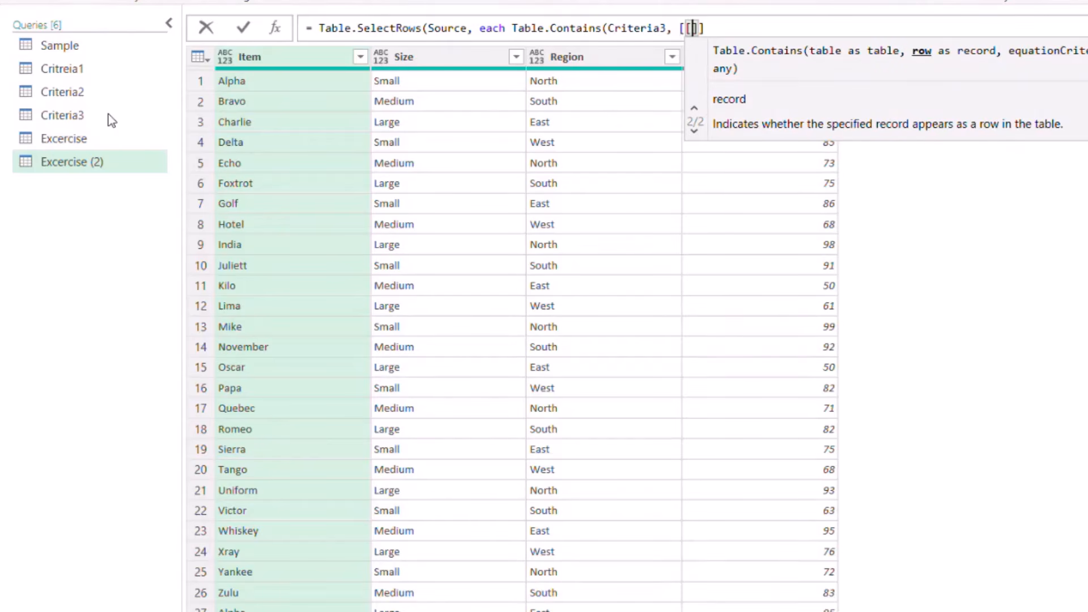
{"action": "type", "text": "region"}
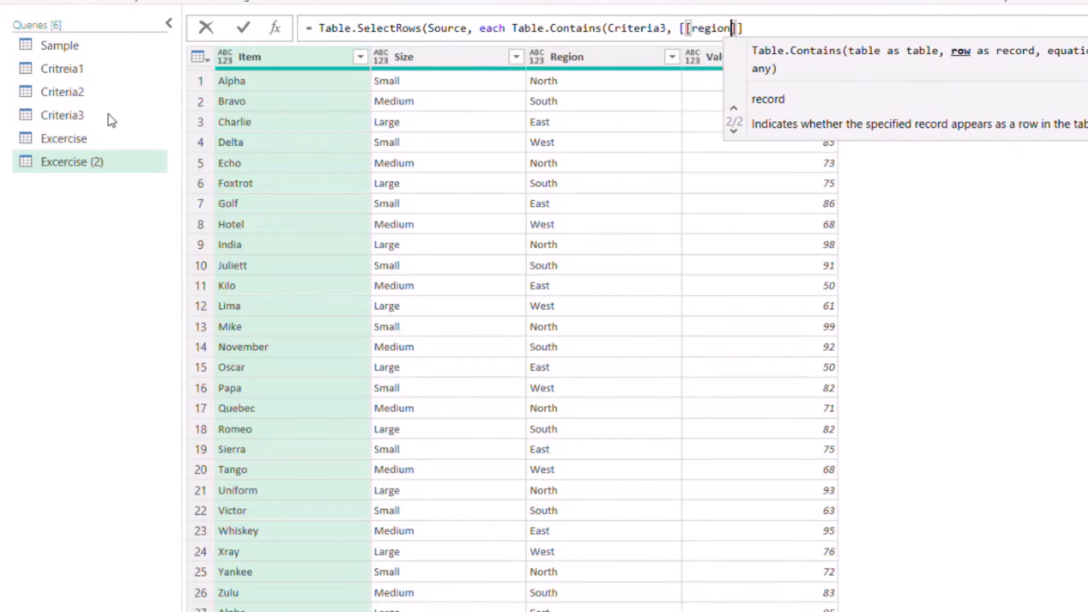
{"action": "key", "text": "BackSpace"}
{"action": "key", "text": "BackSpace"}
{"action": "key", "text": "BackSpace"}
{"action": "type", "text": "Region"}
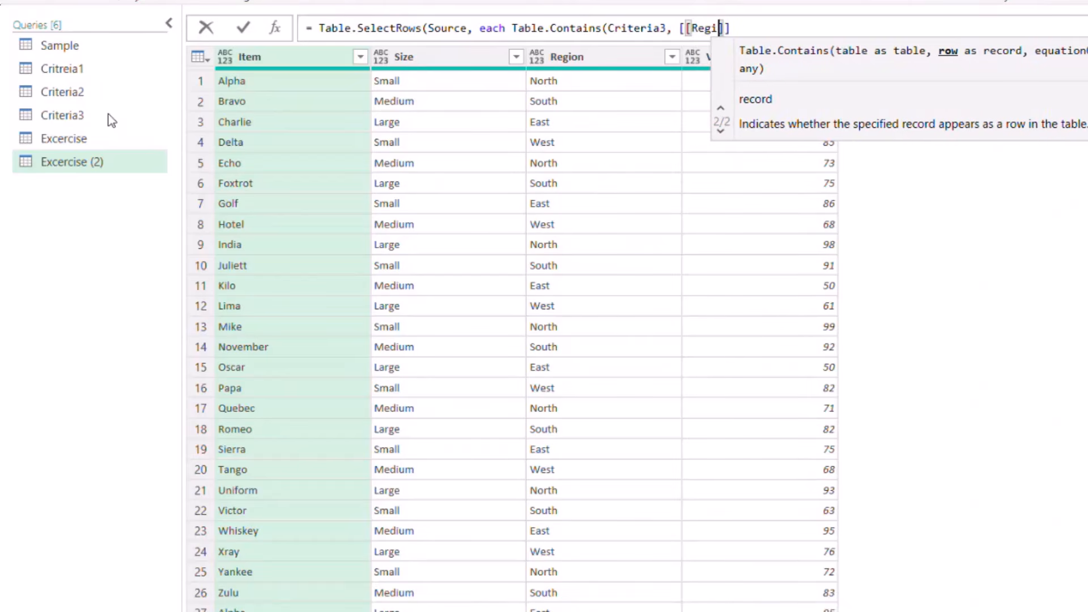
{"action": "type", "text": "], [Size"}
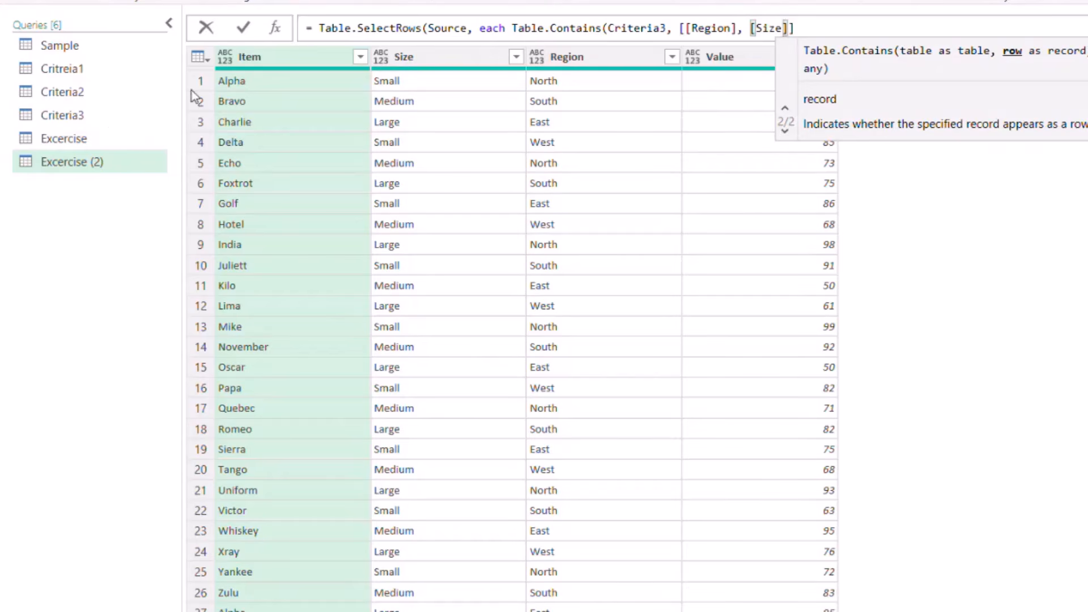
Close both function calls in the Table.SelectRows formula and commit it.
{"action": "left_click", "coordinate": [826, 25]}
{"action": "left_click_drag", "start_coordinate": [681, 29], "coordinate": [802, 31]}
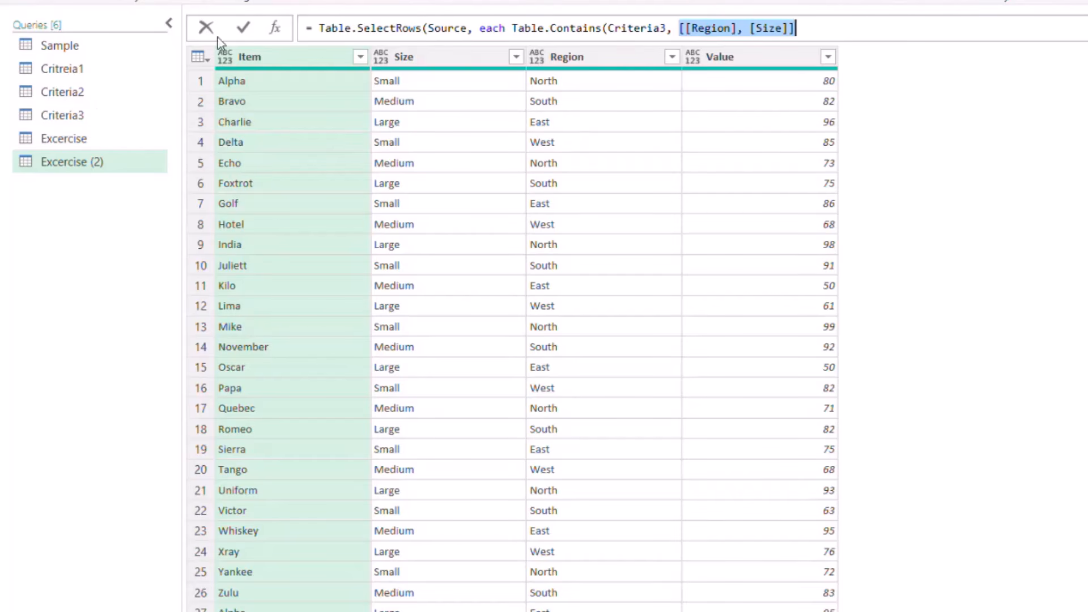
{"action": "mouse_move", "coordinate": [406, 34]}
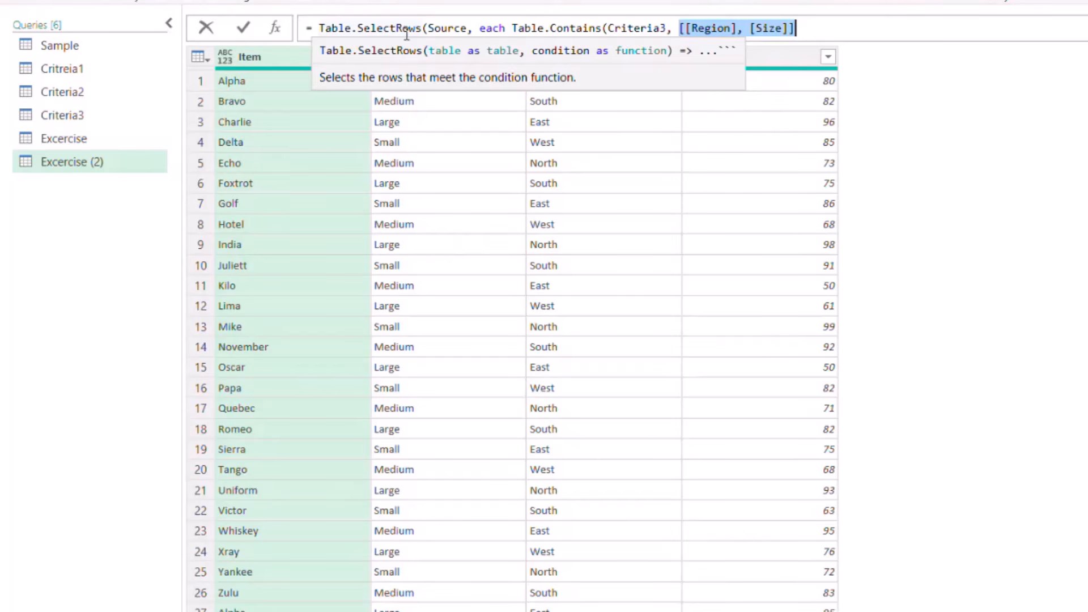
{"action": "left_click", "coordinate": [845, 30]}
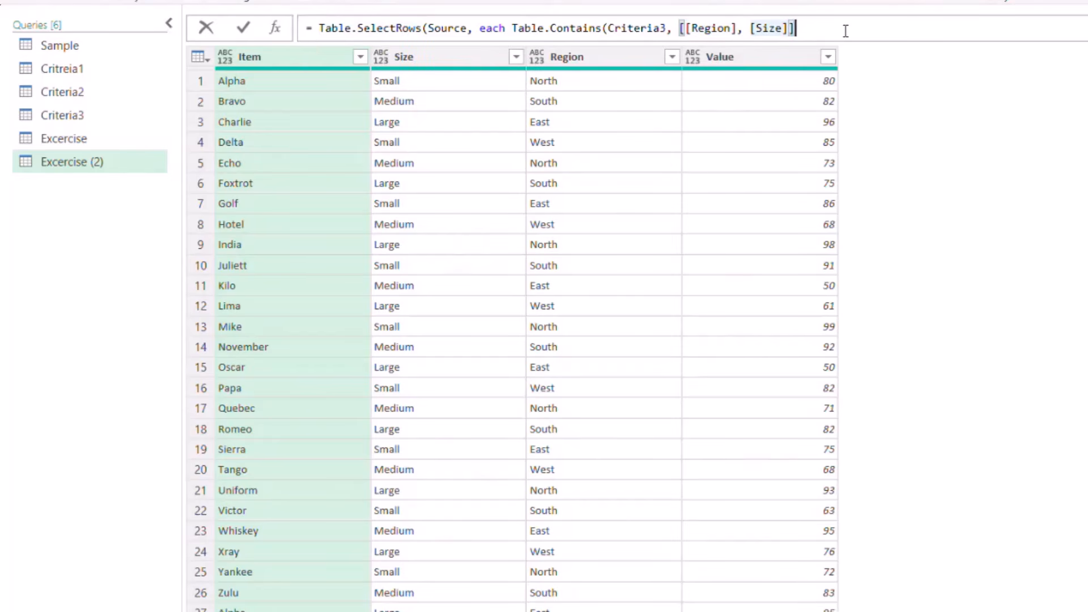
{"action": "type", "text": "))"}
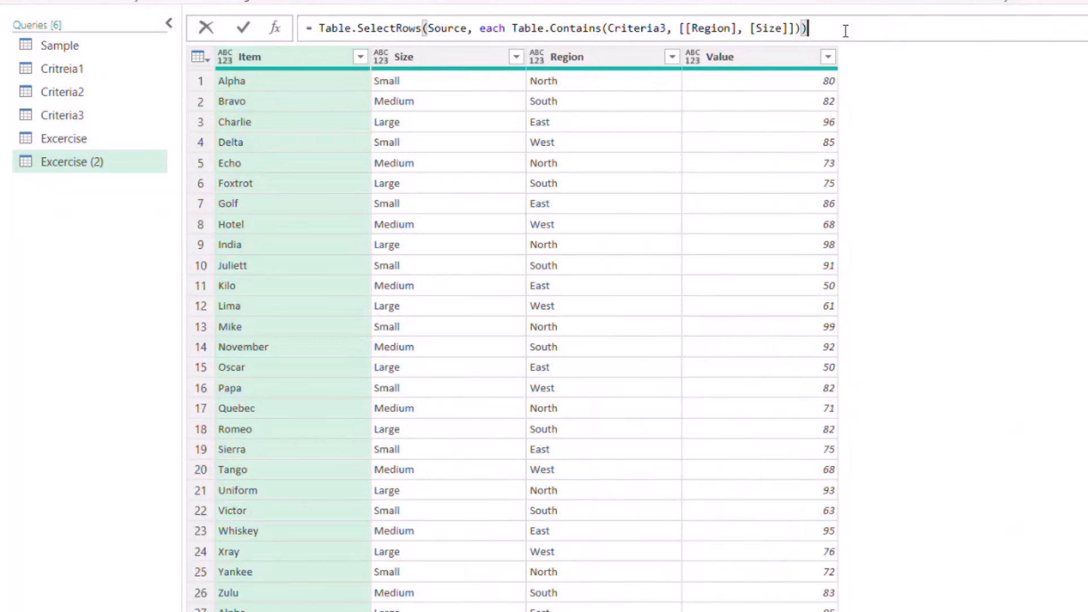
{"action": "left_click", "coordinate": [249, 33]}
Check the Criteria3 query and compare the Filtered Rows and Custom1 steps of Excercise (2).
{"action": "left_click", "coordinate": [76, 119]}
{"action": "left_click", "coordinate": [96, 164]}
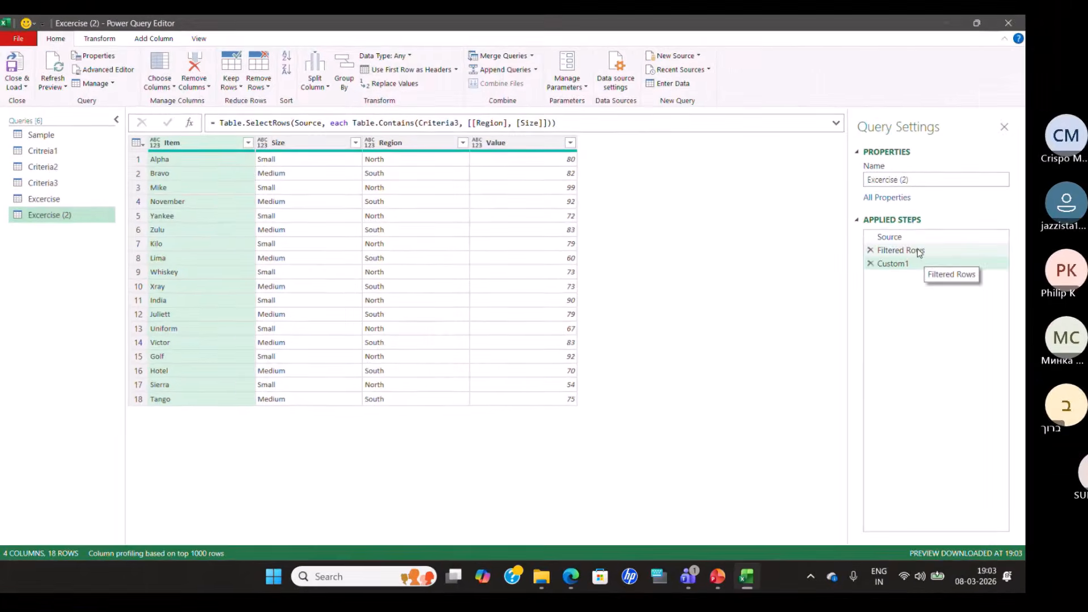
{"action": "left_click", "coordinate": [833, 256]}
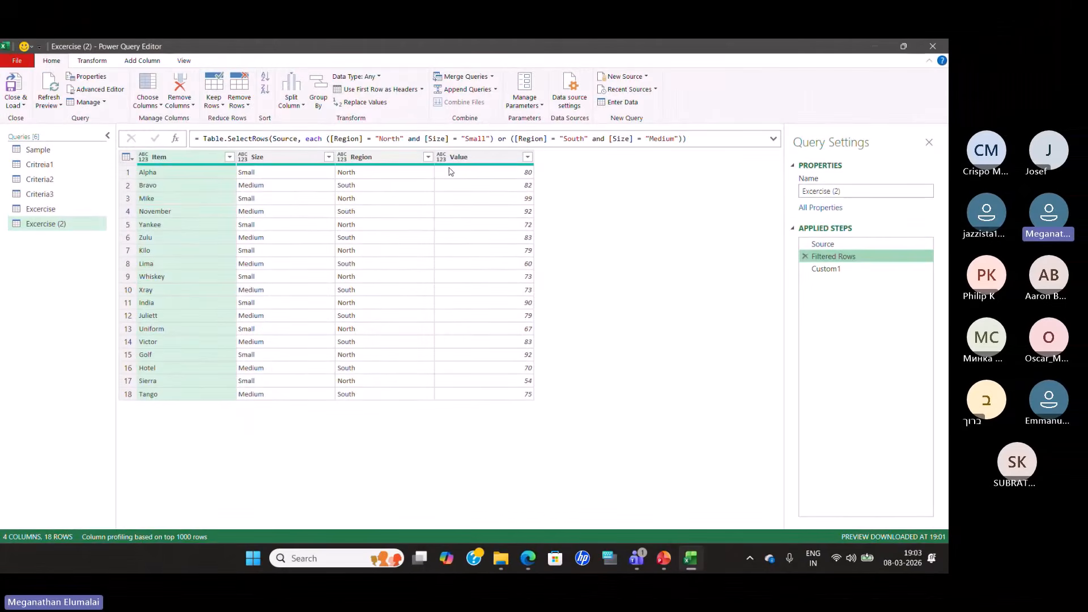
{"action": "left_click", "coordinate": [845, 269]}
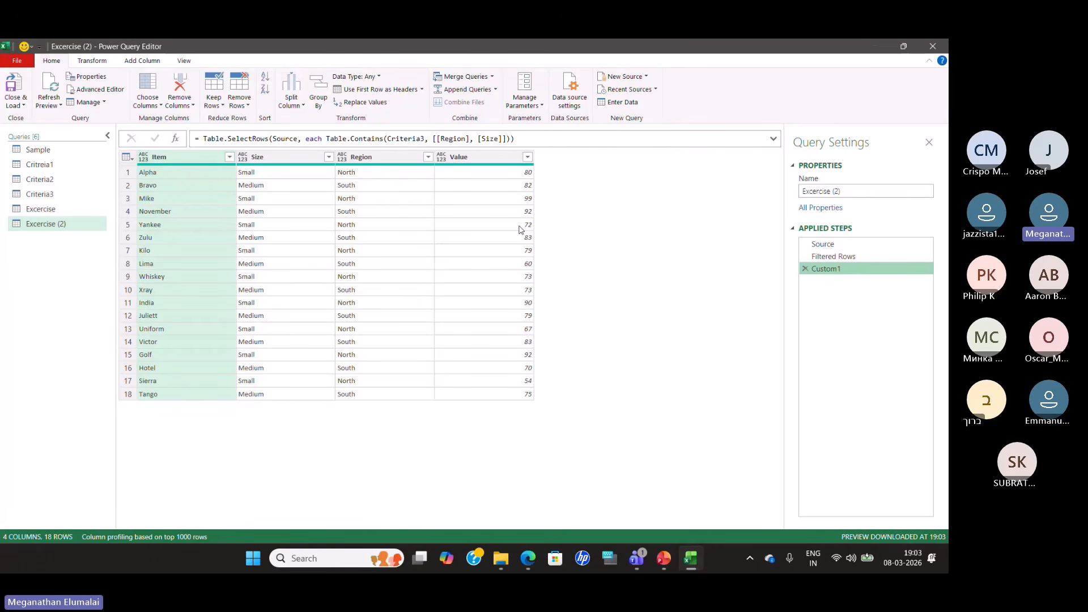
Close the query editor and load the queries as Only Create Connection.
{"action": "left_click", "coordinate": [21, 106]}
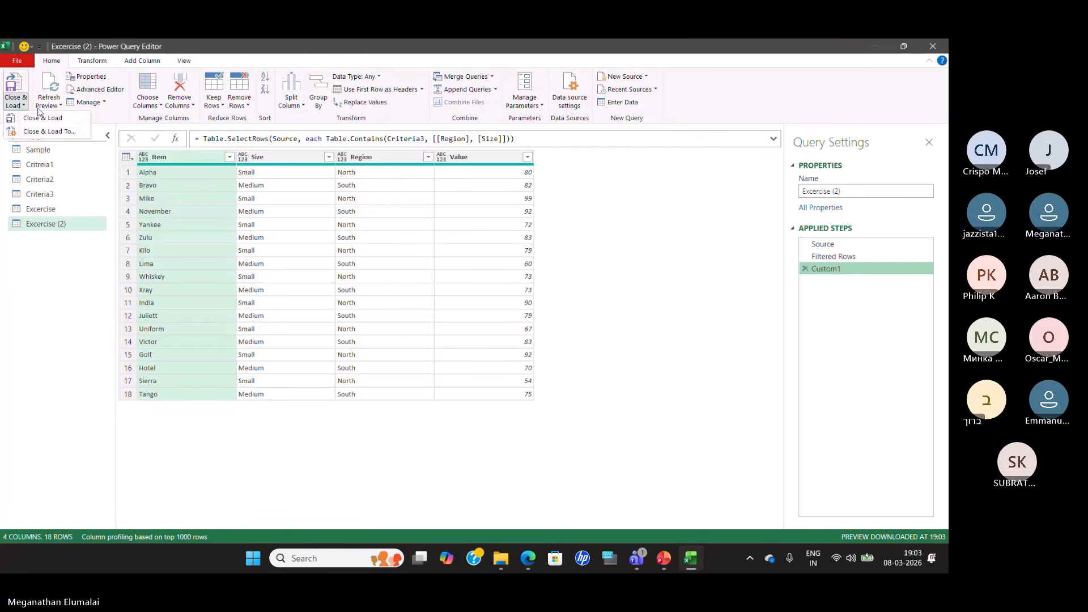
{"action": "left_click", "coordinate": [57, 132]}
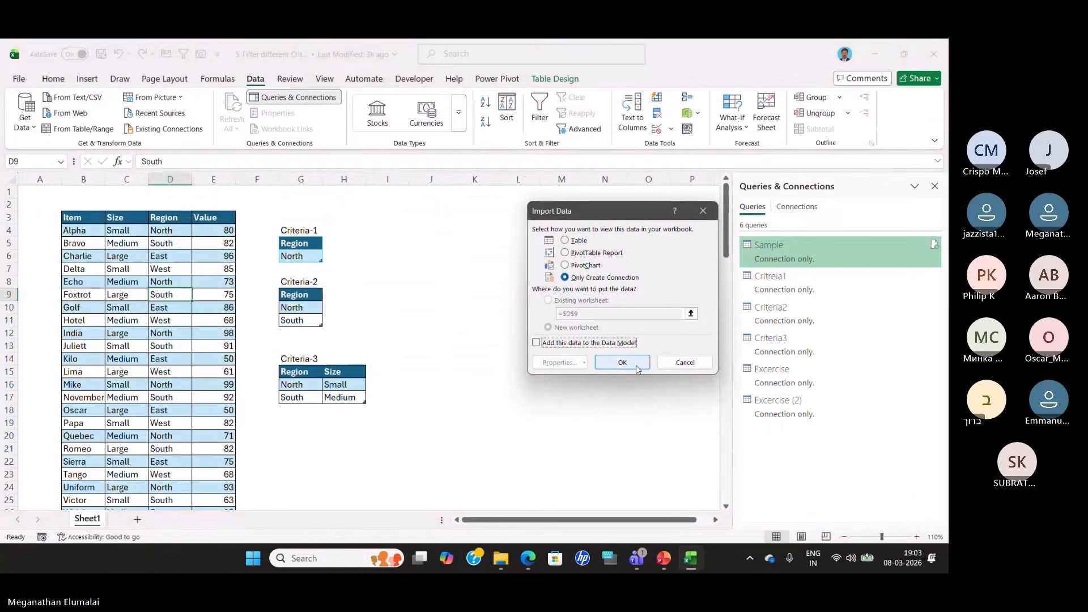
{"action": "left_click", "coordinate": [621, 360]}
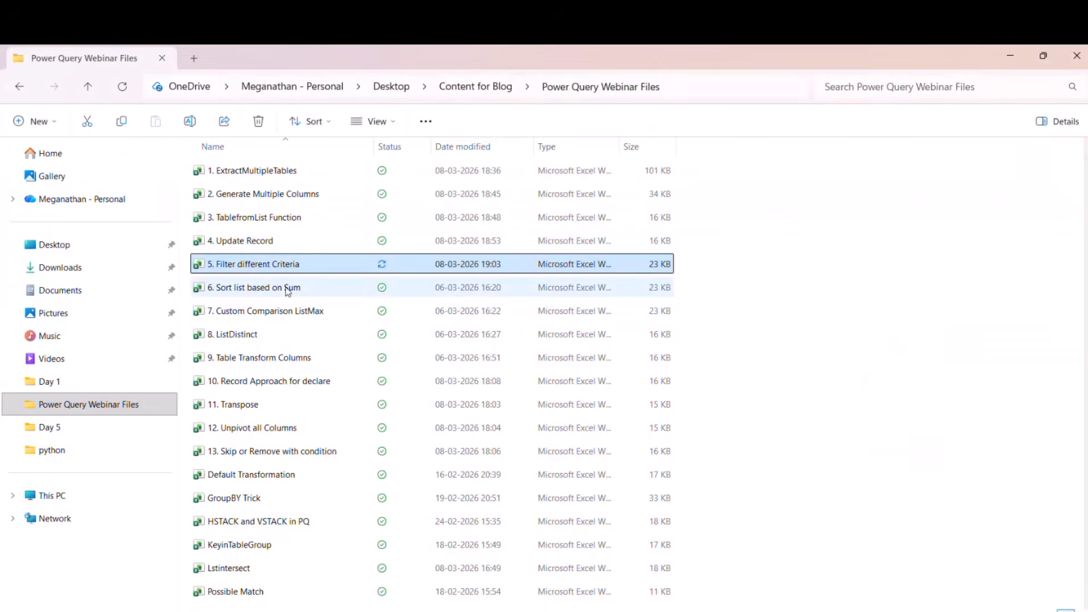
Open the workbook "6. Sort list based on Sum" from the Power Query Webinar Files folder.
{"action": "double_click", "coordinate": [260, 292]}
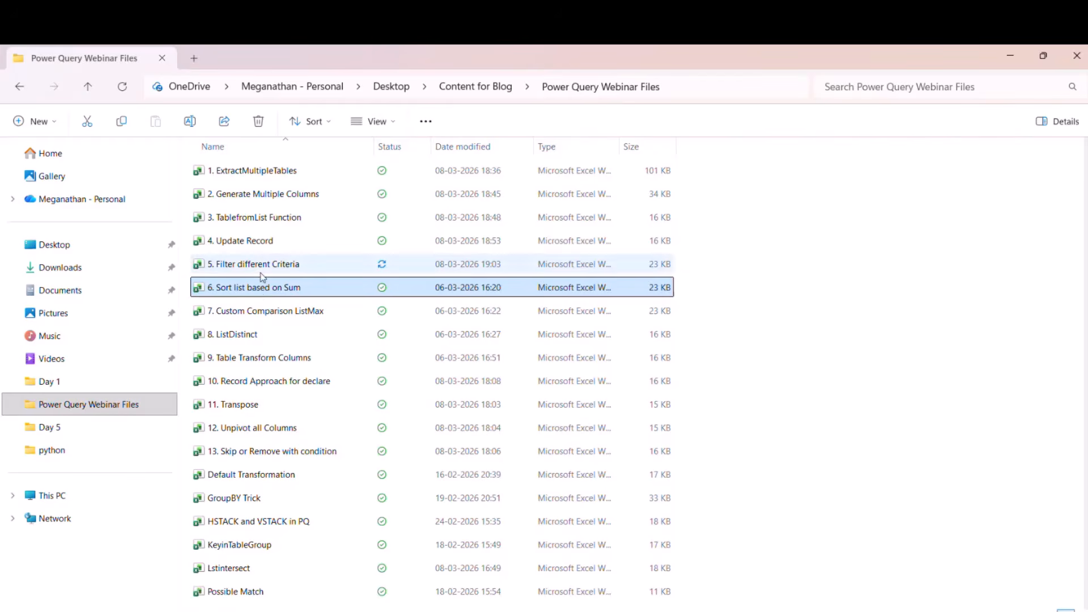
{"action": "left_click", "coordinate": [262, 271]}
{"action": "left_click", "coordinate": [272, 288]}
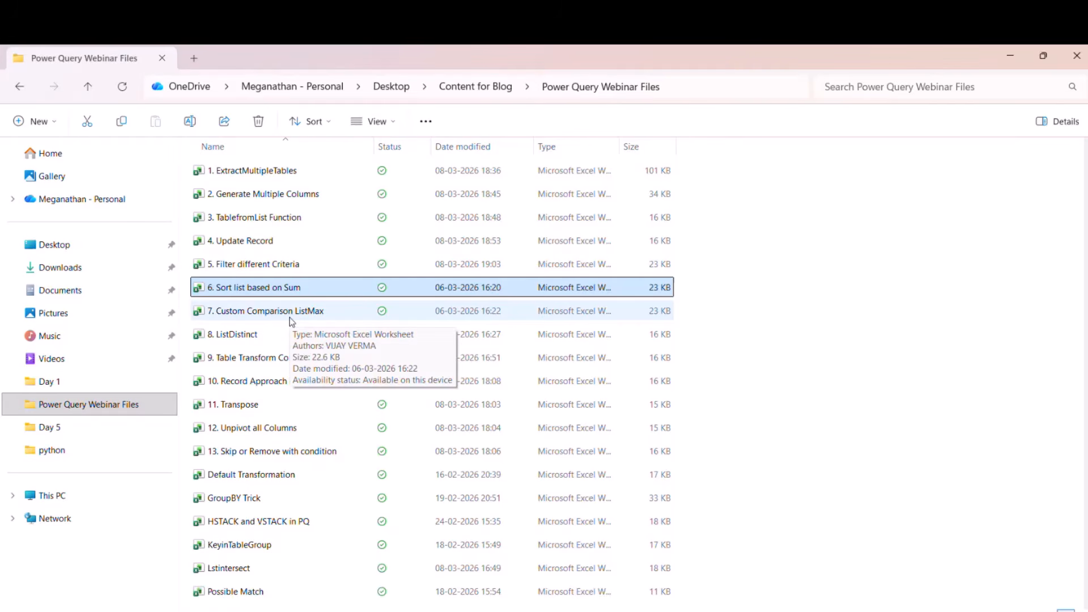
{"action": "left_click", "coordinate": [292, 318]}
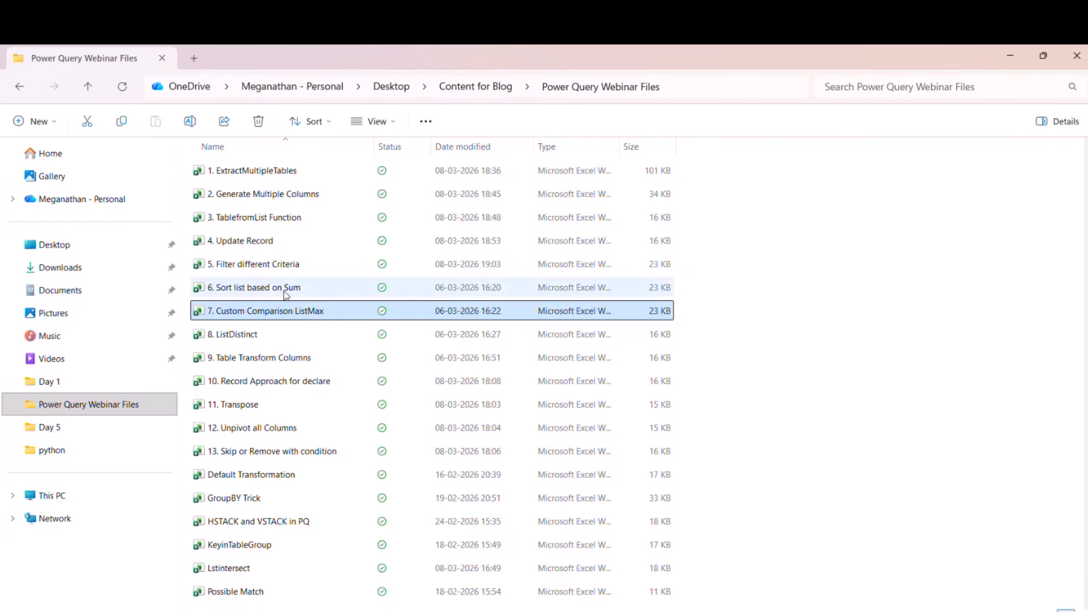
{"action": "mouse_move", "coordinate": [276, 291]}
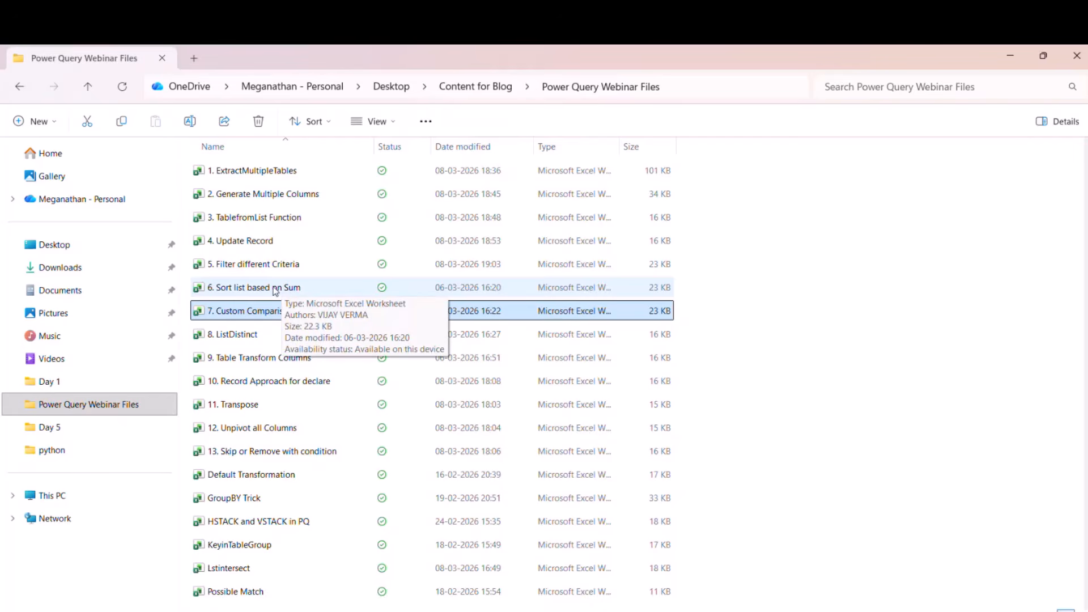
{"action": "double_click", "coordinate": [276, 289]}
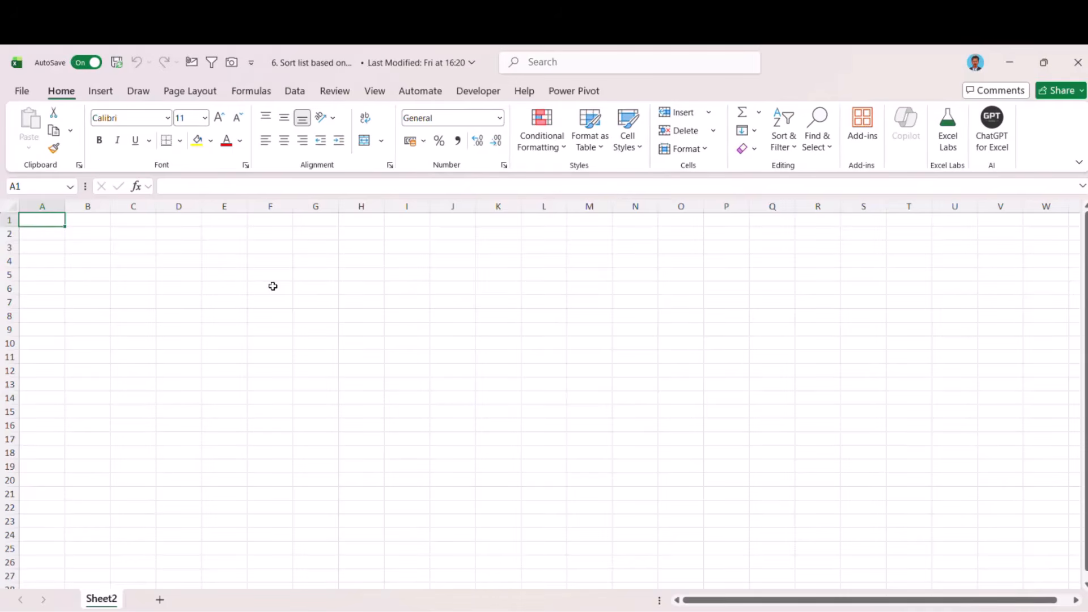
Open the workbook's queries in the Power Query Editor, collapse the Sample group and display the Sample query's Source step.
{"action": "left_click", "coordinate": [295, 91]}
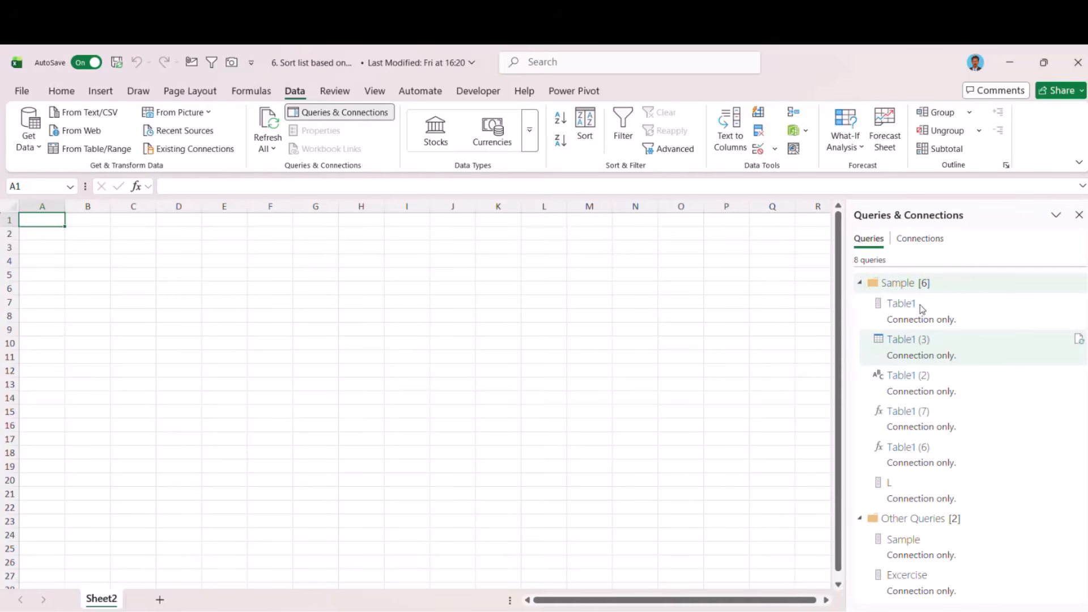
{"action": "double_click", "coordinate": [922, 309]}
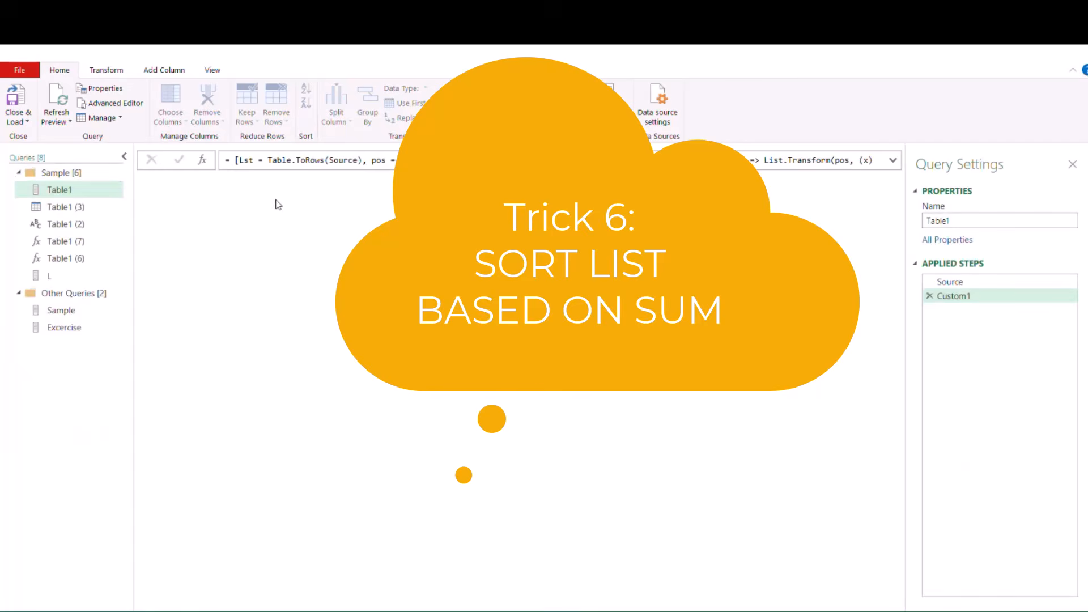
{"action": "left_click", "coordinate": [23, 174]}
{"action": "left_click", "coordinate": [67, 208]}
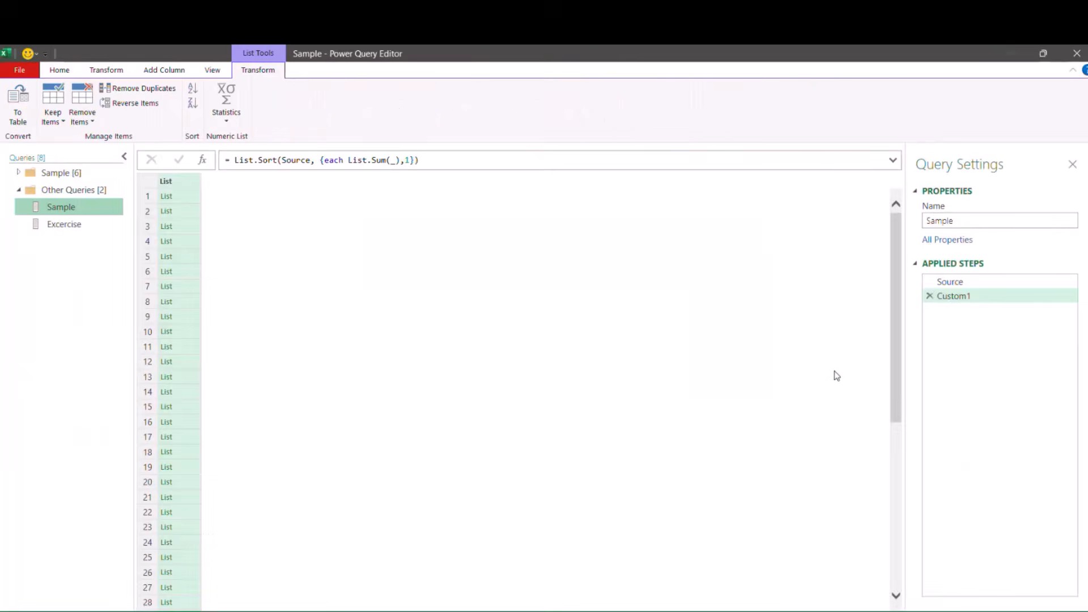
{"action": "left_click", "coordinate": [953, 282]}
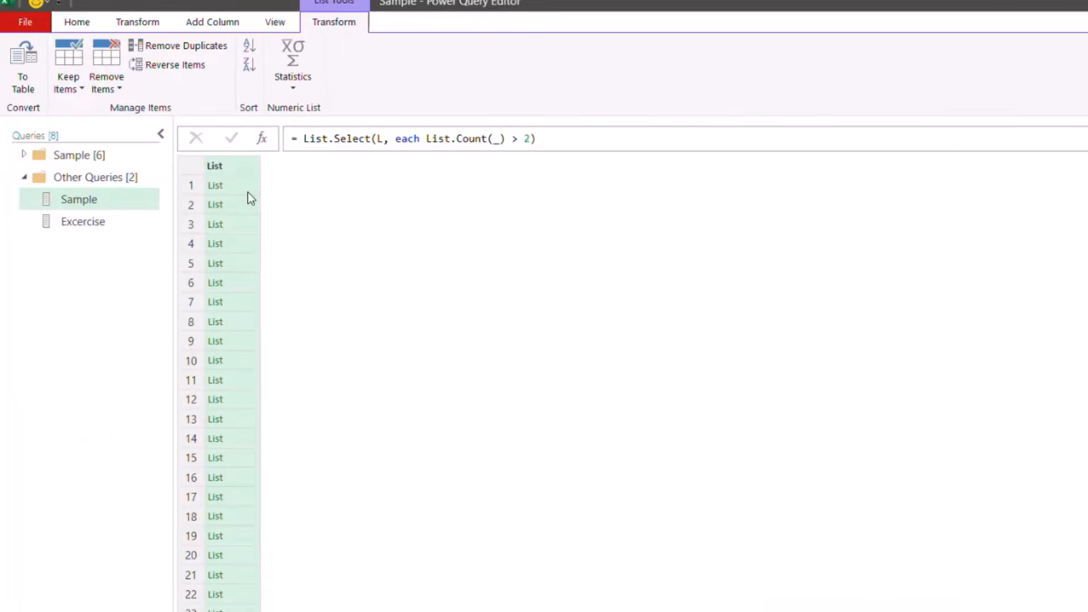
Preview the nested lists in the first three rows of the Sample query's Source step and compare their values.
{"action": "left_click", "coordinate": [170, 195]}
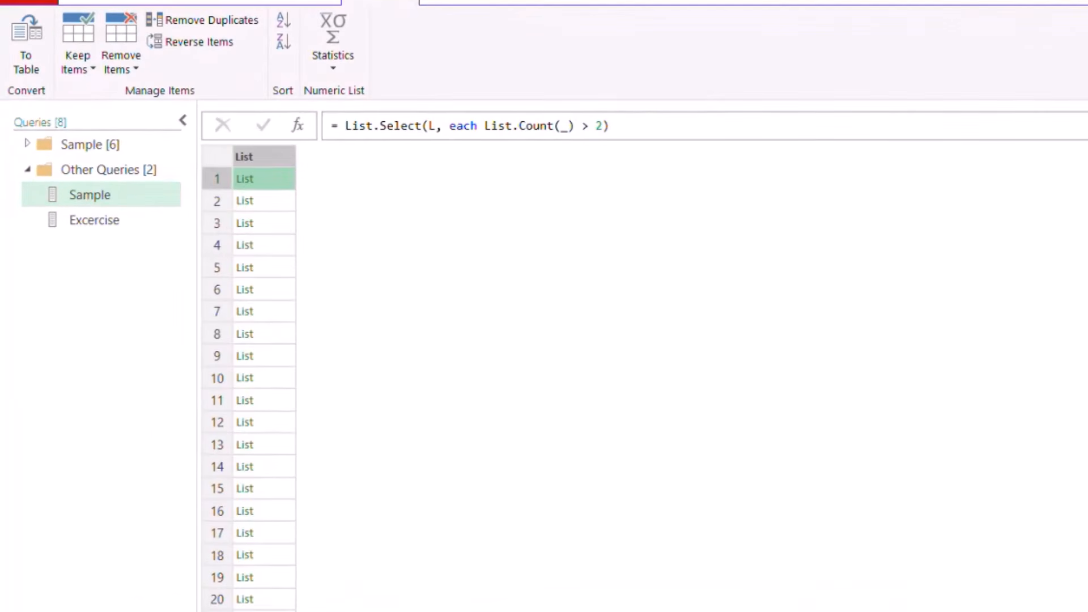
{"action": "key", "text": "ctrl+shift+plus"}
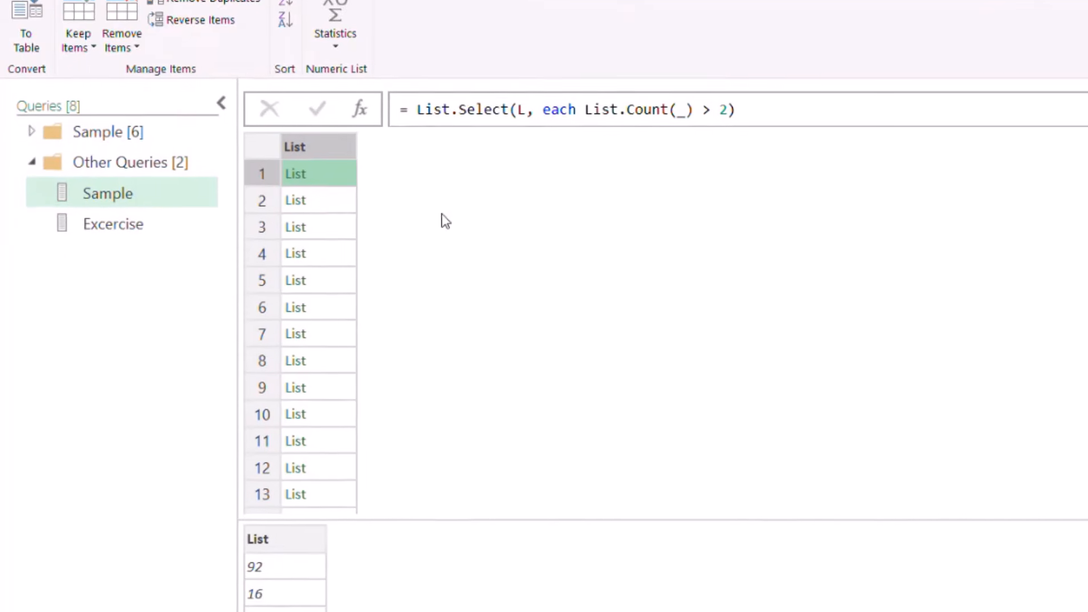
{"action": "left_click", "coordinate": [341, 202]}
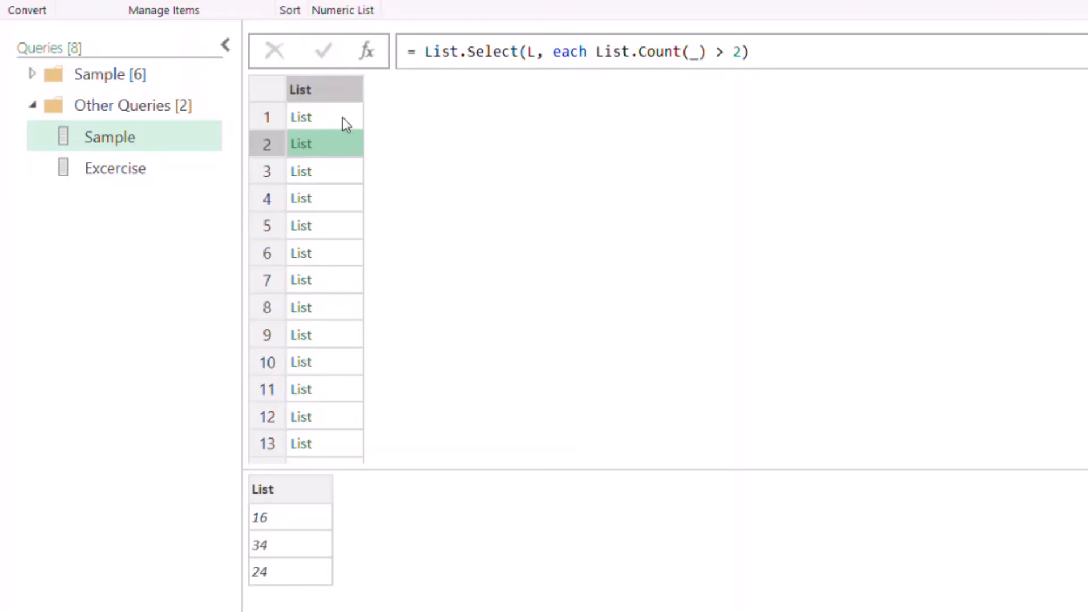
{"action": "left_click", "coordinate": [343, 116]}
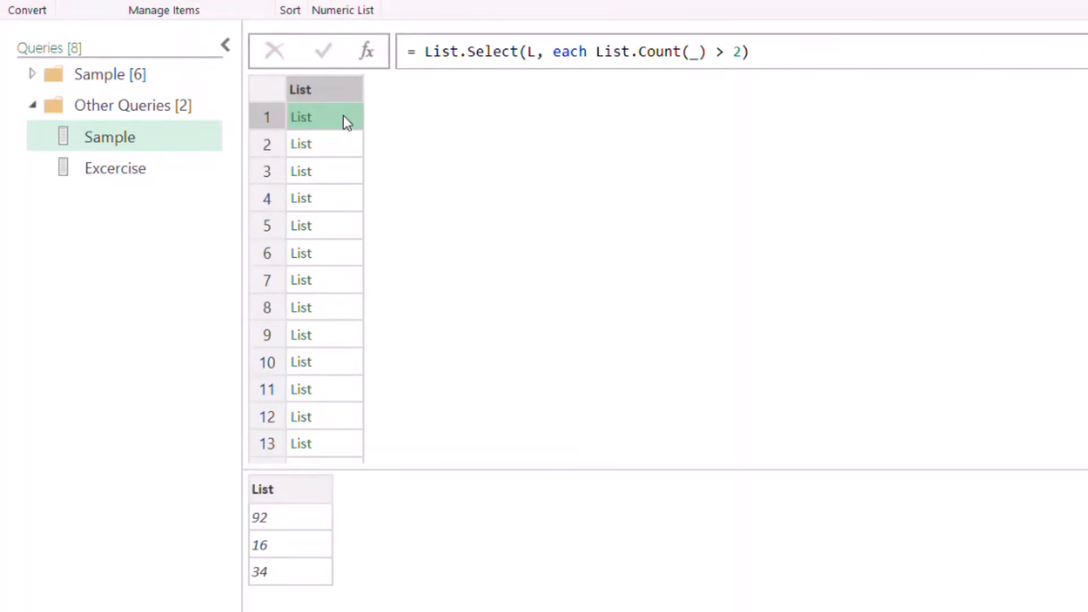
{"action": "left_click", "coordinate": [345, 87]}
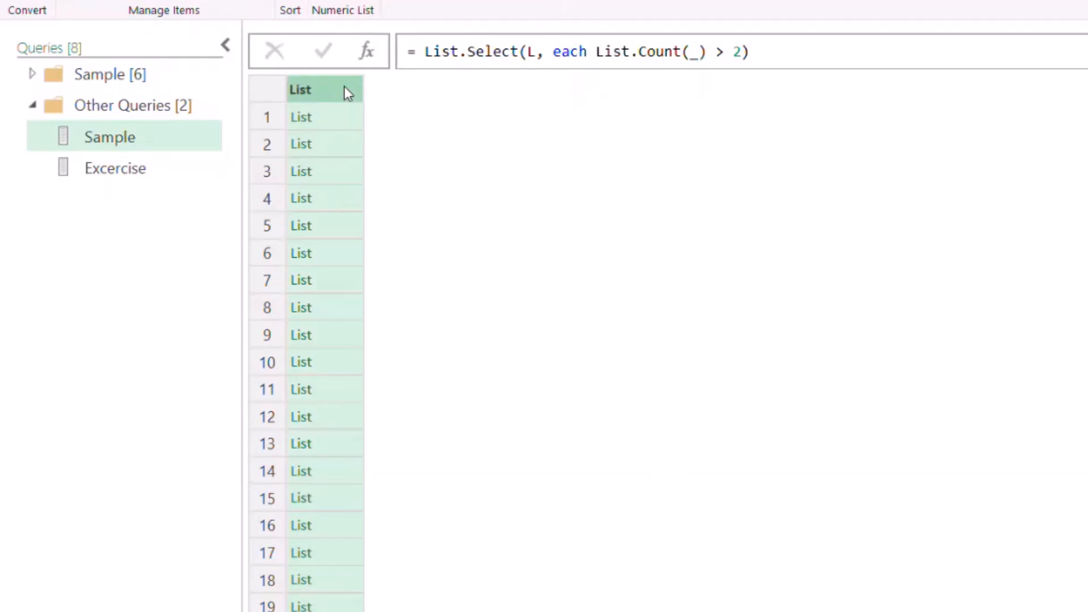
{"action": "left_click", "coordinate": [345, 117]}
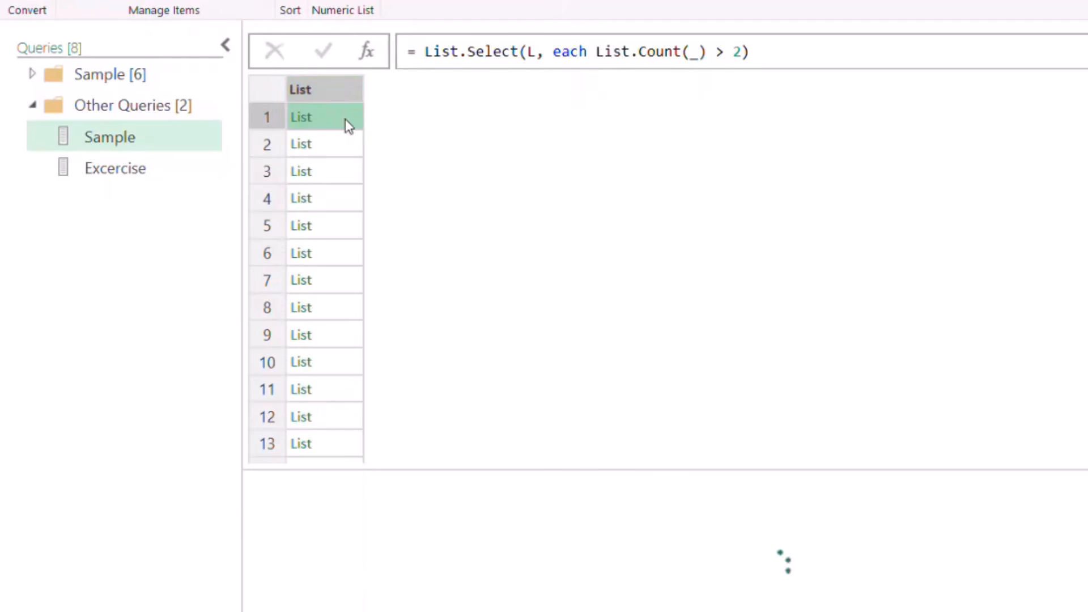
{"action": "left_click", "coordinate": [346, 153]}
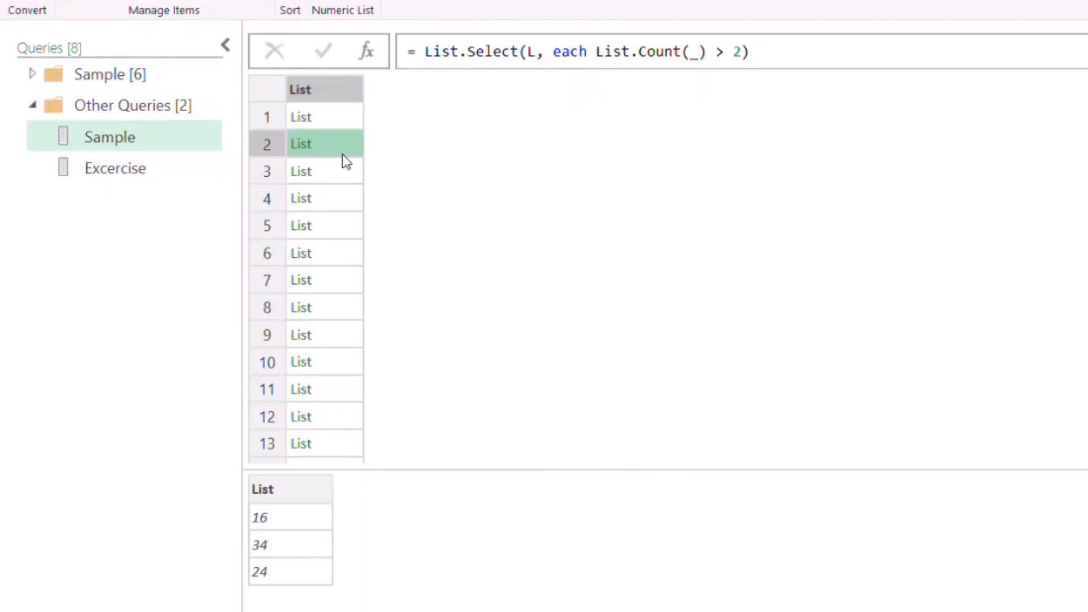
{"action": "left_click", "coordinate": [345, 118]}
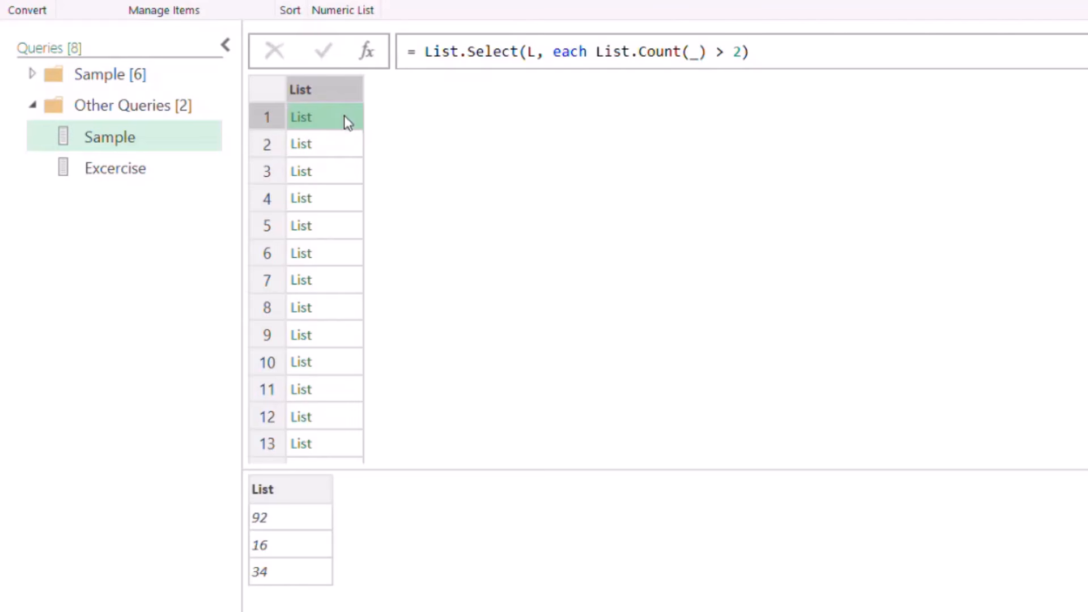
{"action": "left_click", "coordinate": [345, 152]}
{"action": "left_click", "coordinate": [342, 181]}
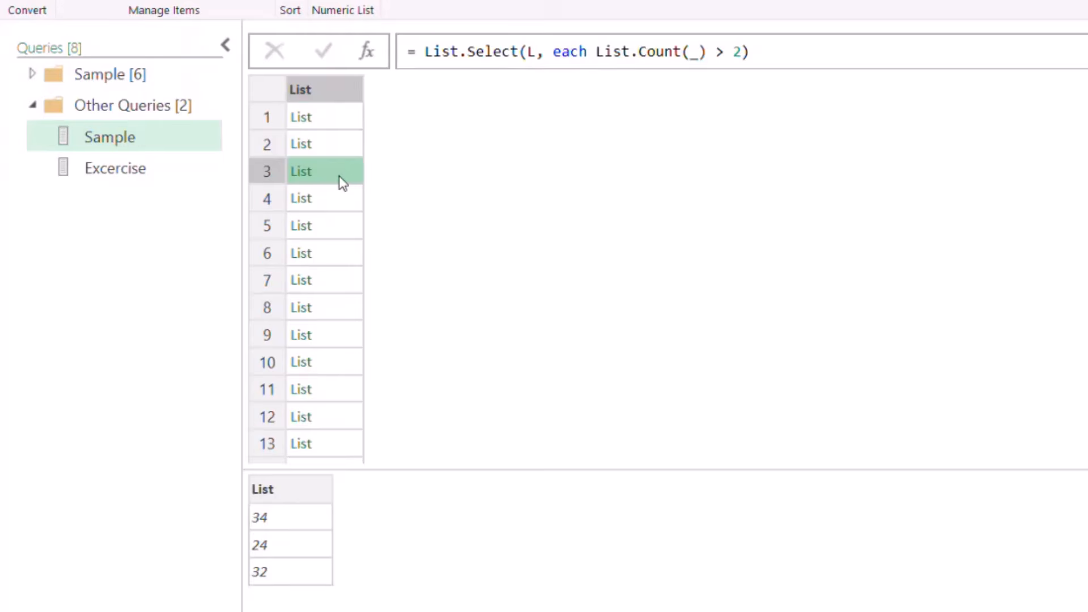
Display the Sample query's List.Sort step and preview the nested lists in its first two rows.
{"action": "left_click", "coordinate": [1082, 221]}
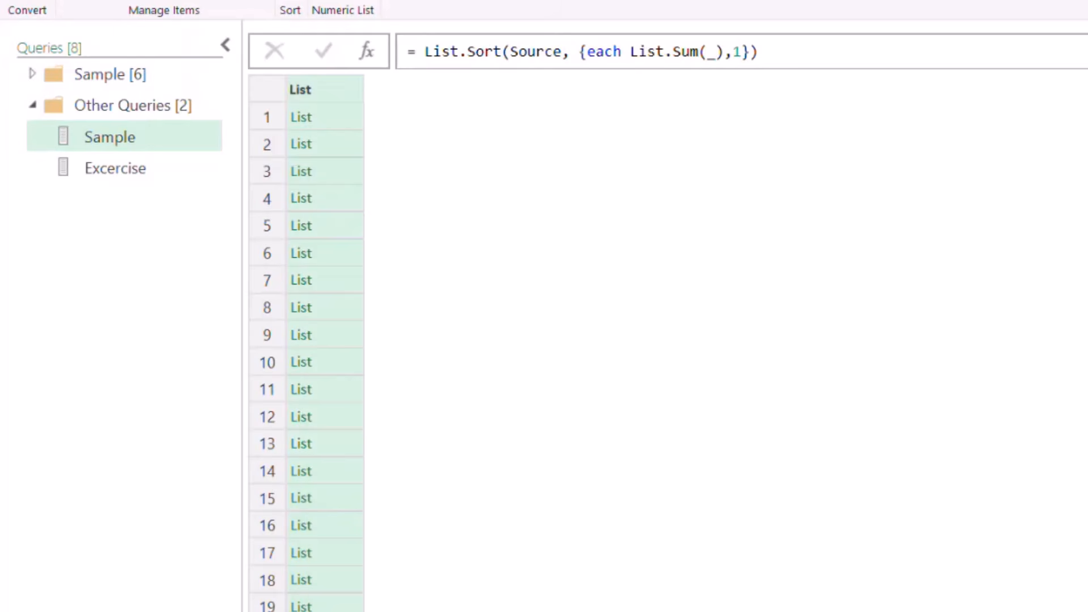
{"action": "left_click", "coordinate": [350, 124]}
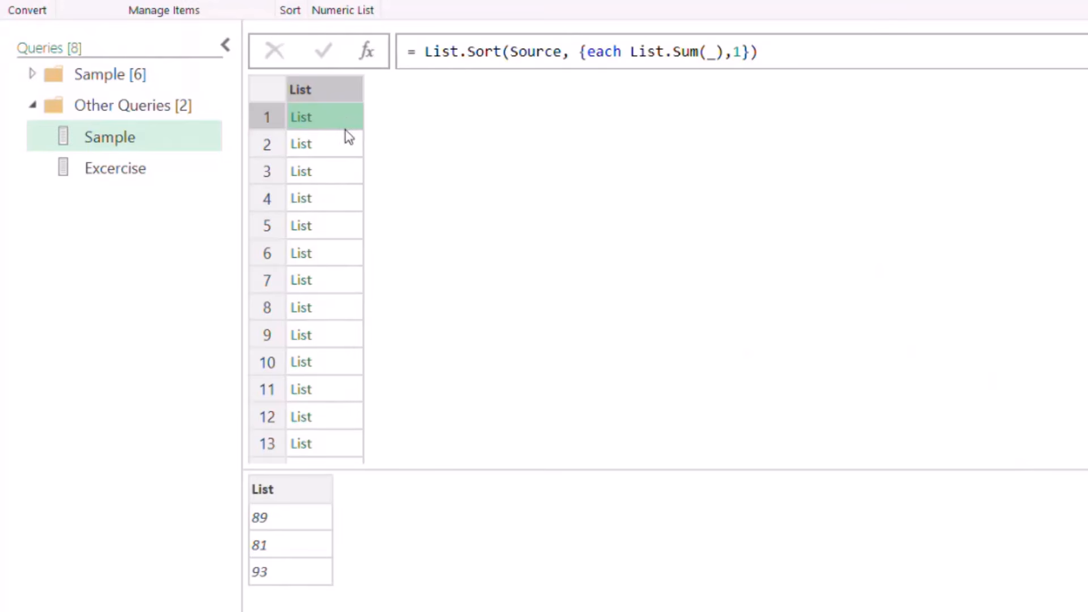
{"action": "left_click", "coordinate": [345, 148]}
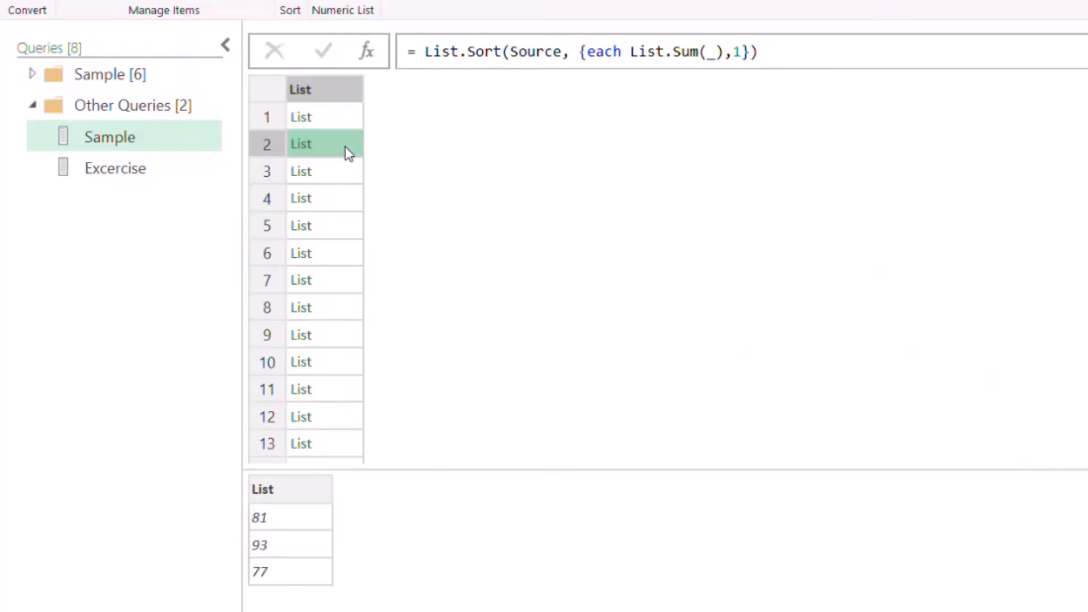
Add a custom step to the Excercise query and begin its formula with List.Sort, using Source as the list argument.
{"action": "left_click", "coordinate": [132, 172]}
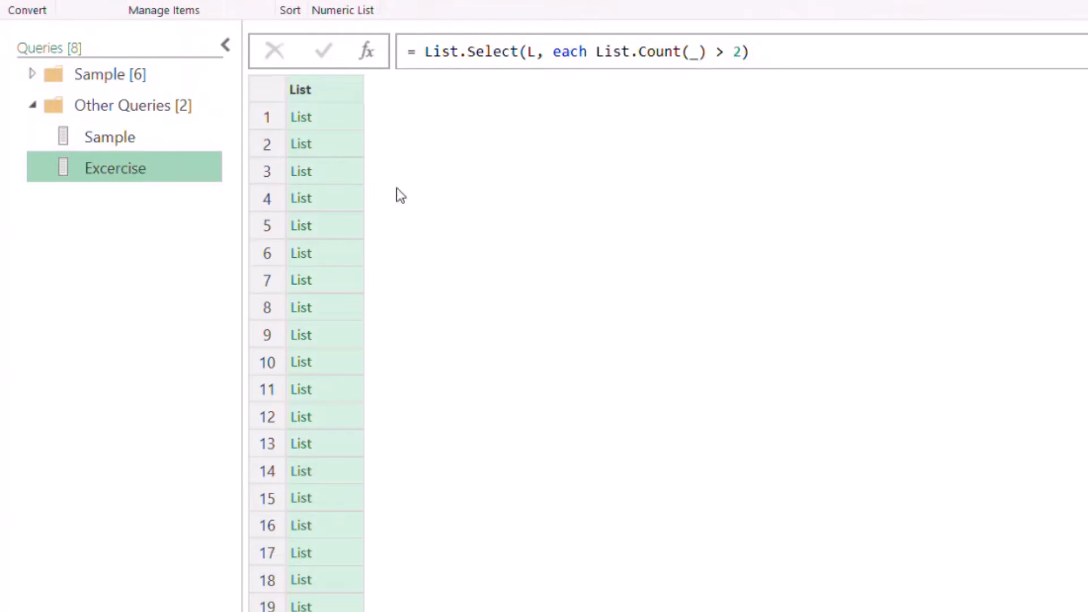
{"action": "left_click", "coordinate": [345, 115]}
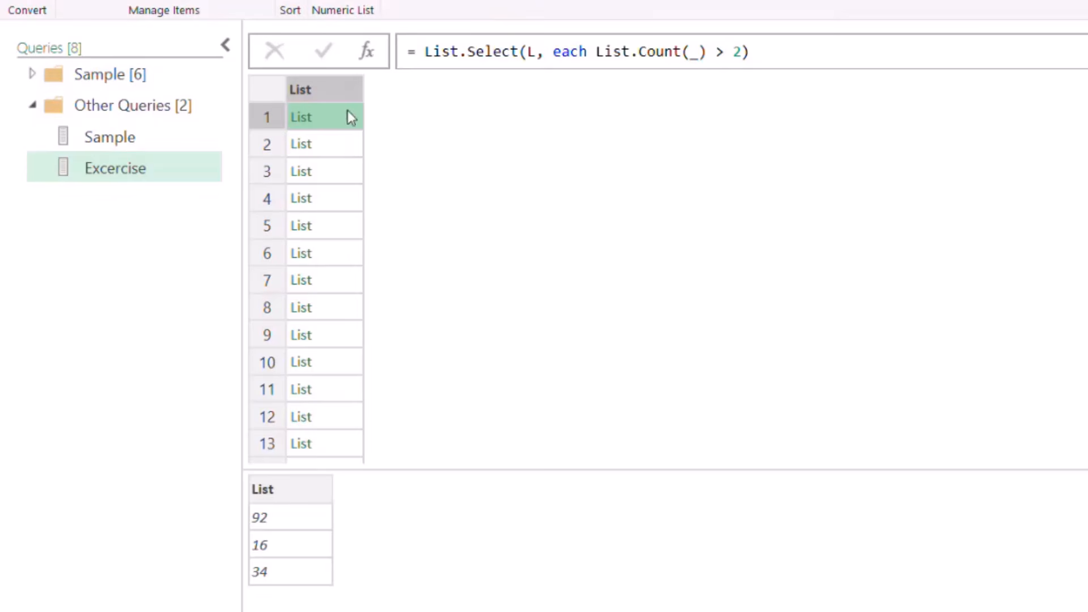
{"action": "left_click", "coordinate": [367, 57]}
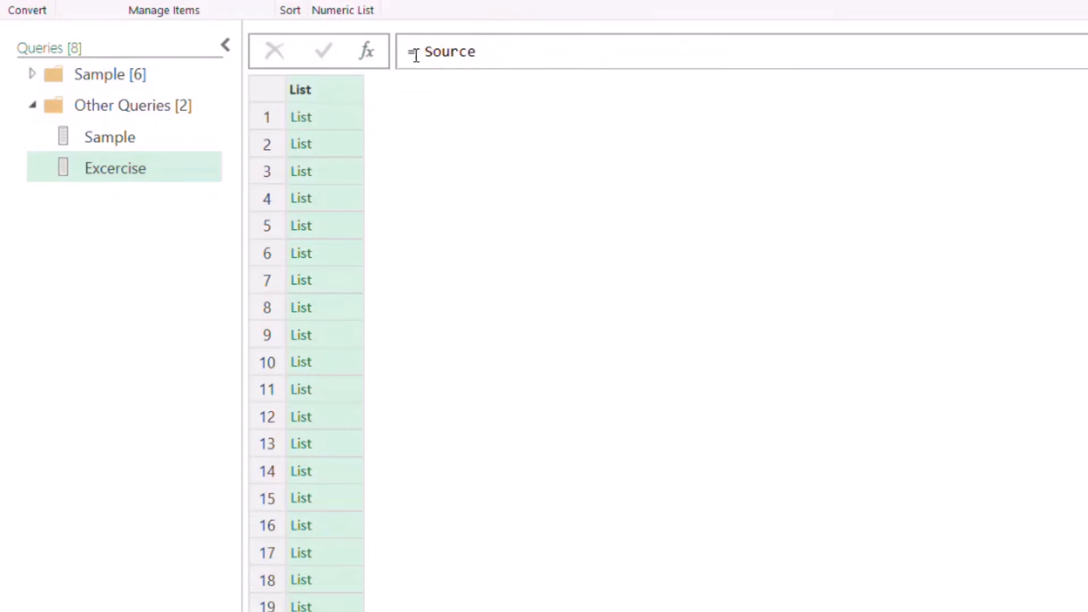
{"action": "left_click", "coordinate": [417, 52]}
{"action": "type", "text": "lstsor"}
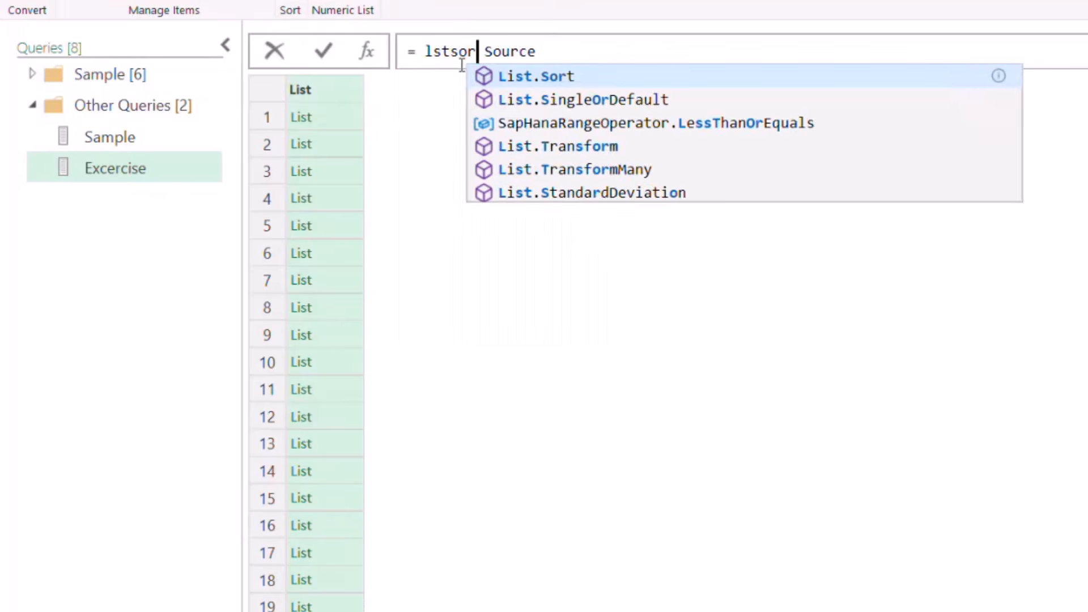
{"action": "key", "text": "Tab"}
{"action": "type", "text": "("}
{"action": "key", "text": "Delete"}
{"action": "key", "text": "Delete"}
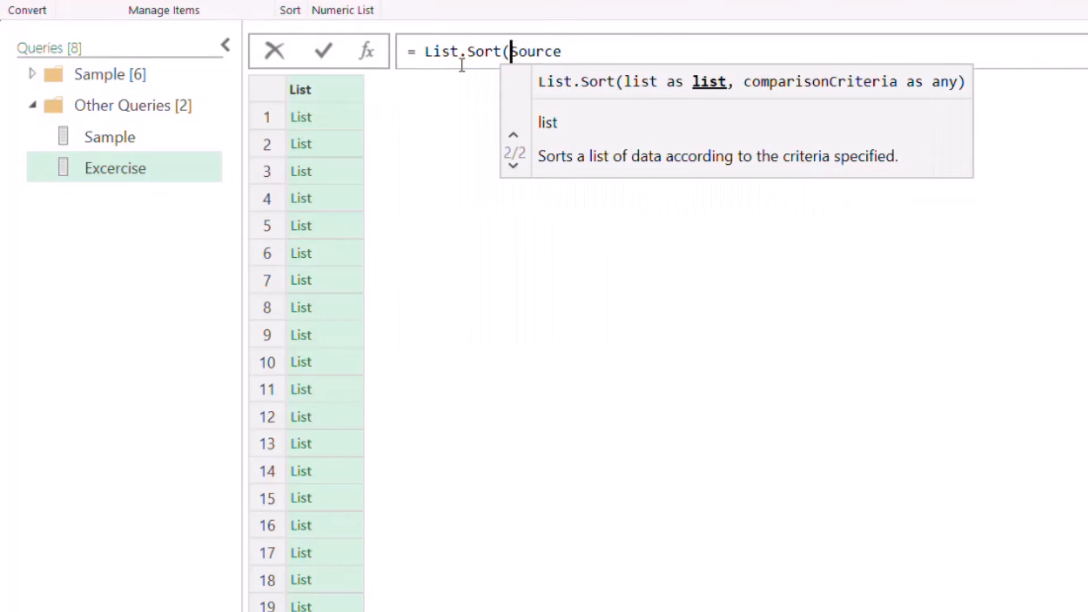
{"action": "left_click", "coordinate": [611, 45]}
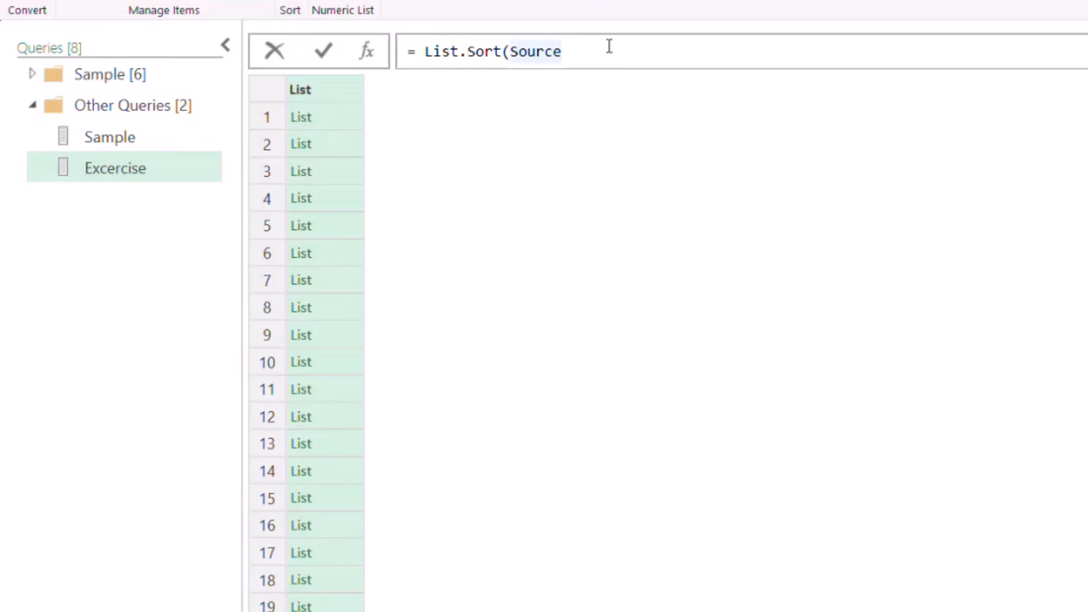
{"action": "type", "text": ","}
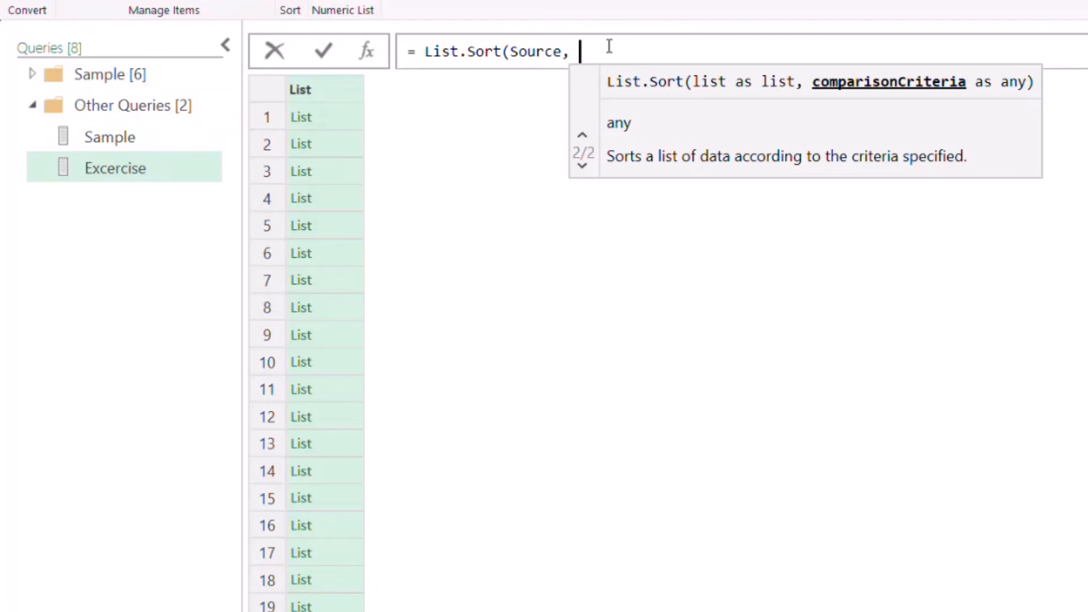
Complete the List.Sort formula with each List.Sum(_) as the comparison criterion and apply it.
{"action": "type", "text": "eaa"}
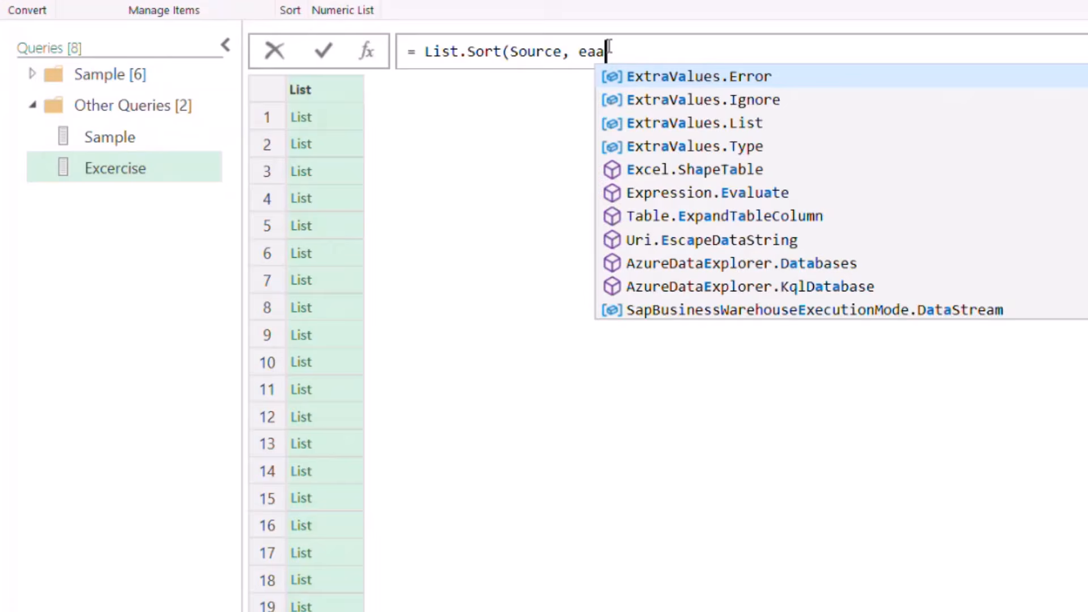
{"action": "key", "text": "BackSpace"}
{"action": "type", "text": "ch"}
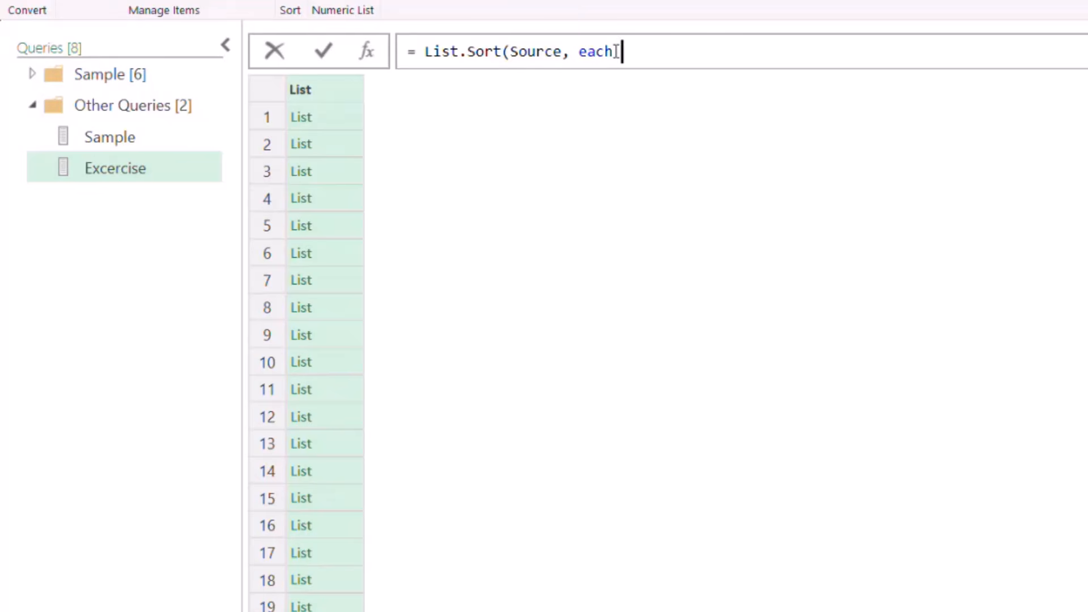
{"action": "type", "text": "List.Sum"}
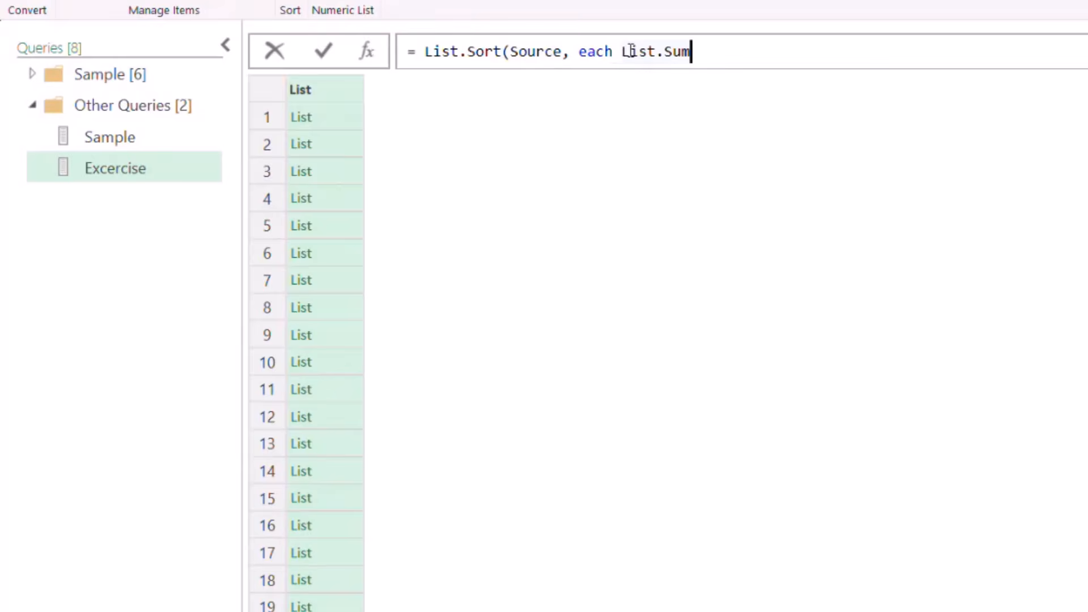
{"action": "type", "text": "(_"}
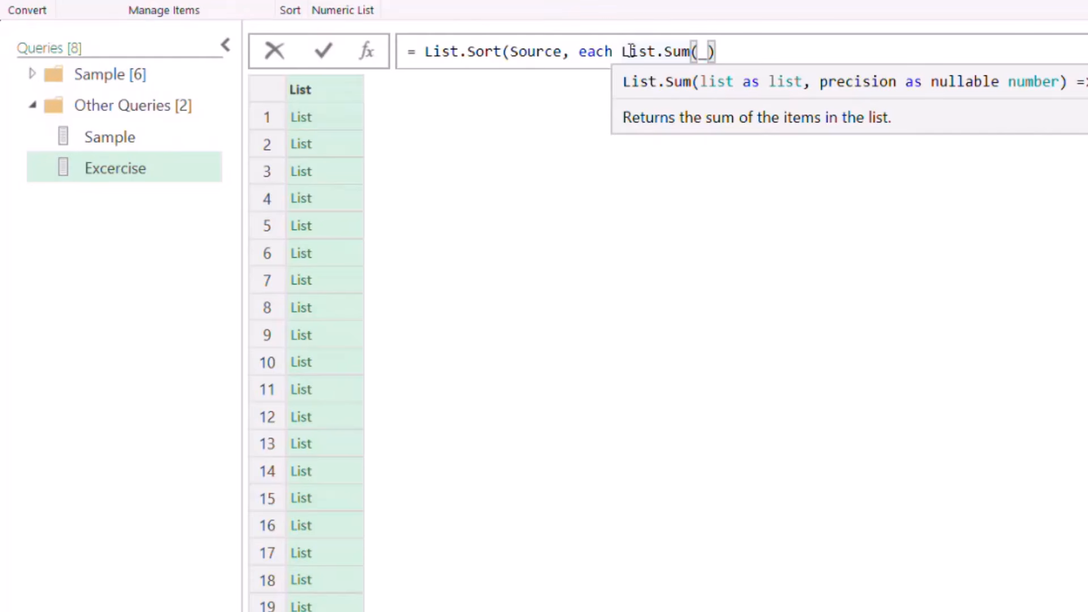
{"action": "type", "text": ")"}
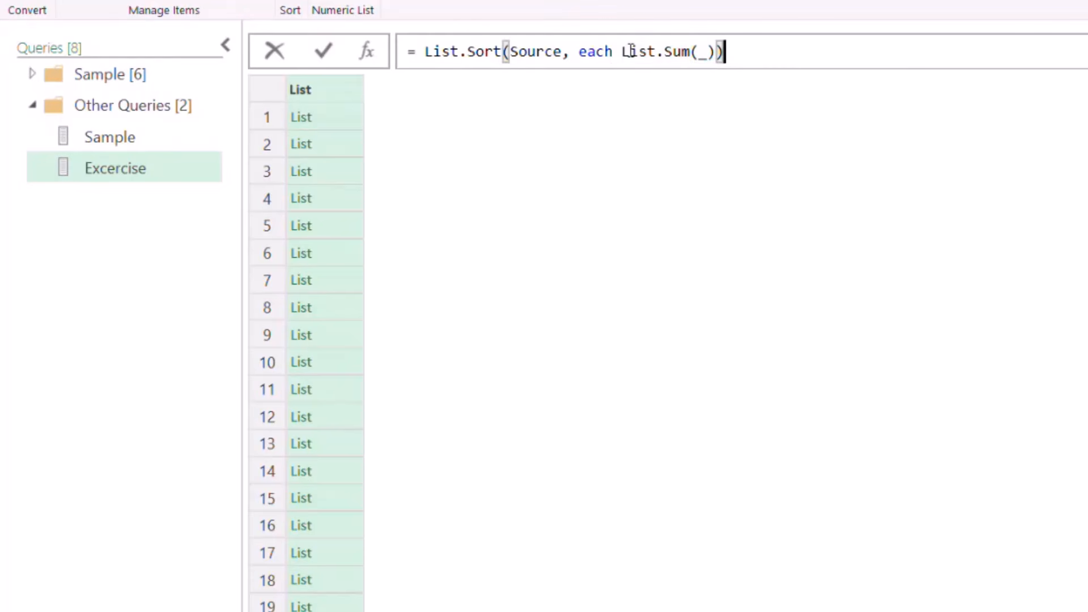
{"action": "left_click", "coordinate": [324, 49]}
Preview the nested lists in the first two rows of the sorted result to check the sort order.
{"action": "left_click", "coordinate": [347, 126]}
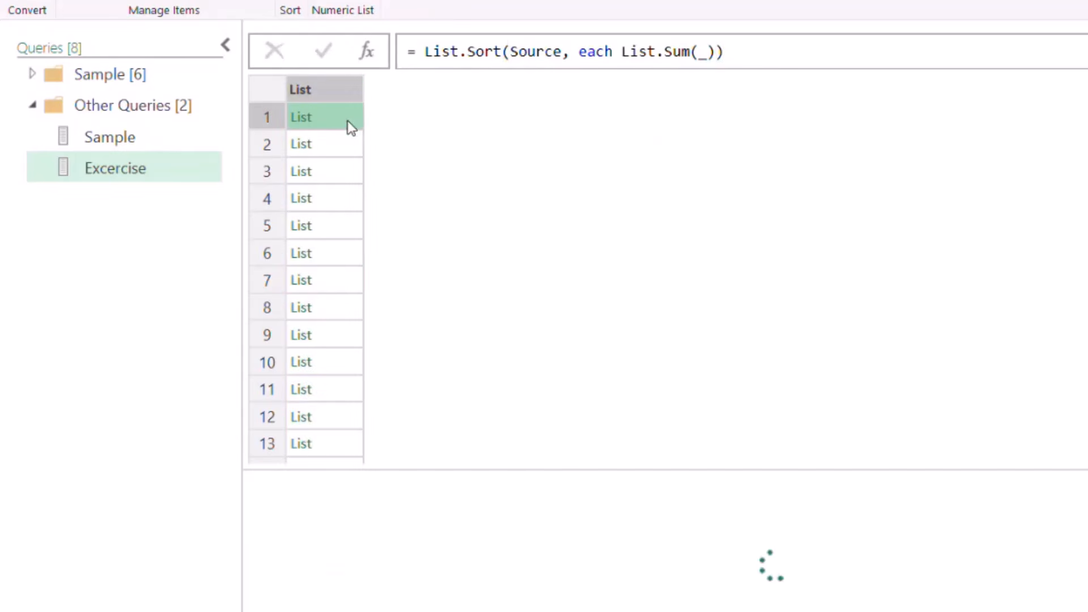
{"action": "left_click", "coordinate": [342, 145]}
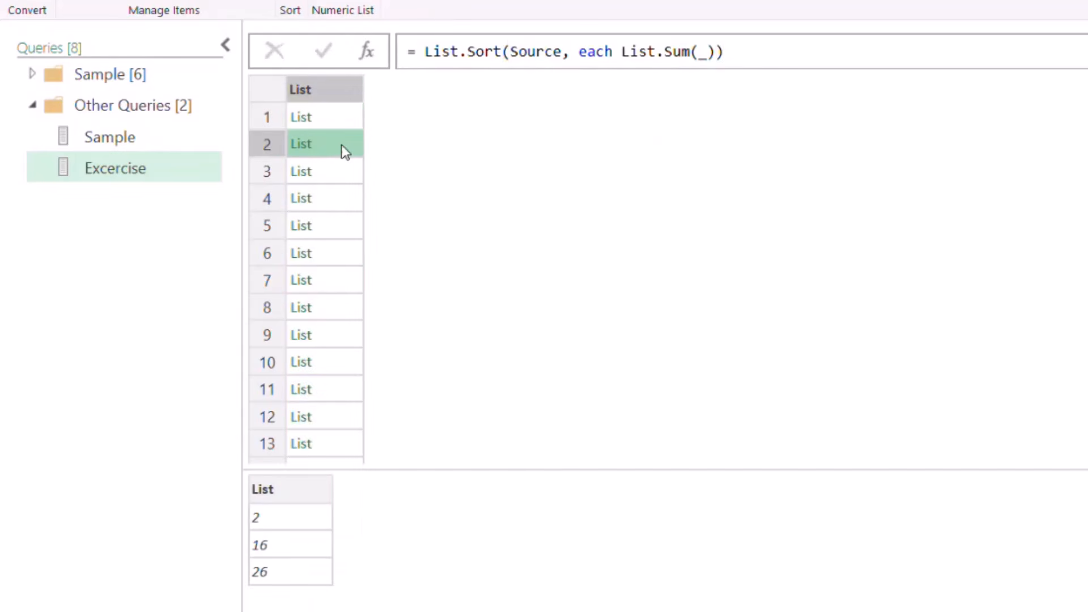
{"action": "left_click", "coordinate": [345, 113]}
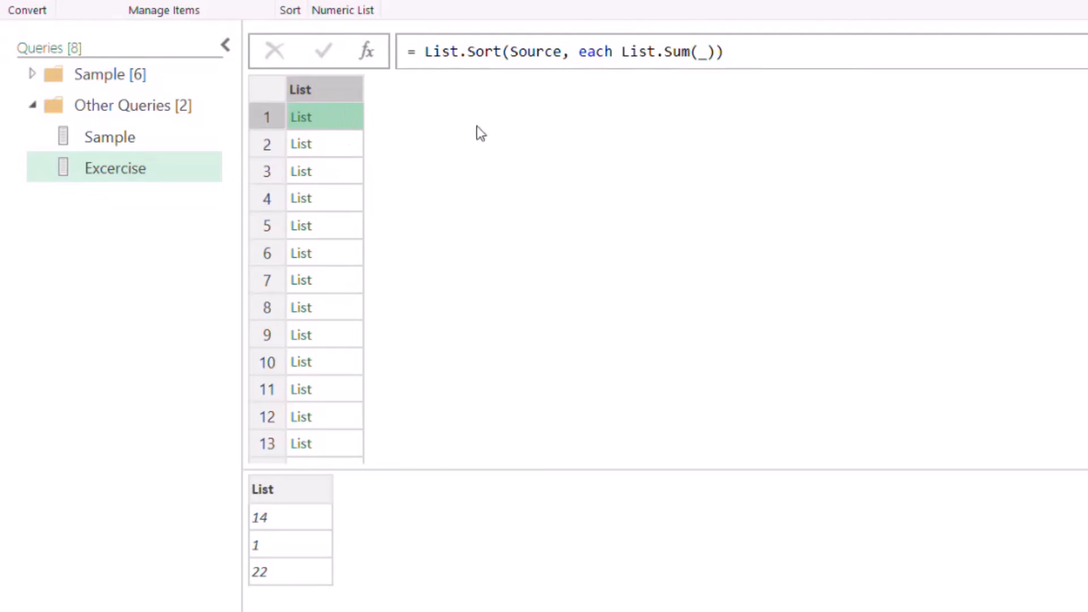
Change the List.Sort comparison criterion to the list {each List.Sum(_), Order.Descending}.
{"action": "double_click", "coordinate": [581, 51]}
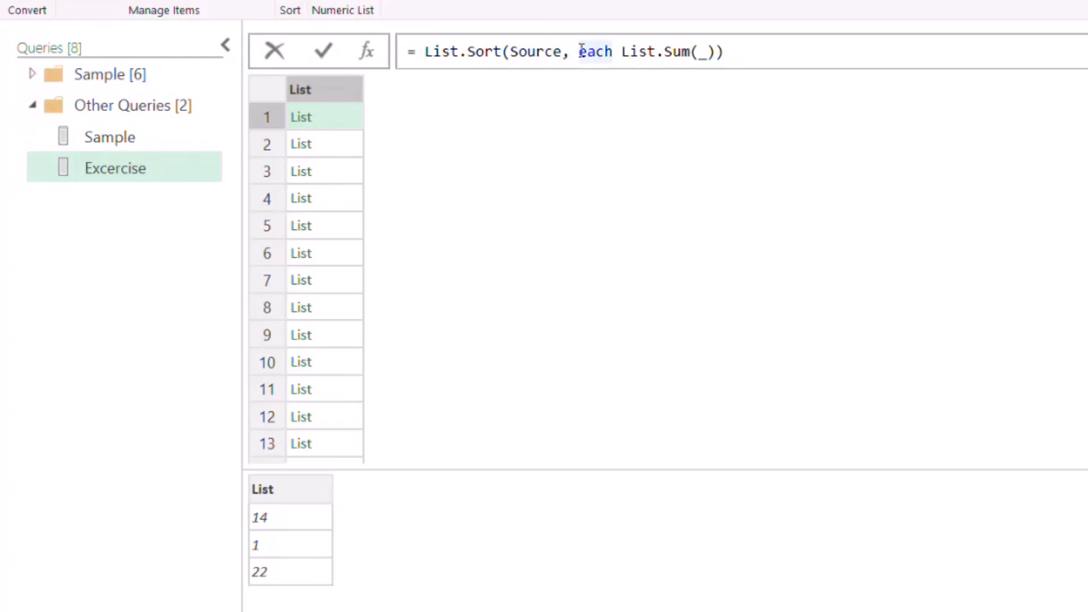
{"action": "left_click", "coordinate": [582, 51]}
{"action": "type", "text": "{"}
{"action": "left_click", "coordinate": [797, 45]}
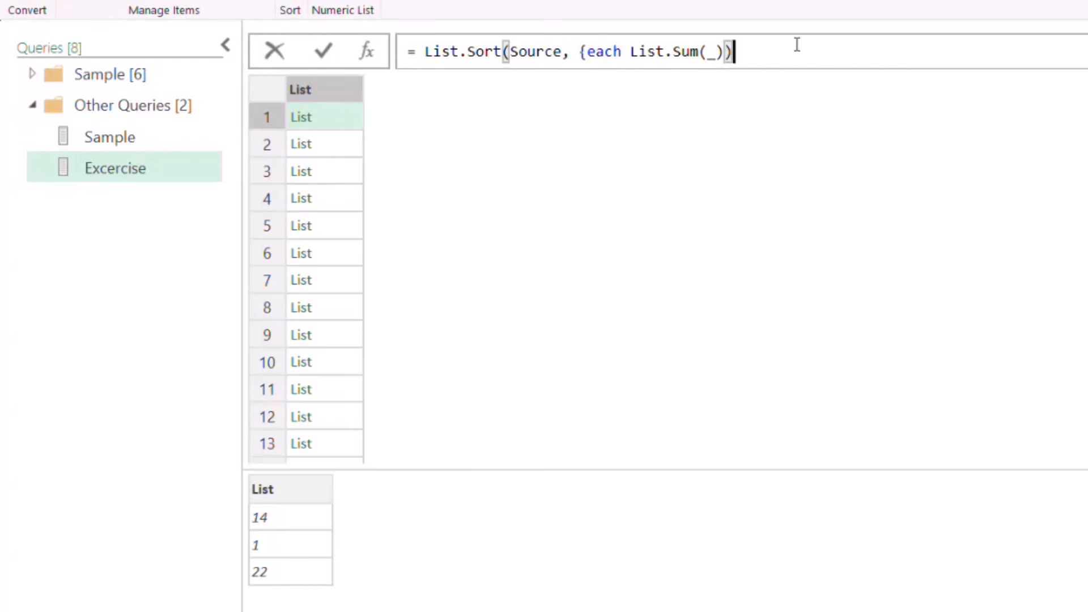
{"action": "key", "text": "BackSpace"}
{"action": "type", "text": ", or"}
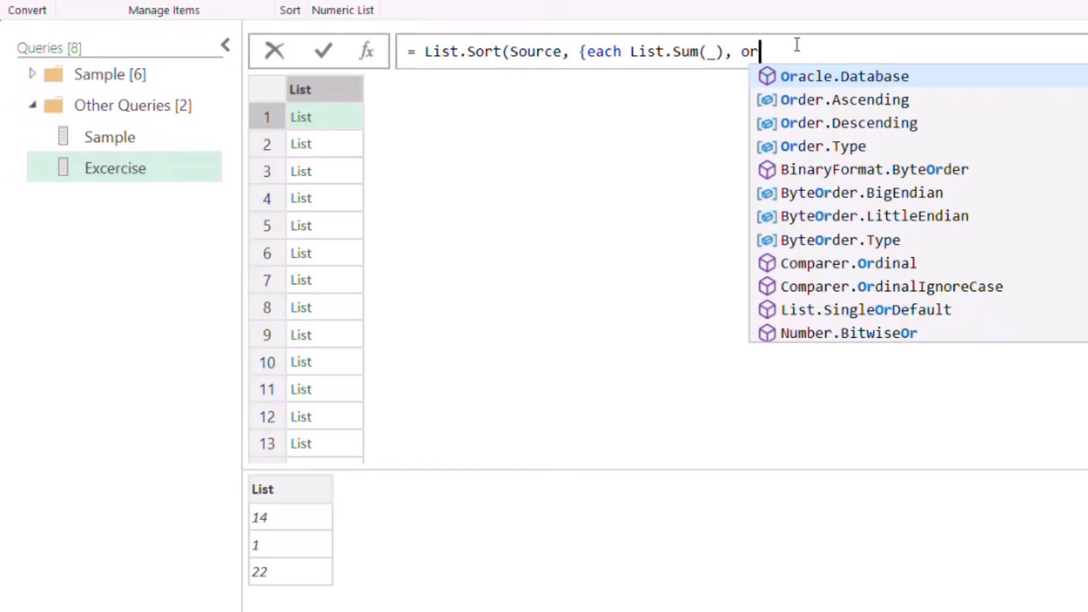
{"action": "type", "text": "der"}
{"action": "key", "text": "Down"}
{"action": "key", "text": "Tab"}
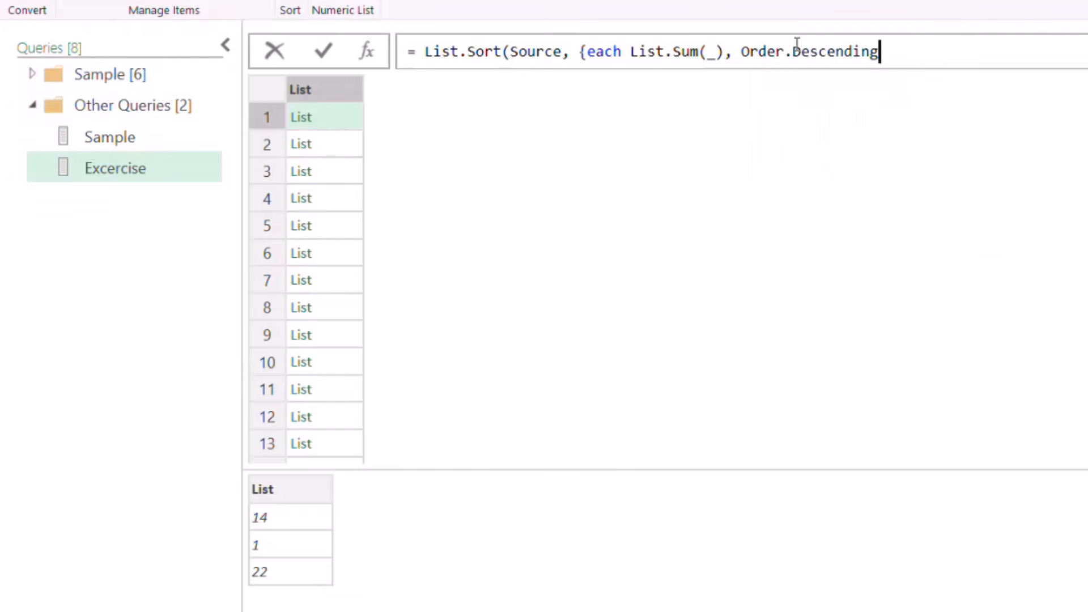
{"action": "type", "text": "}"}
Close the List.Sort formula's parenthesis, apply it and preview the nested list in the first row.
{"action": "left_click_drag", "start_coordinate": [726, 52], "coordinate": [632, 53]}
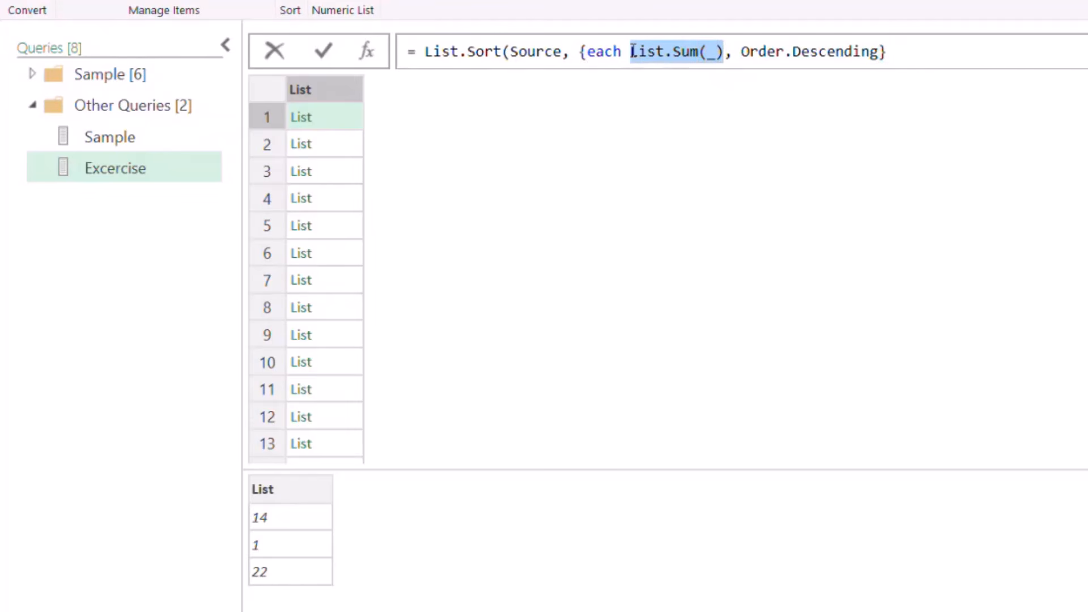
{"action": "left_click_drag", "start_coordinate": [749, 53], "coordinate": [881, 55]}
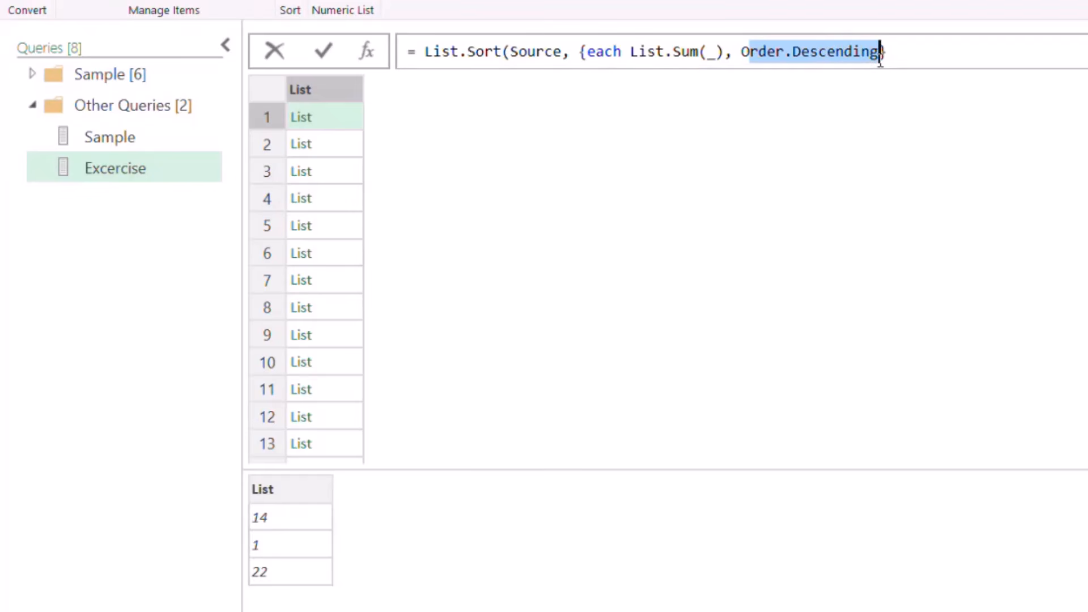
{"action": "left_click", "coordinate": [910, 52]}
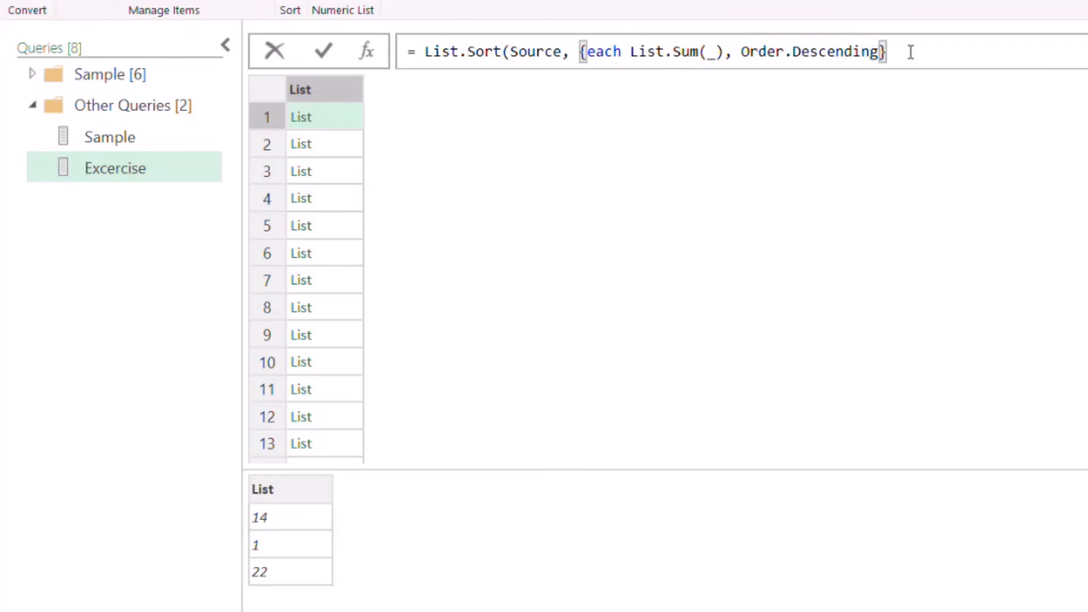
{"action": "type", "text": ")"}
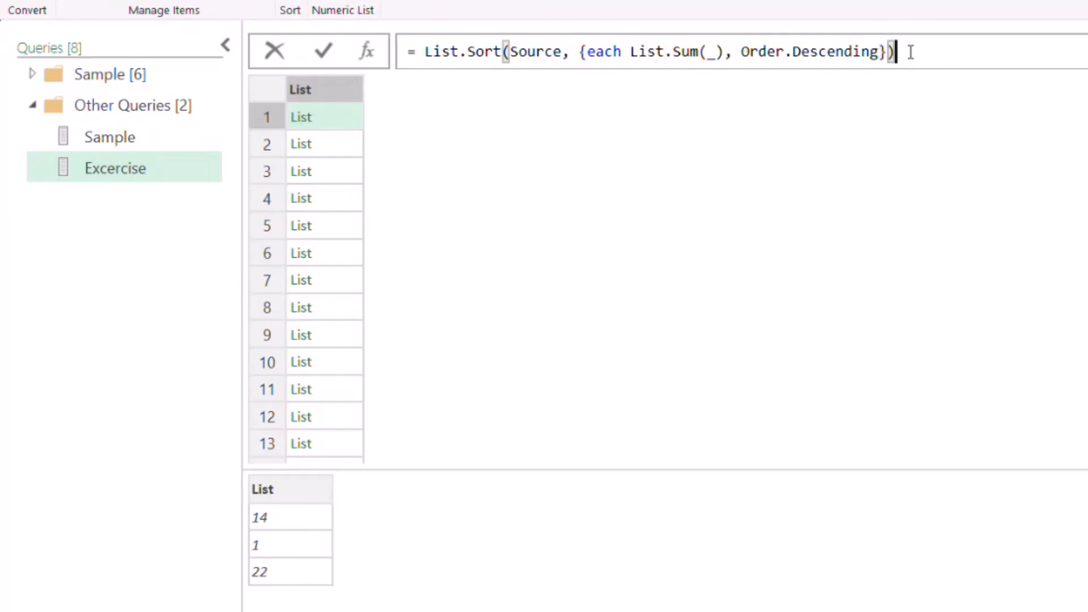
{"action": "left_click", "coordinate": [324, 51]}
{"action": "left_click", "coordinate": [349, 126]}
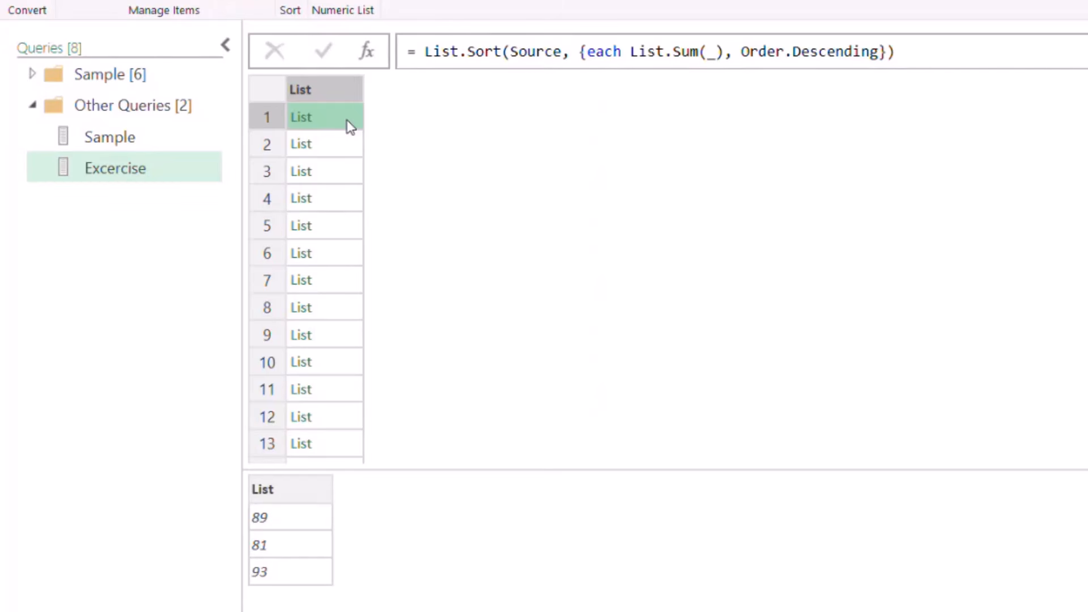
Evaluate Order.Descending in a temporary custom step to see its numeric value, and delete that step.
{"action": "left_click", "coordinate": [368, 51]}
{"action": "left_click_drag", "start_coordinate": [425, 53], "coordinate": [569, 52]}
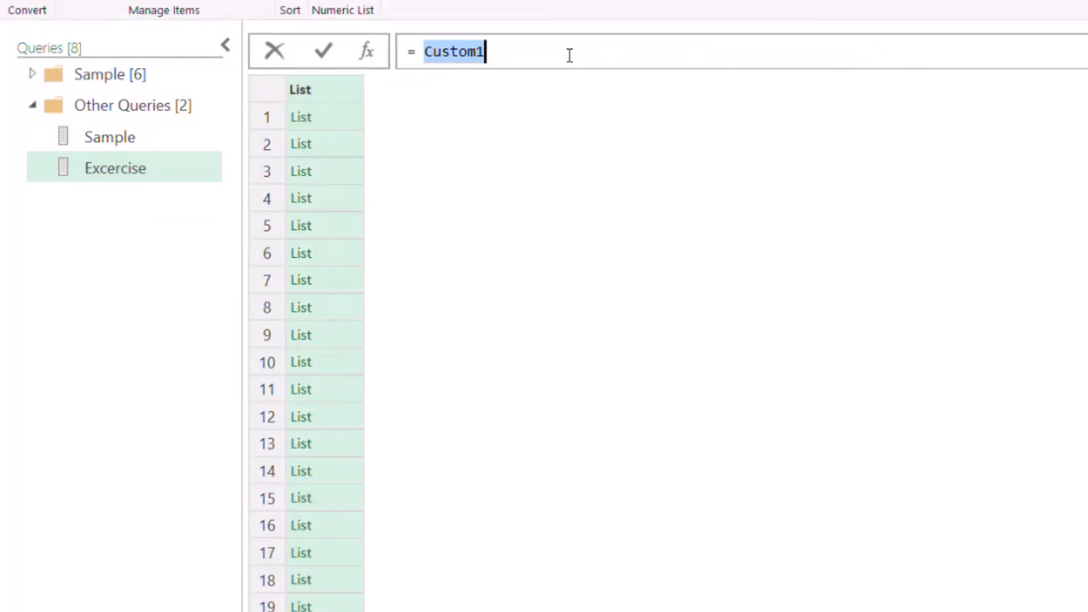
{"action": "type", "text": "orde"}
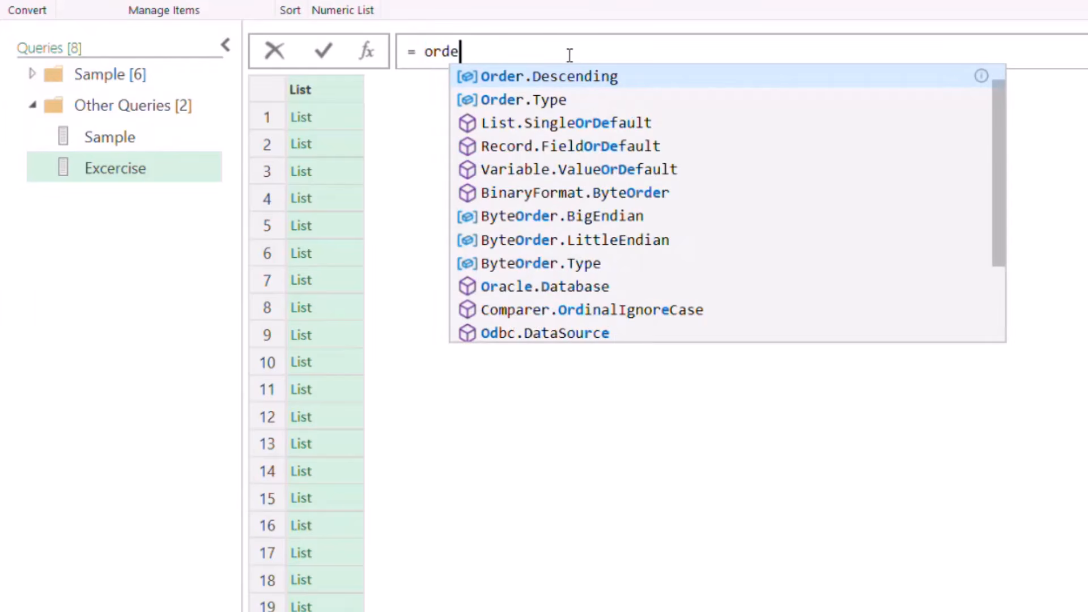
{"action": "key", "text": "Tab"}
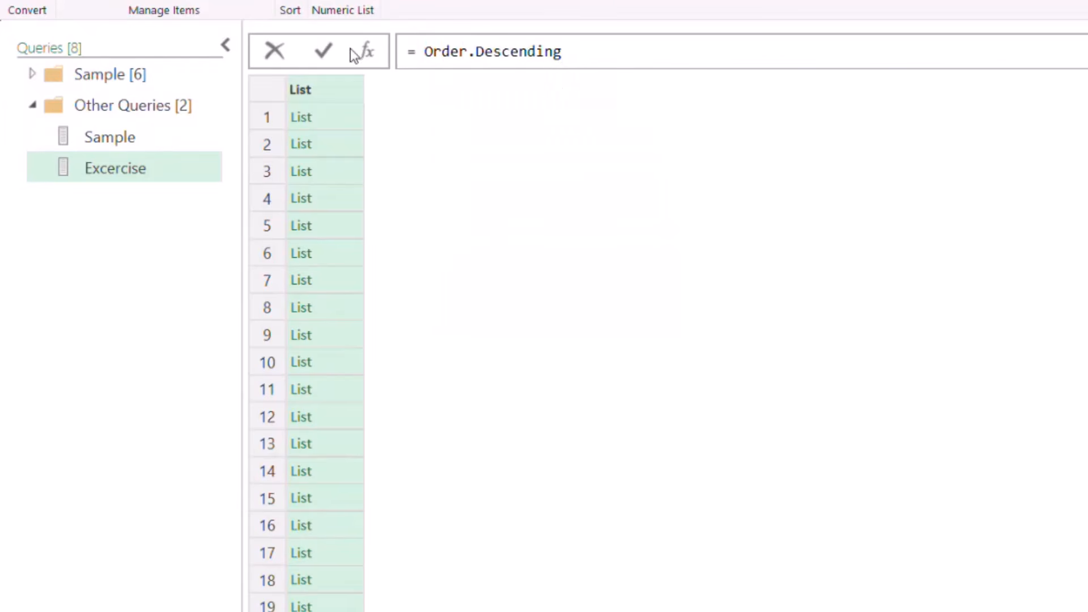
{"action": "left_click", "coordinate": [328, 52]}
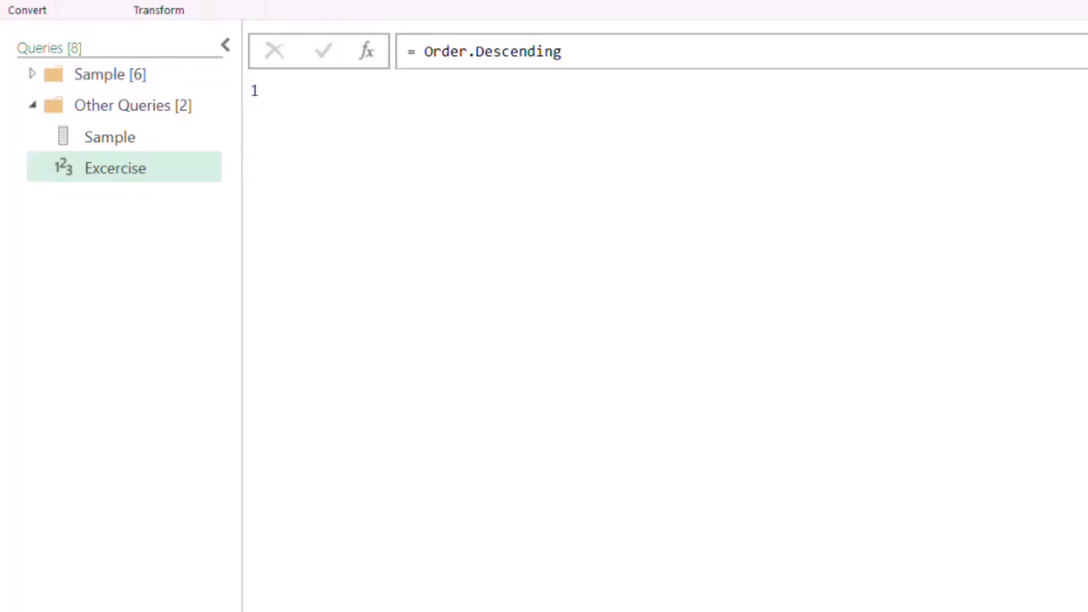
{"action": "key", "text": "Delete"}
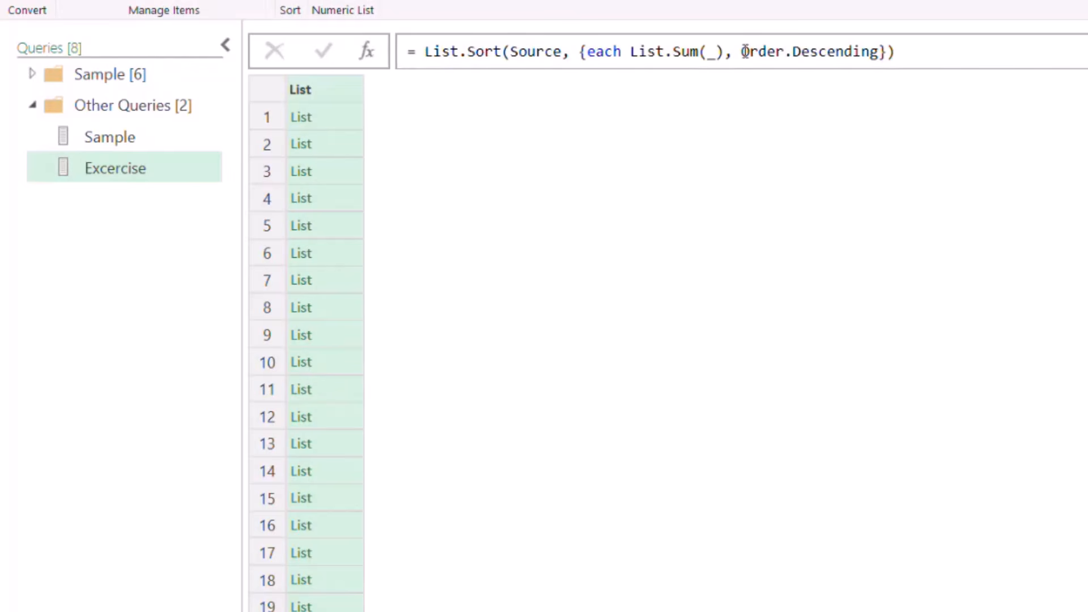
Replace Order.Descending with 1 in the List.Sort formula, apply it and preview the first nested list.
{"action": "left_click_drag", "start_coordinate": [742, 51], "coordinate": [879, 51]}
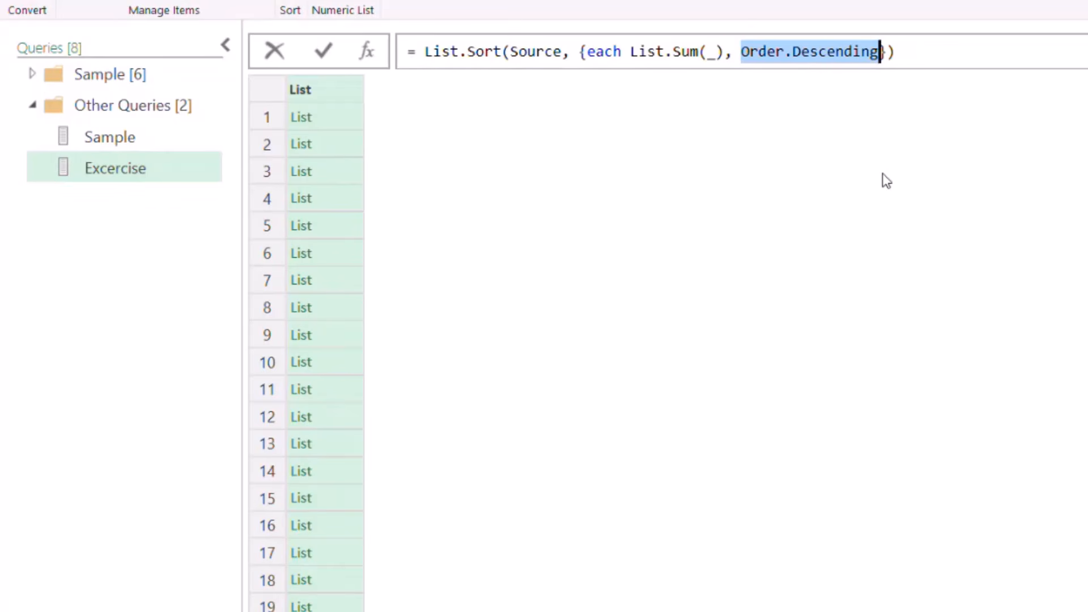
{"action": "type", "text": "1"}
{"action": "key", "text": "Return"}
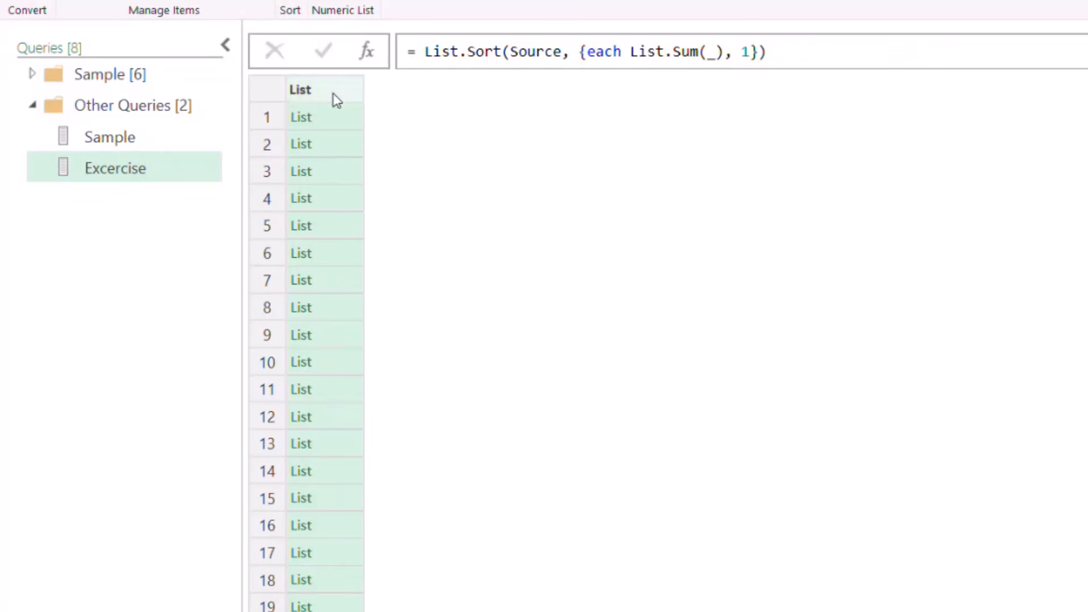
{"action": "left_click", "coordinate": [350, 120]}
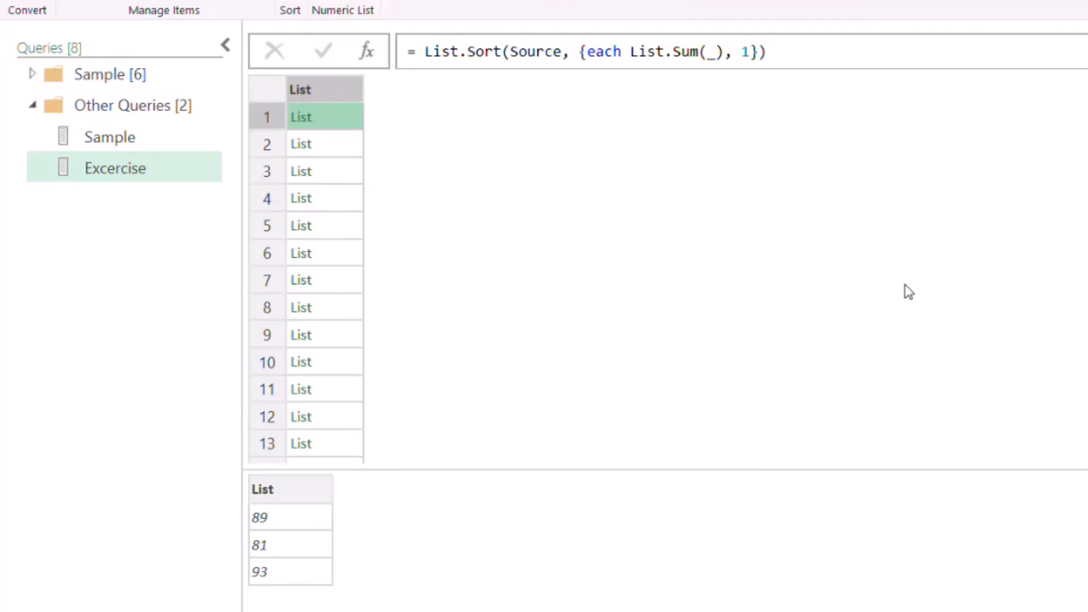
Evaluate Order.Ascending in a temporary custom step to see its numeric value, and remove that step.
{"action": "left_click", "coordinate": [369, 52]}
{"action": "left_click_drag", "start_coordinate": [423, 51], "coordinate": [527, 53]}
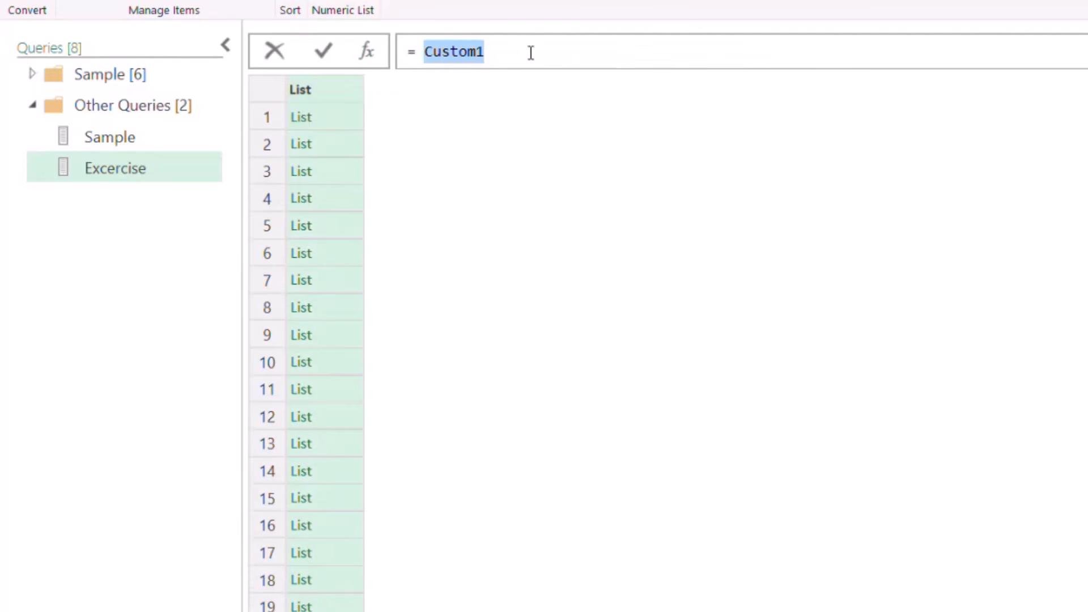
{"action": "type", "text": "0rde"}
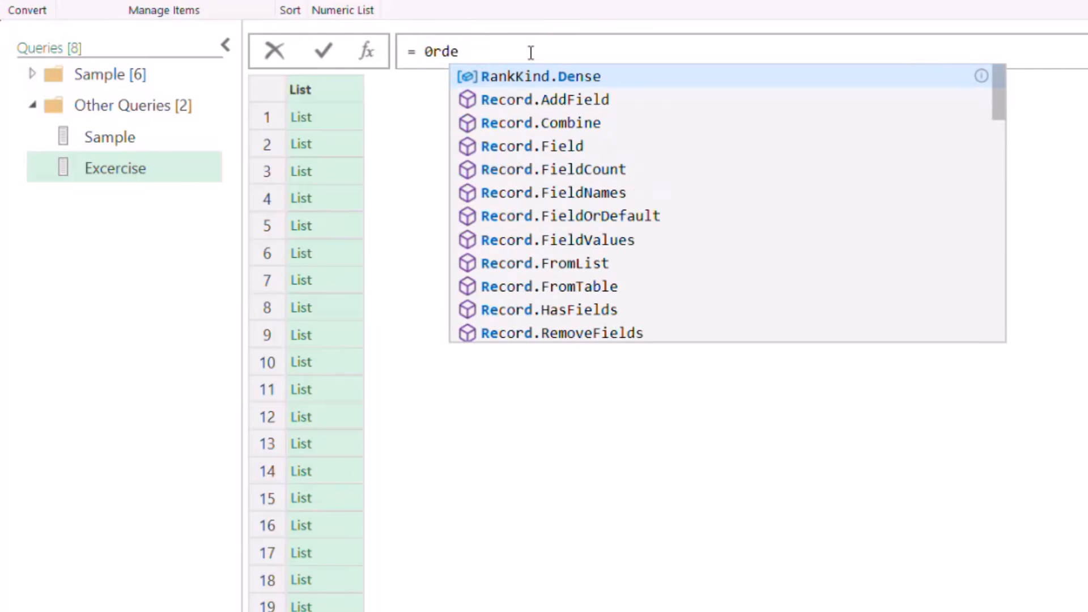
{"action": "key", "text": "BackSpace"}
{"action": "key", "text": "BackSpace"}
{"action": "key", "text": "BackSpace"}
{"action": "key", "text": "BackSpace"}
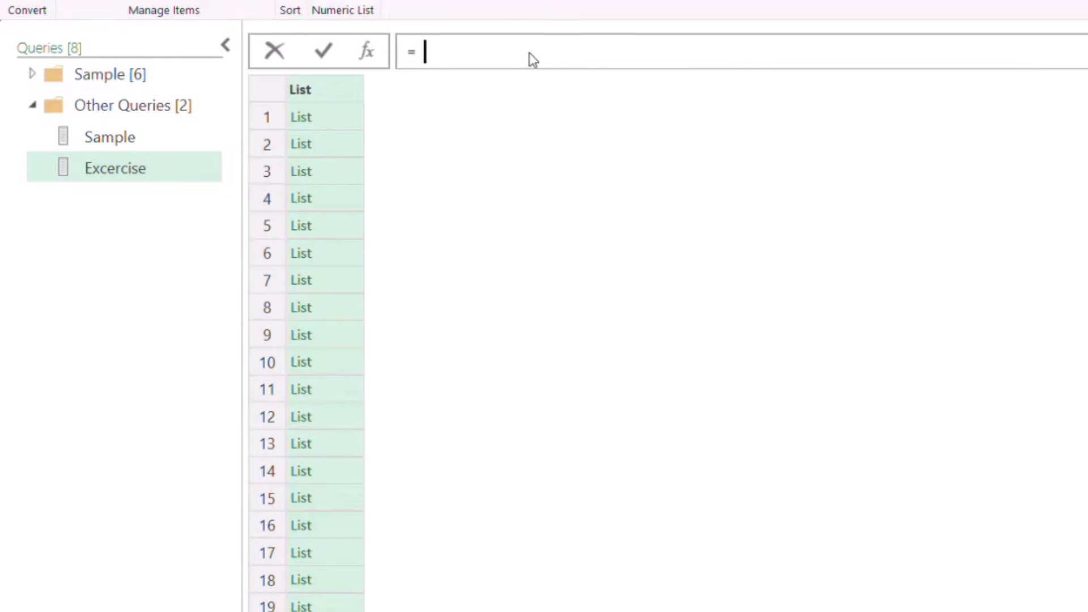
{"action": "type", "text": "order"}
{"action": "key", "text": "Up"}
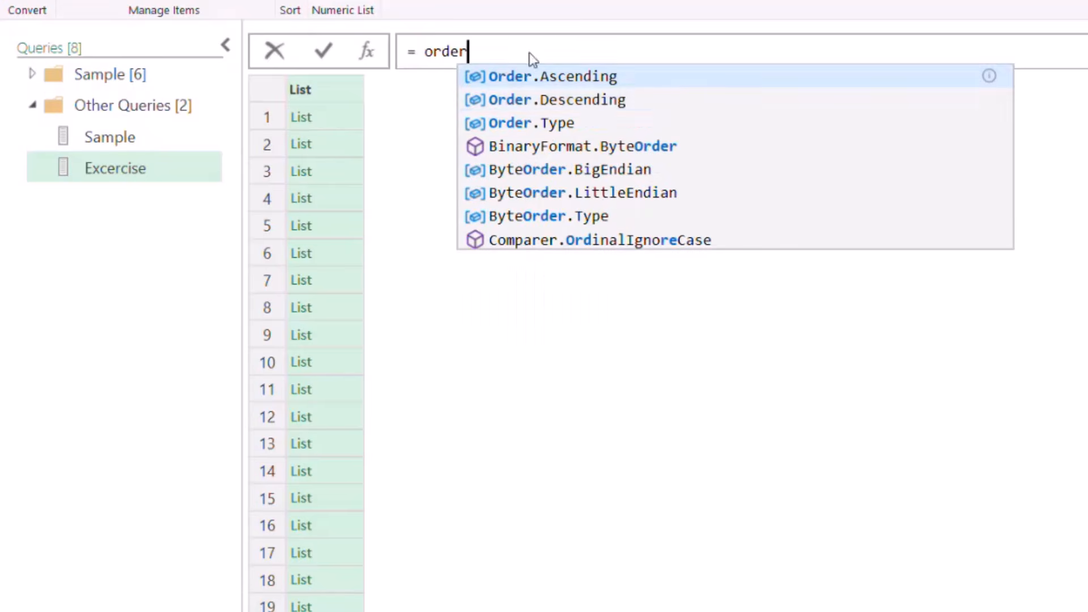
{"action": "key", "text": "Tab"}
{"action": "left_click", "coordinate": [330, 51]}
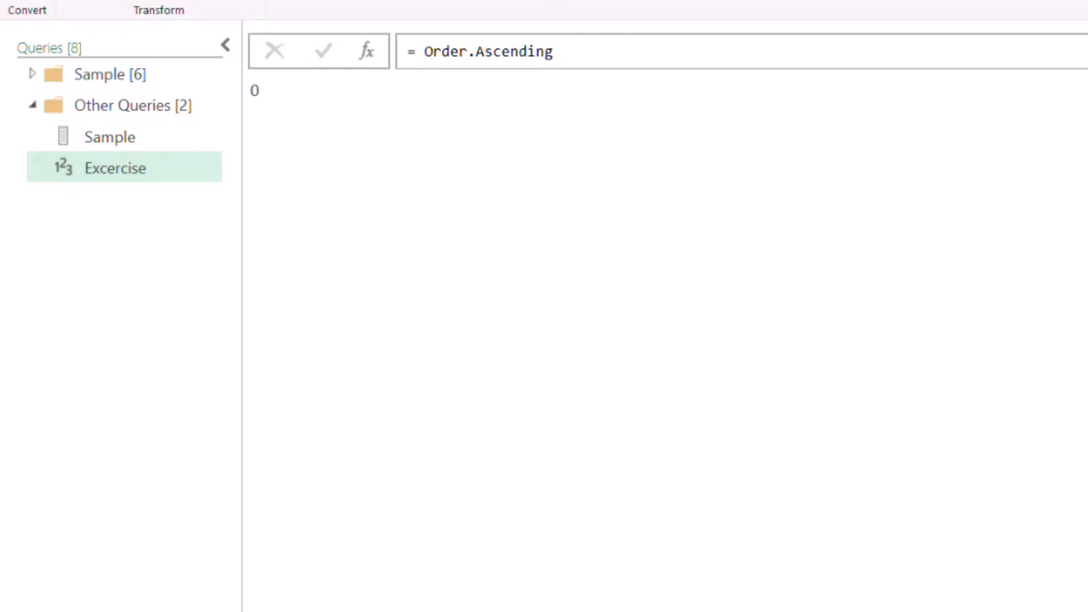
{"action": "key", "text": "ctrl+z"}
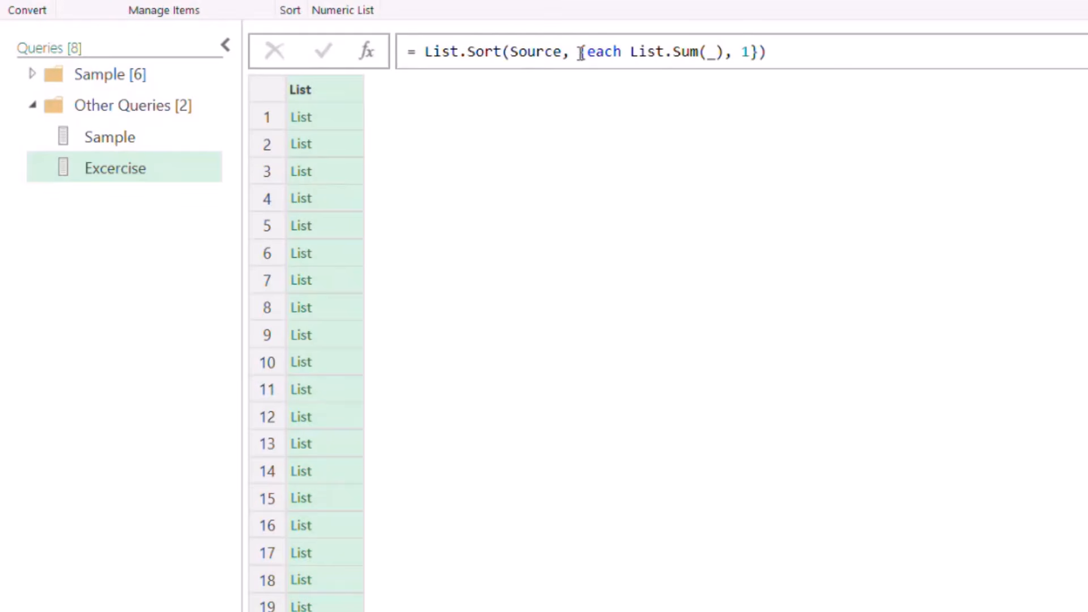
Close and load the queries with the {each List.Sum(_), 1} sort criterion in place, and close the workbook.
{"action": "left_click_drag", "start_coordinate": [580, 52], "coordinate": [760, 52]}
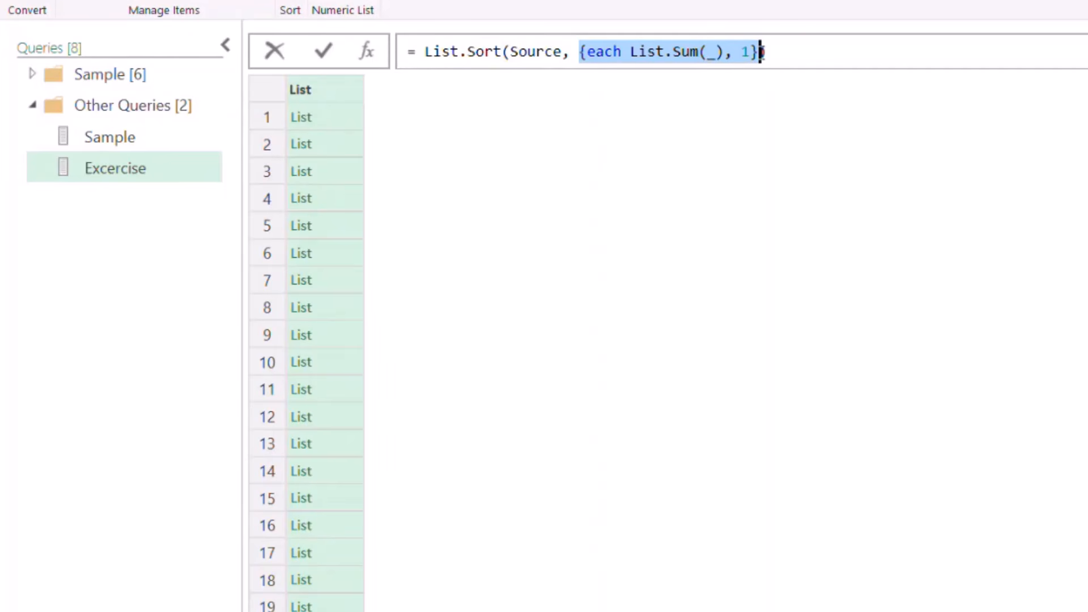
{"action": "left_click", "coordinate": [761, 52]}
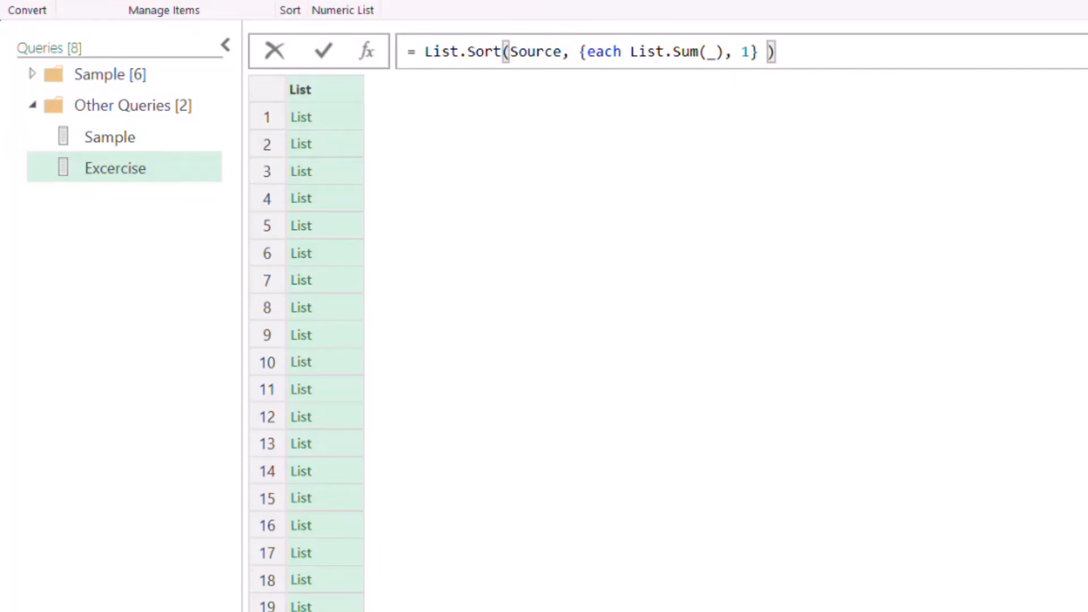
{"action": "left_click", "coordinate": [67, 0]}
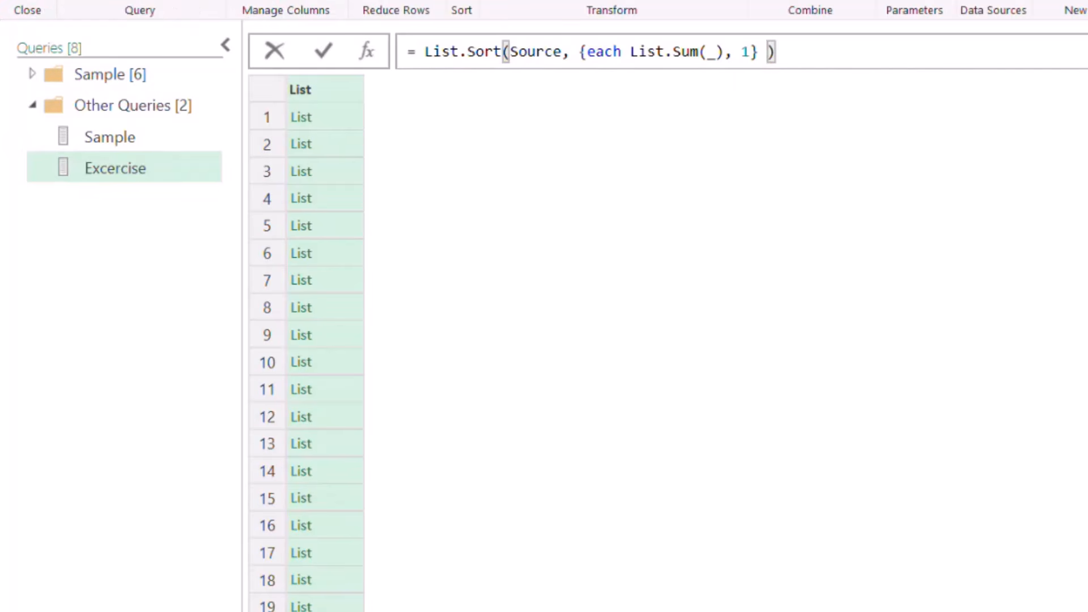
{"action": "left_click", "coordinate": [39, 0]}
{"action": "left_click", "coordinate": [61, 11]}
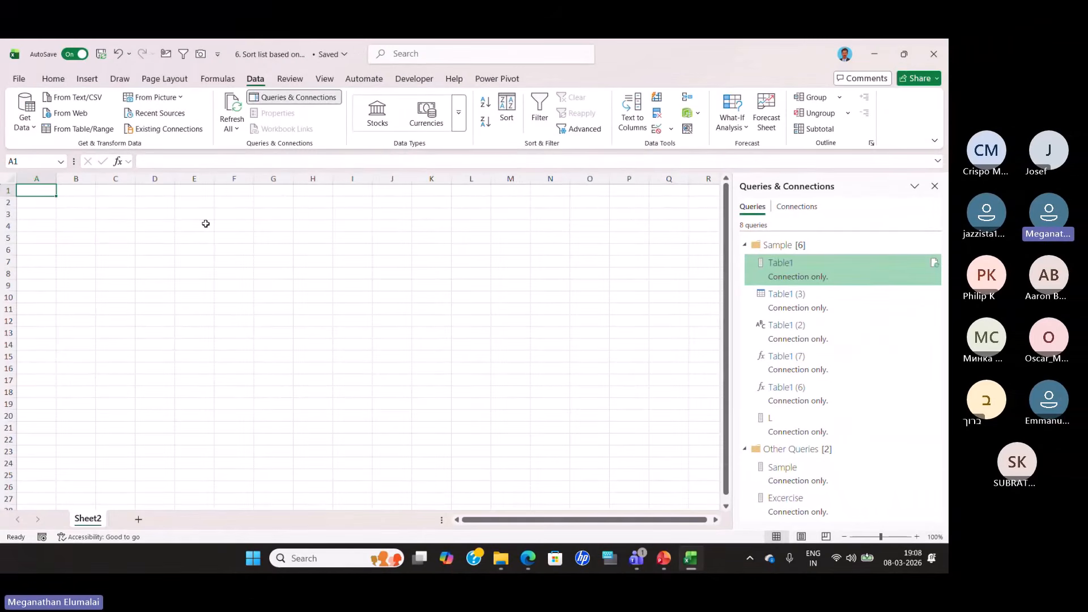
{"action": "left_click", "coordinate": [937, 54]}
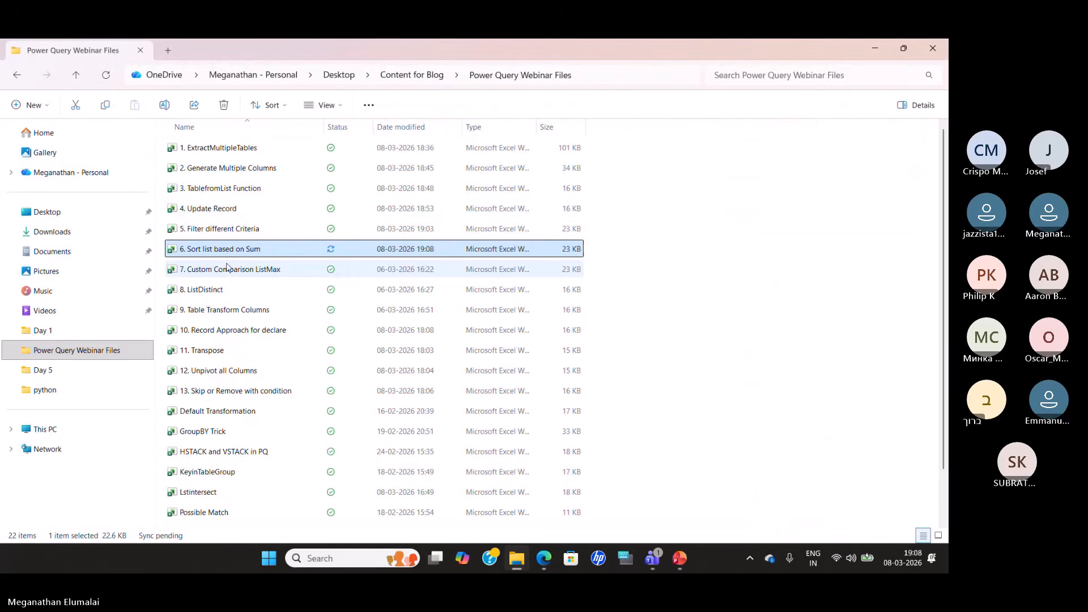
Open the workbook 7. Custom Comparison ListMax and open its Table1 query in the Power Query Editor.
{"action": "left_click", "coordinate": [238, 276]}
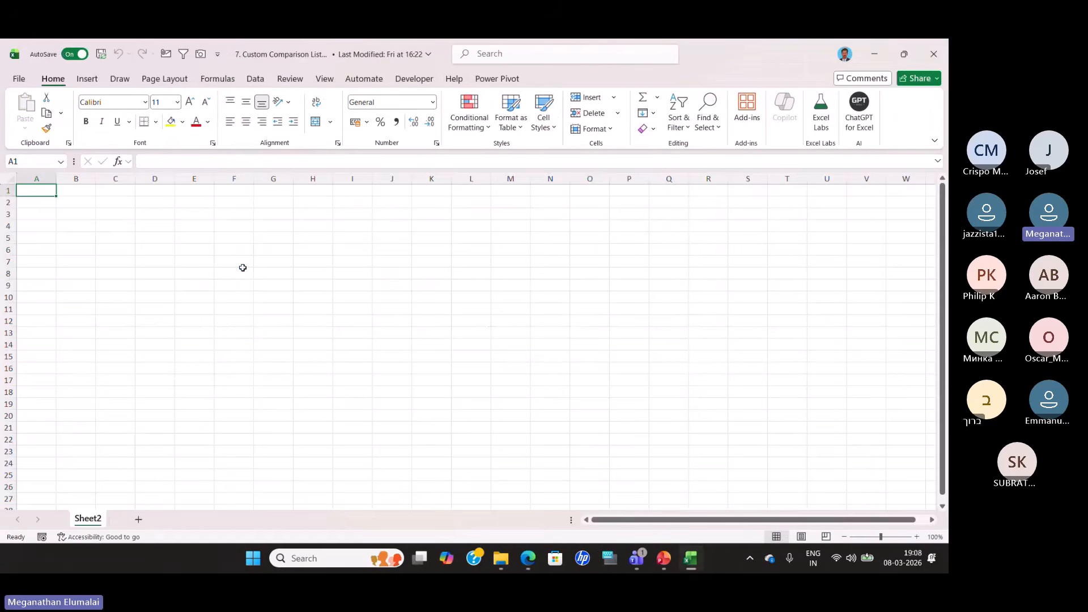
{"action": "left_click", "coordinate": [255, 79]}
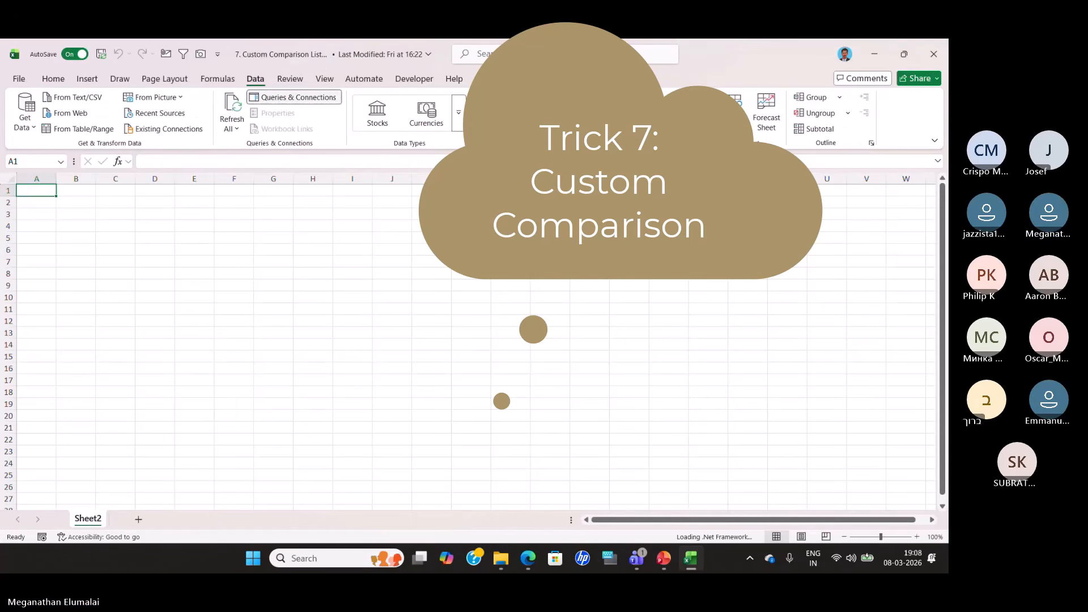
{"action": "left_click", "coordinate": [294, 97]}
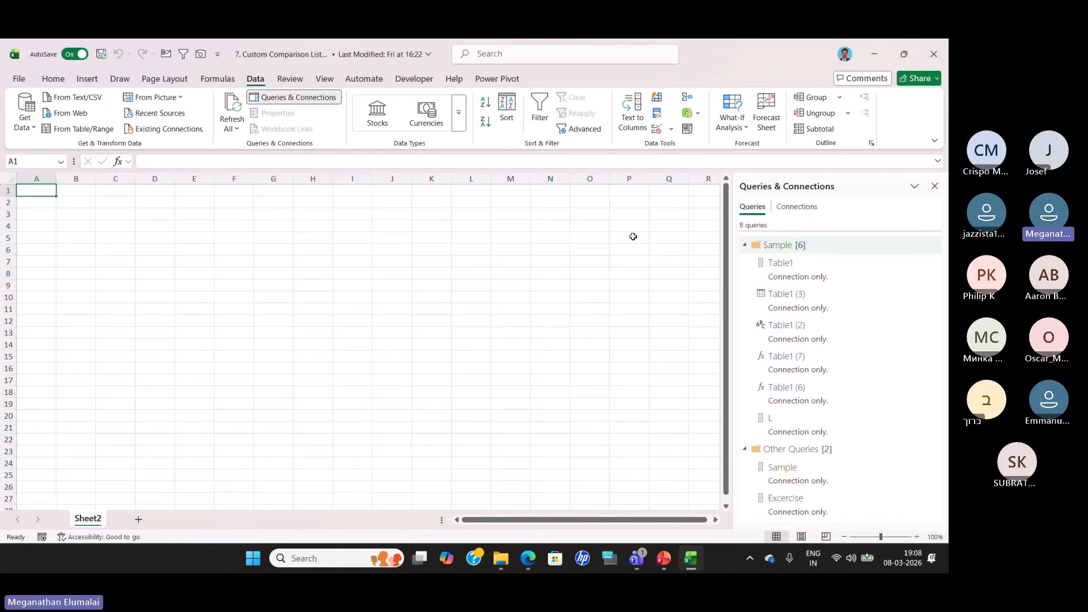
{"action": "double_click", "coordinate": [801, 271]}
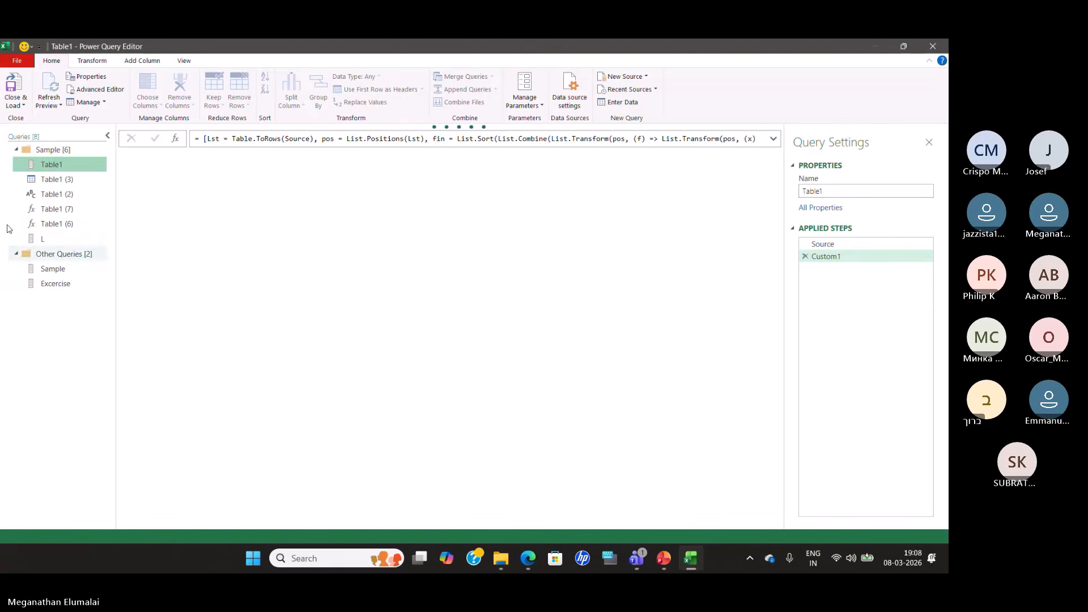
Collapse the Sample query group, display the Sample query and preview the nested list in its first row.
{"action": "left_click", "coordinate": [17, 150]}
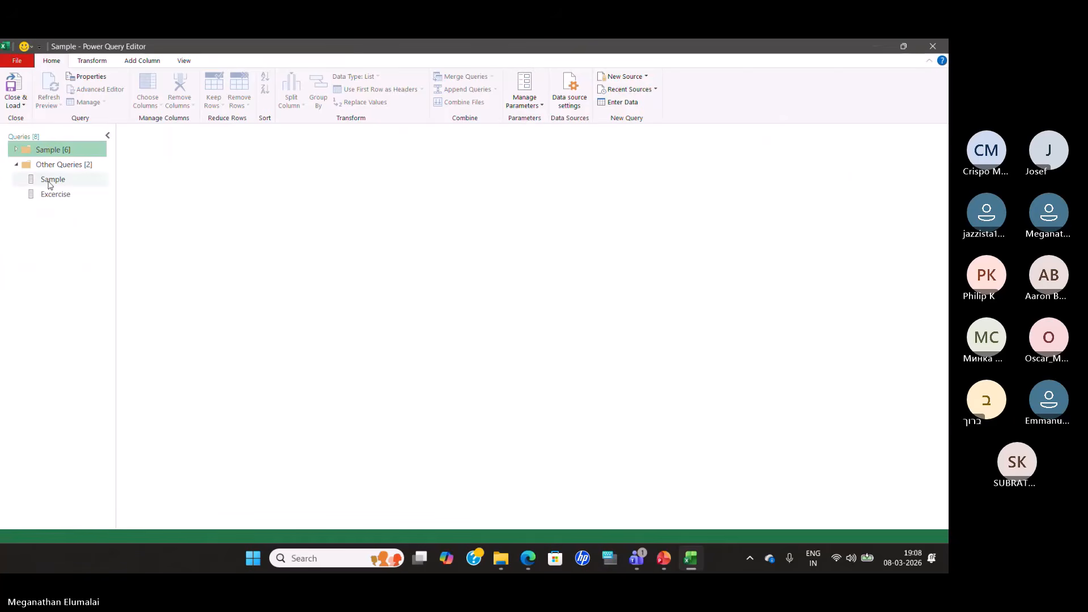
{"action": "left_click", "coordinate": [52, 180]}
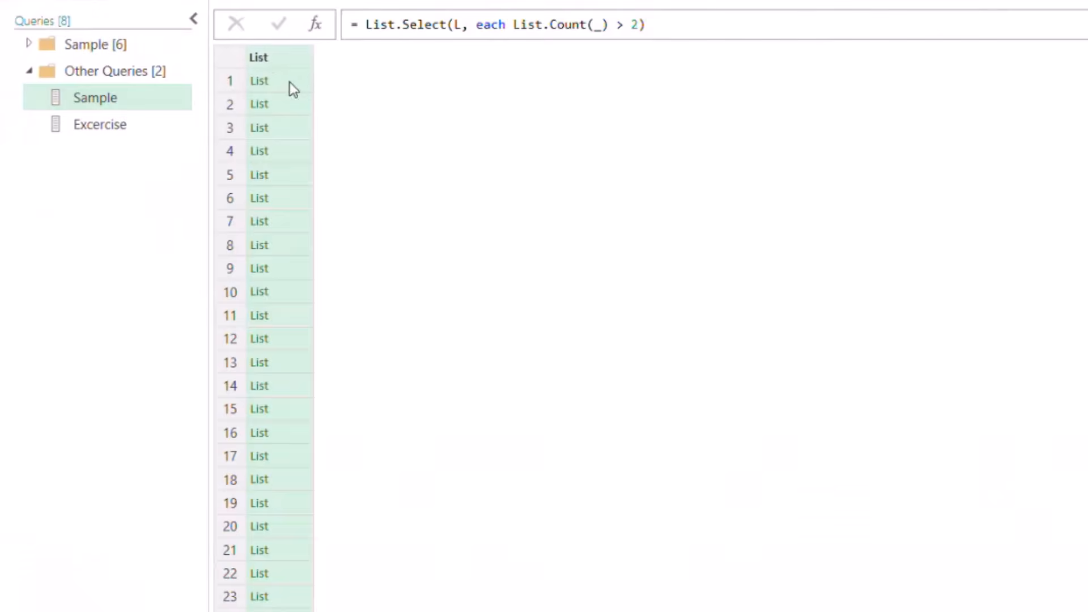
{"action": "left_click", "coordinate": [292, 80]}
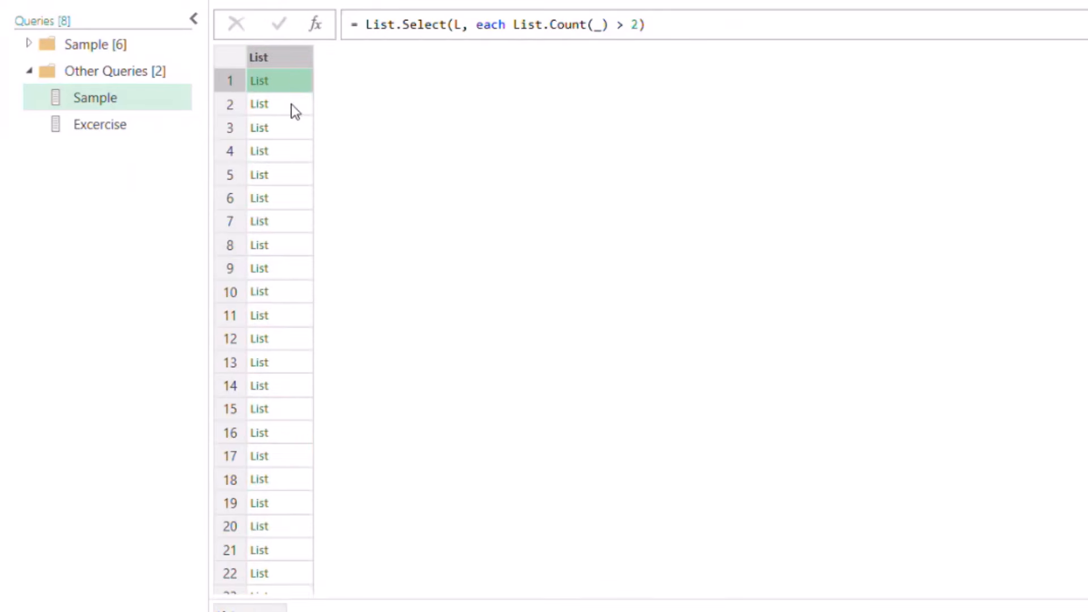
Select the nested lists in rows 1 and 2 of the Sample query and compare its output with the Excercise query.
{"action": "left_click", "coordinate": [294, 106]}
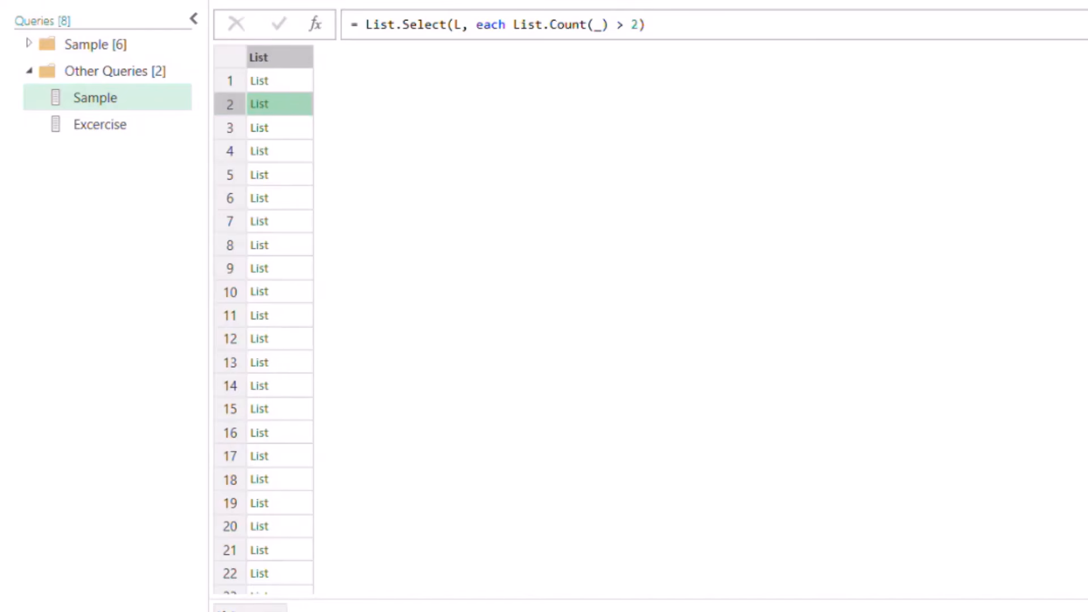
{"action": "left_click", "coordinate": [295, 82]}
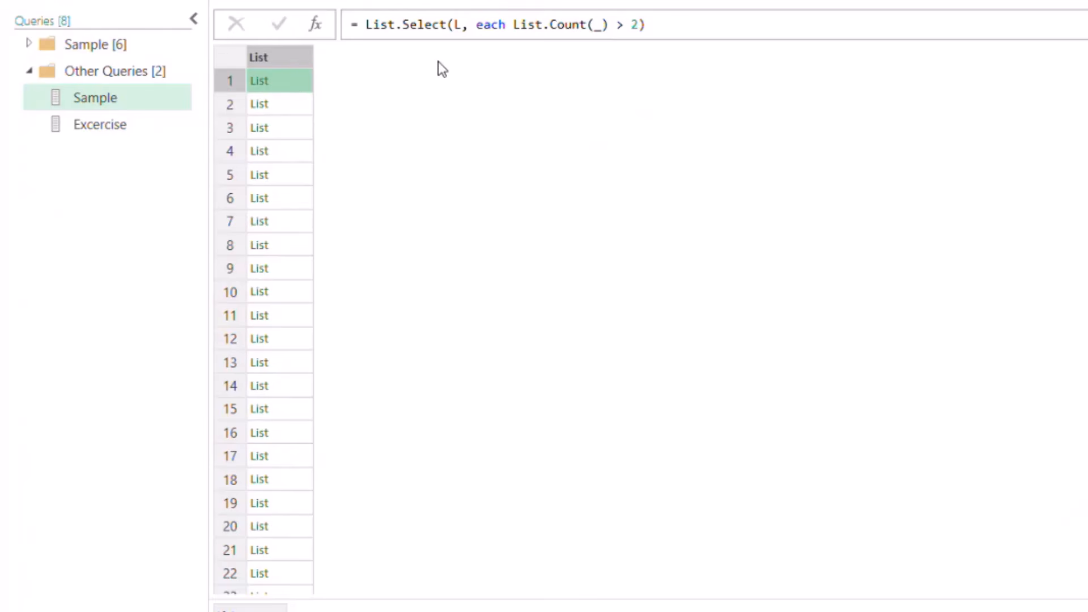
{"action": "left_click", "coordinate": [123, 127]}
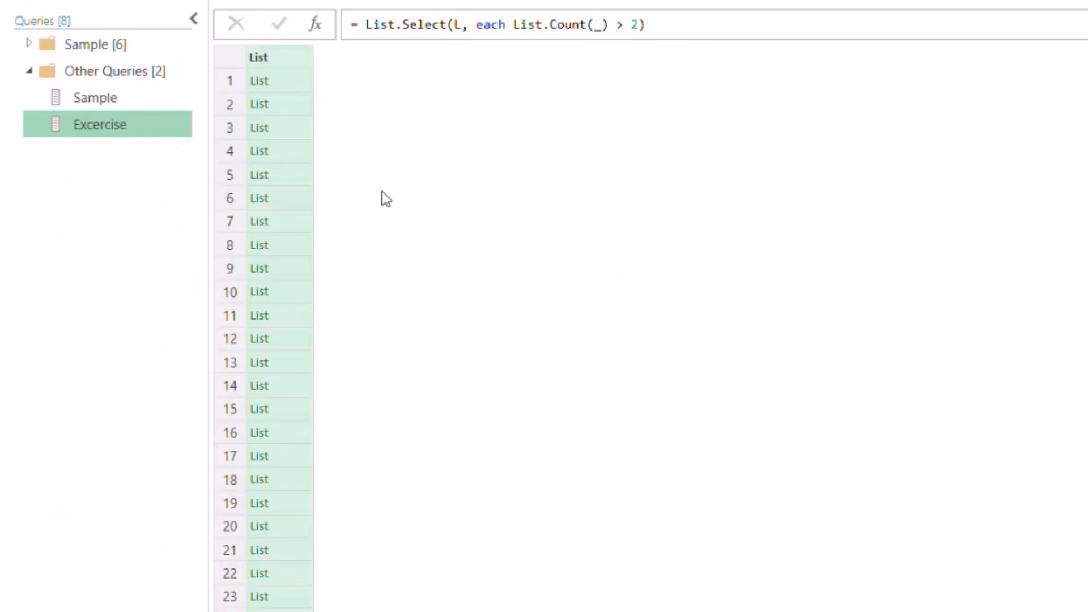
{"action": "left_click", "coordinate": [131, 104]}
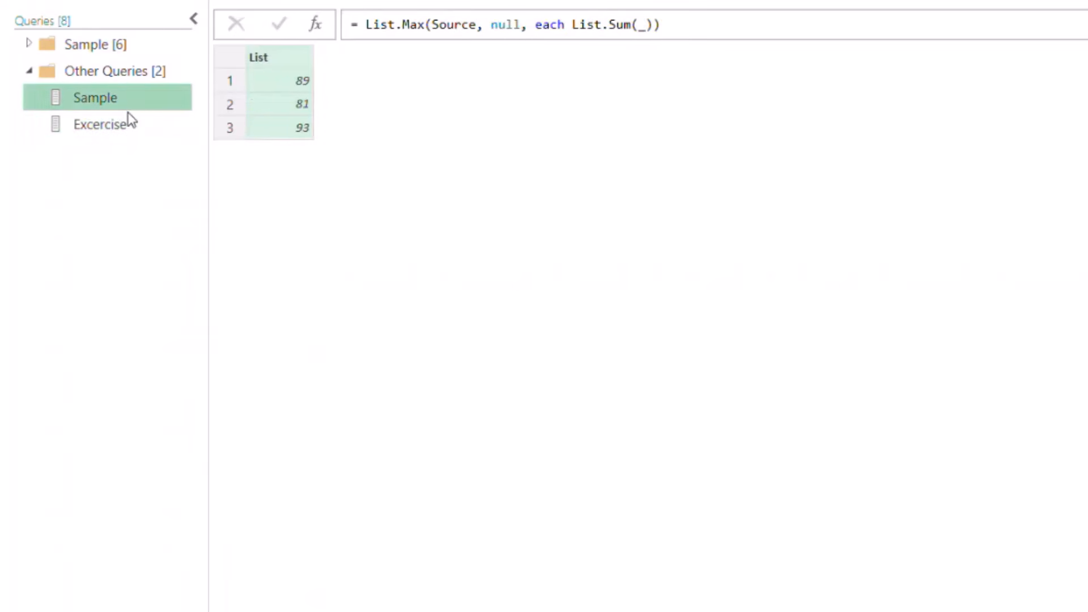
{"action": "left_click", "coordinate": [127, 120]}
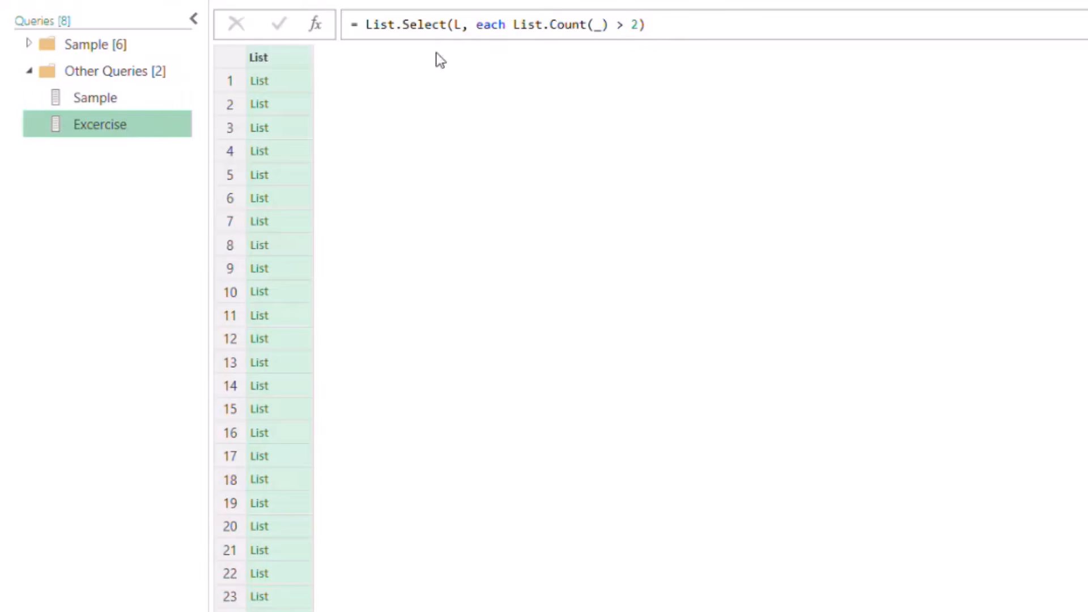
Preview the nested lists in rows 1 and 2 of the Excercise query with an enlarged preview area.
{"action": "left_click", "coordinate": [275, 80]}
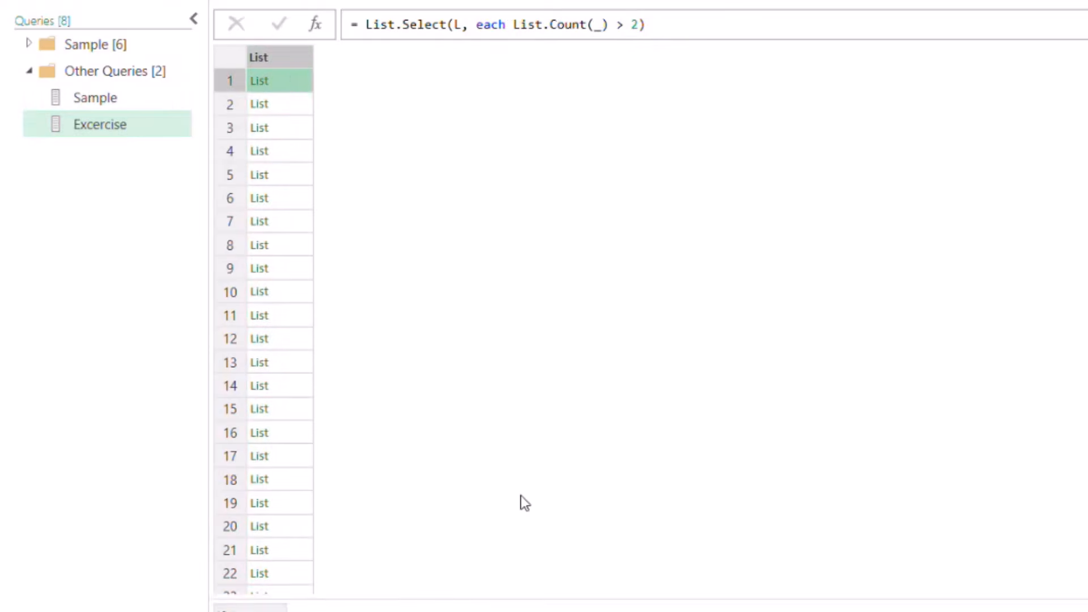
{"action": "left_click_drag", "start_coordinate": [595, 569], "coordinate": [595, 501]}
{"action": "left_click", "coordinate": [361, 130]}
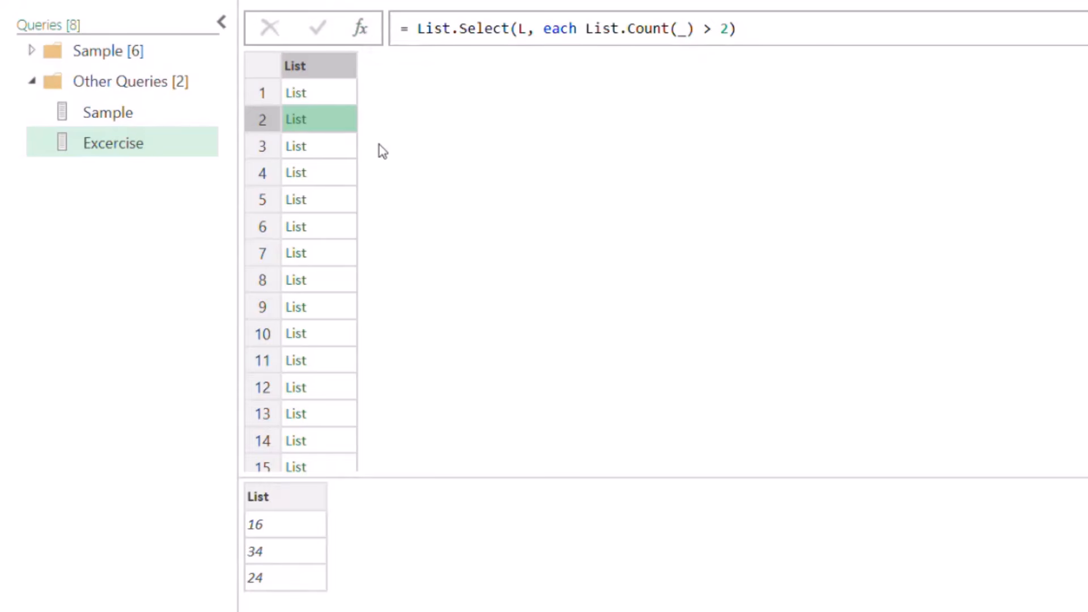
Add a custom step to the Excercise query that starts List.Max on Source with null as the default value.
{"action": "left_click", "coordinate": [362, 28]}
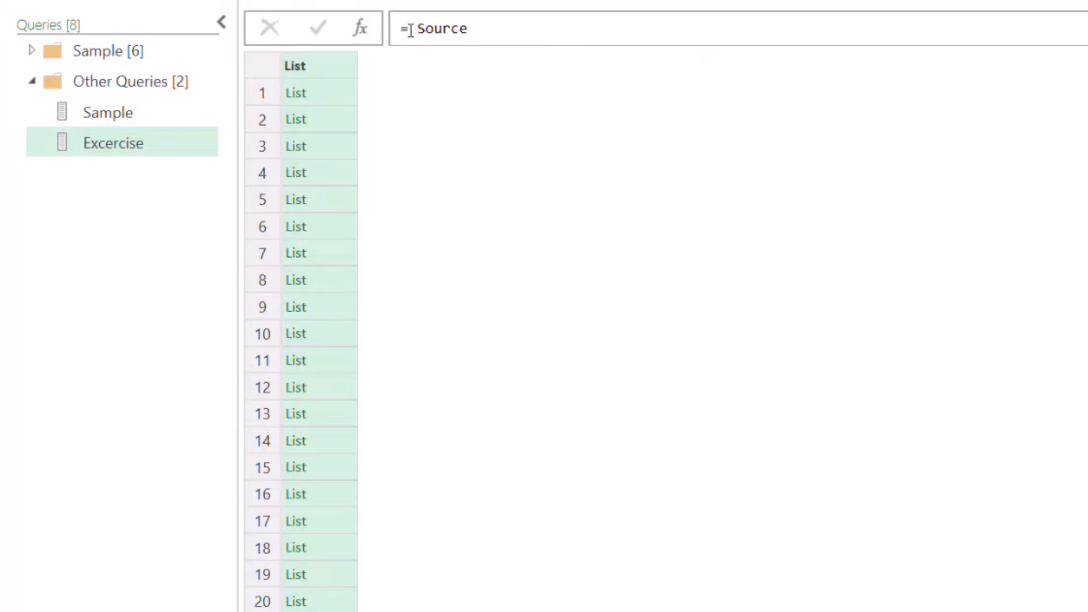
{"action": "left_click", "coordinate": [412, 29]}
{"action": "type", "text": "listmax"}
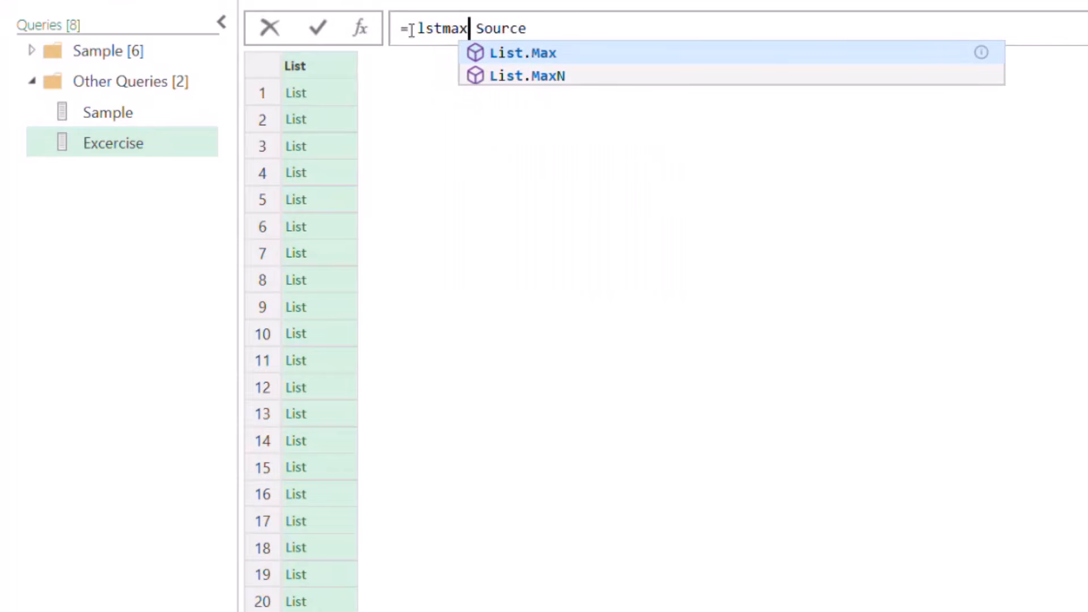
{"action": "key", "text": "Tab"}
{"action": "type", "text": "("}
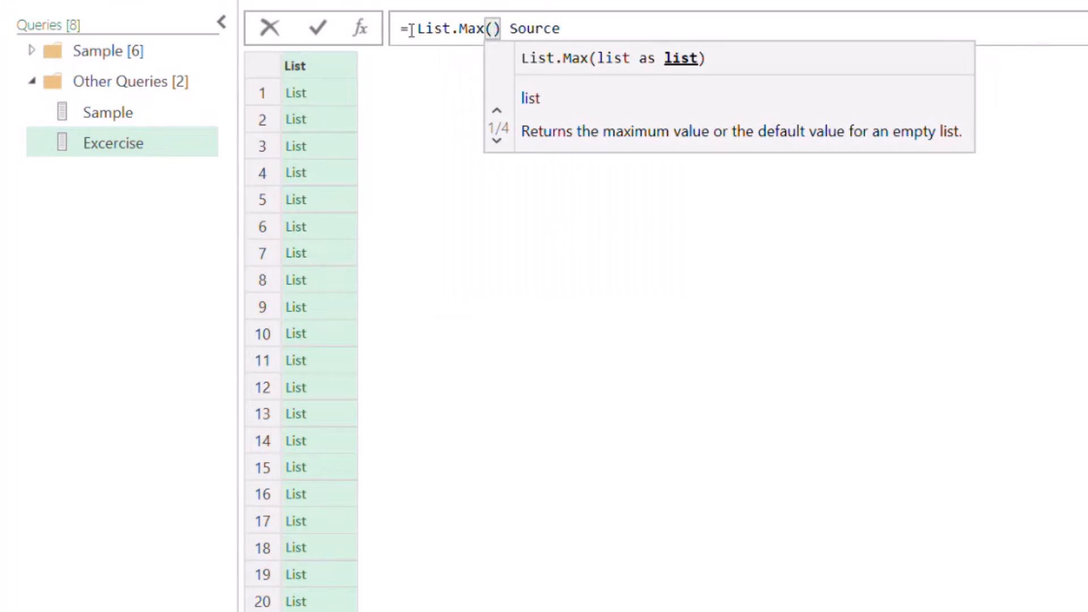
{"action": "key", "text": "Delete"}
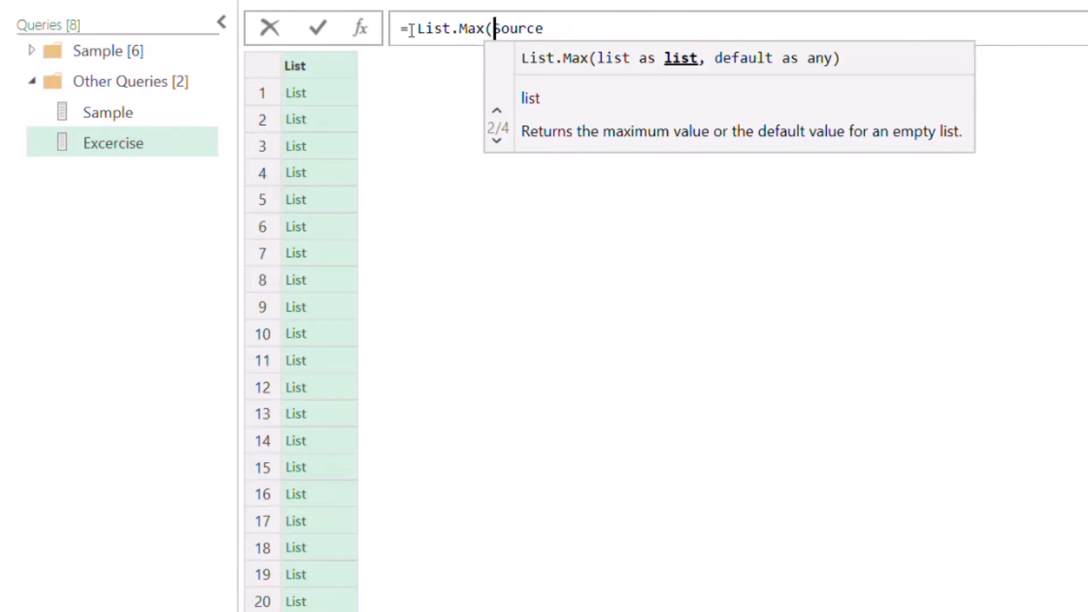
{"action": "left_click", "coordinate": [584, 27]}
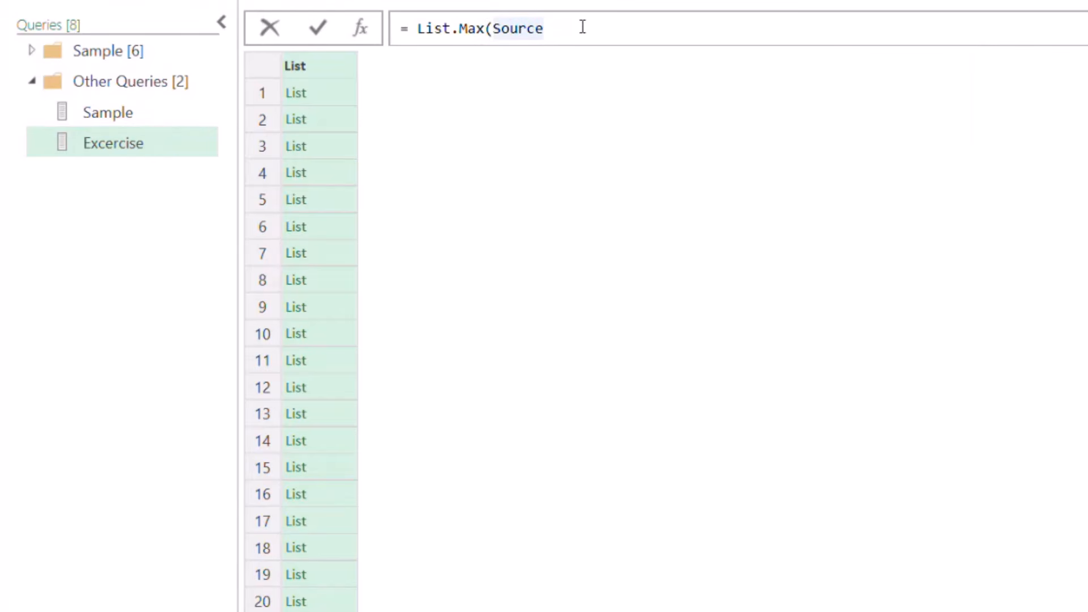
{"action": "type", "text": ", null,"}
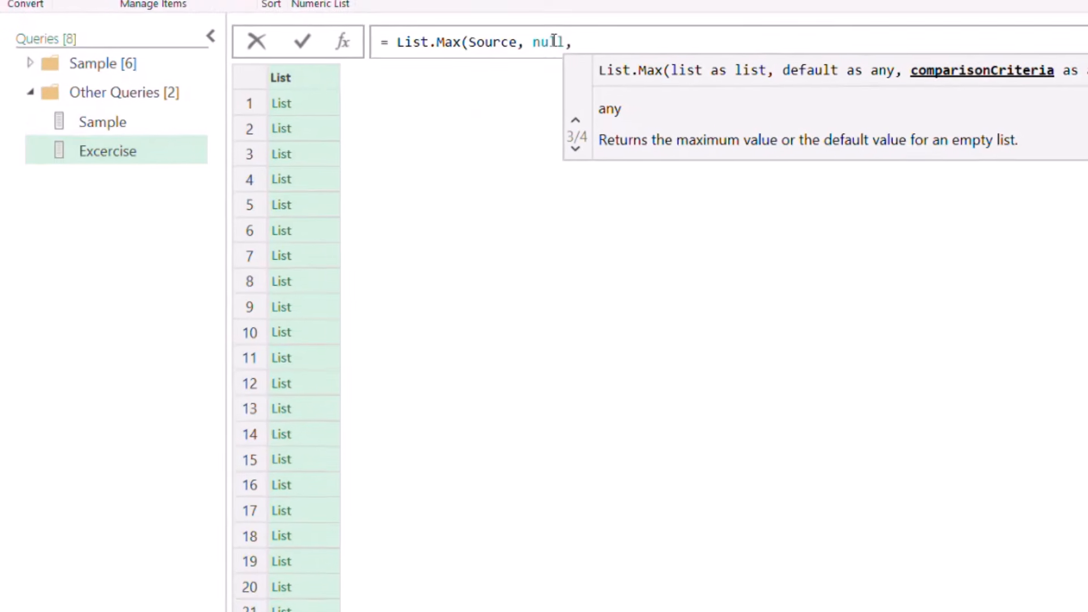
Complete the List.Max formula with the comparison criterion each List.Sum(_), apply it, and check the items of the returned list.
{"action": "type", "text": " e"}
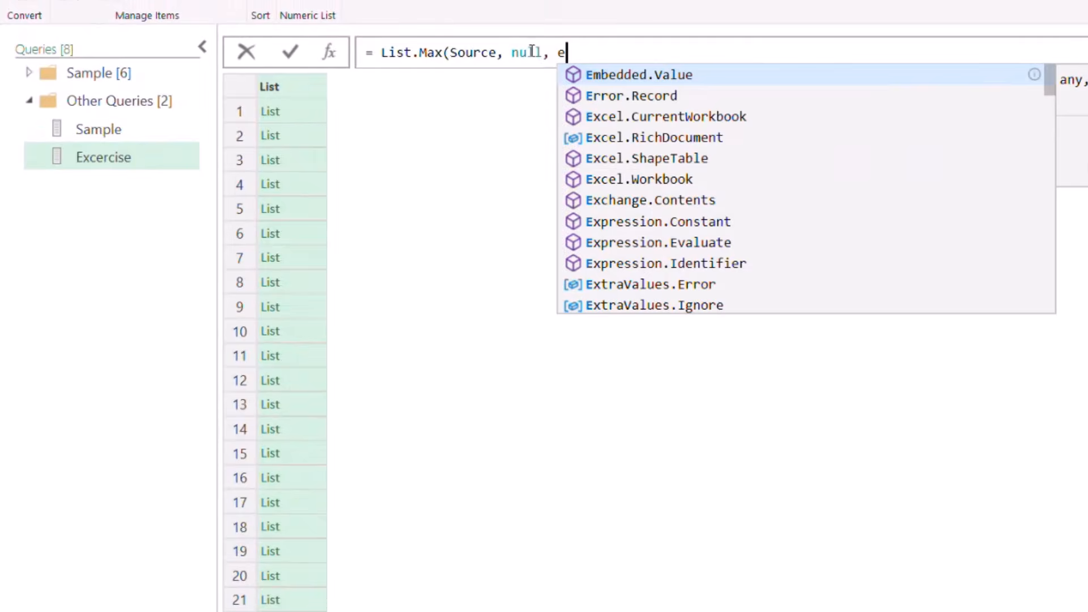
{"action": "type", "text": "ach lists"}
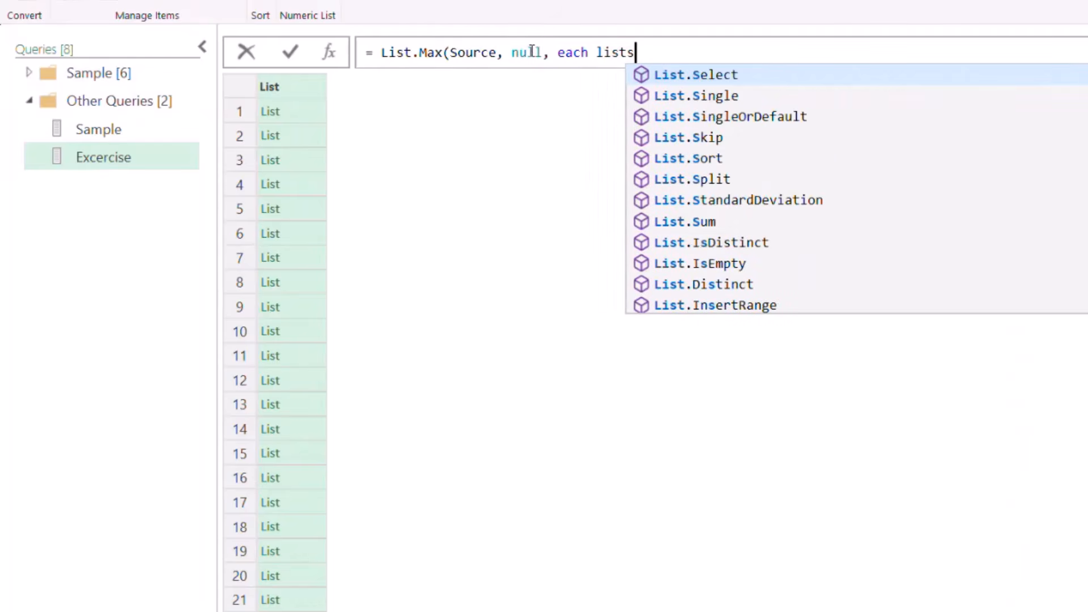
{"action": "type", "text": "u"}
{"action": "key", "text": "Tab"}
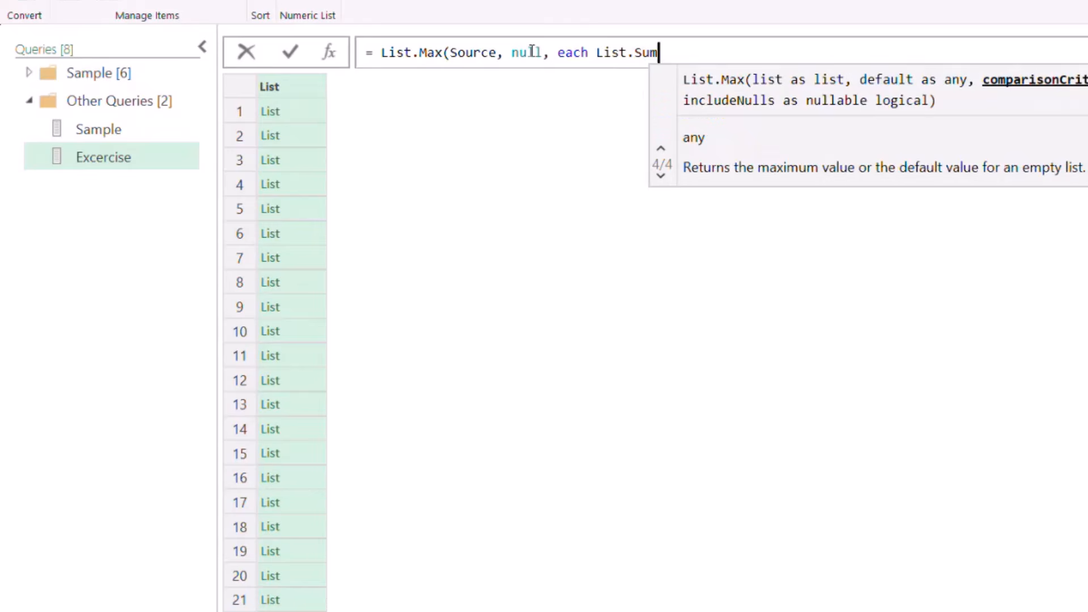
{"action": "type", "text": "(_)"}
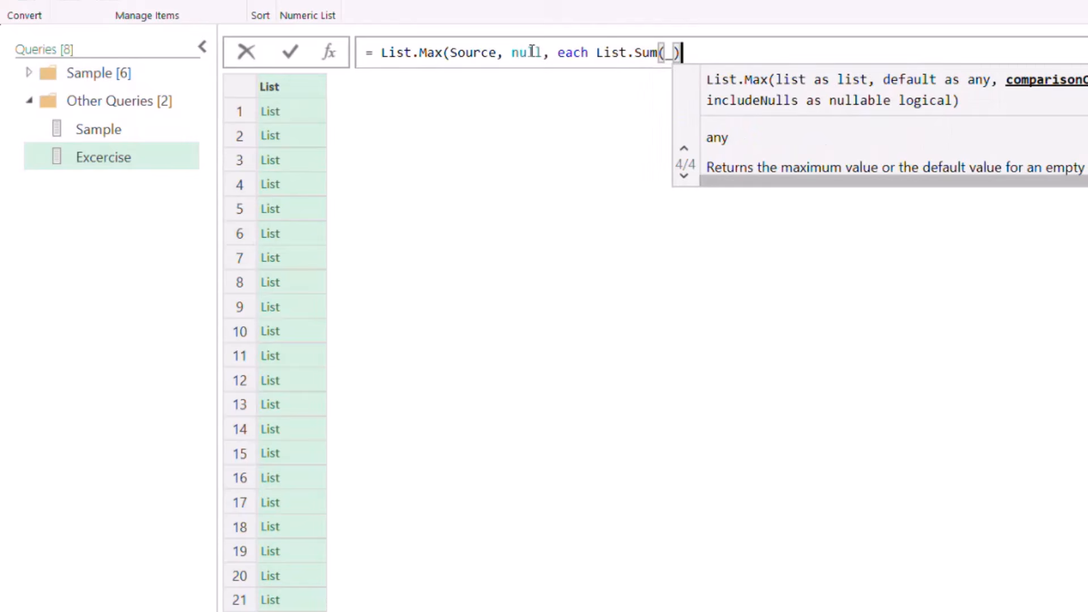
{"action": "type", "text": ")"}
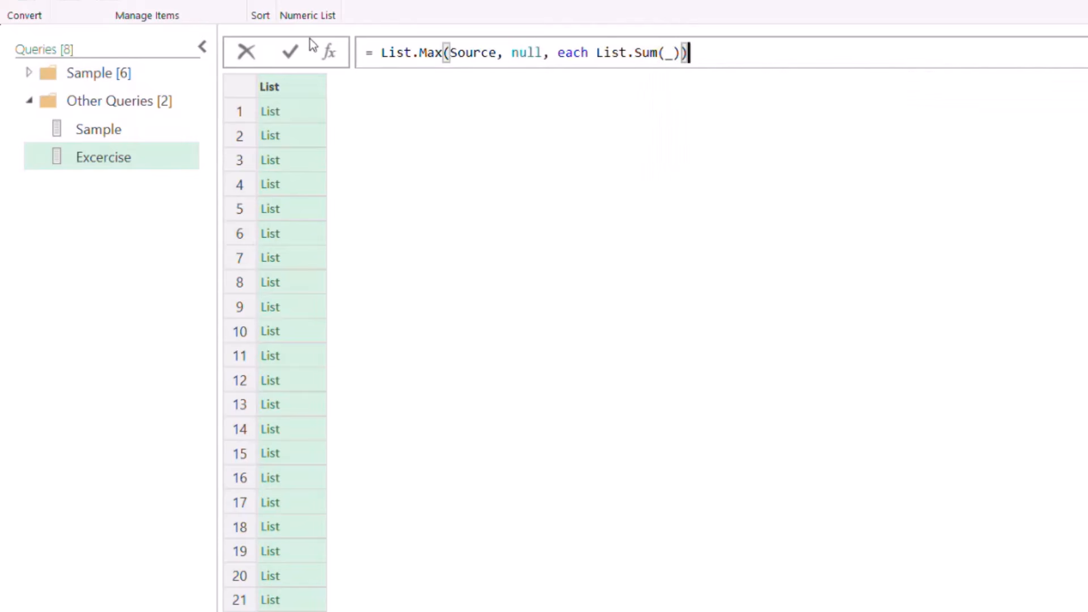
{"action": "left_click", "coordinate": [292, 50]}
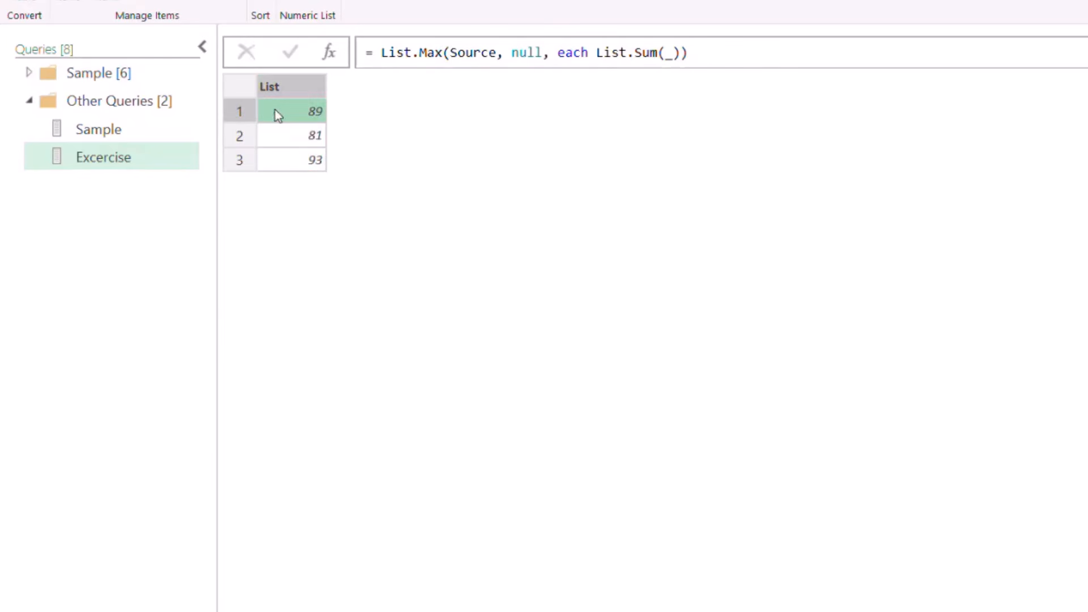
{"action": "left_click", "coordinate": [287, 136]}
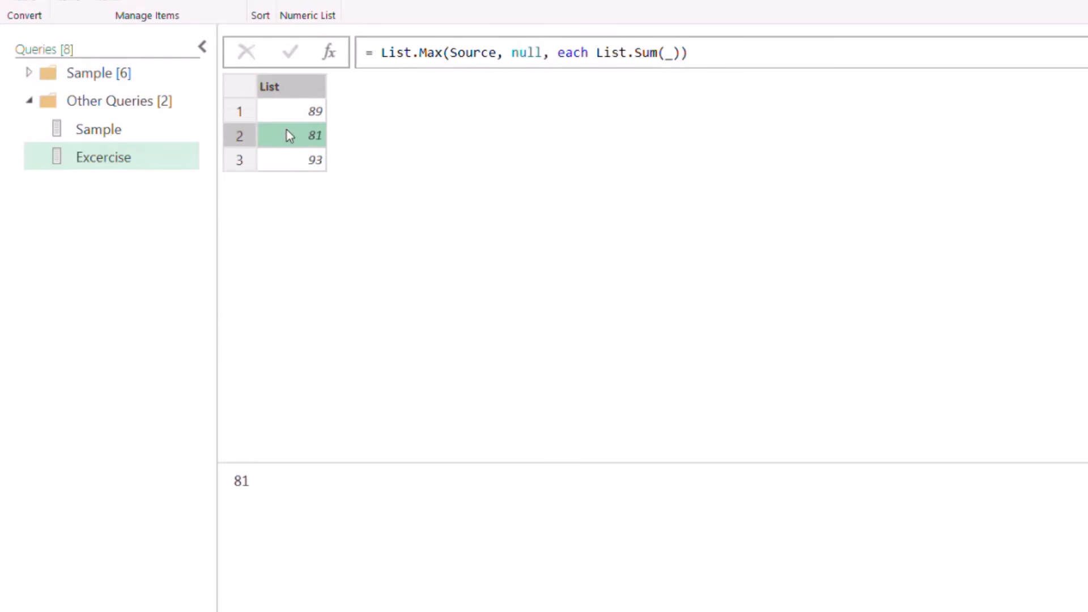
{"action": "left_click", "coordinate": [291, 162]}
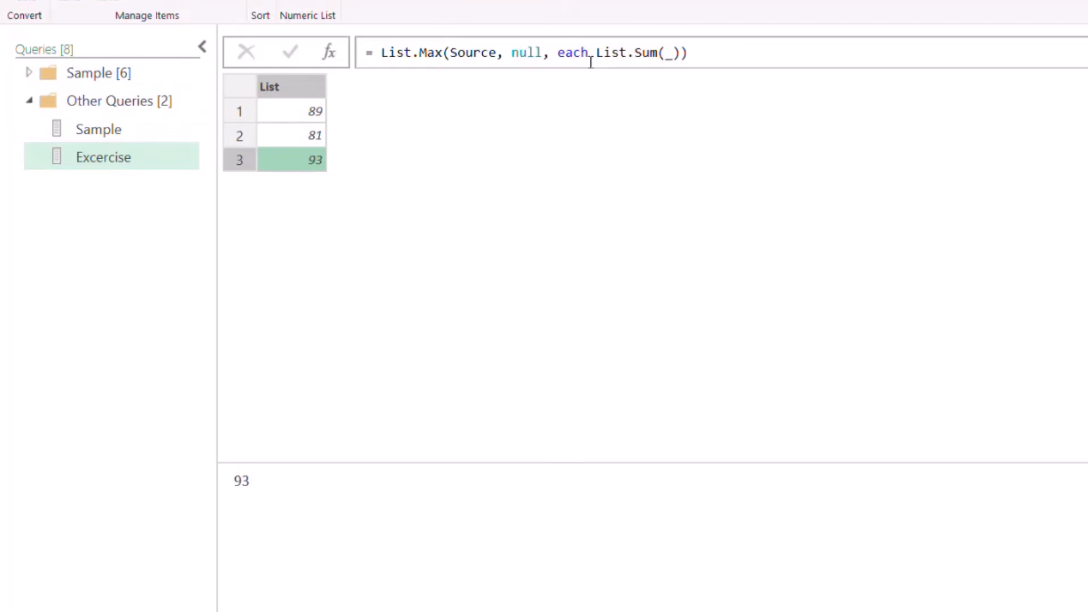
Close and load the queries of the custom comparison workbook, and close the workbook.
{"action": "left_click", "coordinate": [61, 0]}
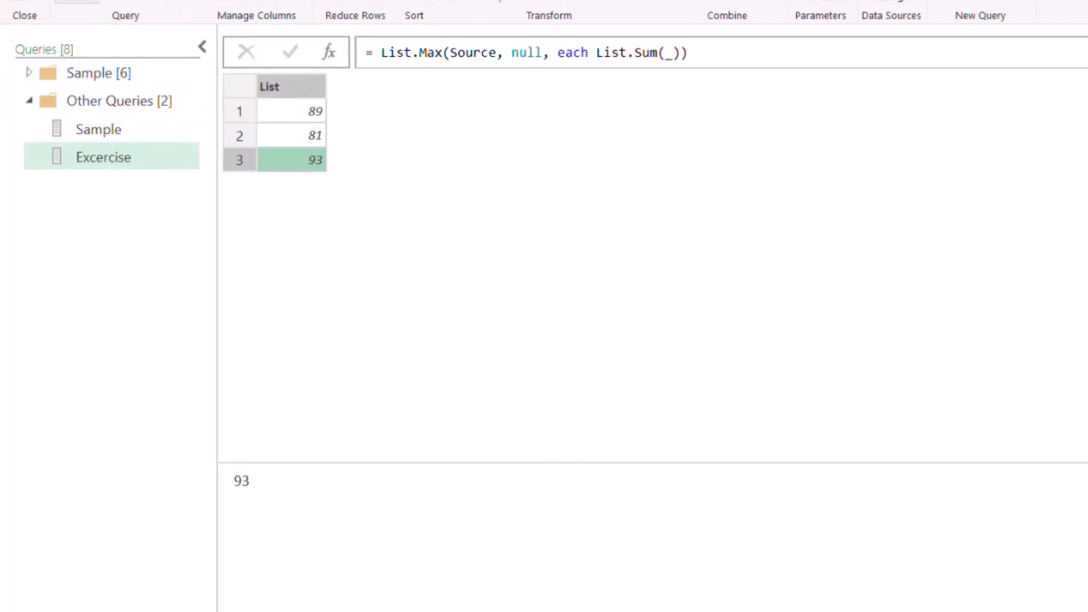
{"action": "left_click", "coordinate": [25, 2]}
{"action": "left_click", "coordinate": [61, 17]}
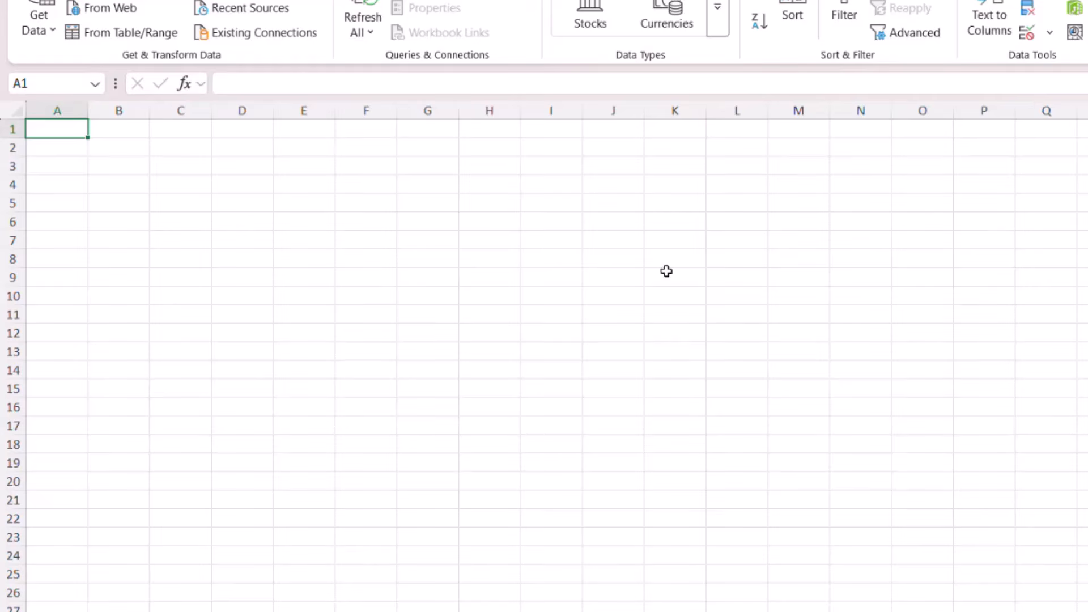
{"action": "key", "text": "alt+F4"}
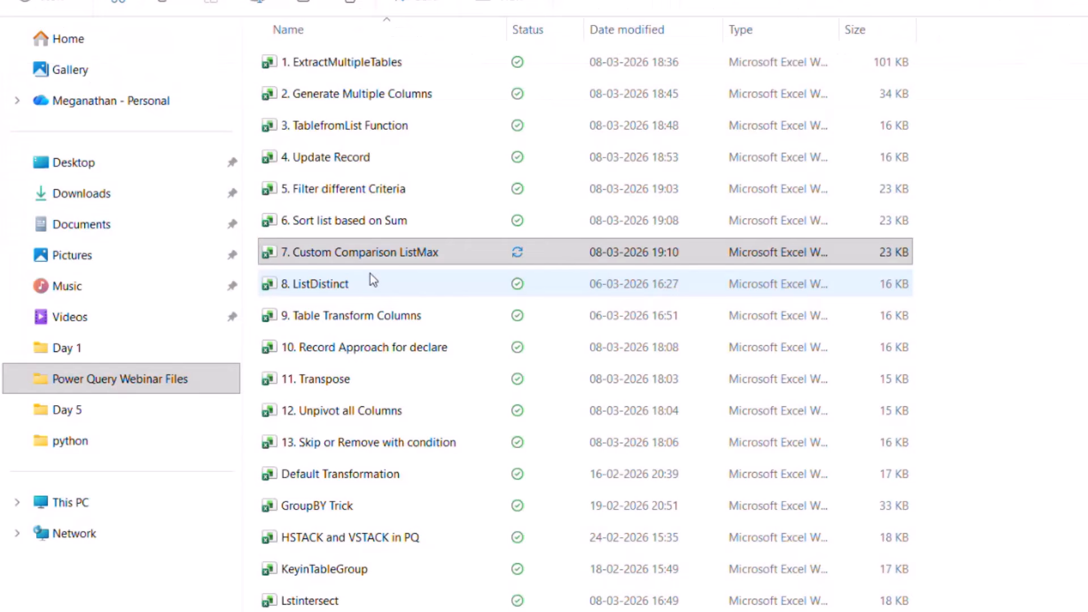
Open the workbook 8. ListDistinct, list its queries and open the Sample3 query in the Power Query Editor.
{"action": "left_click", "coordinate": [347, 285]}
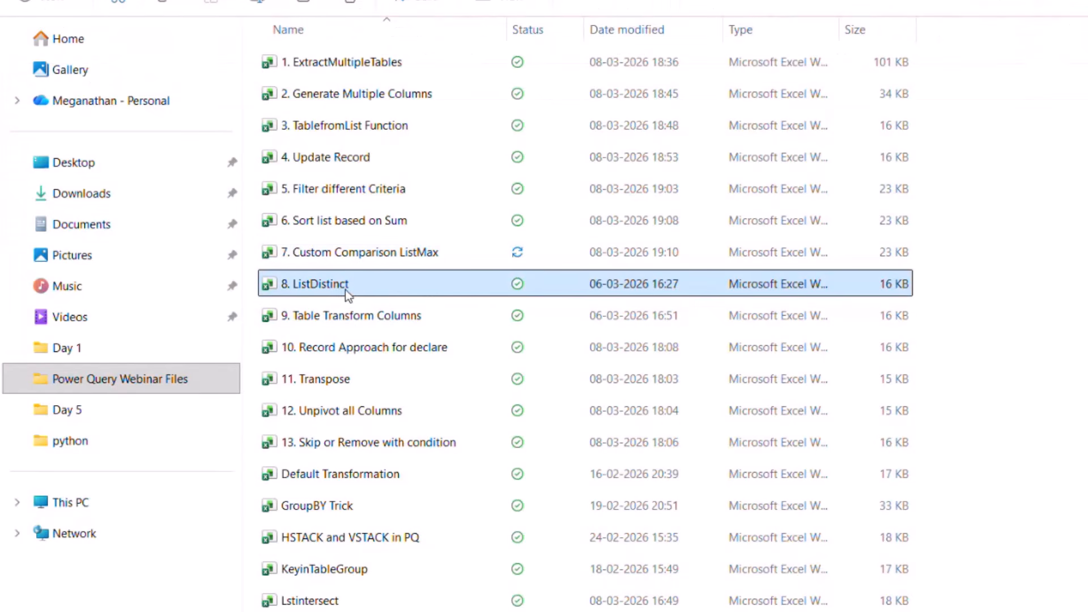
{"action": "double_click", "coordinate": [341, 286]}
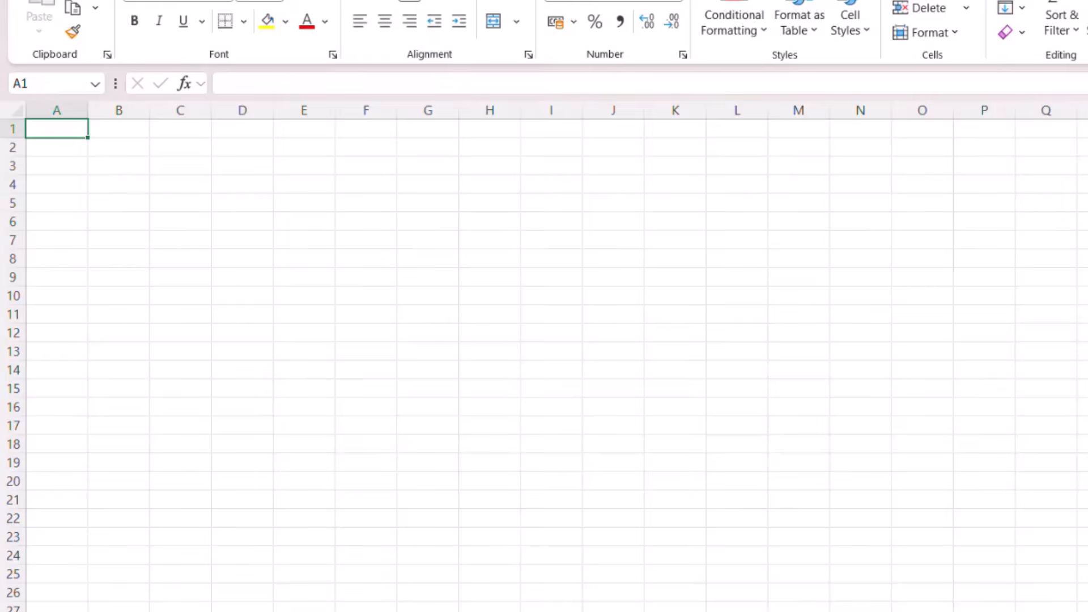
{"action": "left_click", "coordinate": [270, 66]}
{"action": "left_click", "coordinate": [329, 93]}
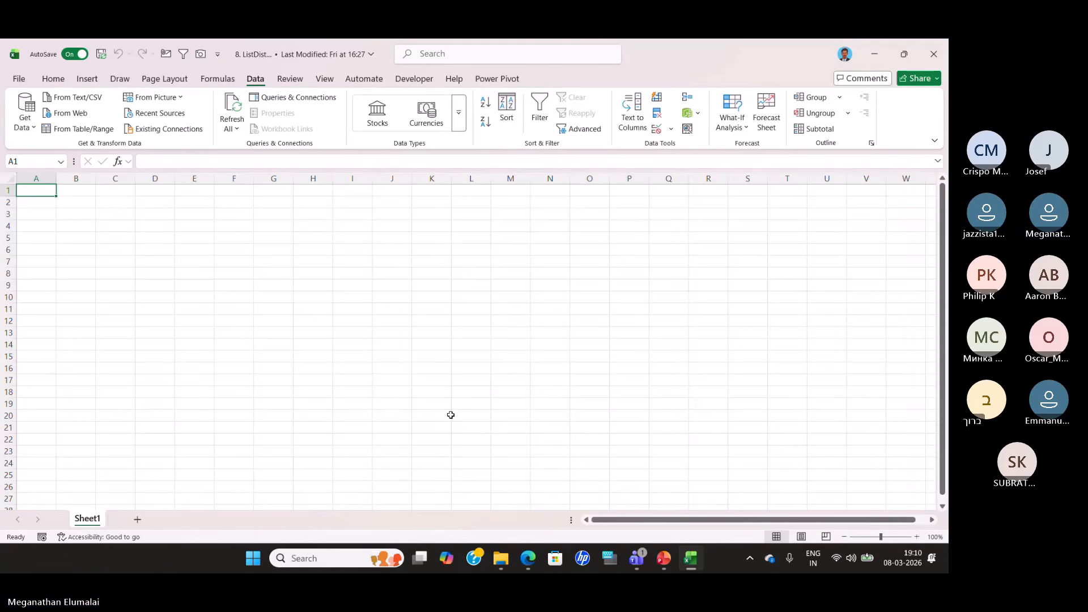
{"action": "left_click", "coordinate": [293, 97]}
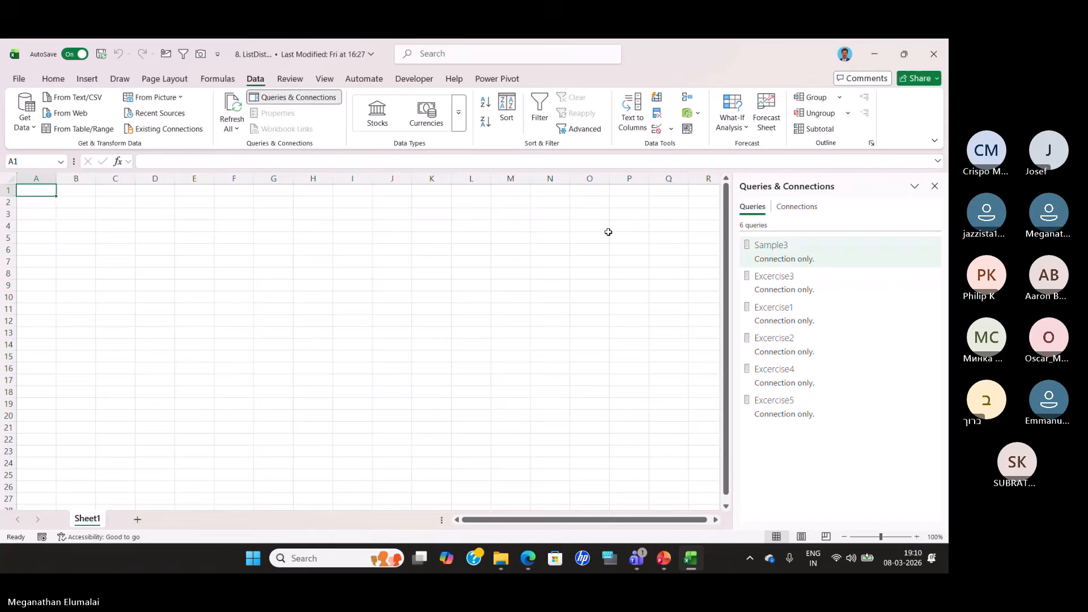
{"action": "left_click", "coordinate": [785, 256]}
{"action": "double_click", "coordinate": [785, 257]}
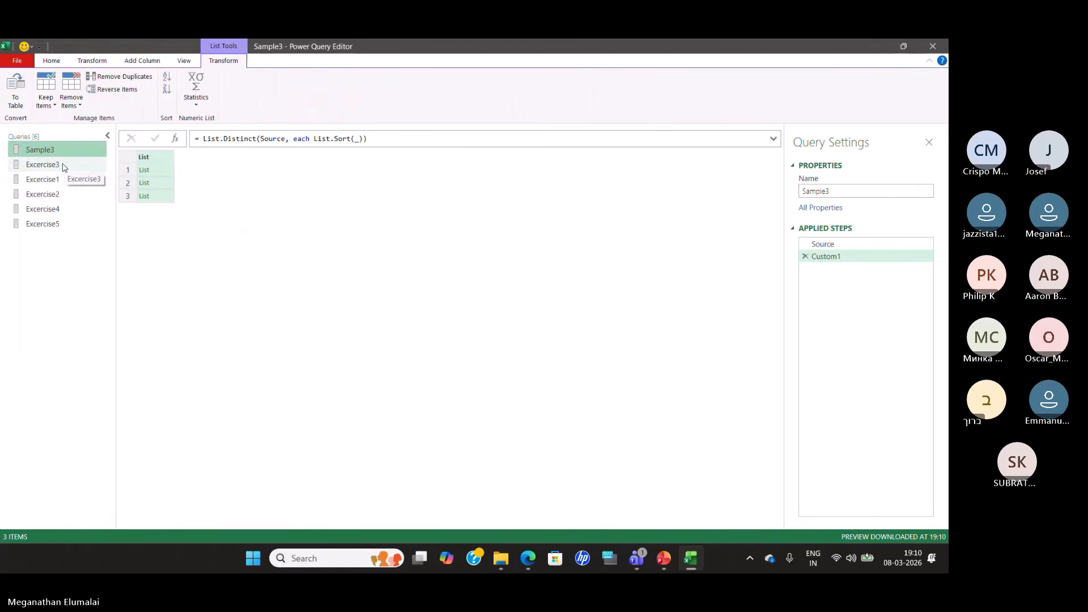
Display the Excercise3 query, preview its first nested list, and examine the lists {"A", "B", "C"}, {"M", "N", "O"} and {"C", "A", "B"} in the Source formula.
{"action": "left_click", "coordinate": [58, 165]}
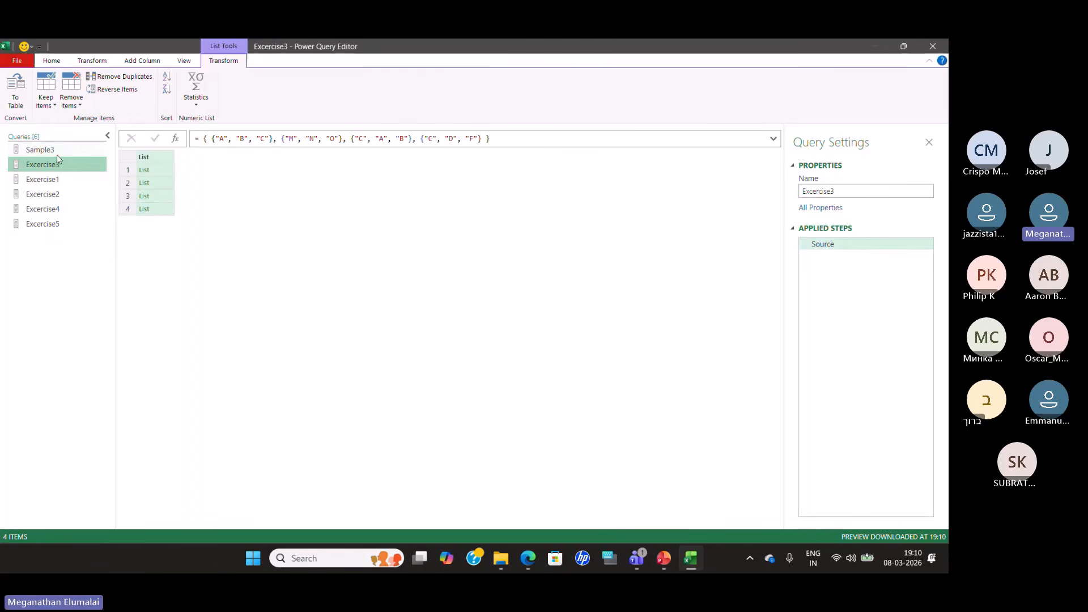
{"action": "left_click", "coordinate": [55, 152]}
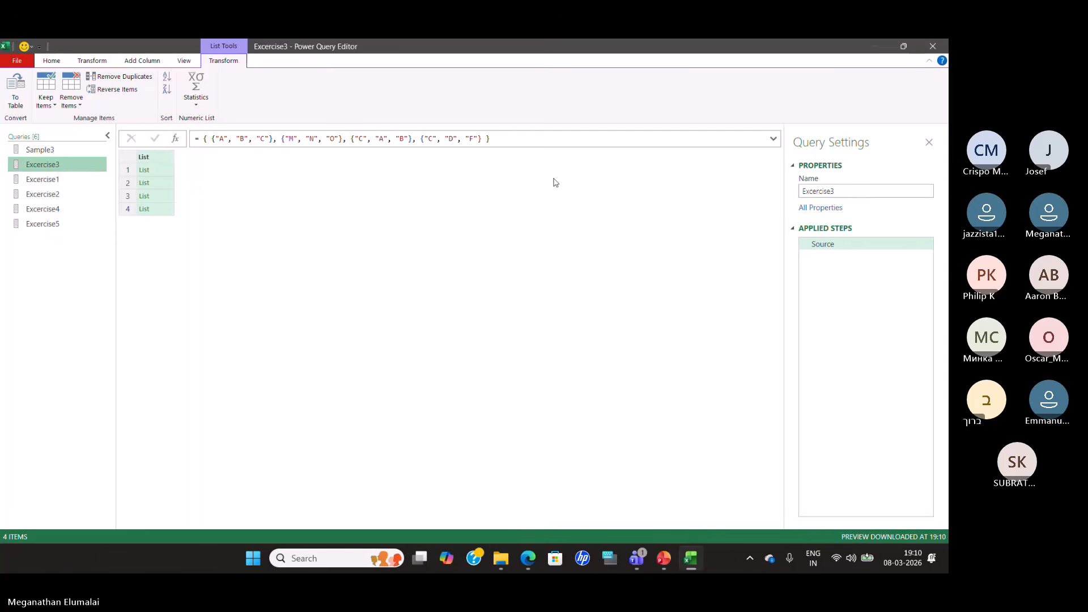
{"action": "left_click", "coordinate": [169, 175]}
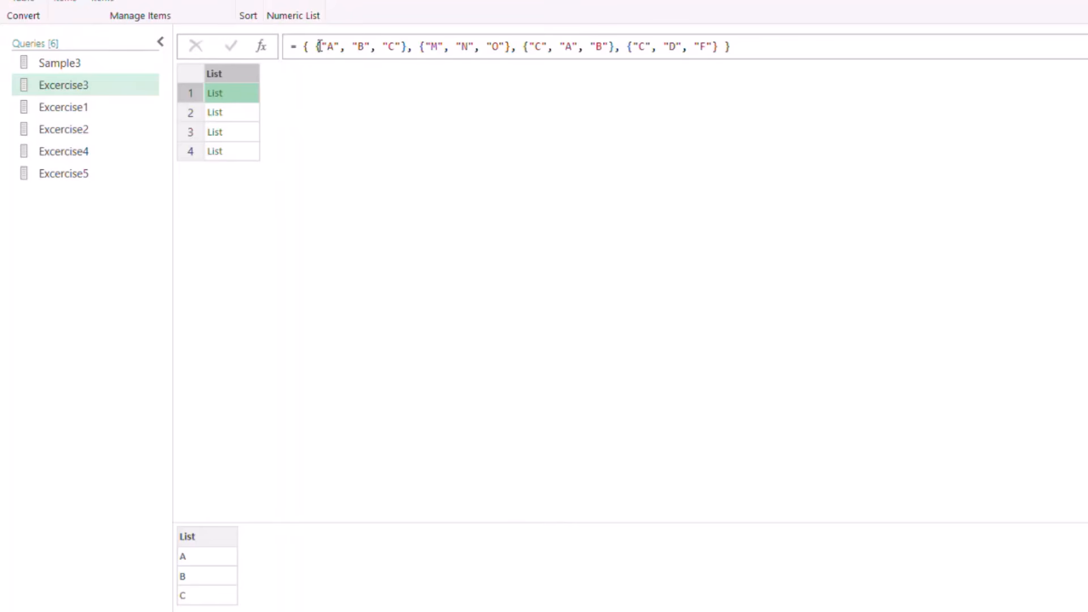
{"action": "left_click_drag", "start_coordinate": [318, 47], "coordinate": [409, 52]}
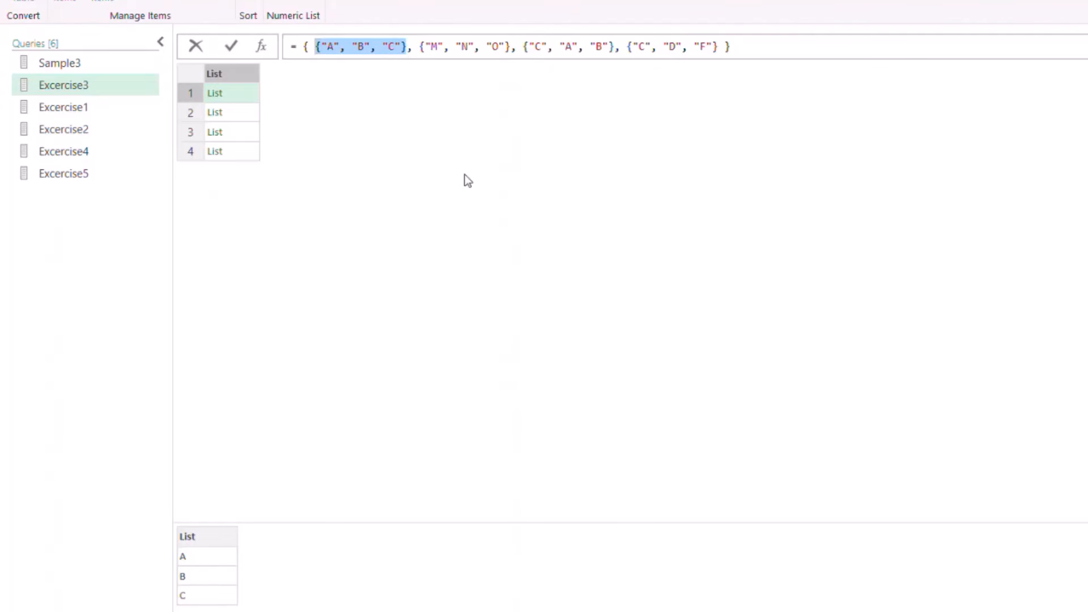
{"action": "left_click_drag", "start_coordinate": [421, 49], "coordinate": [512, 48]}
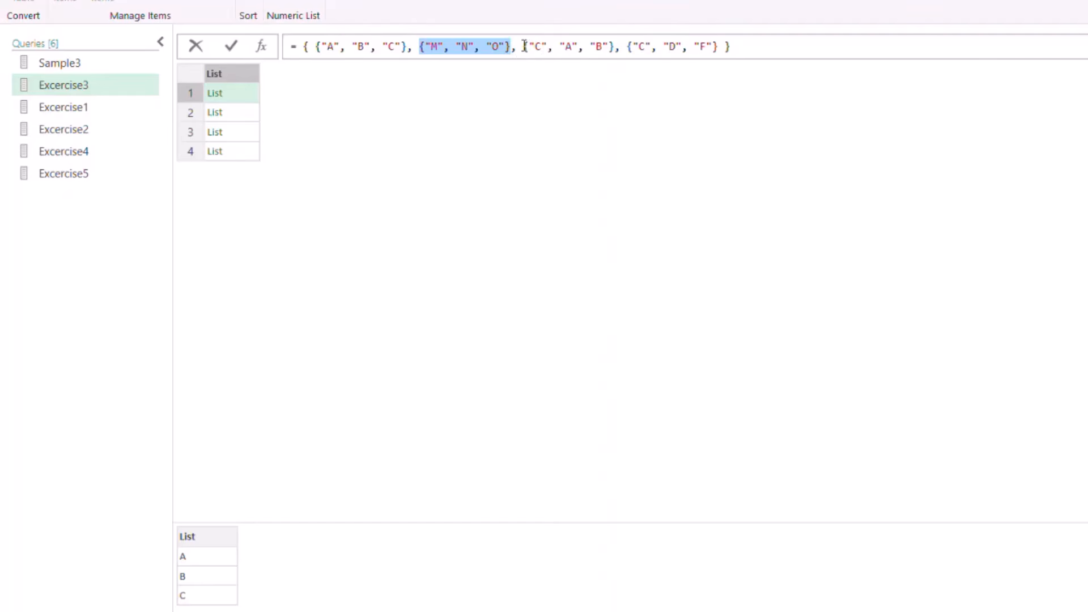
{"action": "left_click_drag", "start_coordinate": [523, 46], "coordinate": [615, 47]}
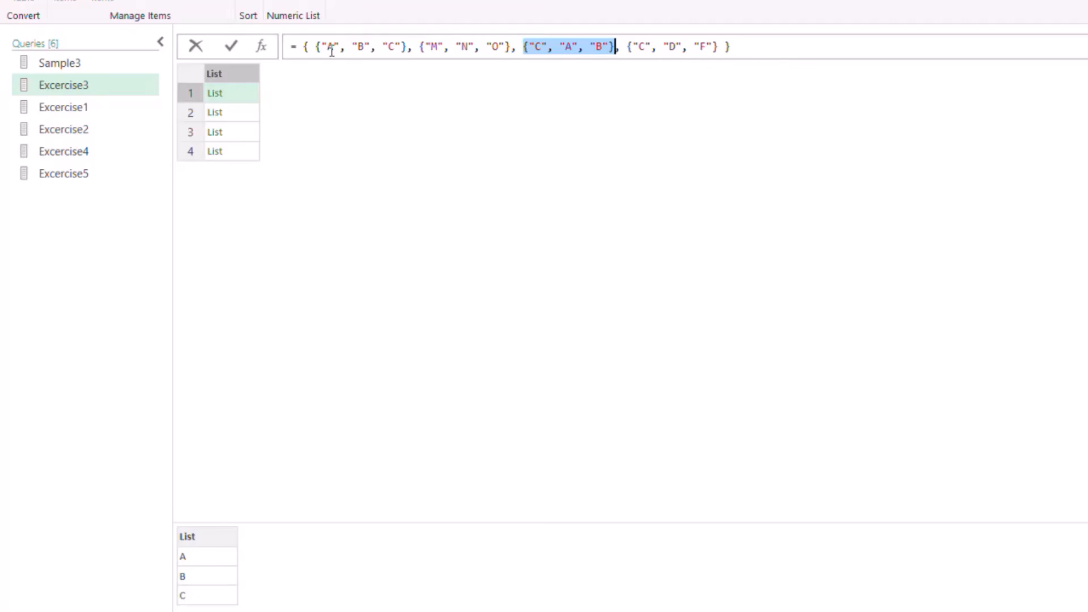
Compare the lists {"A", "B", "C"} and {"C", "A", "B"} in the Source formula of Excercise3.
{"action": "left_click_drag", "start_coordinate": [316, 47], "coordinate": [402, 48]}
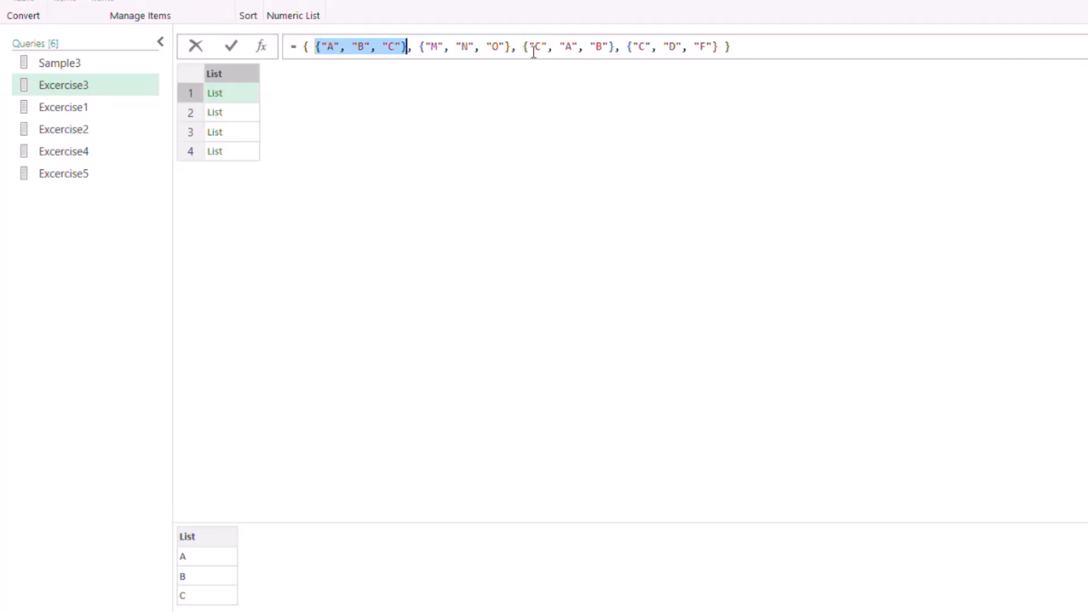
{"action": "left_click_drag", "start_coordinate": [523, 46], "coordinate": [616, 46]}
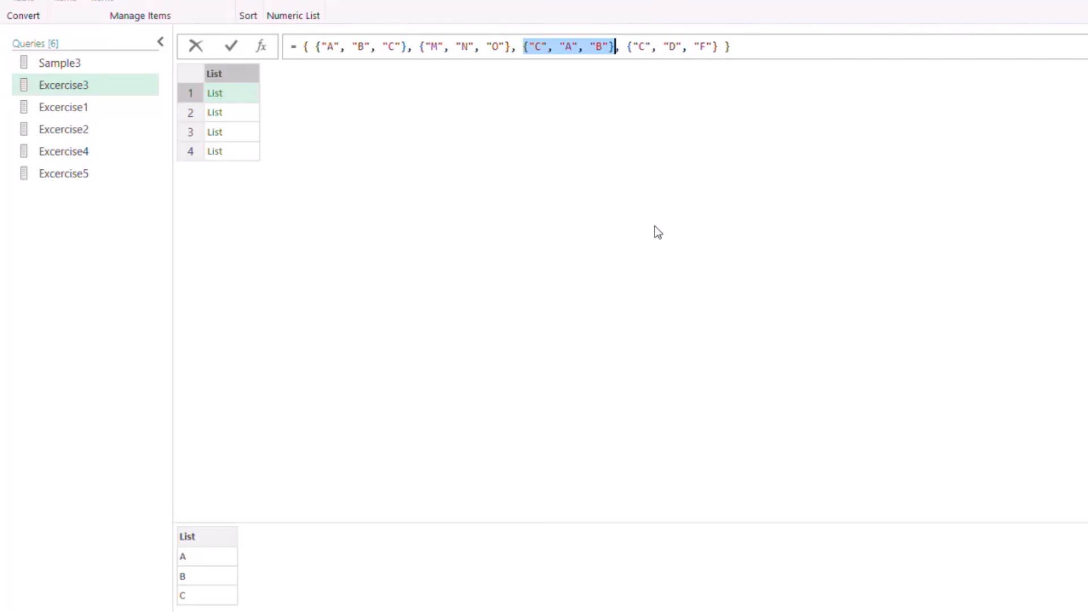
{"action": "left_click", "coordinate": [347, 149]}
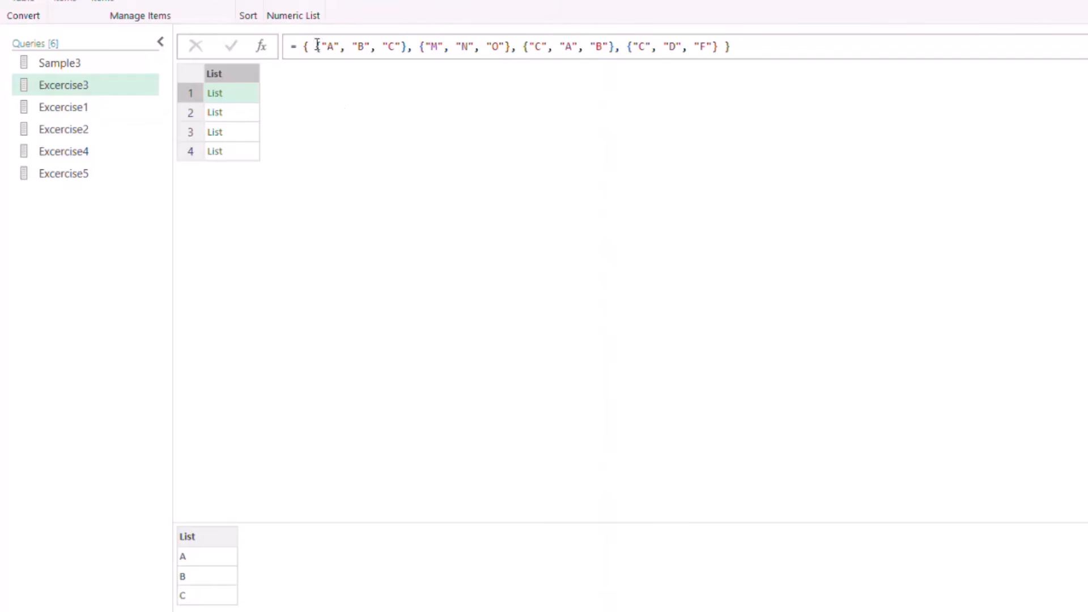
{"action": "left_click_drag", "start_coordinate": [316, 47], "coordinate": [407, 50]}
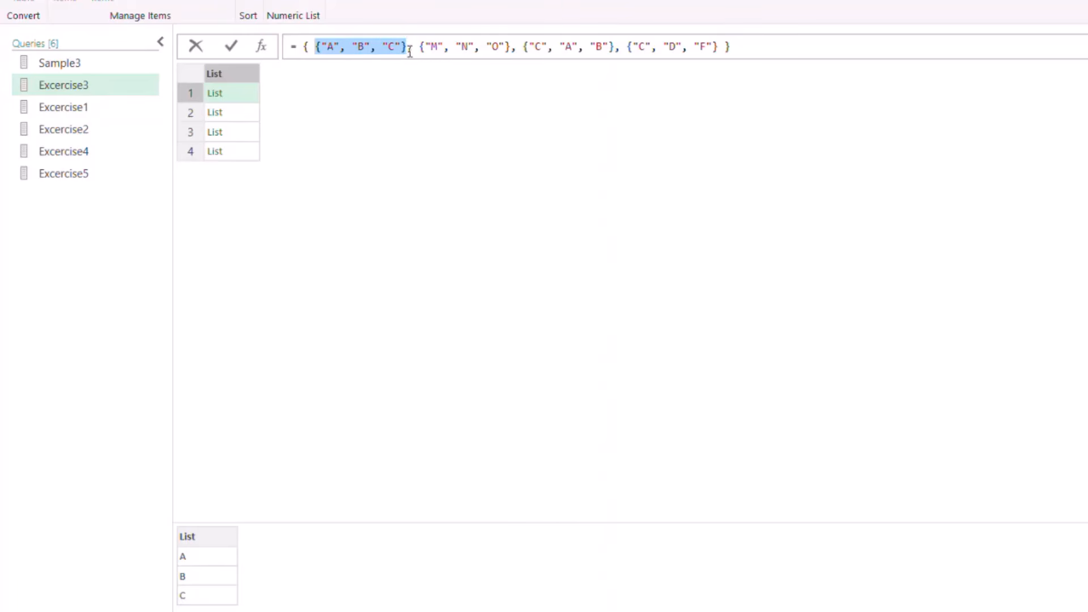
{"action": "left_click_drag", "start_coordinate": [520, 48], "coordinate": [616, 48]}
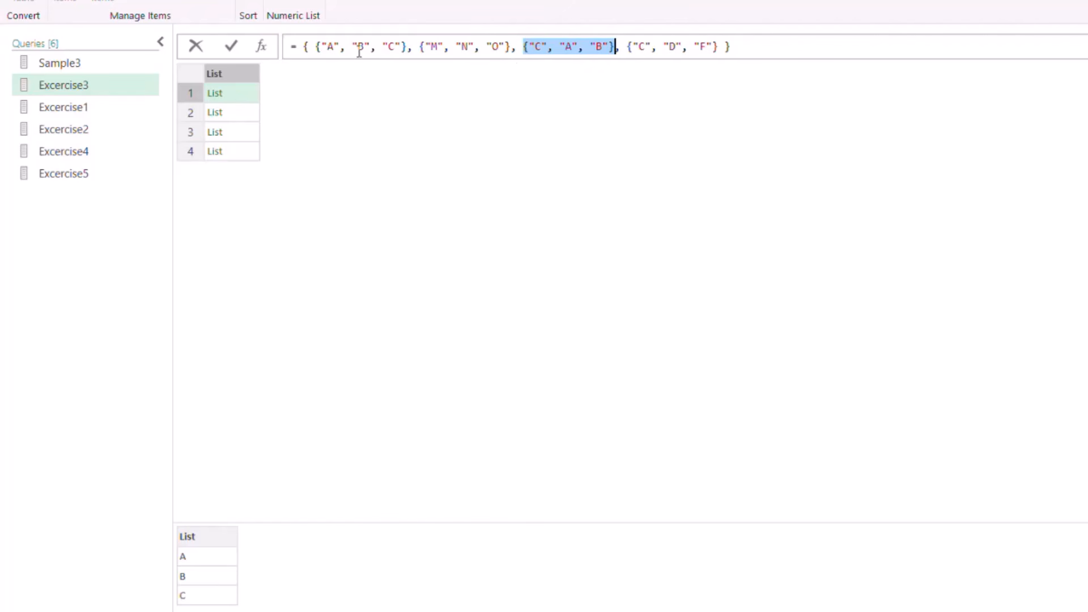
{"action": "left_click", "coordinate": [546, 68]}
{"action": "left_click_drag", "start_coordinate": [317, 47], "coordinate": [408, 46]}
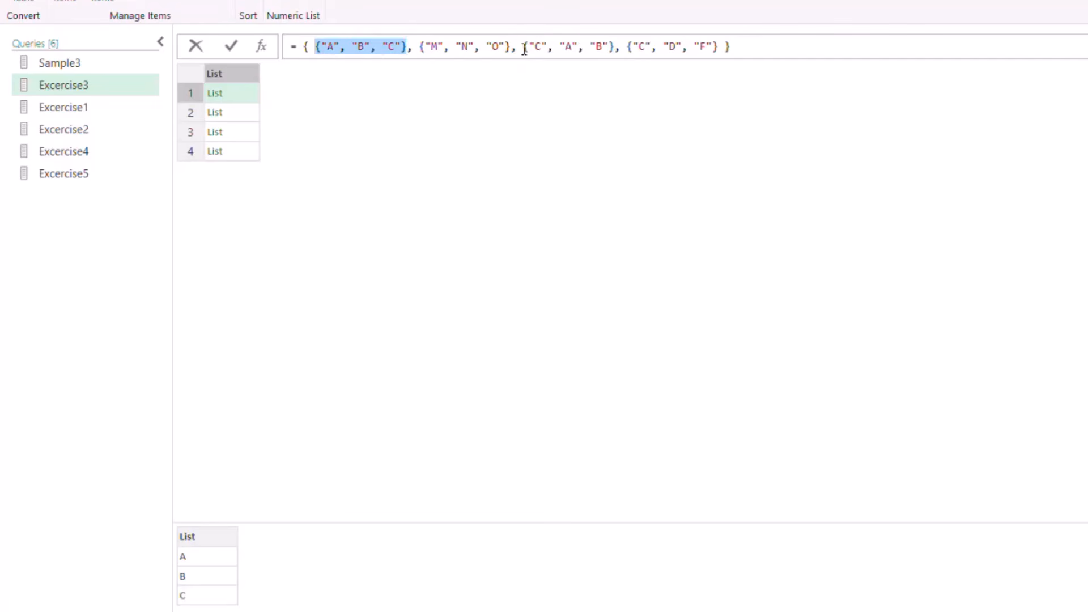
{"action": "left_click_drag", "start_coordinate": [523, 46], "coordinate": [617, 46]}
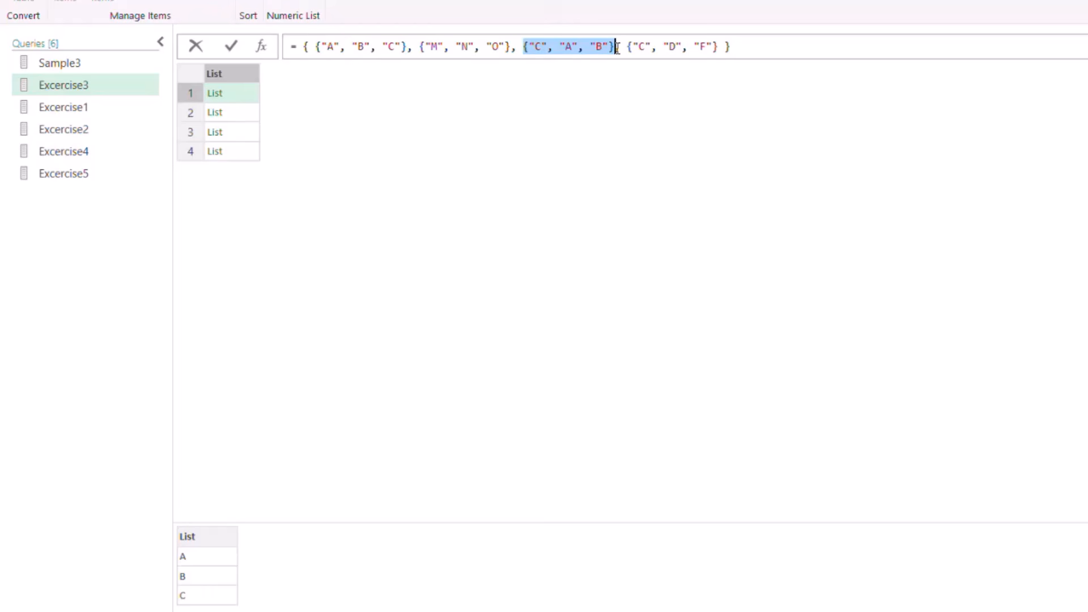
{"action": "left_click", "coordinate": [578, 182]}
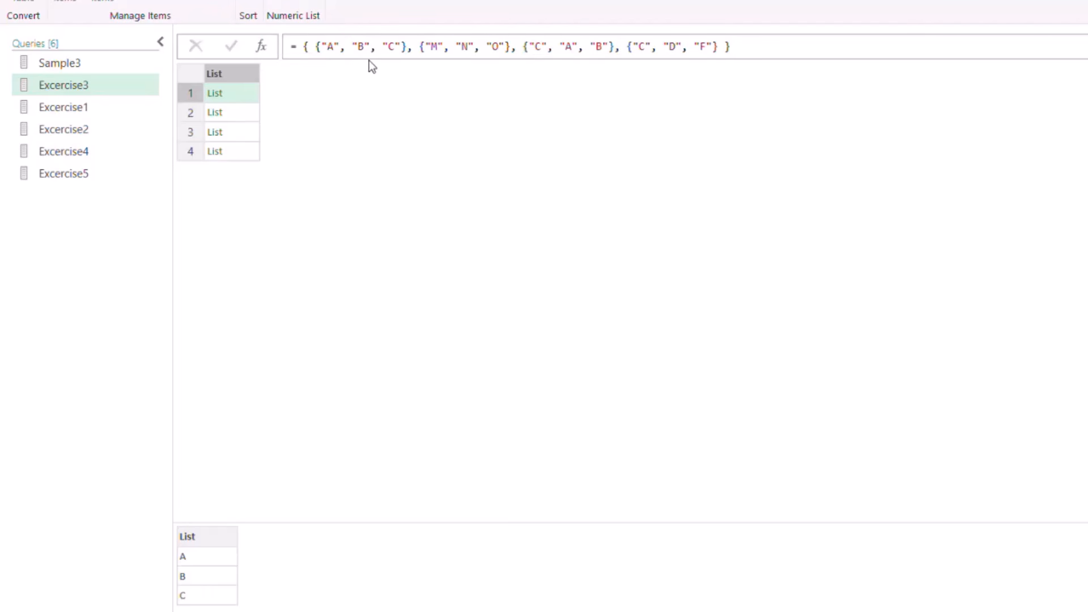
Preview the items of the first three nested lists in Excercise3 one after another.
{"action": "left_click", "coordinate": [251, 111]}
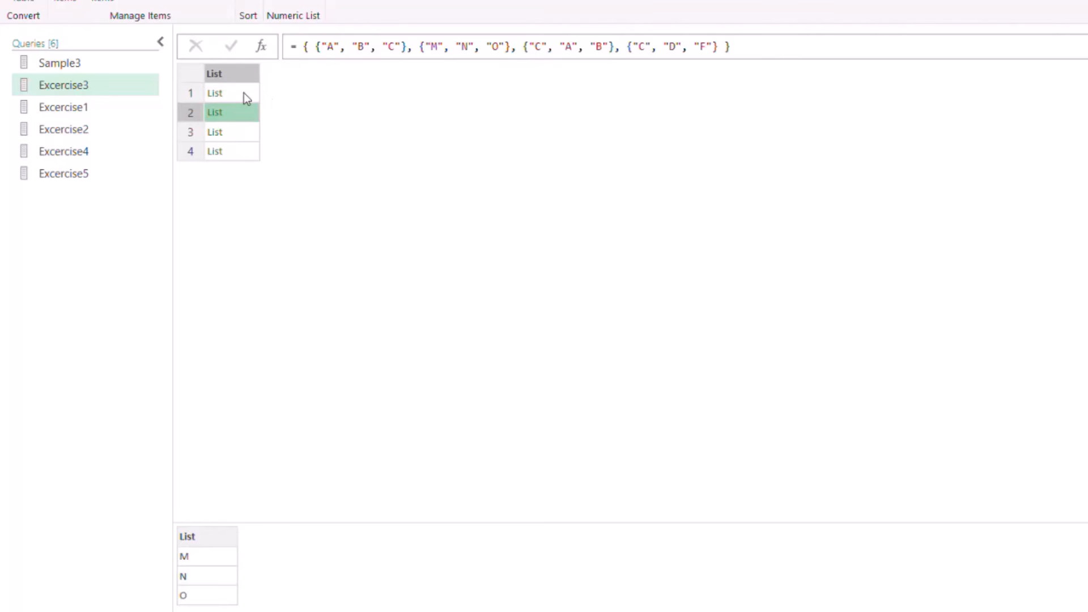
{"action": "left_click", "coordinate": [243, 92]}
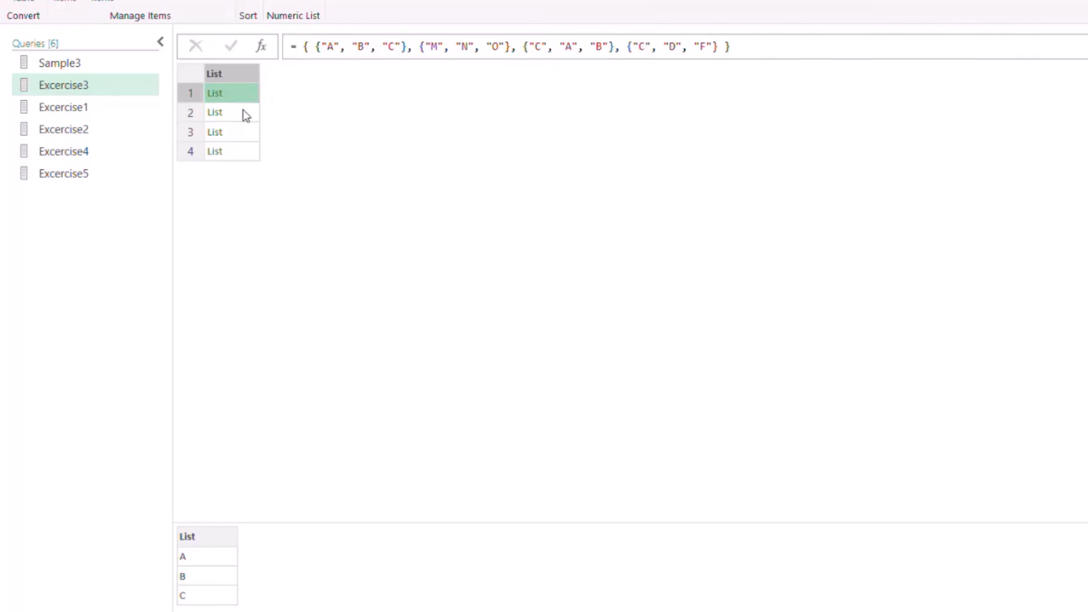
{"action": "left_click", "coordinate": [242, 114]}
{"action": "left_click", "coordinate": [247, 137]}
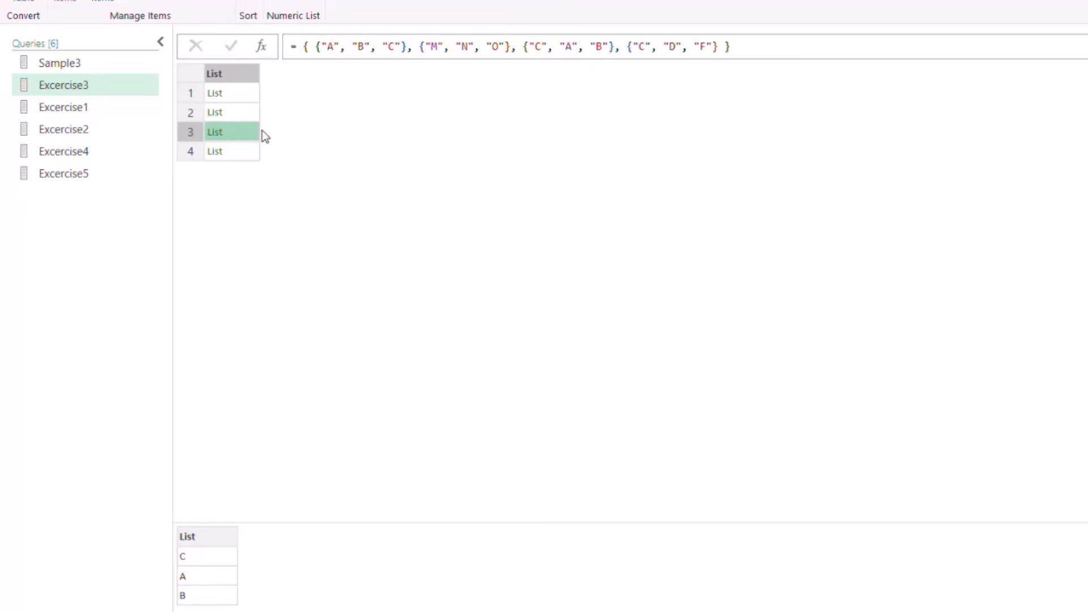
Add a custom step to Excercise3 and put List.Distinct( in front of Source in its formula.
{"action": "left_click", "coordinate": [263, 47]}
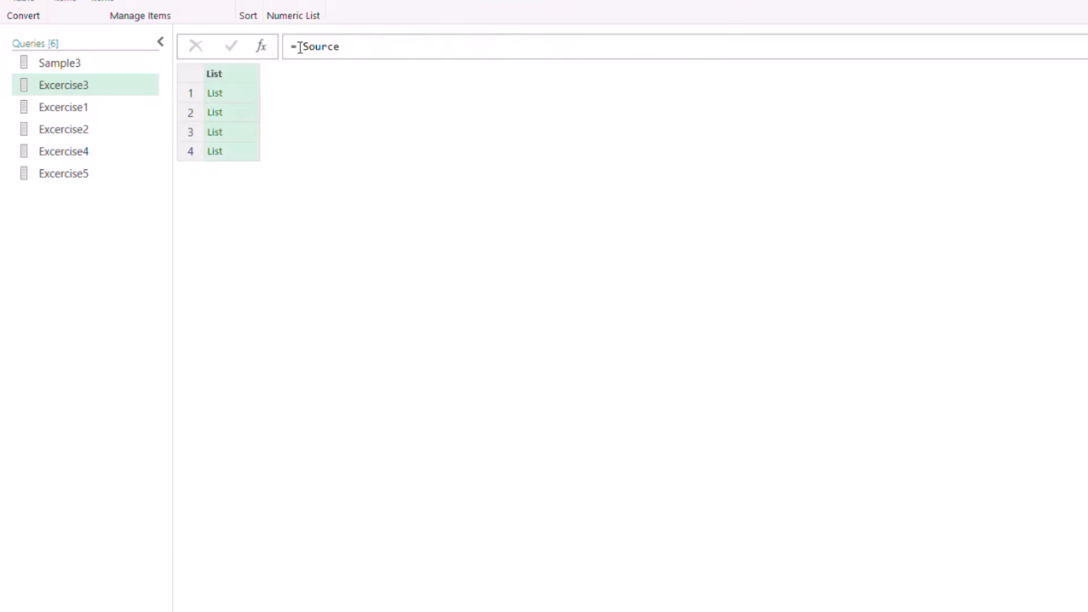
{"action": "left_click", "coordinate": [300, 48]}
{"action": "type", "text": "lstdi"}
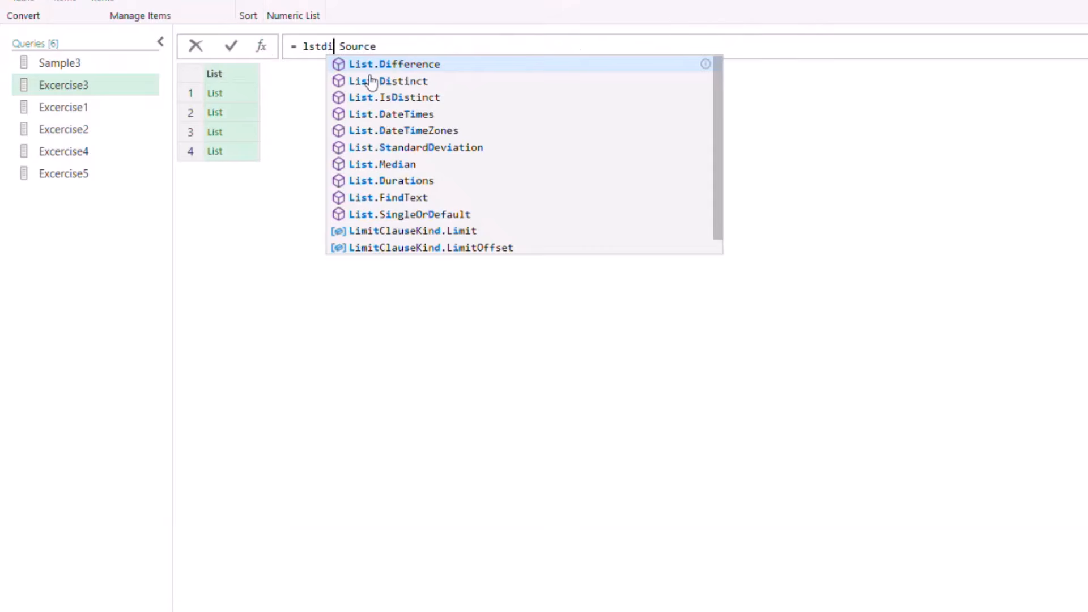
{"action": "left_click", "coordinate": [371, 81]}
{"action": "type", "text": "("}
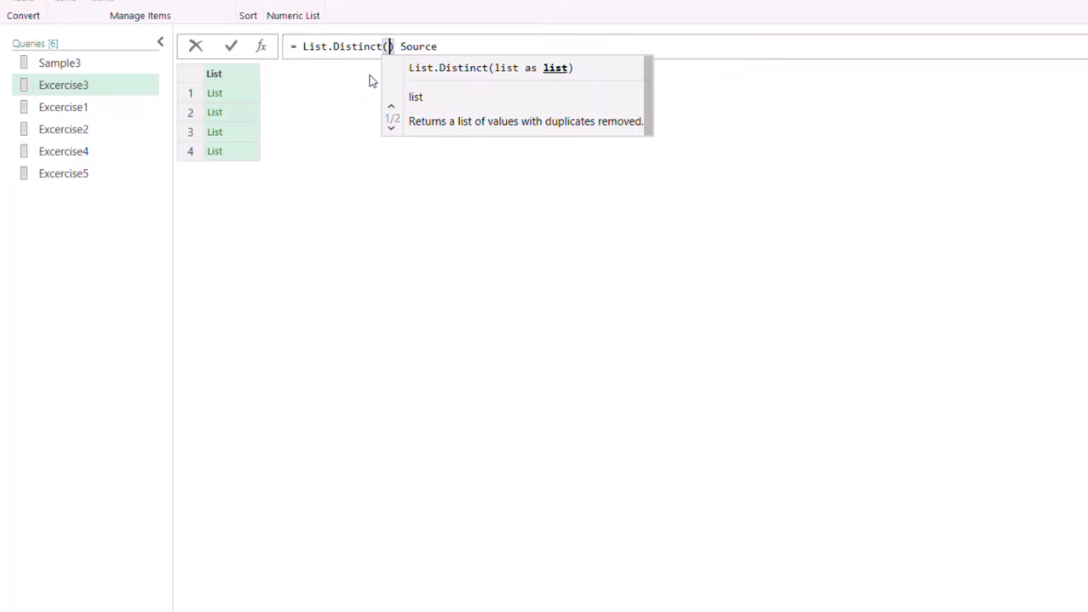
{"action": "key", "text": "Delete"}
{"action": "key", "text": "Delete"}
{"action": "left_click", "coordinate": [447, 47]}
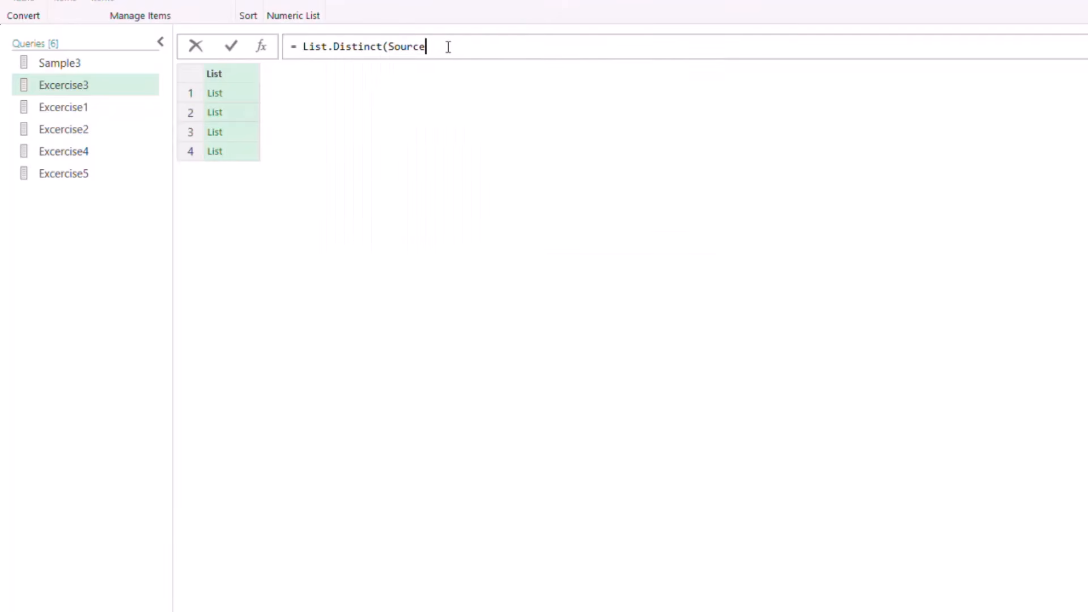
Complete the List.Distinct formula with the equation criterion each List.Sort(_) and apply it.
{"action": "type", "text": ", "}
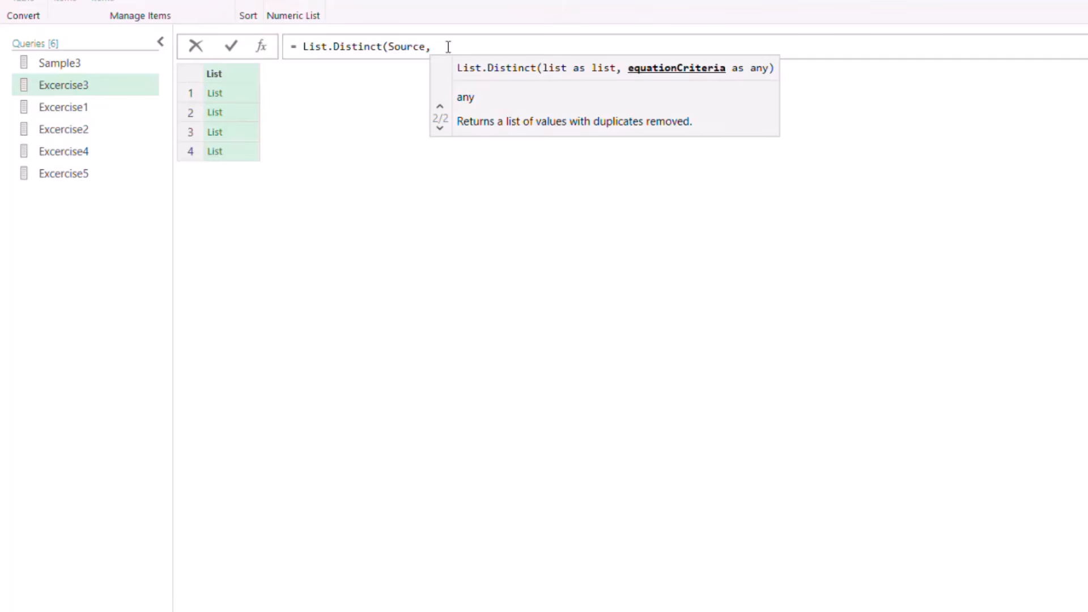
{"action": "type", "text": "each"}
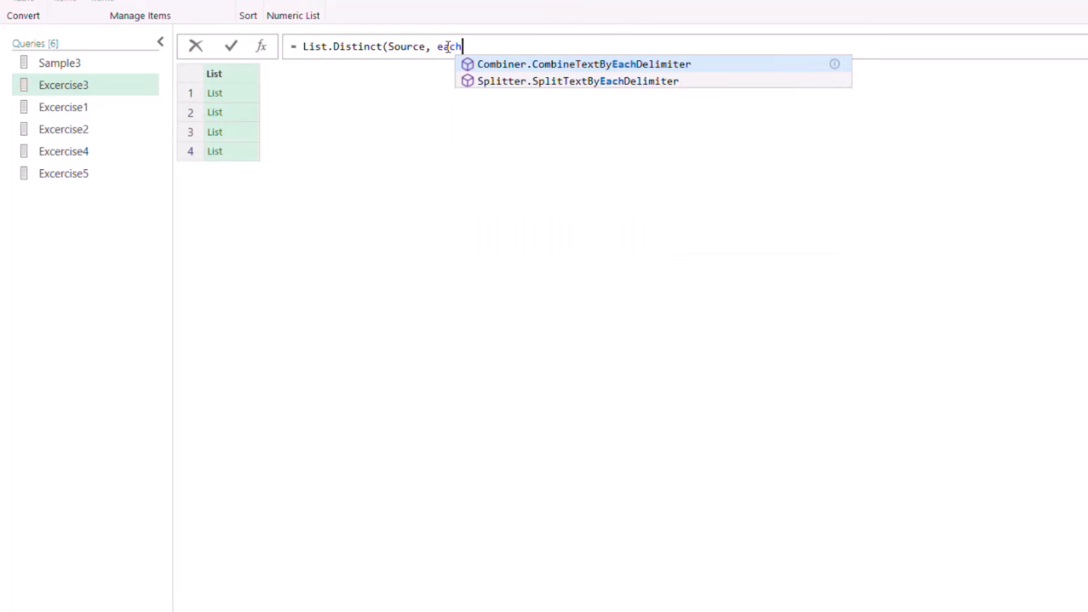
{"action": "type", "text": " lis"}
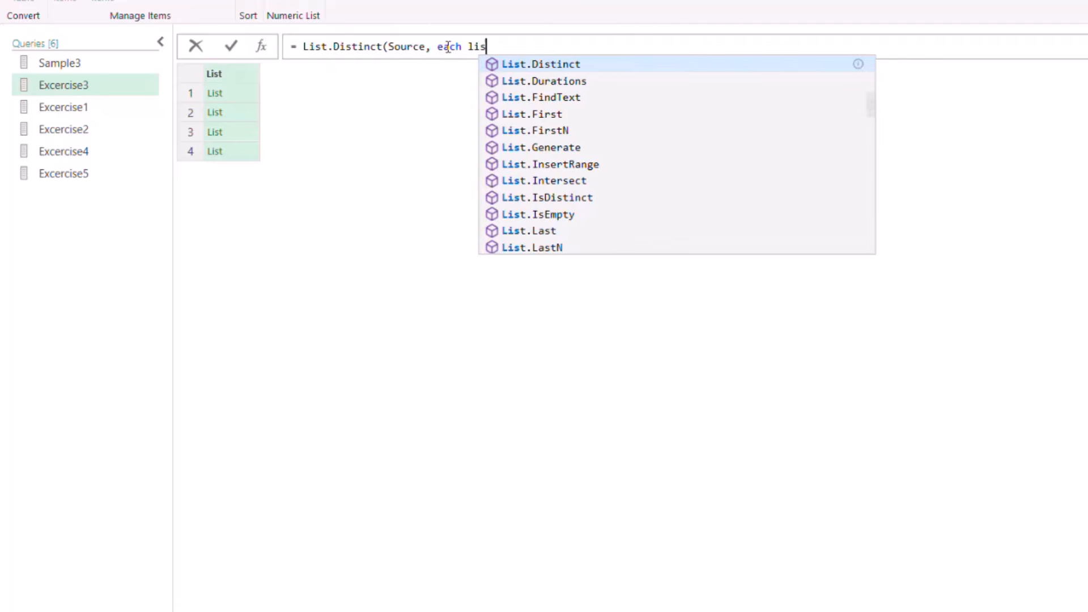
{"action": "type", "text": "so"}
{"action": "key", "text": "Tab"}
{"action": "type", "text": "("}
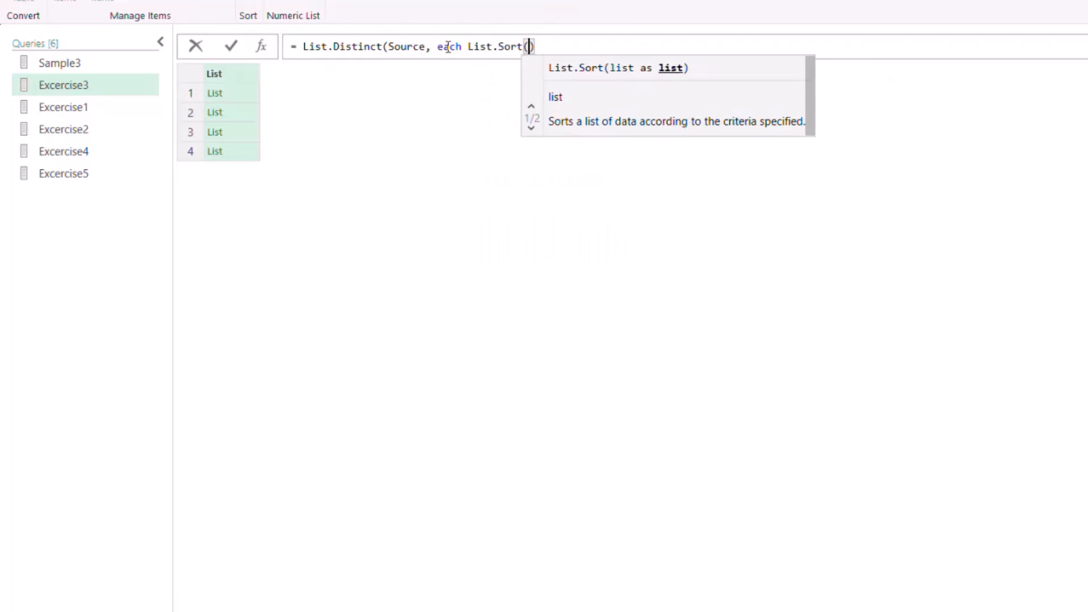
{"action": "type", "text": "_)"}
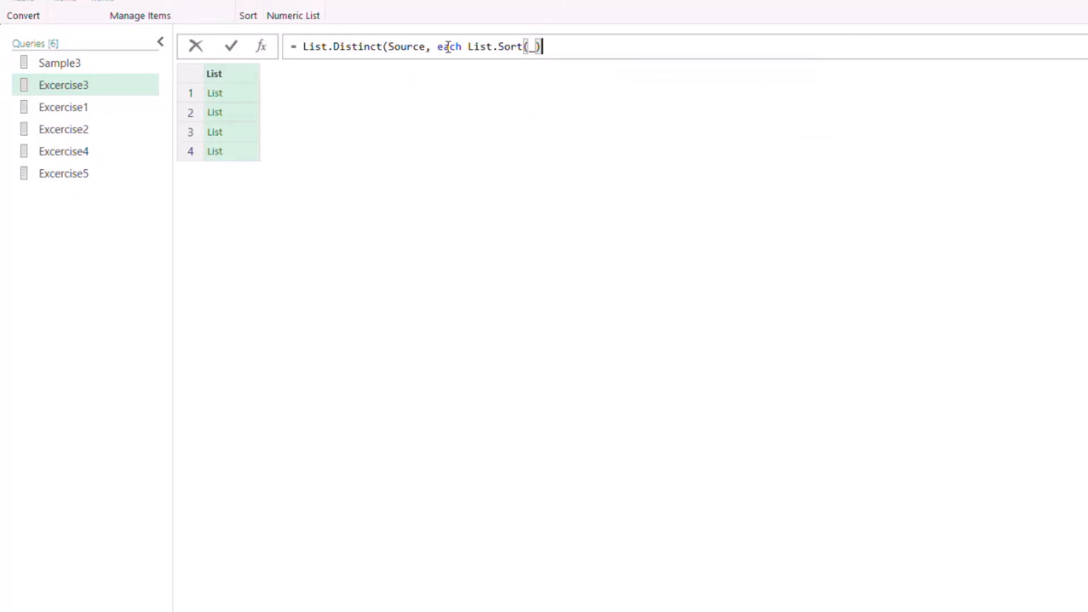
{"action": "type", "text": ")"}
{"action": "left_click", "coordinate": [231, 45]}
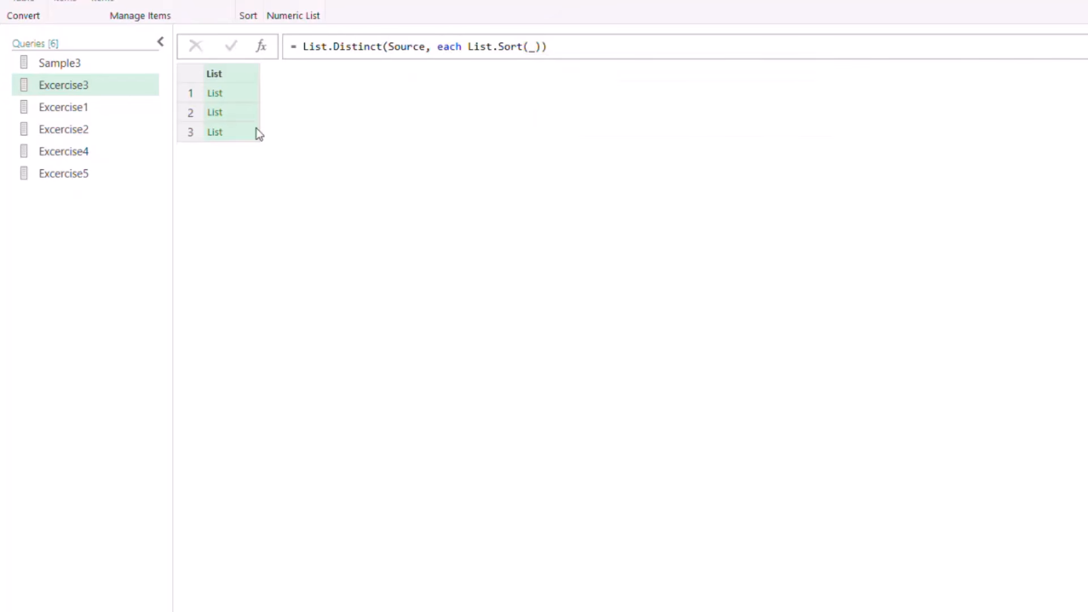
Check the items of each nested list returned by the List.Distinct step.
{"action": "left_click", "coordinate": [244, 92]}
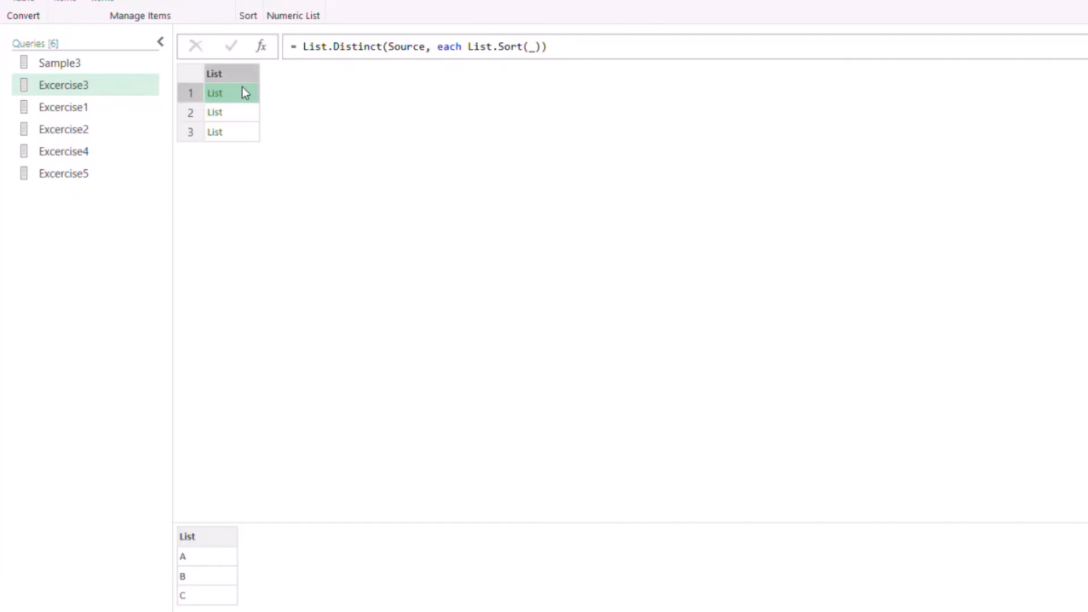
{"action": "left_click", "coordinate": [253, 114]}
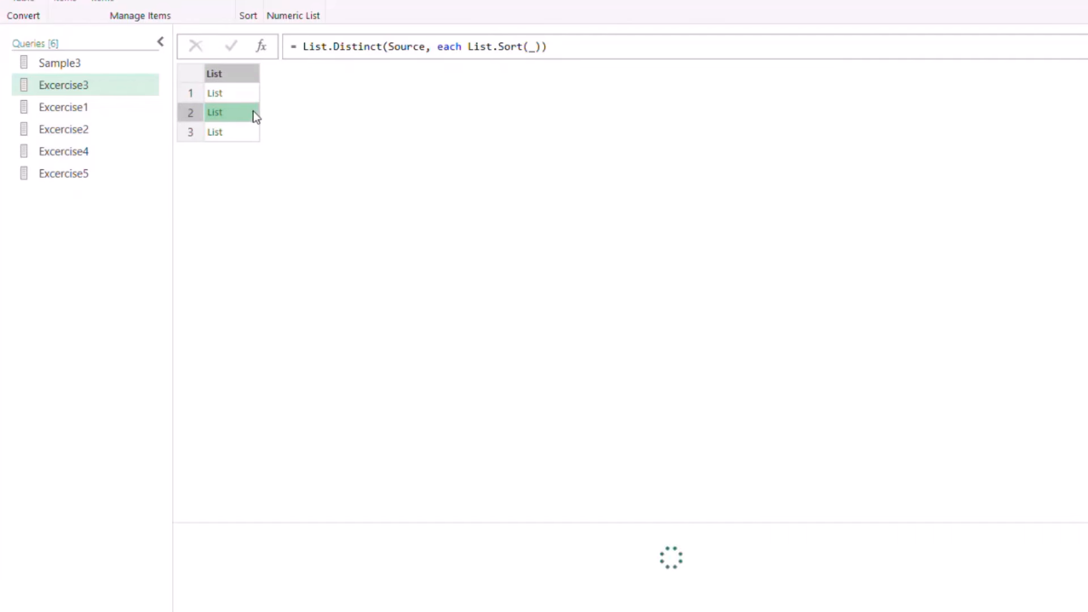
{"action": "left_click", "coordinate": [248, 133]}
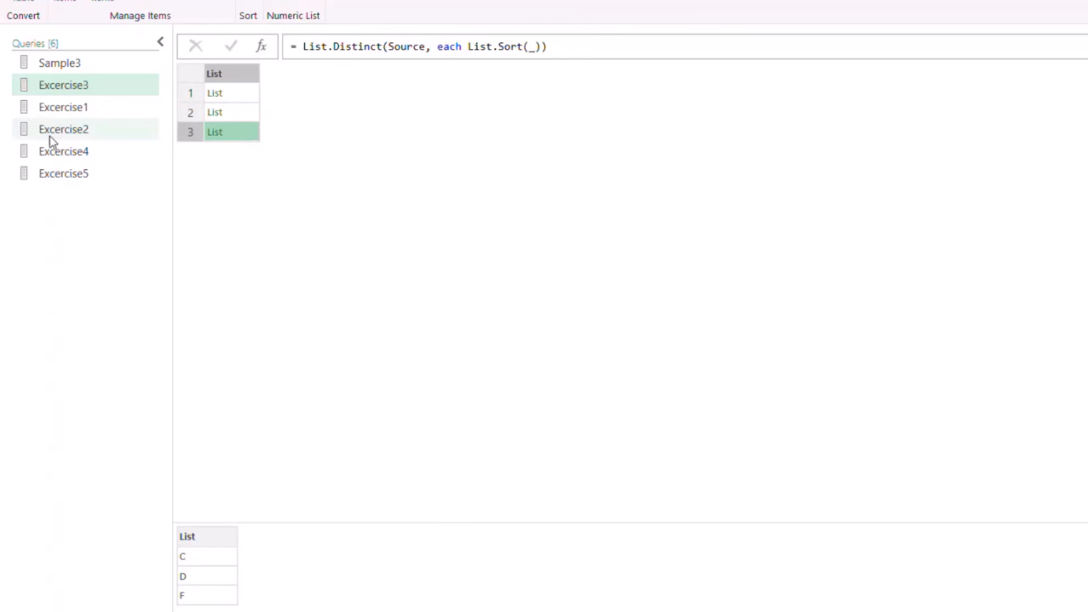
Display the Excercise1 query and check the names returned by List.Distinct(Source).
{"action": "left_click", "coordinate": [95, 109]}
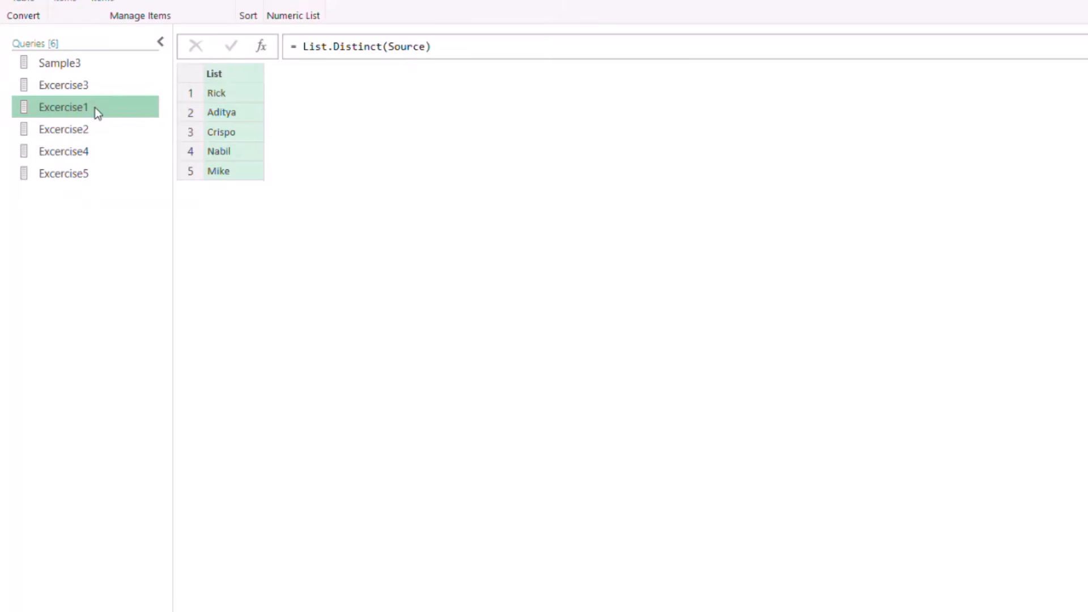
{"action": "left_click", "coordinate": [254, 95]}
{"action": "left_click", "coordinate": [255, 113]}
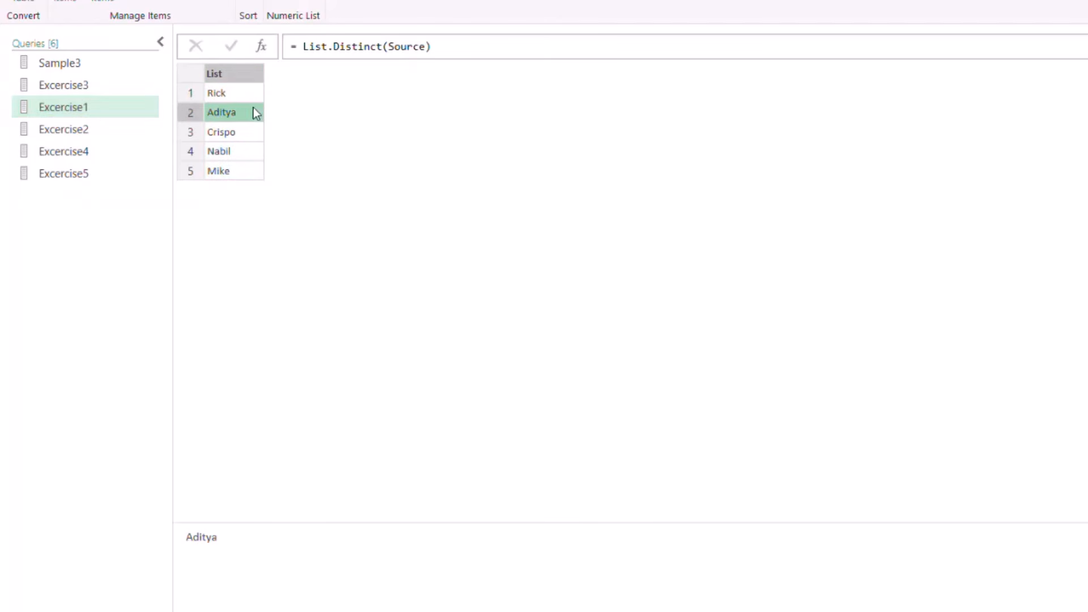
{"action": "left_click", "coordinate": [252, 96]}
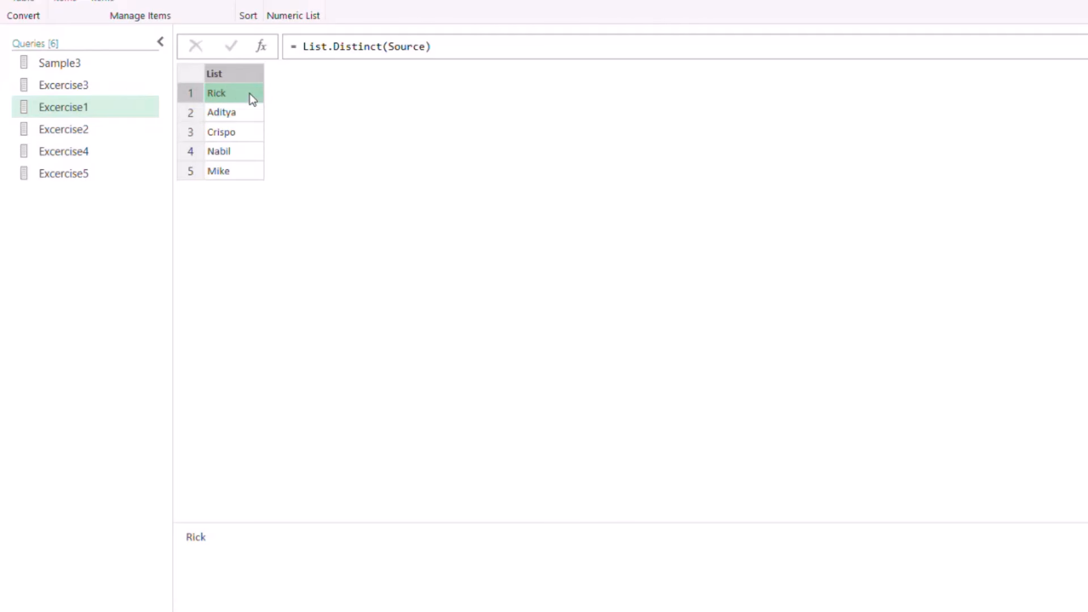
{"action": "left_click", "coordinate": [251, 113]}
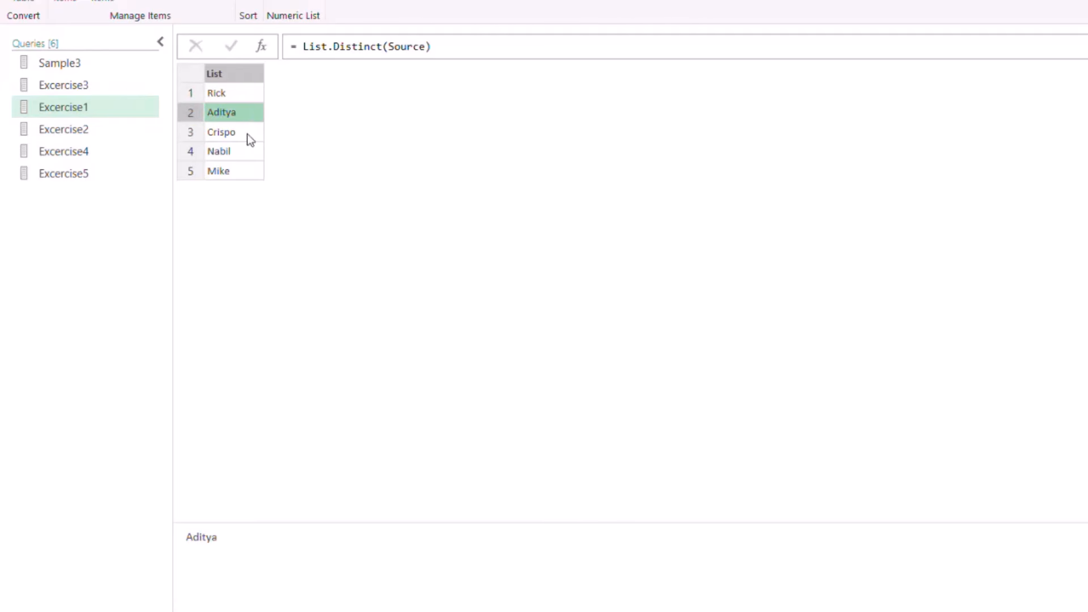
{"action": "left_click", "coordinate": [251, 155]}
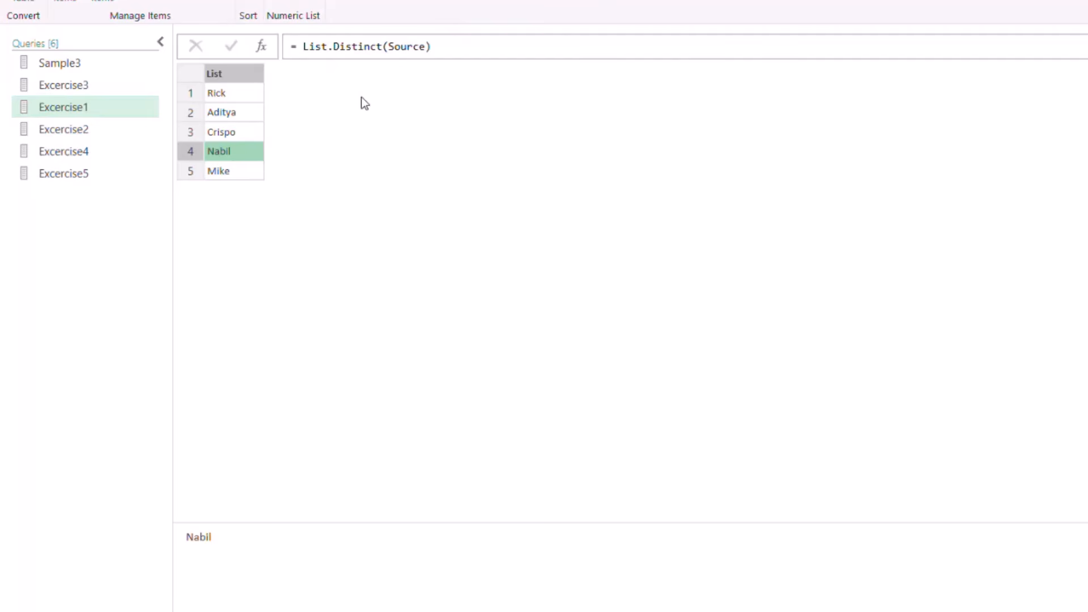
Display the Excercise2 query, preview its first nested list and enlarge the preview area.
{"action": "left_click", "coordinate": [82, 133]}
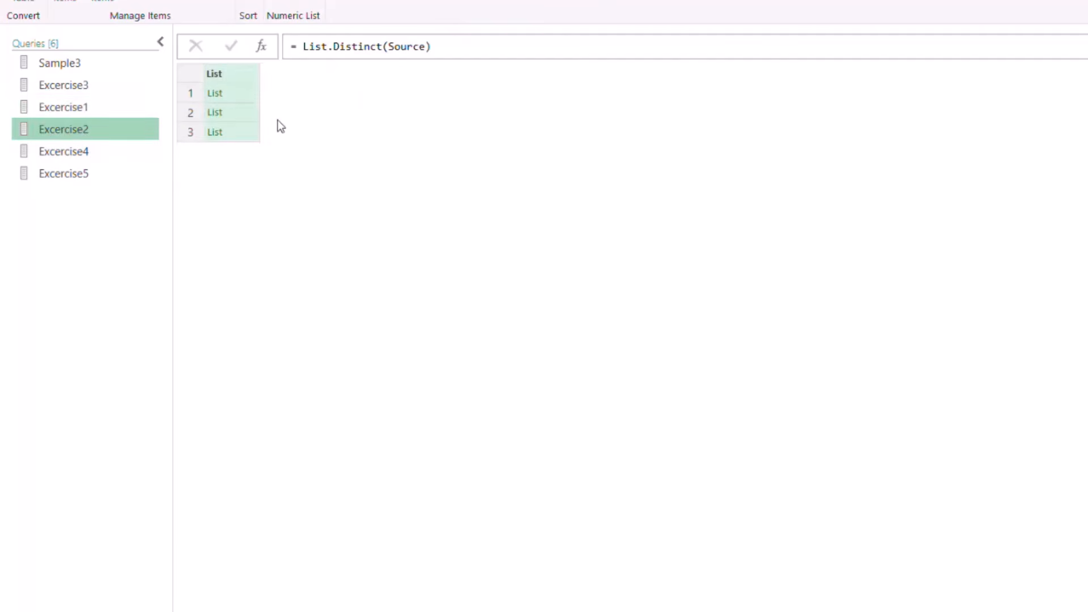
{"action": "left_click", "coordinate": [255, 94]}
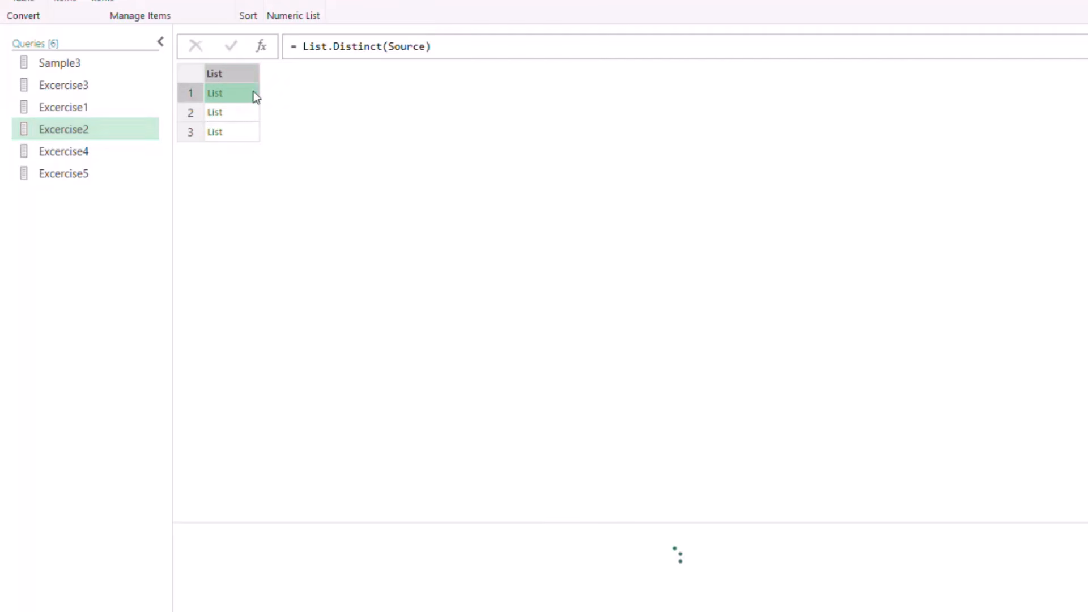
{"action": "left_click_drag", "start_coordinate": [433, 526], "coordinate": [511, 469]}
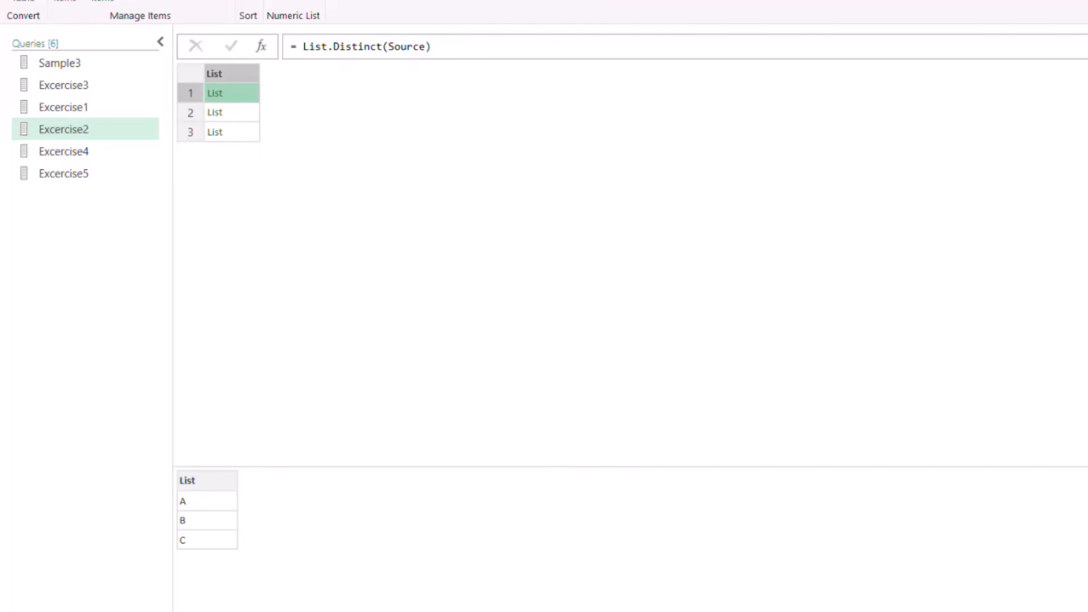
Show the Source step of Excercise2, compare its first and third lists {"A", "B", "C"}, and return to the List.Distinct step.
{"action": "left_click", "coordinate": [1086, 167]}
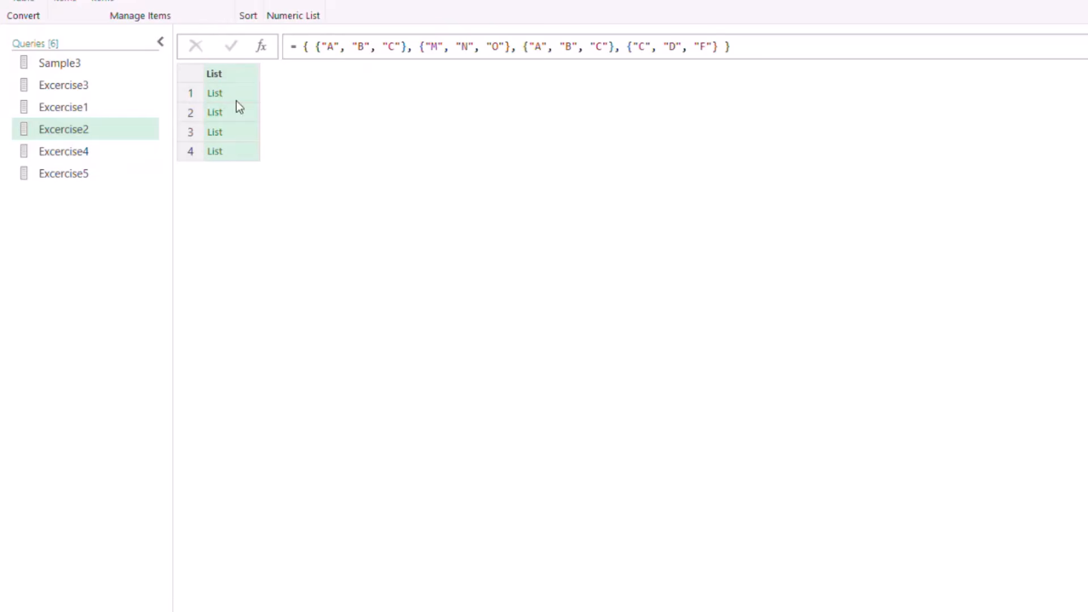
{"action": "left_click_drag", "start_coordinate": [316, 46], "coordinate": [406, 47]}
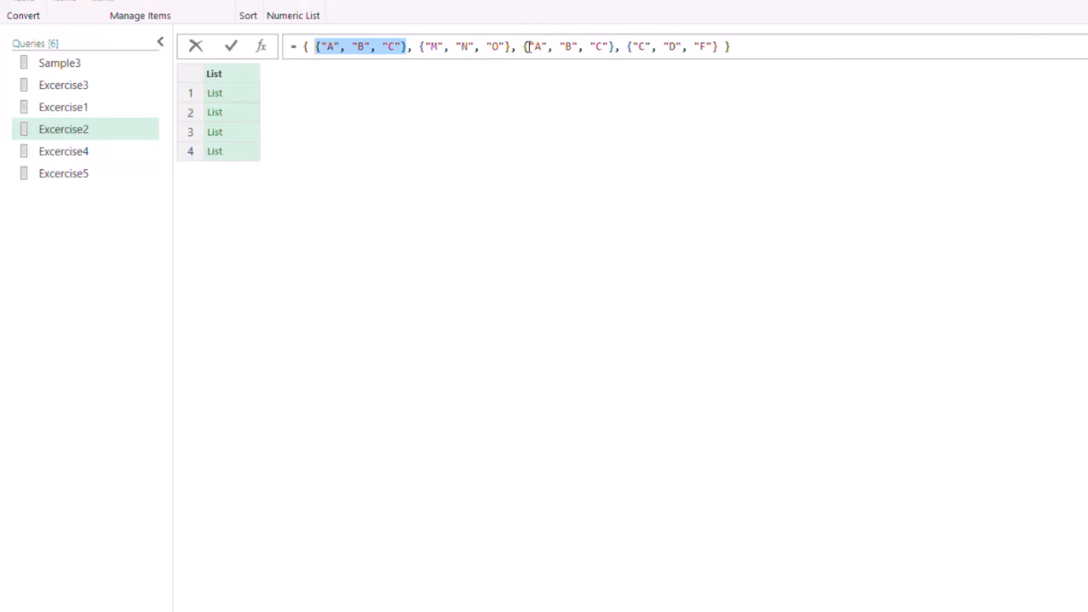
{"action": "left_click", "coordinate": [317, 47]}
{"action": "left_click_drag", "start_coordinate": [317, 47], "coordinate": [407, 47]}
{"action": "left_click_drag", "start_coordinate": [523, 47], "coordinate": [616, 46]}
{"action": "left_click", "coordinate": [249, 93]}
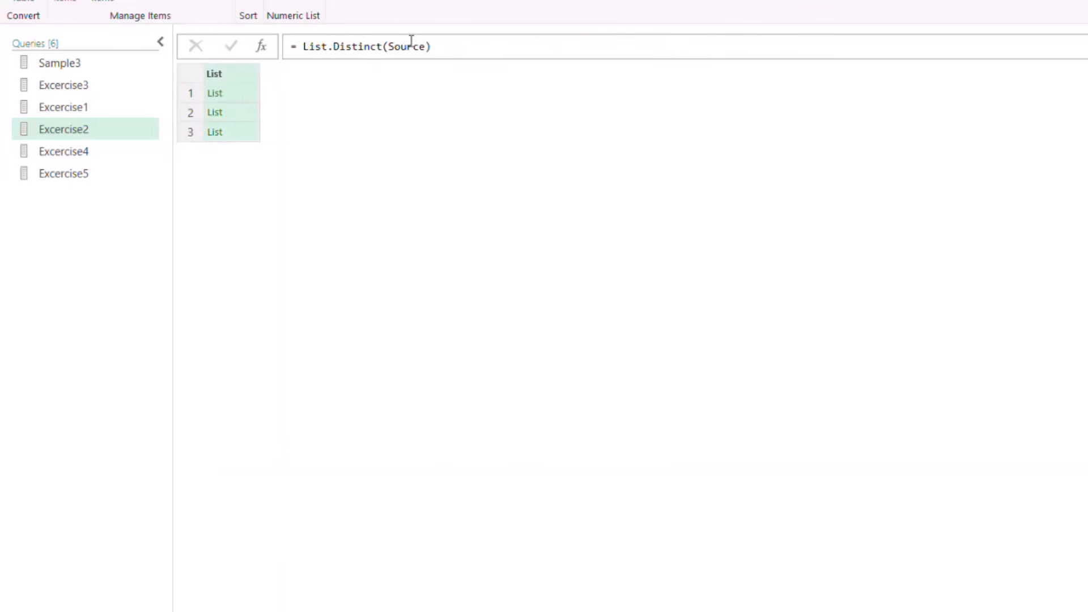
Preview the first two nested lists returned by the List.Distinct step of Excercise2.
{"action": "left_click", "coordinate": [255, 93]}
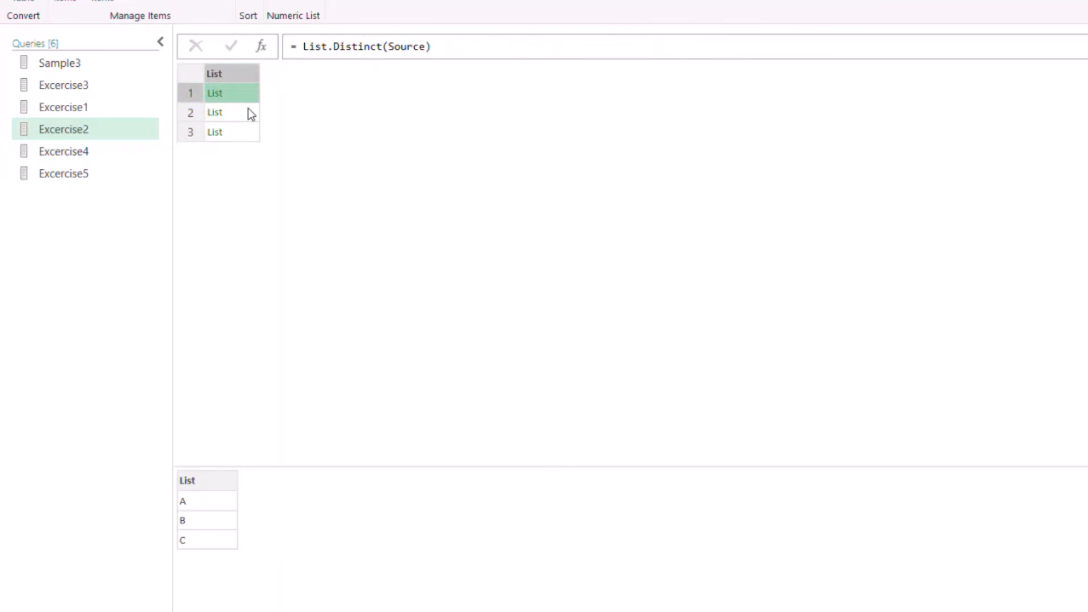
{"action": "left_click", "coordinate": [250, 112]}
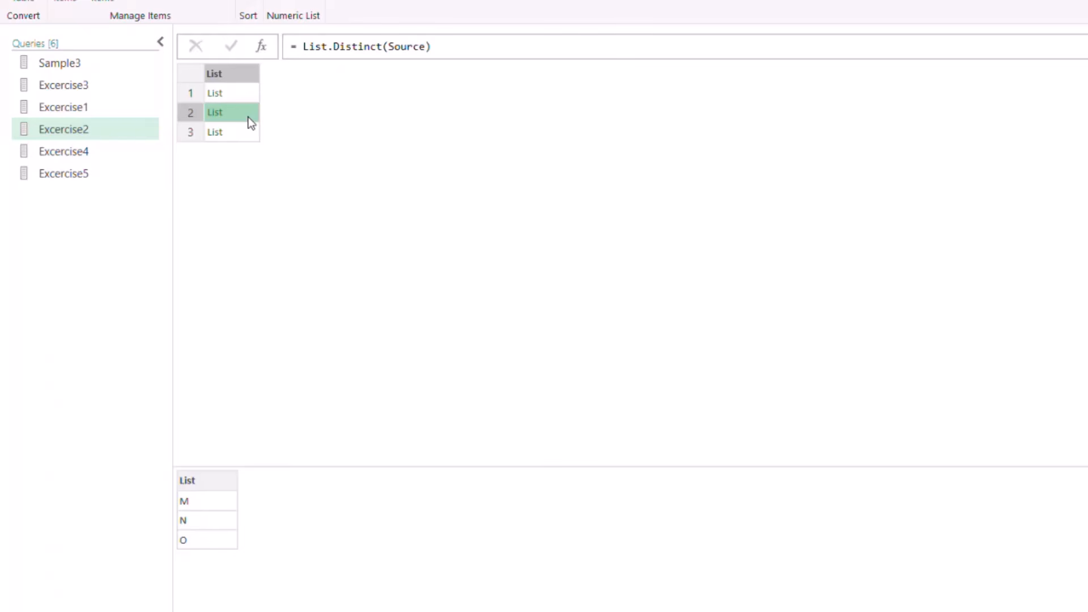
Display Excercise4, compare the first and last records in its Source step, and preview the first record of the List.Distinct step.
{"action": "left_click", "coordinate": [97, 156]}
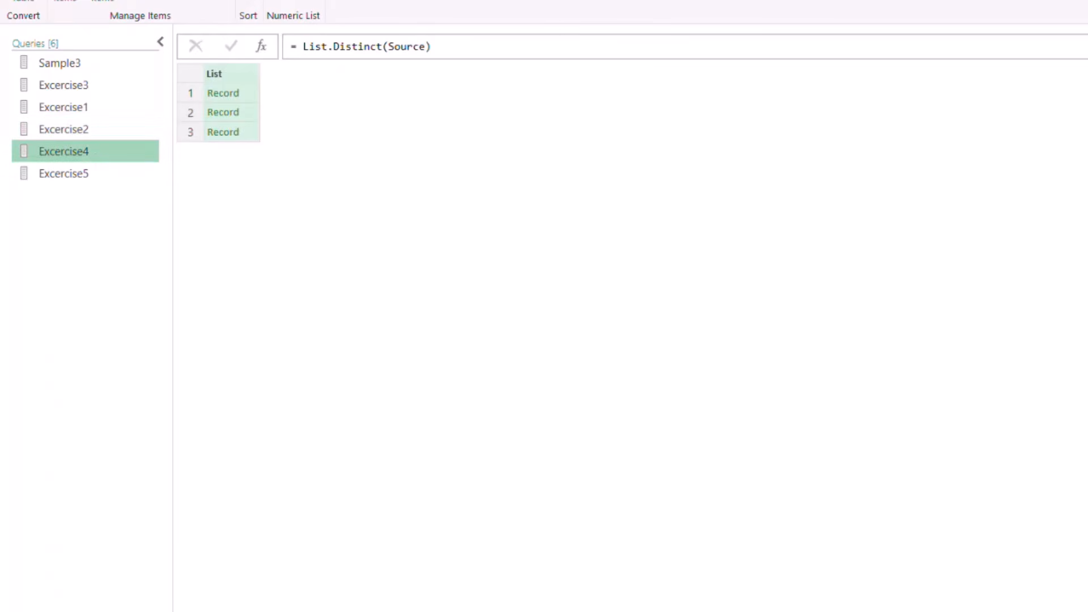
{"action": "left_click", "coordinate": [1087, 102]}
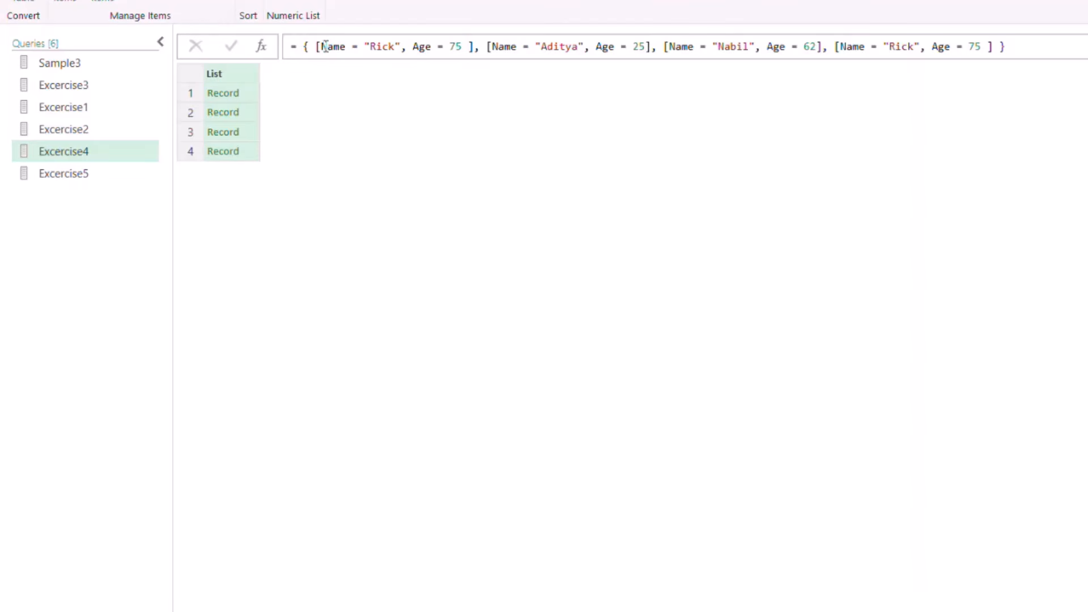
{"action": "left_click_drag", "start_coordinate": [315, 46], "coordinate": [476, 46]}
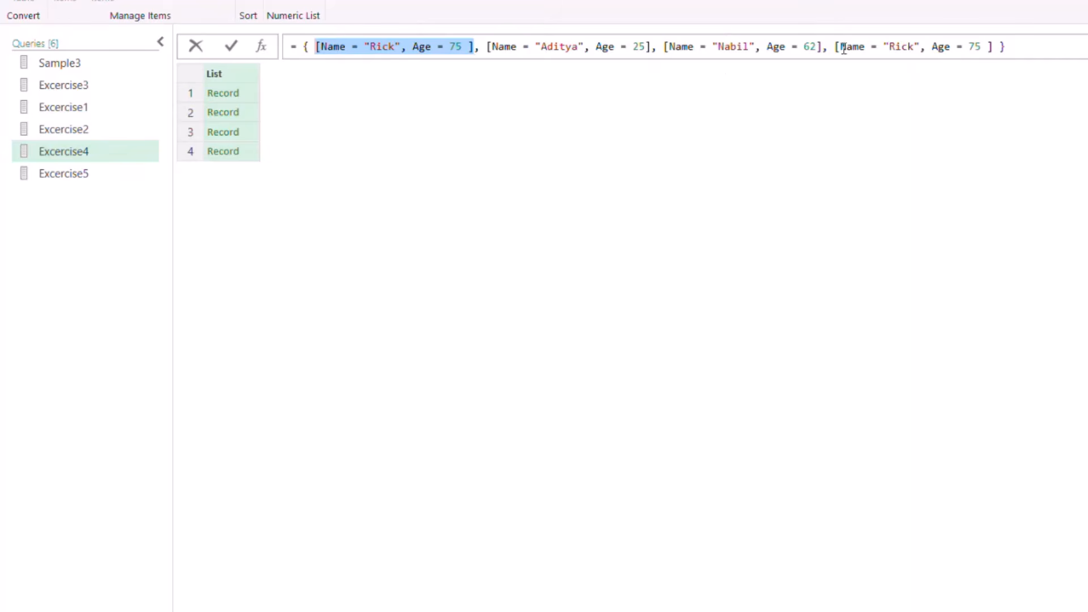
{"action": "left_click_drag", "start_coordinate": [836, 47], "coordinate": [997, 45]}
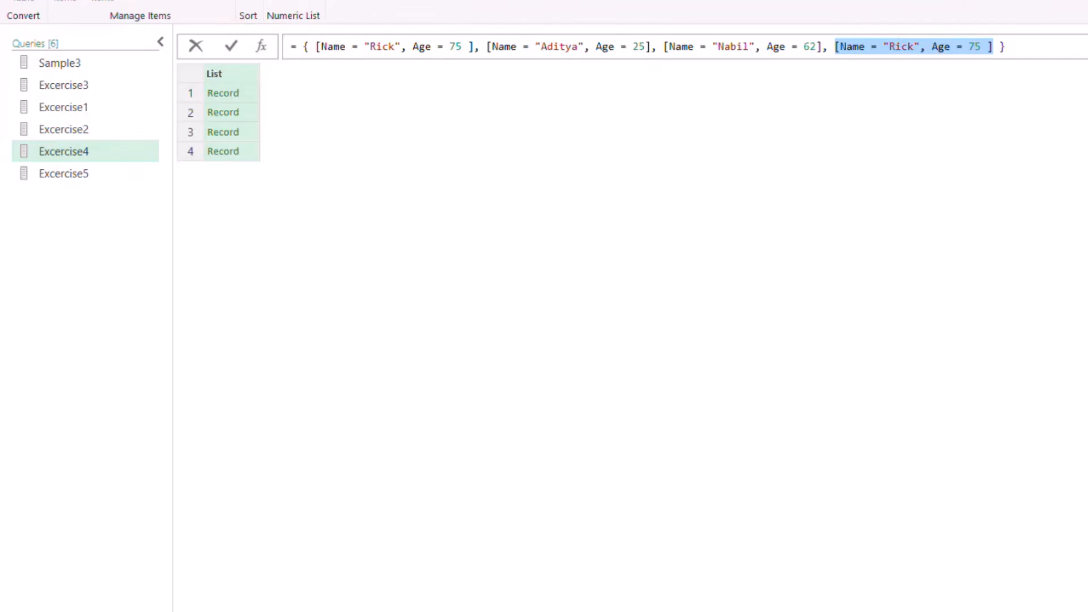
{"action": "key", "text": "Escape"}
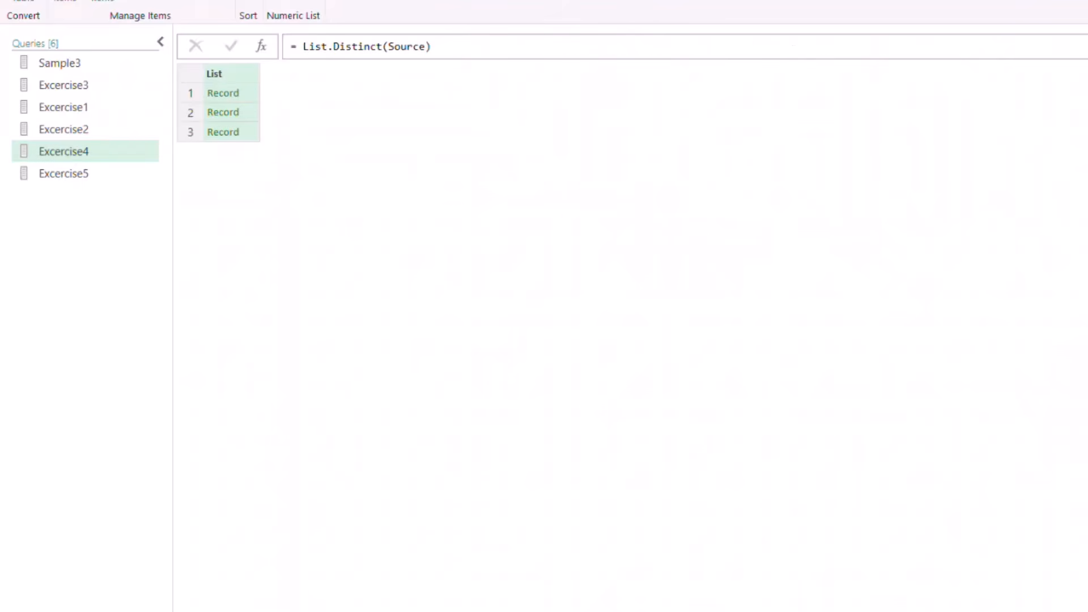
{"action": "left_click", "coordinate": [254, 96]}
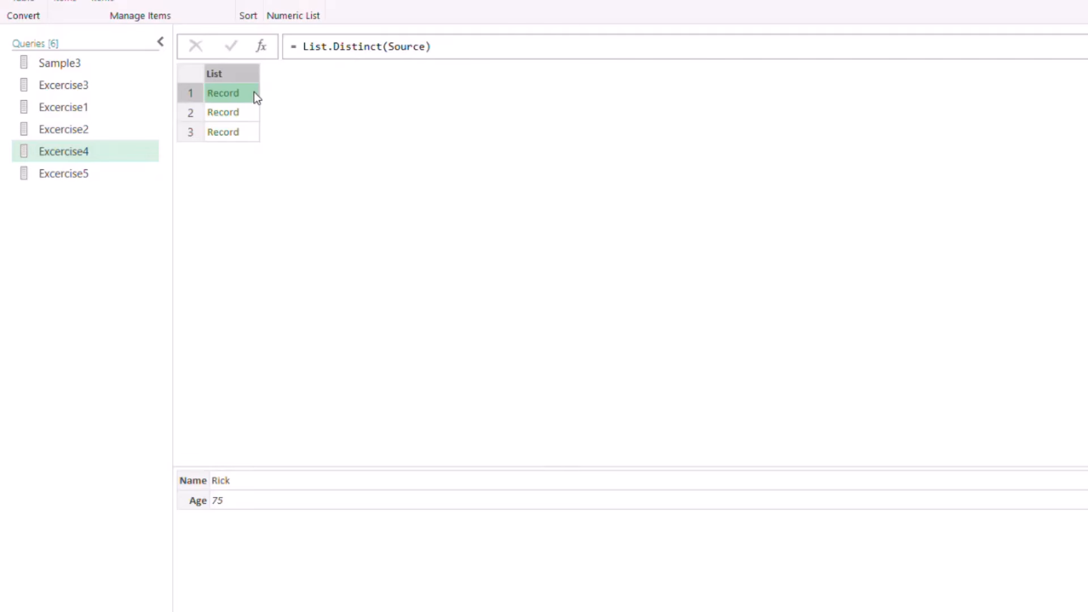
Display Excercise5, expand its formula, and compare the Name and Age fields of the first and last records.
{"action": "left_click", "coordinate": [89, 175]}
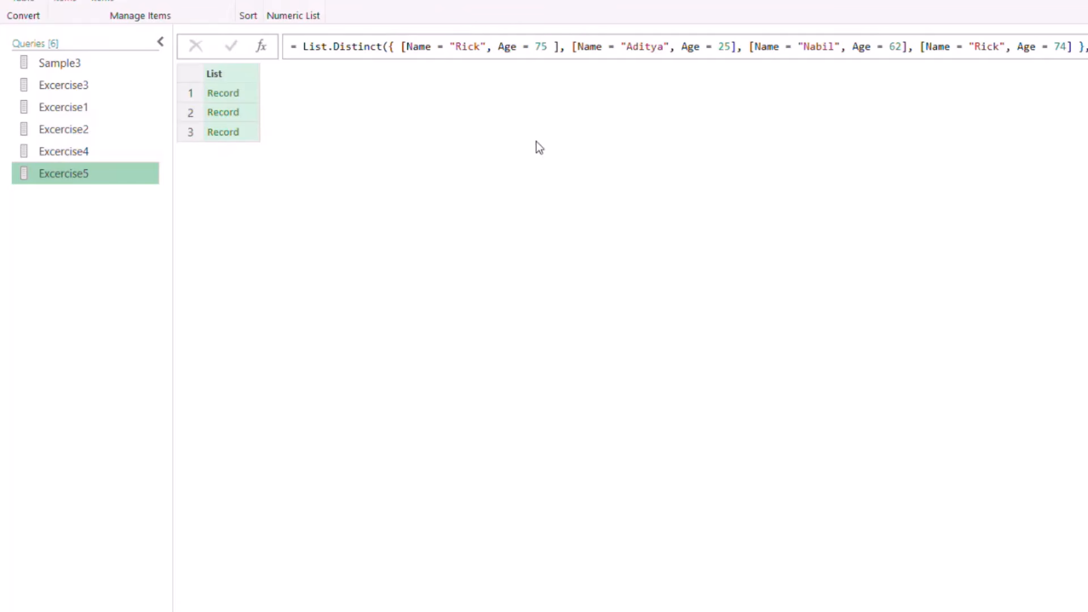
{"action": "left_click", "coordinate": [1087, 46]}
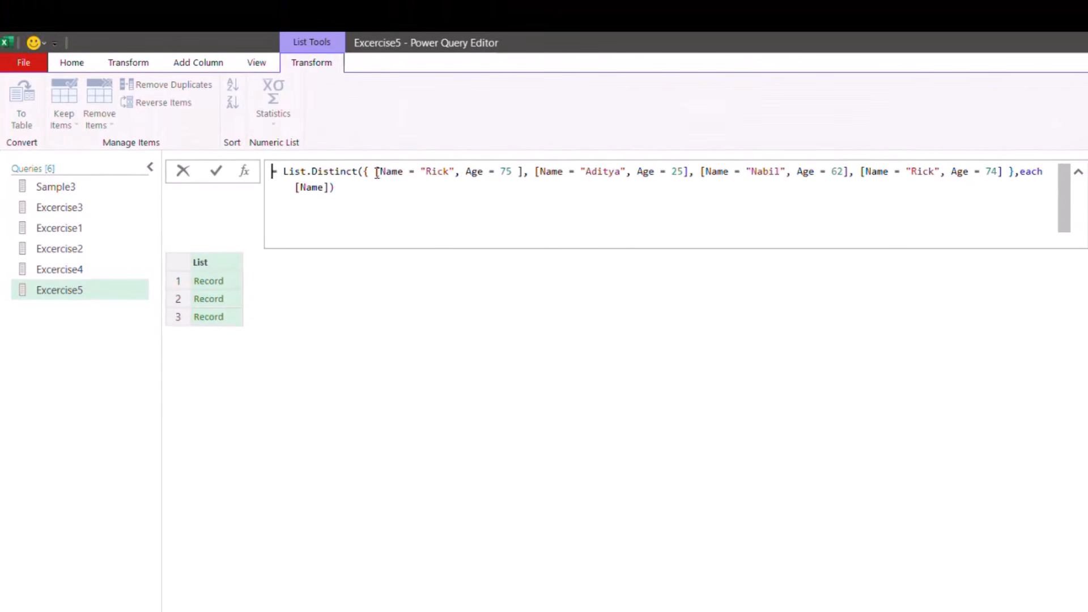
{"action": "left_click_drag", "start_coordinate": [377, 172], "coordinate": [526, 173]}
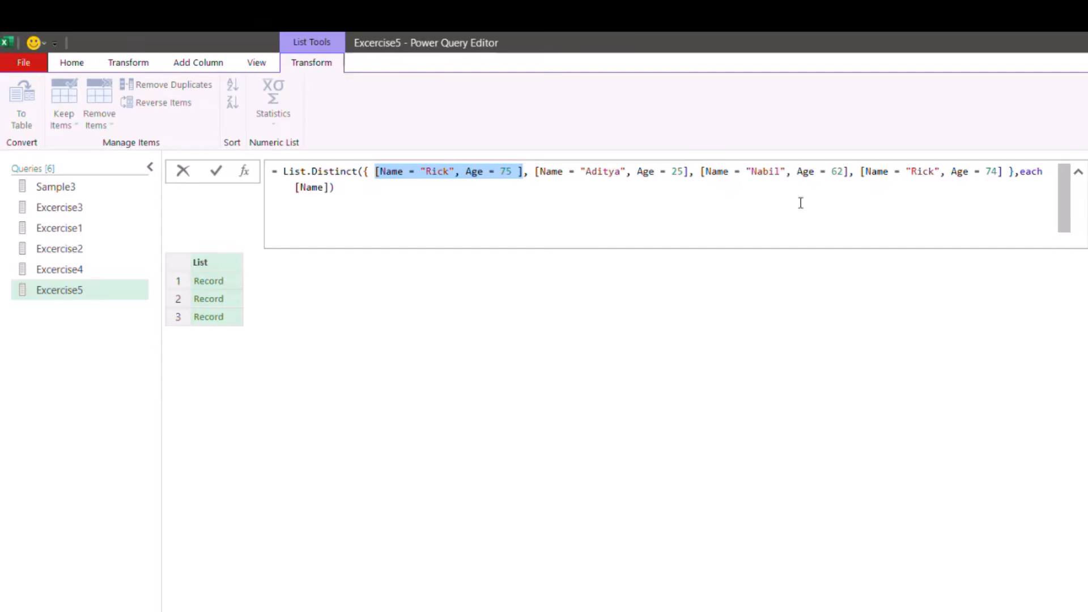
{"action": "left_click_drag", "start_coordinate": [861, 171], "coordinate": [1004, 179]}
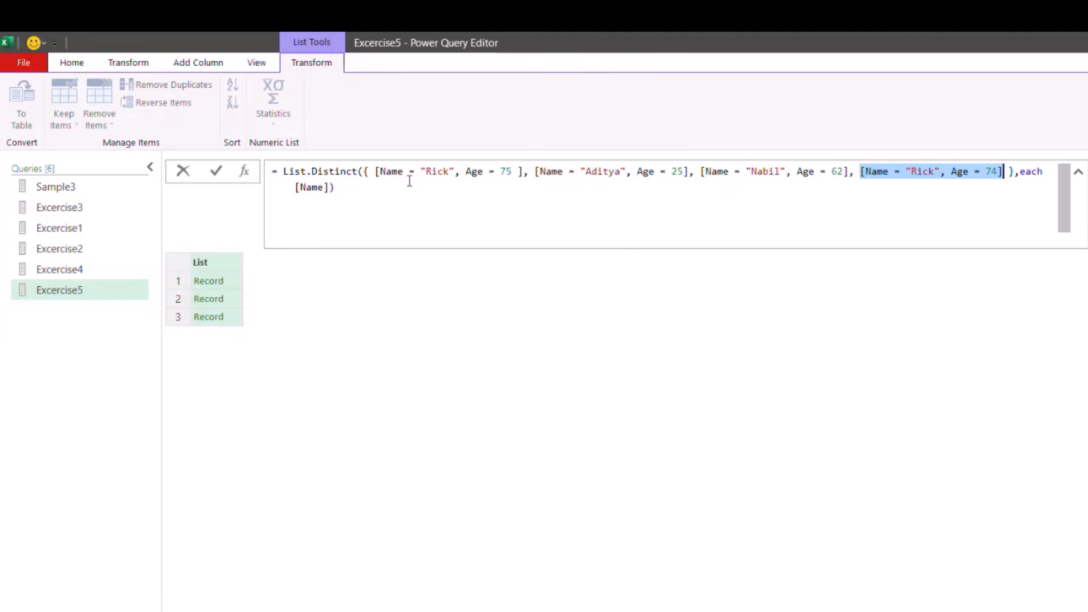
{"action": "left_click_drag", "start_coordinate": [376, 172], "coordinate": [524, 172]}
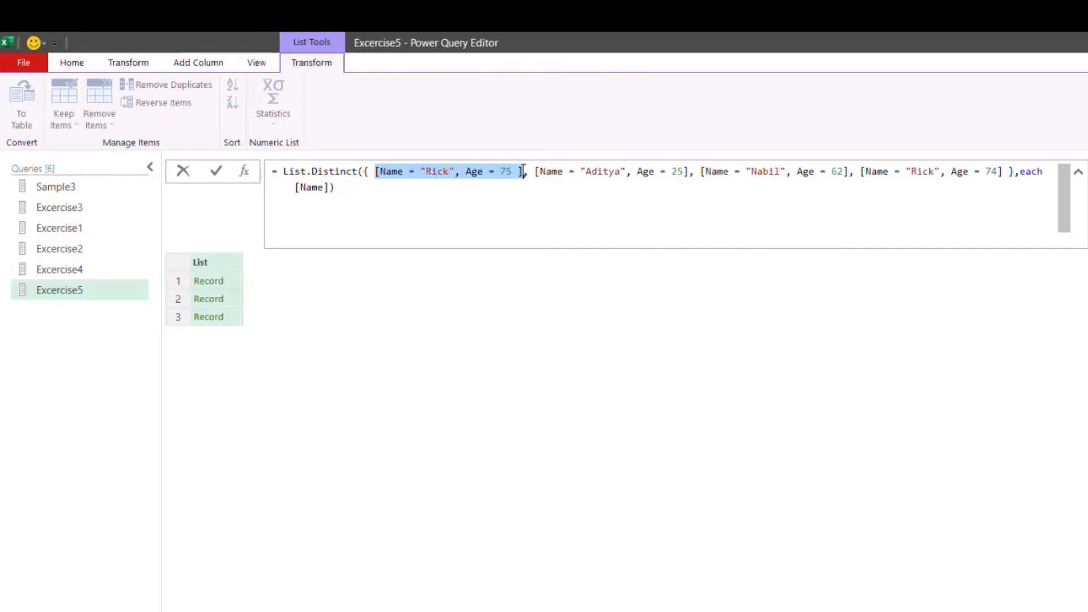
{"action": "left_click_drag", "start_coordinate": [861, 171], "coordinate": [1004, 171]}
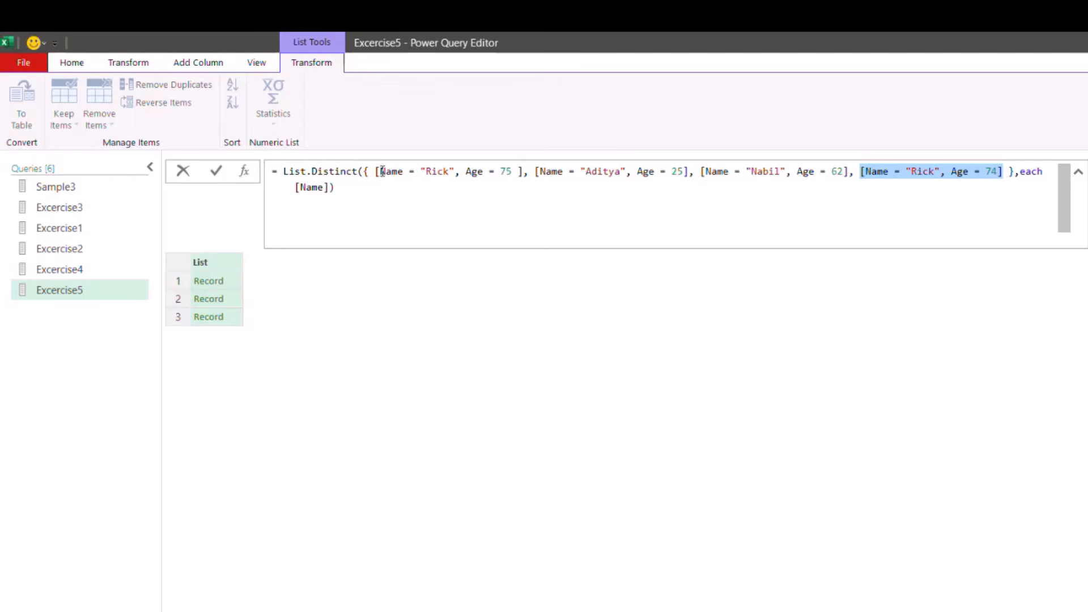
{"action": "left_click_drag", "start_coordinate": [377, 171], "coordinate": [454, 171]}
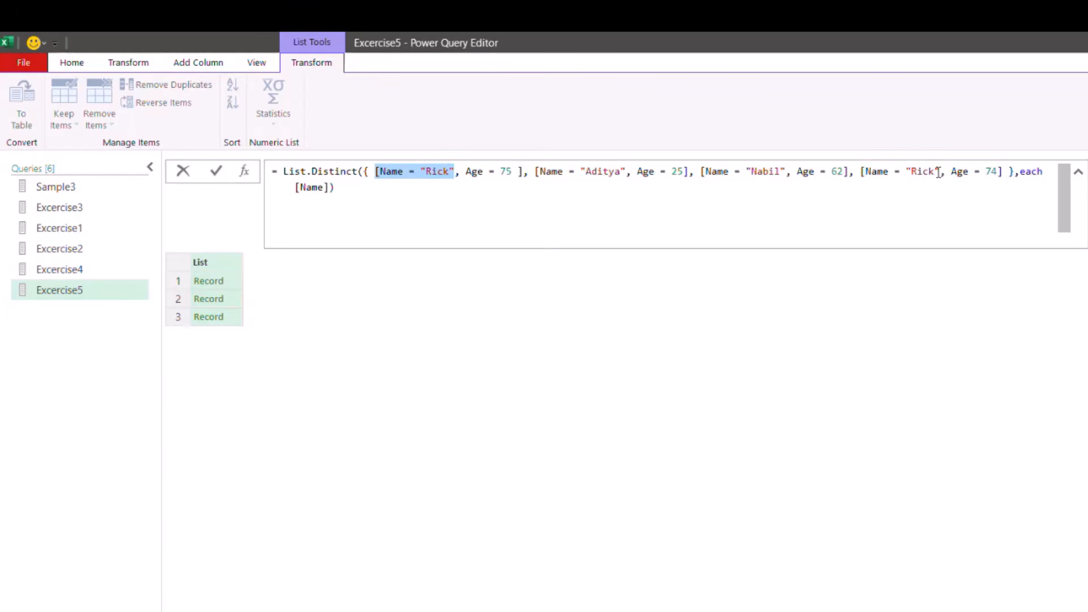
Insert a space before the each [Name] criterion in the List.Distinct formula and commit it.
{"action": "left_click", "coordinate": [1021, 171]}
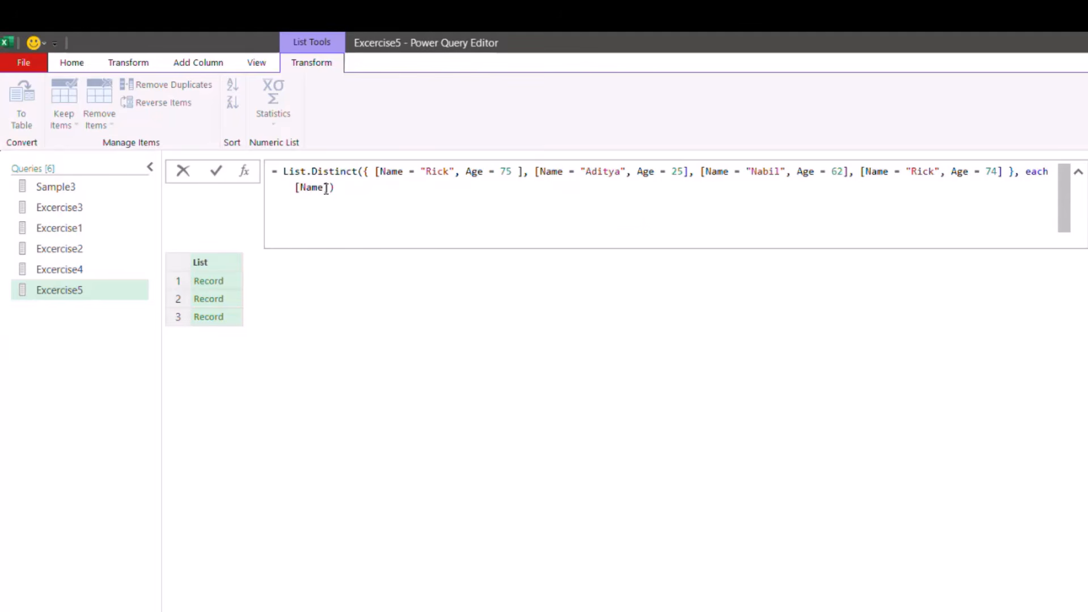
{"action": "left_click_drag", "start_coordinate": [327, 188], "coordinate": [296, 193]}
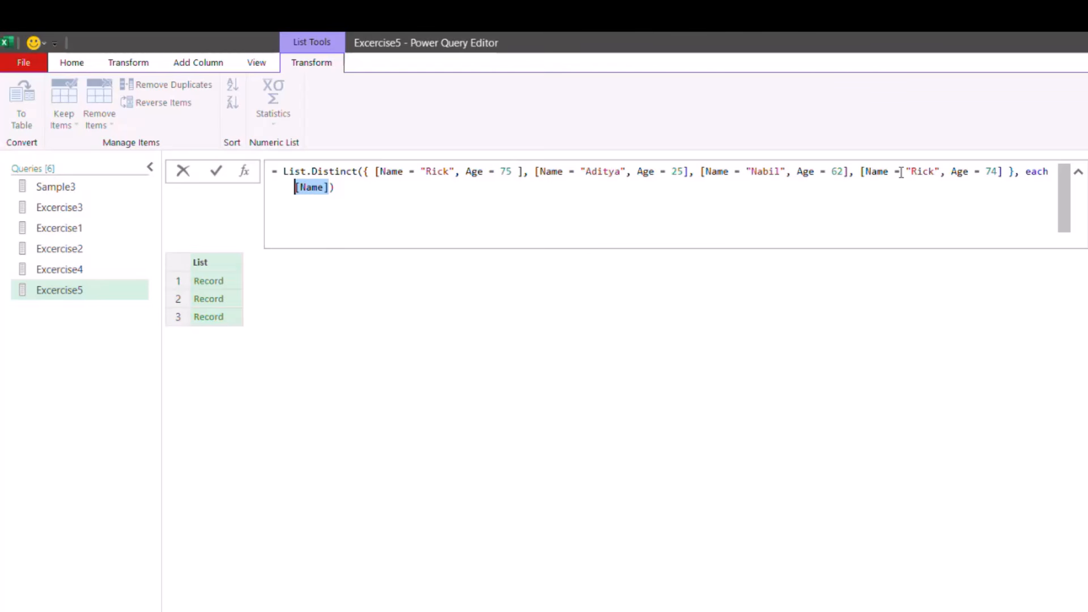
{"action": "left_click", "coordinate": [216, 172]}
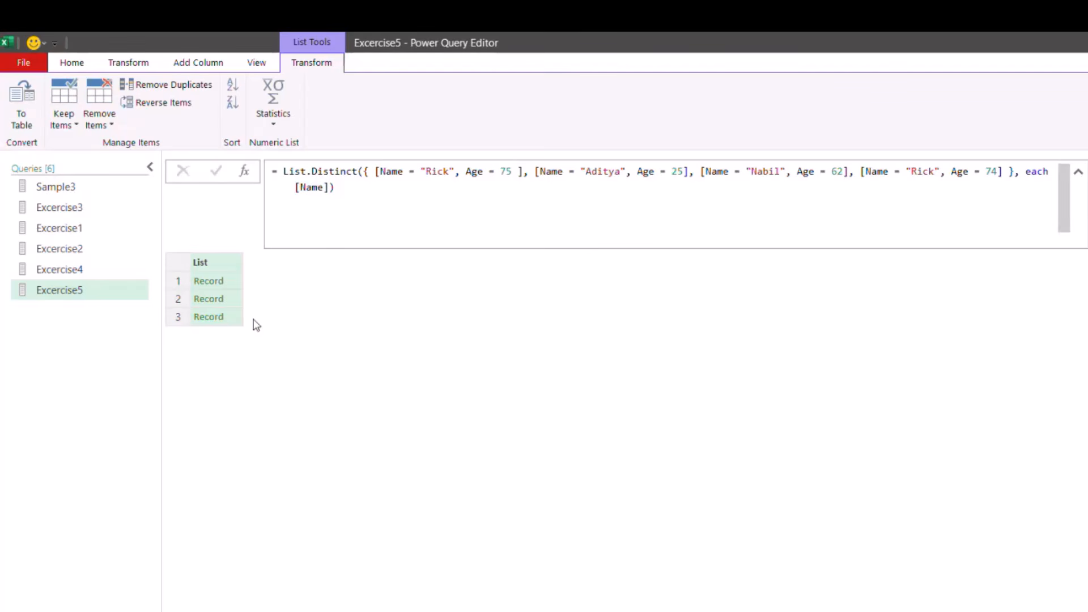
Preview each record returned in Excercise5 and compare them with the last record in the formula.
{"action": "left_click", "coordinate": [232, 317]}
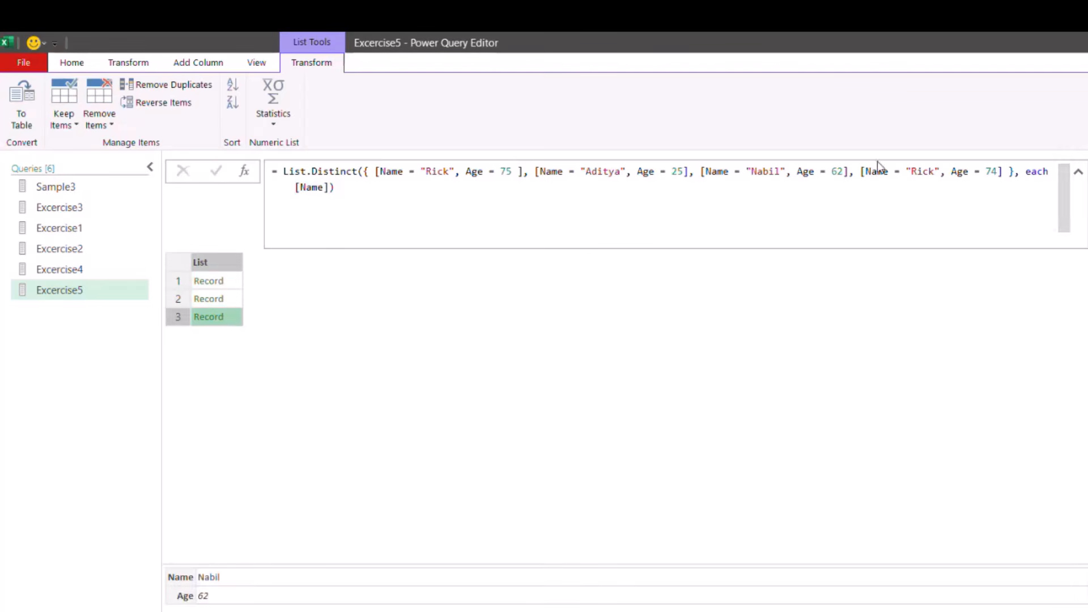
{"action": "left_click_drag", "start_coordinate": [861, 172], "coordinate": [1004, 171]}
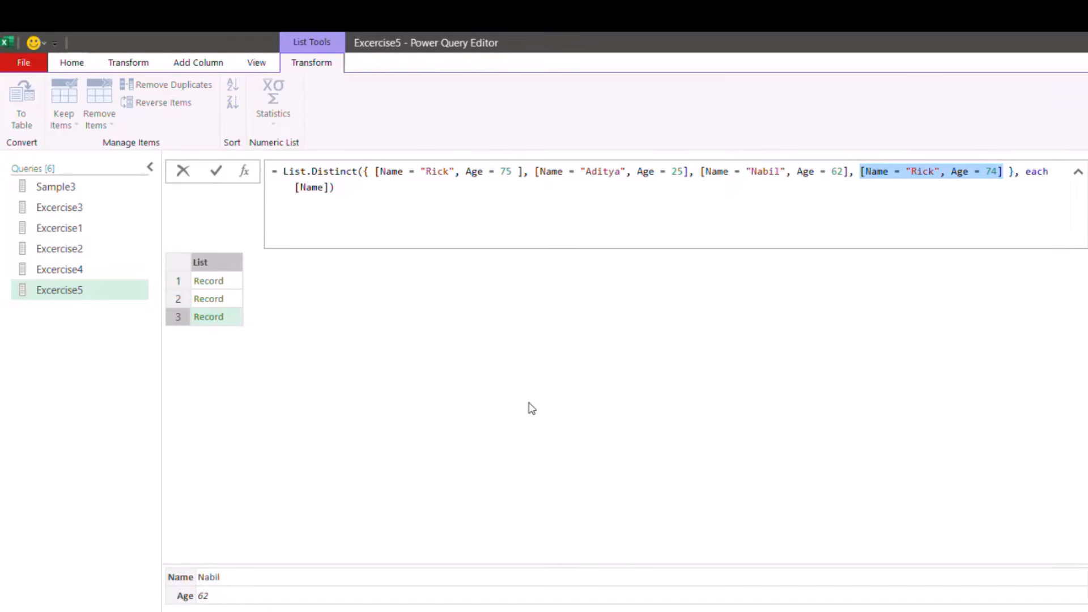
{"action": "left_click", "coordinate": [237, 282]}
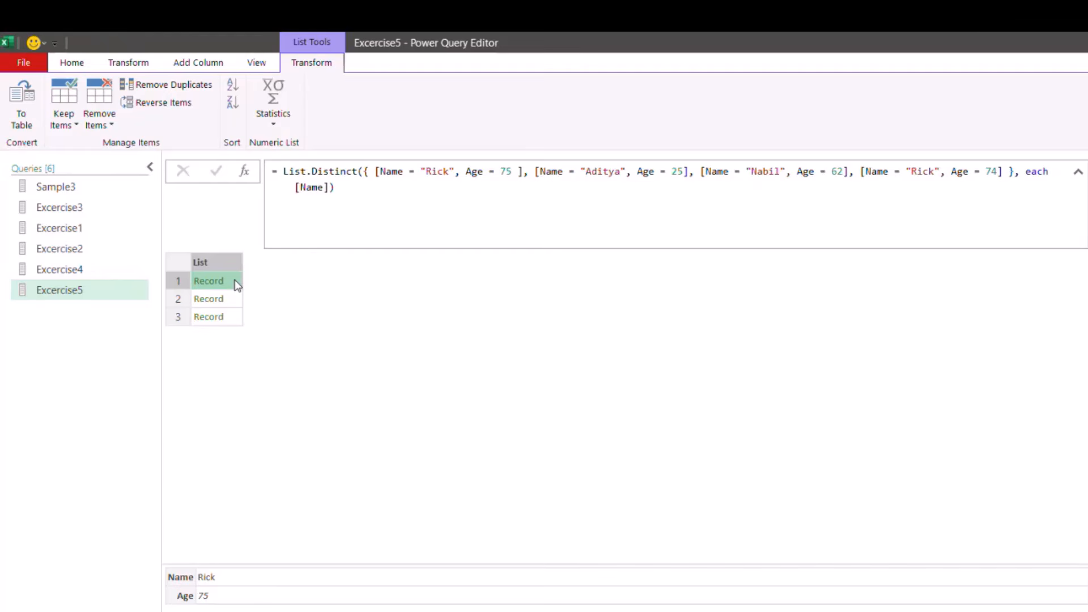
{"action": "left_click", "coordinate": [237, 305]}
{"action": "left_click", "coordinate": [236, 317]}
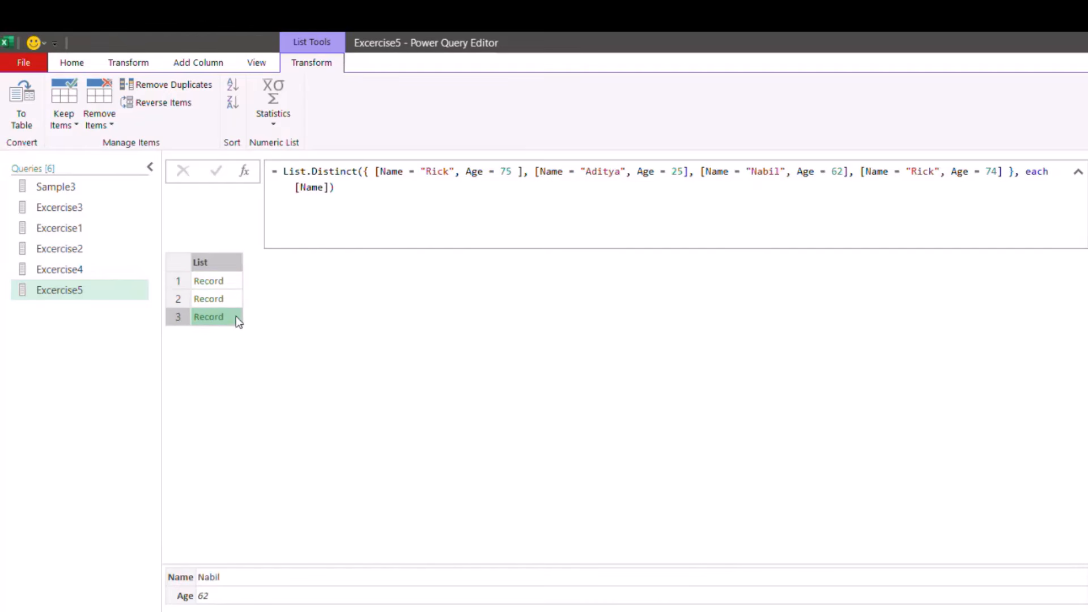
{"action": "left_click", "coordinate": [235, 284]}
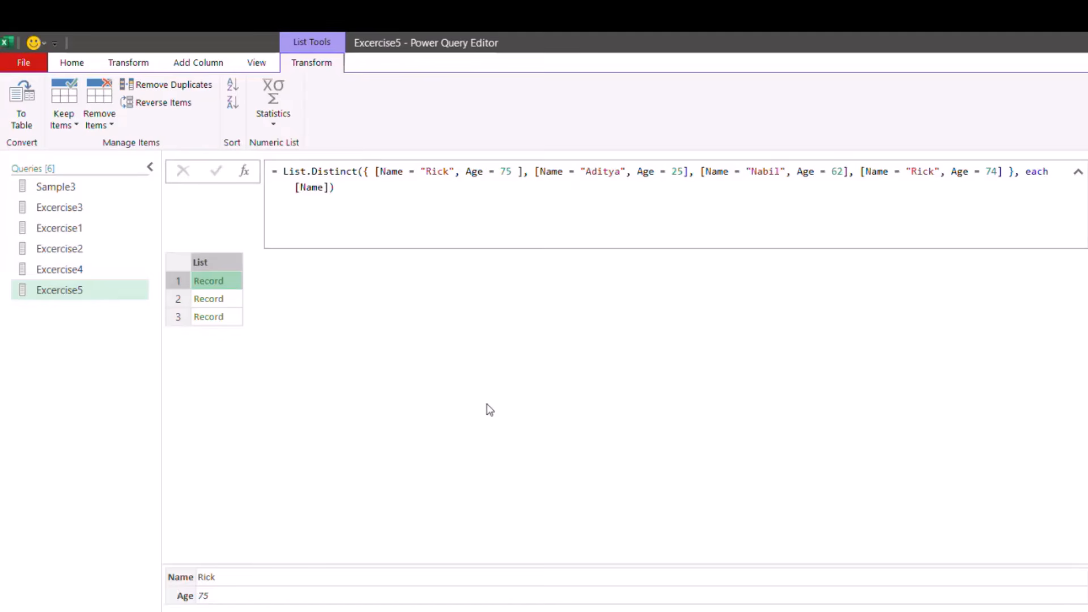
Close and load the queries, and close the 8. ListDistinct workbook.
{"action": "left_click", "coordinate": [76, 65]}
{"action": "left_click", "coordinate": [21, 123]}
{"action": "left_click", "coordinate": [51, 142]}
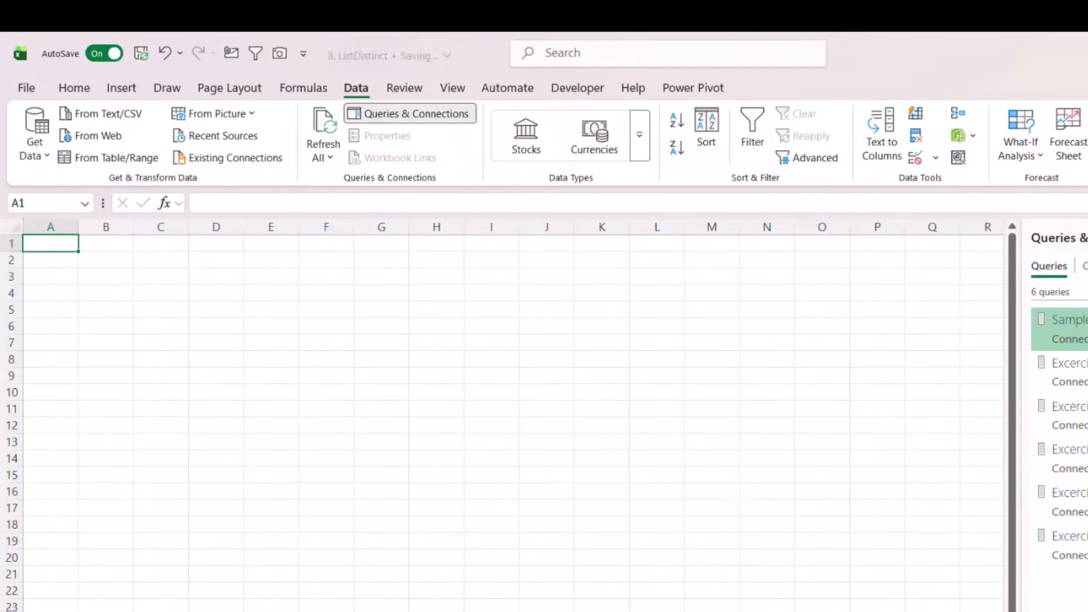
{"action": "key", "text": "alt+F4"}
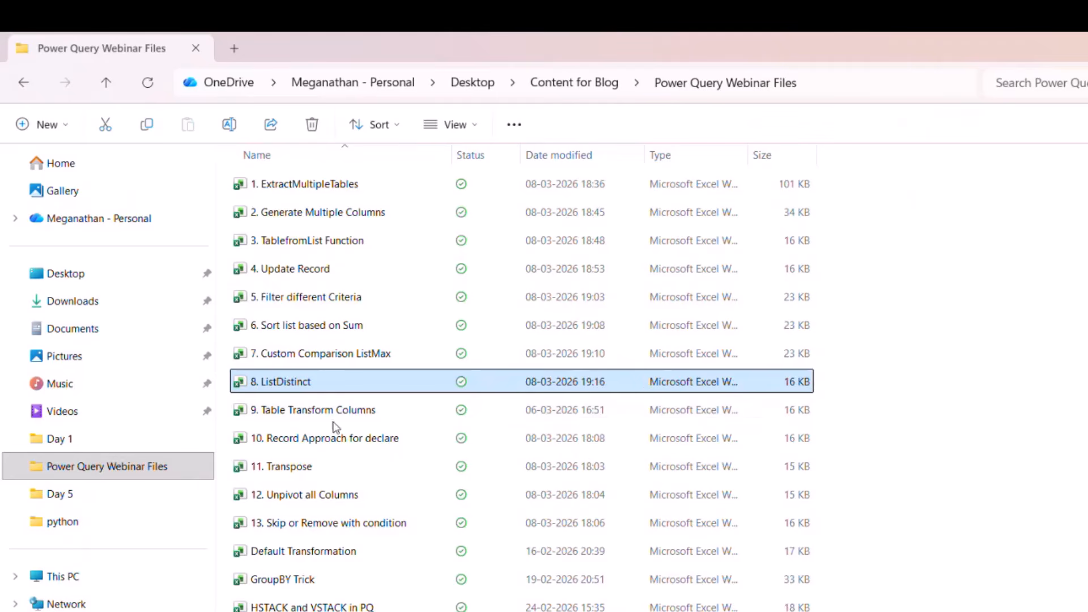
Open the workbook 9. Table Transform Columns from the Power Query Webinar Files folder and select cell C4 under Manager Name.
{"action": "left_click", "coordinate": [321, 412]}
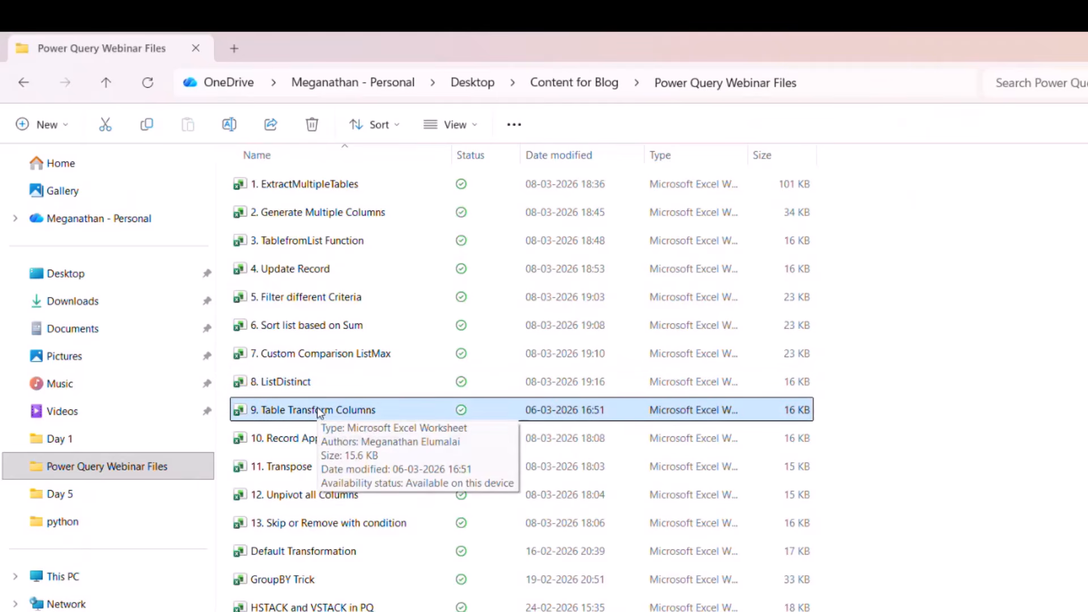
{"action": "key", "text": "Up"}
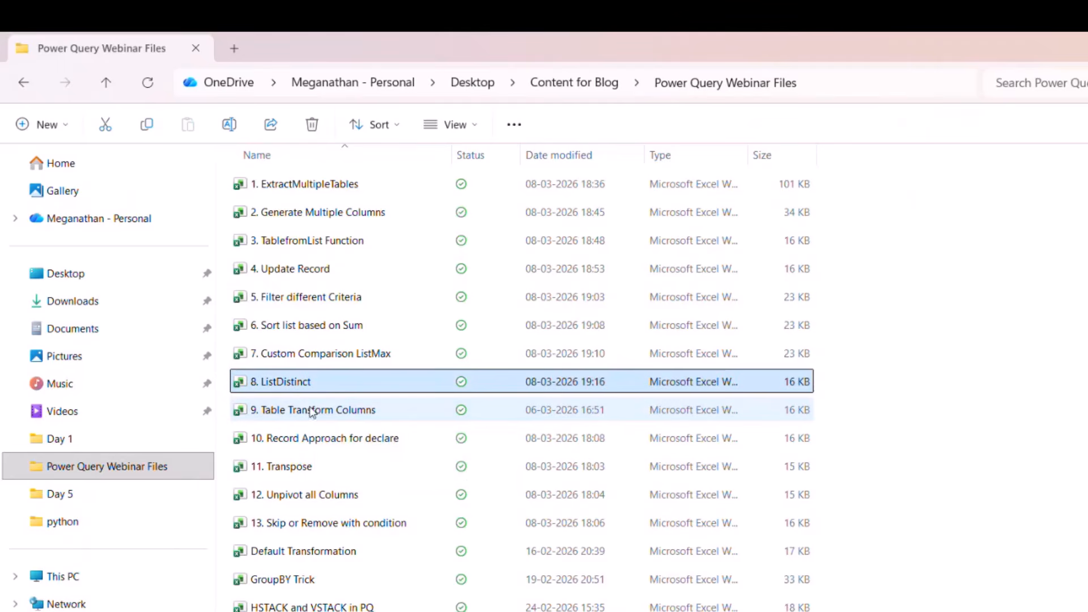
{"action": "double_click", "coordinate": [317, 411]}
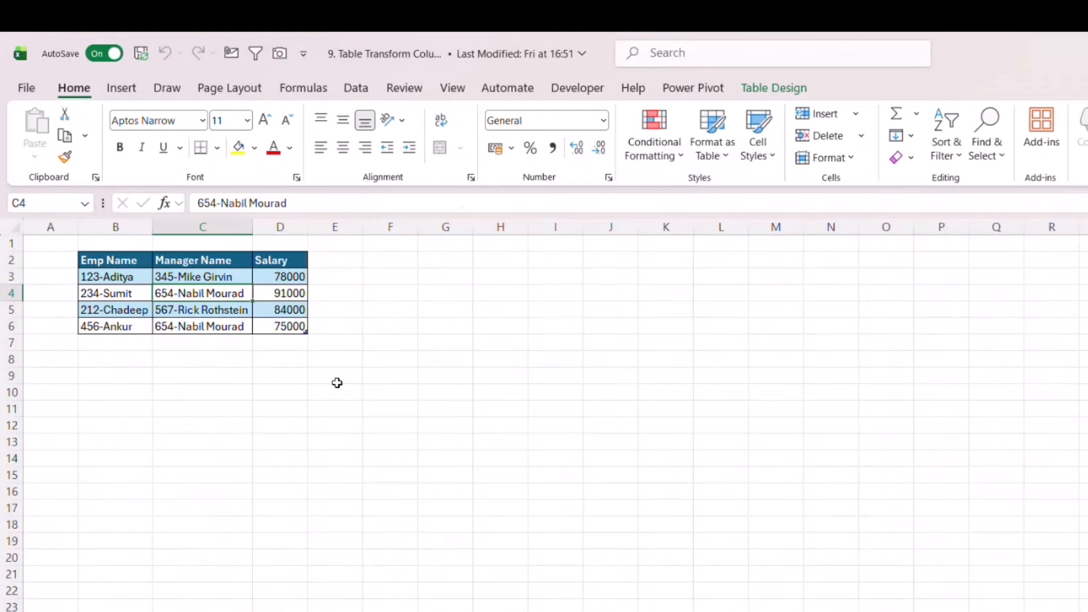
{"action": "left_click", "coordinate": [212, 278]}
{"action": "left_click", "coordinate": [216, 297]}
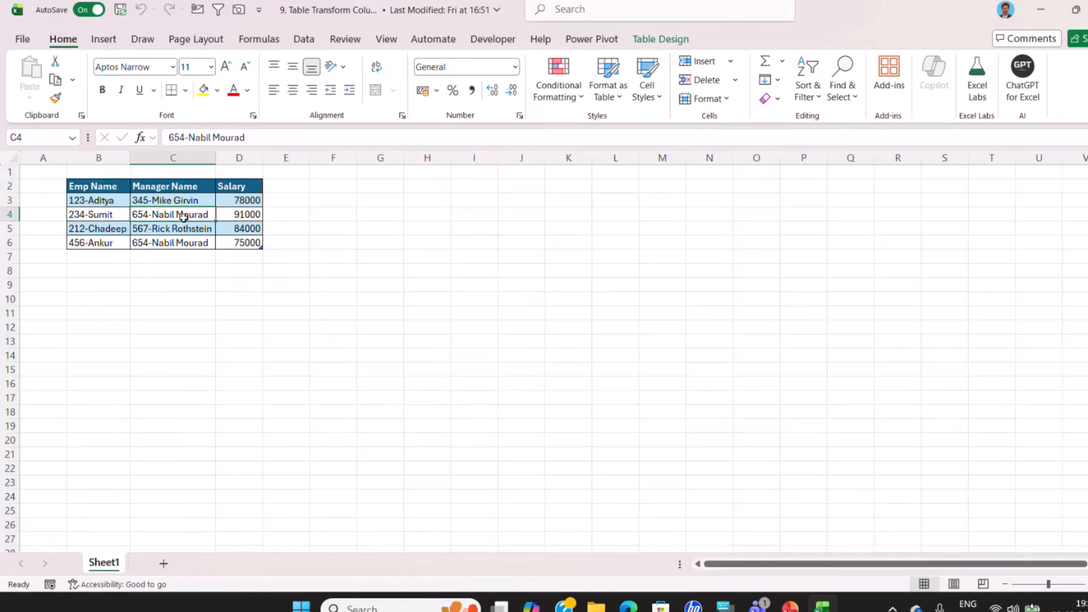
Show the workbook's queries and open the Sample query in the Power Query Editor.
{"action": "left_click", "coordinate": [303, 39]}
{"action": "left_click", "coordinate": [386, 61]}
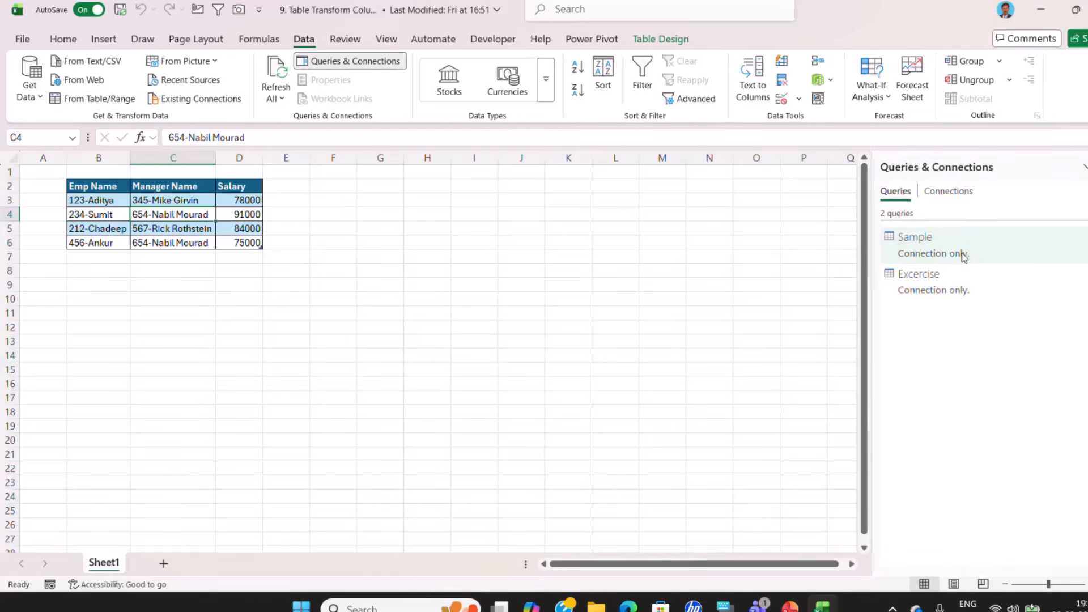
{"action": "double_click", "coordinate": [961, 249]}
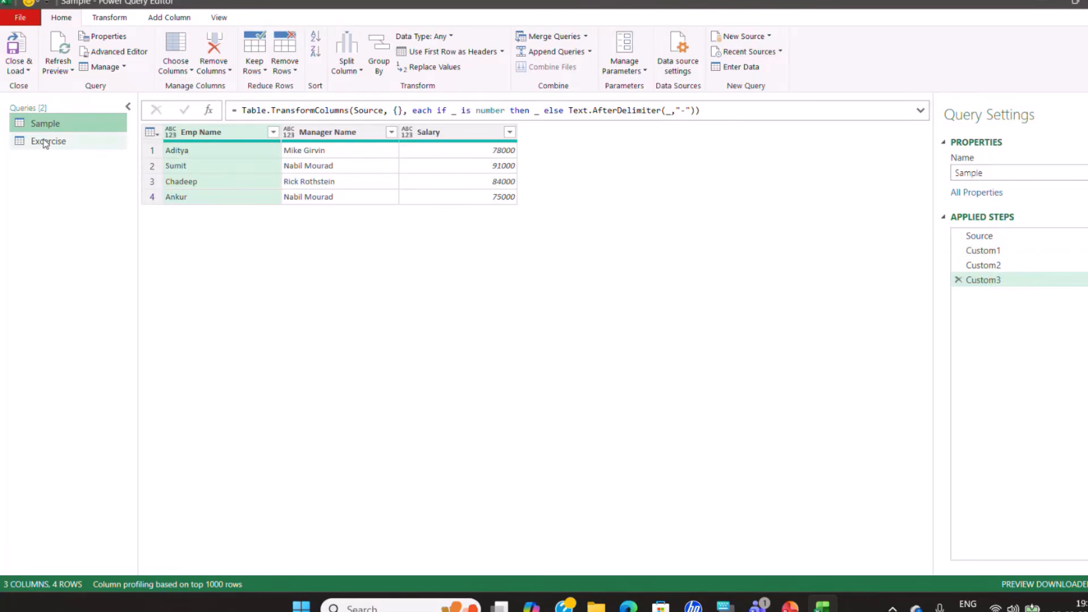
Display the Excercise query and examine its Emp Name, Manager Name and Salary columns.
{"action": "left_click", "coordinate": [67, 140]}
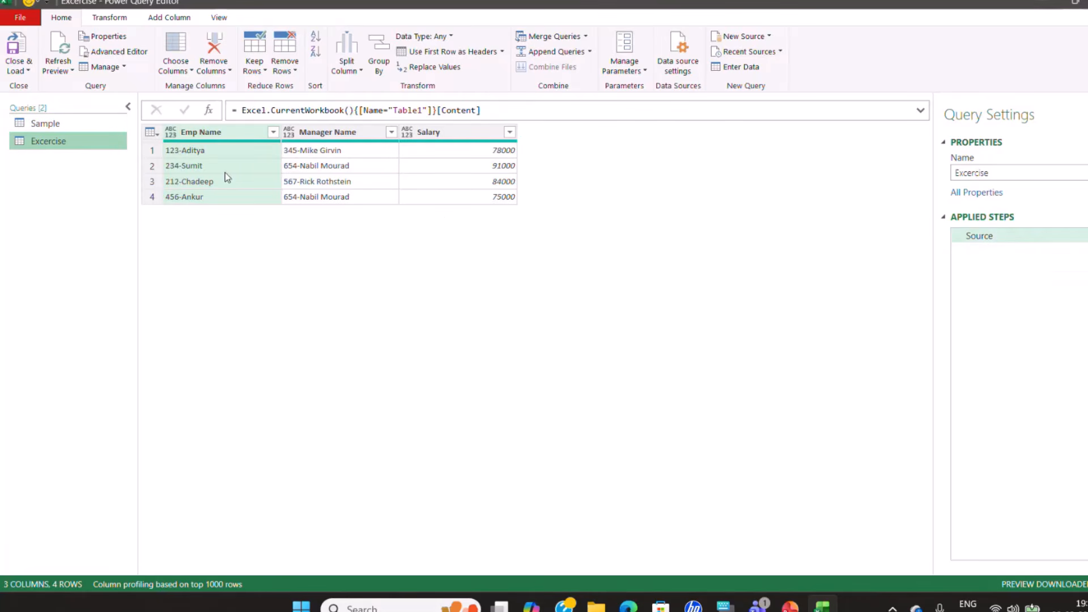
{"action": "left_click", "coordinate": [238, 138]}
{"action": "left_click", "coordinate": [363, 131]}
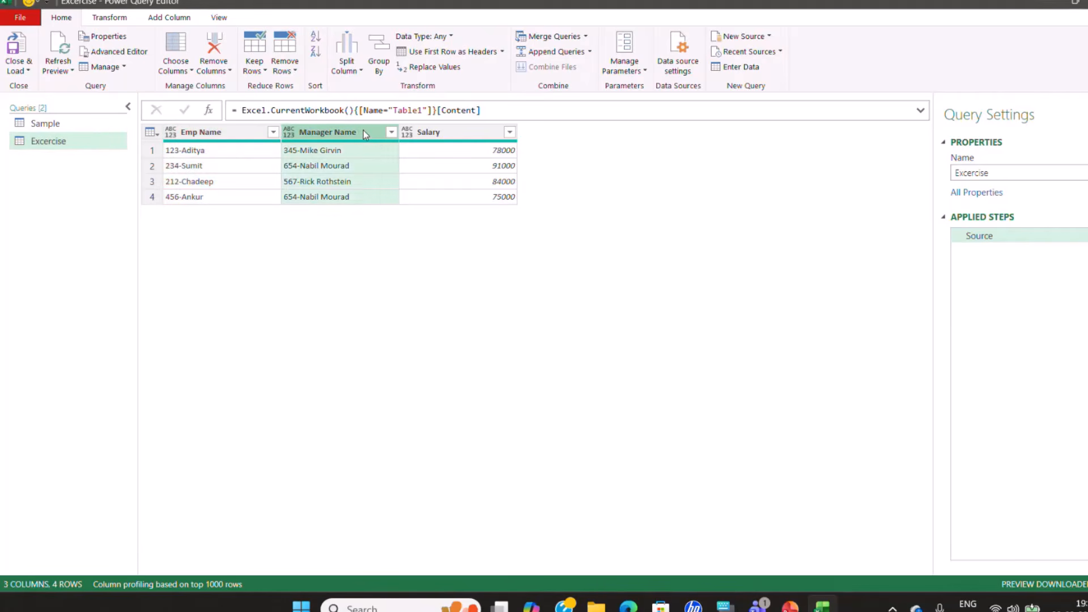
{"action": "left_click", "coordinate": [455, 133]}
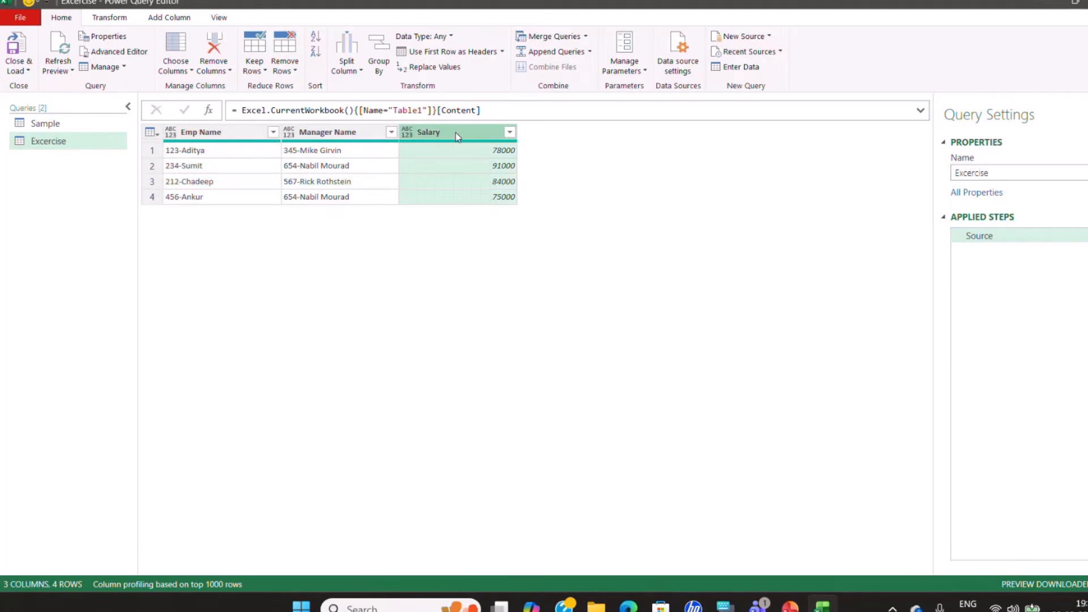
{"action": "left_click", "coordinate": [226, 149]}
{"action": "left_click", "coordinate": [352, 153]}
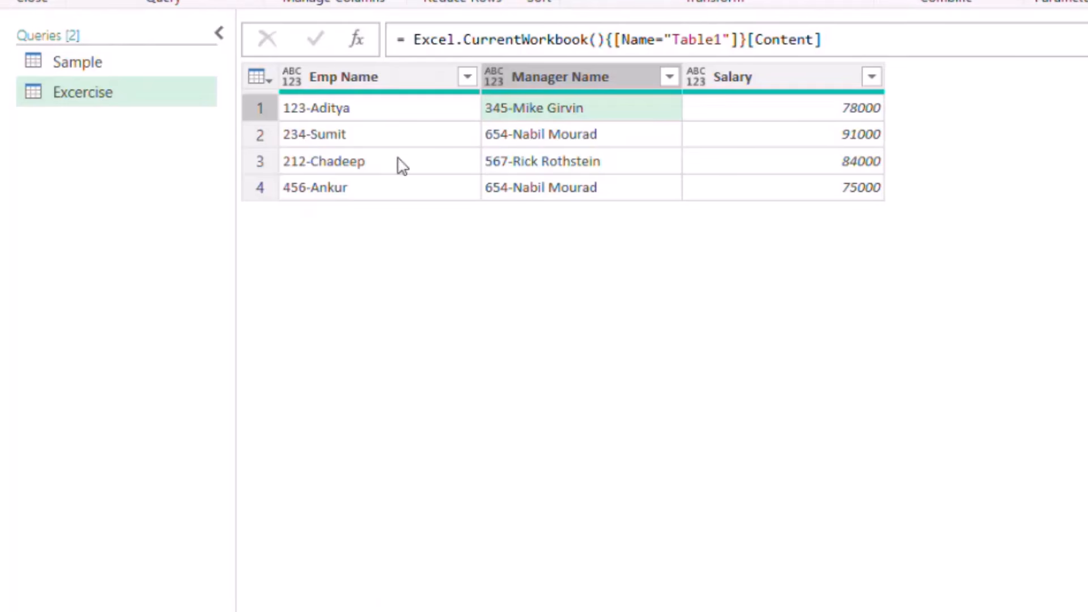
Add a custom step to the Excercise query that wraps Source as the first argument of Table.TransformColumns.
{"action": "left_click", "coordinate": [416, 113]}
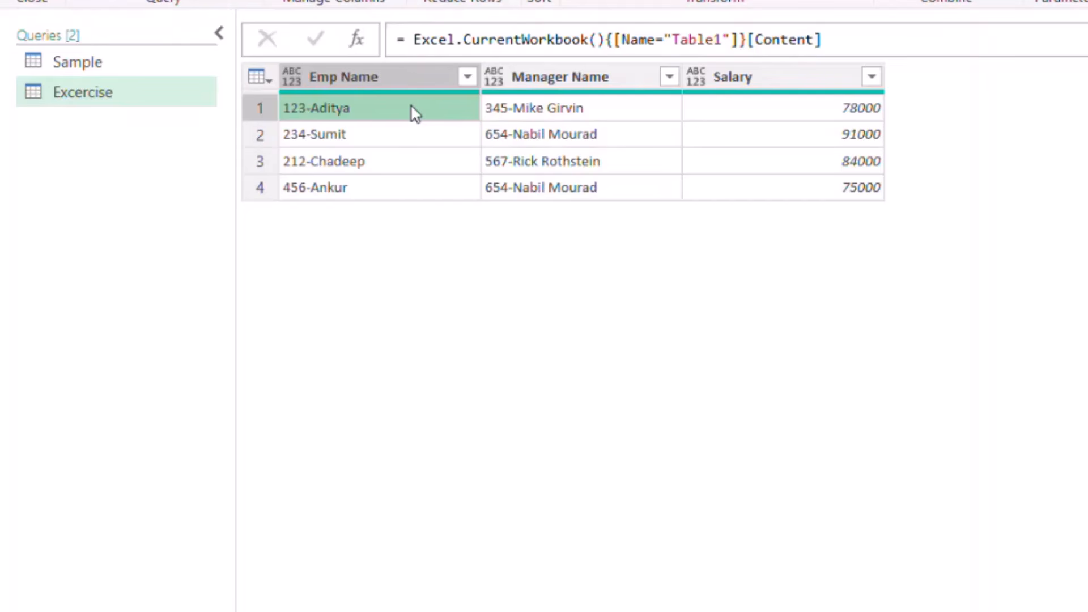
{"action": "left_click", "coordinate": [357, 41]}
{"action": "left_click", "coordinate": [406, 39]}
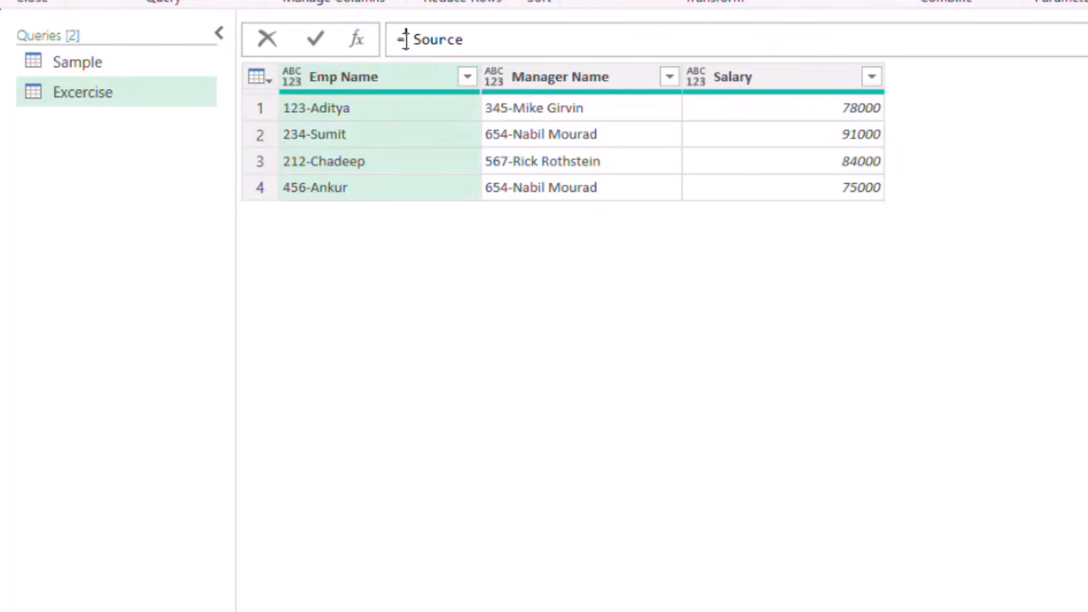
{"action": "type", "text": "tbltrcol"}
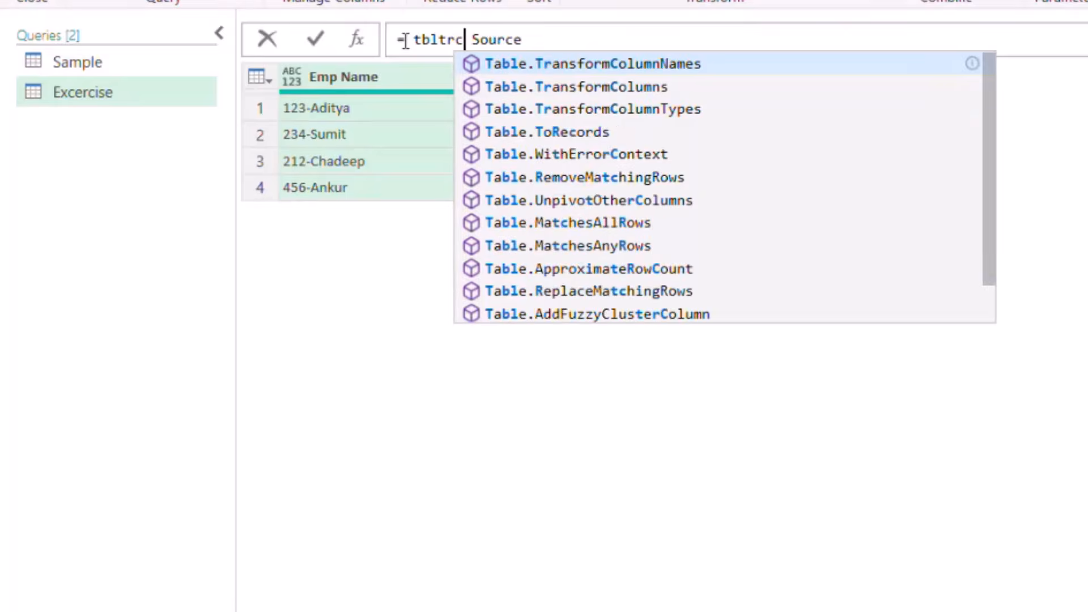
{"action": "key", "text": "Down"}
{"action": "key", "text": "Tab"}
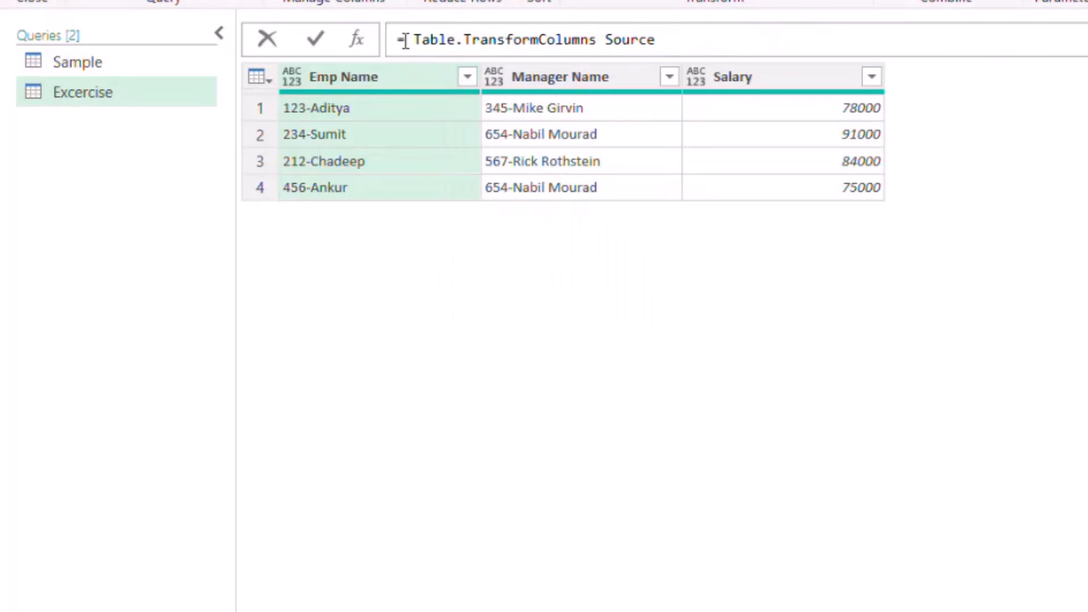
{"action": "type", "text": "("}
{"action": "key", "text": "Delete"}
{"action": "key", "text": "Delete"}
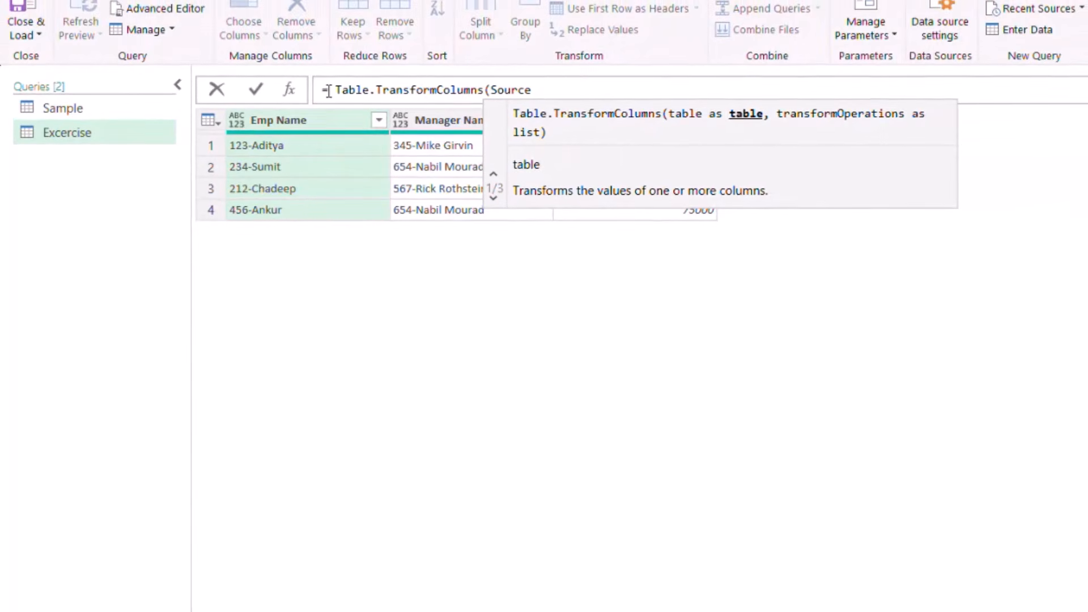
{"action": "left_click", "coordinate": [564, 90]}
{"action": "type", "text": ","}
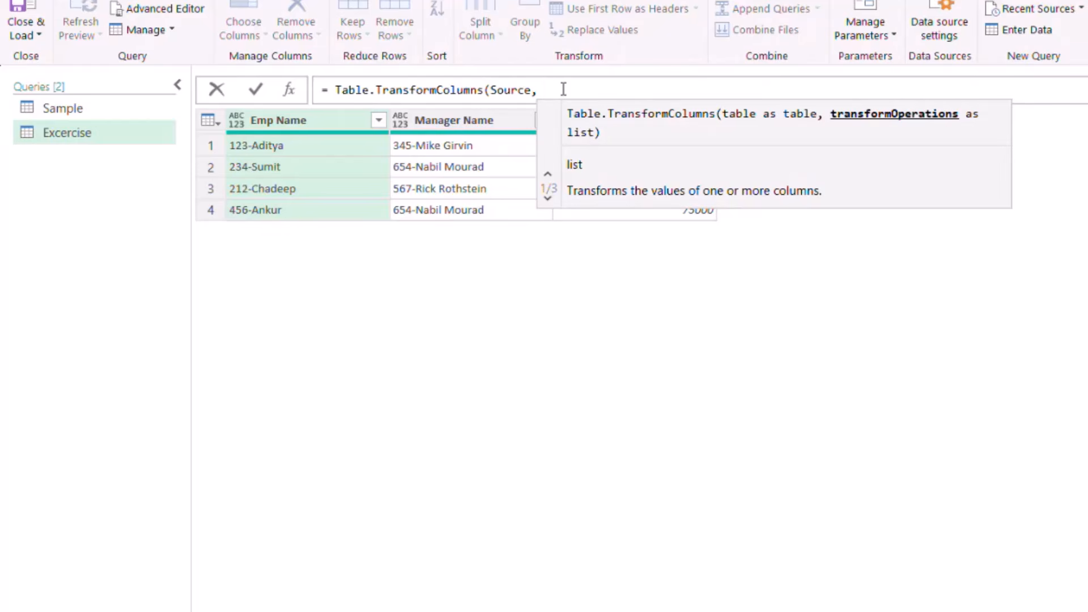
Start the transformOperations list in the formula with the column "Emp Name" followed by an each expression.
{"action": "type", "text": "{"}
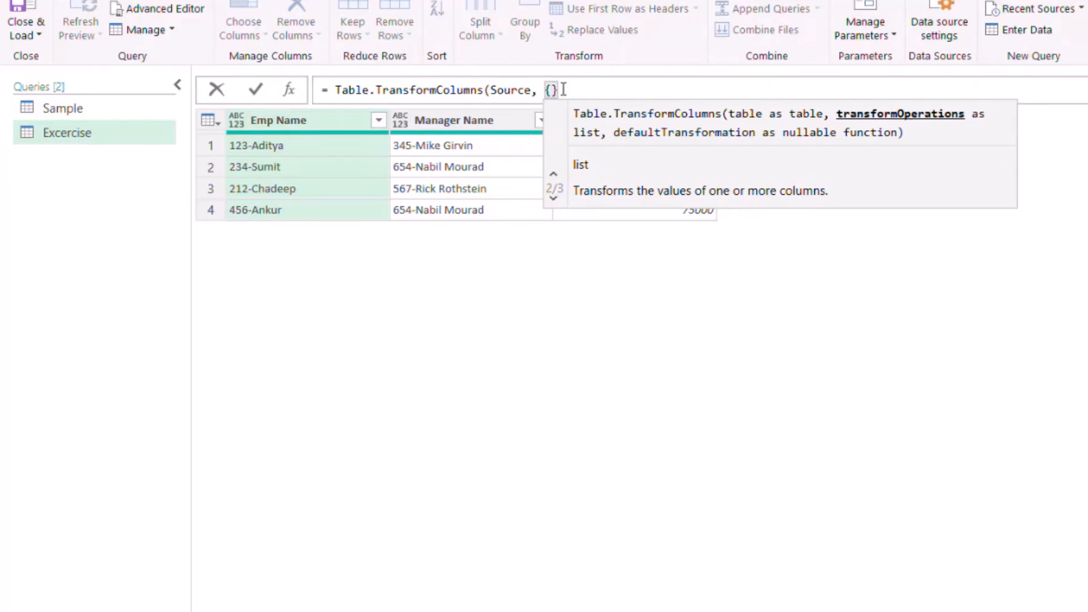
{"action": "key", "text": "Left"}
{"action": "type", "text": "\"Emp Nam"}
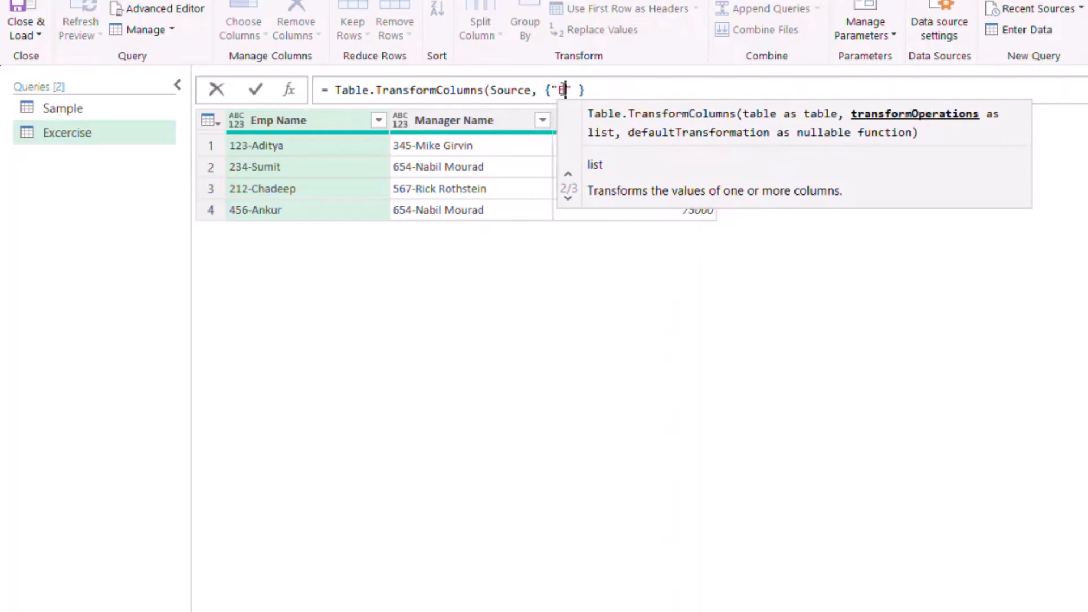
{"action": "type", "text": "e\","}
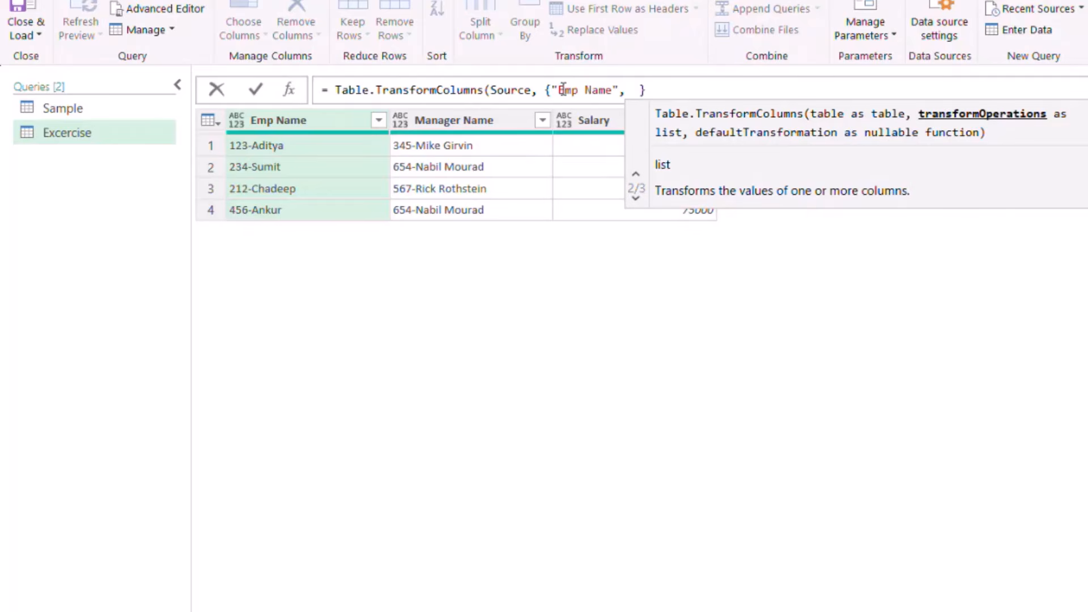
{"action": "type", "text": "each _"}
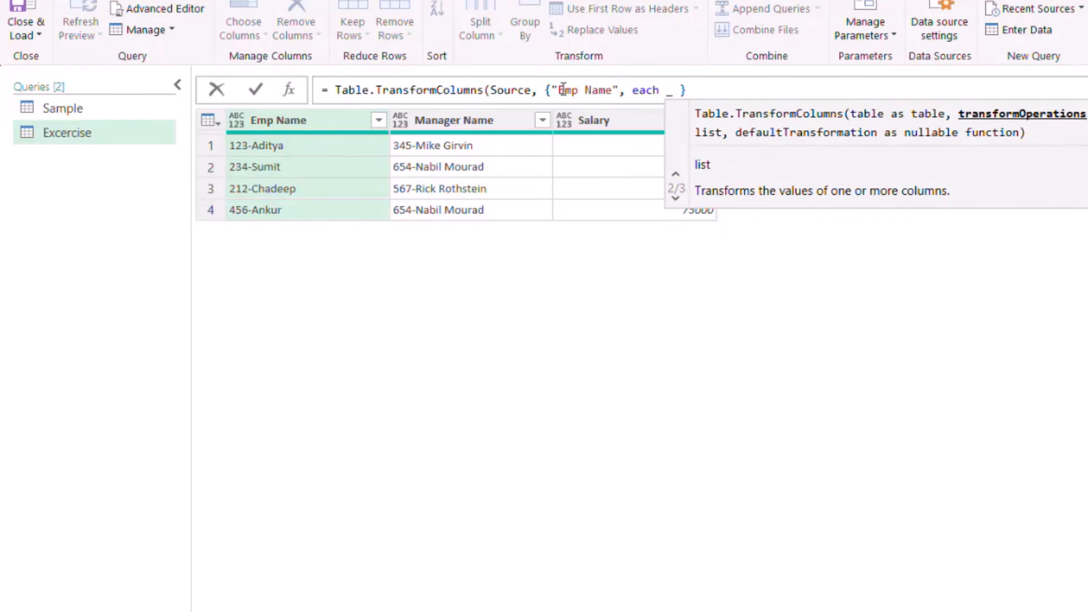
{"action": "key", "text": "BackSpace"}
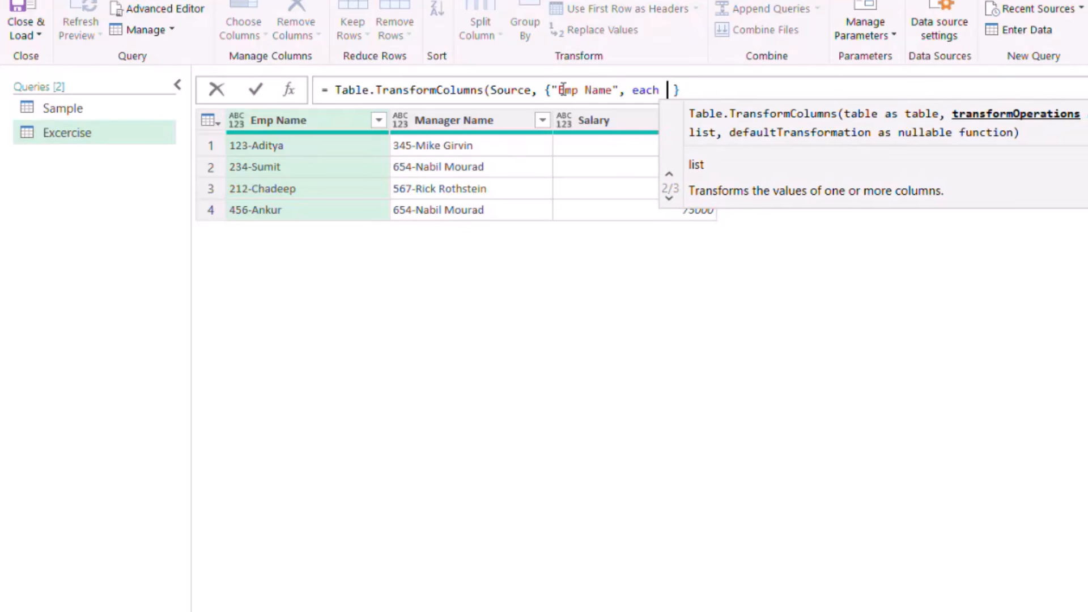
Complete the Emp Name transformation with Text.AfterDelimiter(_,"-"), close and commit the formula, and check the column's first value.
{"action": "type", "text": "textaft"}
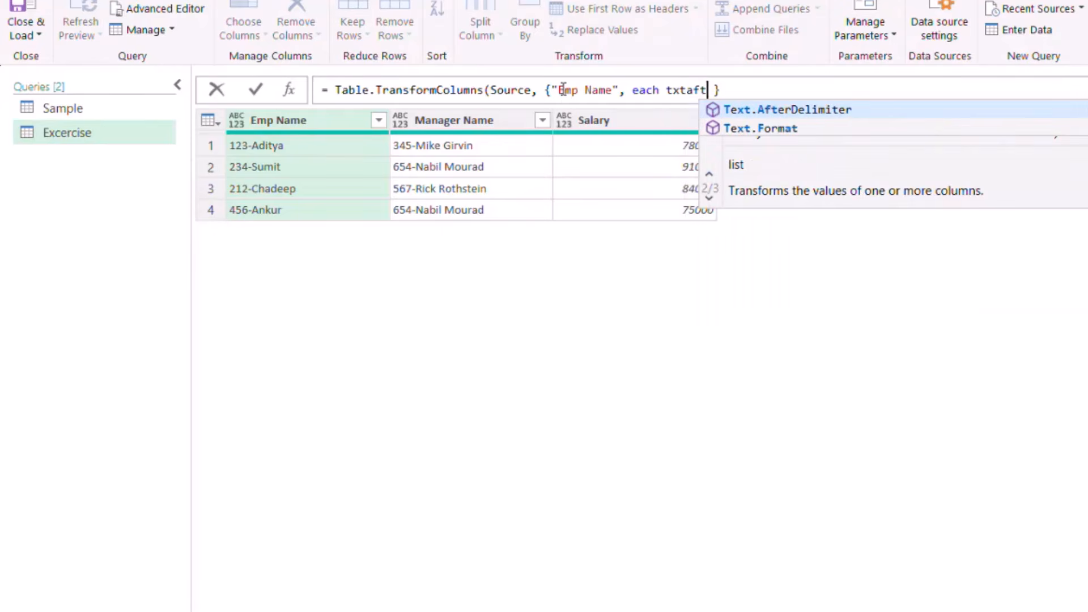
{"action": "key", "text": "Tab"}
{"action": "type", "text": "("}
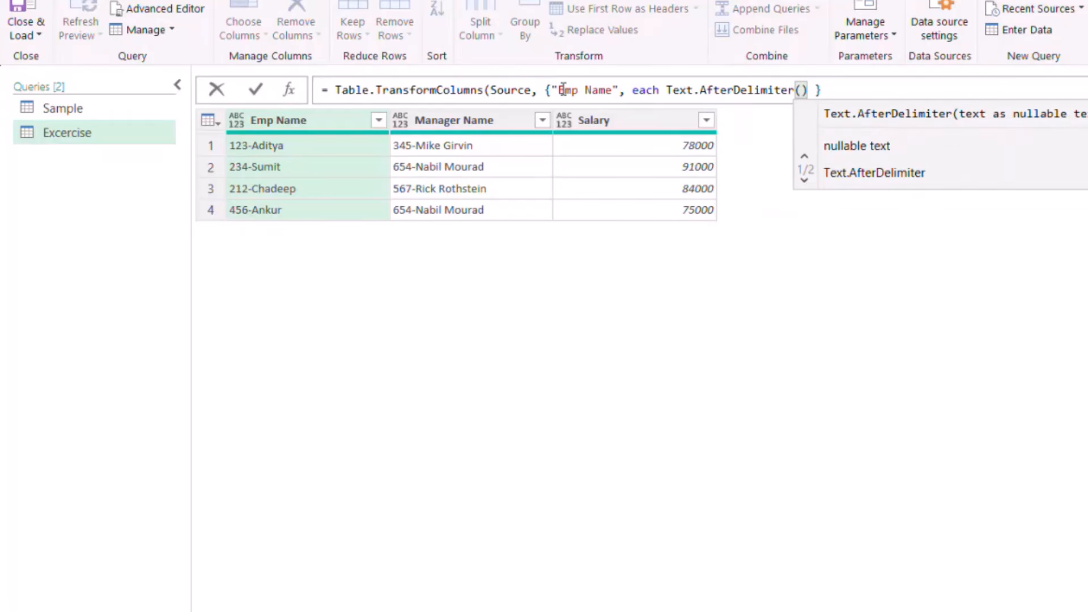
{"action": "key", "text": "Delete"}
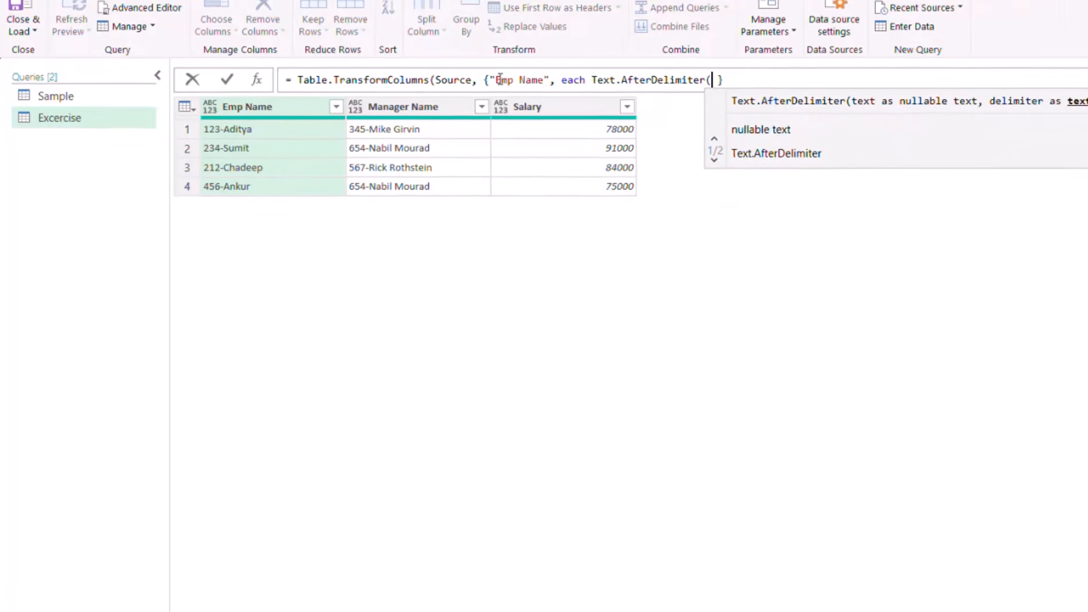
{"action": "type", "text": "_"}
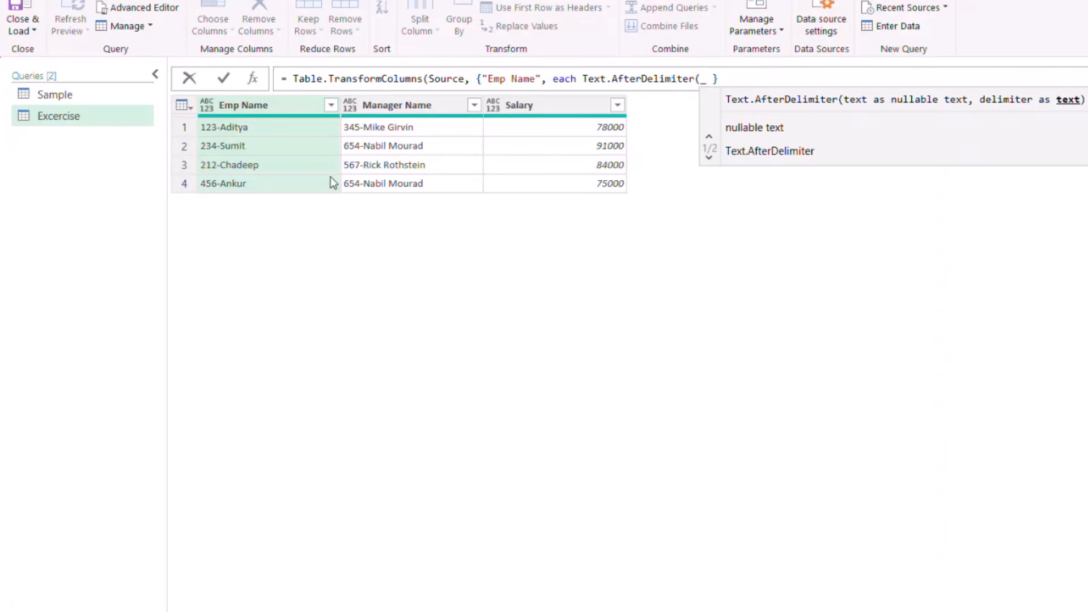
{"action": "type", "text": ","}
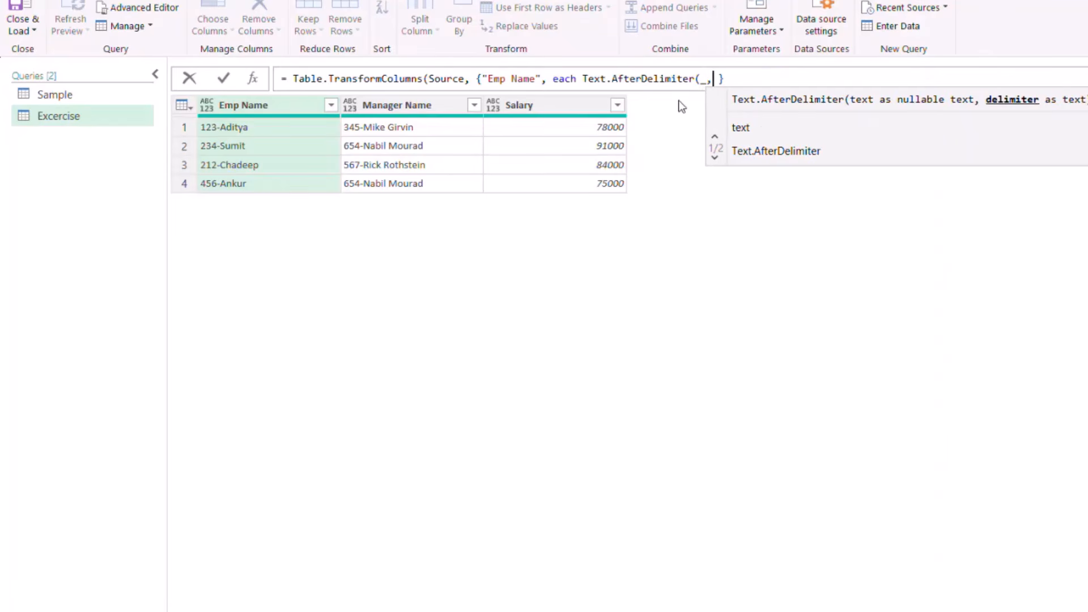
{"action": "type", "text": "\"-"}
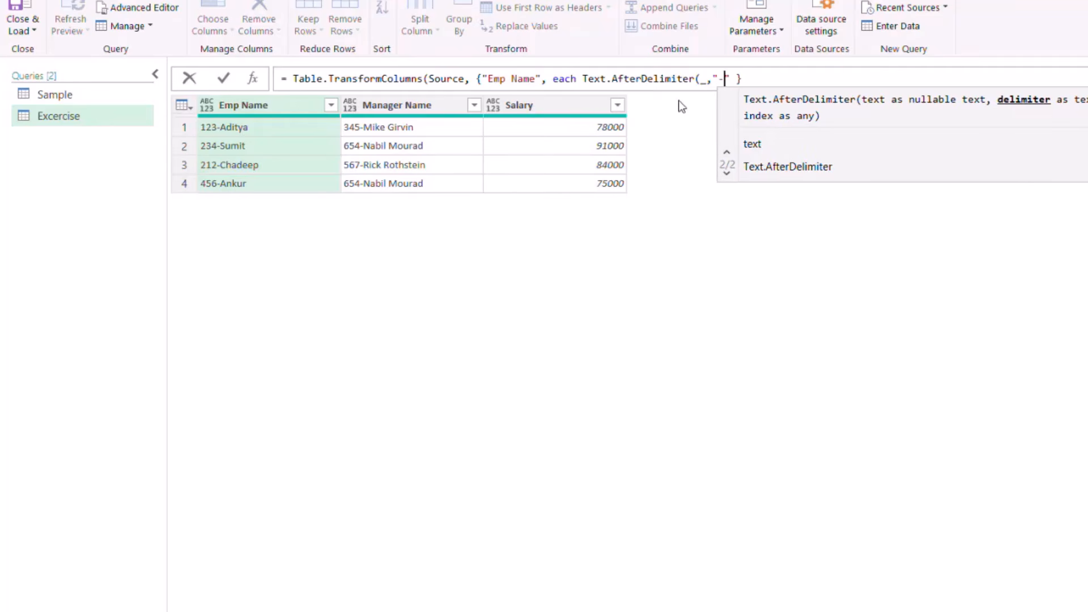
{"action": "type", "text": "\""}
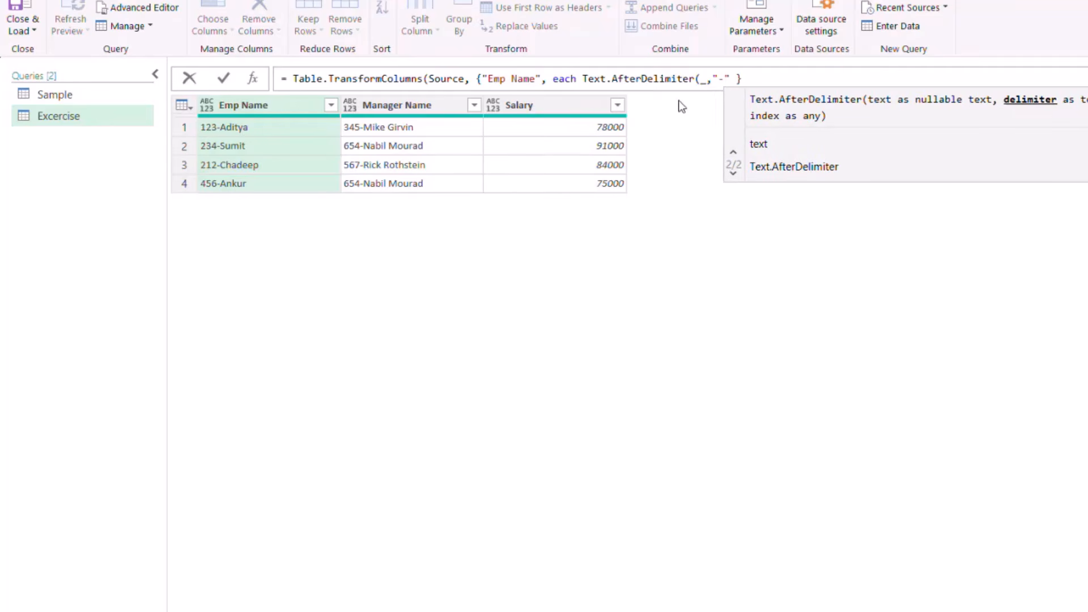
{"action": "type", "text": ")"}
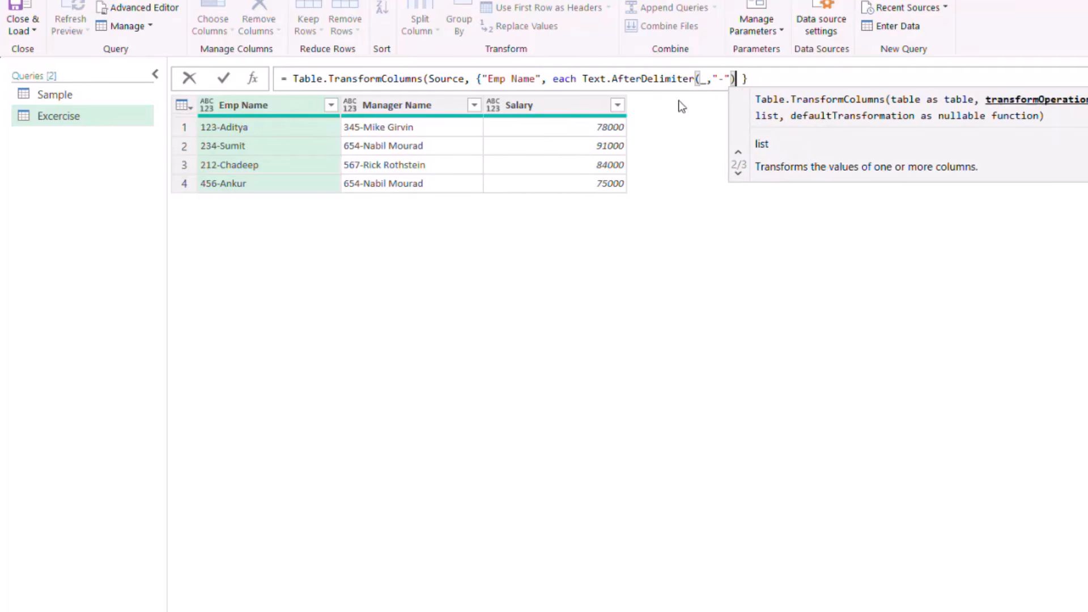
{"action": "left_click", "coordinate": [783, 83]}
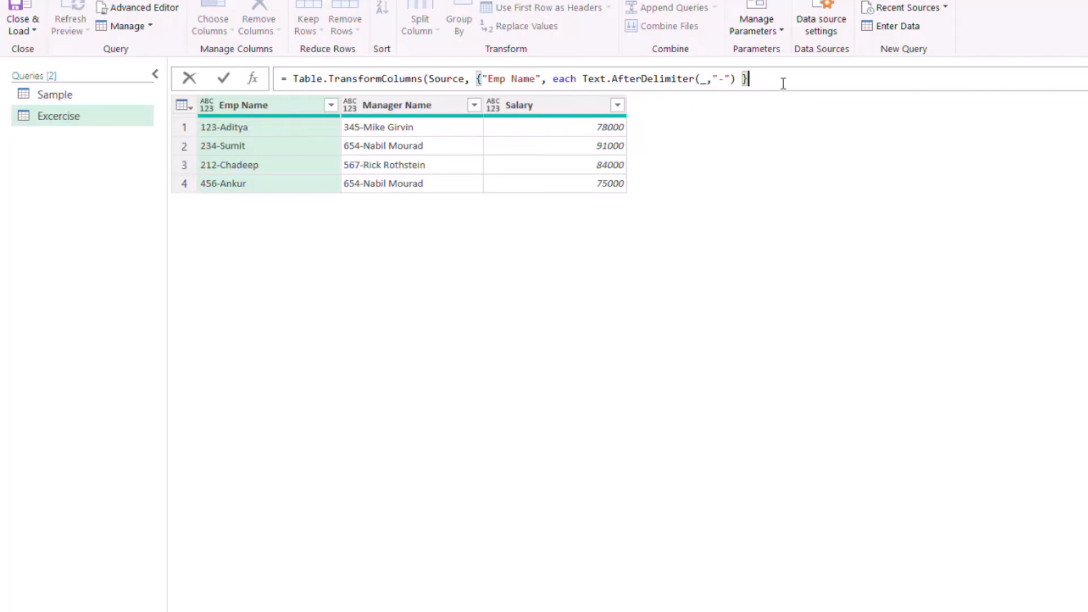
{"action": "type", "text": ")"}
{"action": "left_click", "coordinate": [225, 79]}
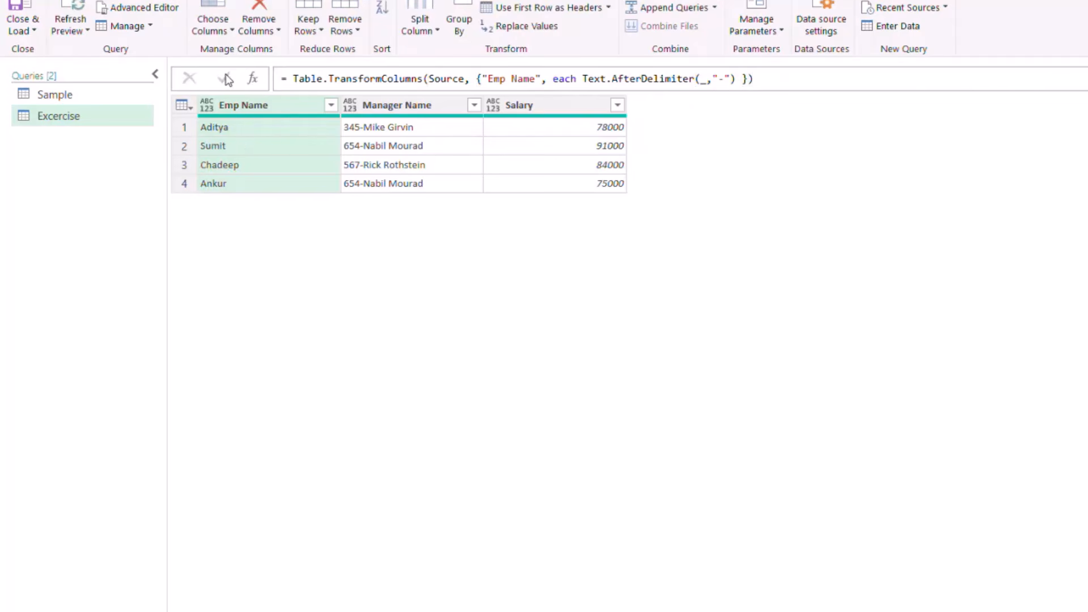
{"action": "left_click", "coordinate": [291, 127]}
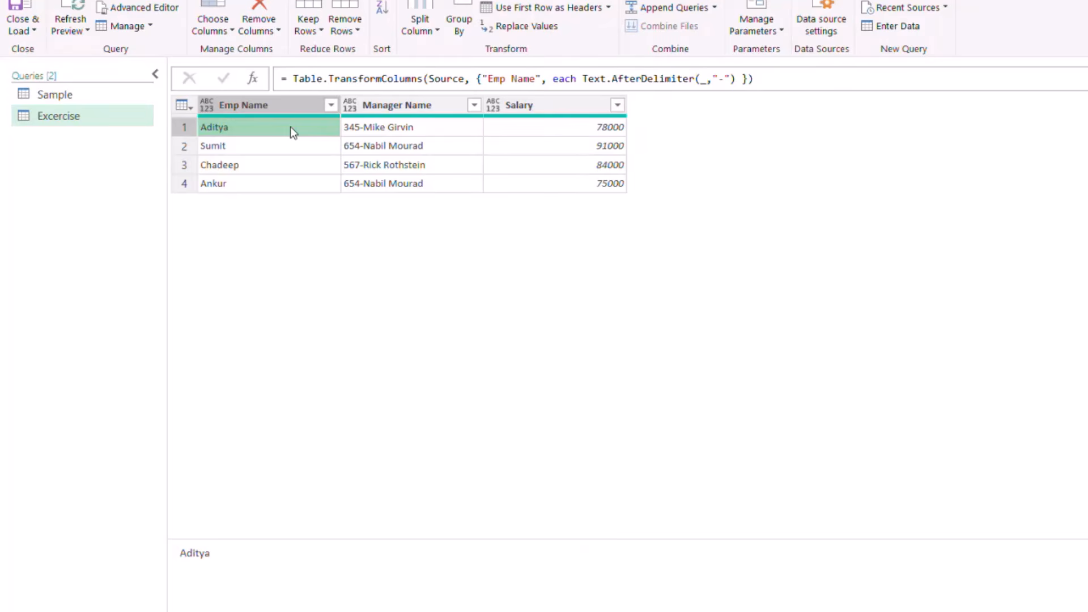
Add type text as the third item of the Emp Name transformation list and commit the formula.
{"action": "left_click", "coordinate": [735, 79]}
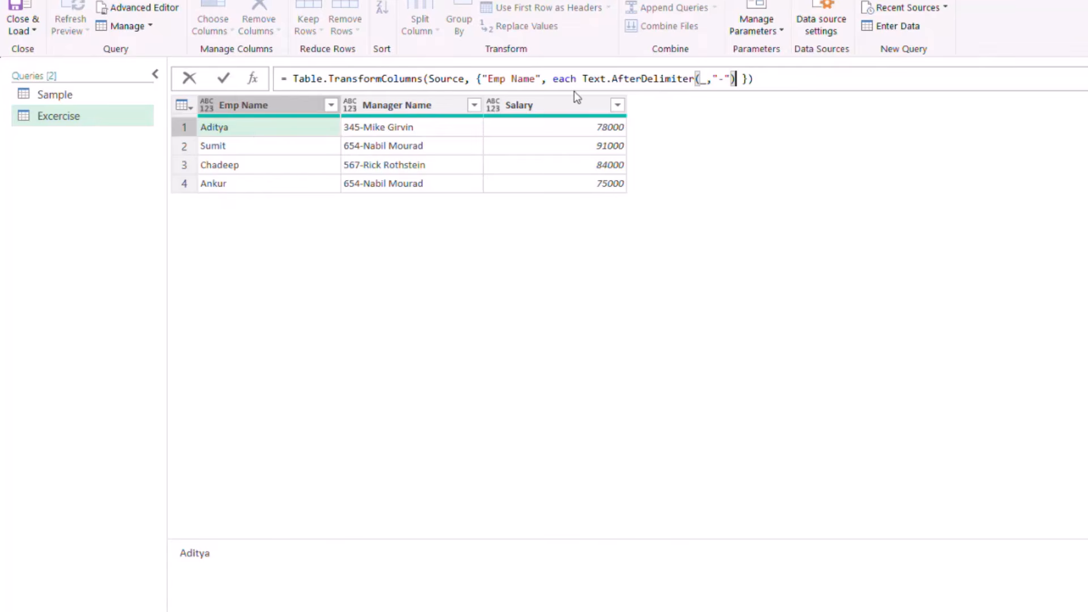
{"action": "type", "text": ","}
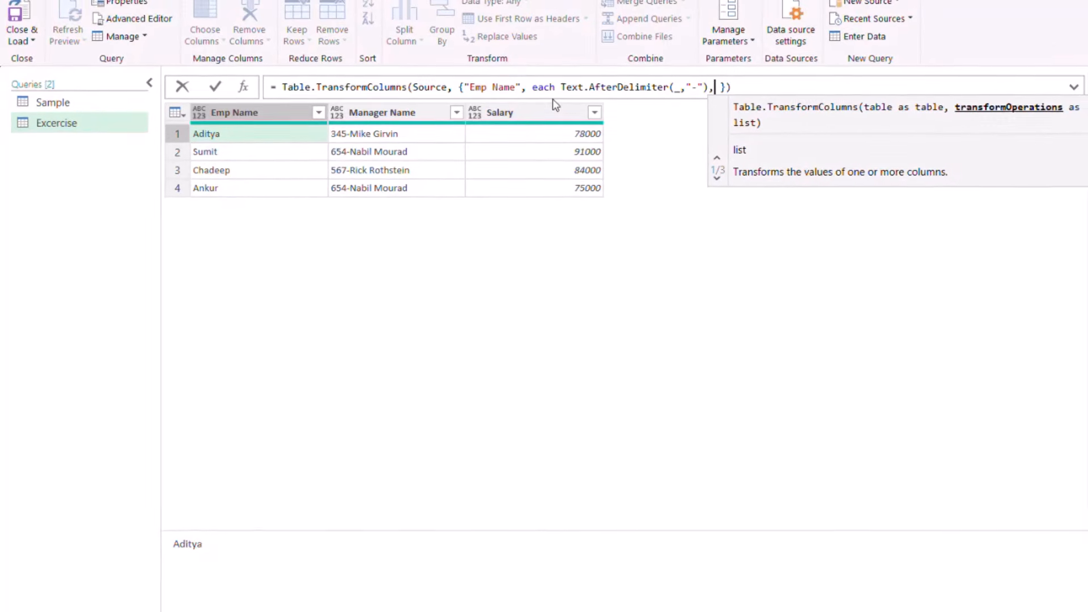
{"action": "type", "text": " type "}
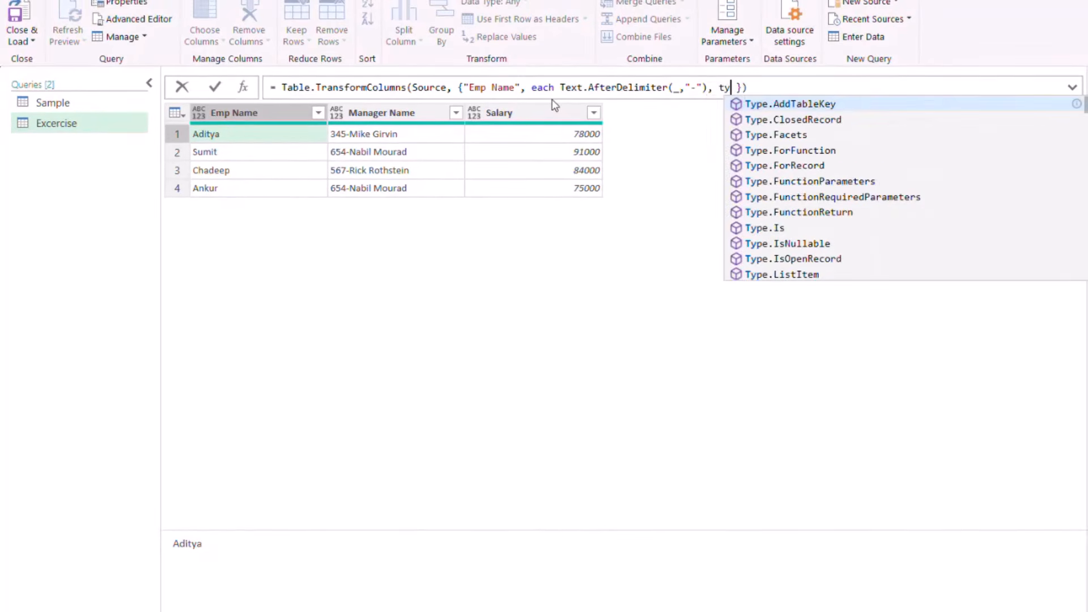
{"action": "type", "text": "text"}
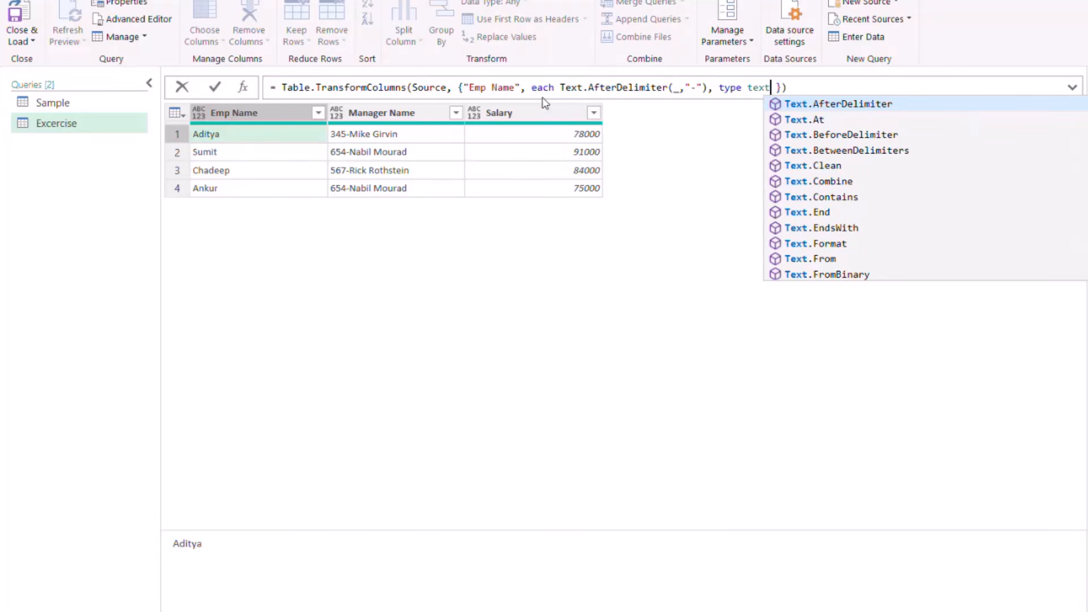
{"action": "left_click", "coordinate": [215, 87]}
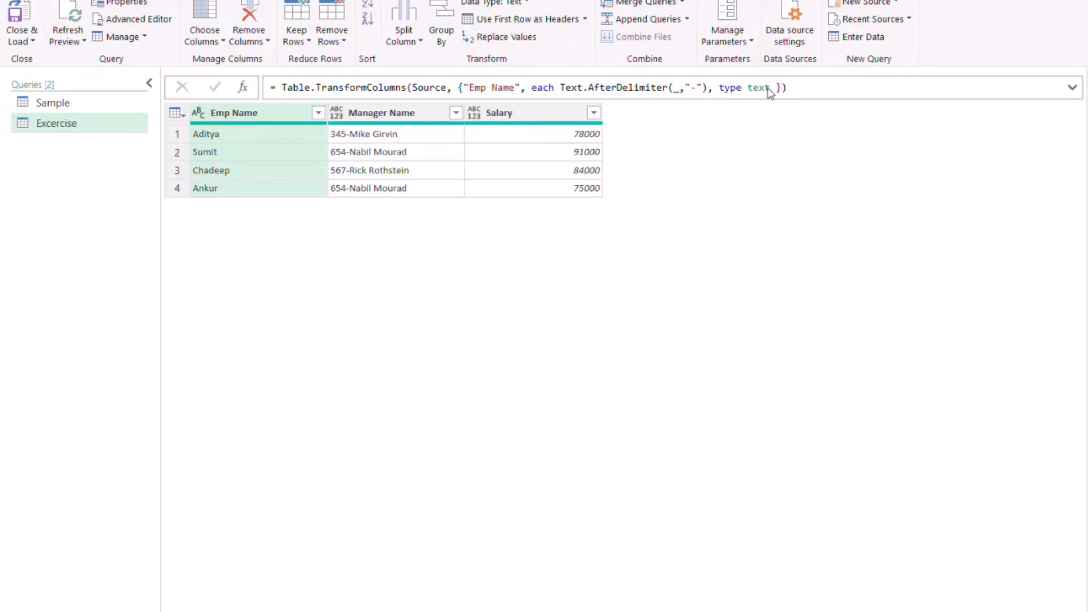
Change the Emp Name data type in the transformation list to type number and commit the formula.
{"action": "left_click_drag", "start_coordinate": [770, 87], "coordinate": [557, 92]}
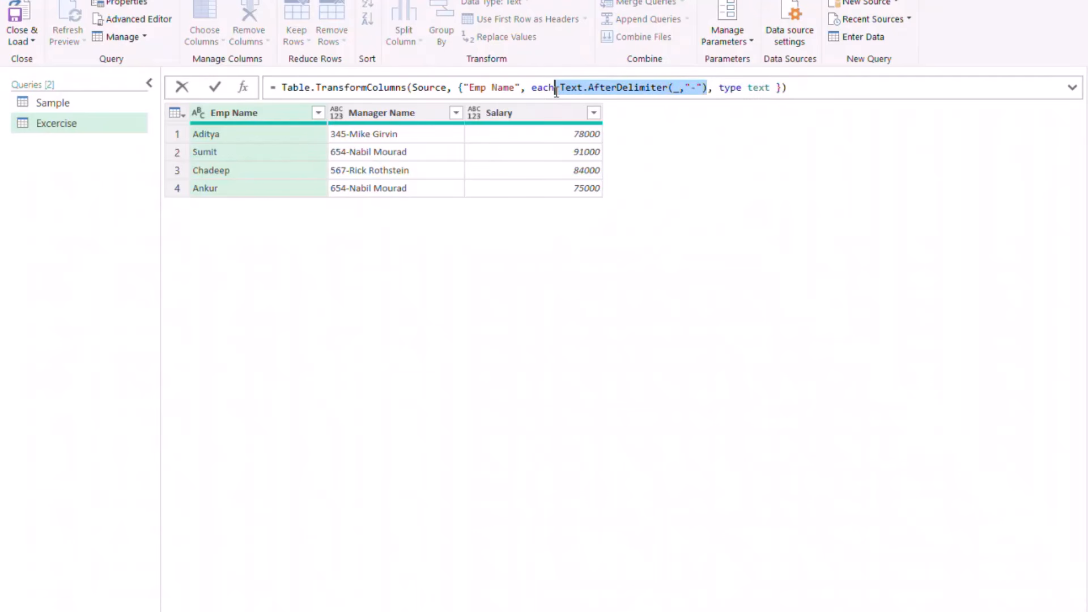
{"action": "left_click", "coordinate": [772, 88]}
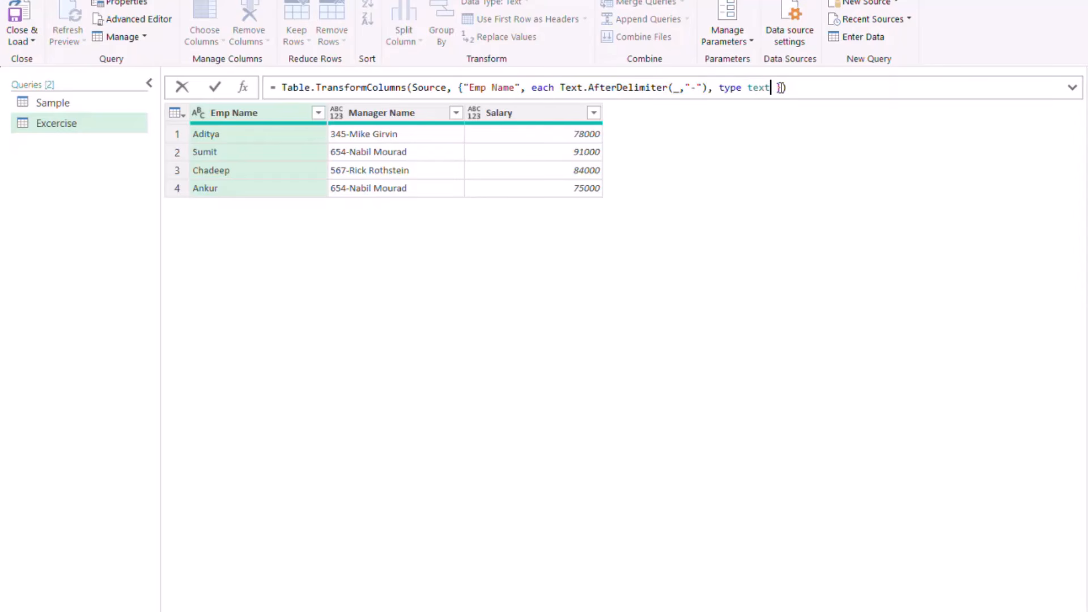
{"action": "key", "text": "BackSpace"}
{"action": "key", "text": "BackSpace"}
{"action": "key", "text": "BackSpace"}
{"action": "key", "text": "BackSpace"}
{"action": "type", "text": "nu"}
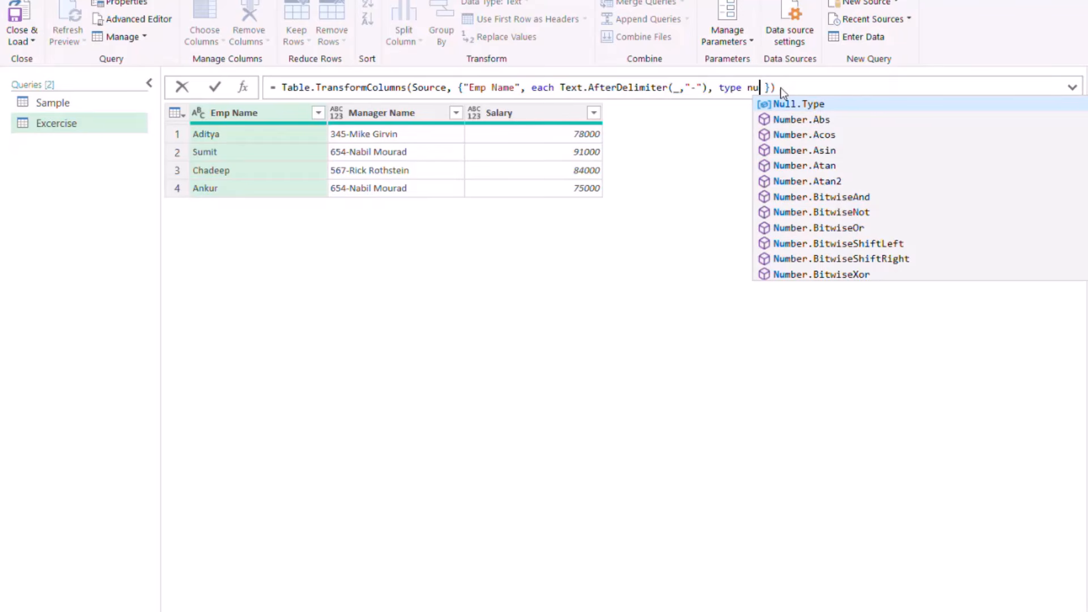
{"action": "type", "text": "mber"}
{"action": "left_click", "coordinate": [215, 89]}
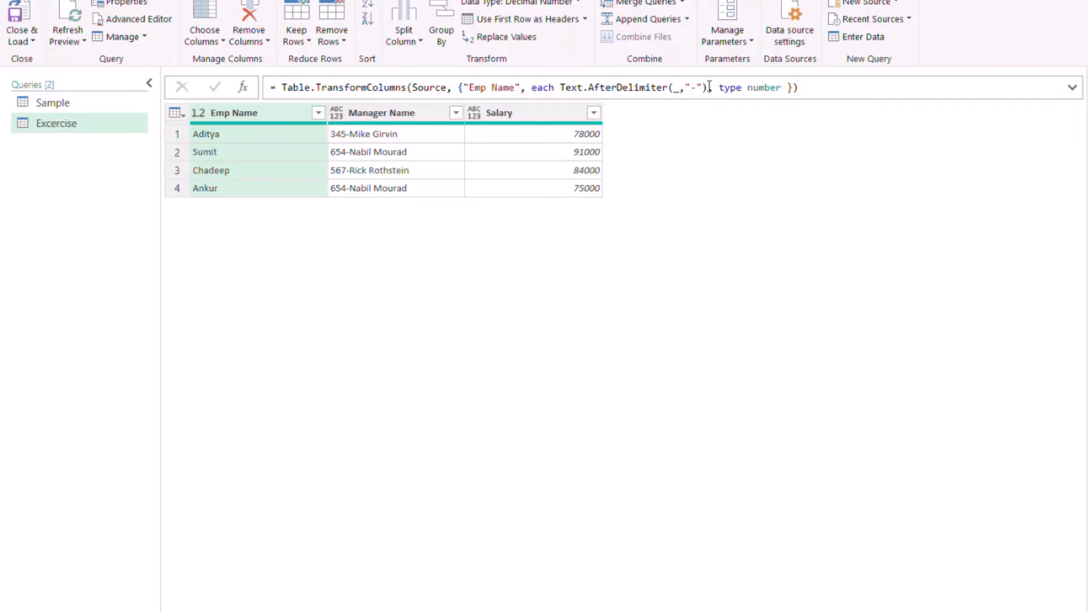
Set the Emp Name data type in the transformation list back to type text and commit the formula.
{"action": "left_click_drag", "start_coordinate": [708, 87], "coordinate": [560, 87]}
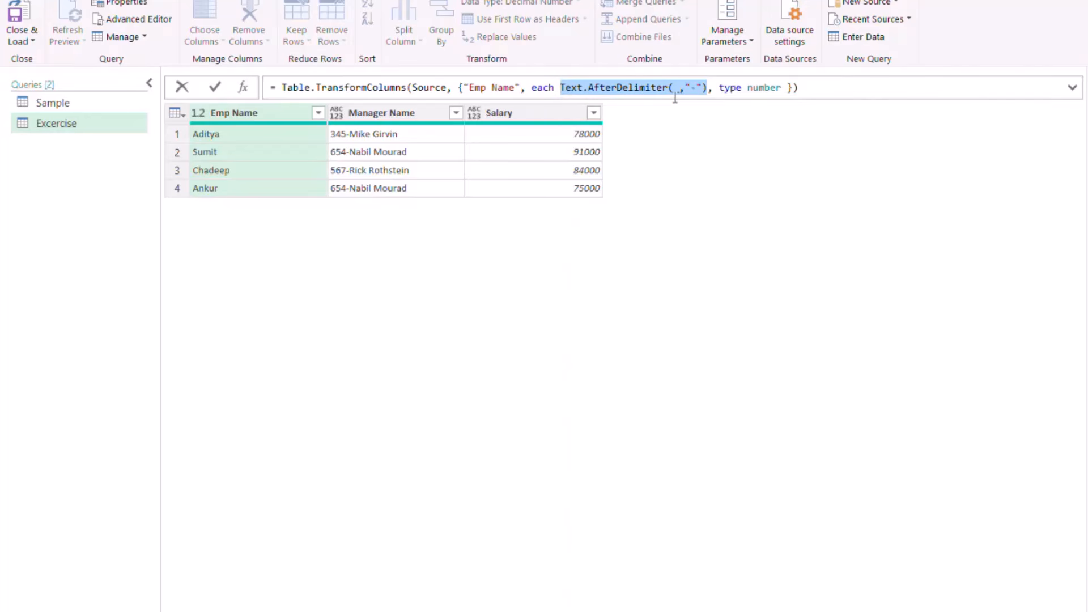
{"action": "left_click", "coordinate": [783, 88]}
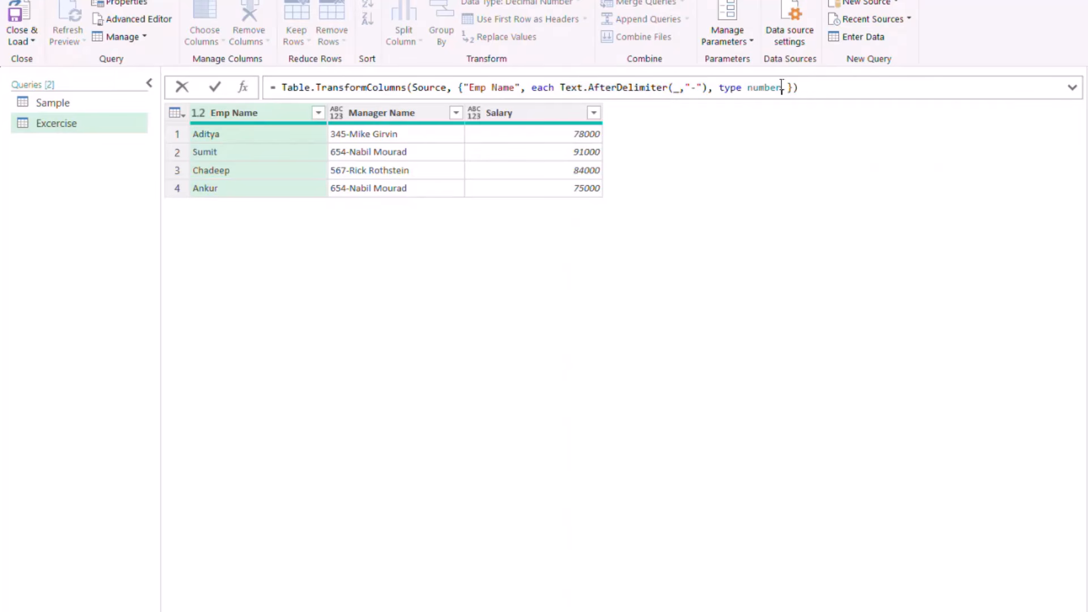
{"action": "key", "text": "BackSpace"}
{"action": "key", "text": "BackSpace"}
{"action": "key", "text": "BackSpace"}
{"action": "key", "text": "BackSpace"}
{"action": "key", "text": "BackSpace"}
{"action": "key", "text": "BackSpace"}
{"action": "type", "text": "text"}
{"action": "left_click", "coordinate": [215, 87]}
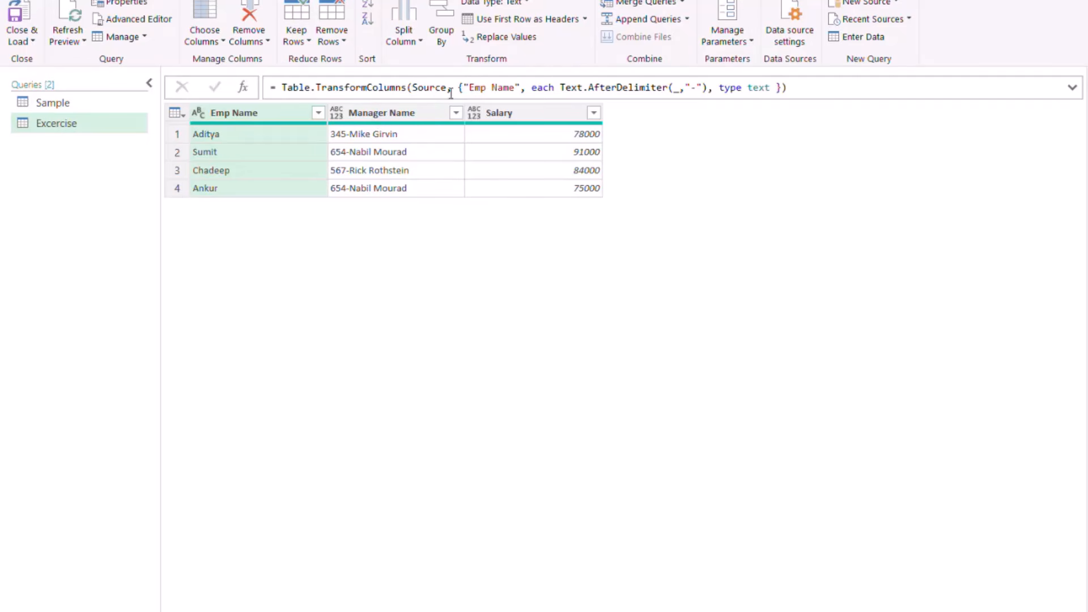
Open an outer list brace before the Emp Name transformation list in the Table.TransformColumns formula.
{"action": "left_click", "coordinate": [785, 87]}
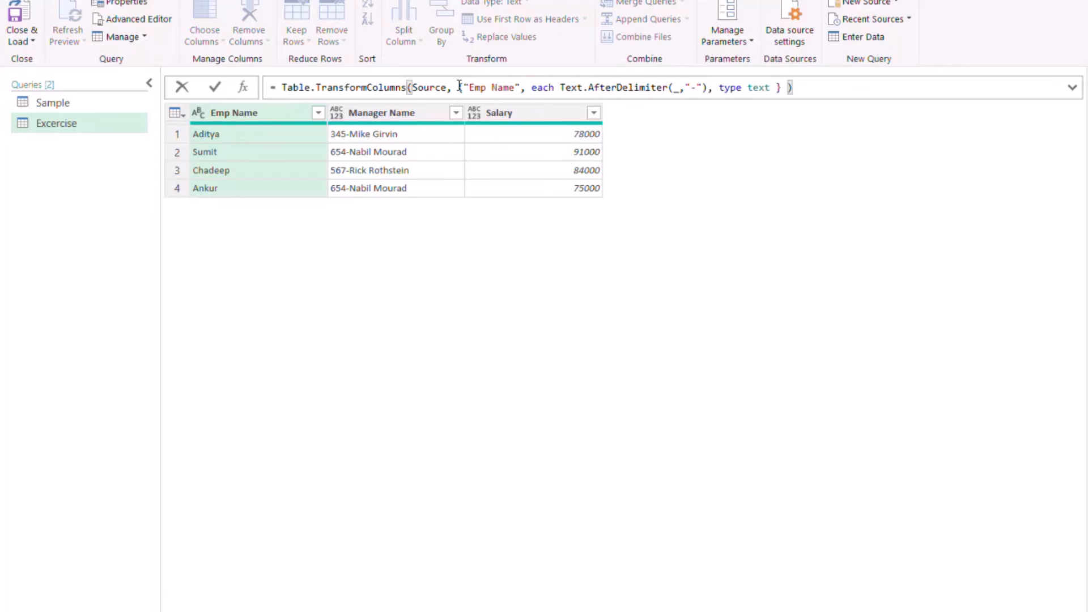
{"action": "left_click_drag", "start_coordinate": [459, 86], "coordinate": [780, 86]}
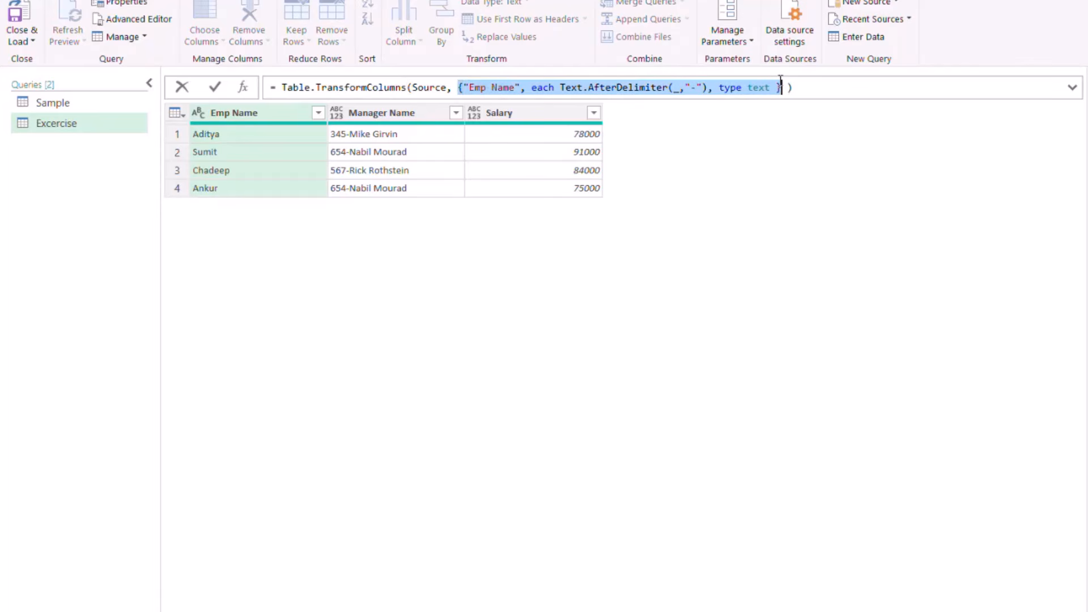
{"action": "left_click", "coordinate": [452, 88]}
{"action": "type", "text": "{"}
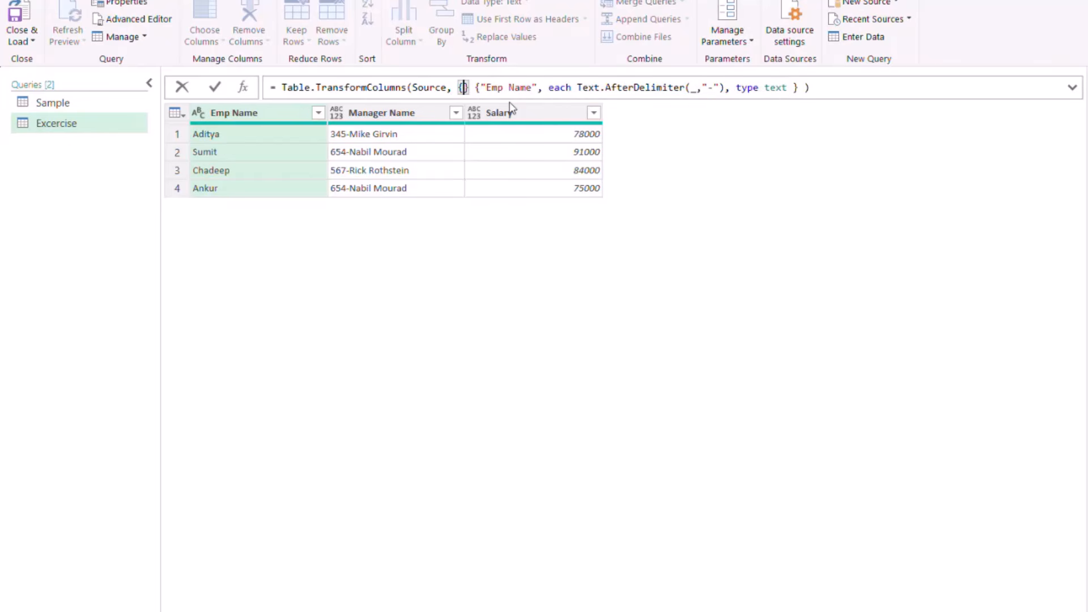
{"action": "key", "text": "Delete"}
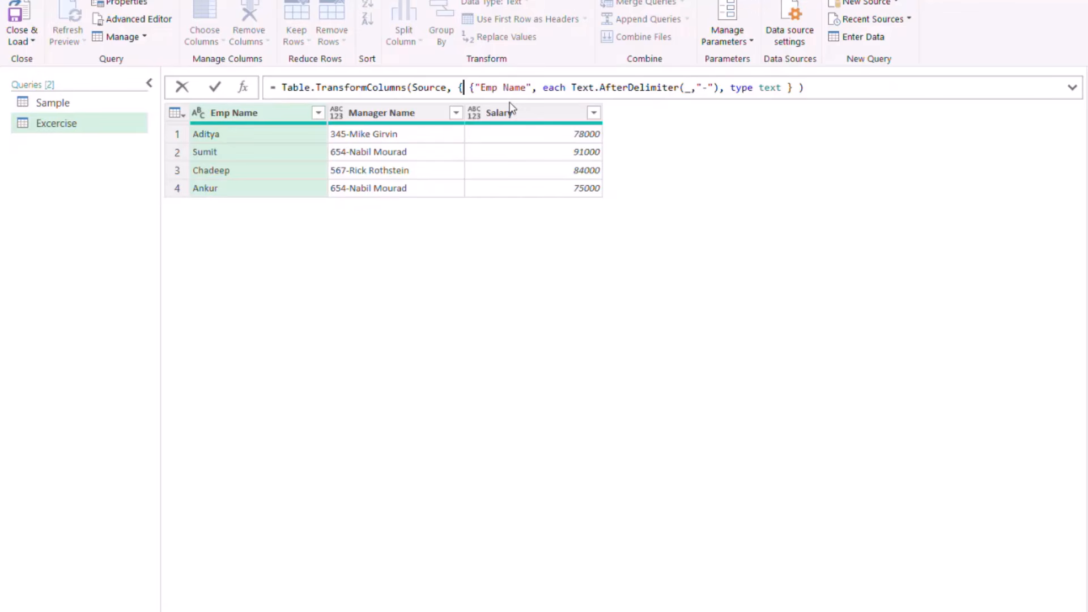
{"action": "key", "text": "Left"}
Add a comma-separated copy of the Emp Name transformation list and change its column name to Manager Name.
{"action": "left_click", "coordinate": [792, 89]}
{"action": "type", "text": ","}
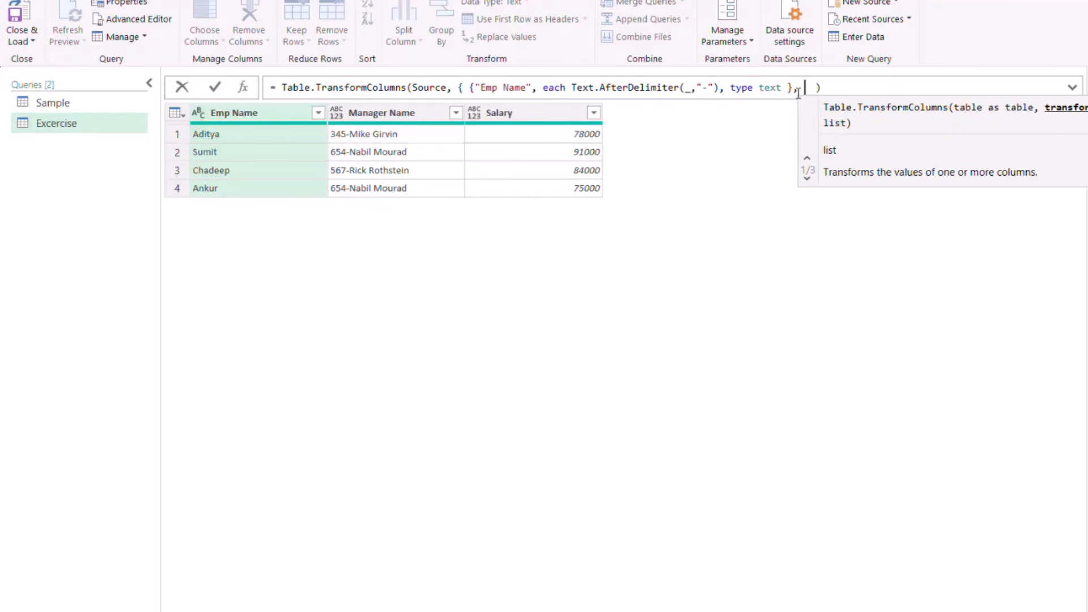
{"action": "key", "text": "ctrl+v"}
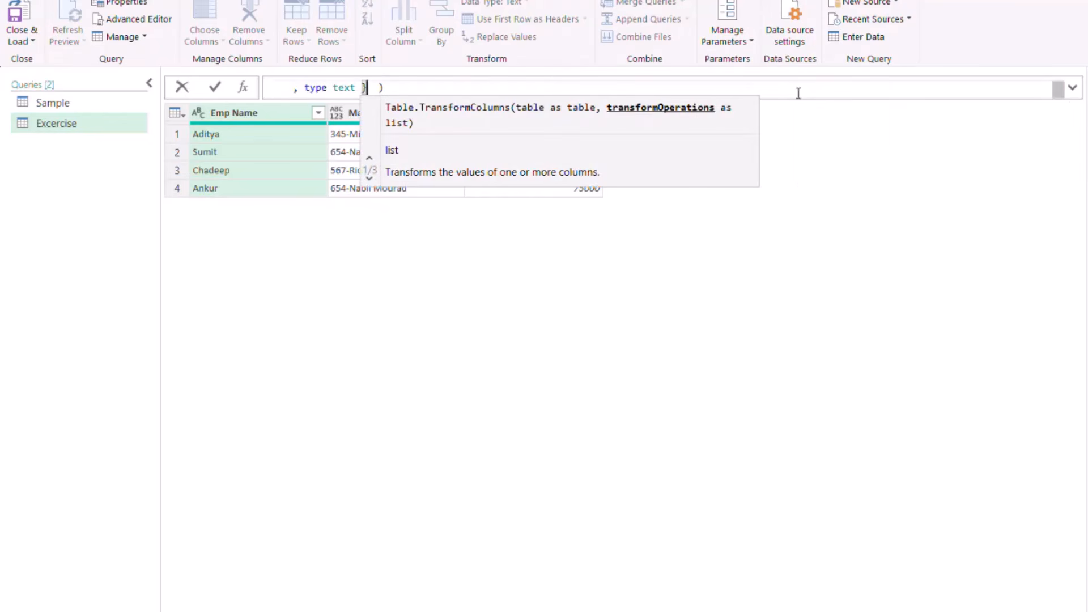
{"action": "left_click", "coordinate": [1072, 89]}
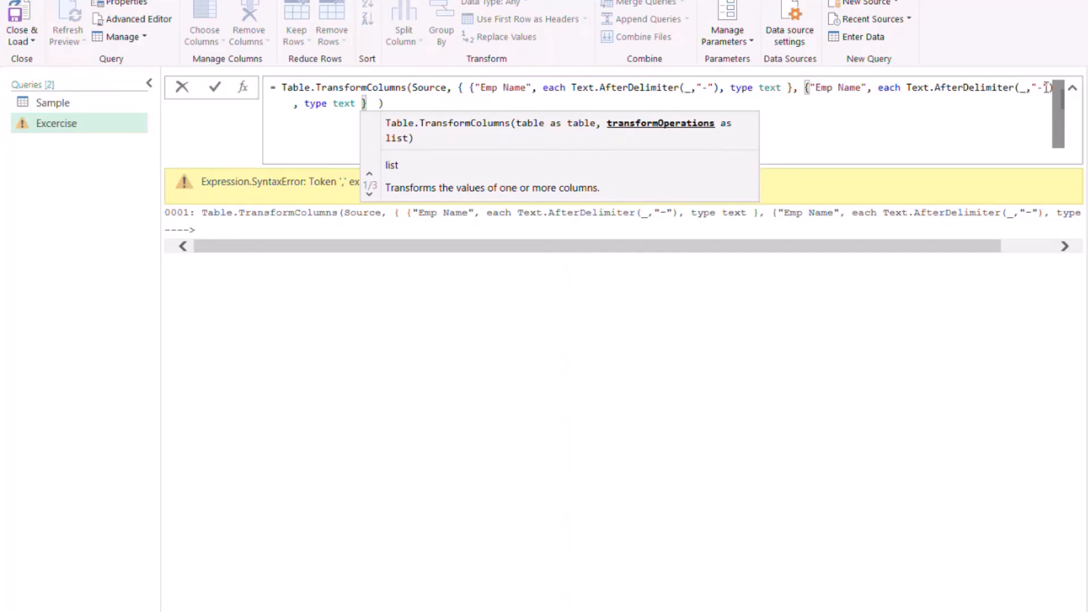
{"action": "left_click", "coordinate": [832, 88]}
{"action": "key", "text": "BackSpace"}
{"action": "key", "text": "BackSpace"}
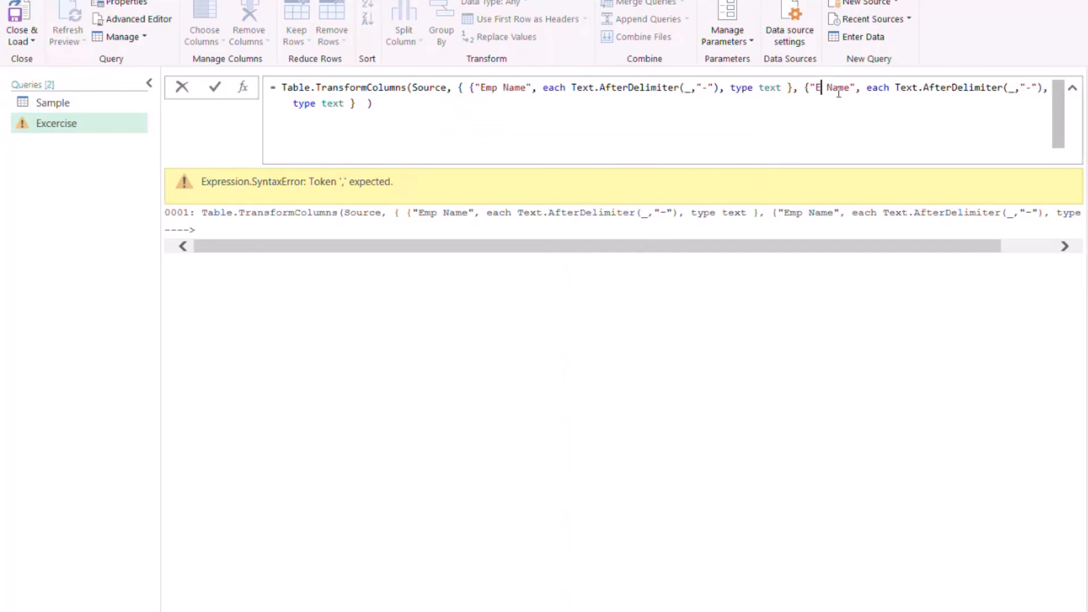
{"action": "key", "text": "BackSpace"}
{"action": "type", "text": "Manager"}
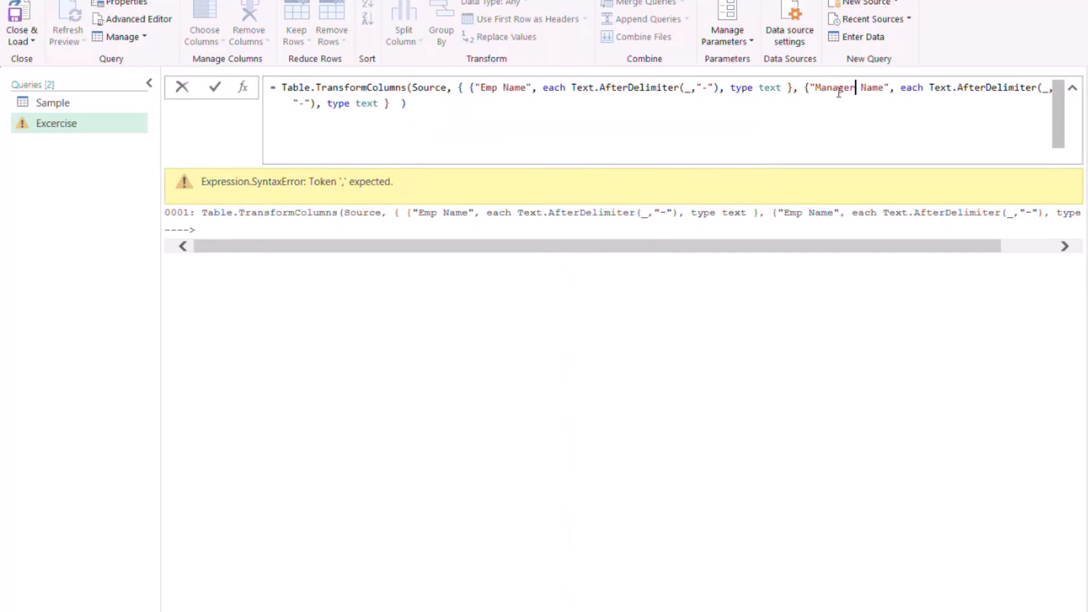
Close the outer list after the Manager Name transformation and commit the formula.
{"action": "left_click", "coordinate": [391, 103]}
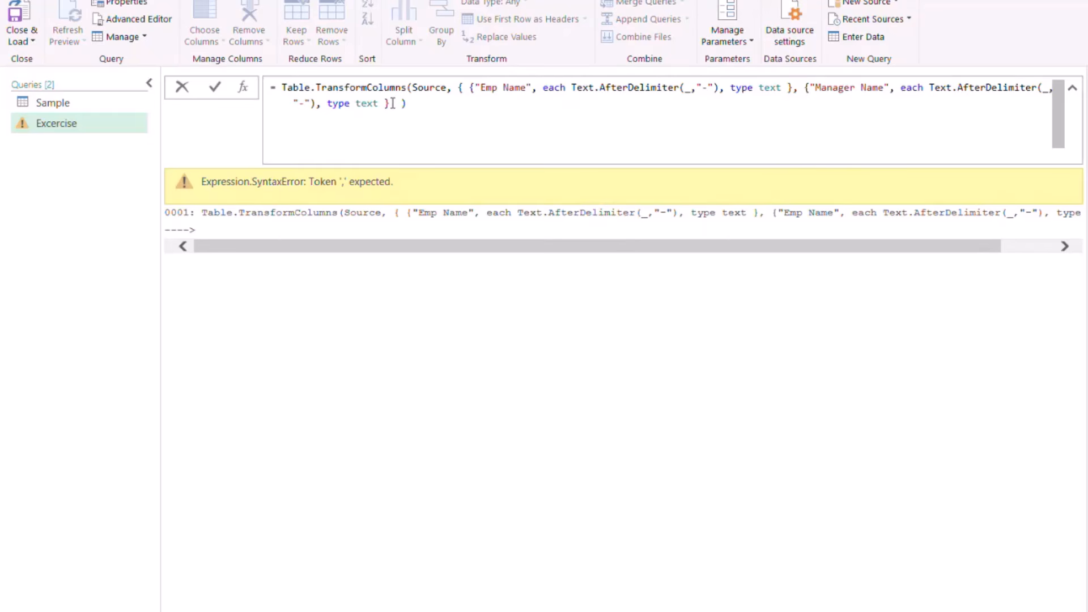
{"action": "left_click", "coordinate": [458, 88]}
{"action": "left_click", "coordinate": [396, 103]}
{"action": "type", "text": "}"}
{"action": "left_click", "coordinate": [216, 86]}
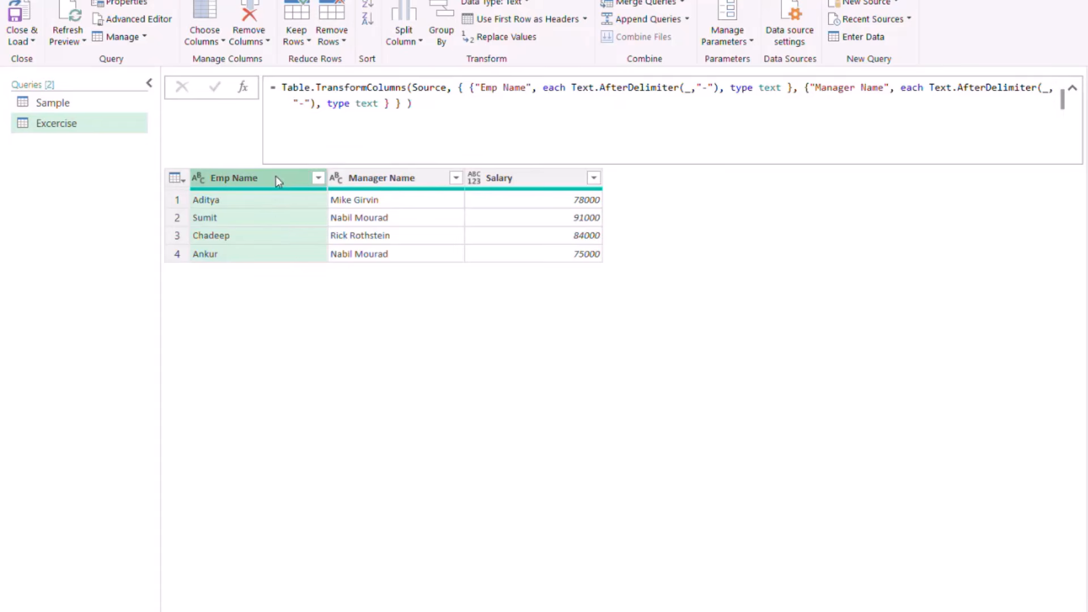
Examine the Manager Name column and the Text.AfterDelimiter expression in the Emp Name transformation.
{"action": "left_click", "coordinate": [416, 178]}
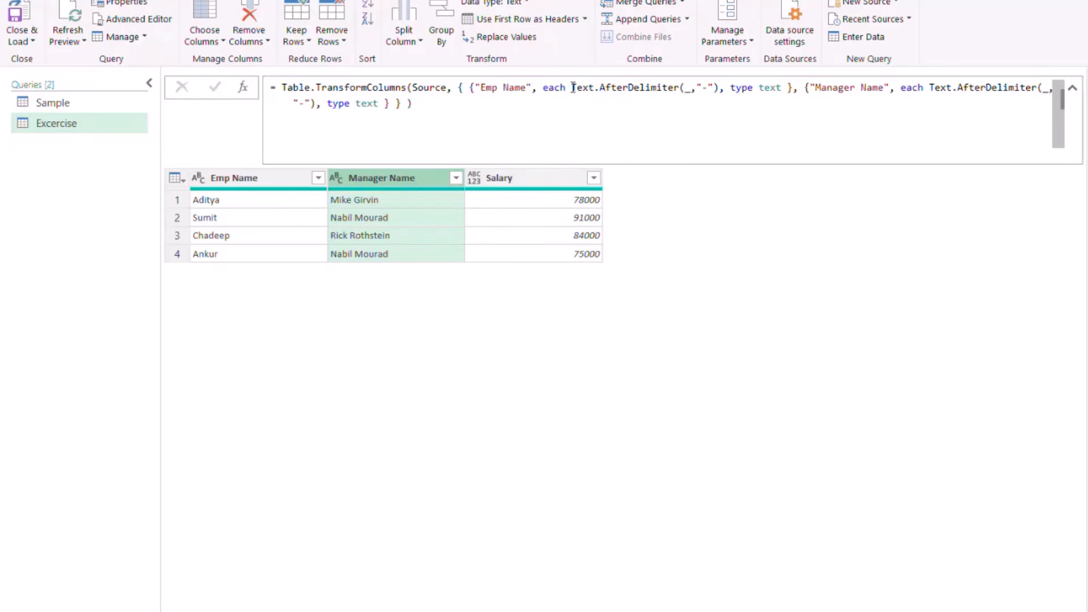
{"action": "left_click_drag", "start_coordinate": [572, 87], "coordinate": [724, 89]}
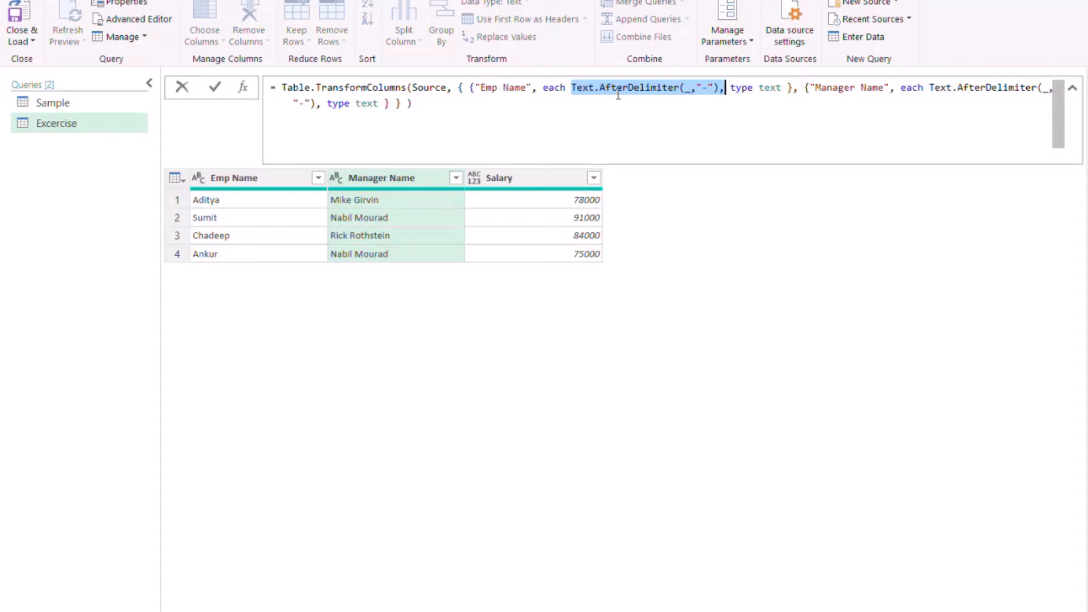
{"action": "mouse_move", "coordinate": [606, 94]}
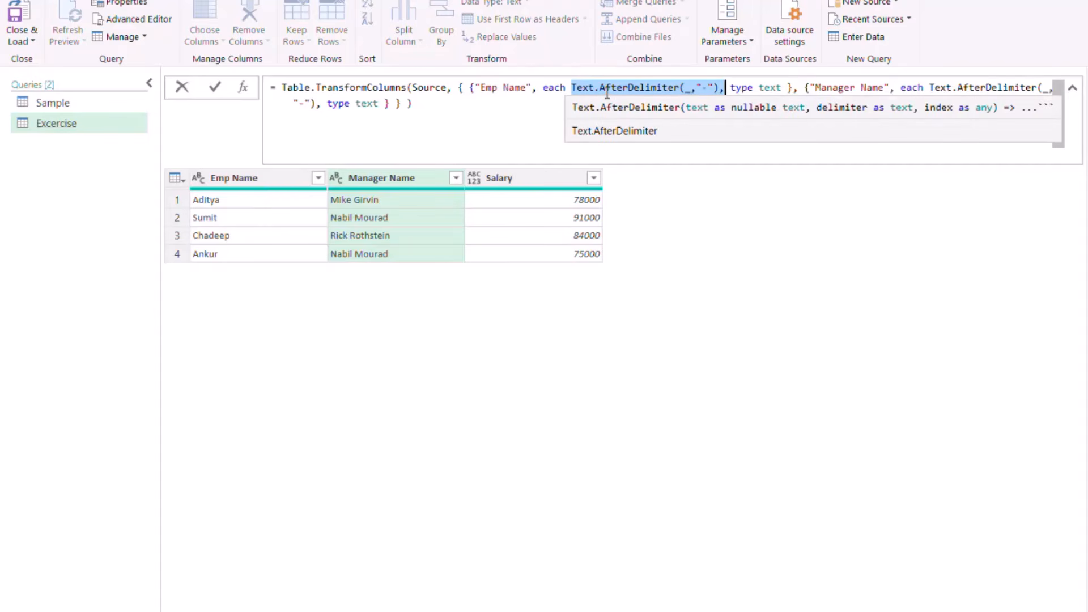
{"action": "key", "text": "Escape"}
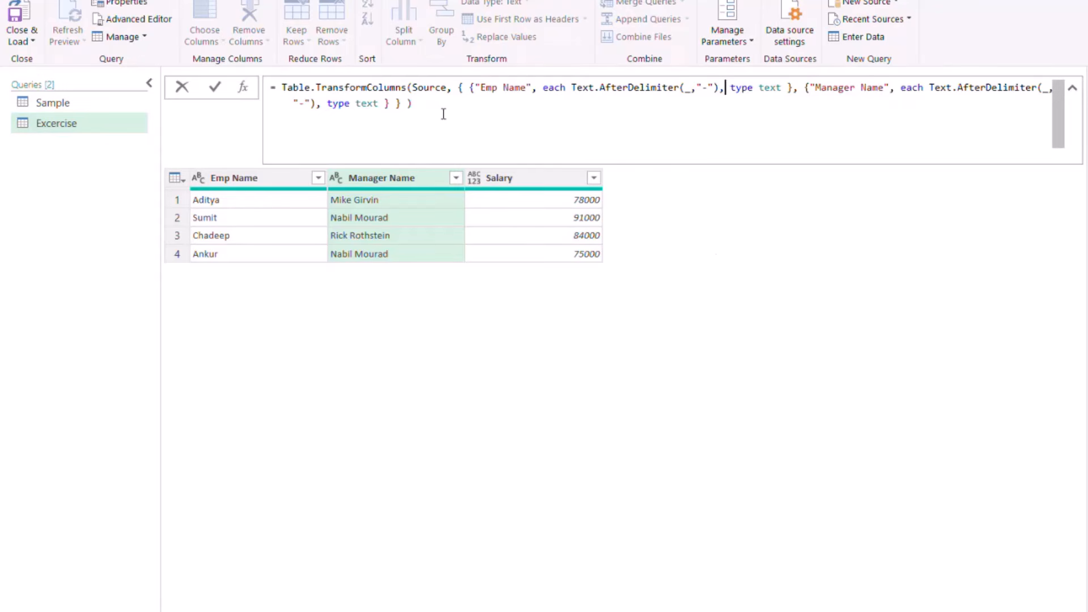
Add a new custom step that refers to Source and commit it.
{"action": "left_click", "coordinate": [243, 88]}
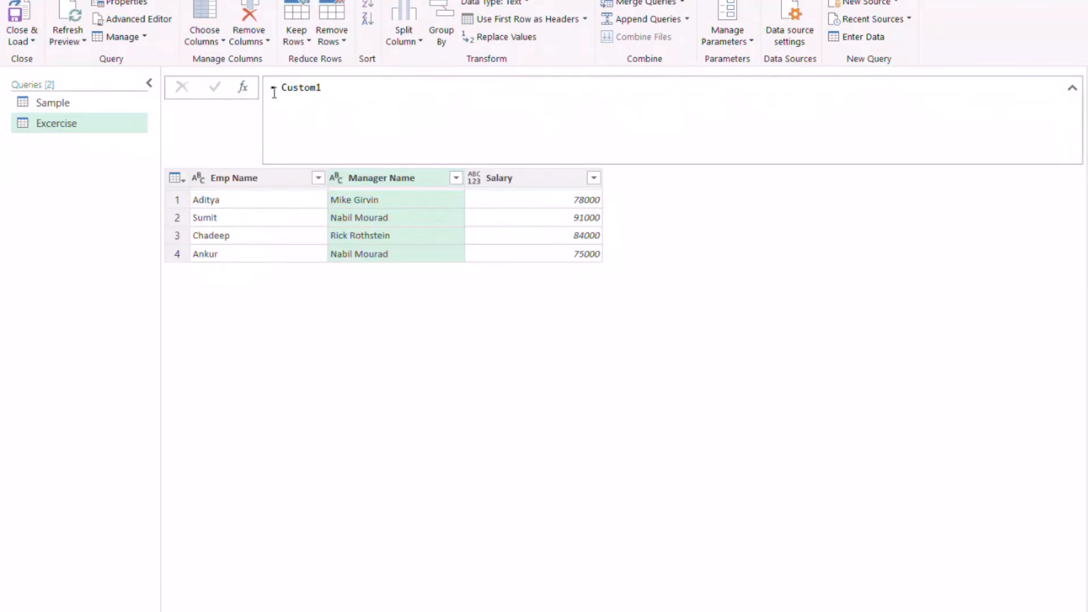
{"action": "double_click", "coordinate": [300, 88]}
{"action": "type", "text": "Source"}
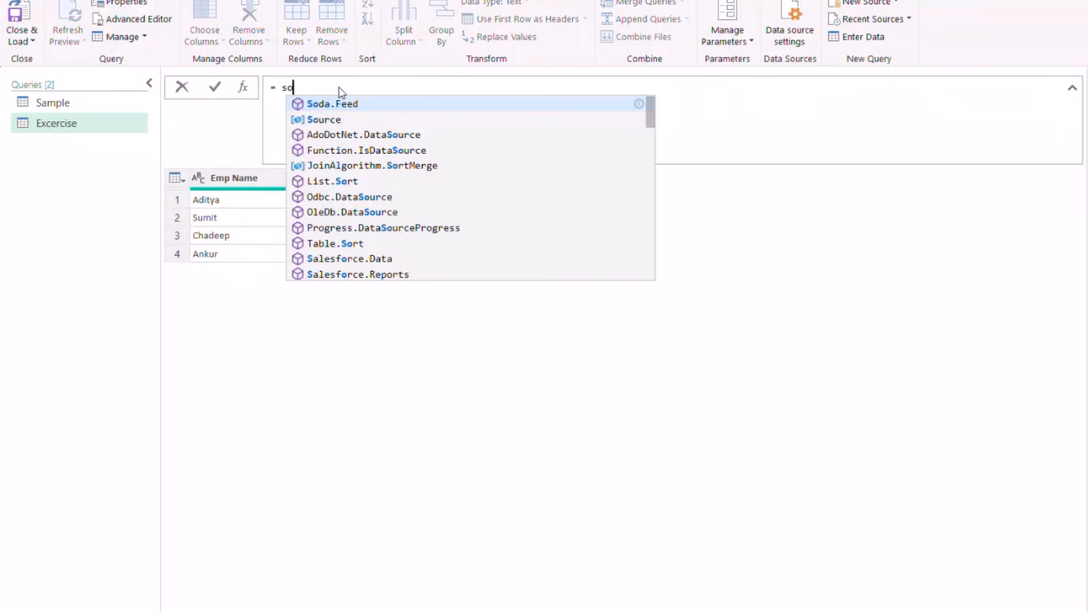
{"action": "left_click", "coordinate": [216, 87]}
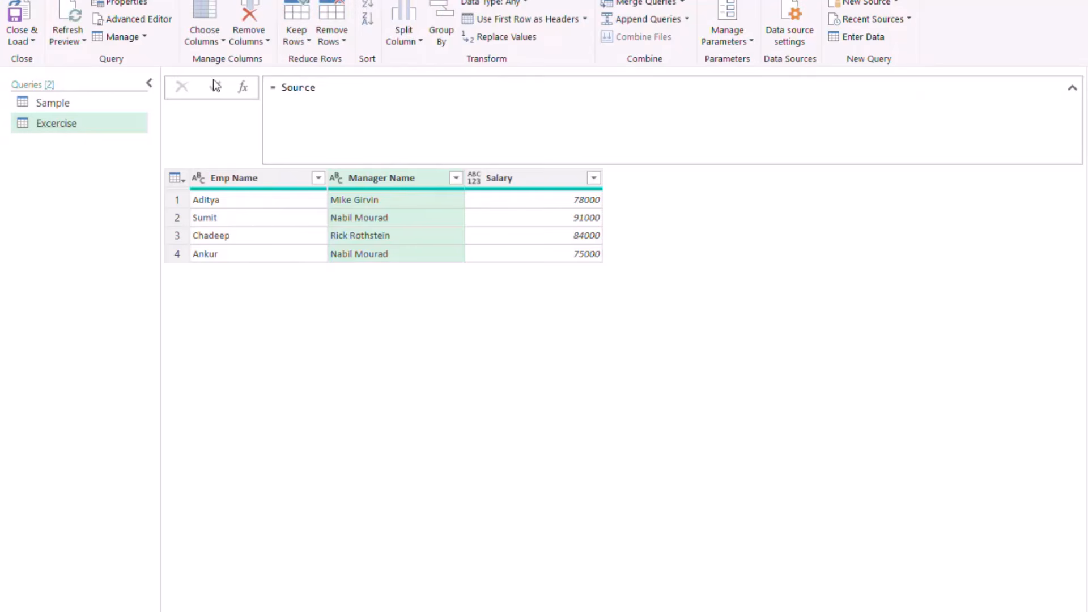
Start a Table.TransformColumns function in the new step with Source as its table argument.
{"action": "left_click", "coordinate": [278, 89]}
{"action": "type", "text": "tbltrcol"}
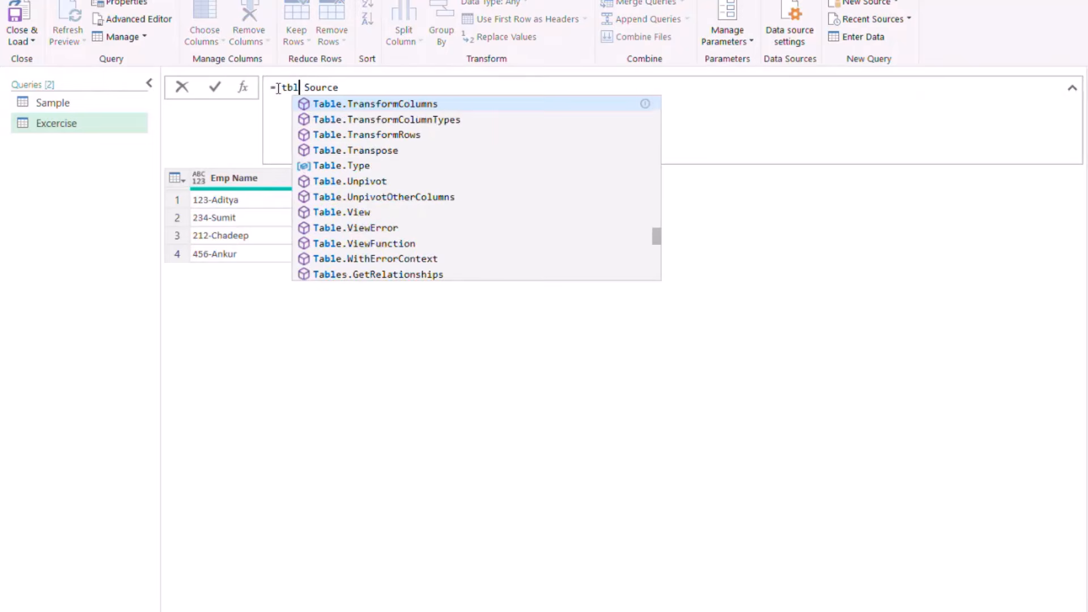
{"action": "key", "text": "Down"}
{"action": "key", "text": "Tab"}
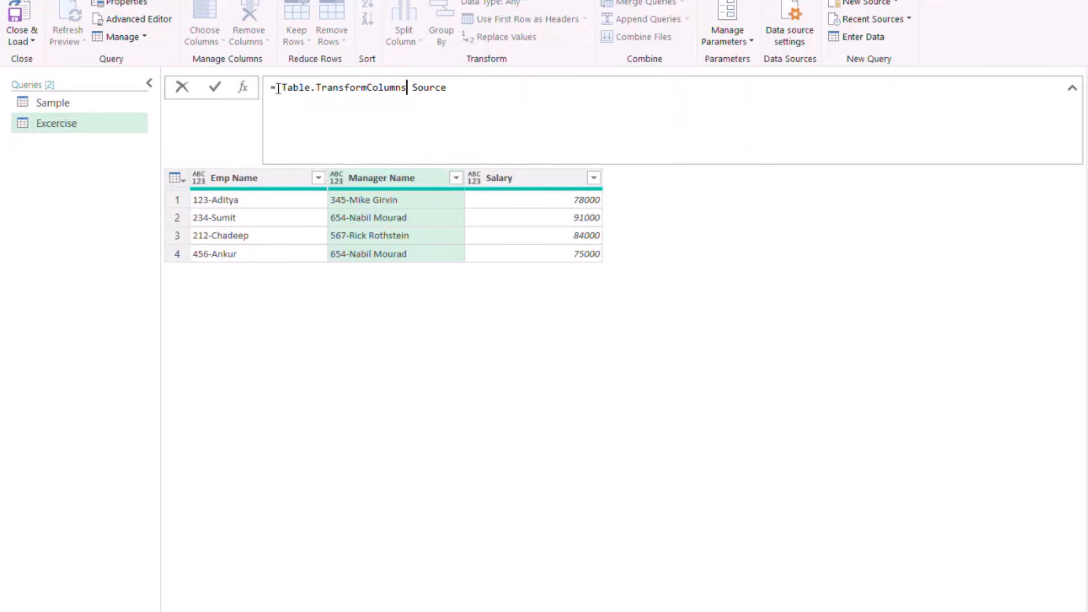
{"action": "type", "text": "("}
{"action": "key", "text": "Delete"}
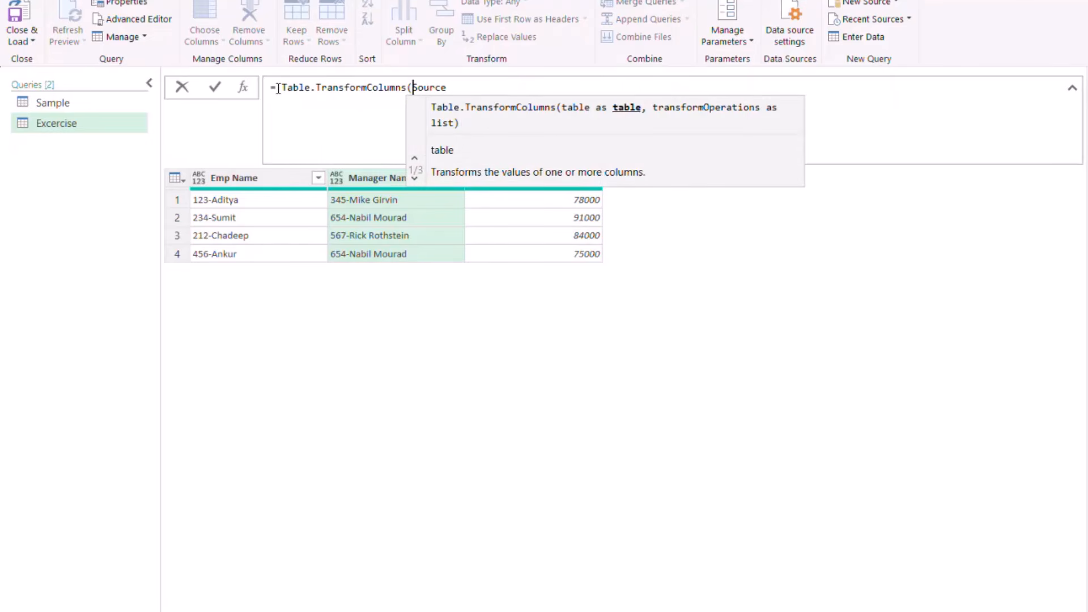
{"action": "left_click", "coordinate": [460, 88]}
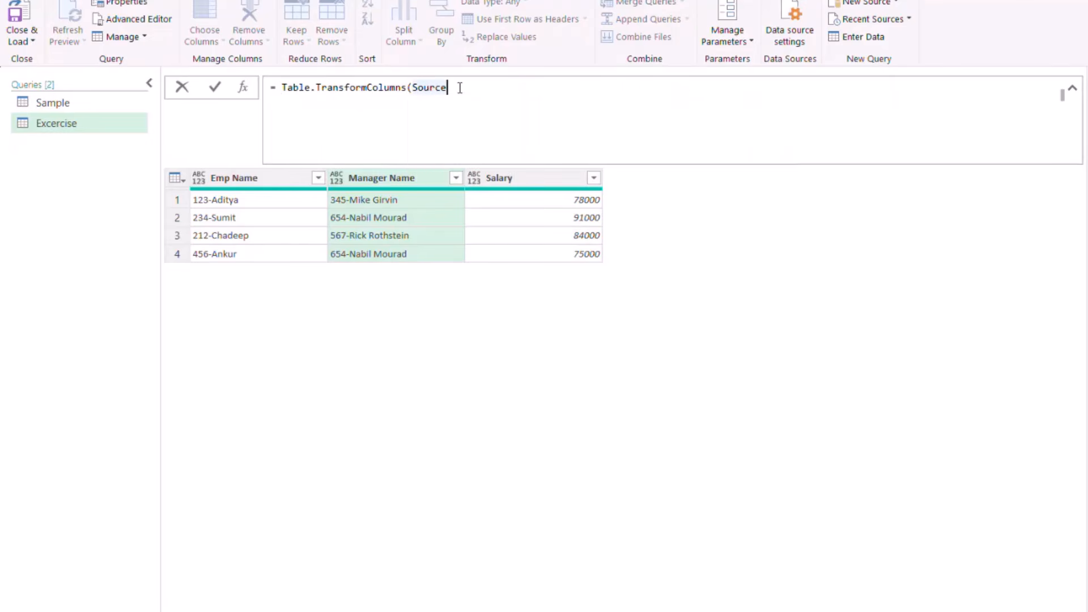
Enter {"Salary", each _} as the transformation list so the Salary column keeps its own values.
{"action": "type", "text": ", "}
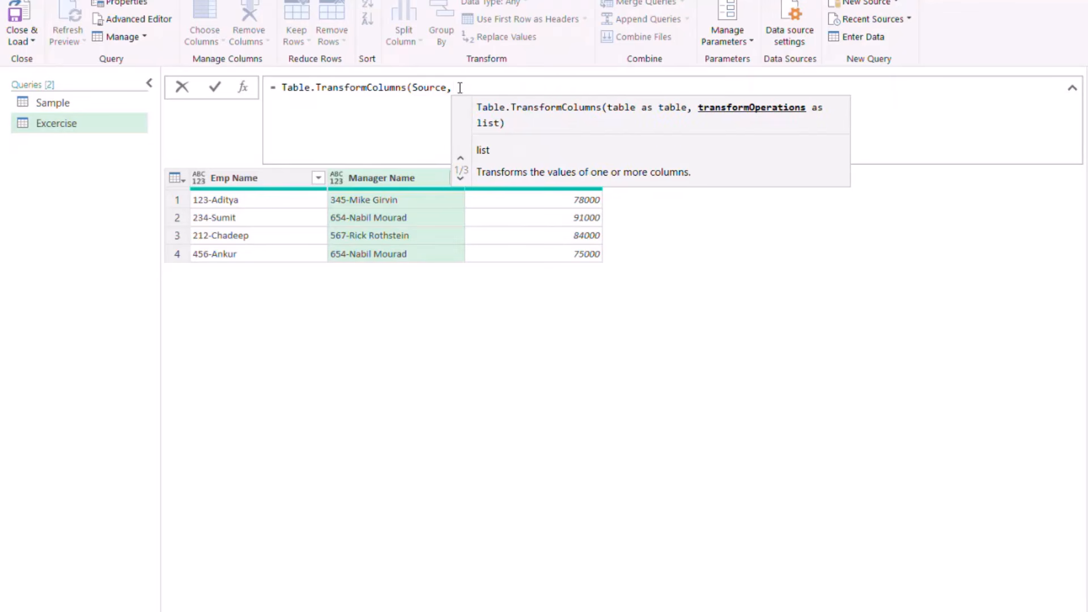
{"action": "type", "text": " {"}
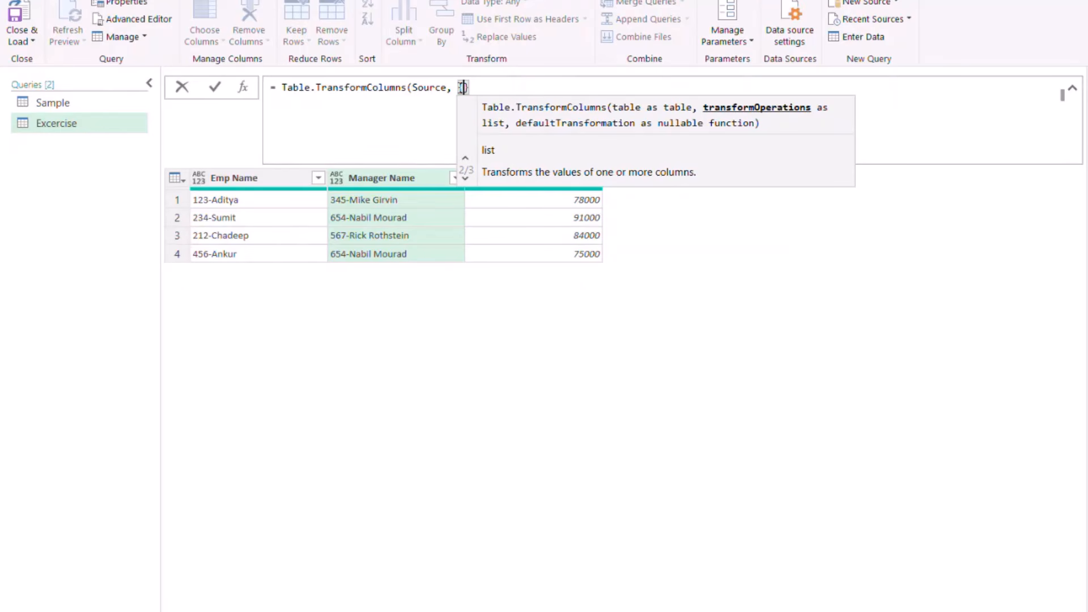
{"action": "type", "text": "\"al"}
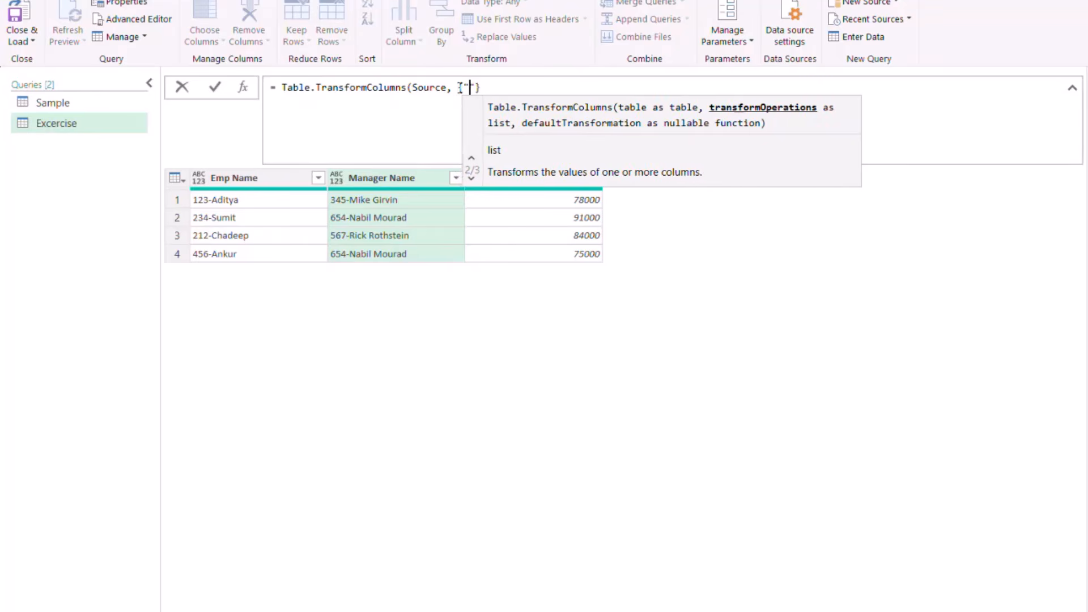
{"action": "key", "text": "BackSpace"}
{"action": "key", "text": "BackSpace"}
{"action": "type", "text": "Salary"}
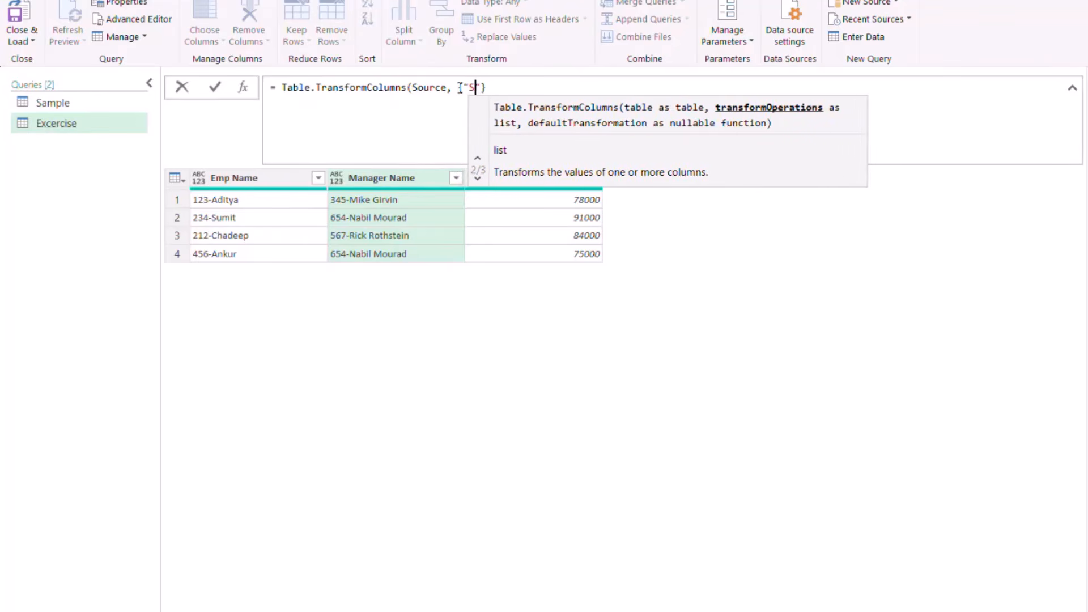
{"action": "type", "text": "\","}
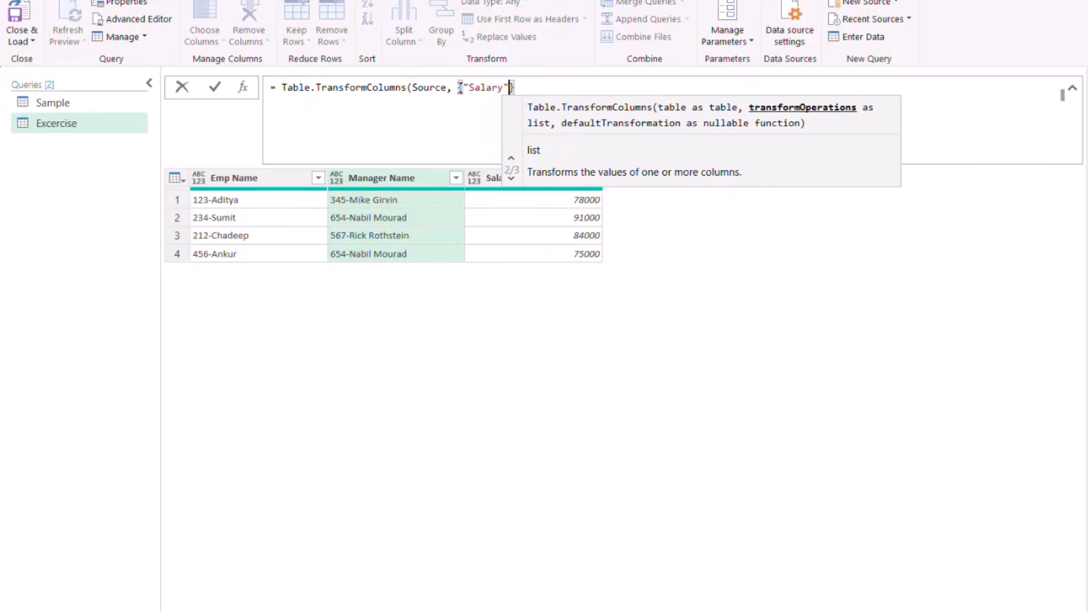
{"action": "type", "text": " each _"}
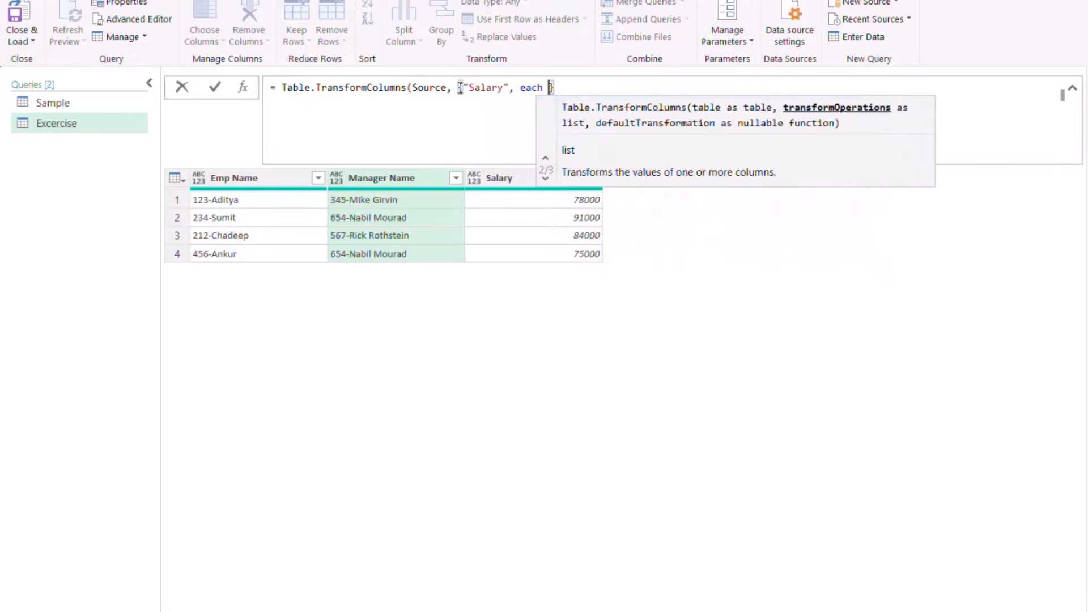
{"action": "type", "text": "}"}
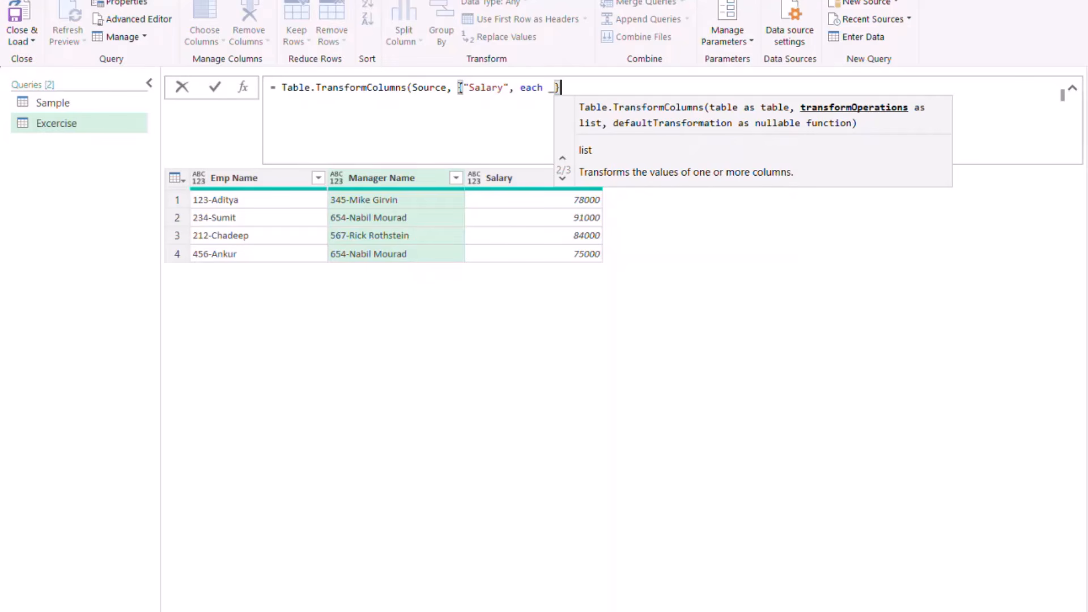
Add each Text.AfterDelimiter(_,"-") as the default transformation argument after the Salary list.
{"action": "type", "text": ","}
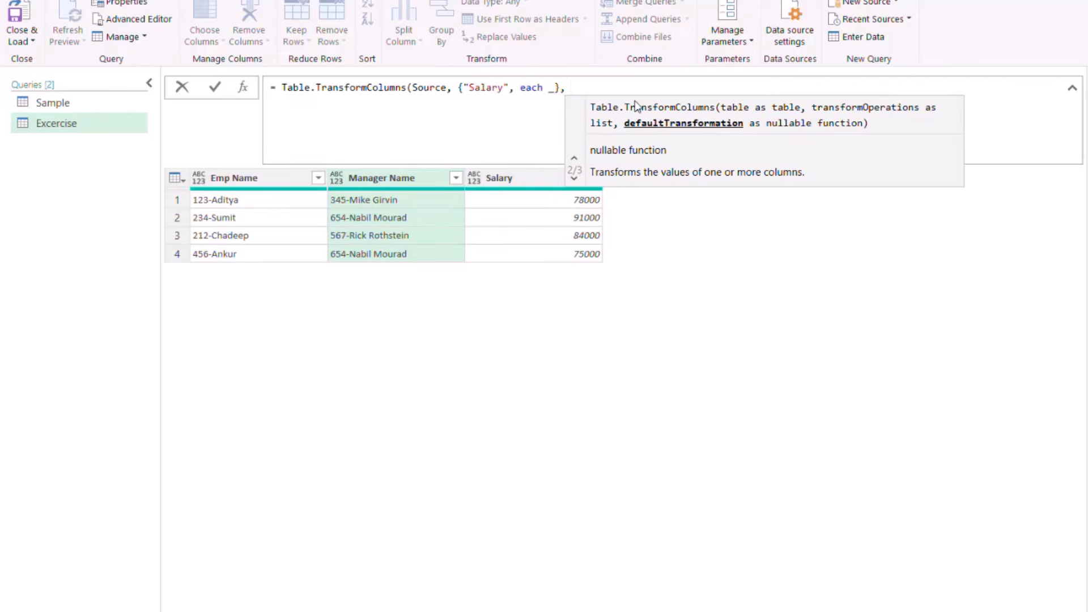
{"action": "type", "text": "each "}
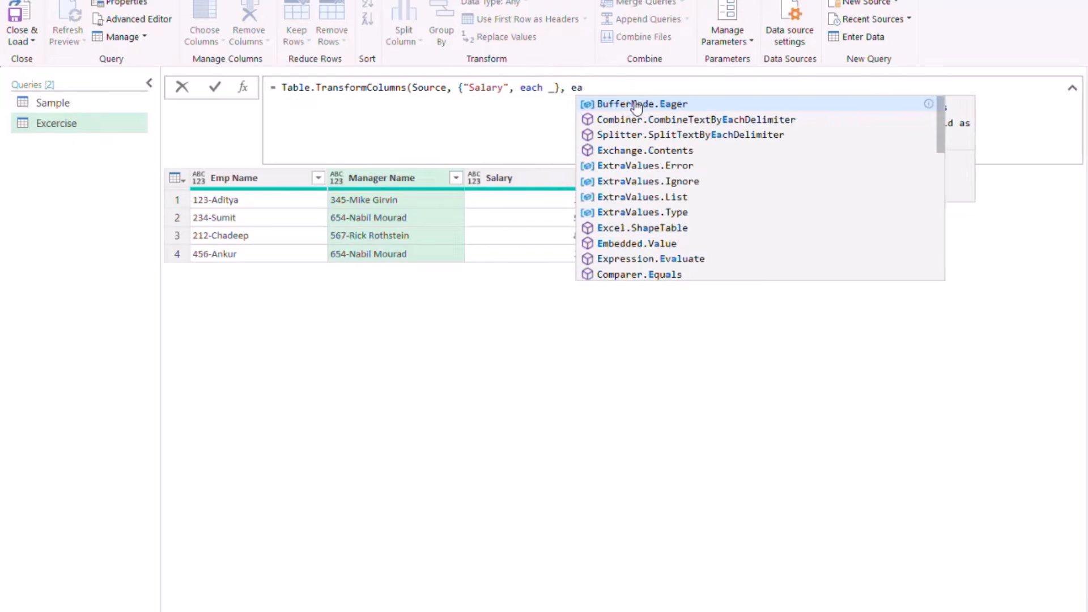
{"action": "type", "text": "t"}
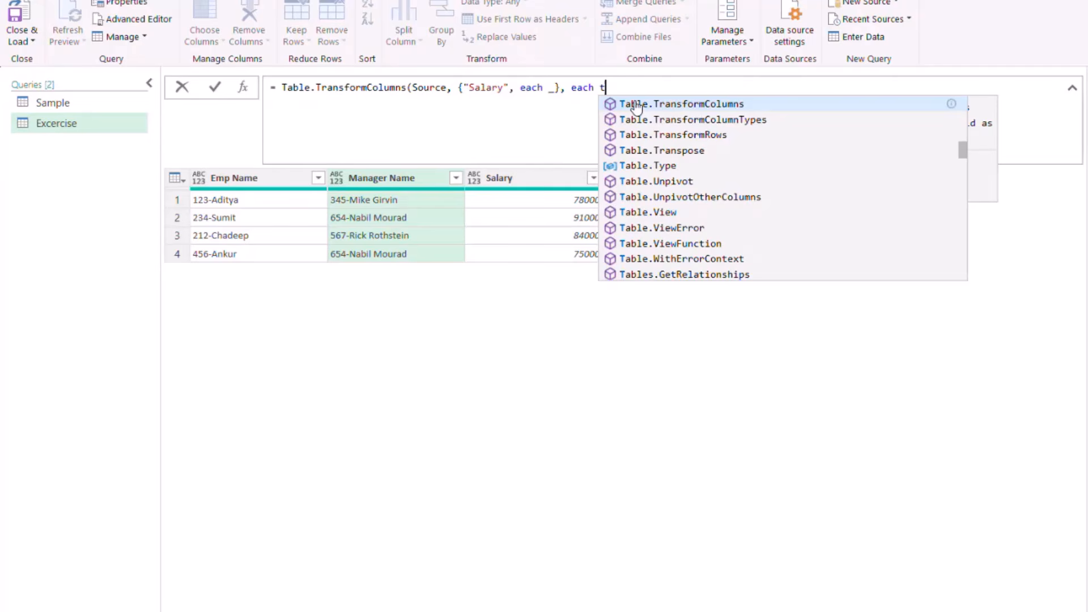
{"action": "type", "text": "exta"}
{"action": "key", "text": "Tab"}
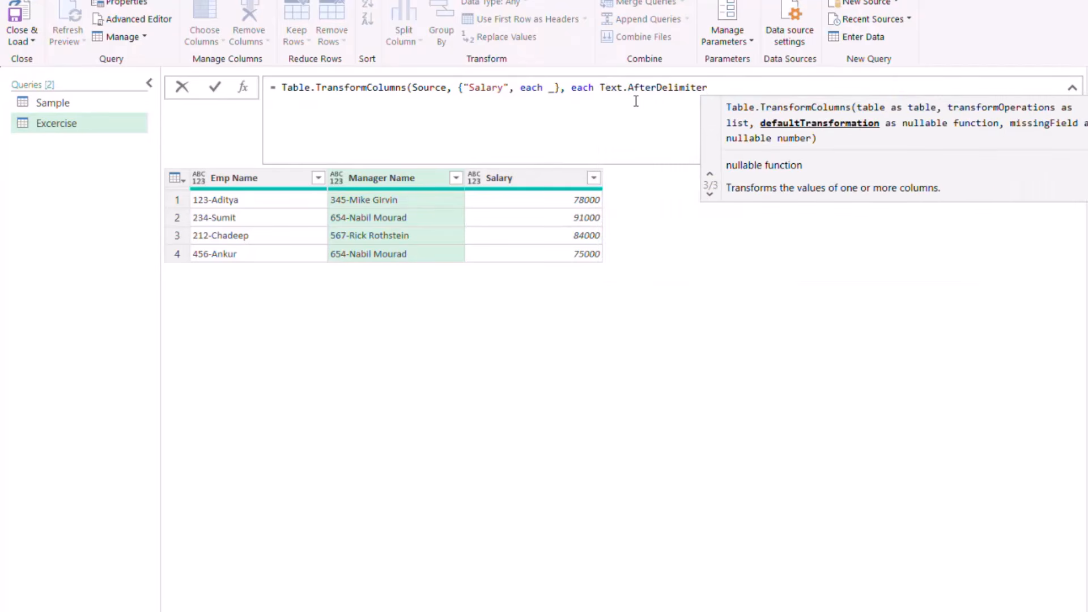
{"action": "type", "text": "(_"}
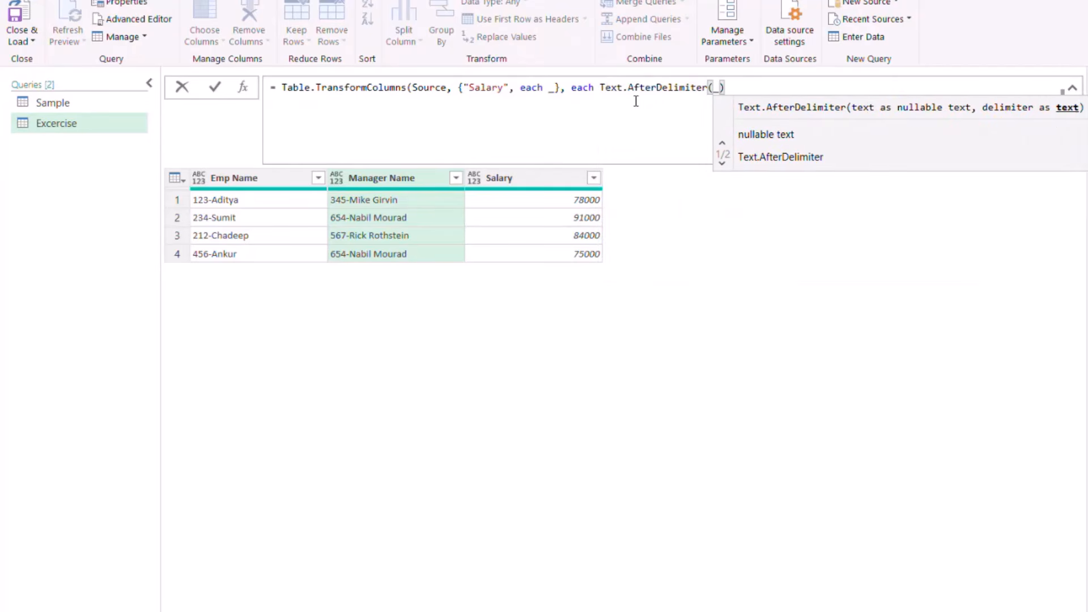
{"action": "type", "text": ","}
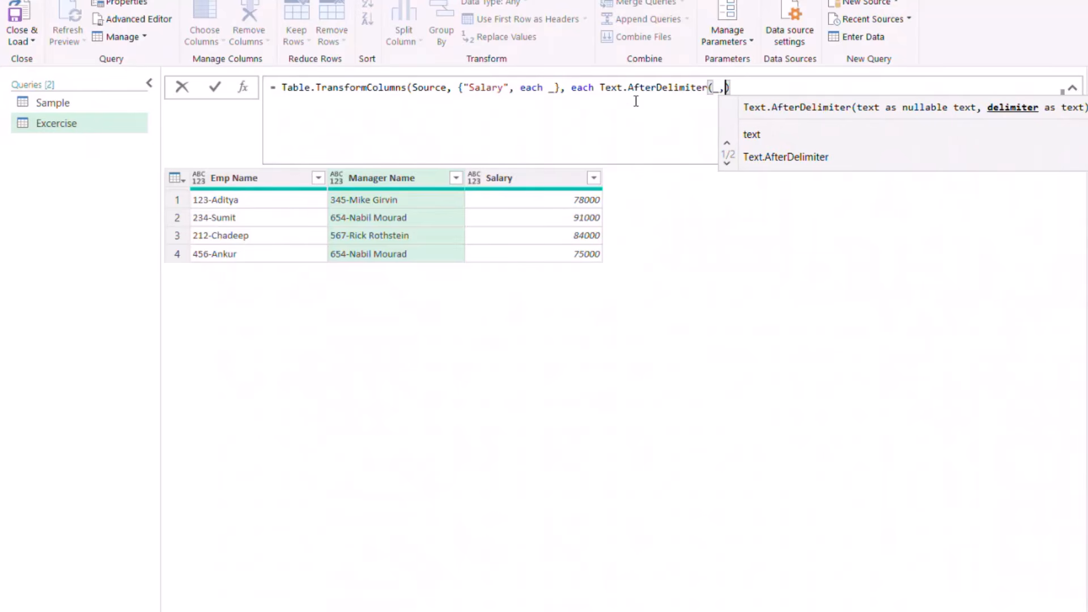
{"action": "type", "text": "\"-"}
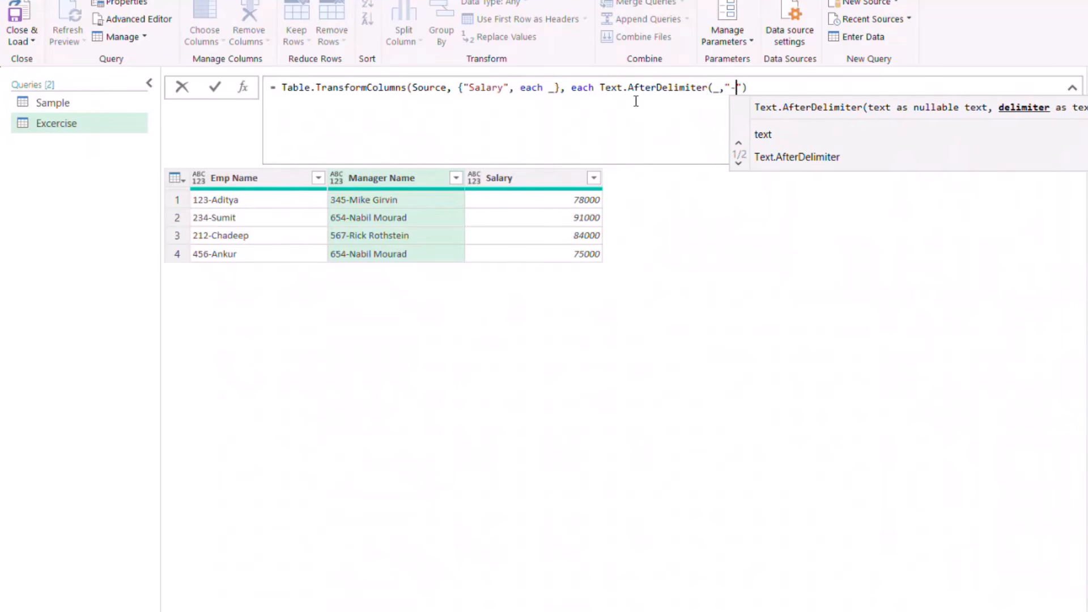
{"action": "left_click", "coordinate": [767, 91]}
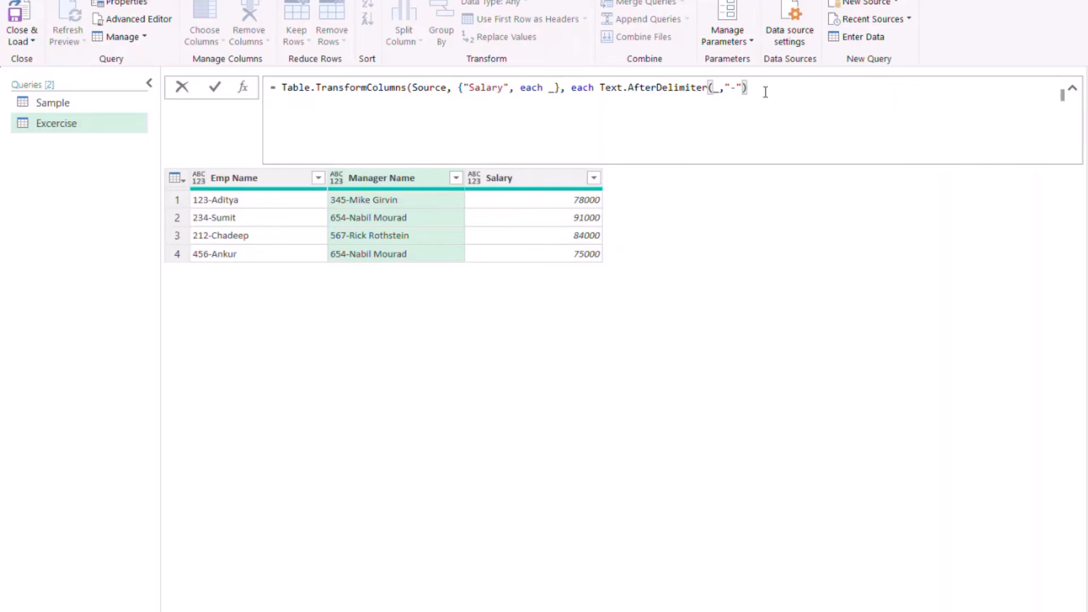
Close the Table.TransformColumns function, commit the step and check the Emp Name, Manager Name and Salary columns.
{"action": "left_click_drag", "start_coordinate": [571, 88], "coordinate": [738, 103]}
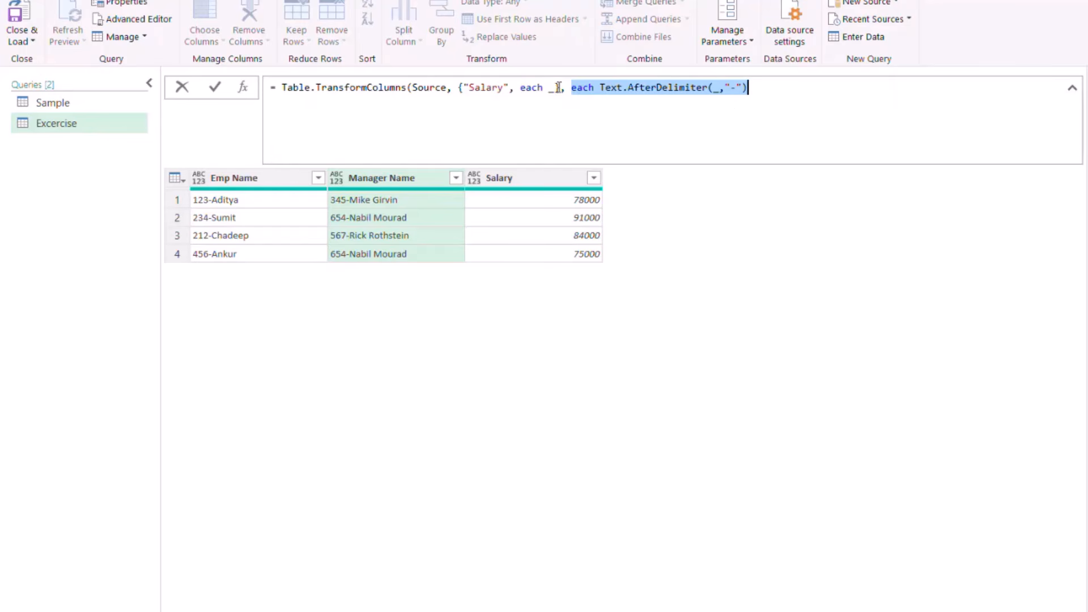
{"action": "left_click_drag", "start_coordinate": [561, 90], "coordinate": [461, 93]}
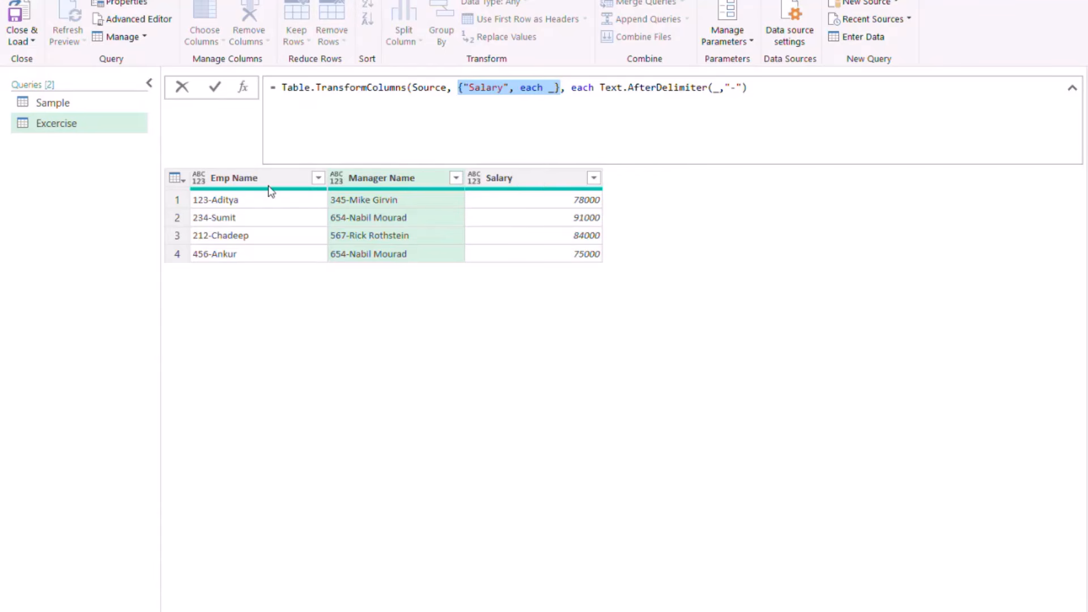
{"action": "left_click_drag", "start_coordinate": [600, 88], "coordinate": [756, 89]}
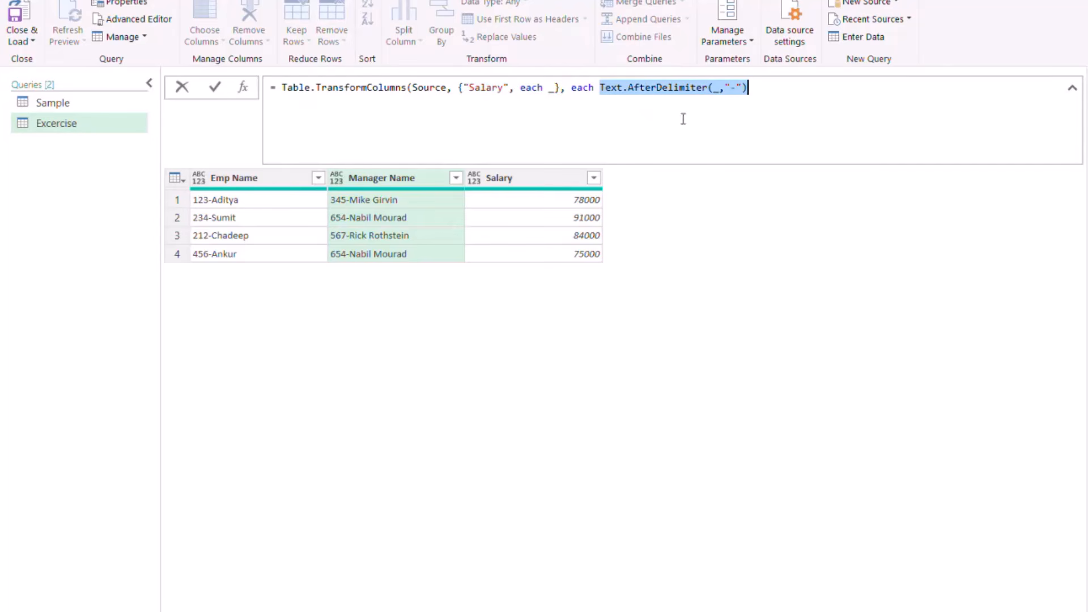
{"action": "left_click", "coordinate": [769, 92]}
{"action": "type", "text": ")"}
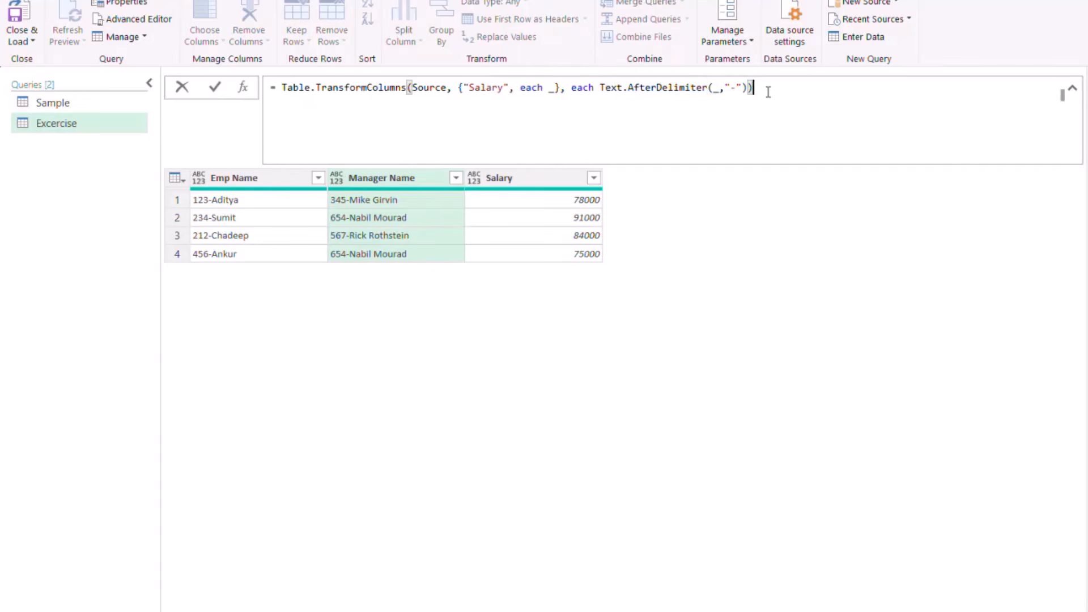
{"action": "left_click", "coordinate": [216, 90]}
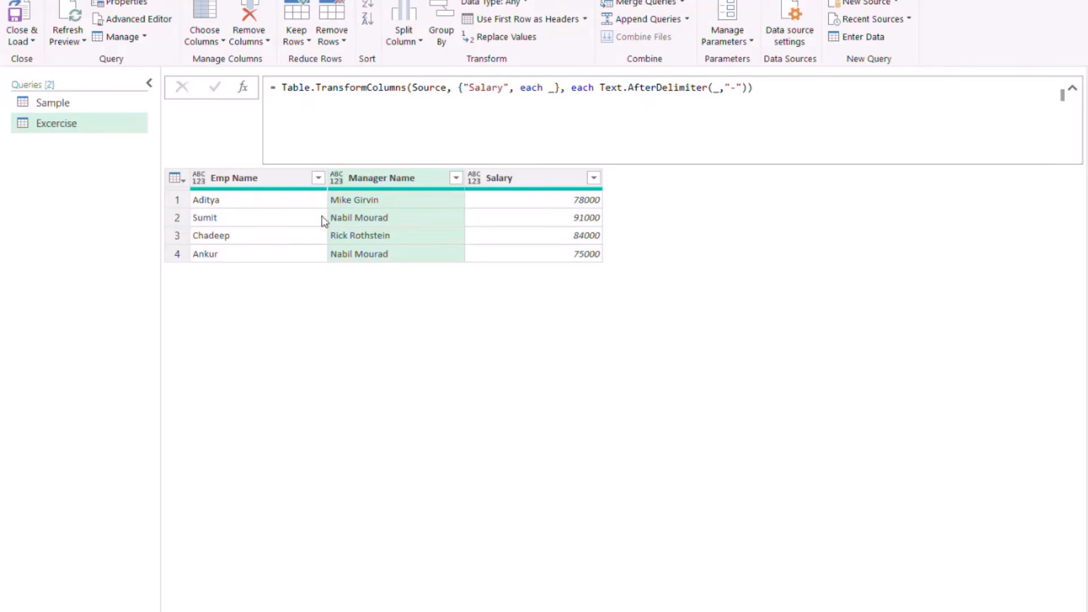
{"action": "left_click", "coordinate": [260, 179]}
{"action": "left_click", "coordinate": [412, 178]}
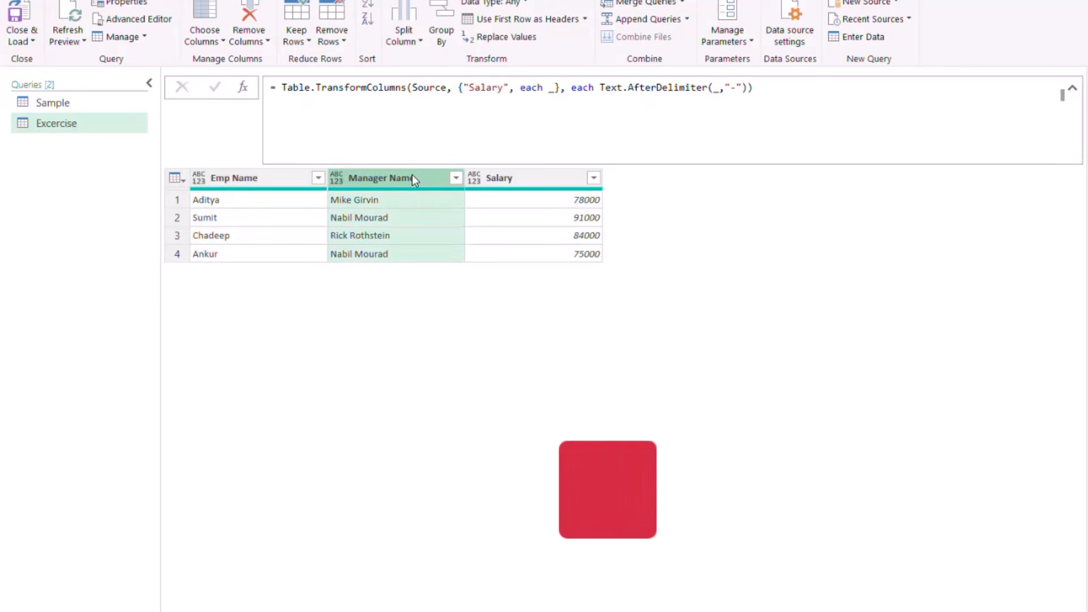
{"action": "left_click", "coordinate": [544, 180]}
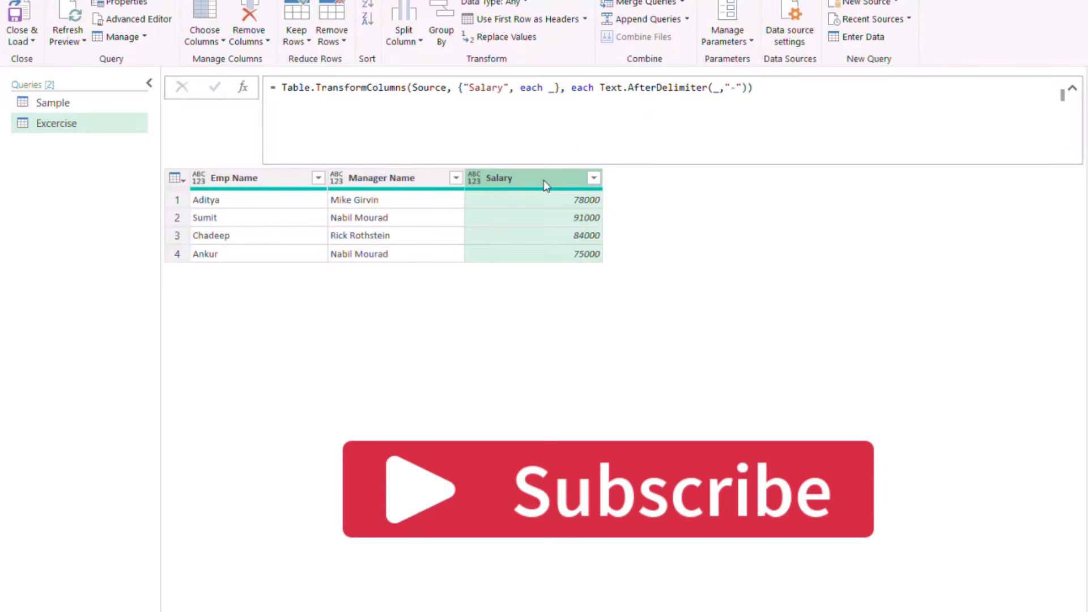
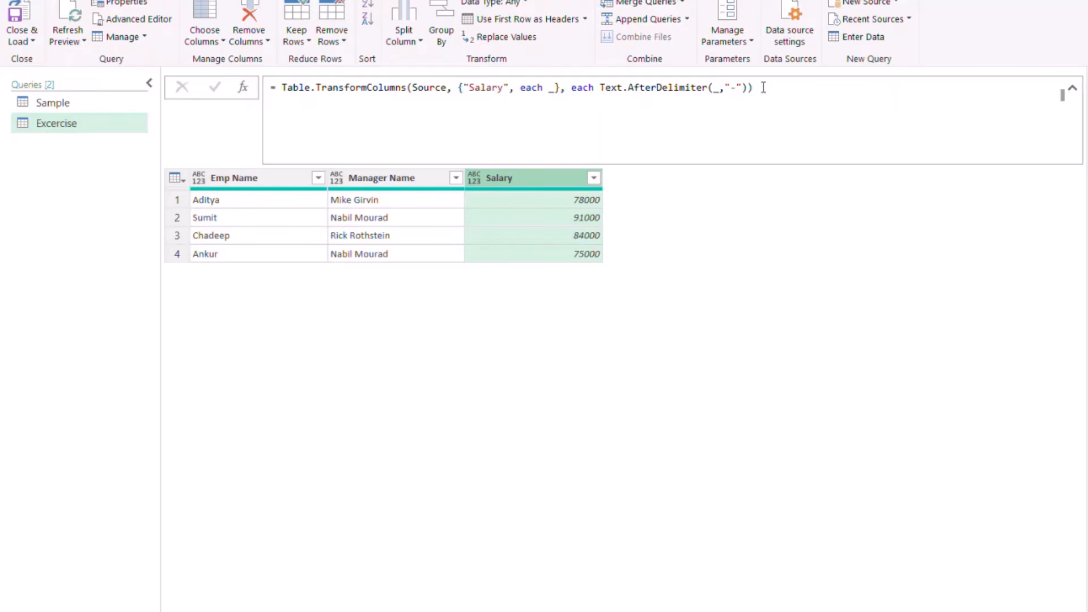
Add a new custom step containing a copy of the full Table.TransformColumns formula.
{"action": "left_click_drag", "start_coordinate": [763, 88], "coordinate": [271, 87]}
{"action": "key", "text": "ctrl+c"}
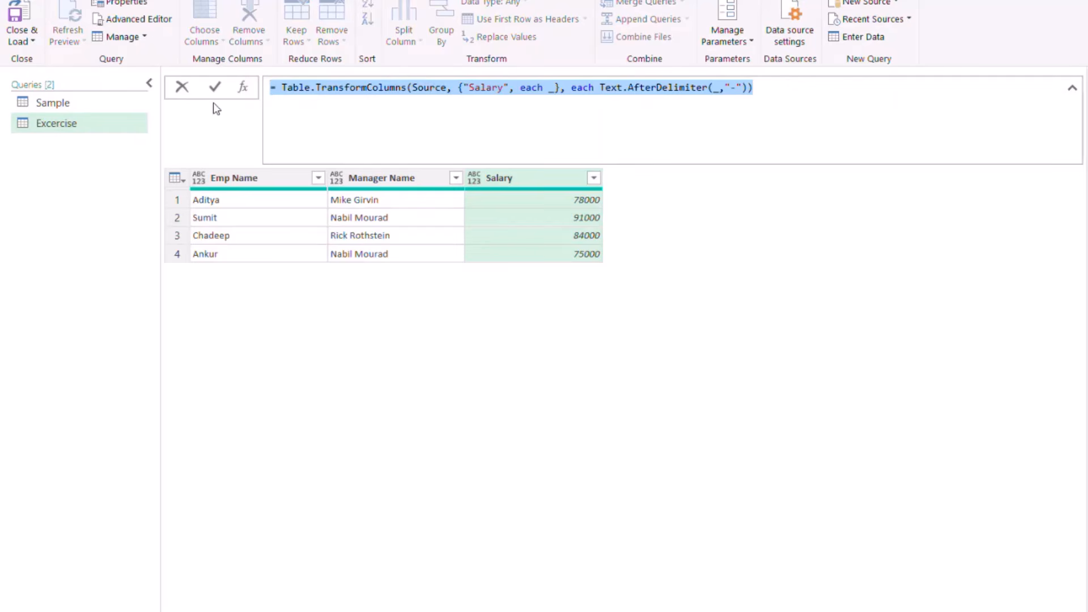
{"action": "left_click", "coordinate": [215, 86]}
{"action": "left_click", "coordinate": [243, 87]}
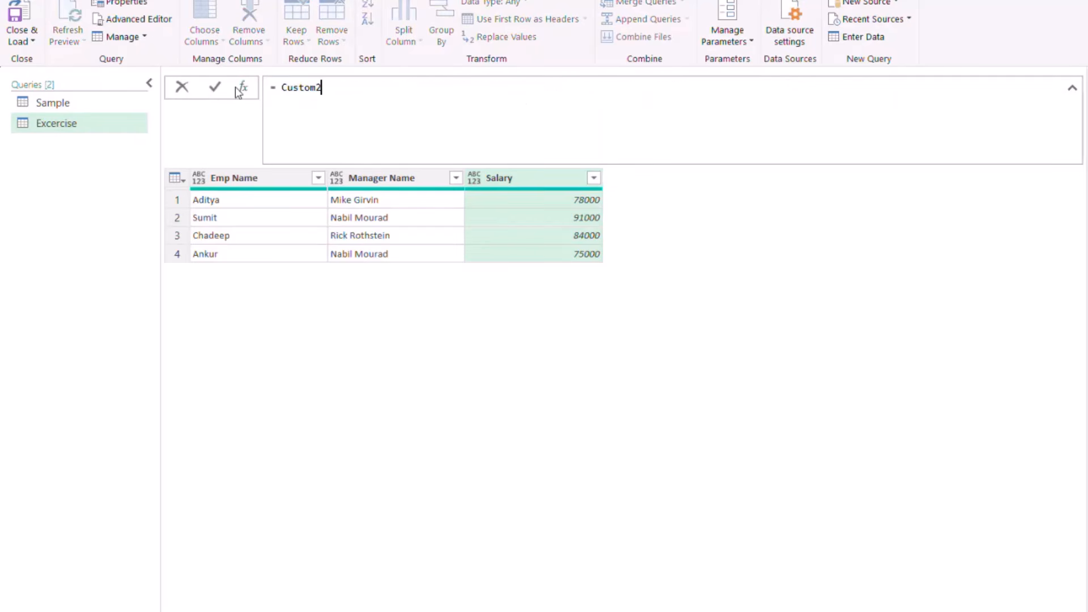
{"action": "key", "text": "ctrl+a"}
{"action": "key", "text": "ctrl+v"}
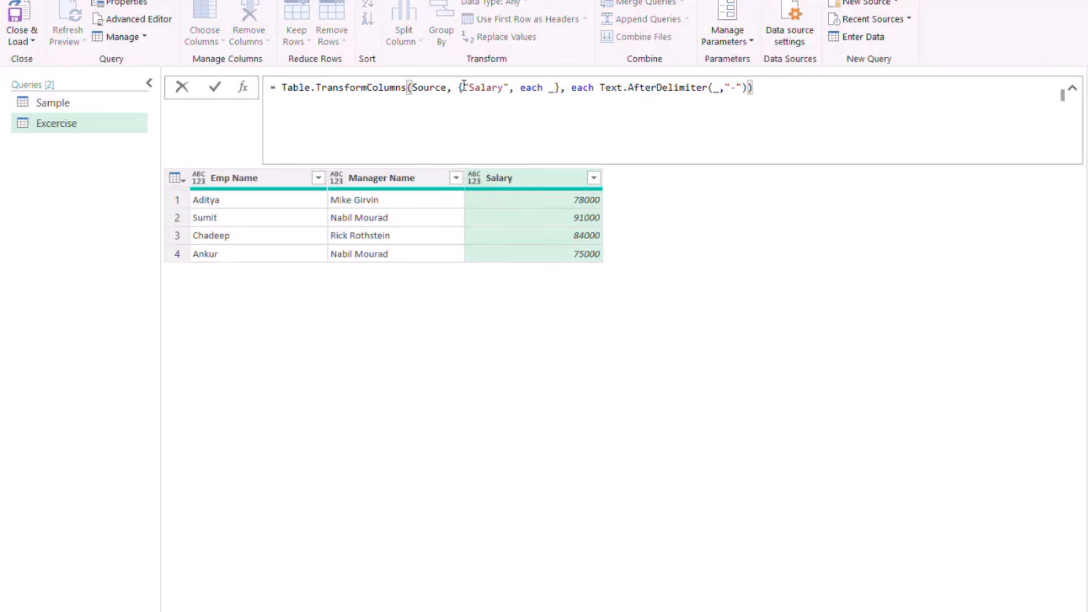
Replace everything after the Source argument with an empty transformation list {} followed by a comma.
{"action": "left_click_drag", "start_coordinate": [459, 88], "coordinate": [802, 92]}
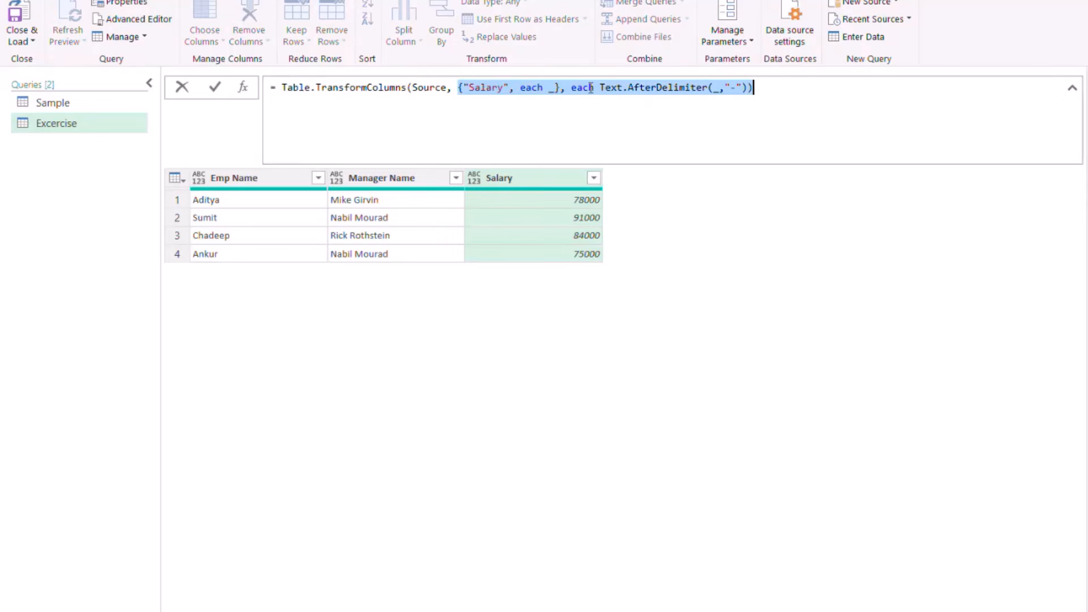
{"action": "left_click", "coordinate": [574, 88]}
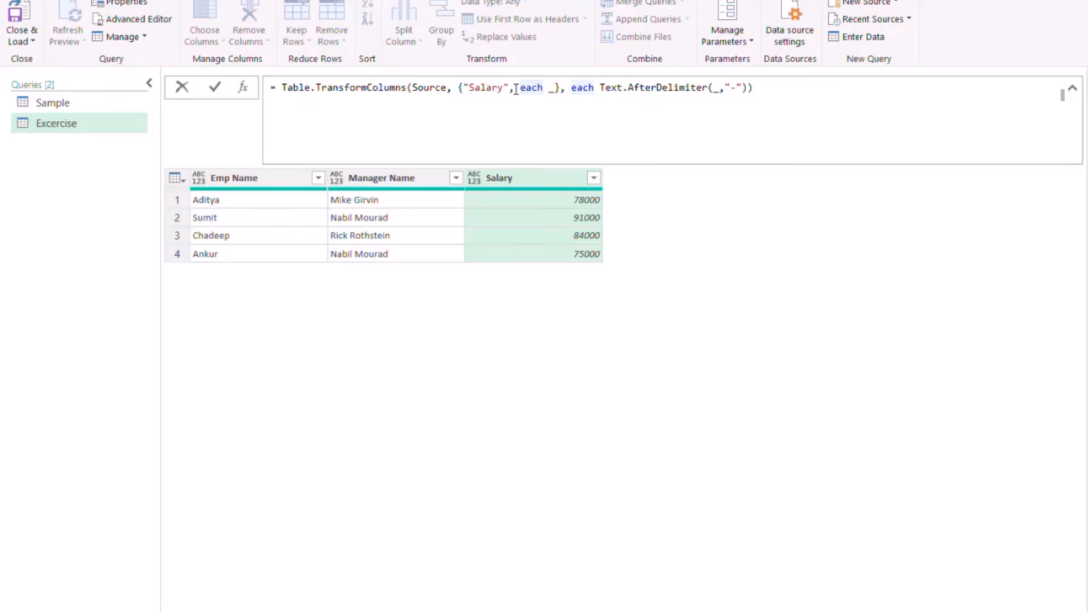
{"action": "left_click_drag", "start_coordinate": [459, 87], "coordinate": [790, 93]}
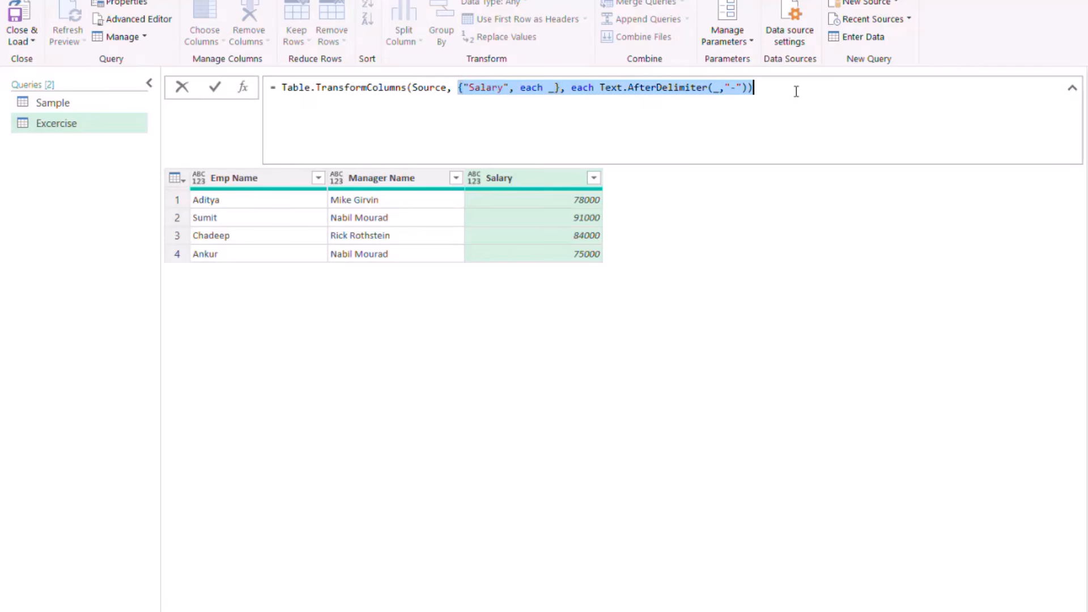
{"action": "key", "text": "BackSpace"}
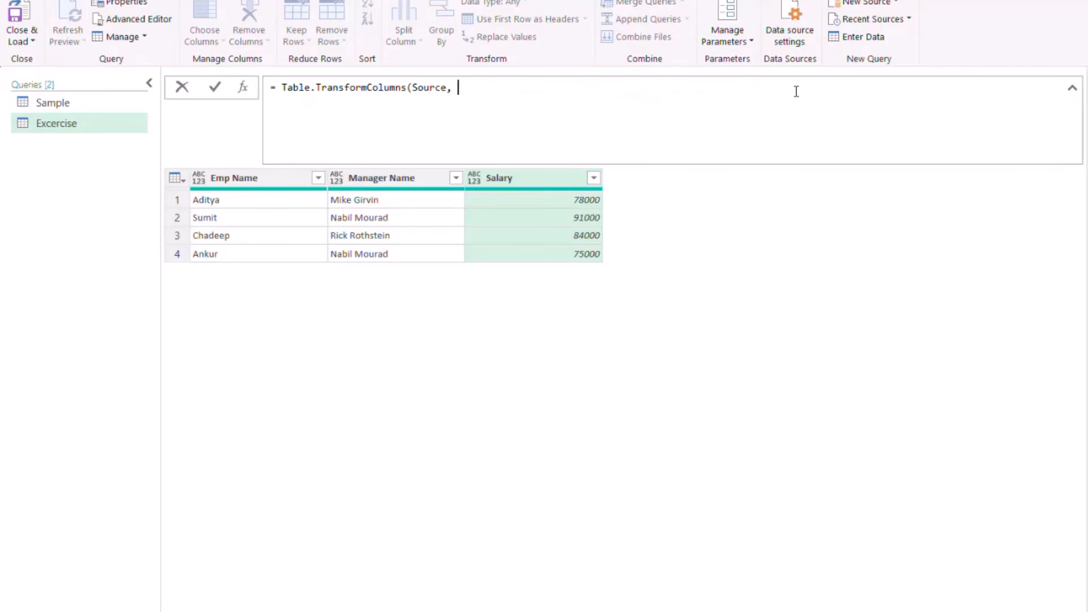
{"action": "key", "text": "BackSpace"}
{"action": "type", "text": "{}"}
{"action": "key", "text": "Right"}
{"action": "type", "text": ","}
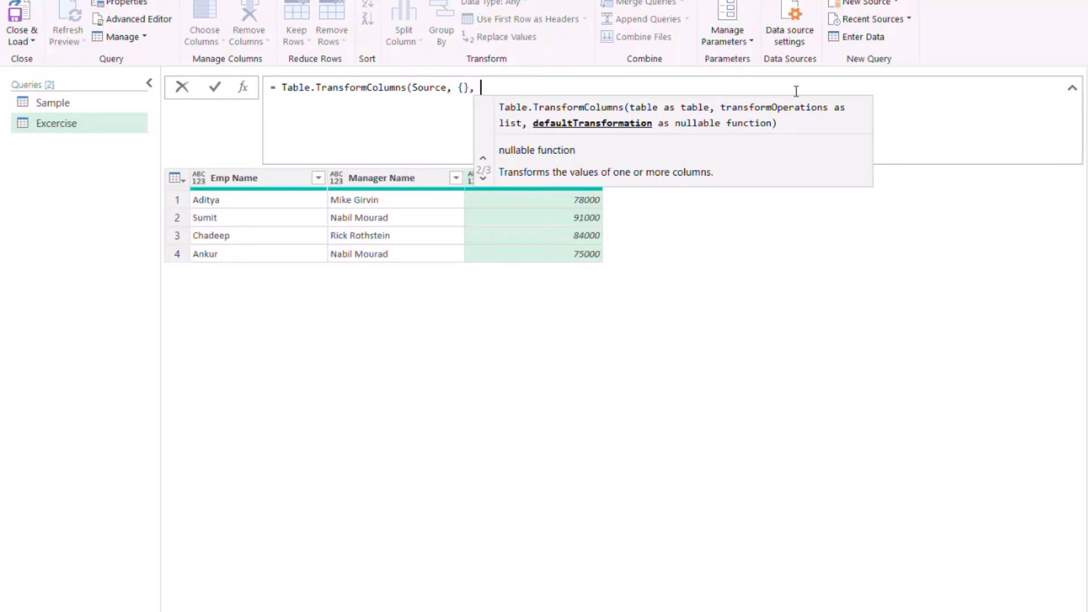
Begin the default transformation with the condition each if _ is number then _ else.
{"action": "type", "text": "each"}
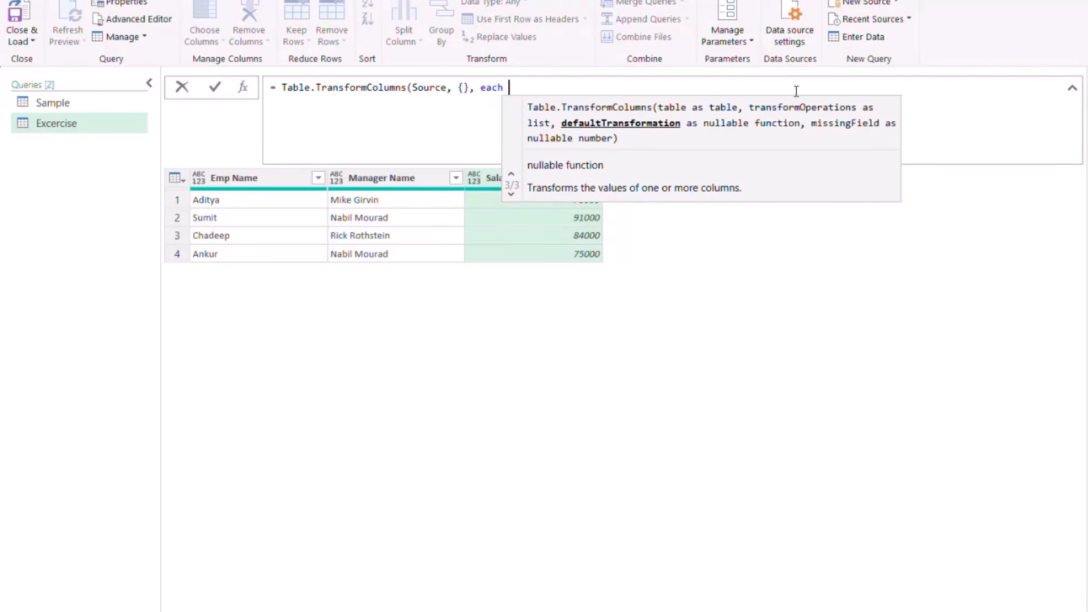
{"action": "type", "text": " if"}
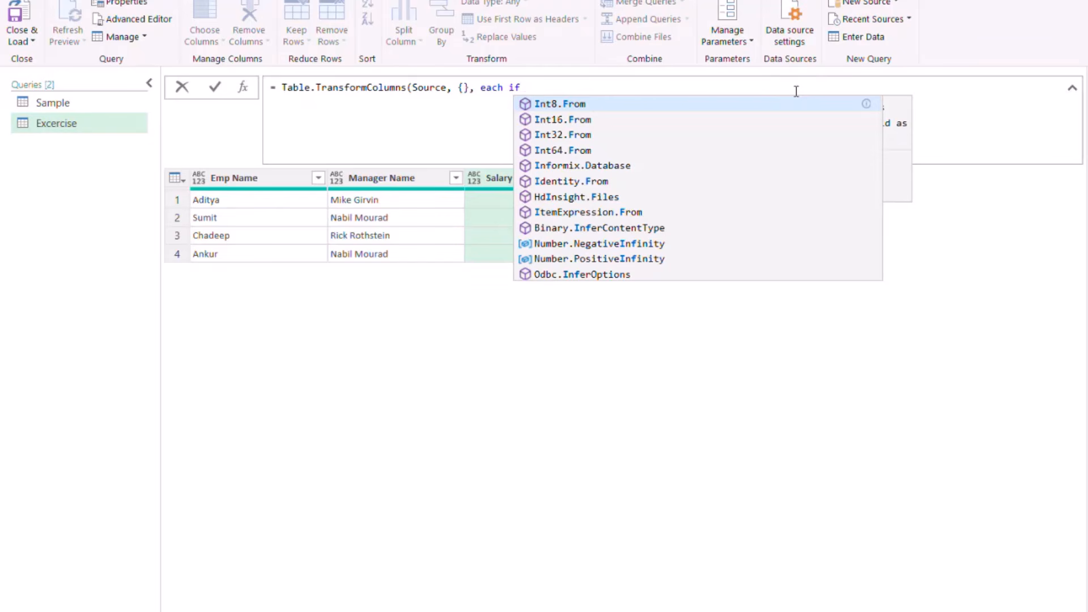
{"action": "type", "text": " _ "}
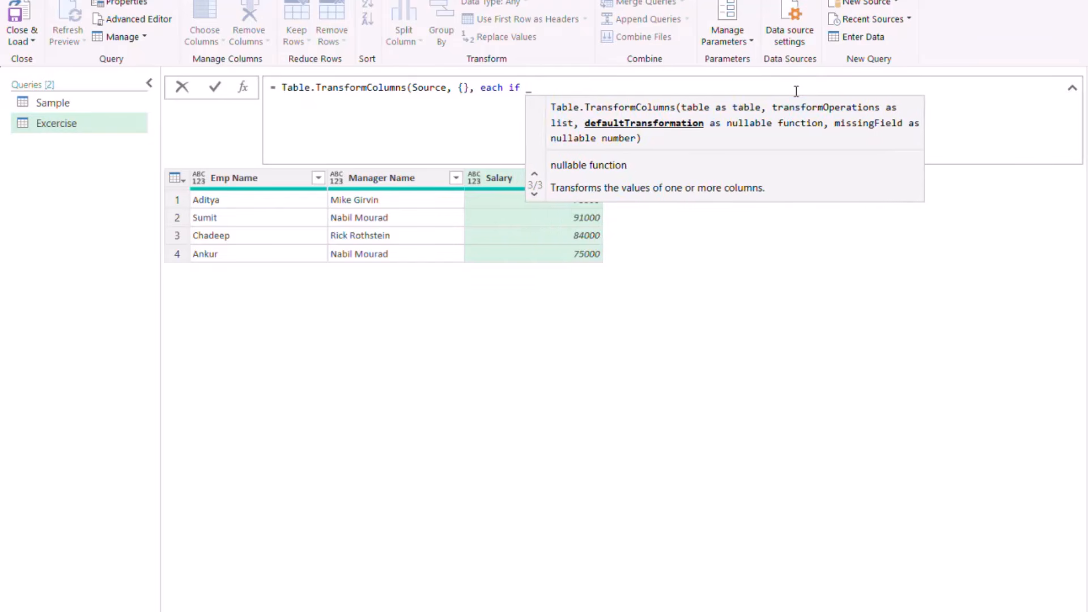
{"action": "type", "text": "is numbe"}
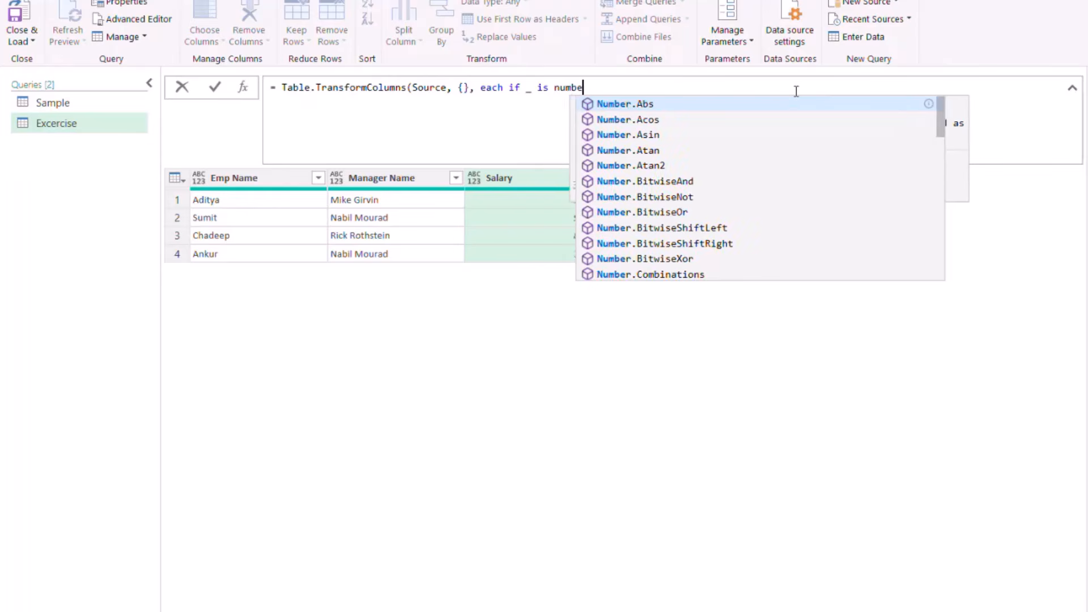
{"action": "type", "text": "r then "}
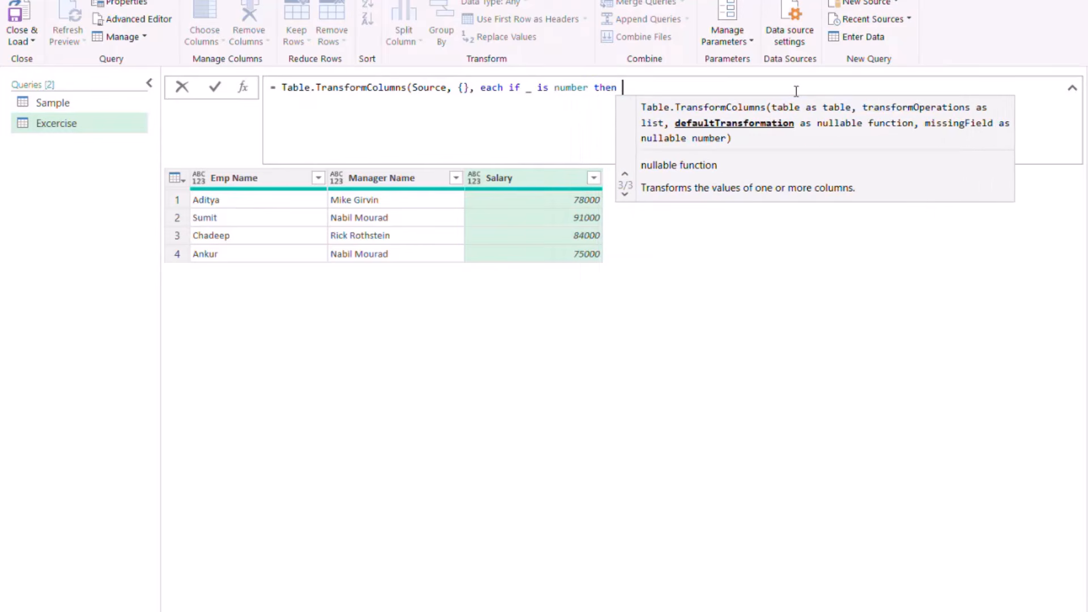
{"action": "type", "text": "_ else "}
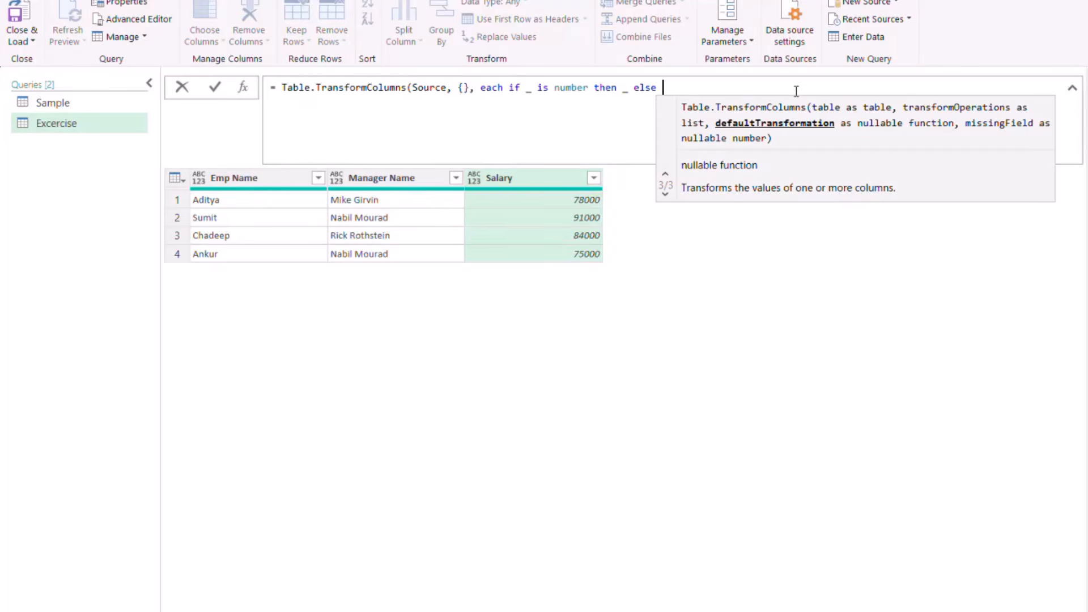
Complete the else branch with Text.AfterDelimiter(_,"-"), close the function and commit the formula.
{"action": "type", "text": "textaf"}
{"action": "key", "text": "Tab"}
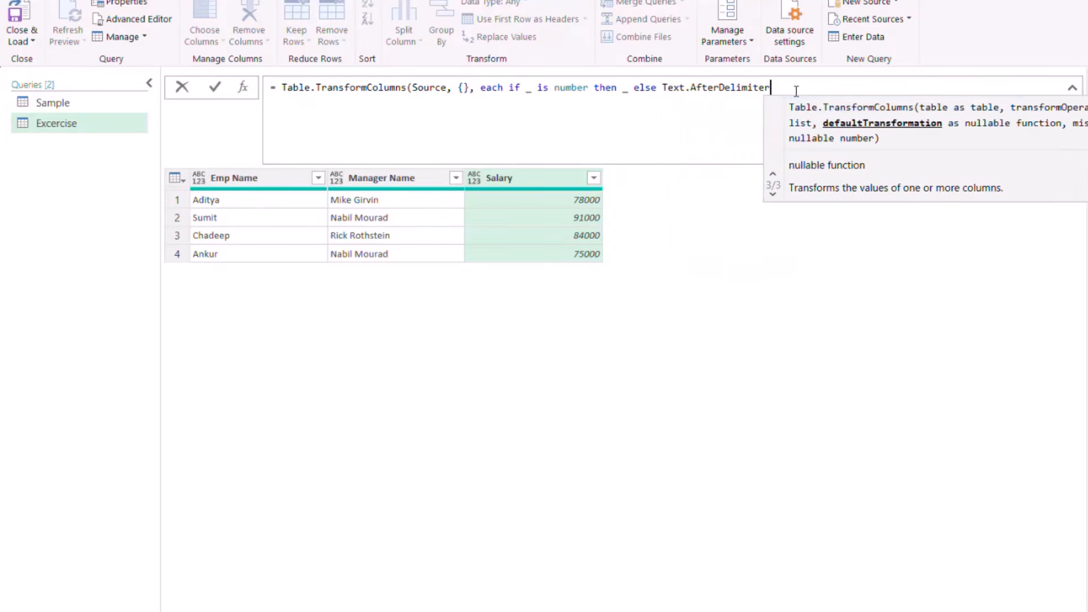
{"action": "type", "text": "(_"}
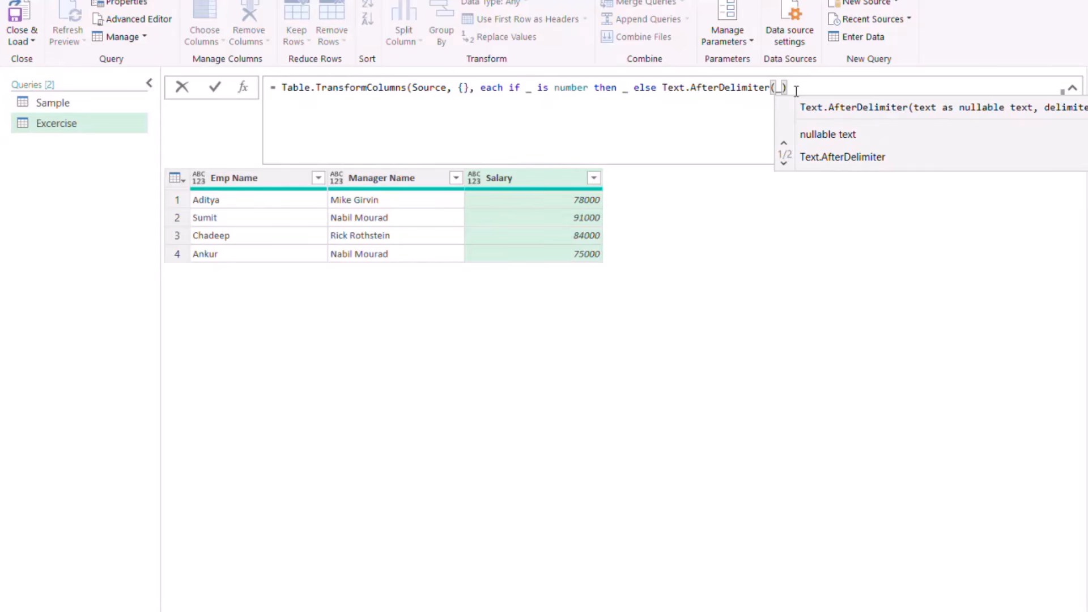
{"action": "type", "text": ",\"-"}
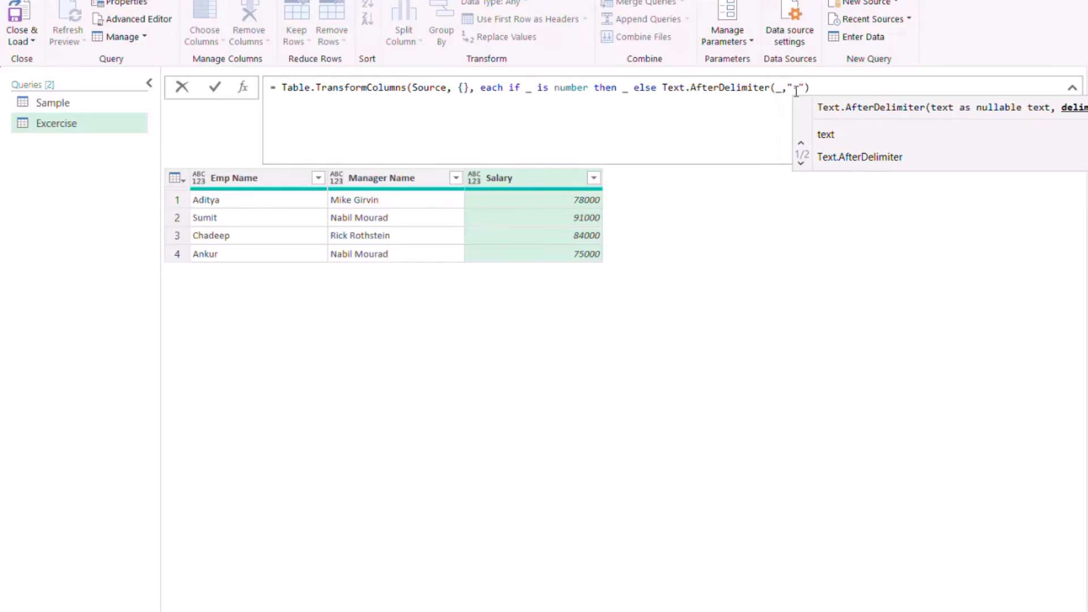
{"action": "key", "text": "Right"}
{"action": "key", "text": "Right"}
{"action": "type", "text": ")"}
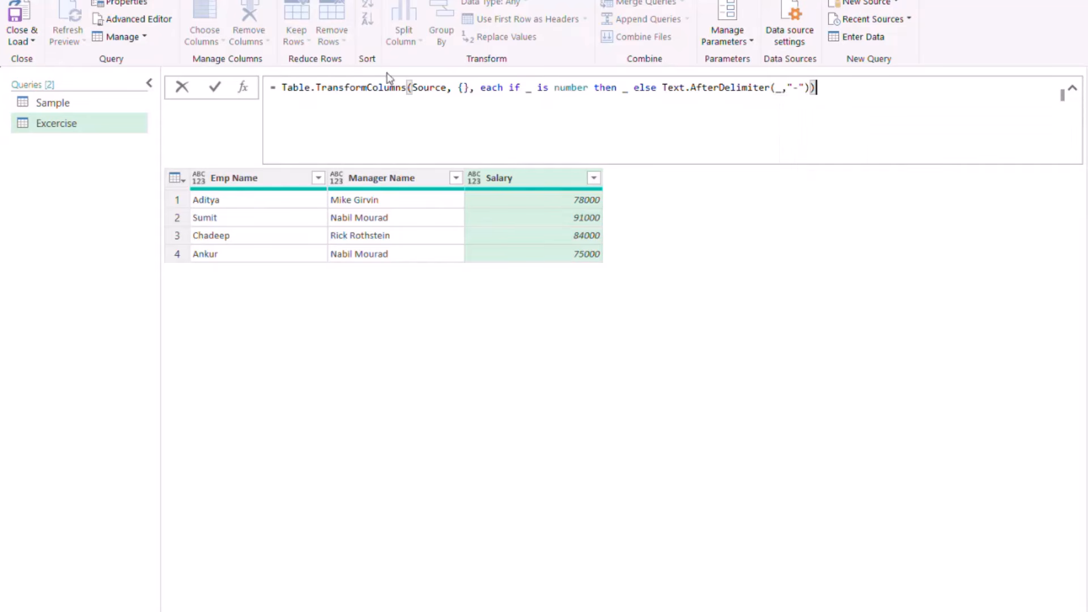
{"action": "left_click", "coordinate": [216, 88]}
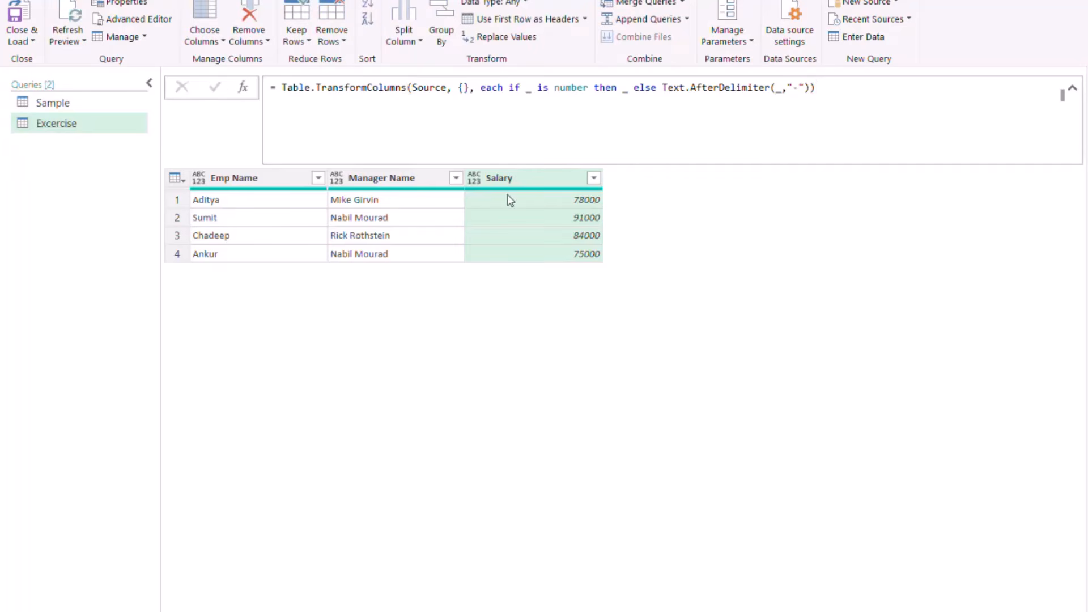
Check the transformed Emp Name and Manager Name values against the empty transformation list in the formula.
{"action": "left_click", "coordinate": [295, 203]}
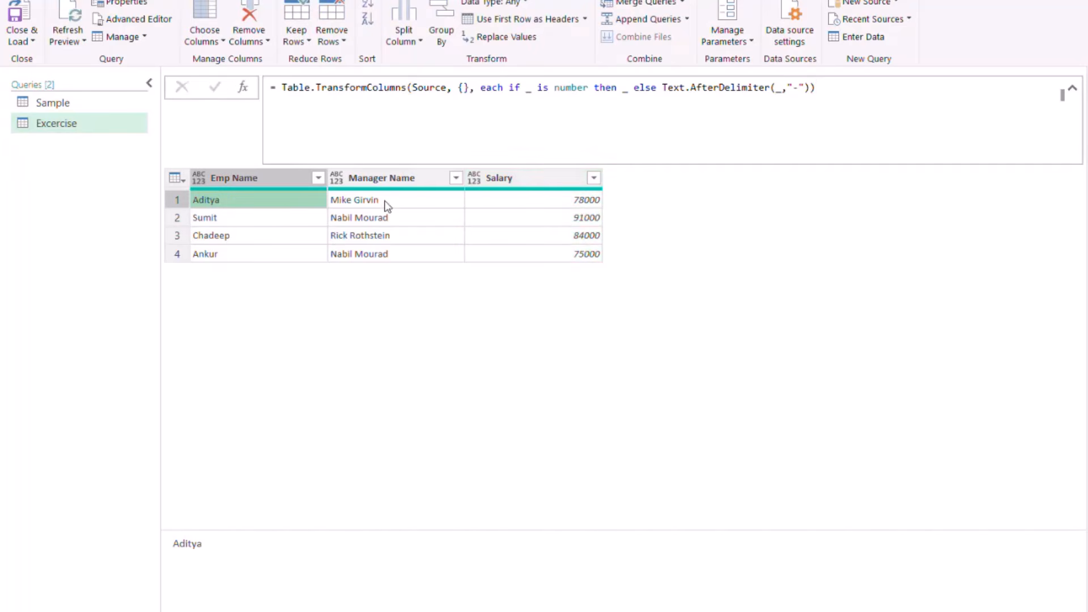
{"action": "left_click", "coordinate": [427, 205]}
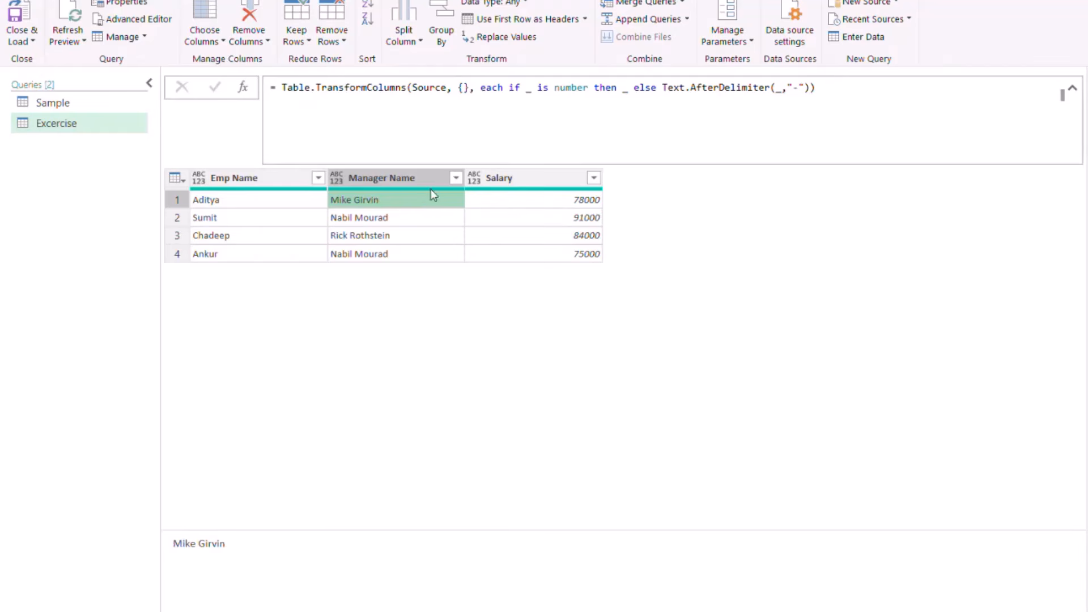
{"action": "left_click", "coordinate": [469, 88]}
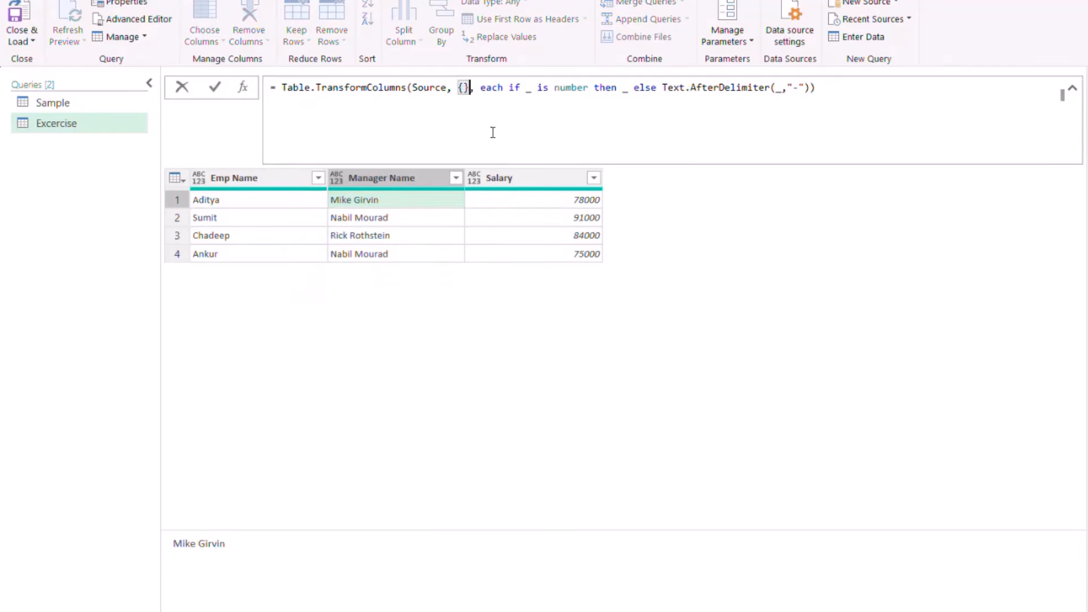
{"action": "left_click", "coordinate": [463, 88]}
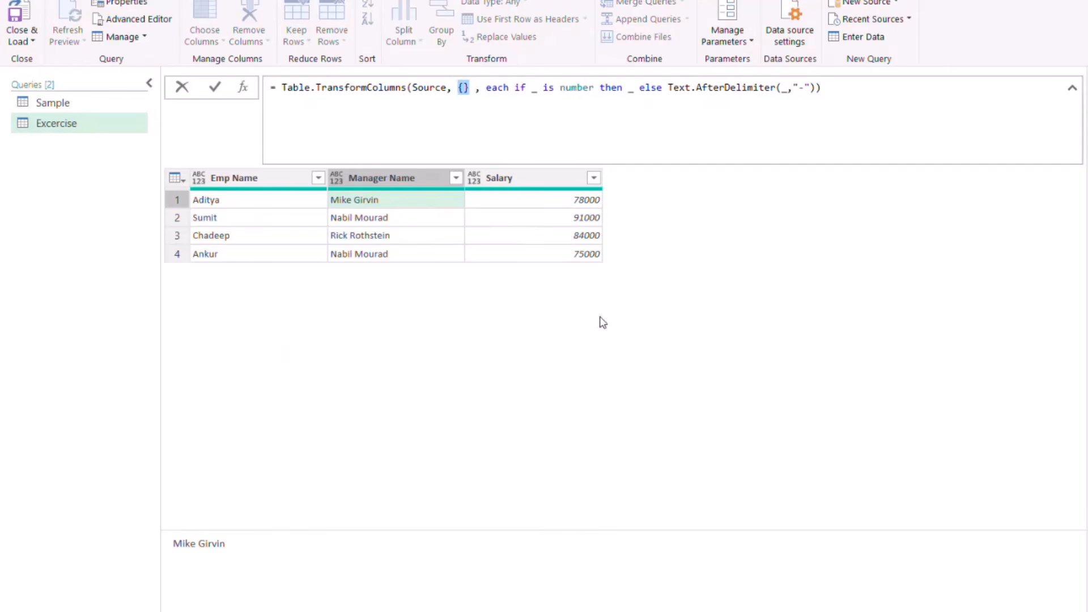
Close and load the queries, then close the Table Transform Columns workbook.
{"action": "left_click", "coordinate": [842, 91]}
{"action": "left_click", "coordinate": [26, 41]}
{"action": "left_click", "coordinate": [34, 59]}
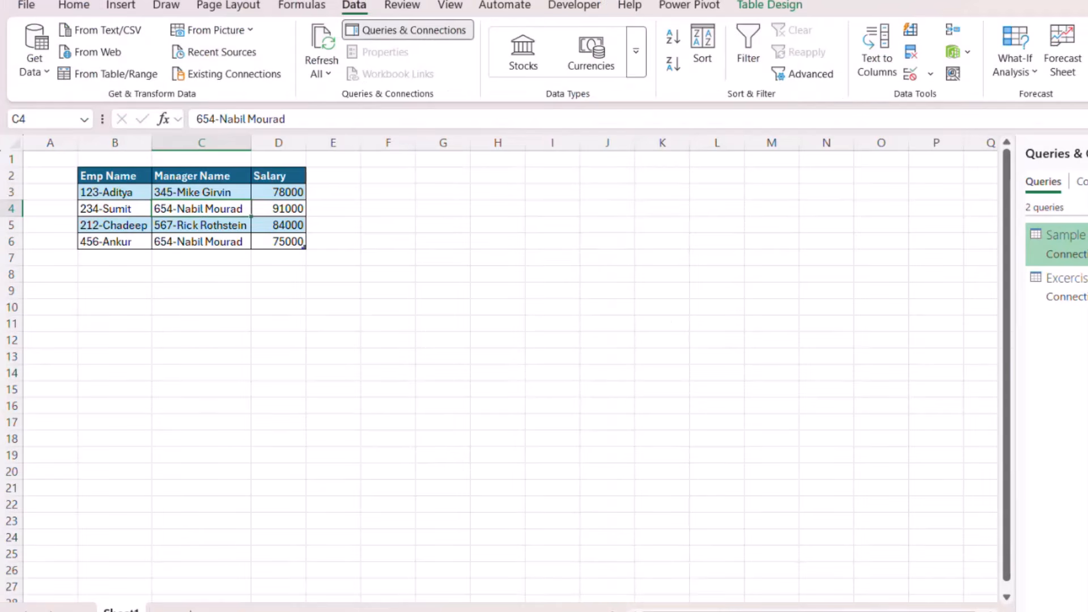
{"action": "key", "text": "alt+F4"}
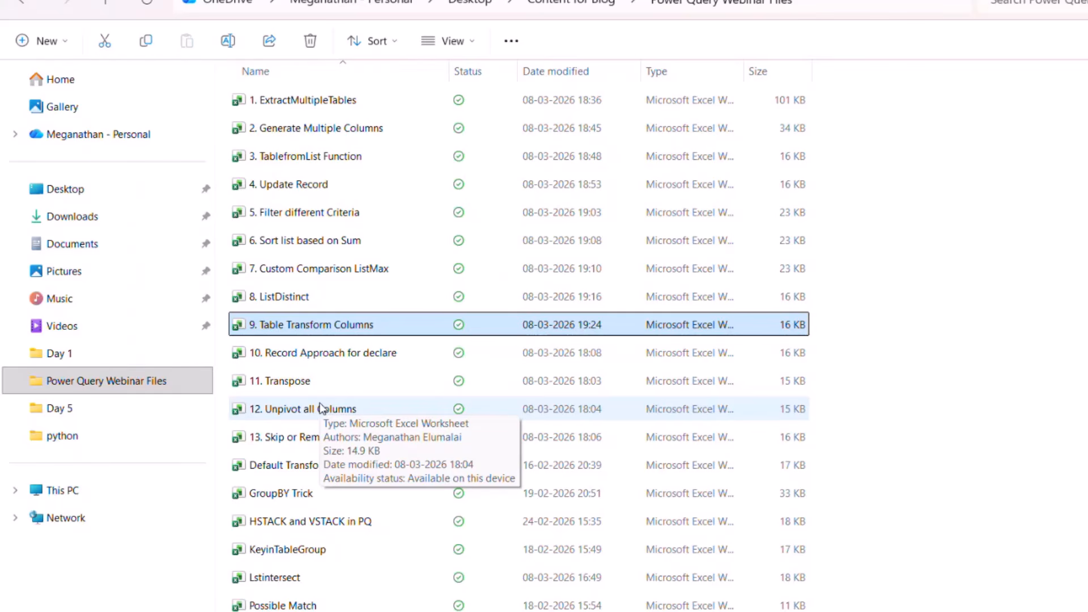
Open the workbook "12. Unpivot all Columns" from the Power Query Webinar Files folder.
{"action": "left_click", "coordinate": [310, 382]}
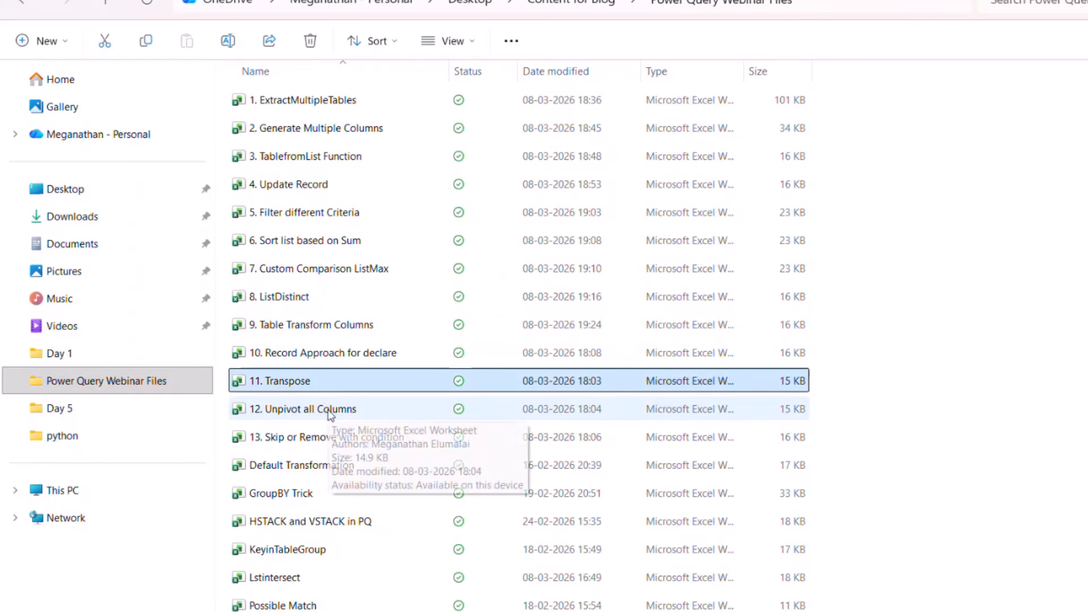
{"action": "left_click", "coordinate": [331, 409]}
{"action": "double_click", "coordinate": [331, 410]}
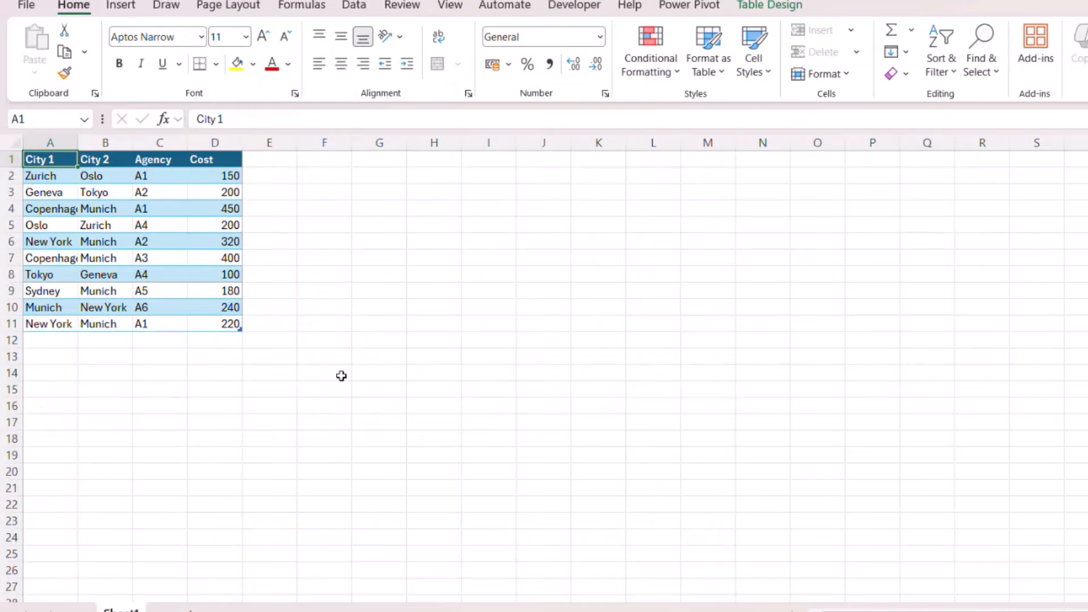
Show the workbook's queries and connections and open the Sample query for editing.
{"action": "left_click", "coordinate": [212, 209]}
{"action": "left_click", "coordinate": [354, 6]}
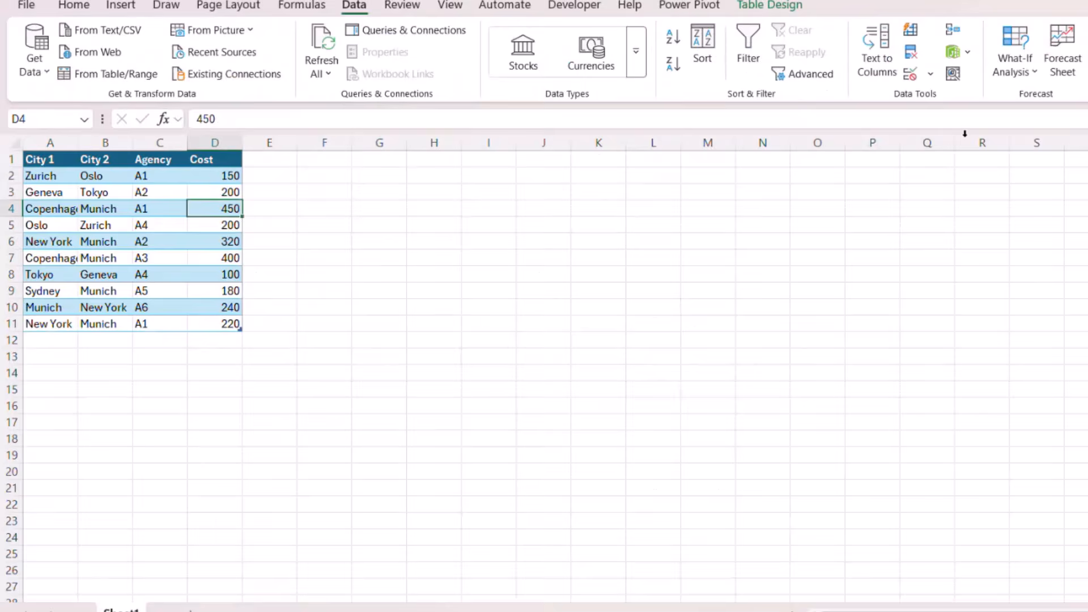
{"action": "left_click", "coordinate": [407, 30]}
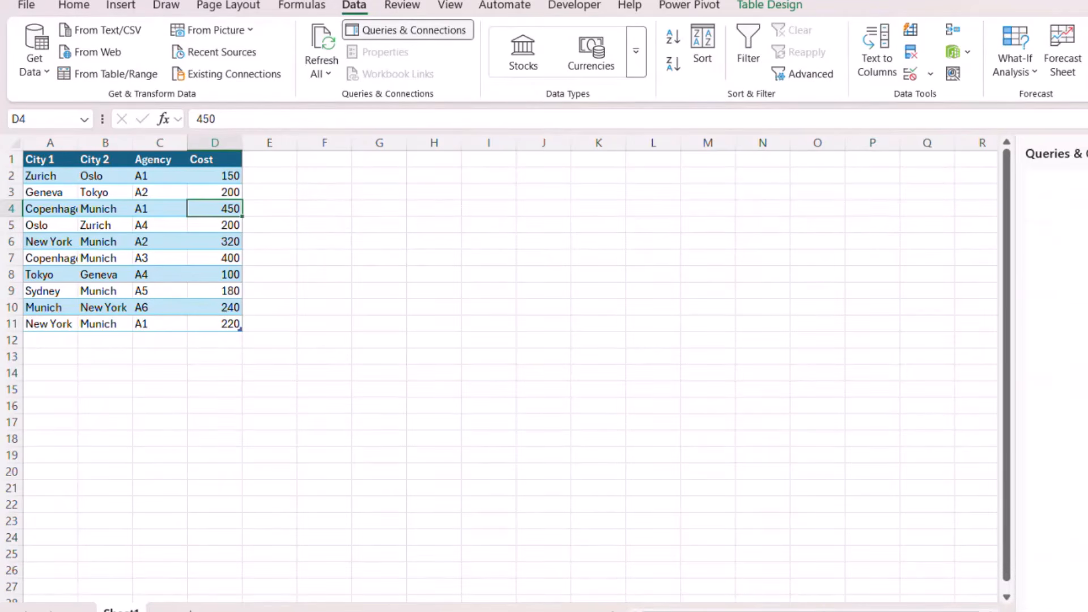
{"action": "double_click", "coordinate": [1067, 235]}
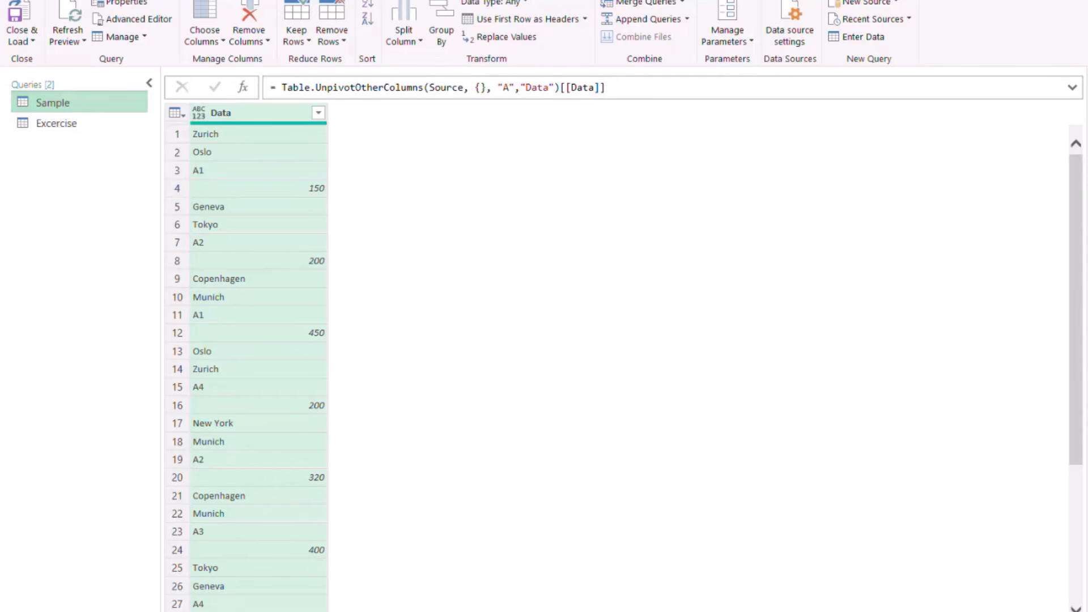
Review the City 1, City 2, Agency and Cost columns in the Sample query's Source step.
{"action": "left_click", "coordinate": [1087, 204]}
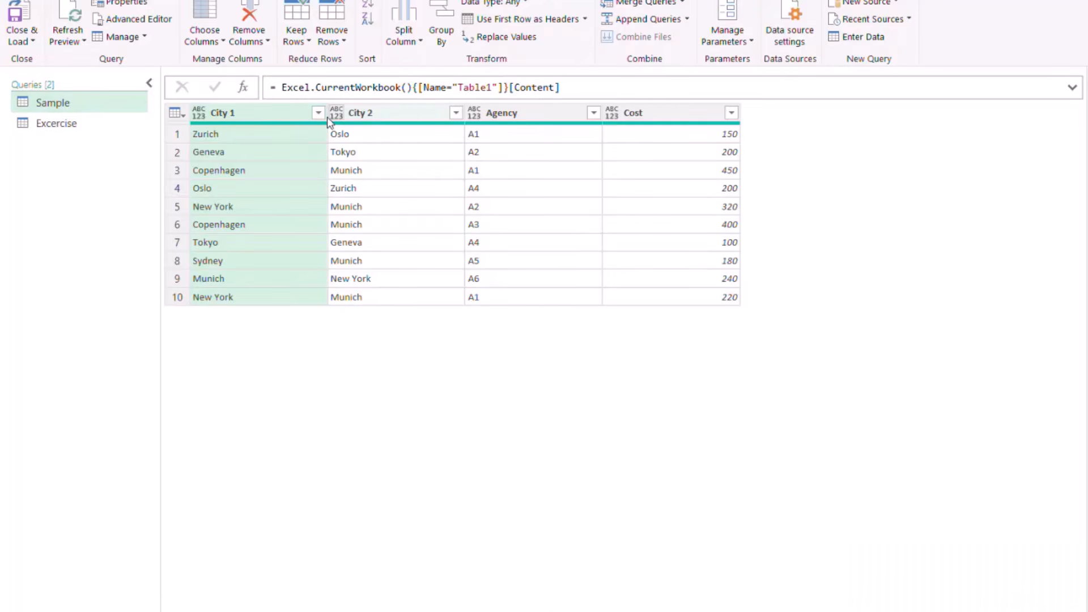
{"action": "left_click", "coordinate": [396, 116]}
{"action": "left_click", "coordinate": [535, 115]}
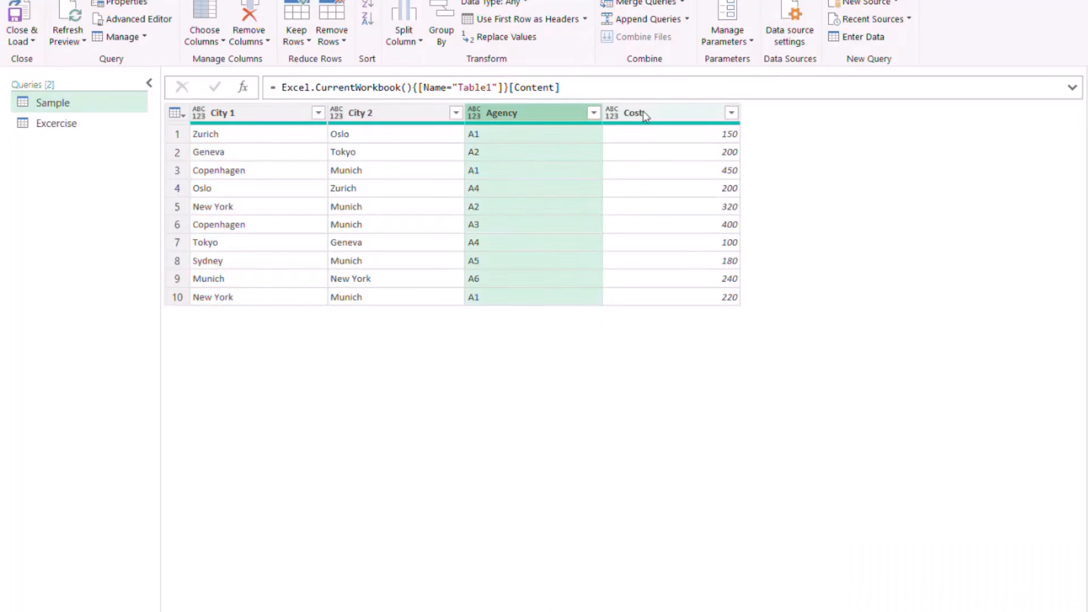
{"action": "left_click", "coordinate": [664, 115]}
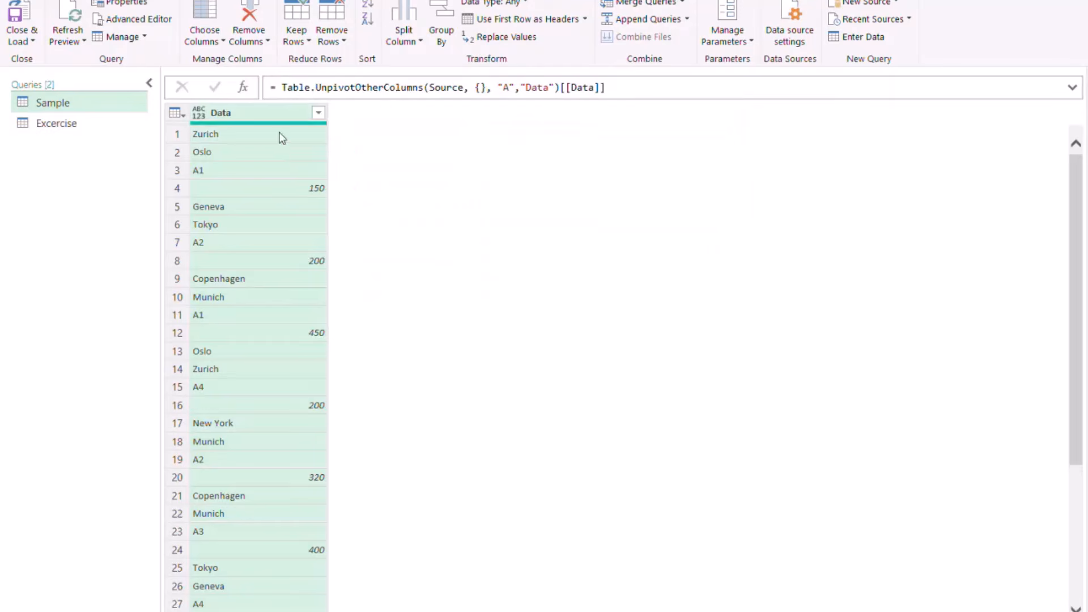
Examine how the first two records are stacked in the single Data column of the Sample query's unpivoted step.
{"action": "left_click", "coordinate": [279, 135]}
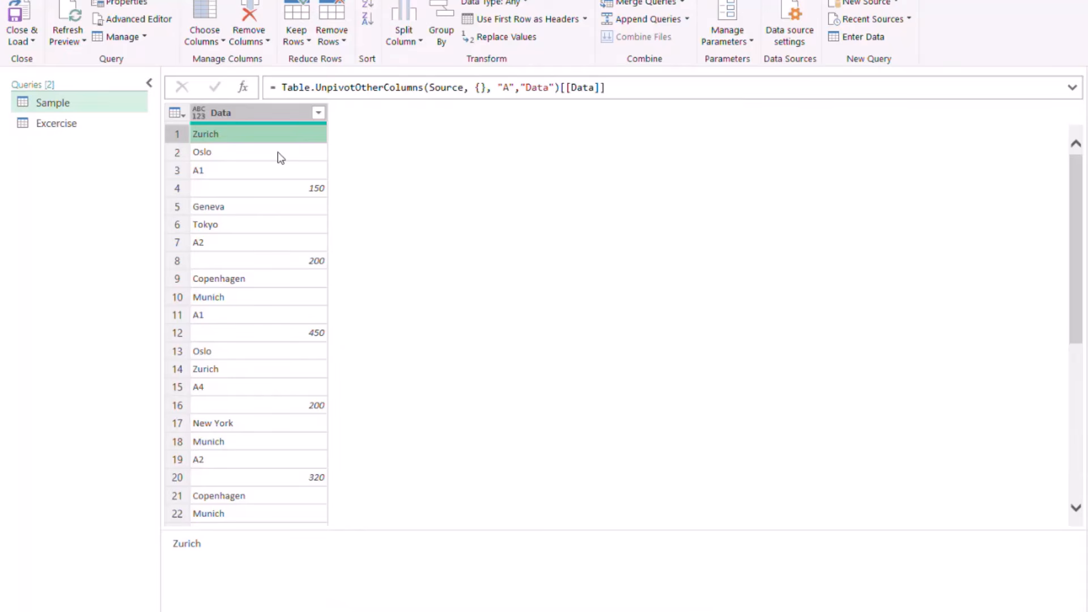
{"action": "left_click", "coordinate": [278, 152]}
{"action": "left_click", "coordinate": [292, 170]}
{"action": "left_click", "coordinate": [284, 187]}
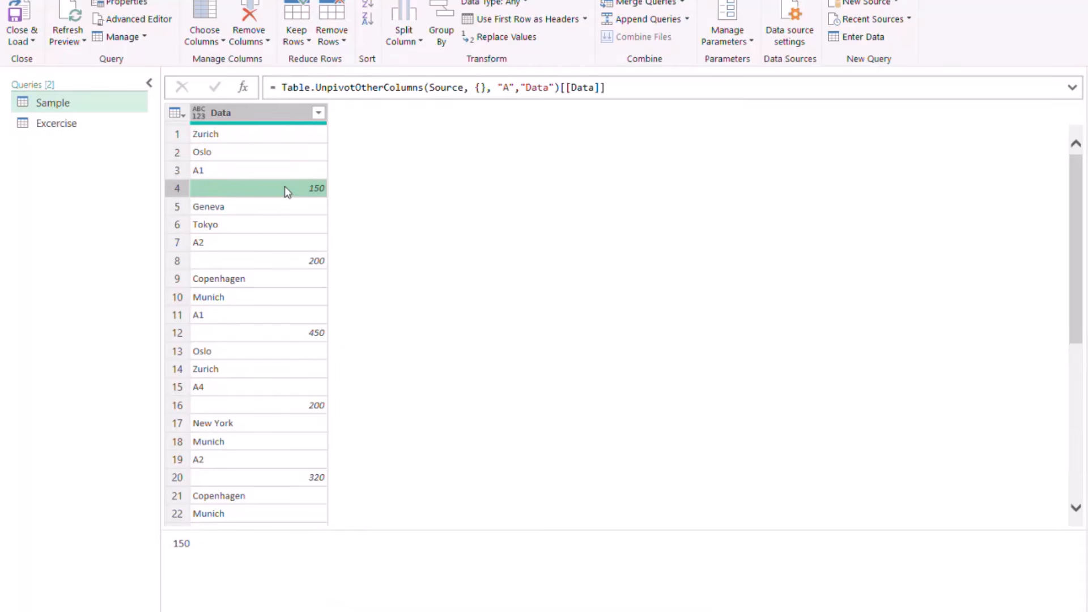
{"action": "left_click", "coordinate": [289, 207]}
{"action": "left_click", "coordinate": [289, 225]}
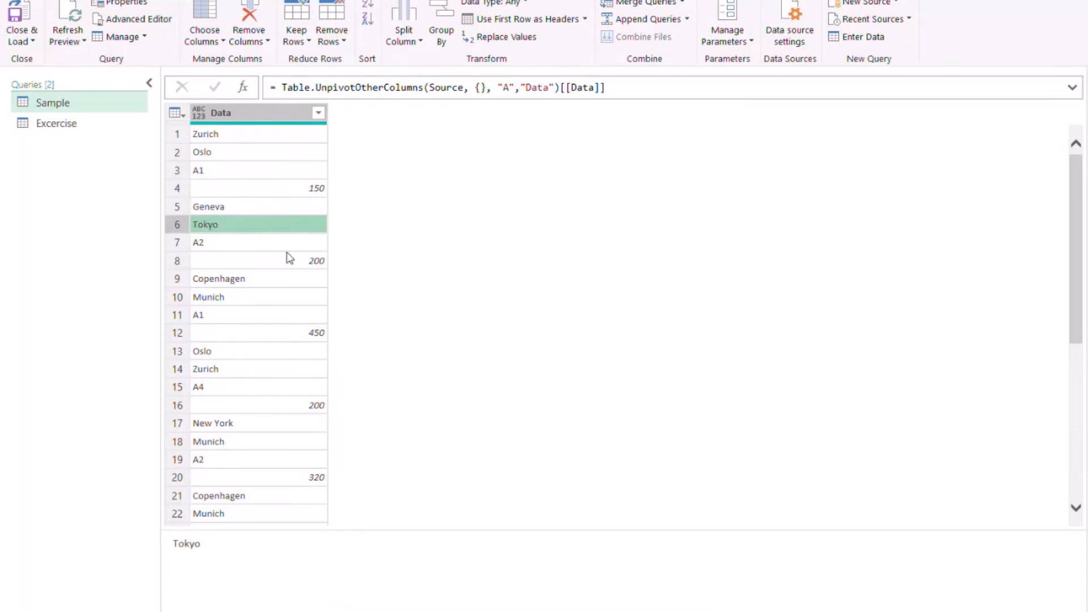
{"action": "left_click", "coordinate": [288, 262]}
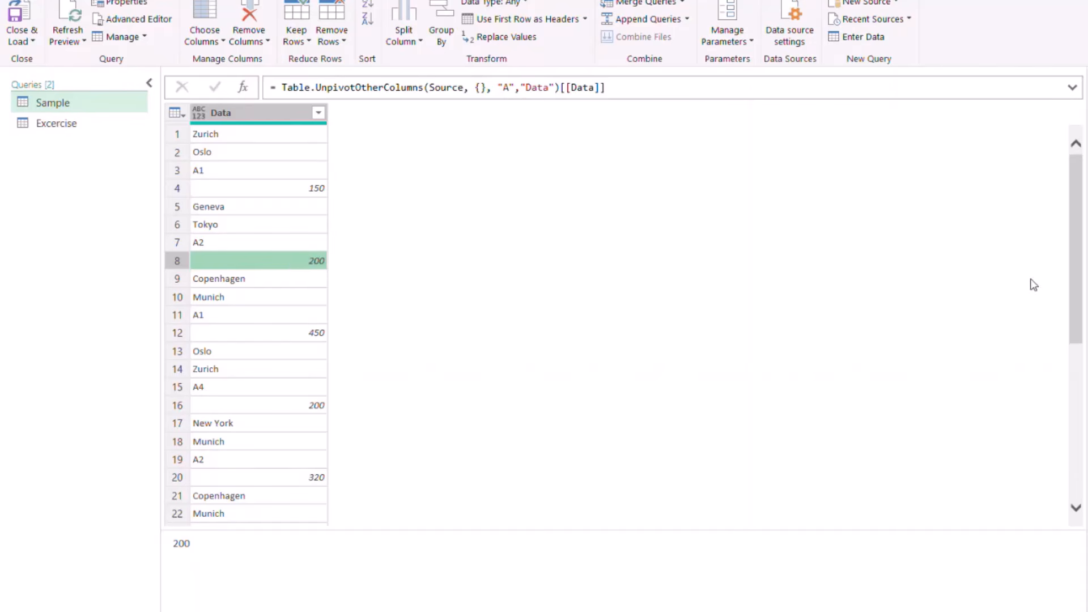
Add a custom step to the Excercise query and start its formula as Table.UnpivotOtherColumns(Source.
{"action": "left_click", "coordinate": [78, 130]}
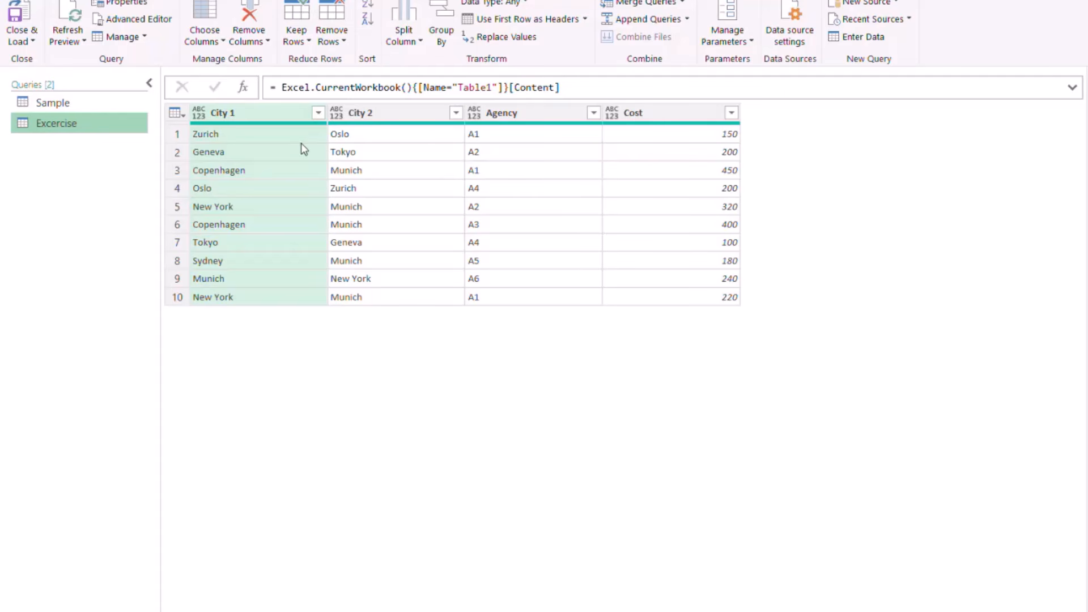
{"action": "left_click", "coordinate": [245, 88]}
{"action": "left_click", "coordinate": [284, 88]}
{"action": "type", "text": "tb"}
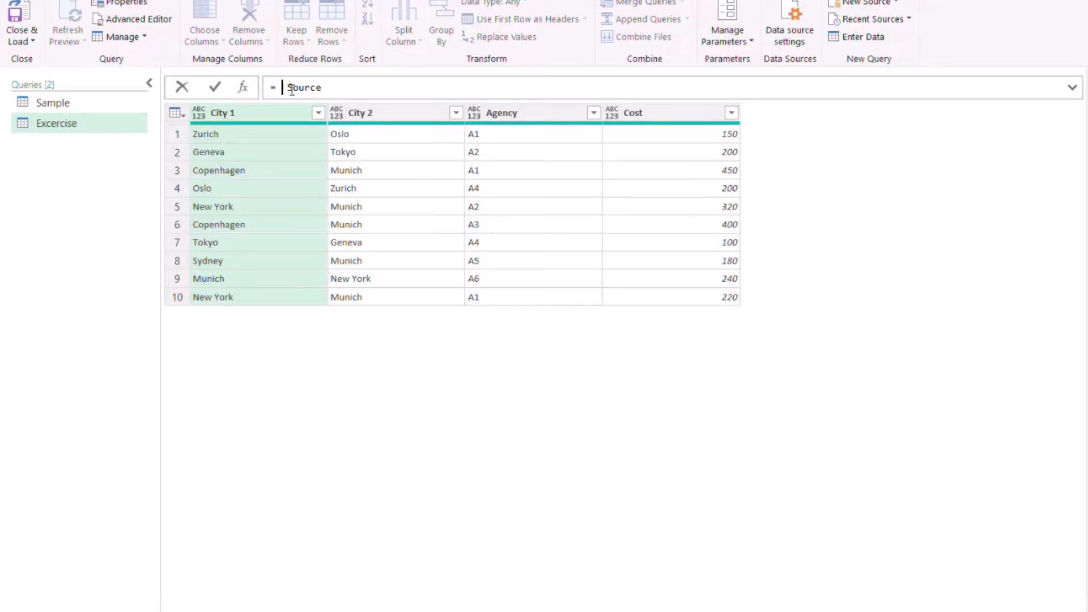
{"action": "type", "text": "lunp"}
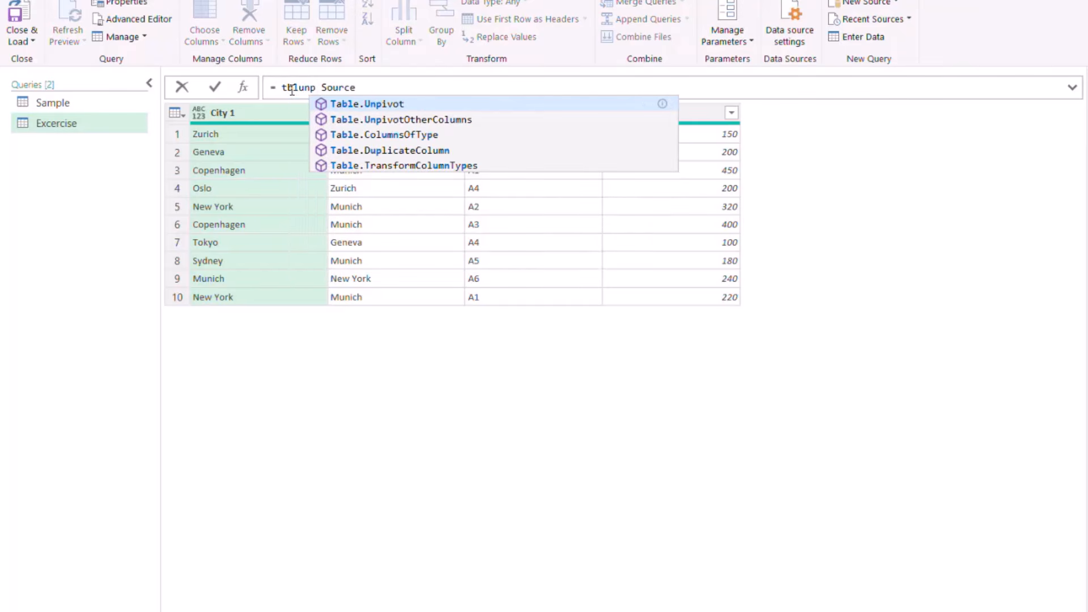
{"action": "key", "text": "Down"}
{"action": "key", "text": "Tab"}
{"action": "type", "text": "("}
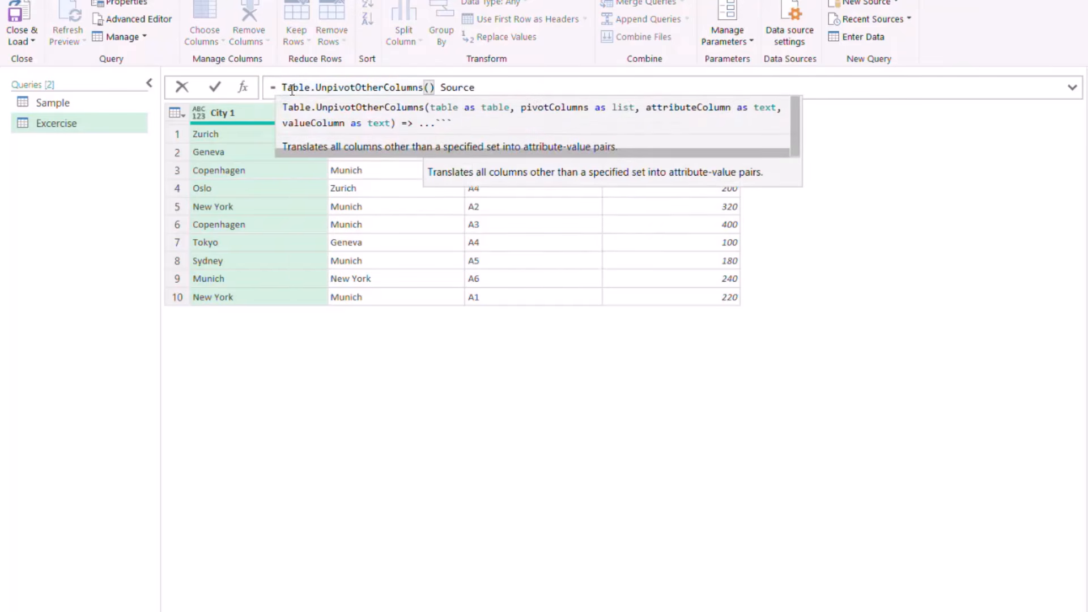
{"action": "key", "text": "Delete"}
{"action": "key", "text": "Delete"}
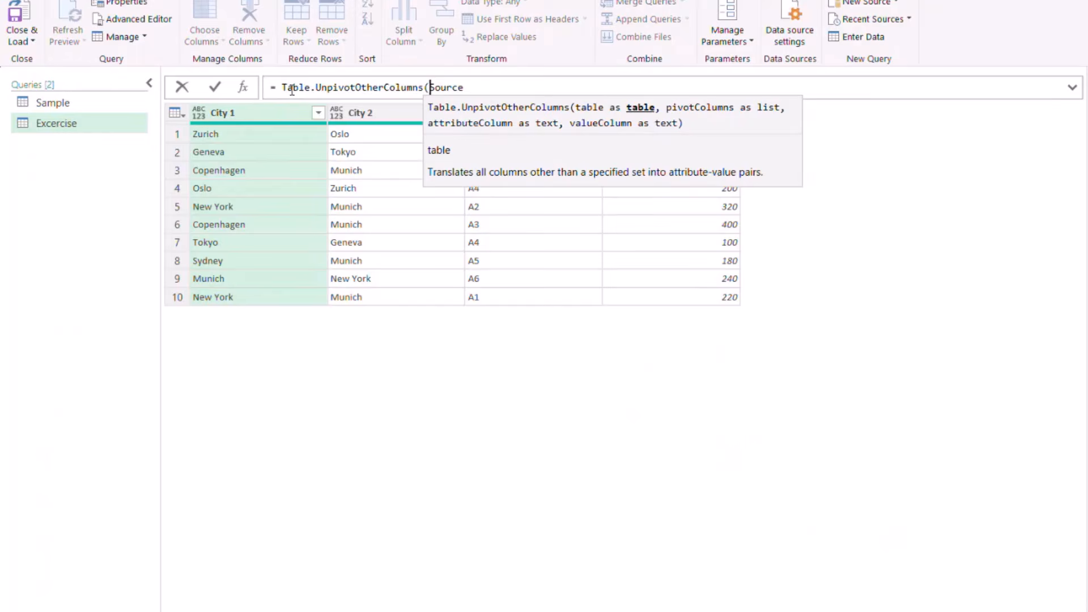
Complete the unpivot arguments with an empty list {}, attribute column "A" and value column "Data", and commit the formula.
{"action": "left_click", "coordinate": [494, 88]}
{"action": "type", "text": ","}
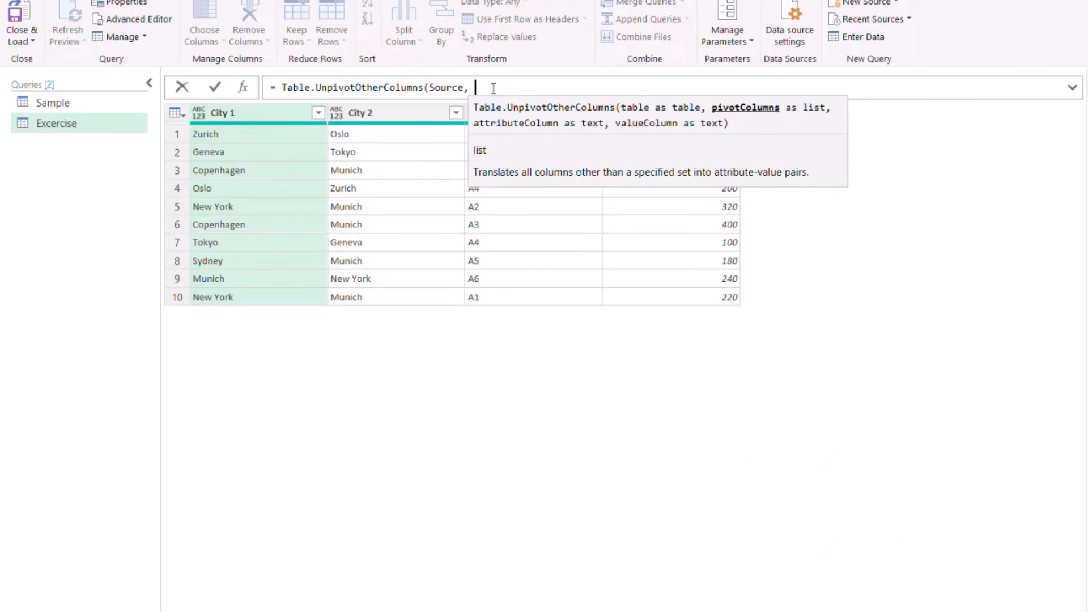
{"action": "type", "text": "{"}
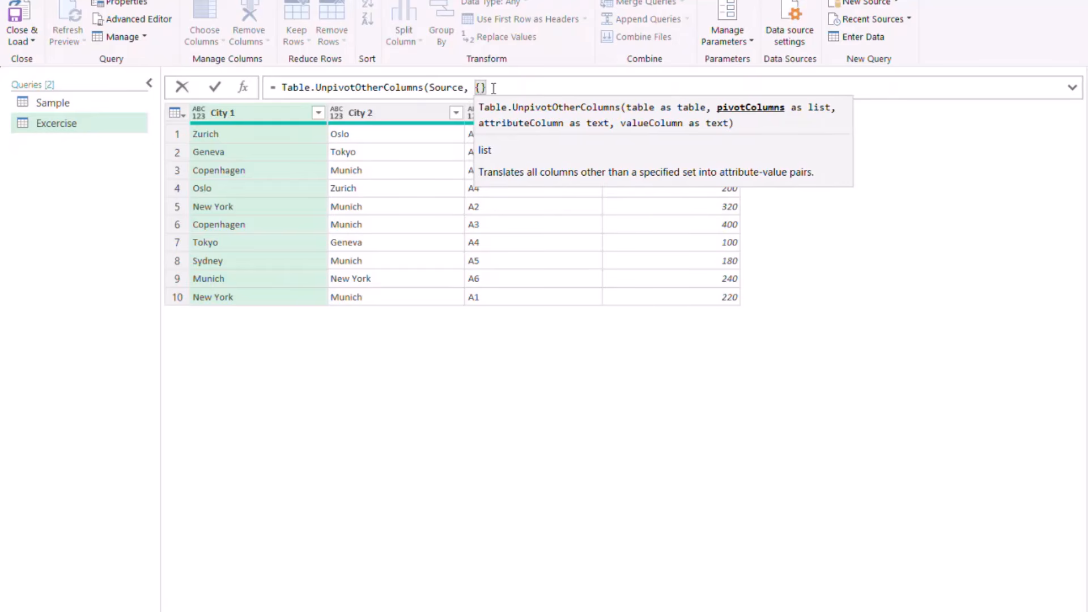
{"action": "type", "text": "},"}
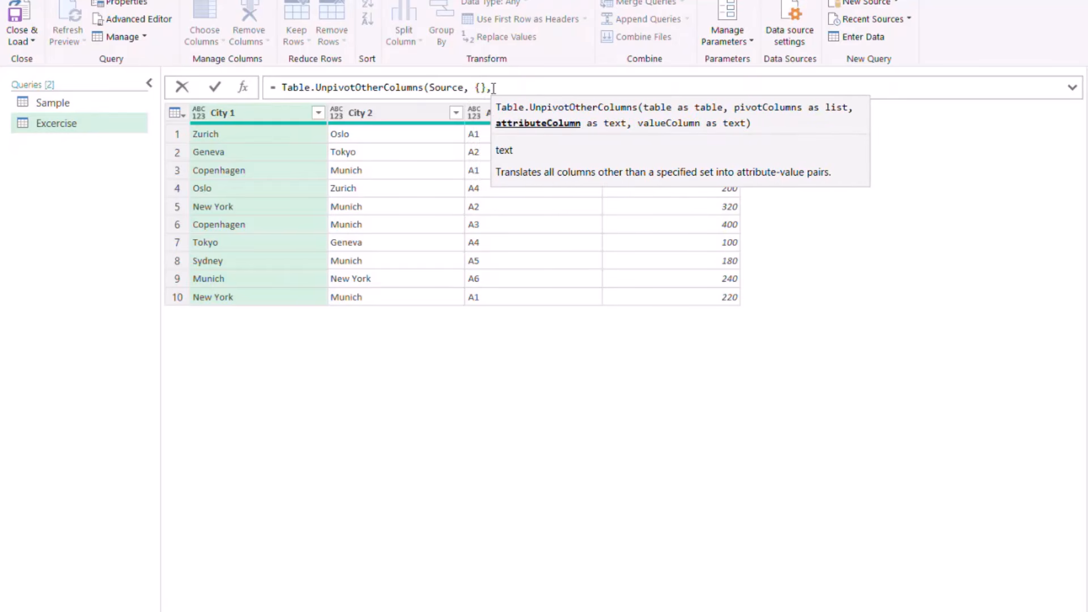
{"action": "type", "text": " \""}
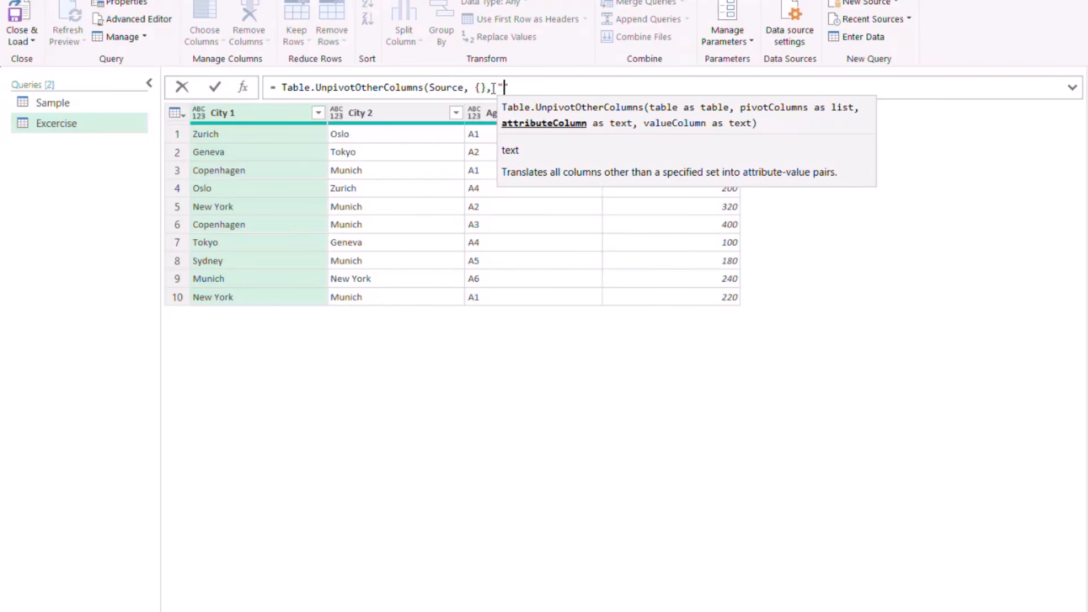
{"action": "type", "text": "A\","}
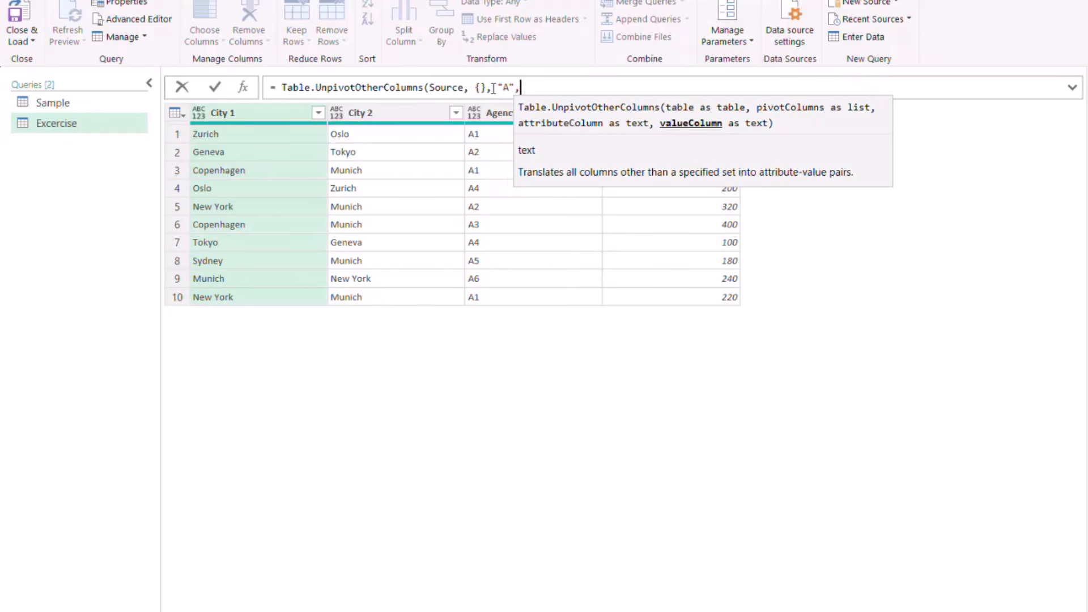
{"action": "type", "text": "\"\""}
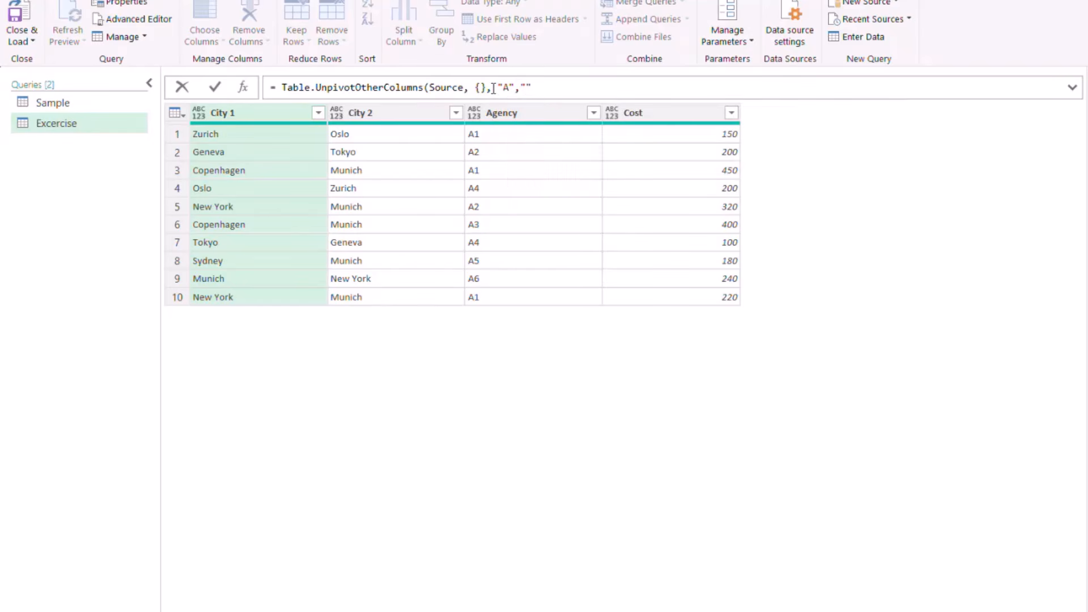
{"action": "type", "text": "Data\")"}
{"action": "left_click", "coordinate": [216, 86]}
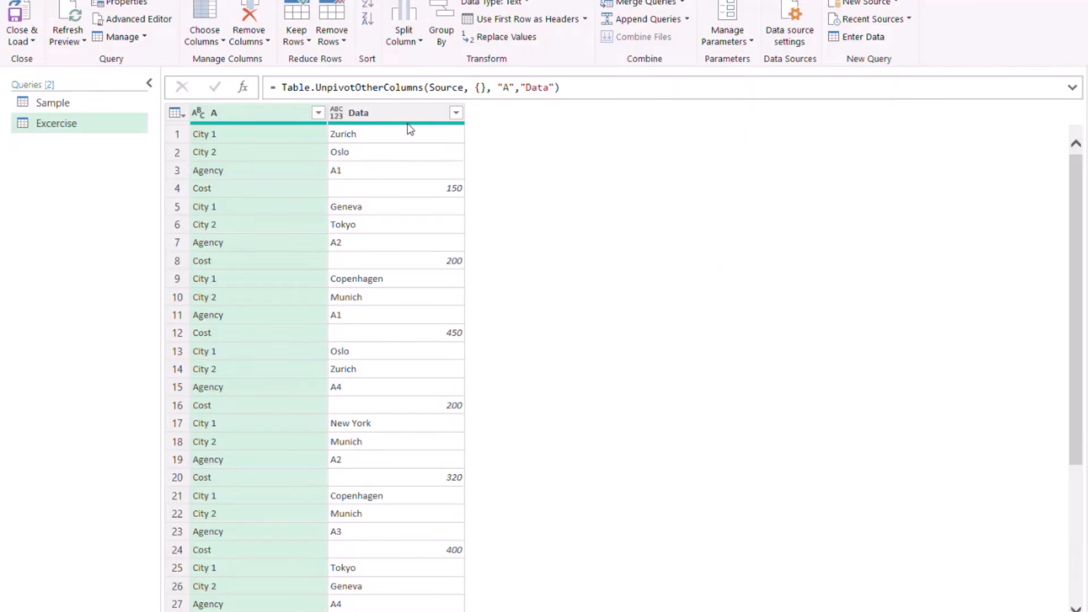
Append [Data] to the unpivot formula to extract the Data column as a list.
{"action": "left_click", "coordinate": [407, 113]}
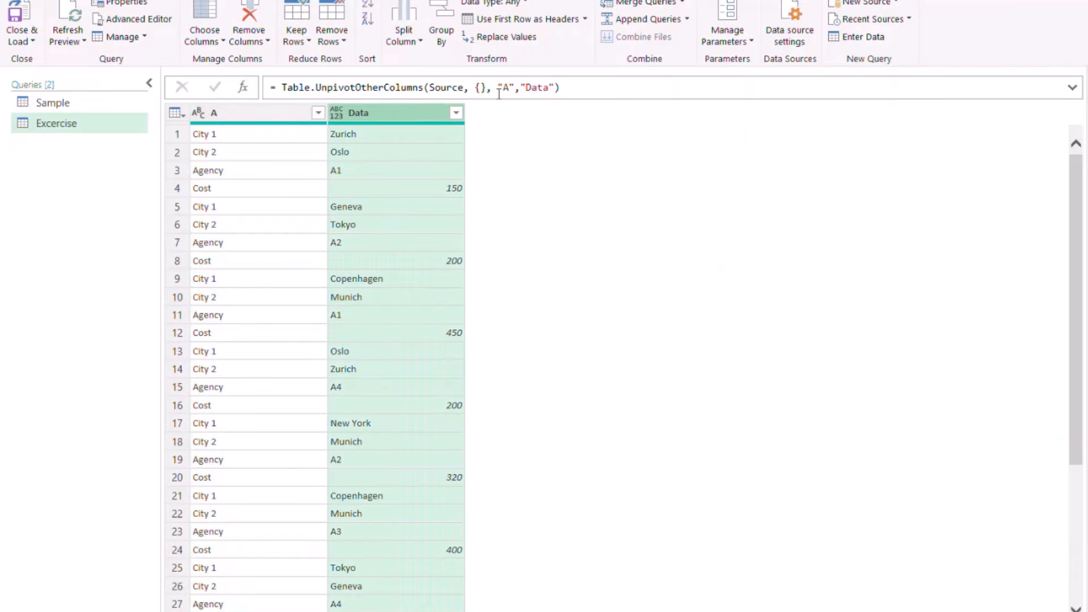
{"action": "left_click", "coordinate": [593, 86]}
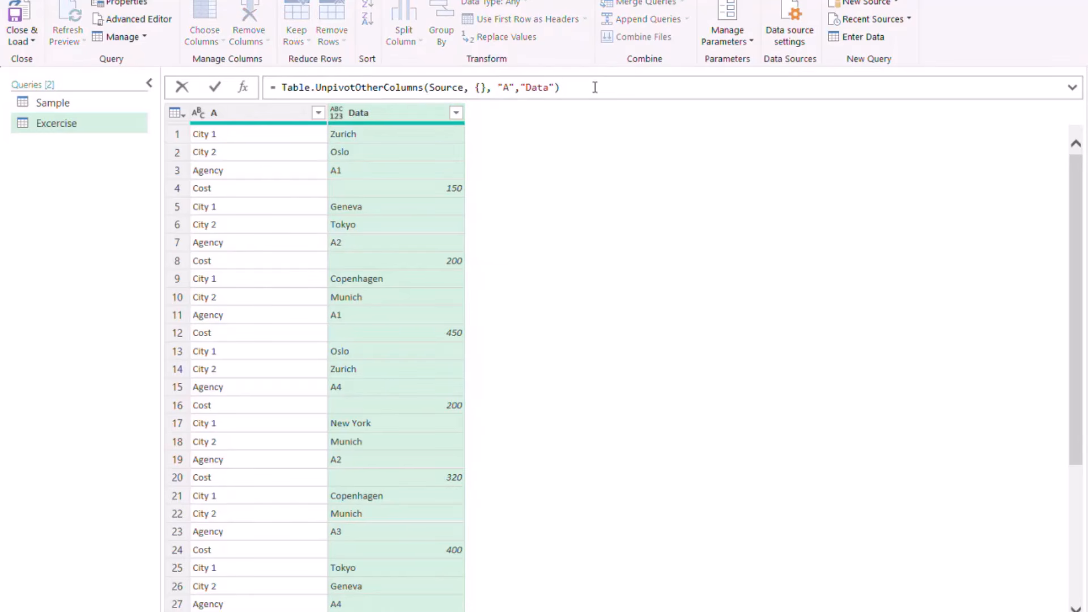
{"action": "type", "text": "[Data"}
{"action": "left_click", "coordinate": [211, 86]}
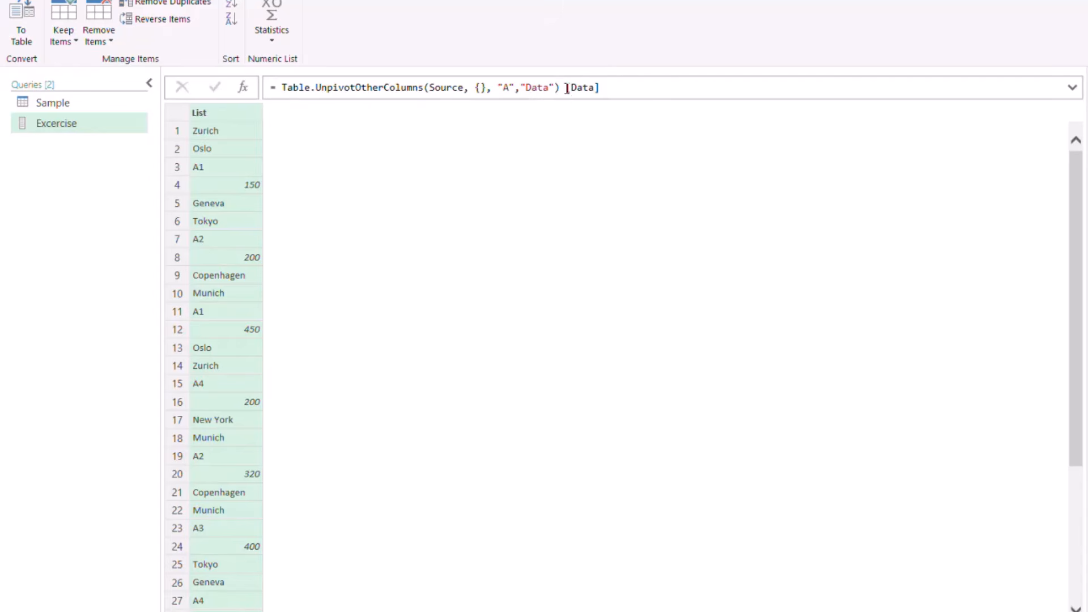
Wrap the column reference in a second pair of brackets, [[Data]], to return a one-column table.
{"action": "left_click_drag", "start_coordinate": [567, 88], "coordinate": [600, 89]}
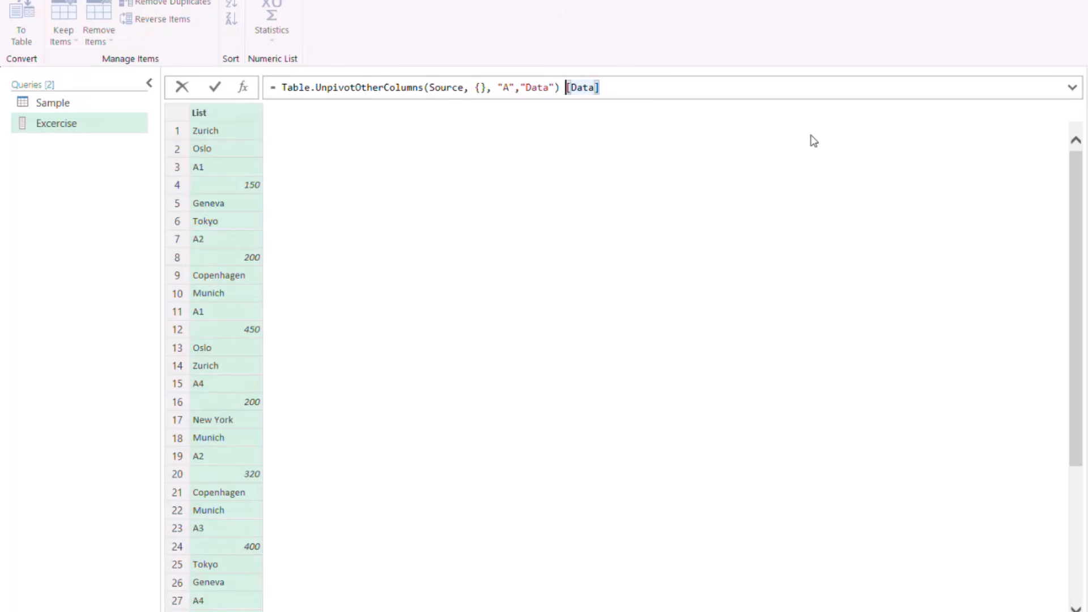
{"action": "type", "text": "["}
{"action": "left_click", "coordinate": [655, 91]}
{"action": "type", "text": "]"}
{"action": "left_click", "coordinate": [215, 87]}
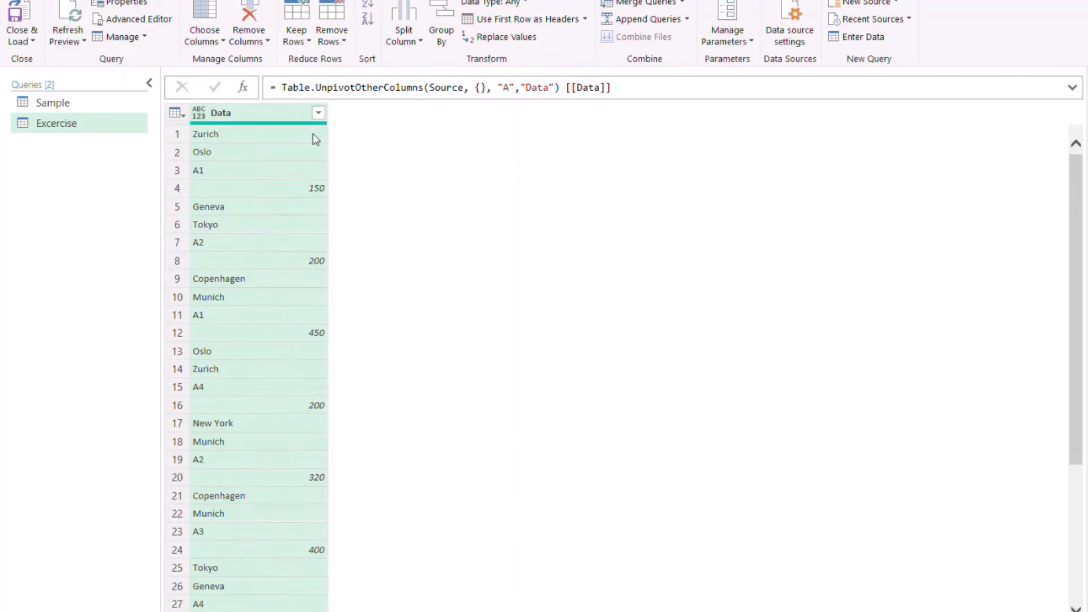
Point out the empty list in the unpivot formula, and close the query editor to return to the workbook.
{"action": "left_click", "coordinate": [480, 88]}
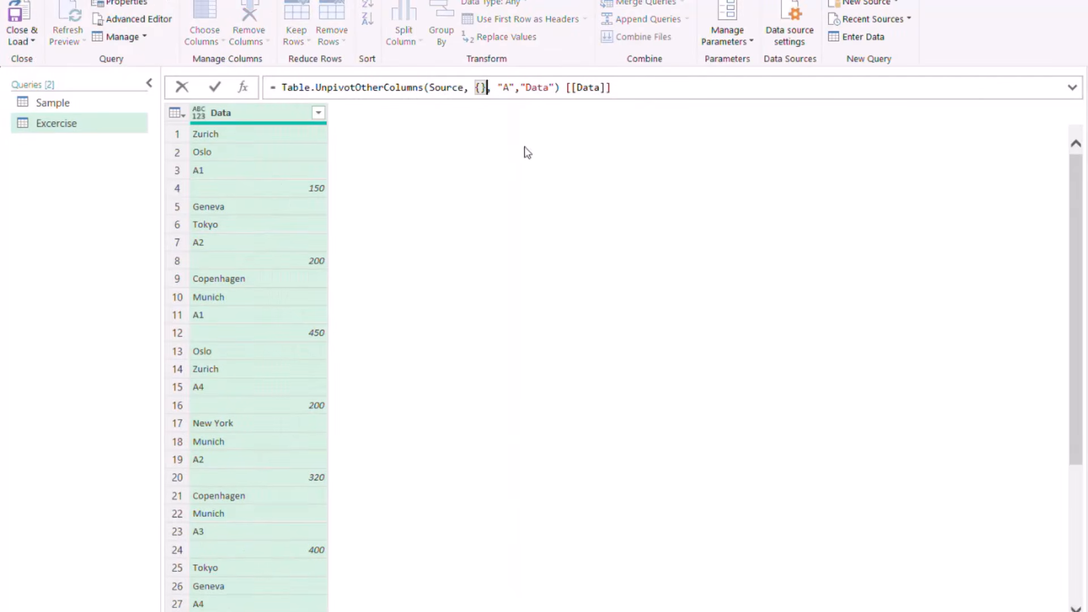
{"action": "left_click", "coordinate": [33, 42]}
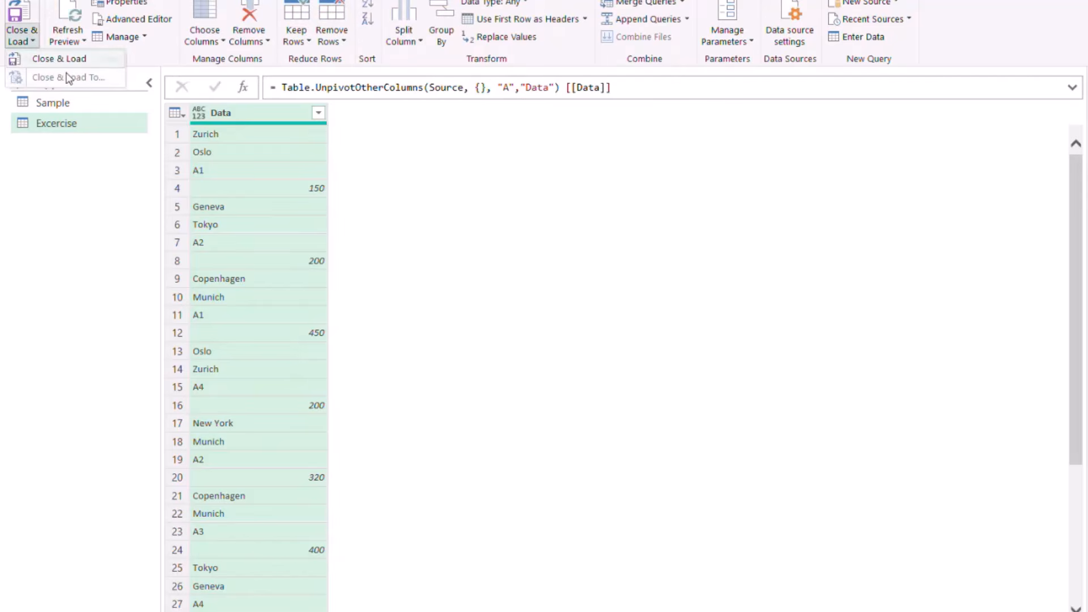
{"action": "left_click", "coordinate": [68, 77]}
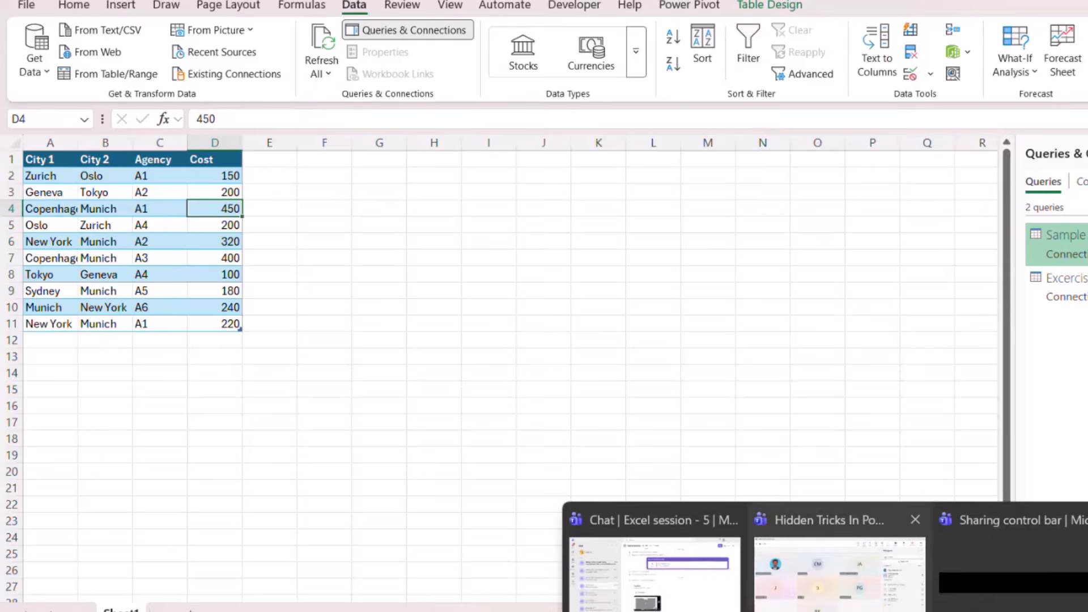
Switch to the Teams meeting window and check the participants.
{"action": "left_click", "coordinate": [839, 565]}
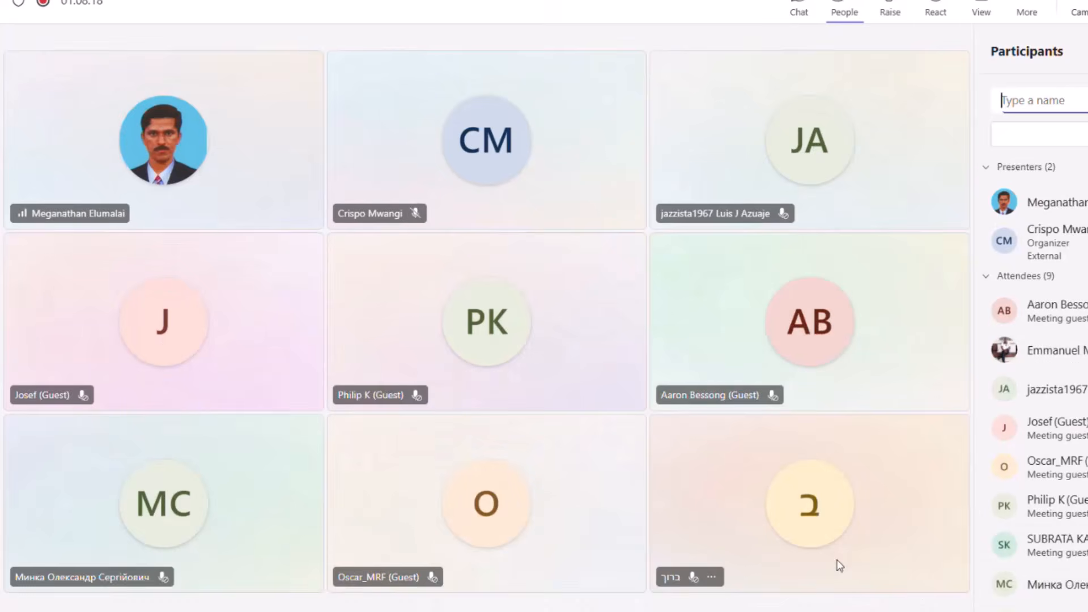
{"action": "left_click", "coordinate": [849, 522]}
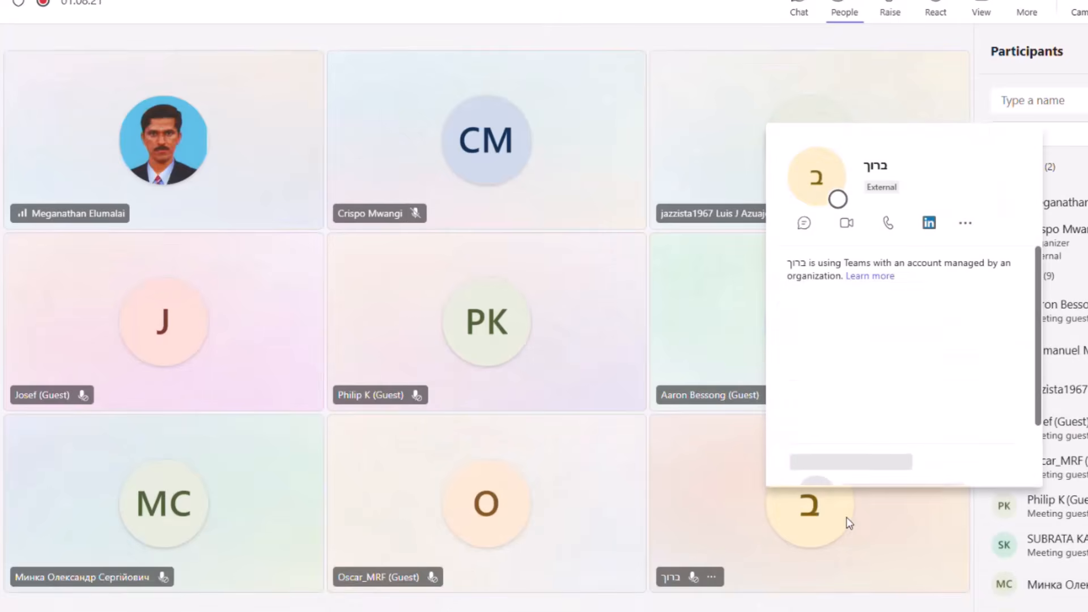
{"action": "key", "text": "Escape"}
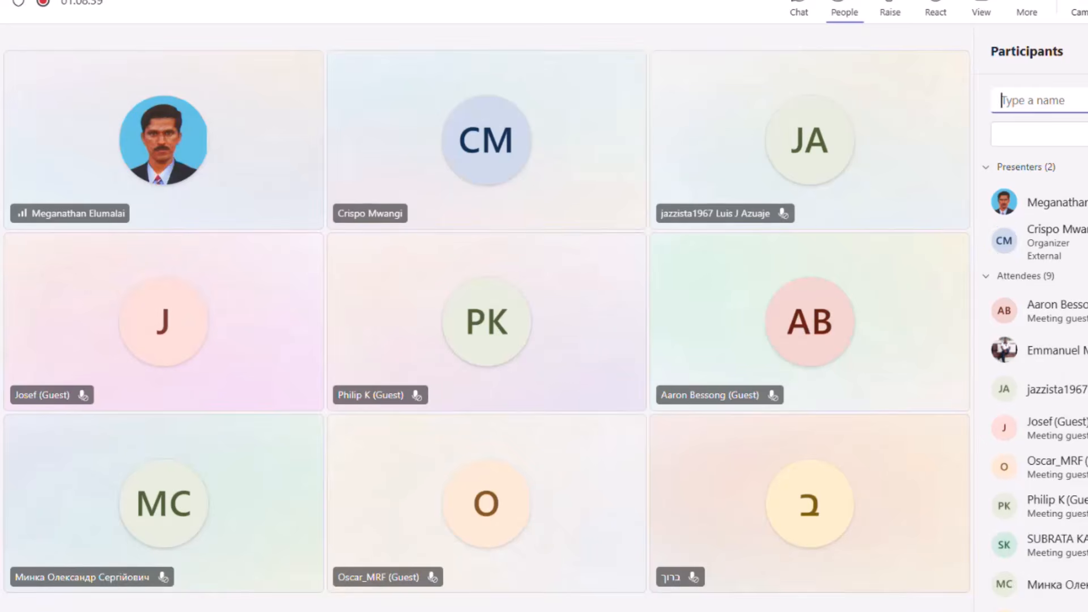
Return to Excel, open the Sample query in the Power Query Editor and inspect the first row's values in all four columns.
{"action": "left_click", "coordinate": [958, 611]}
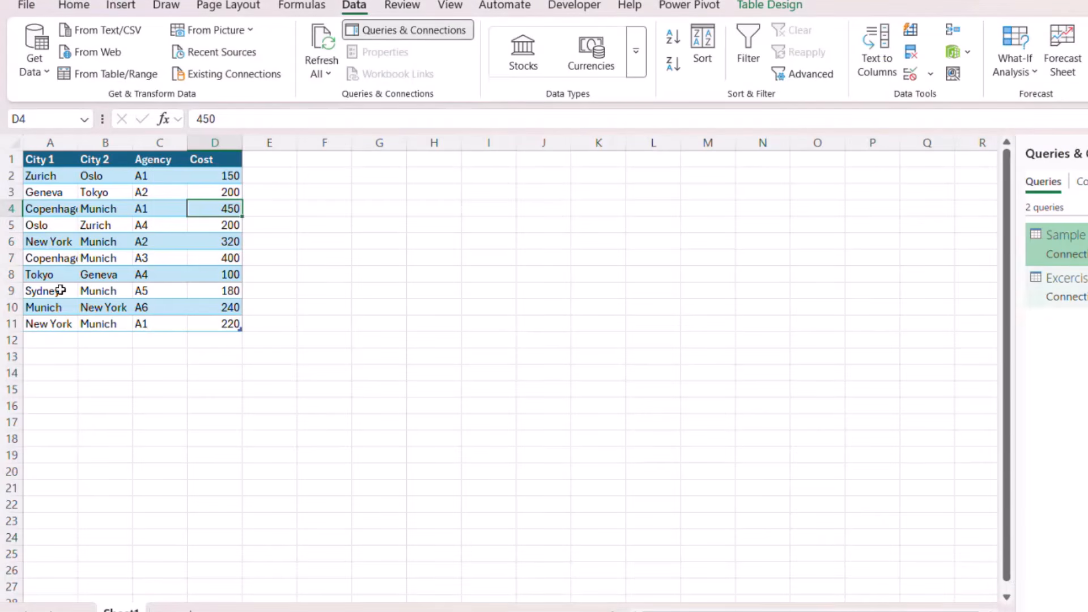
{"action": "double_click", "coordinate": [1081, 264]}
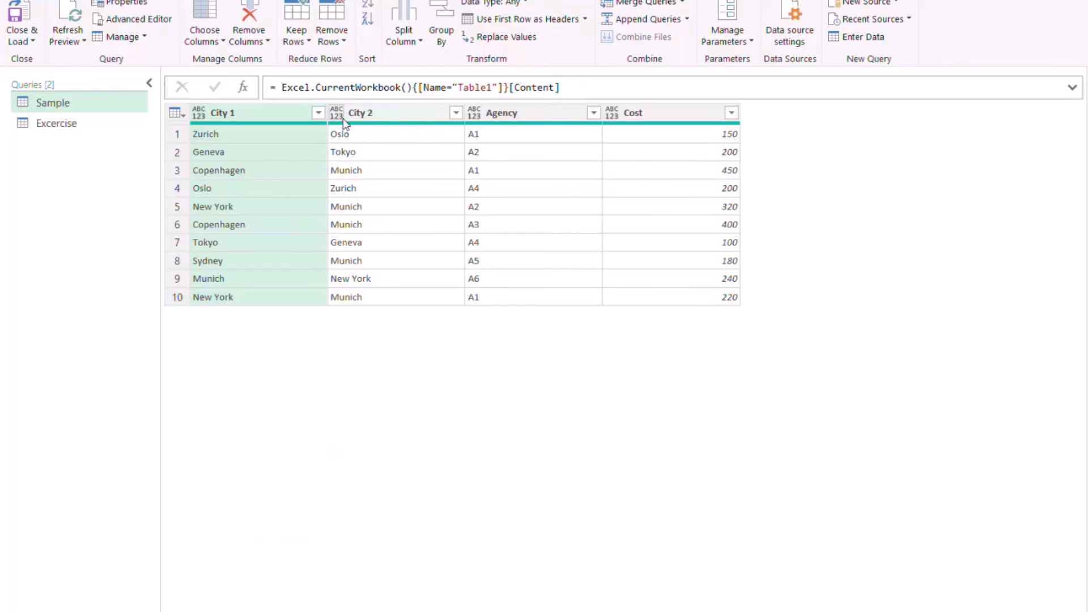
{"action": "left_click", "coordinate": [266, 131]}
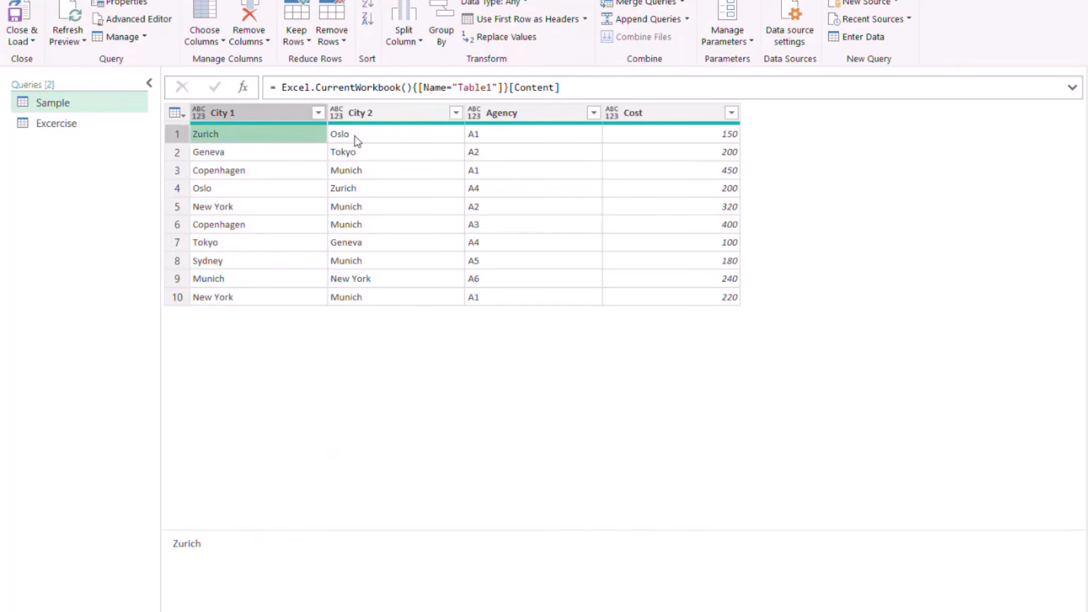
{"action": "left_click", "coordinate": [401, 135]}
{"action": "left_click", "coordinate": [549, 140]}
{"action": "left_click", "coordinate": [699, 136]}
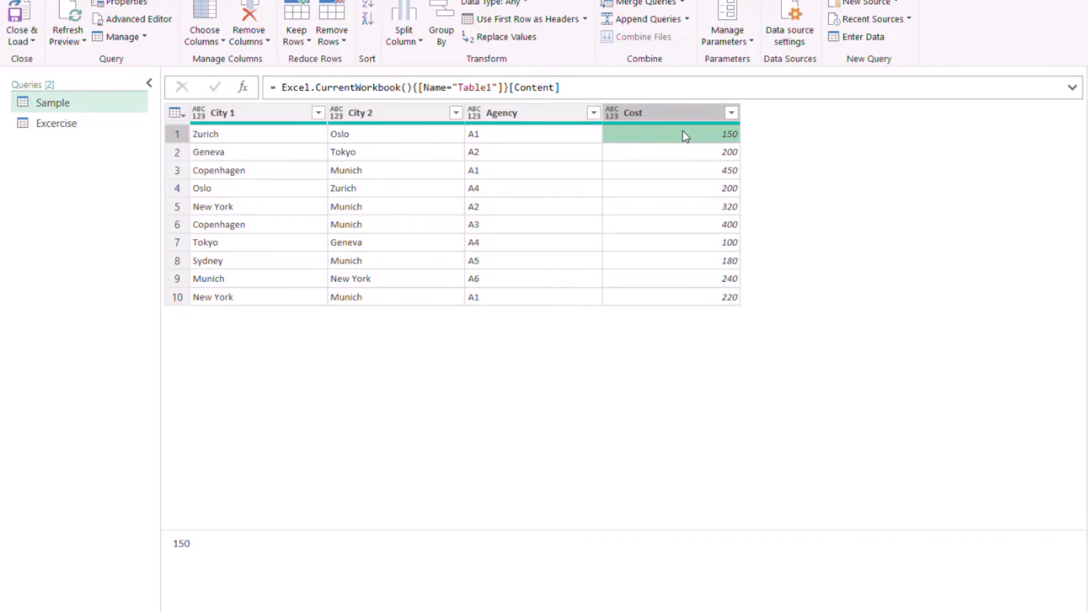
{"action": "left_click", "coordinate": [258, 137]}
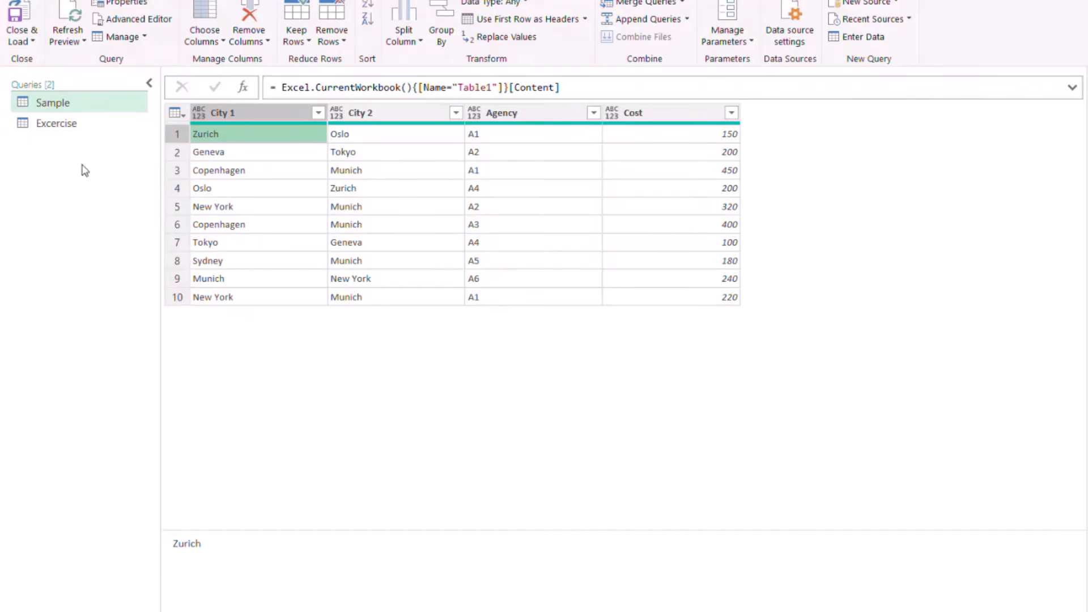
Add a custom step to the Excercise query and begin its formula as Table.UnpivotOtherColumns(Source, with the remaining arguments left open.
{"action": "left_click", "coordinate": [69, 122]}
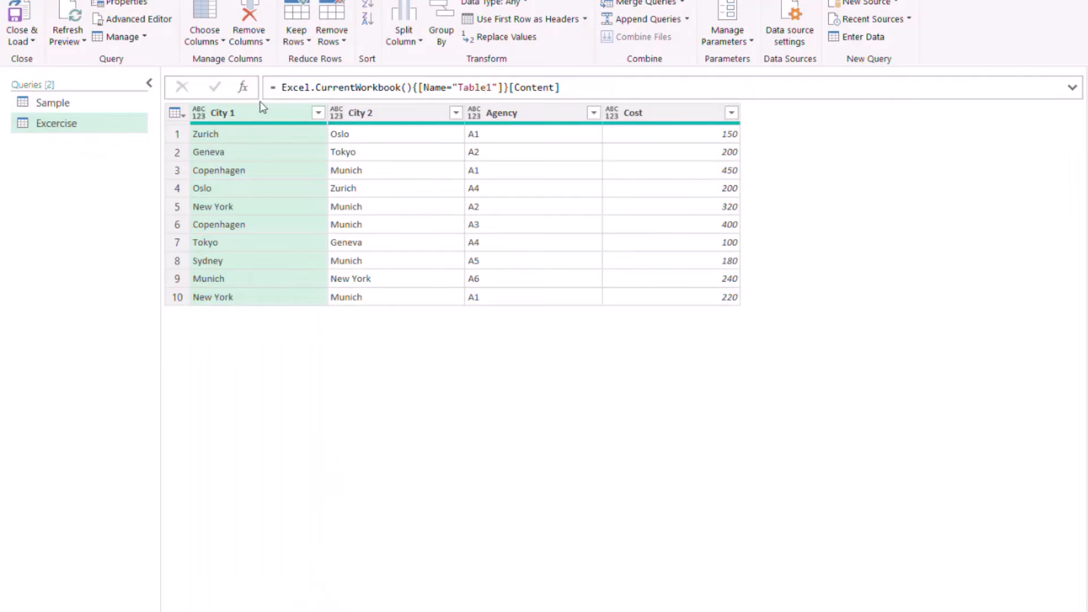
{"action": "left_click", "coordinate": [245, 89]}
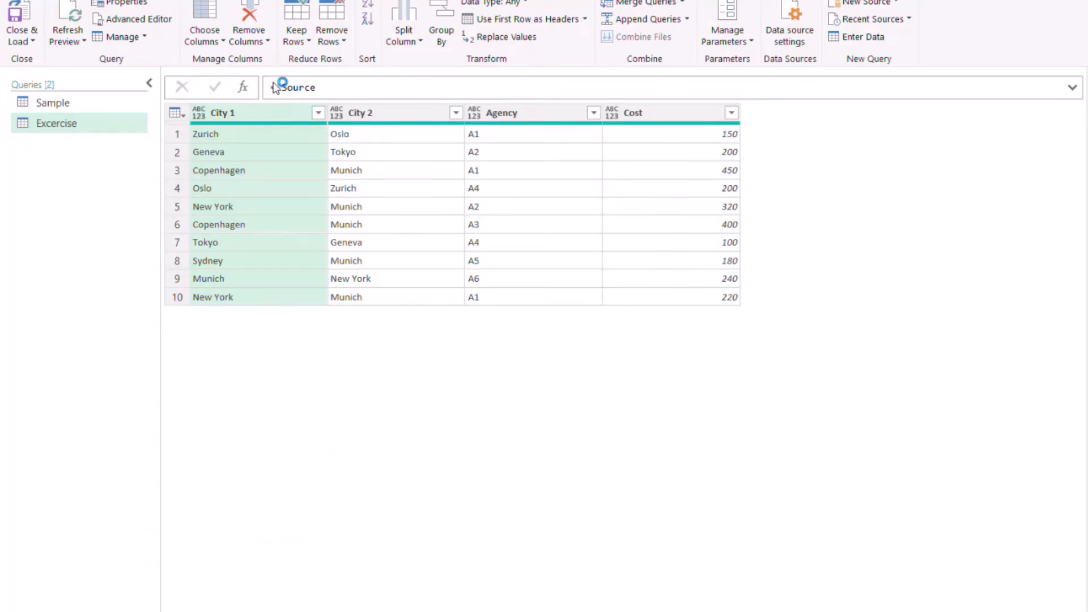
{"action": "left_click", "coordinate": [281, 87]}
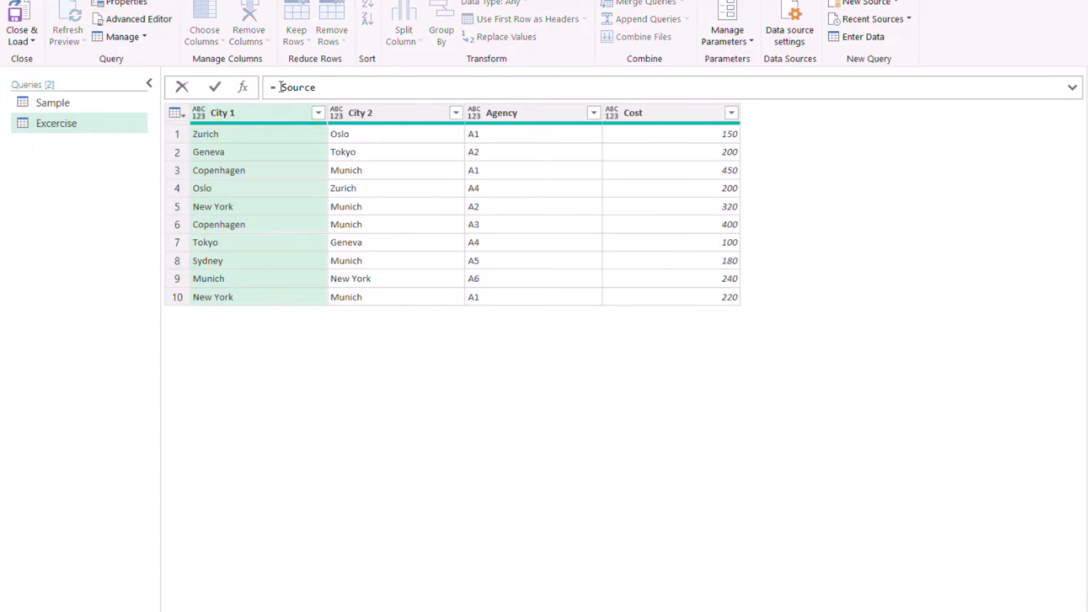
{"action": "type", "text": "tblunp"}
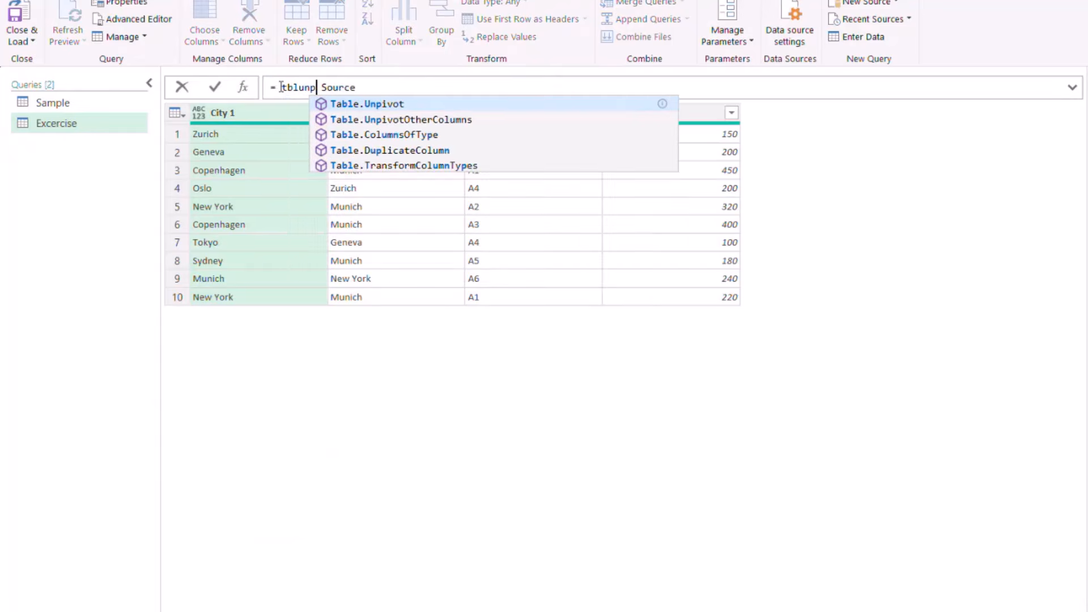
{"action": "key", "text": "Down"}
{"action": "key", "text": "Tab"}
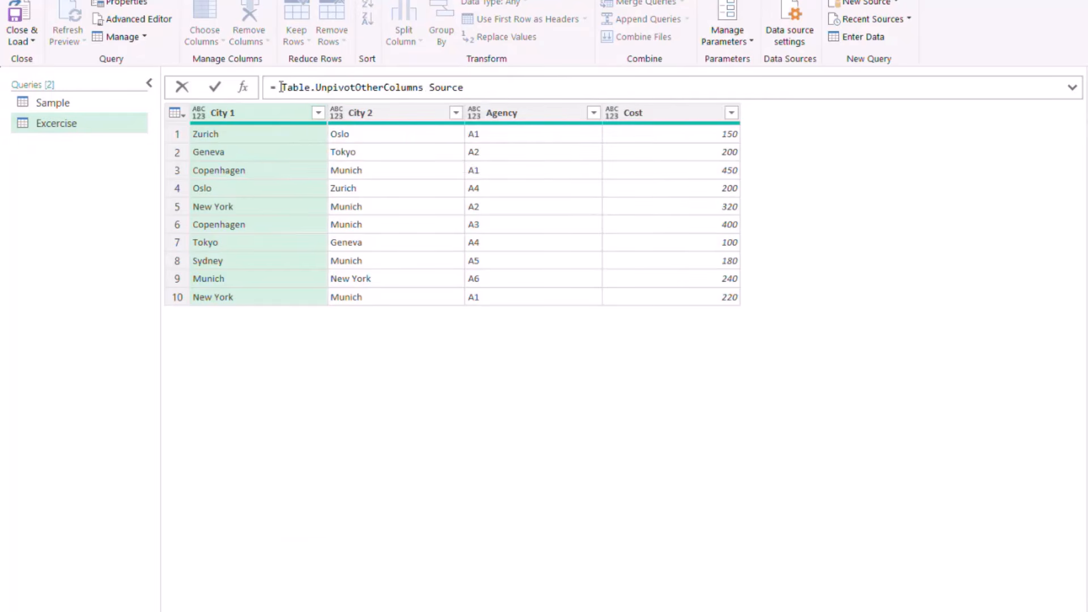
{"action": "type", "text": "("}
{"action": "key", "text": "Delete"}
{"action": "key", "text": "Delete"}
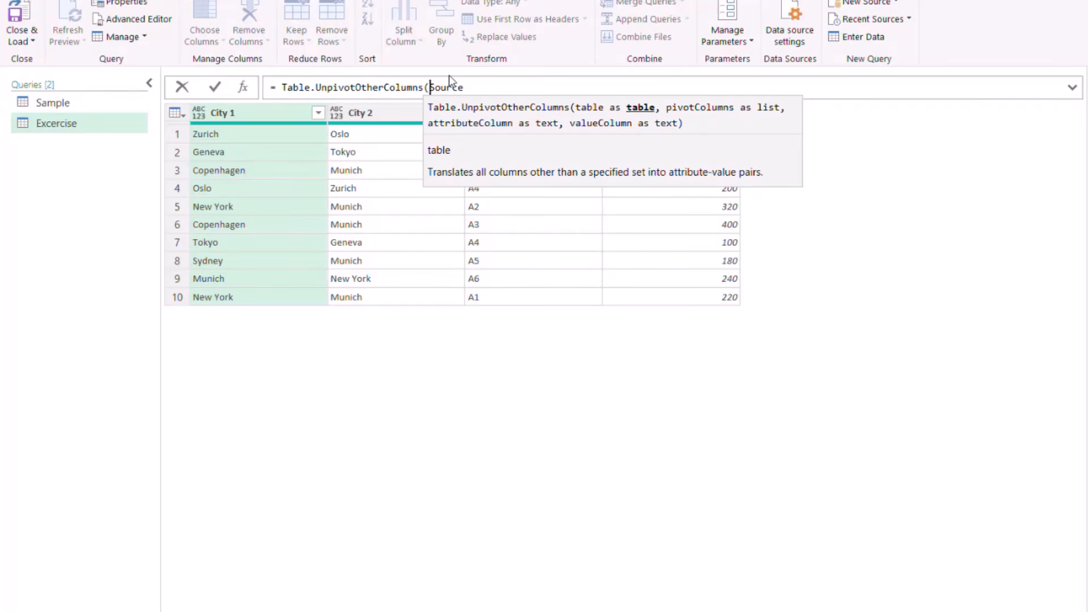
{"action": "key", "text": "Return"}
{"action": "left_click", "coordinate": [487, 84]}
{"action": "type", "text": ","}
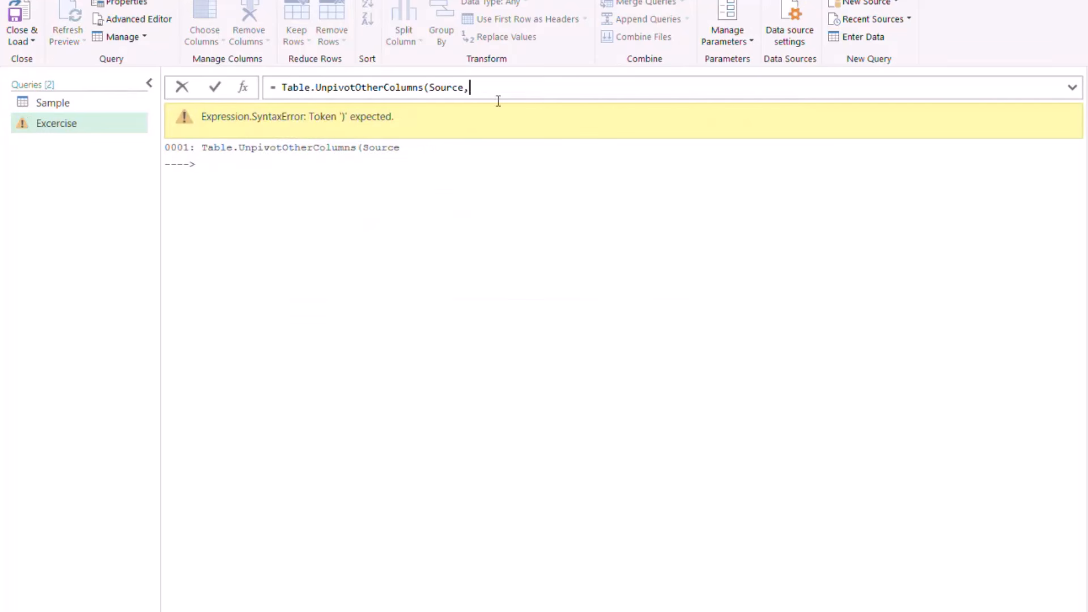
{"action": "key", "text": "Return"}
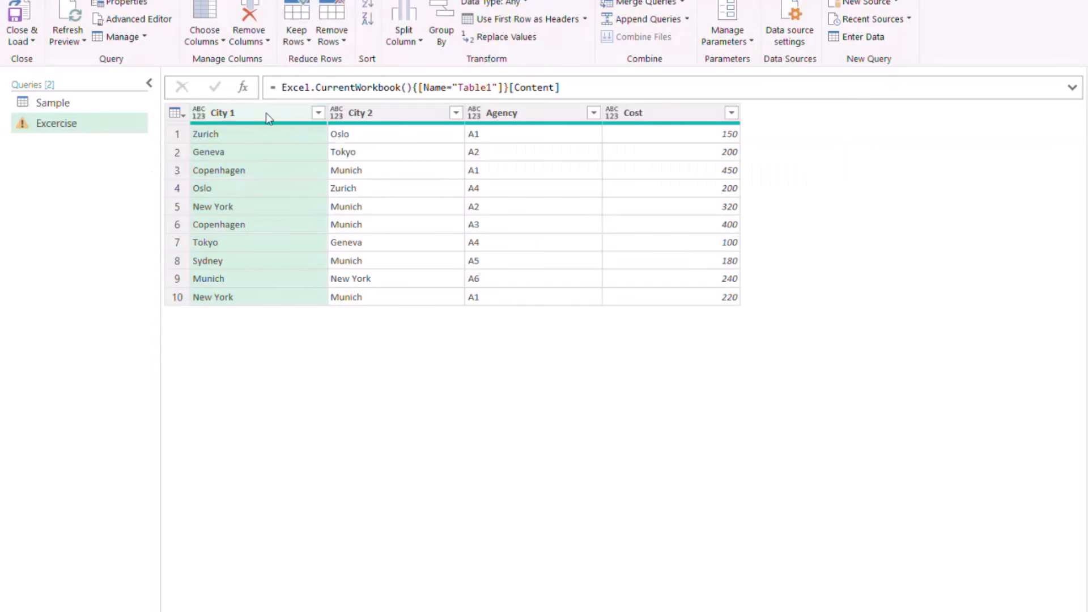
Review the City 1 and City 2 columns in the Excercise query's Source step.
{"action": "left_click", "coordinate": [267, 114]}
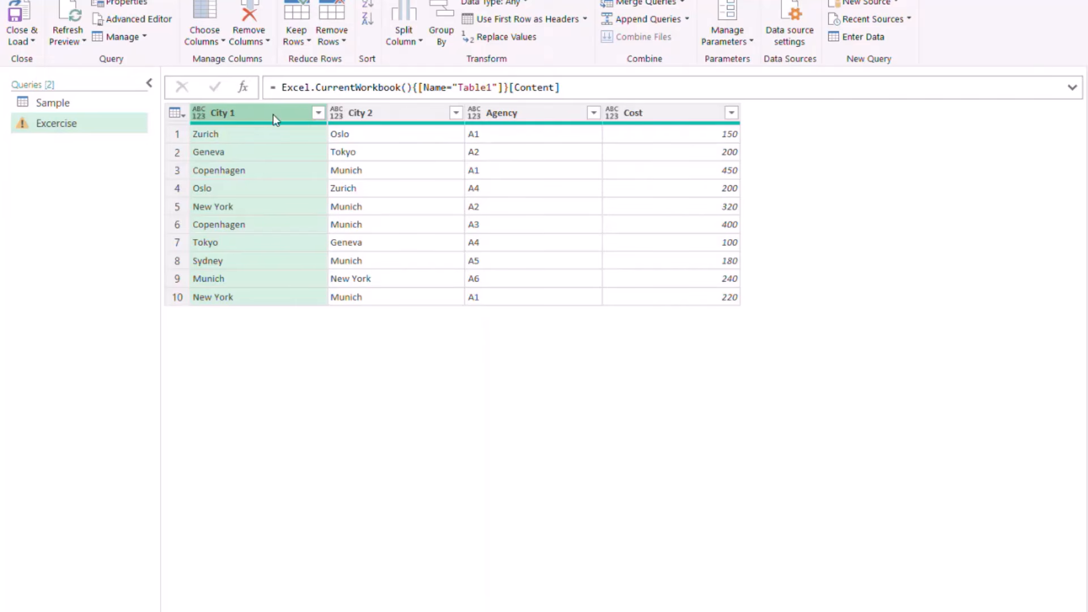
{"action": "left_click", "coordinate": [378, 113]}
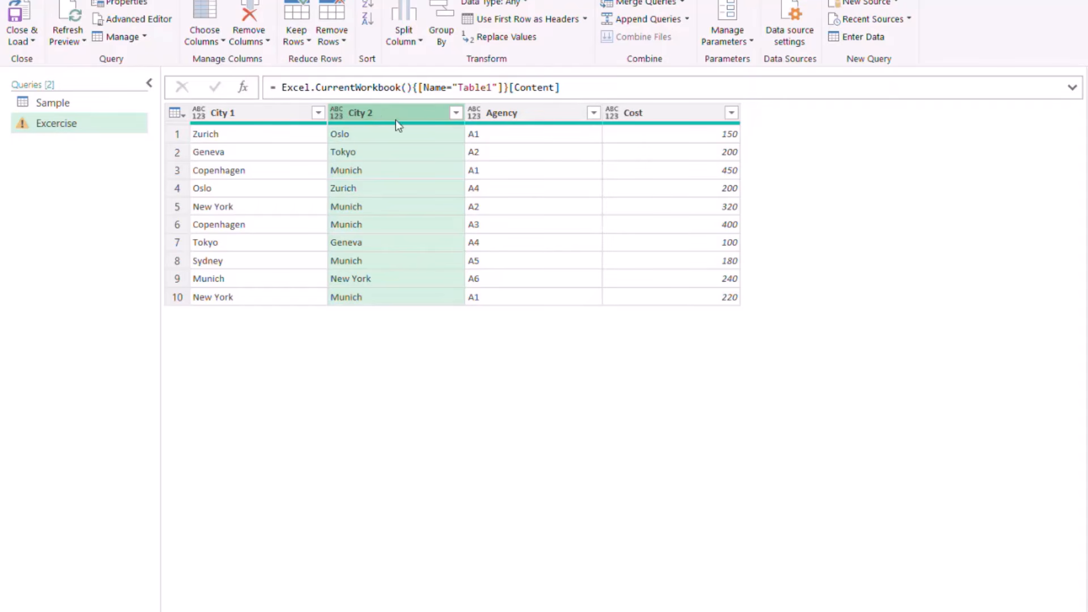
{"action": "left_click", "coordinate": [255, 116]}
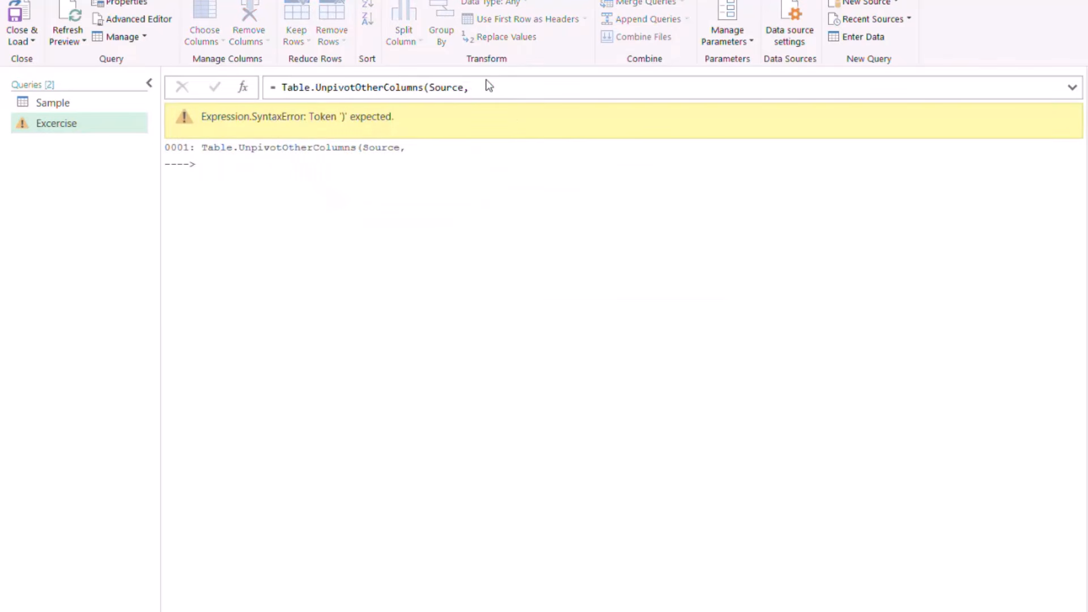
Enter {"City1"} as the pivotColumns list in the unfinished unpivot formula.
{"action": "left_click", "coordinate": [495, 94]}
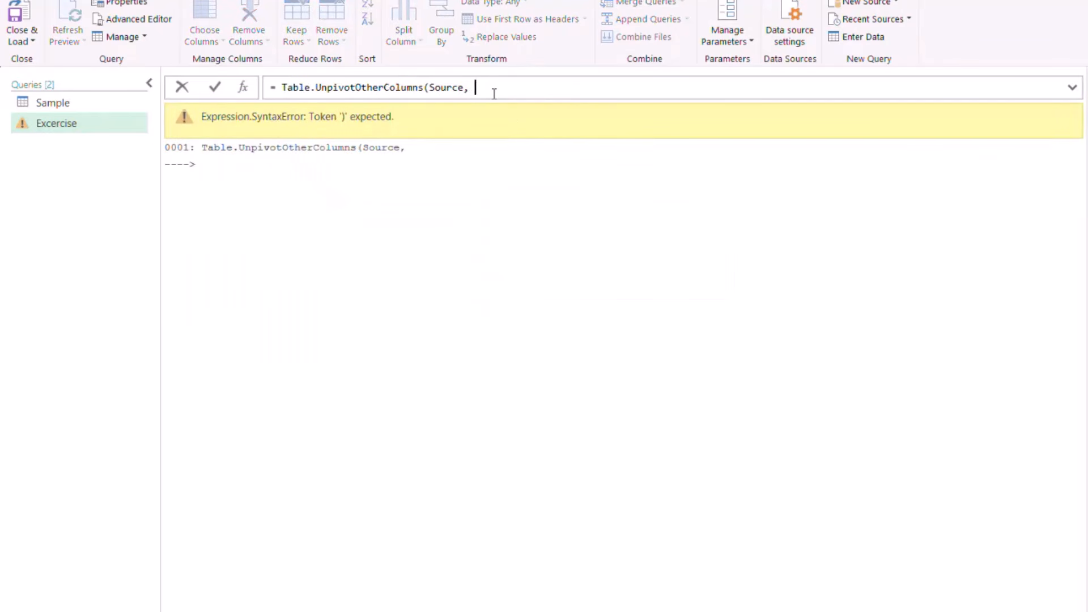
{"action": "key", "text": "BackSpace"}
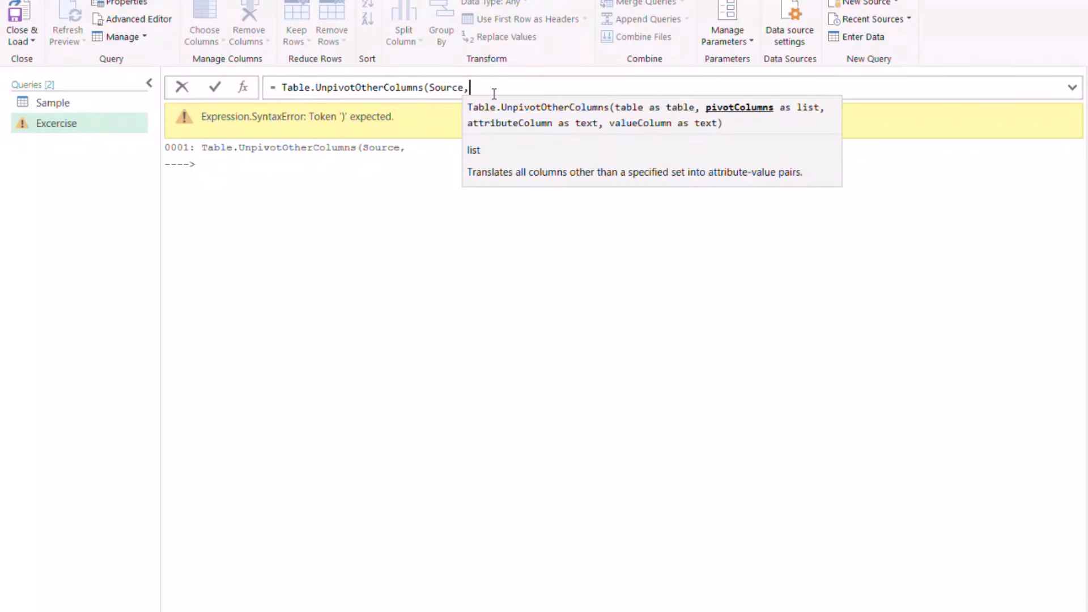
{"action": "type", "text": "{\"City"}
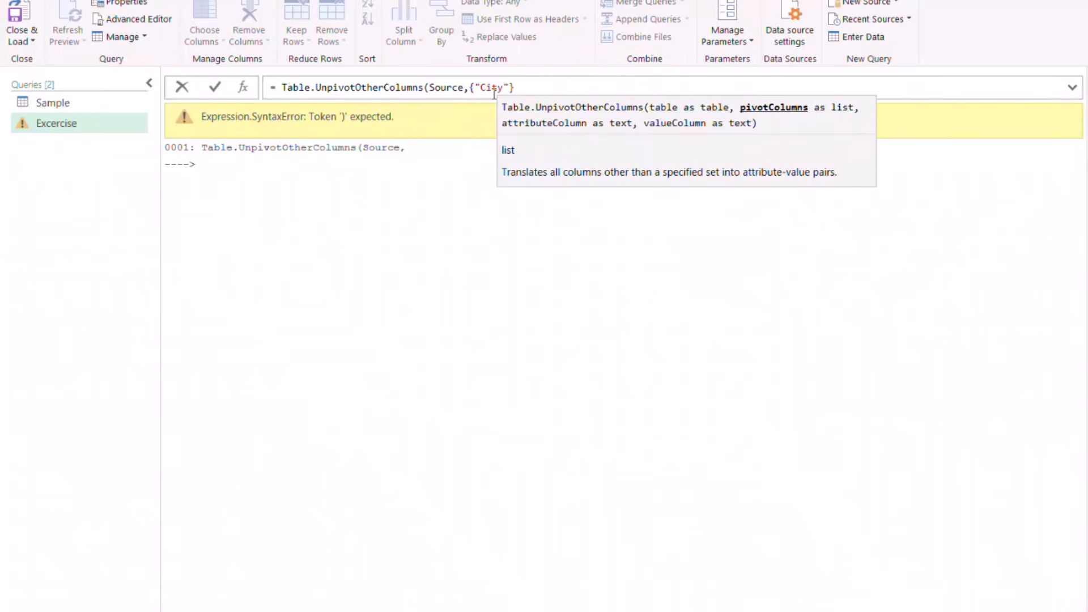
{"action": "type", "text": "1"}
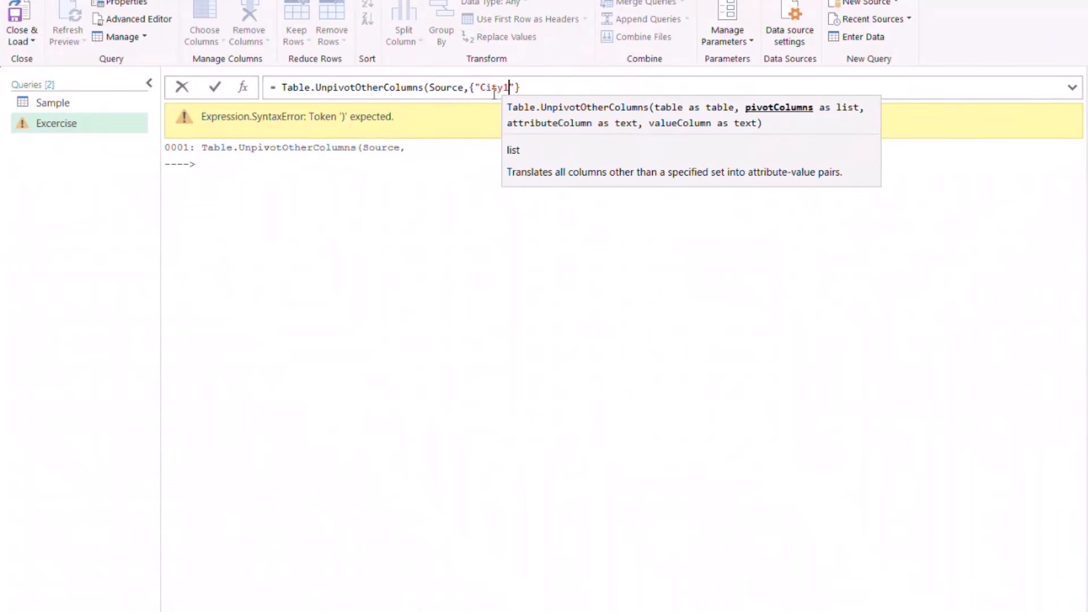
{"action": "key", "text": "Right"}
{"action": "key", "text": "Right"}
{"action": "type", "text": ","}
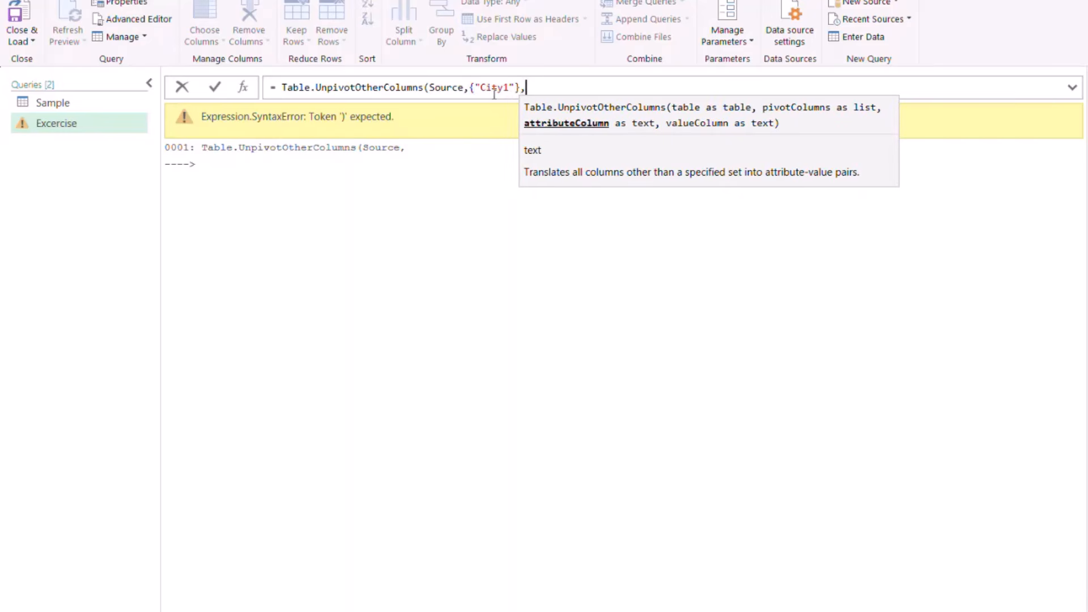
Complete the formula with attribute column "A" and value column "Data", close the parenthesis and commit it.
{"action": "type", "text": "\"\""}
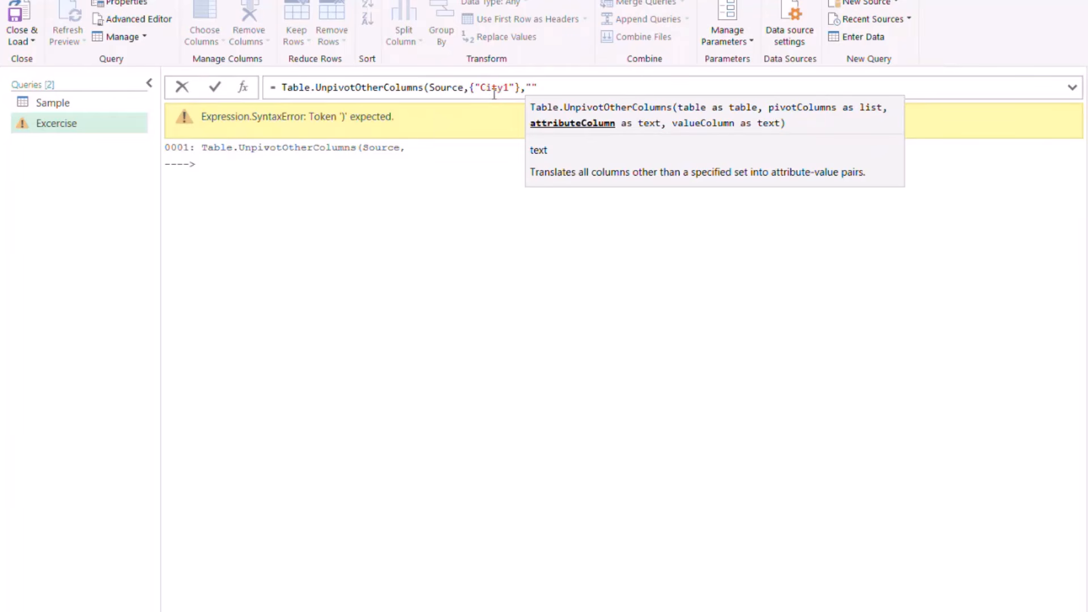
{"action": "type", "text": "A\""}
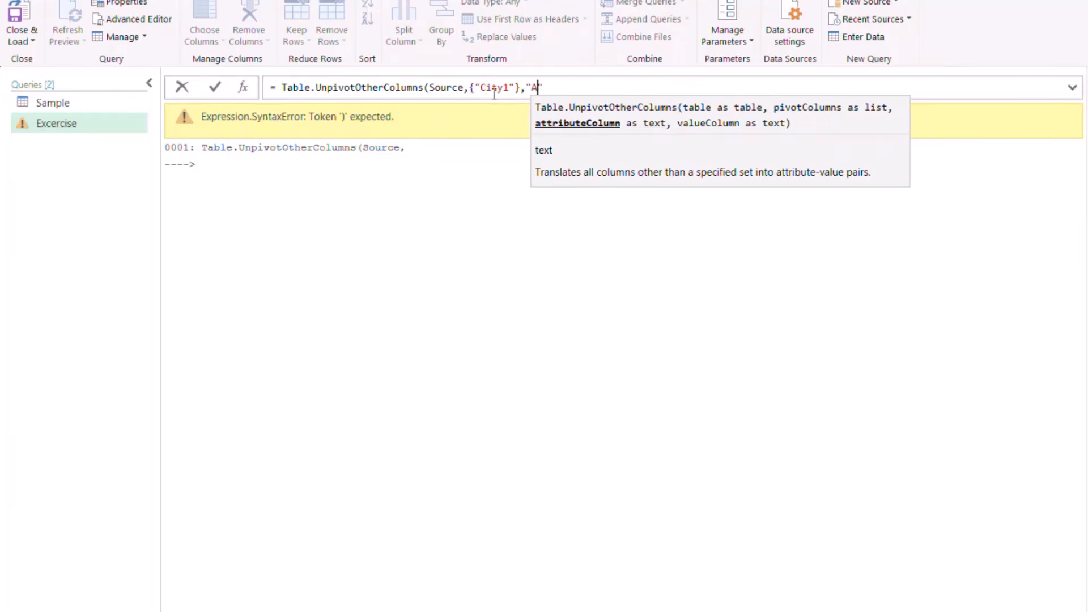
{"action": "type", "text": ",\""}
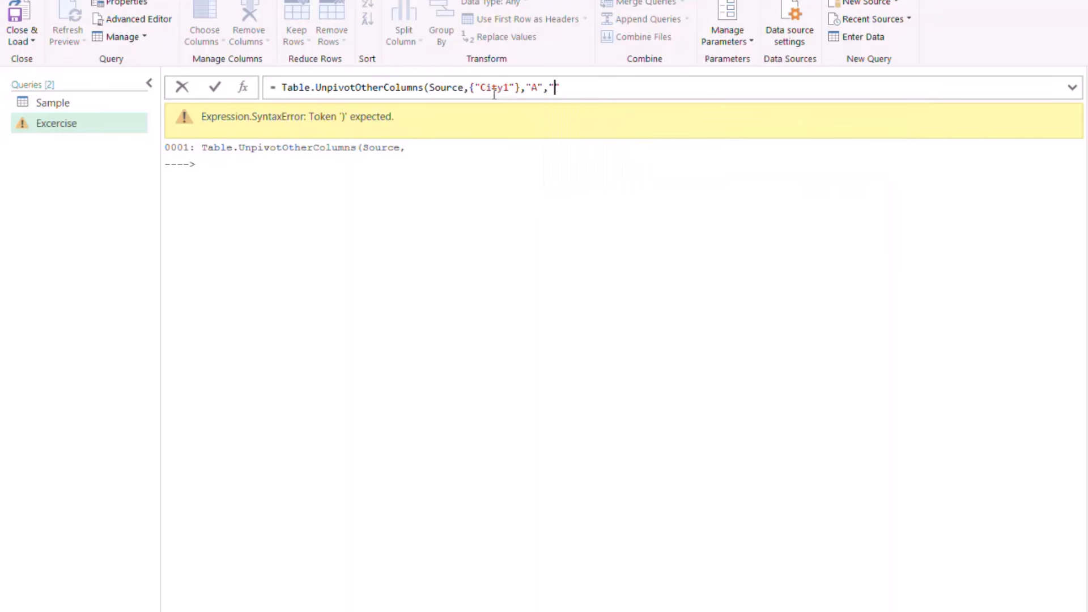
{"action": "type", "text": "Data\")"}
{"action": "left_click", "coordinate": [215, 86]}
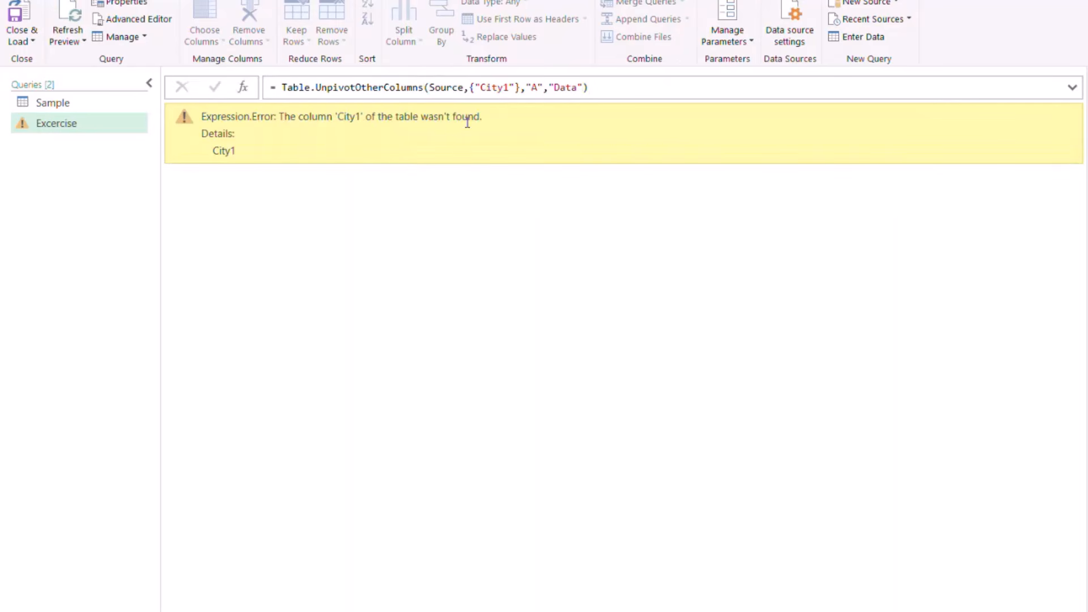
Check the column name in the Source step, correct the list entry to "City 1" and recommit the unpivot formula.
{"action": "left_click", "coordinate": [1087, 239]}
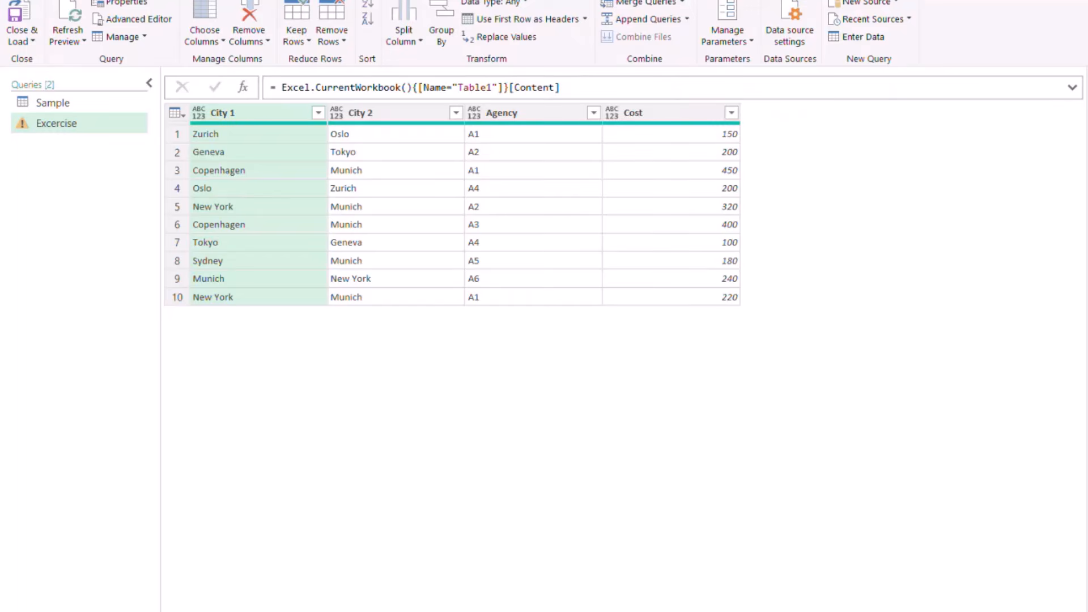
{"action": "left_click", "coordinate": [1087, 256]}
{"action": "left_click", "coordinate": [504, 85]}
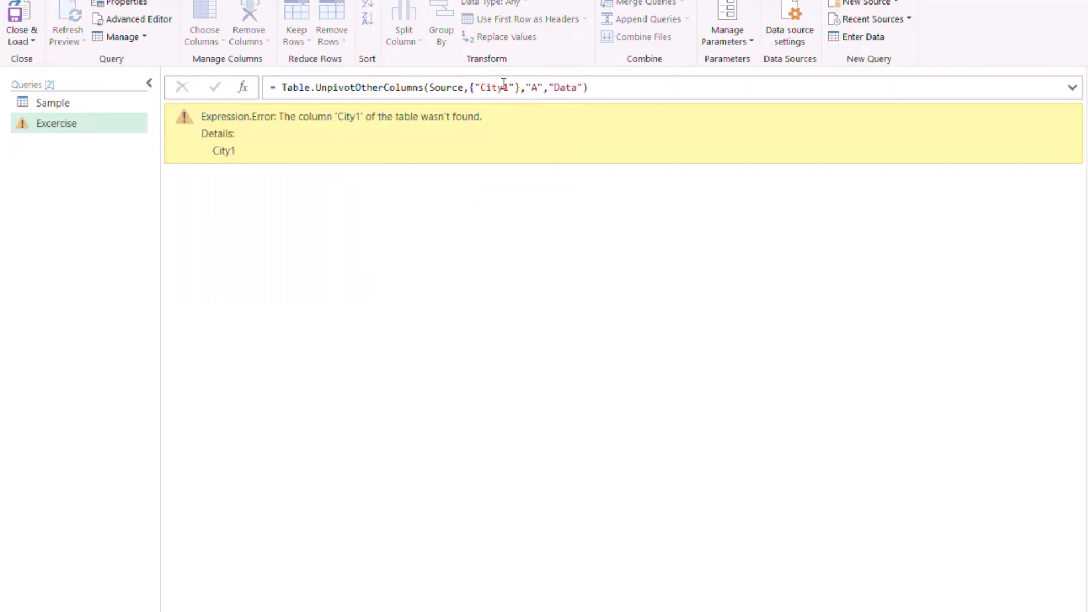
{"action": "left_click", "coordinate": [213, 86]}
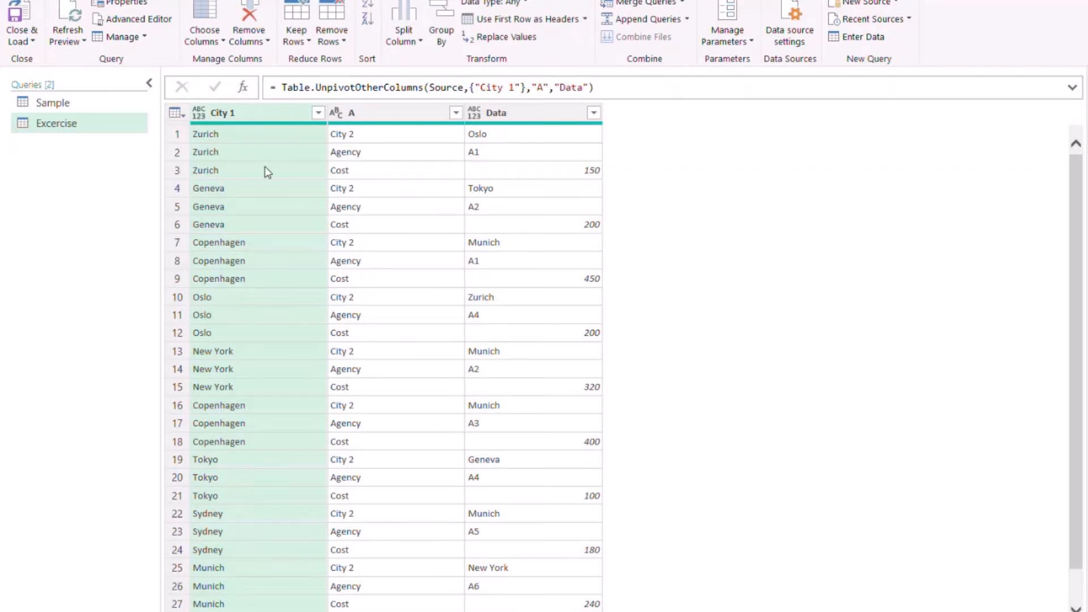
{"action": "left_click", "coordinate": [273, 136]}
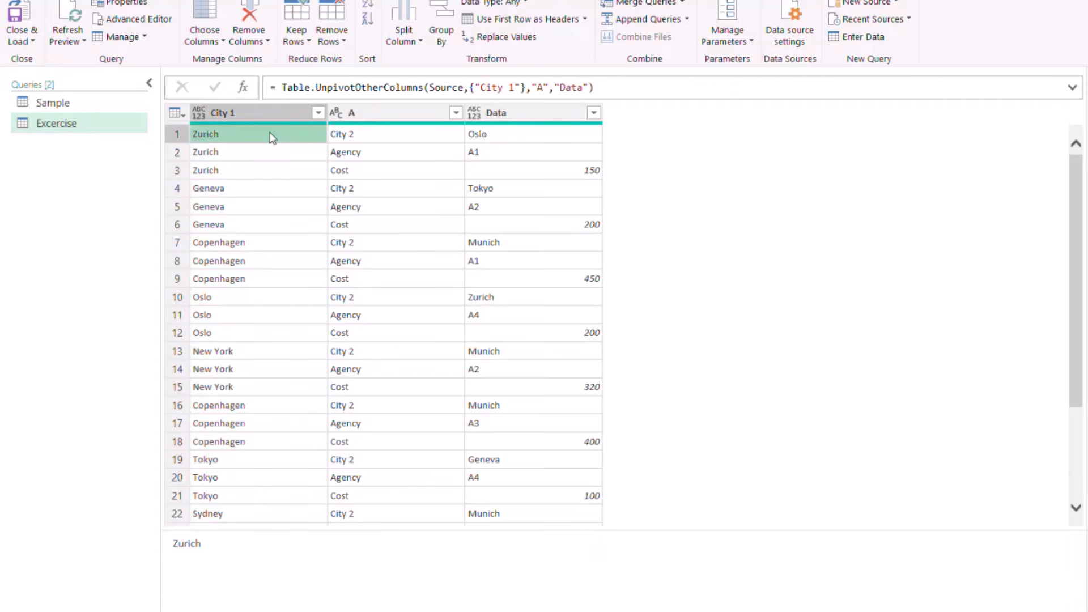
Compare the unpivoted rows for Zurich with the City 2, Agency and Cost values in the Source step.
{"action": "left_click", "coordinate": [377, 137]}
{"action": "left_click", "coordinate": [521, 134]}
{"action": "left_click", "coordinate": [405, 158]}
{"action": "left_click", "coordinate": [502, 158]}
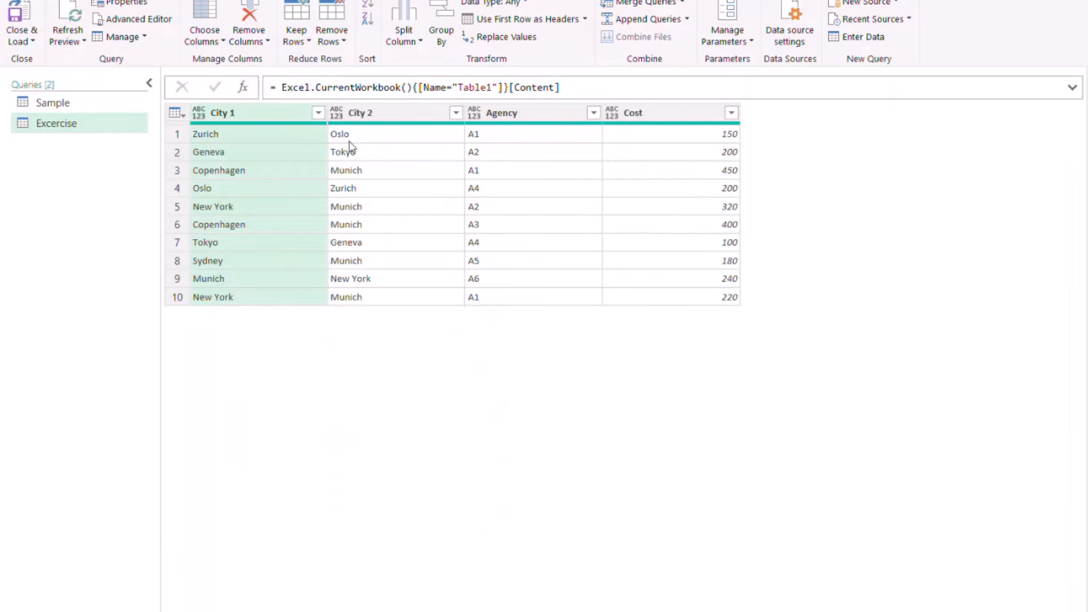
{"action": "left_click", "coordinate": [410, 133]}
{"action": "left_click", "coordinate": [522, 134]}
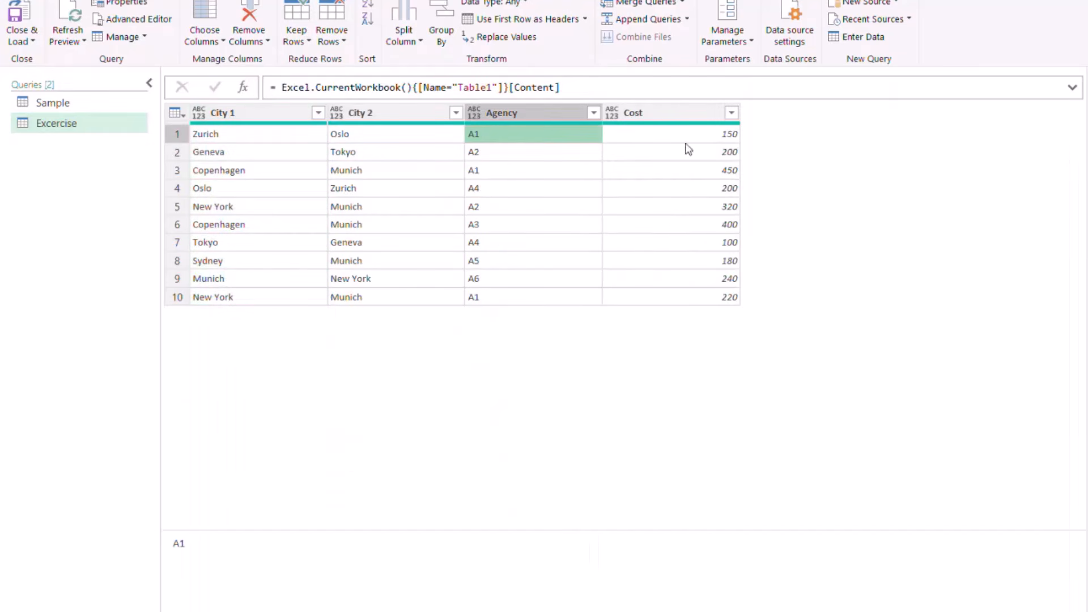
{"action": "left_click", "coordinate": [679, 136]}
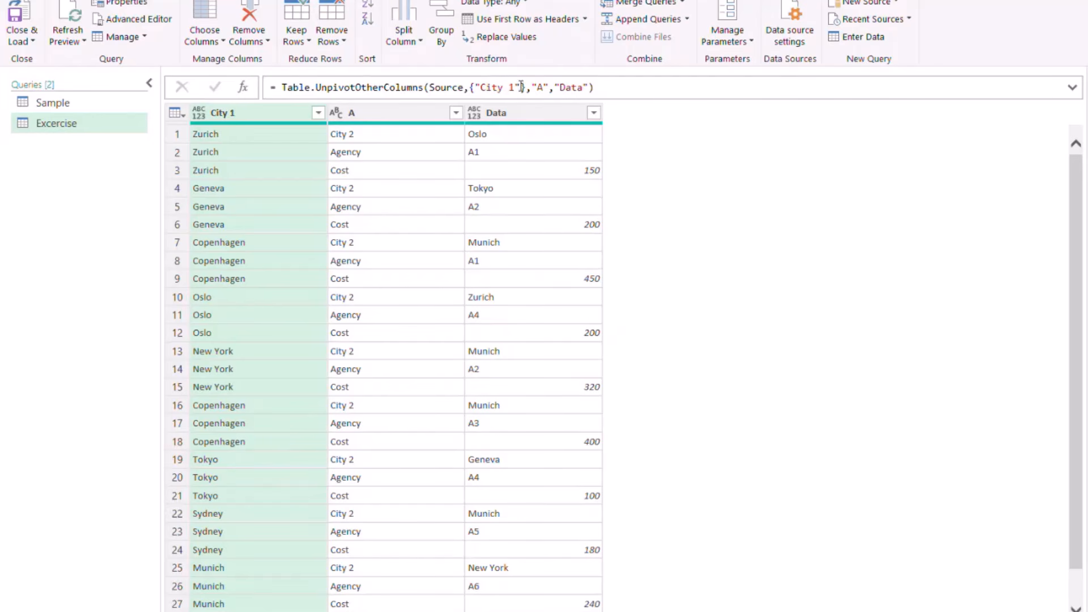
Remove "City 1" from the unpivot formula so the pivotColumns list is empty {}, and commit it.
{"action": "left_click_drag", "start_coordinate": [516, 88], "coordinate": [475, 87]}
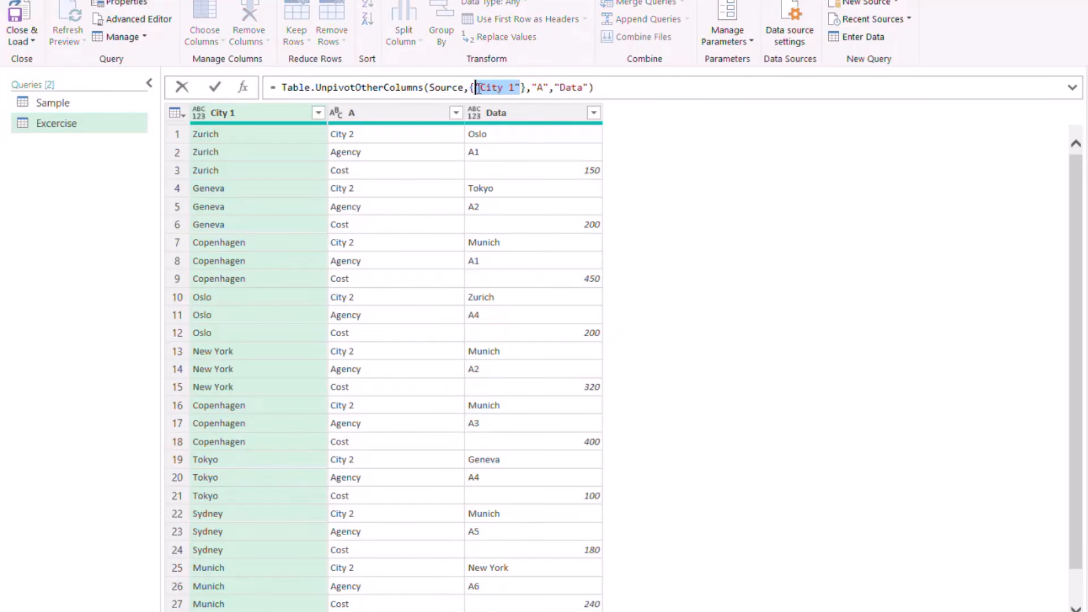
{"action": "key", "text": "Delete"}
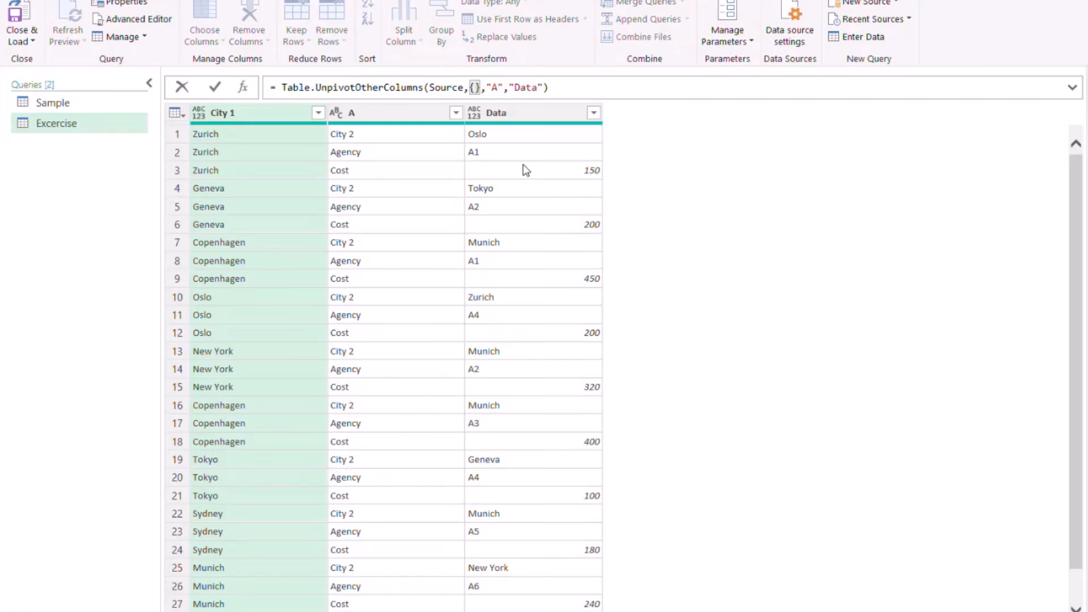
{"action": "left_click", "coordinate": [579, 86]}
{"action": "left_click", "coordinate": [215, 87]}
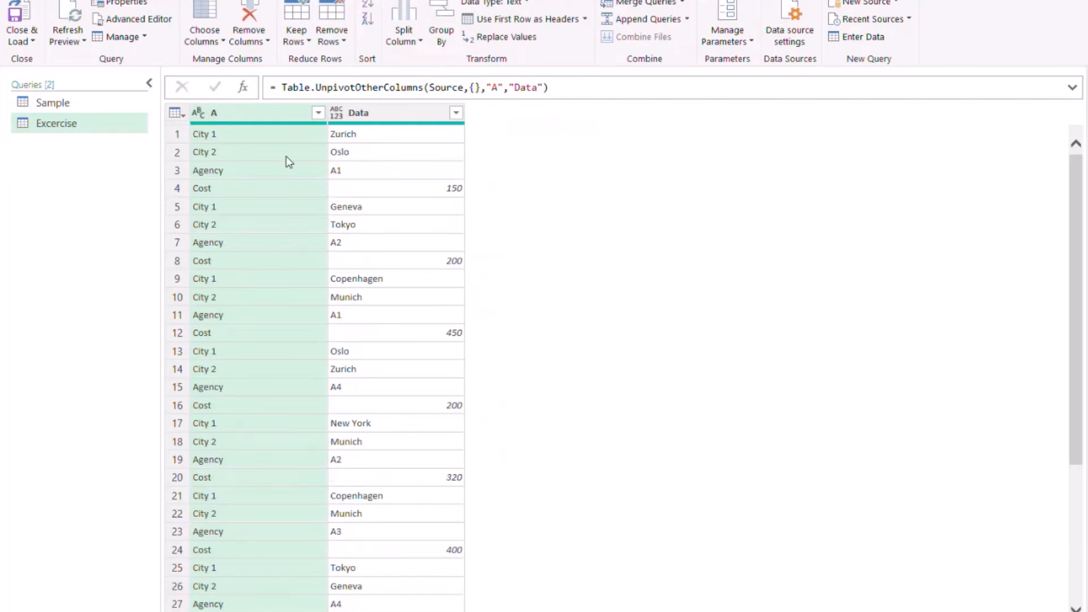
Examine the first record's attribute names in column A and the matching values in the Data column.
{"action": "left_click", "coordinate": [262, 134]}
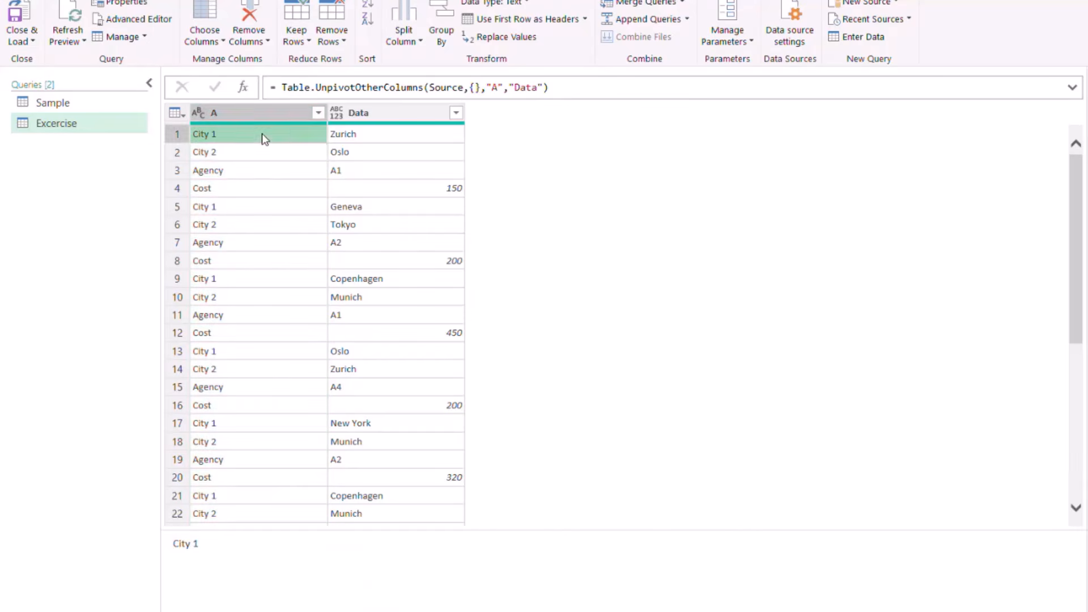
{"action": "left_click", "coordinate": [263, 152]}
{"action": "left_click", "coordinate": [258, 170]}
{"action": "left_click", "coordinate": [255, 188]}
{"action": "left_click", "coordinate": [394, 139]}
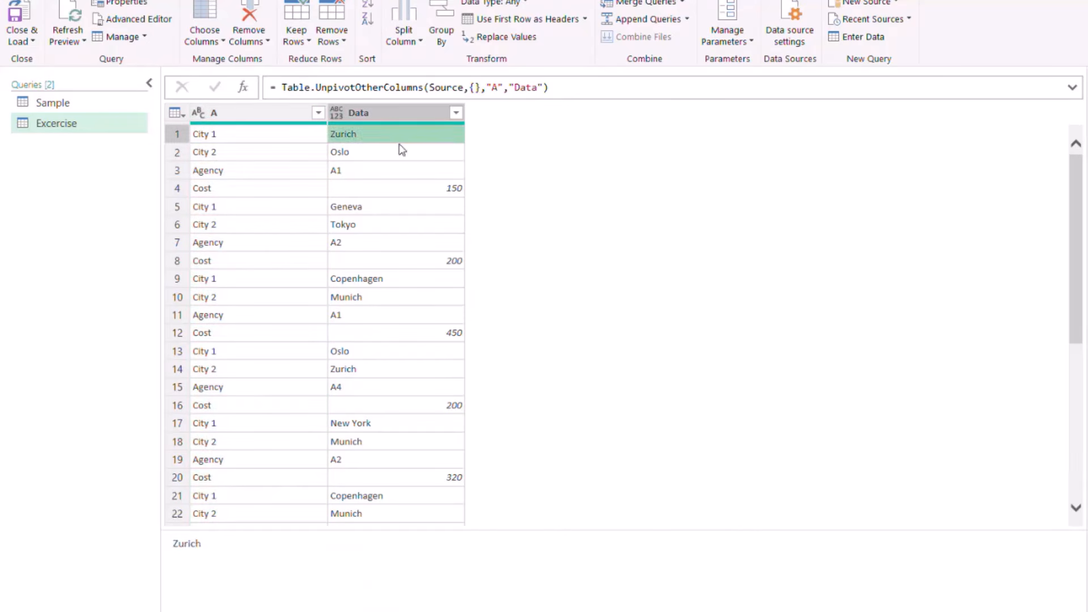
{"action": "left_click", "coordinate": [400, 150]}
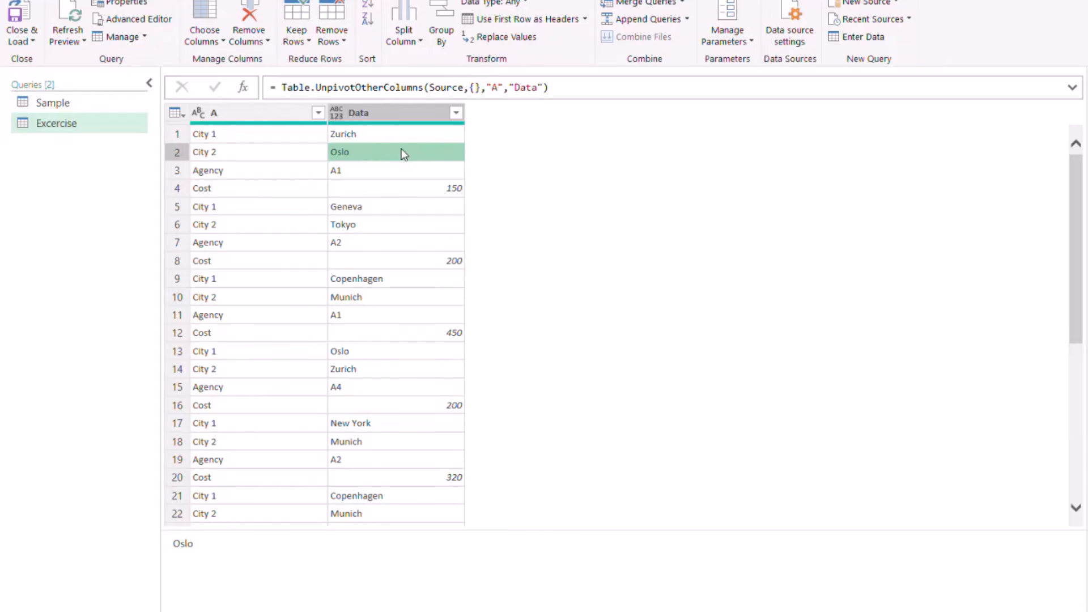
{"action": "left_click", "coordinate": [378, 113]}
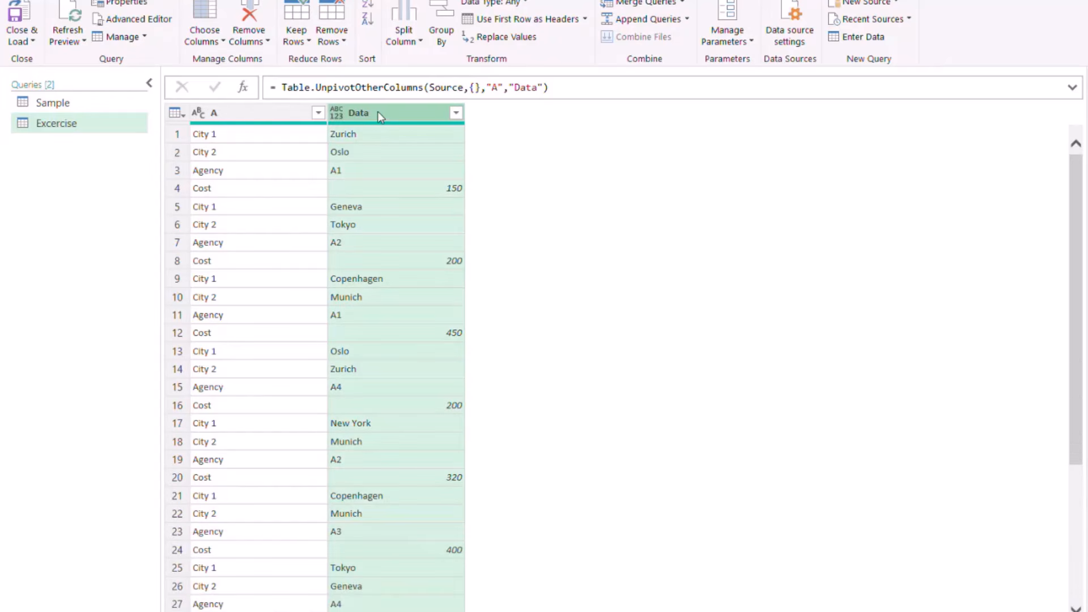
Append [Data] to the Table.UnpivotOtherColumns formula to extract that column as a list, and commit it.
{"action": "left_click", "coordinate": [583, 88]}
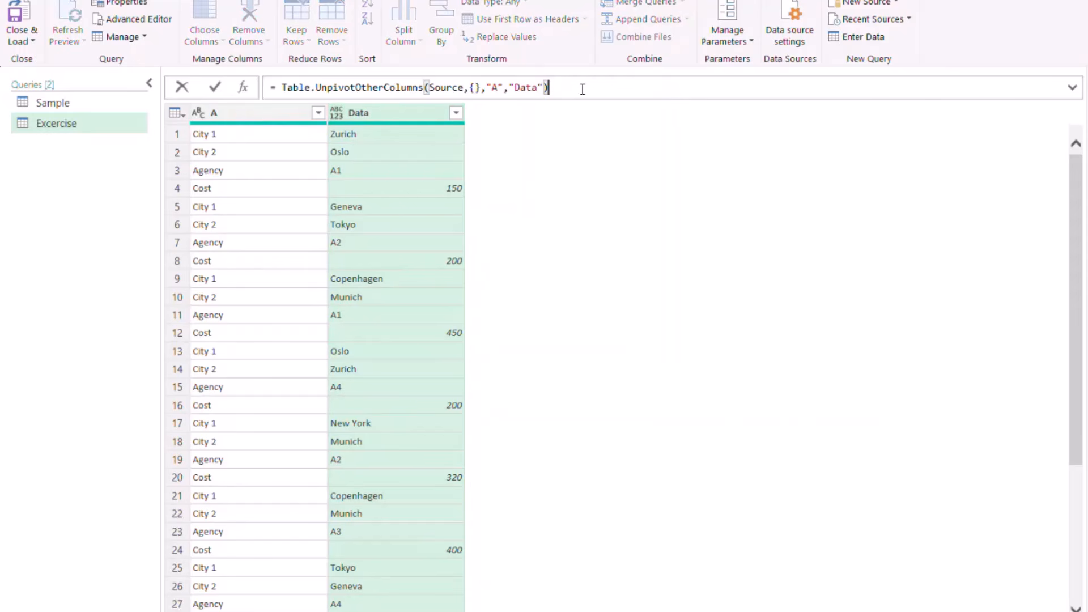
{"action": "type", "text": "[Data"}
{"action": "left_click", "coordinate": [215, 86]}
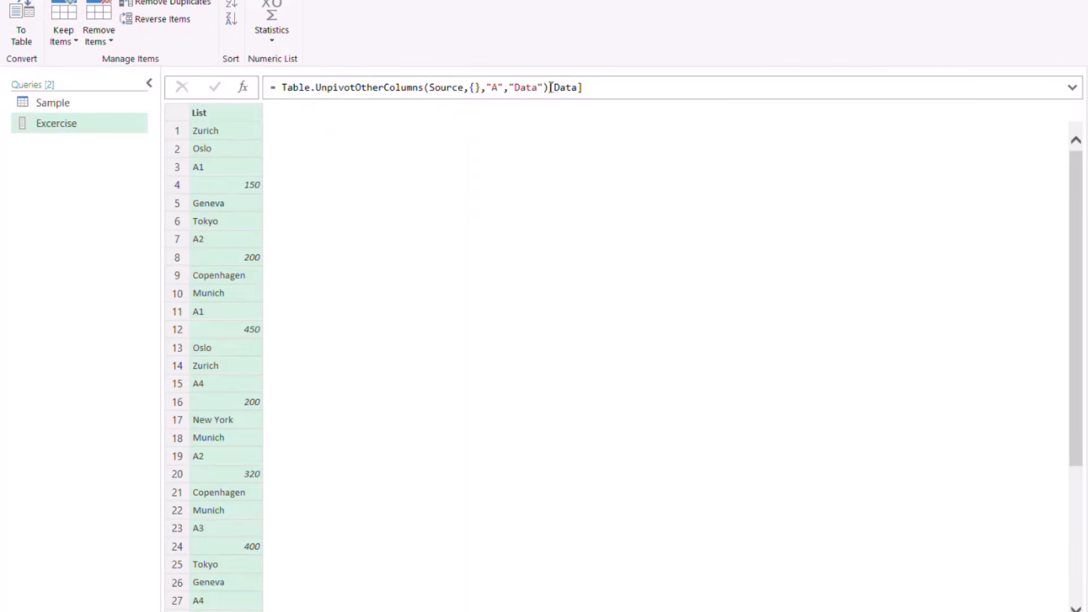
Change the column reference to [[Data]] to return a one-column table, commit the formula and check the first rows.
{"action": "left_click_drag", "start_coordinate": [549, 88], "coordinate": [575, 85]}
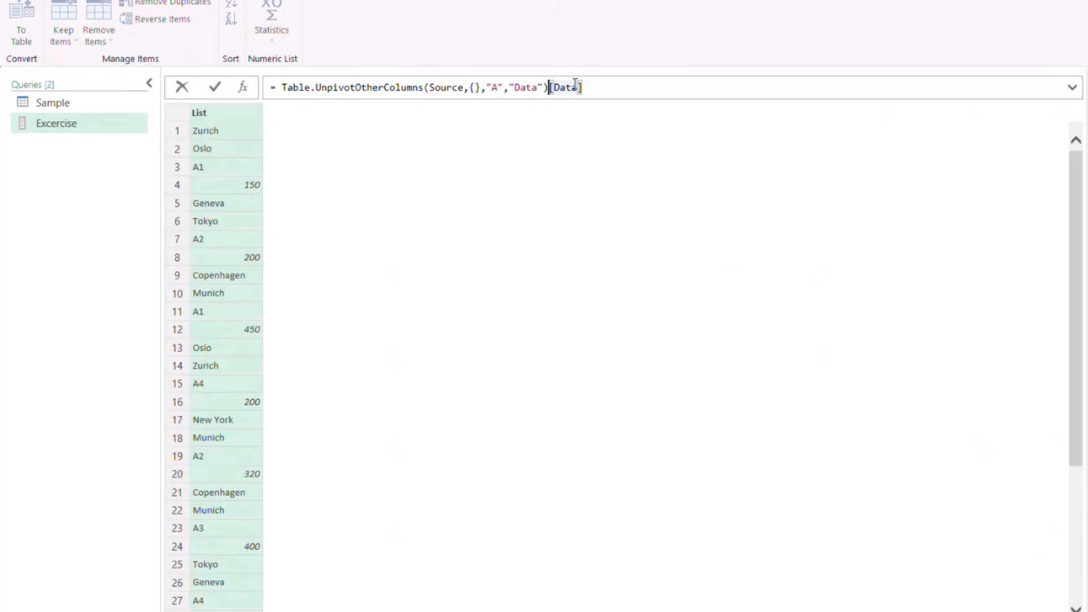
{"action": "type", "text": "[Data]"}
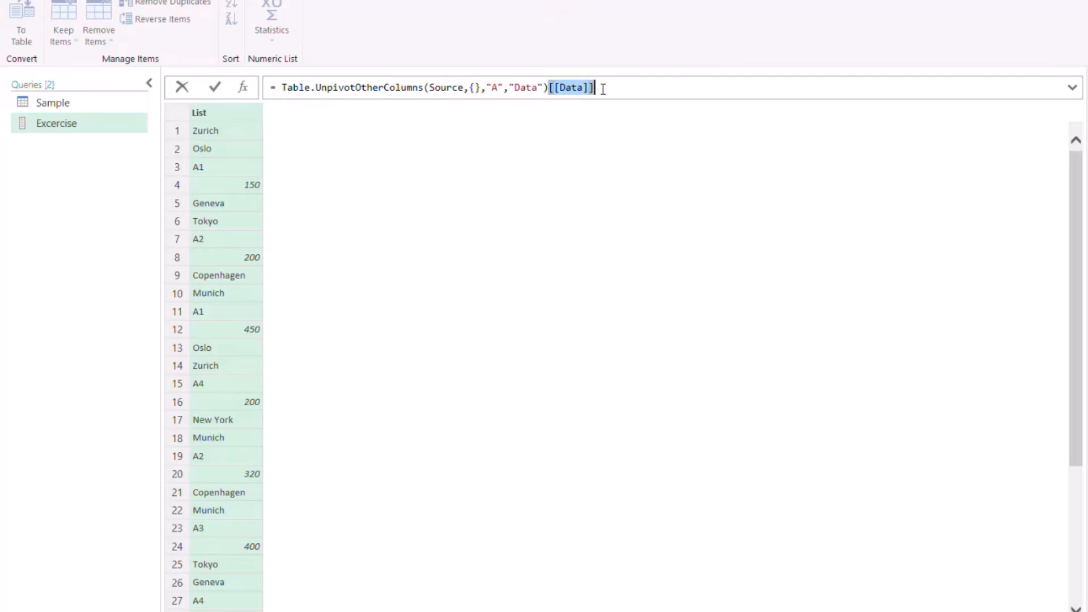
{"action": "left_click", "coordinate": [213, 88]}
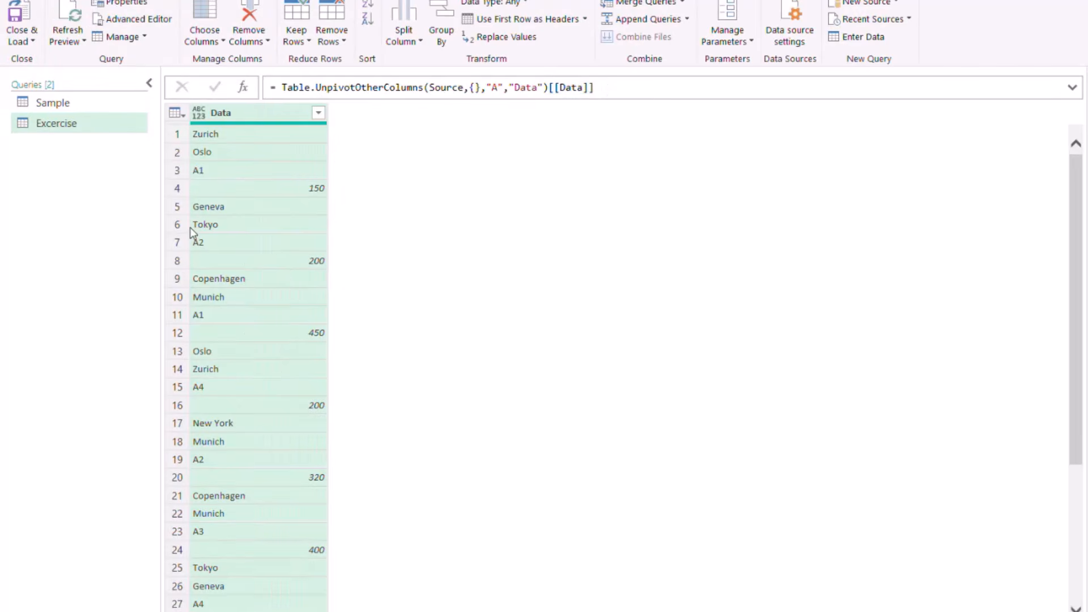
{"action": "left_click", "coordinate": [283, 133]}
{"action": "left_click", "coordinate": [287, 152]}
{"action": "left_click", "coordinate": [287, 173]}
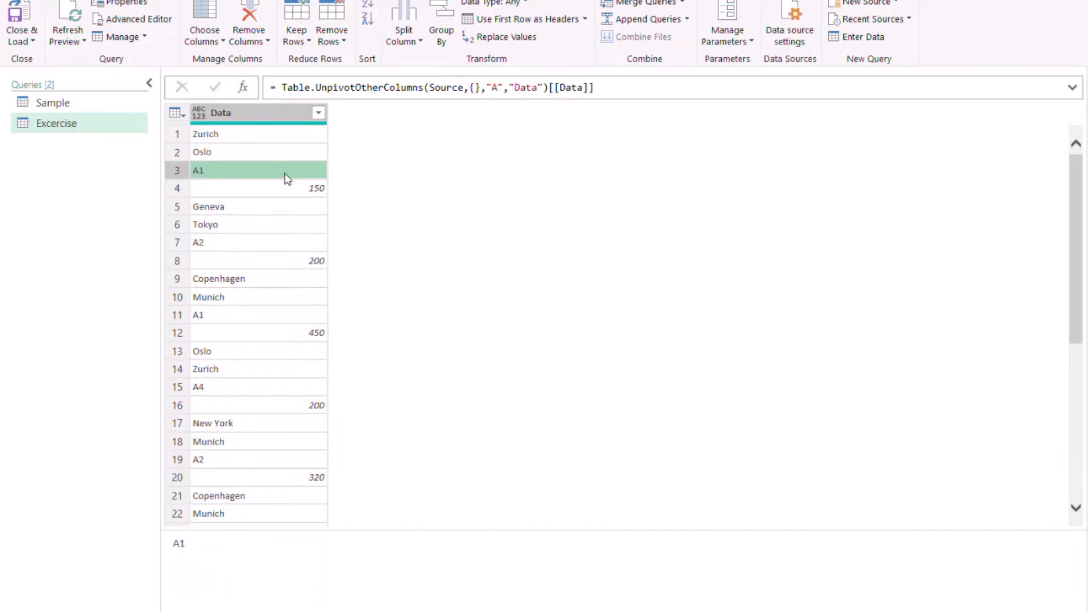
Close and load the queries back to the workbook, and switch to the Microsoft Teams meeting window.
{"action": "left_click", "coordinate": [26, 41]}
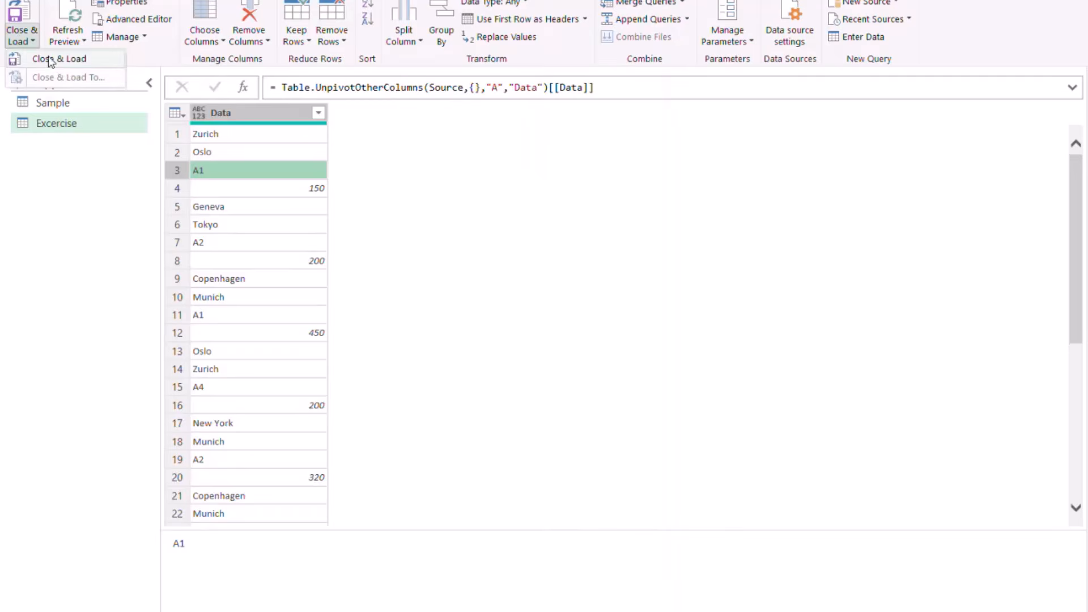
{"action": "left_click", "coordinate": [43, 57]}
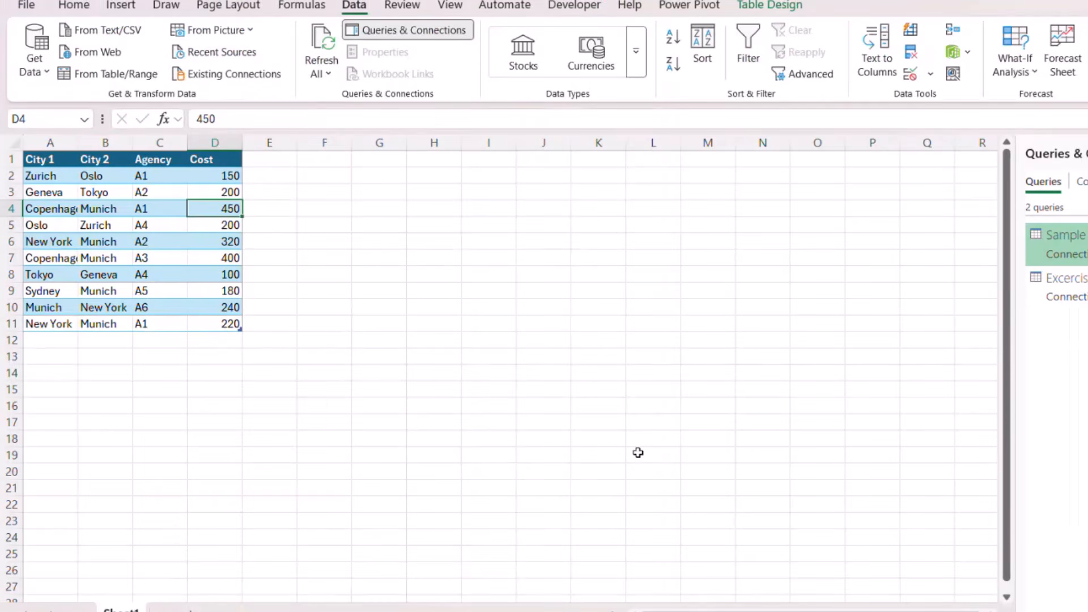
{"action": "mouse_move", "coordinate": [799, 611]}
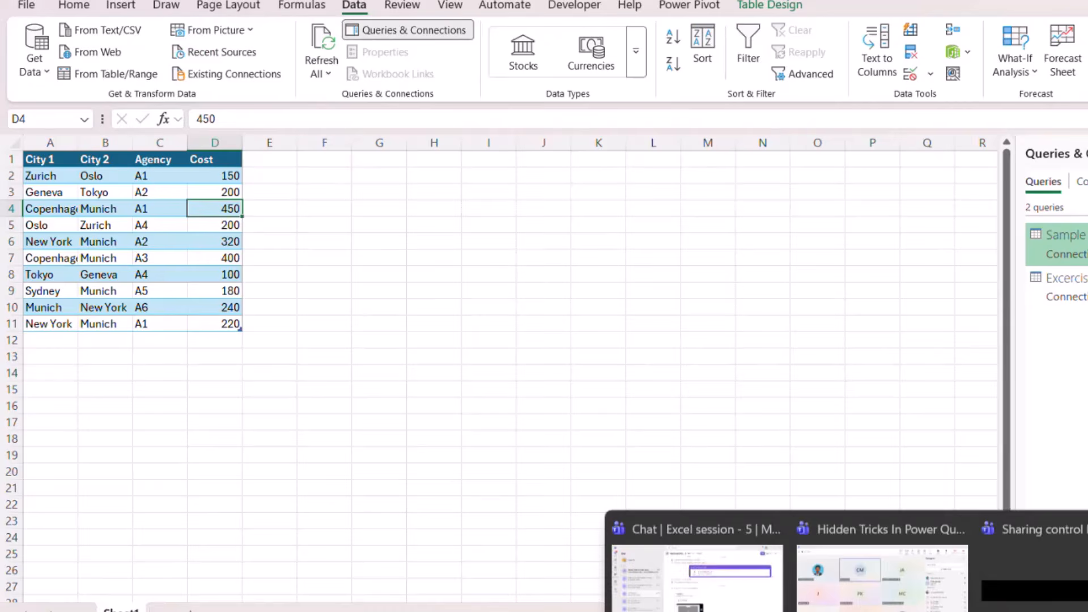
{"action": "left_click", "coordinate": [895, 547]}
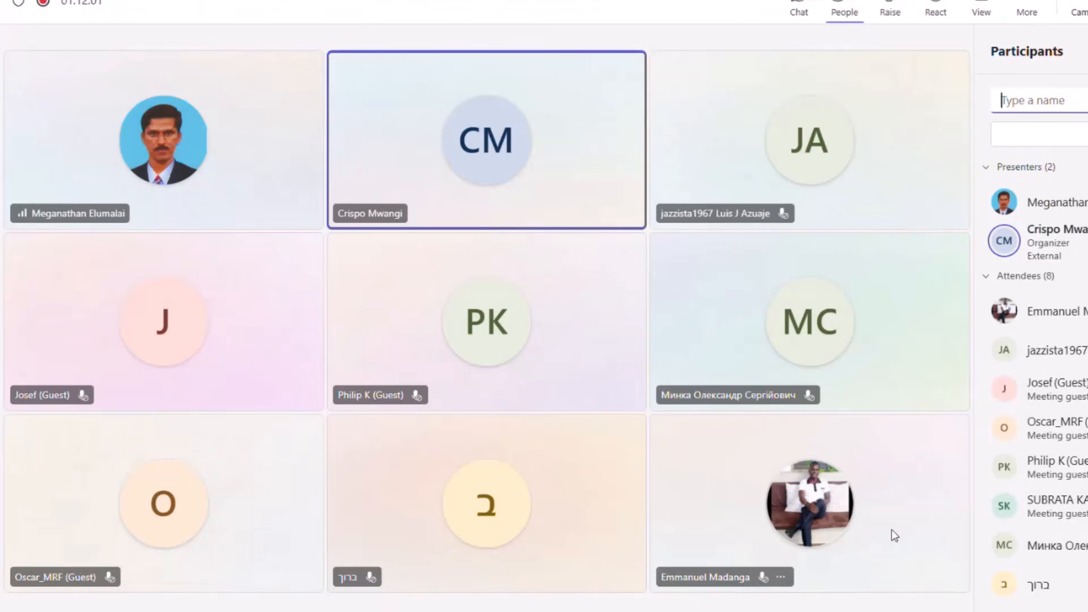